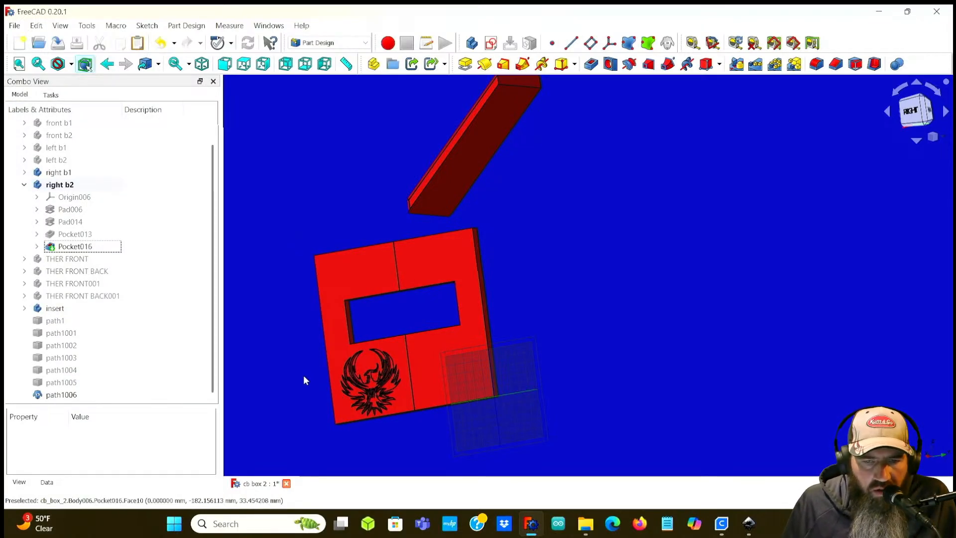
# Step: Examine the phoenix engraving on the right box panel from several angles and zoom levels
pyautogui.scroll(6, 343, 363)
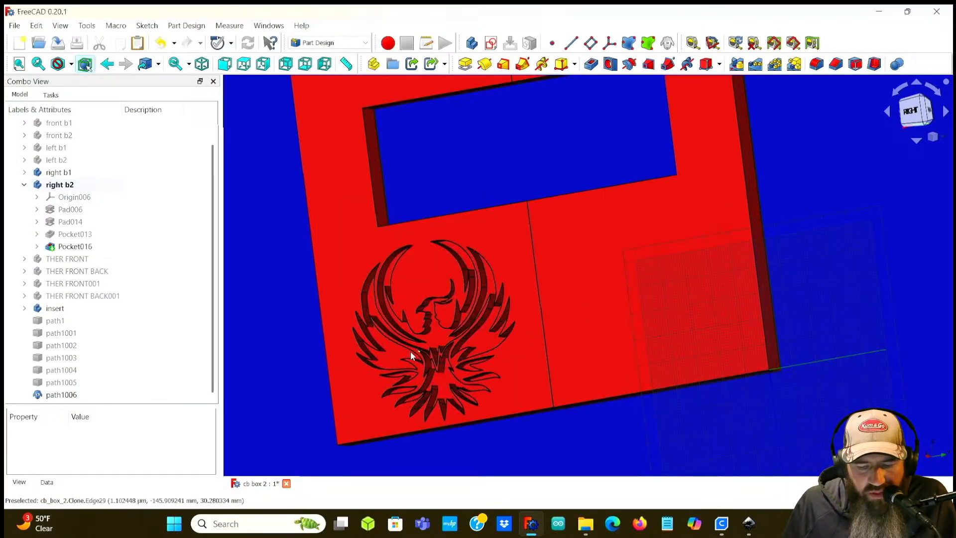
pyautogui.scroll(4, 414, 354)
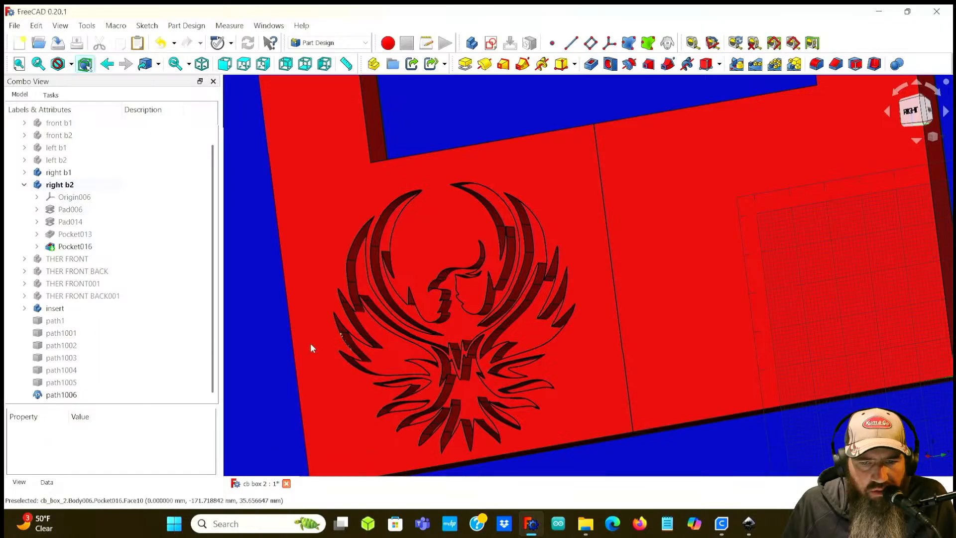
pyautogui.moveTo(249, 346); pyautogui.dragTo(327, 328, button='middle')
pyautogui.scroll(-2, 327, 331)
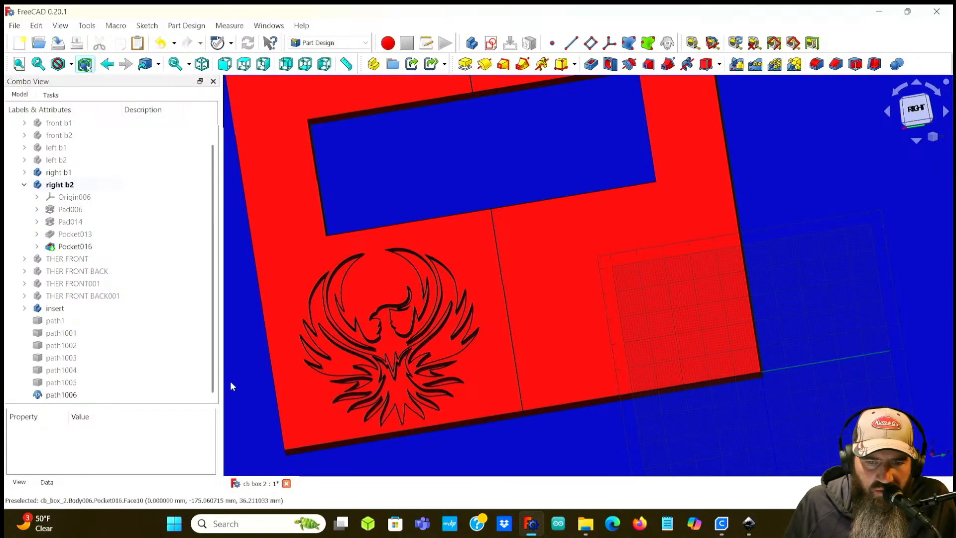
pyautogui.moveTo(233, 386); pyautogui.dragTo(280, 342, button='middle')
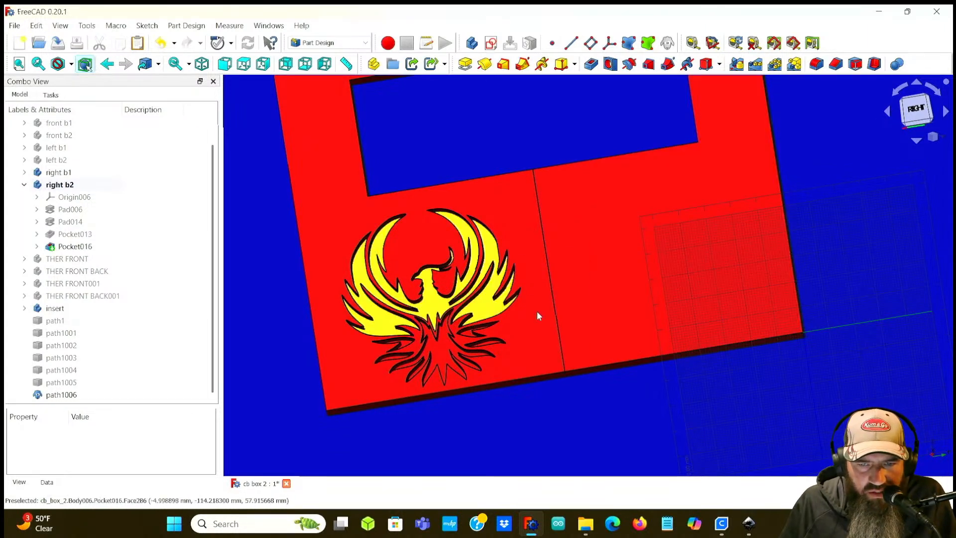
pyautogui.click(922, 116)
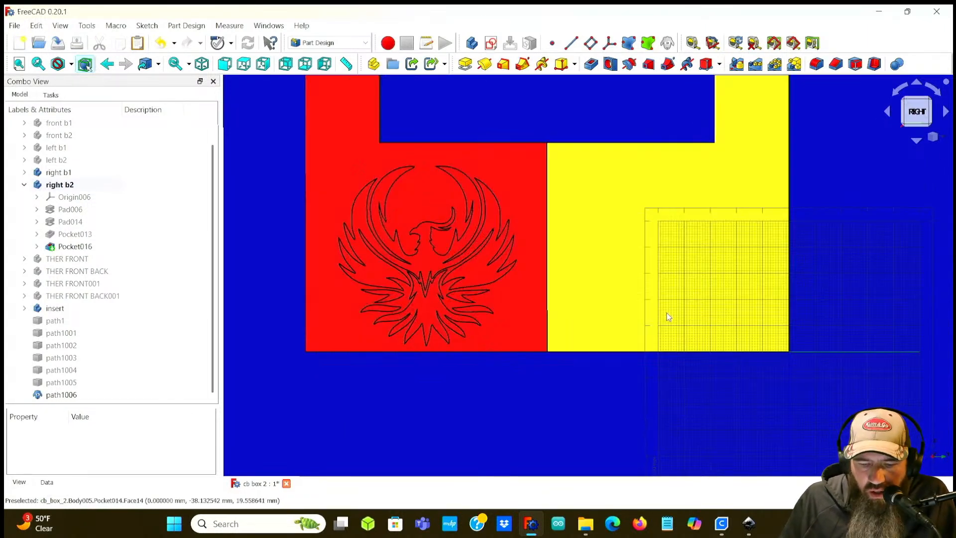
pyautogui.moveTo(343, 288); pyautogui.dragTo(419, 285, button='middle')
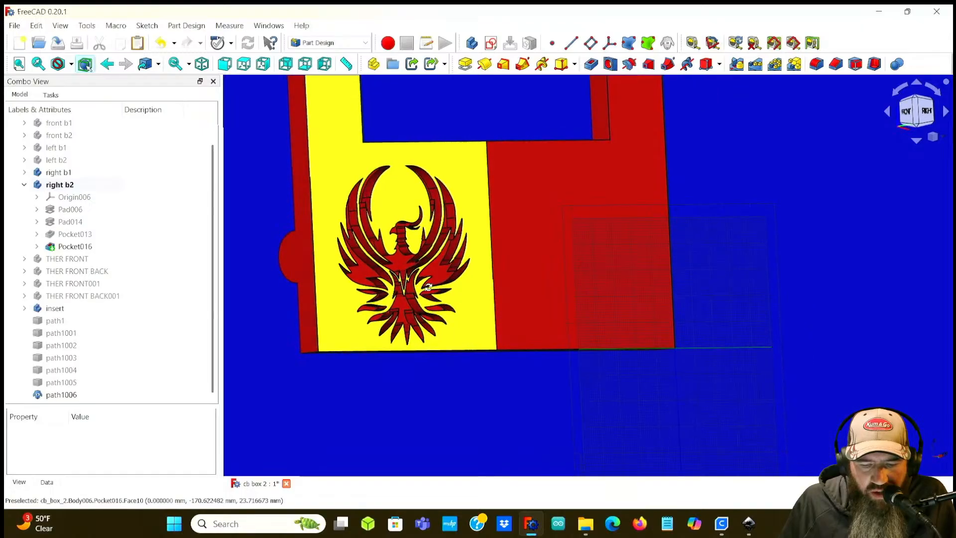
pyautogui.scroll(5, 419, 285)
pyautogui.scroll(-5, 418, 286)
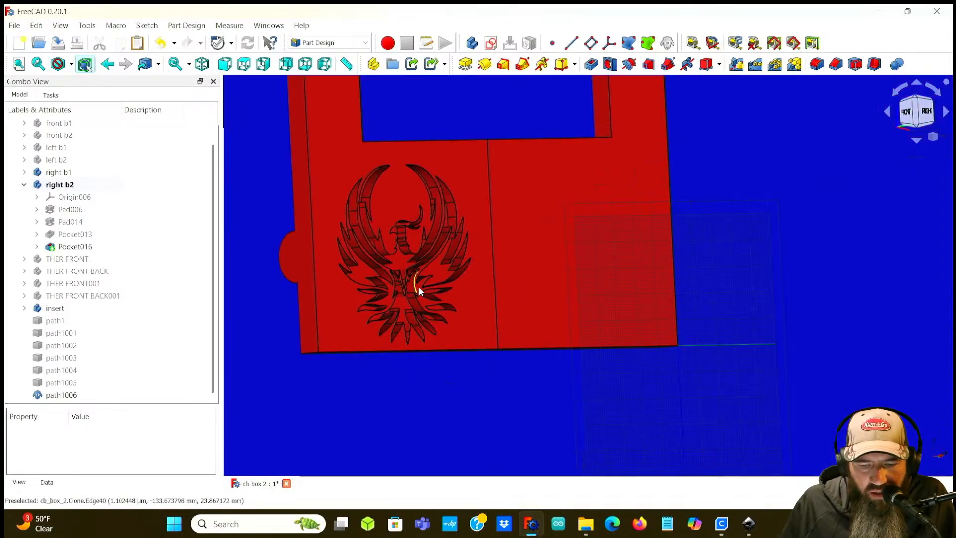
pyautogui.scroll(3, 464, 307)
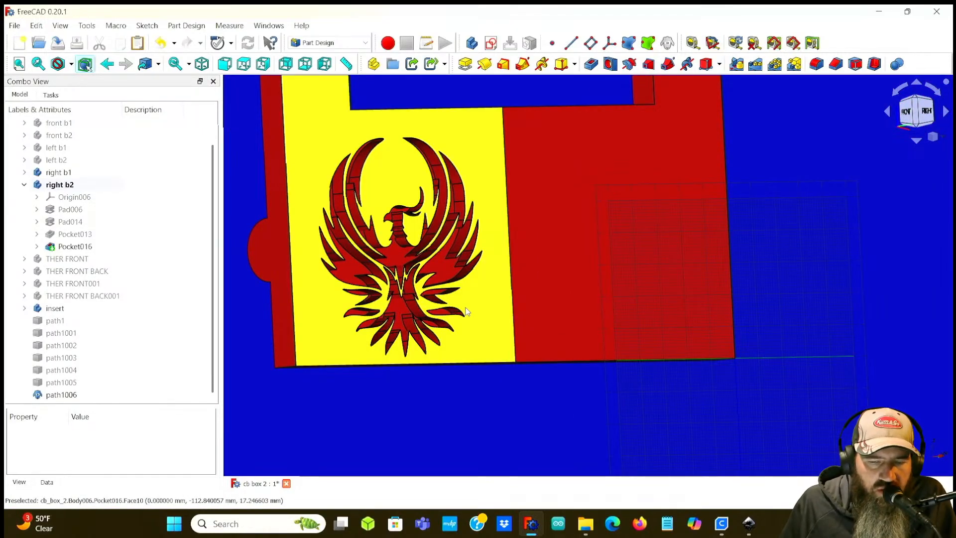
pyautogui.moveTo(487, 320); pyautogui.dragTo(419, 323, button='middle')
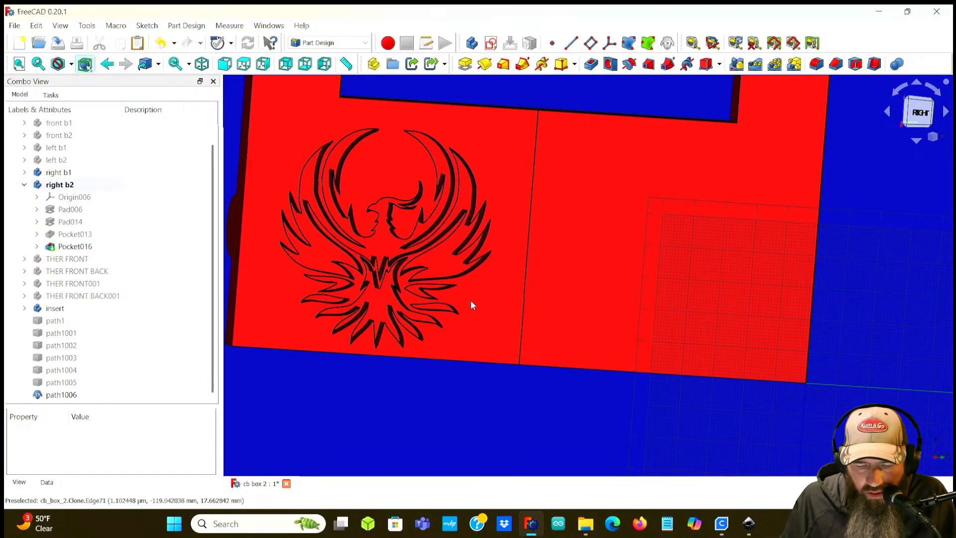
pyautogui.moveTo(437, 311); pyautogui.dragTo(273, 288, button='middle')
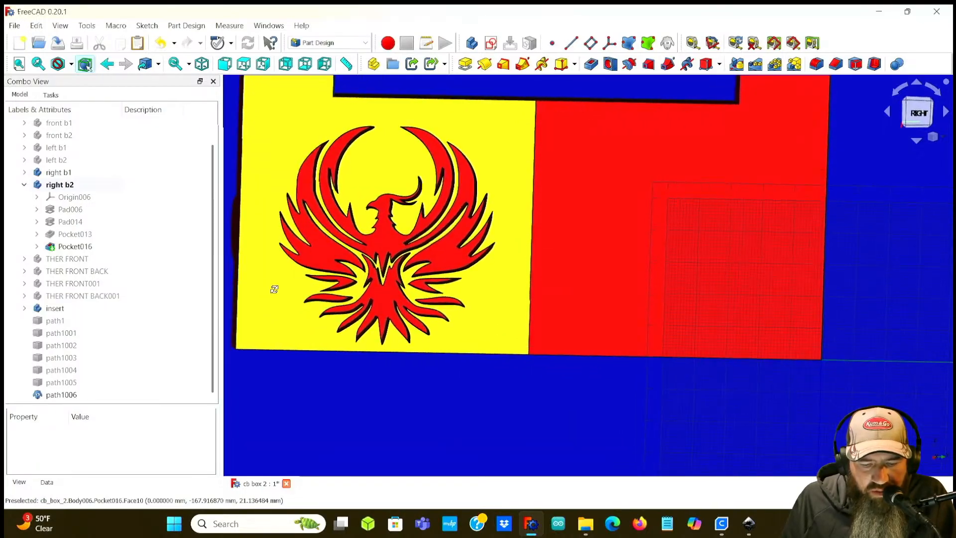
pyautogui.scroll(2, 384, 278)
pyautogui.scroll(-3, 384, 278)
pyautogui.moveTo(380, 285); pyautogui.dragTo(367, 299, button='middle')
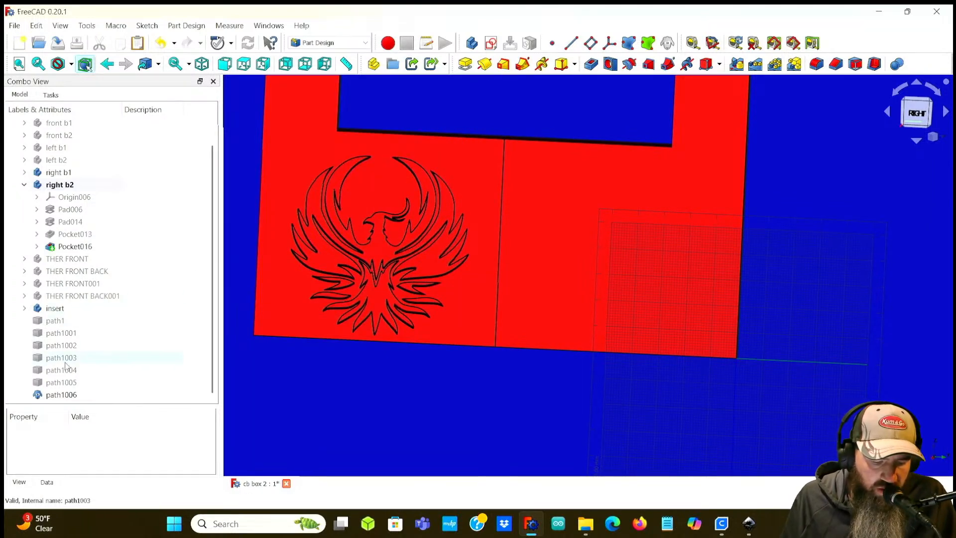
# Step: Delete the imported path objects path1 through path1006 from the model tree
pyautogui.scroll(1, 64, 381)
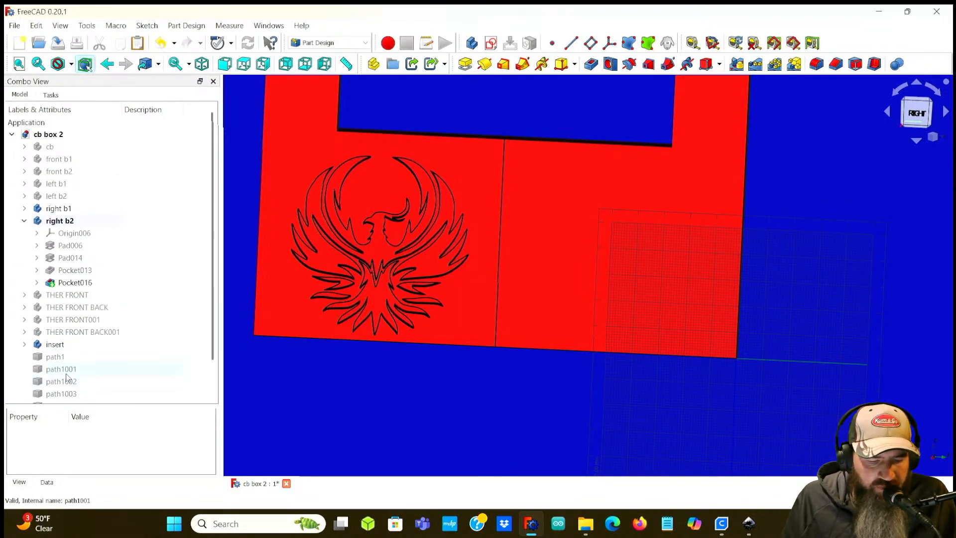
pyautogui.scroll(-1, 68, 377)
pyautogui.click(56, 320)
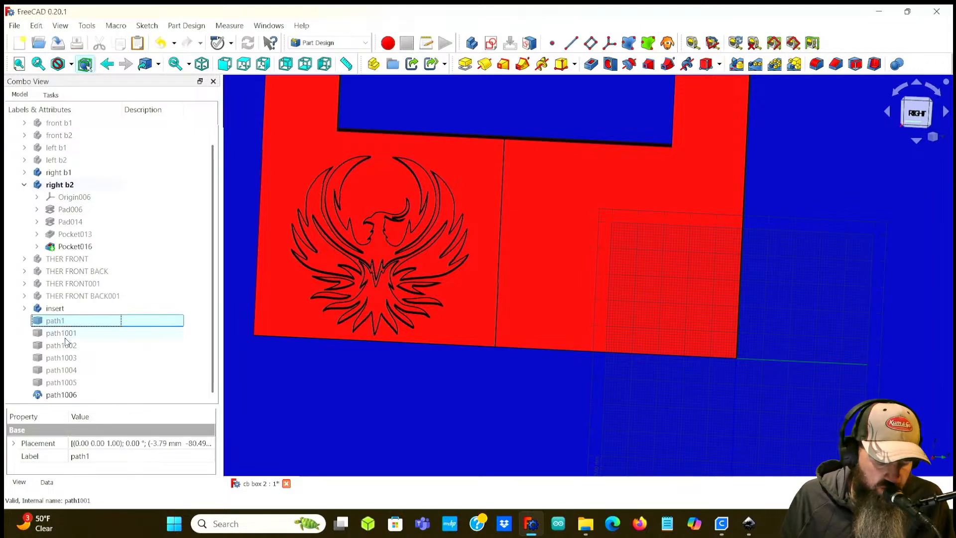
pyautogui.keyDown('shift'); pyautogui.click(55, 396); pyautogui.keyUp('shift')
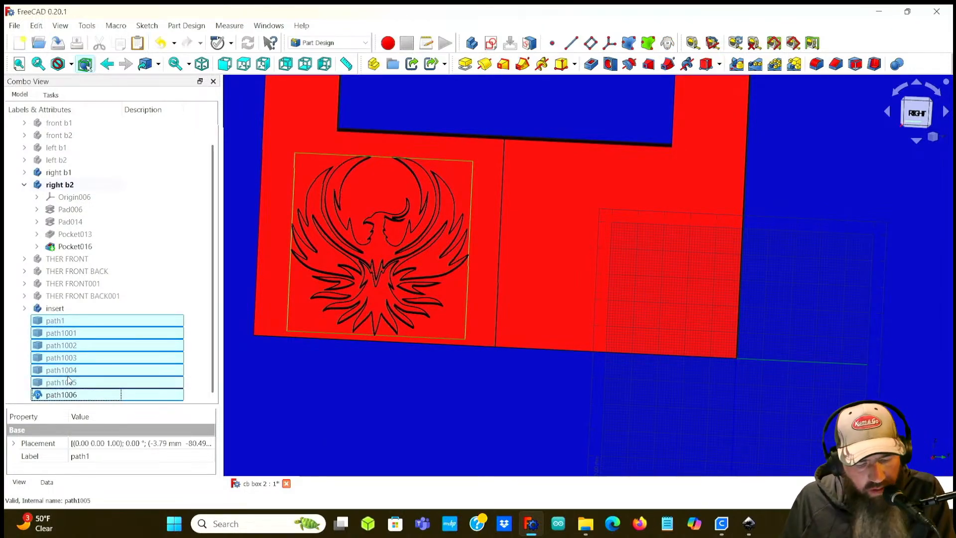
pyautogui.press('Delete')
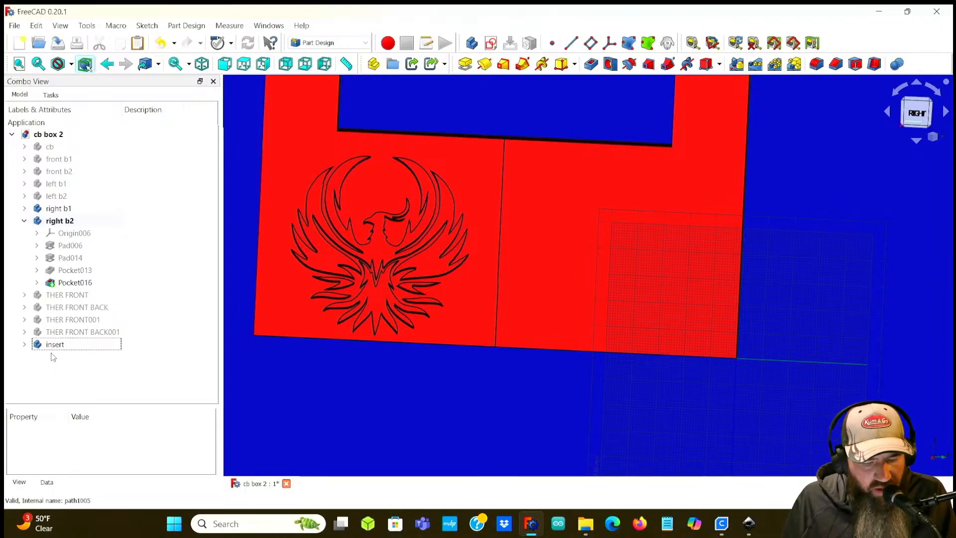
pyautogui.moveTo(390, 341); pyautogui.dragTo(530, 286, button='middle')
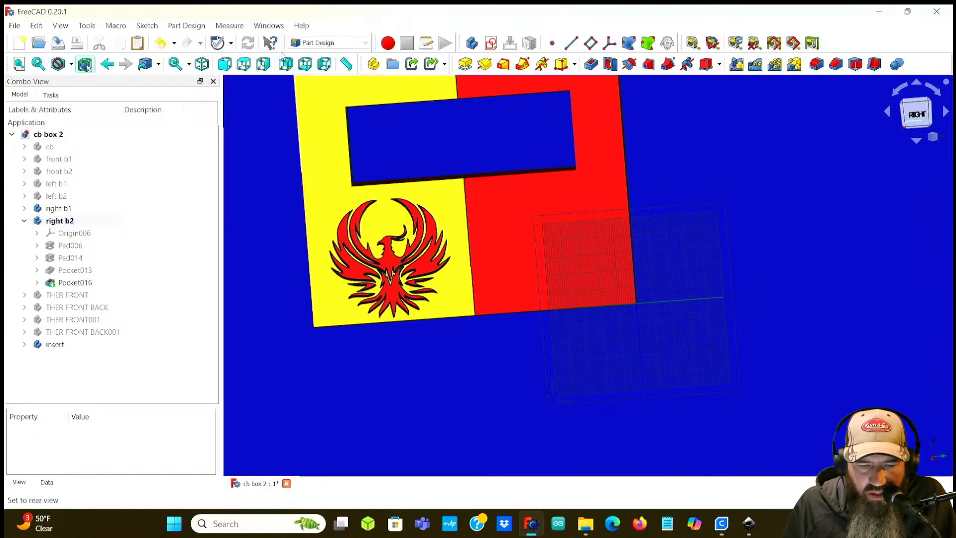
pyautogui.click(264, 26)
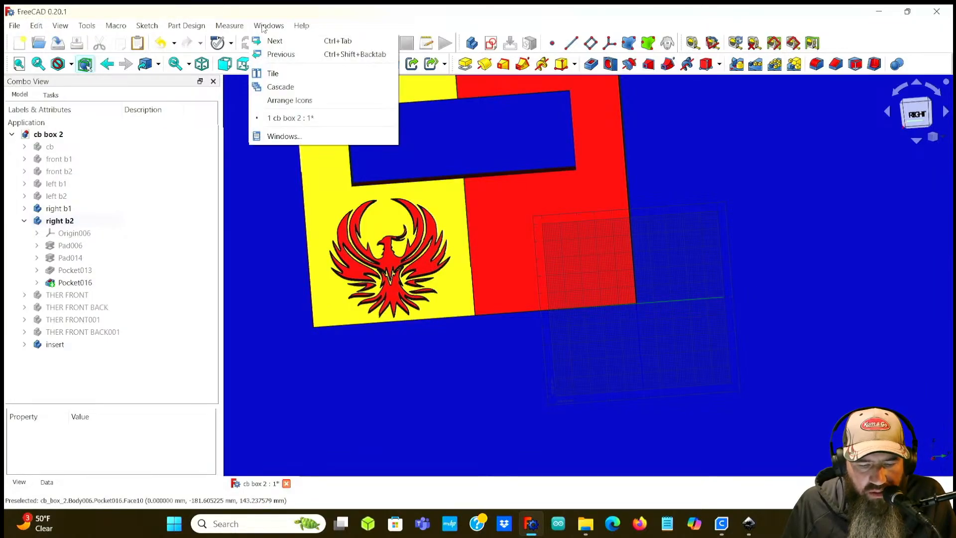
pyautogui.moveTo(191, 26)
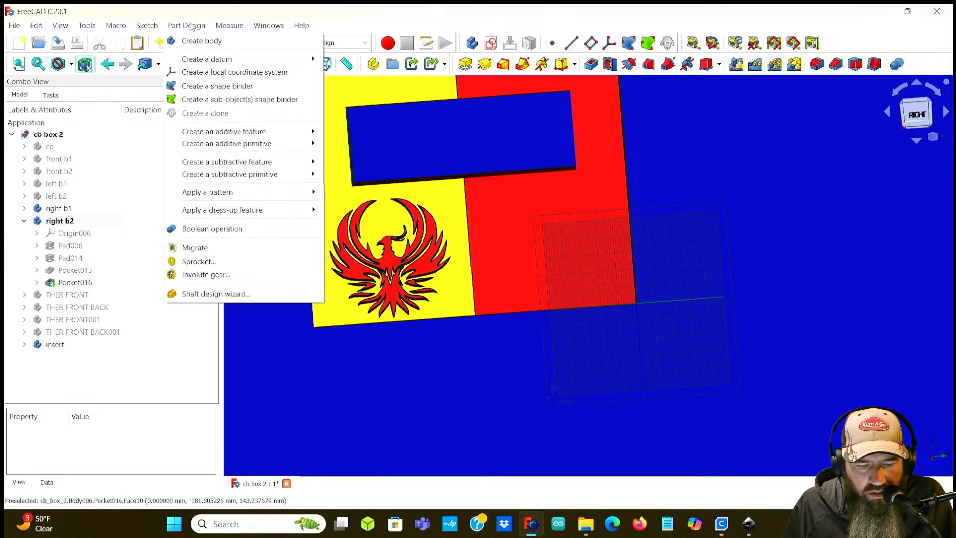
pyautogui.moveTo(155, 28)
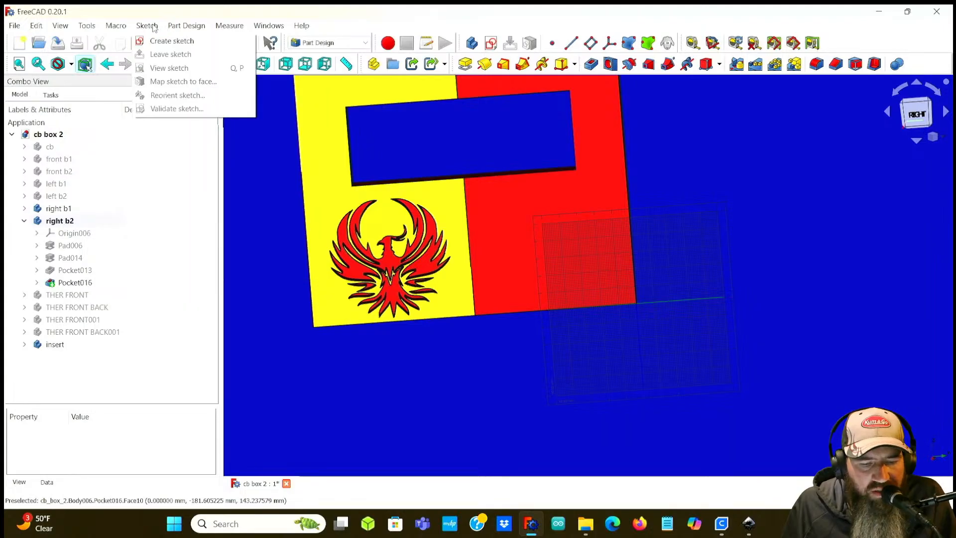
pyautogui.moveTo(98, 28)
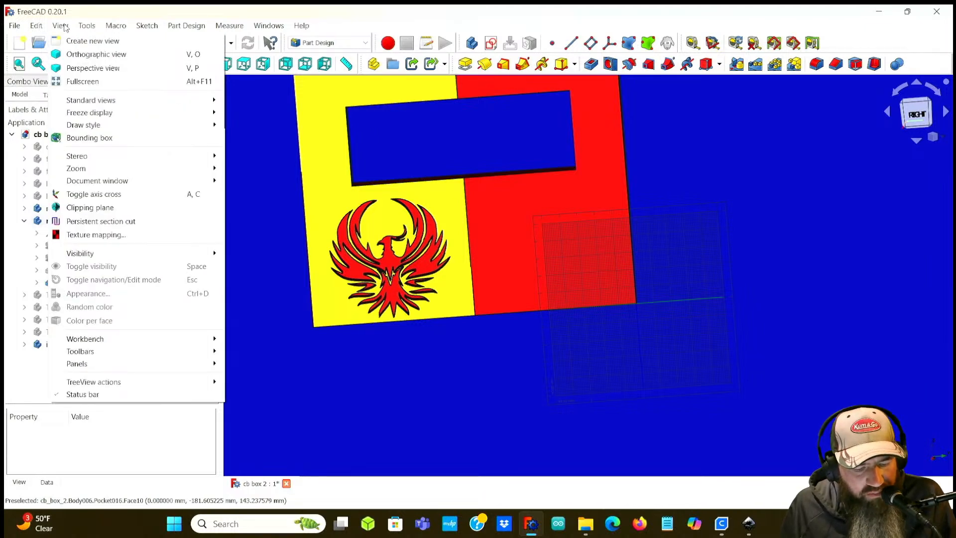
pyautogui.moveTo(45, 28)
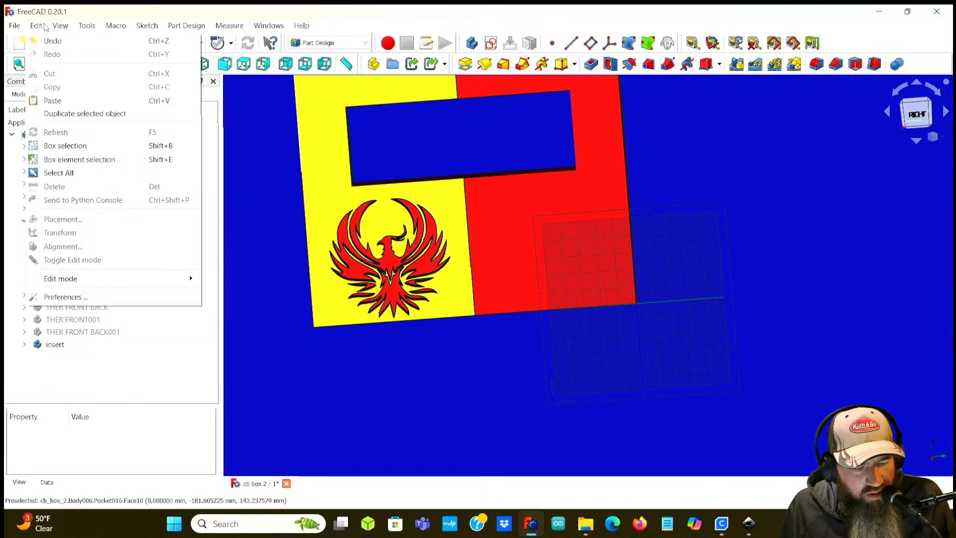
pyautogui.moveTo(229, 29)
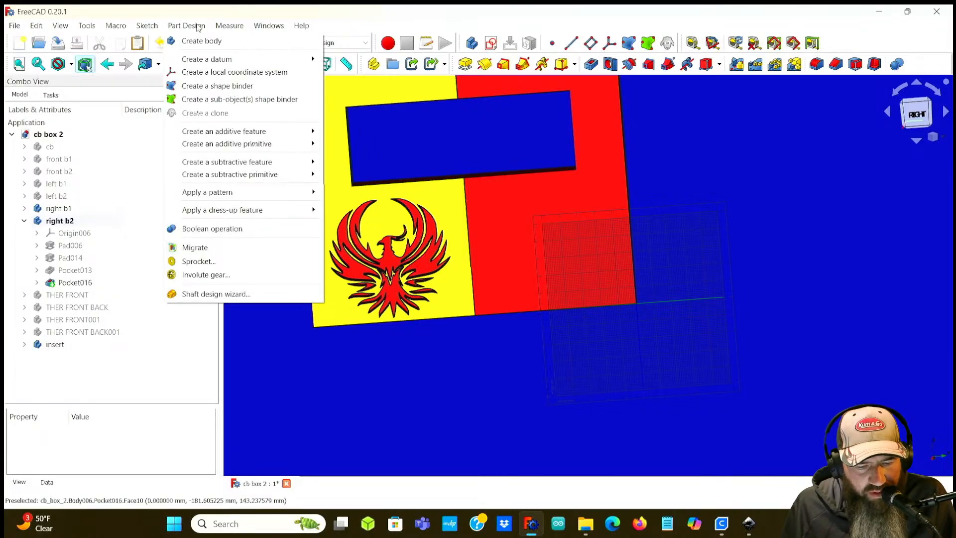
pyautogui.click(369, 341)
# Step: Switch to the Draft workbench and toggle the Draft grid off
pyautogui.click(349, 43)
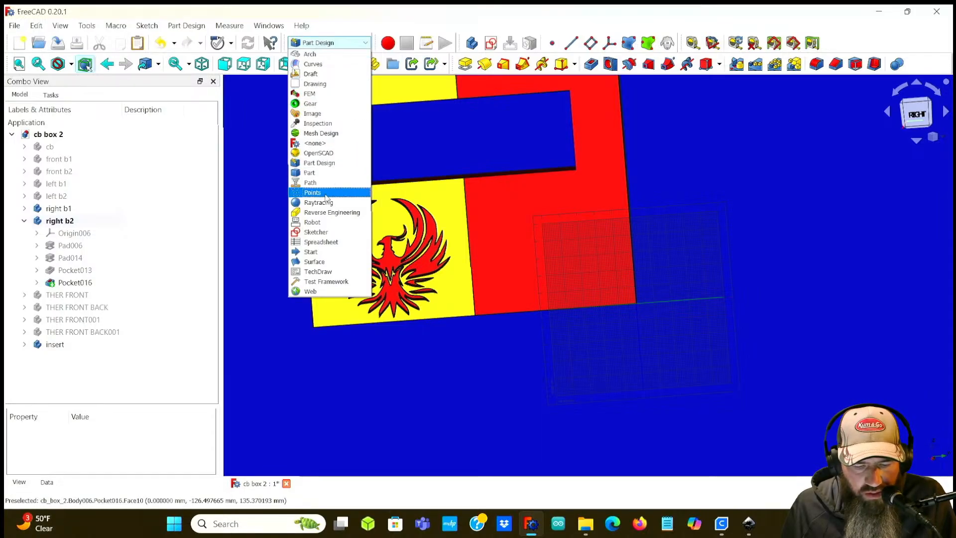
pyautogui.click(317, 74)
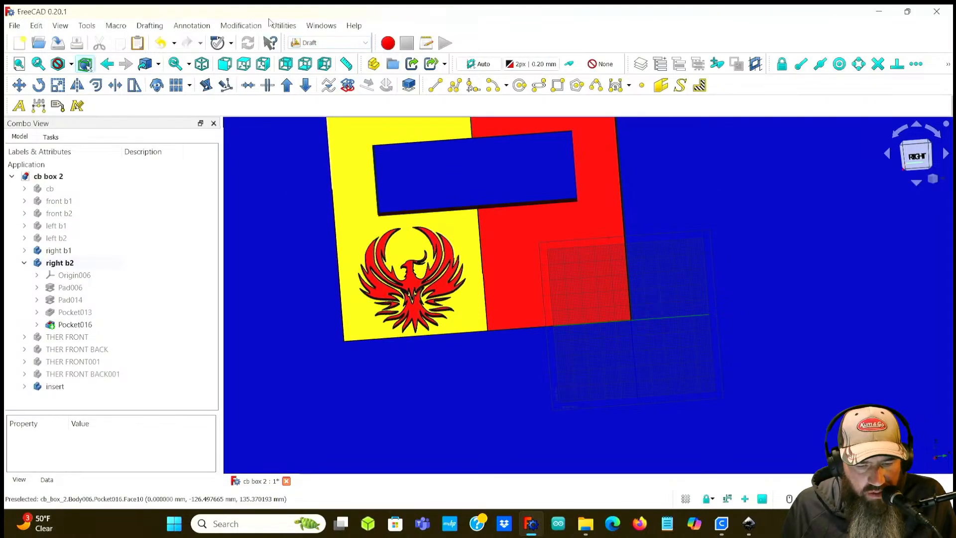
pyautogui.click(314, 28)
pyautogui.moveTo(293, 28)
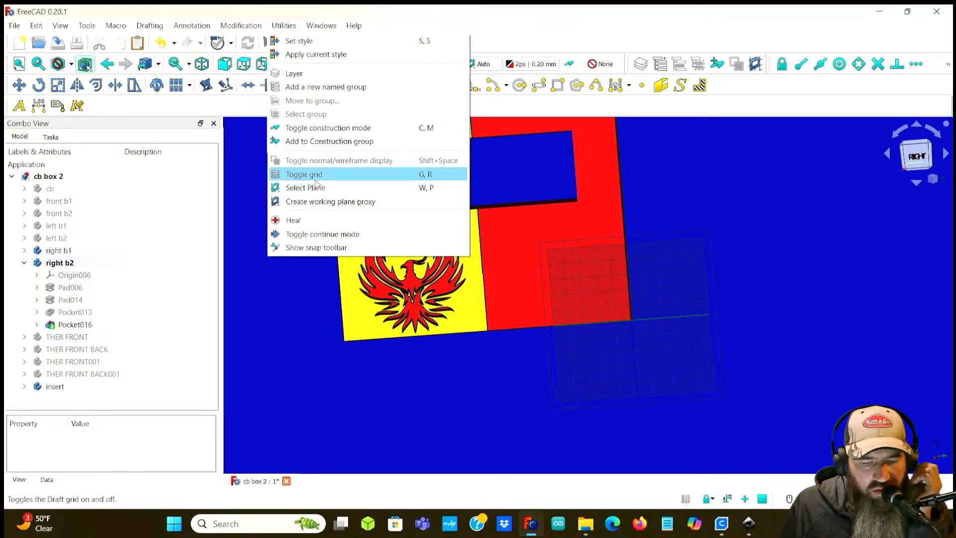
pyautogui.click(313, 177)
# Step: Return to the Part Design workbench
pyautogui.moveTo(630, 205); pyautogui.dragTo(593, 258, button='middle')
pyautogui.scroll(-2, 626, 269)
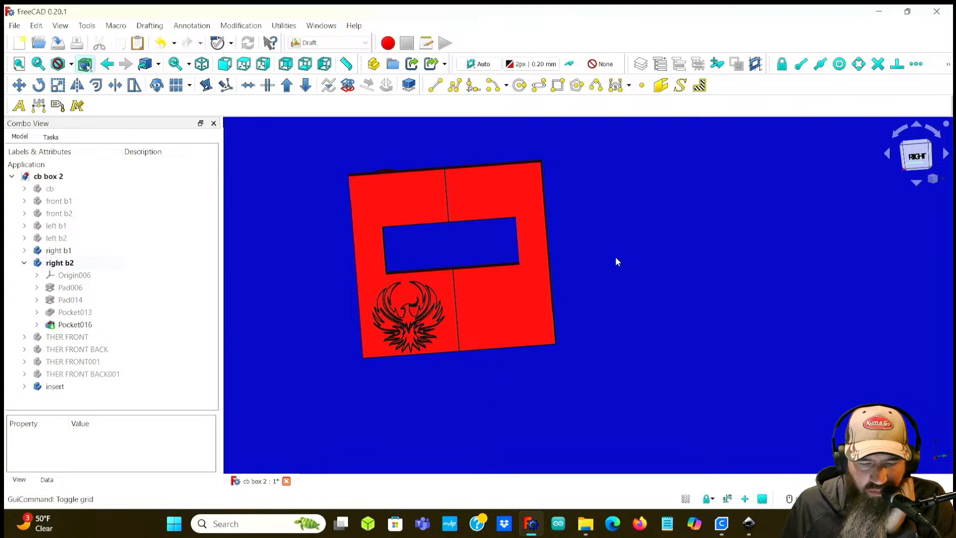
pyautogui.click(303, 42)
pyautogui.click(322, 164)
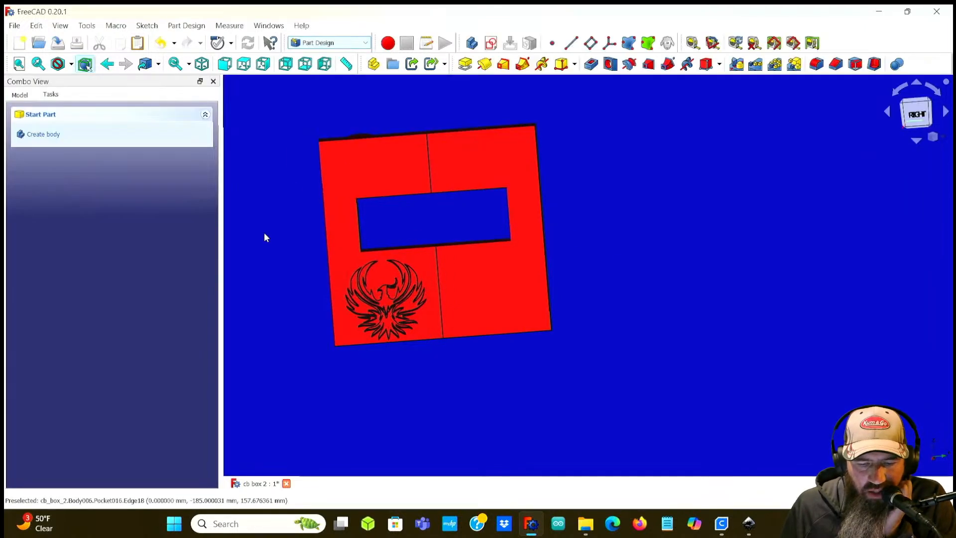
# Step: Inspect the engraved right panel in the 3D view
pyautogui.scroll(-2, 284, 186)
pyautogui.moveTo(283, 186); pyautogui.dragTo(374, 270, button='middle')
pyautogui.scroll(1, 397, 260)
pyautogui.scroll(-2, 397, 260)
pyautogui.scroll(1, 395, 252)
pyautogui.moveTo(420, 216); pyautogui.dragTo(398, 212, button='middle')
pyautogui.scroll(-2, 477, 235)
pyautogui.click(20, 95)
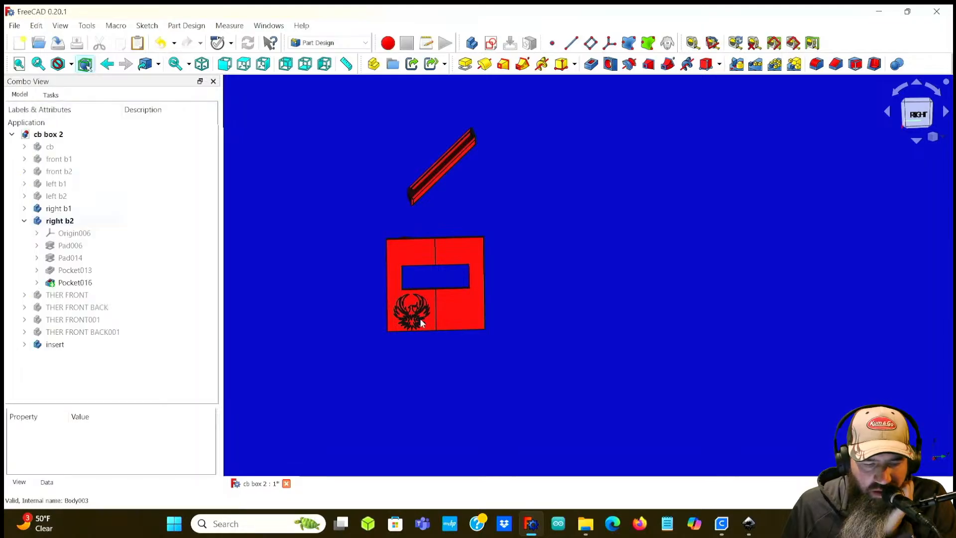
pyautogui.scroll(4, 398, 329)
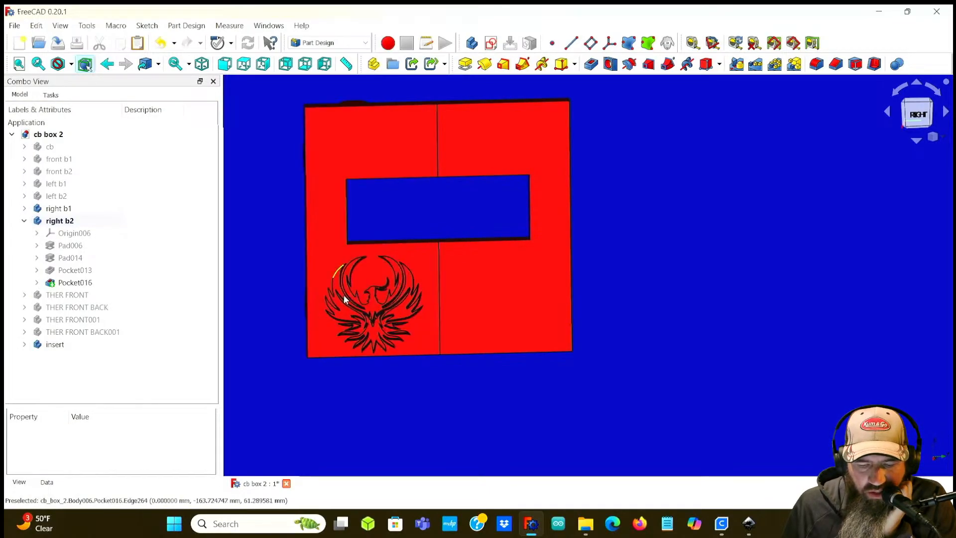
pyautogui.scroll(-3, 290, 296)
pyautogui.moveTo(275, 297); pyautogui.dragTo(365, 256, button='middle')
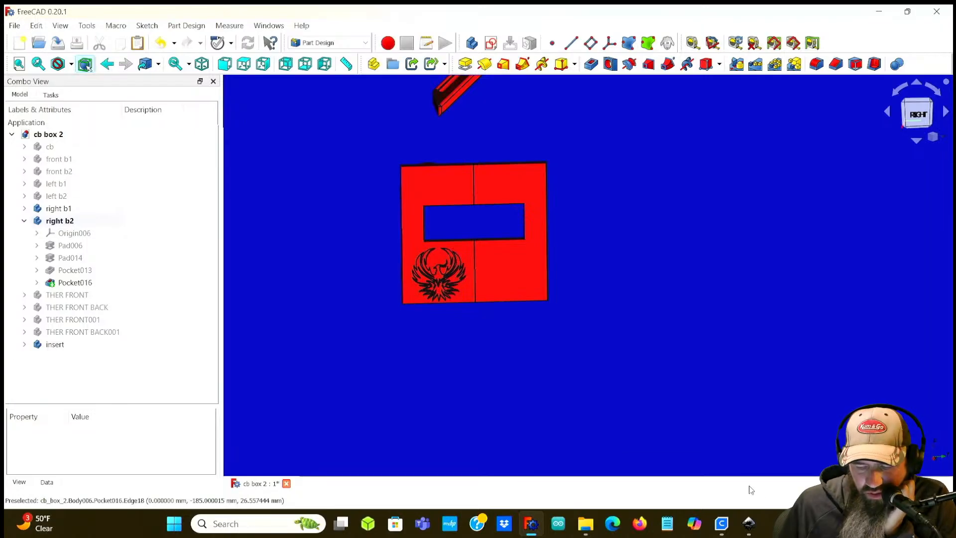
# Step: Switch to the pheonixline.svg file in Inkscape and move the phoenix outline to X 121.915 px
pyautogui.moveTo(748, 523)
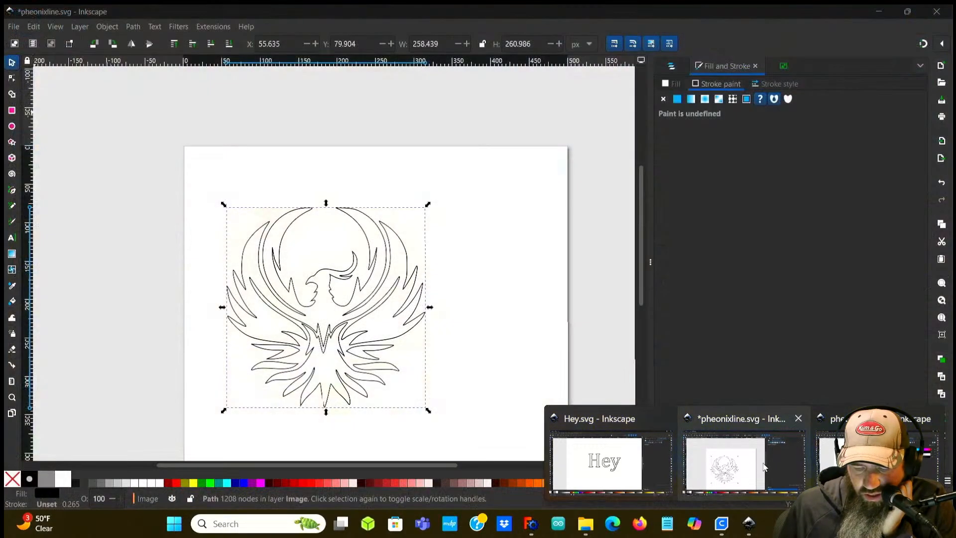
pyautogui.click(749, 468)
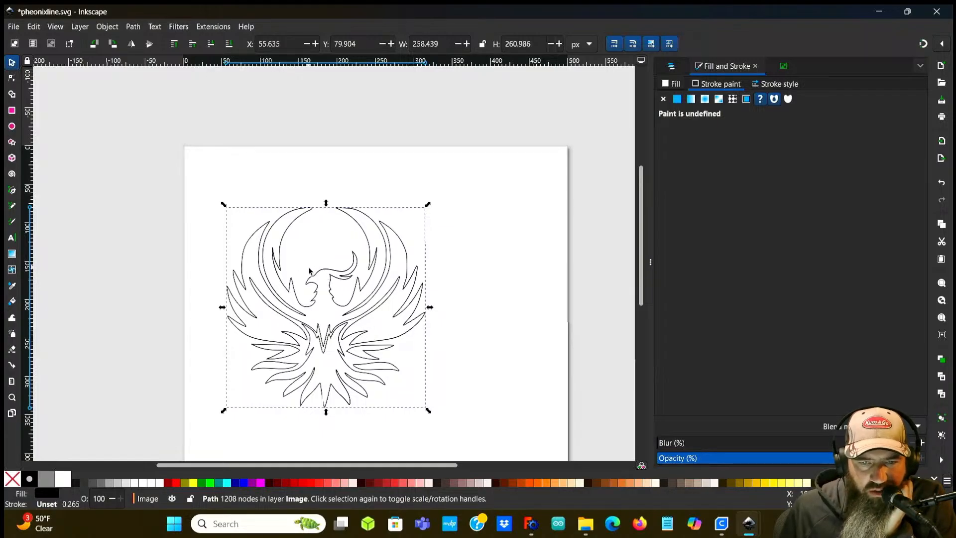
pyautogui.moveTo(316, 283); pyautogui.dragTo(360, 285)
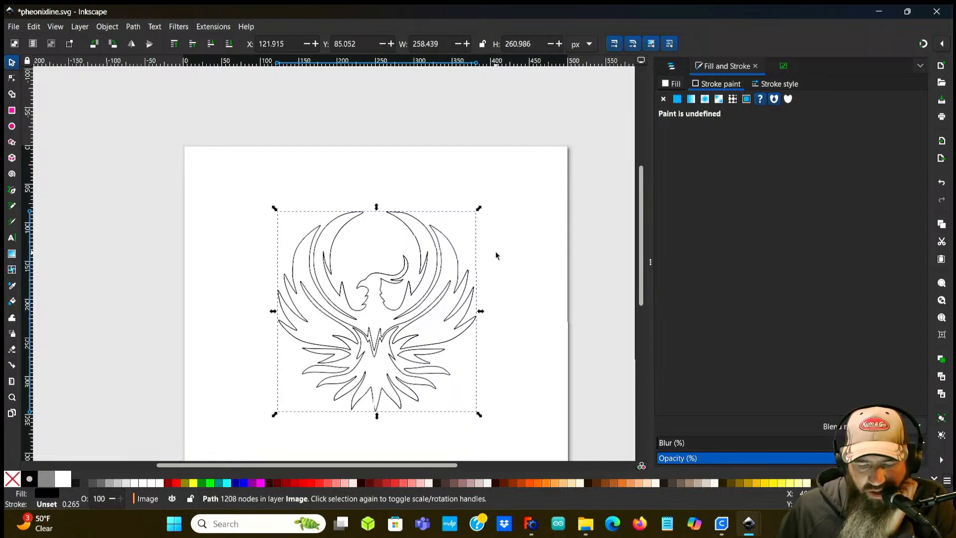
# Step: Return to FreeCAD and view the right panel's engraving up close
pyautogui.click(531, 523)
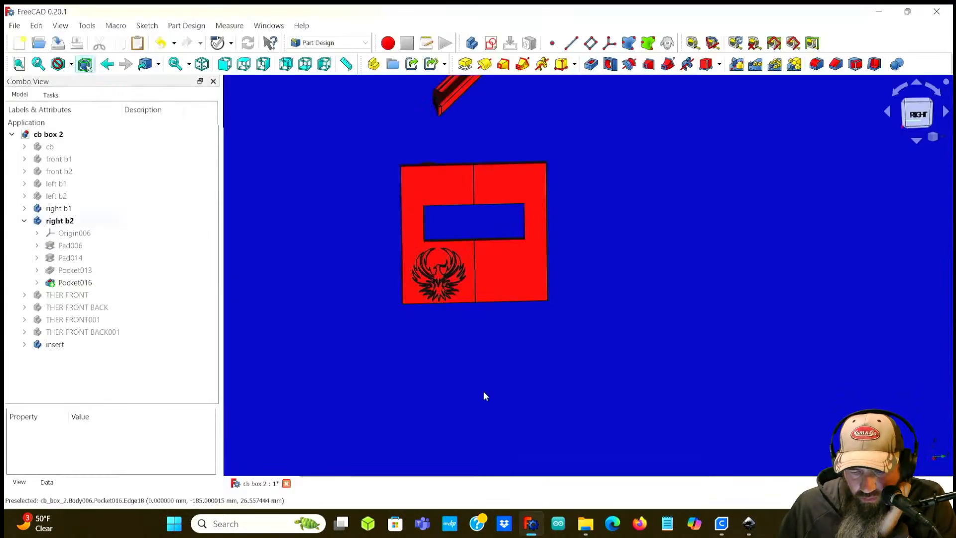
pyautogui.scroll(3, 438, 313)
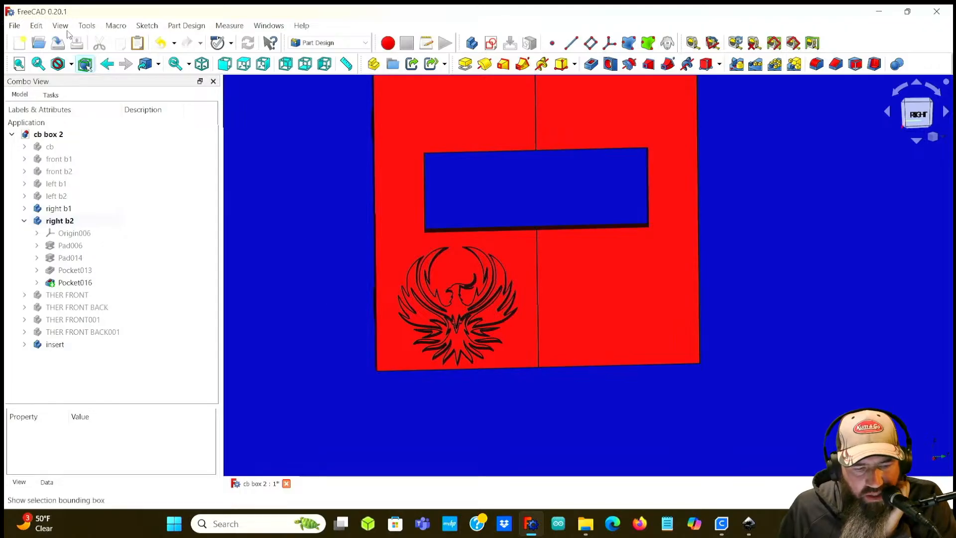
# Step: Import the phoenix SVG file into the document as geometry using importSVG
pyautogui.click(14, 26)
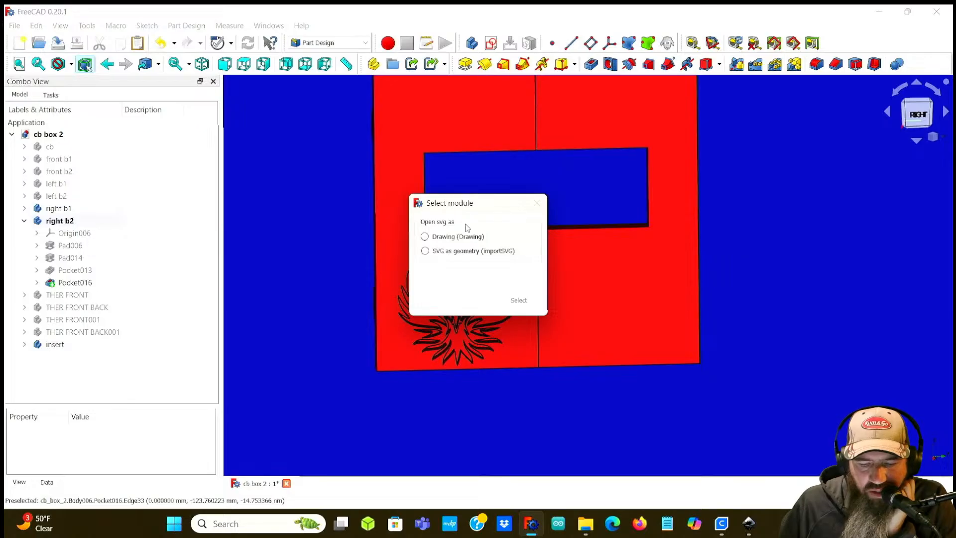
pyautogui.click(424, 251)
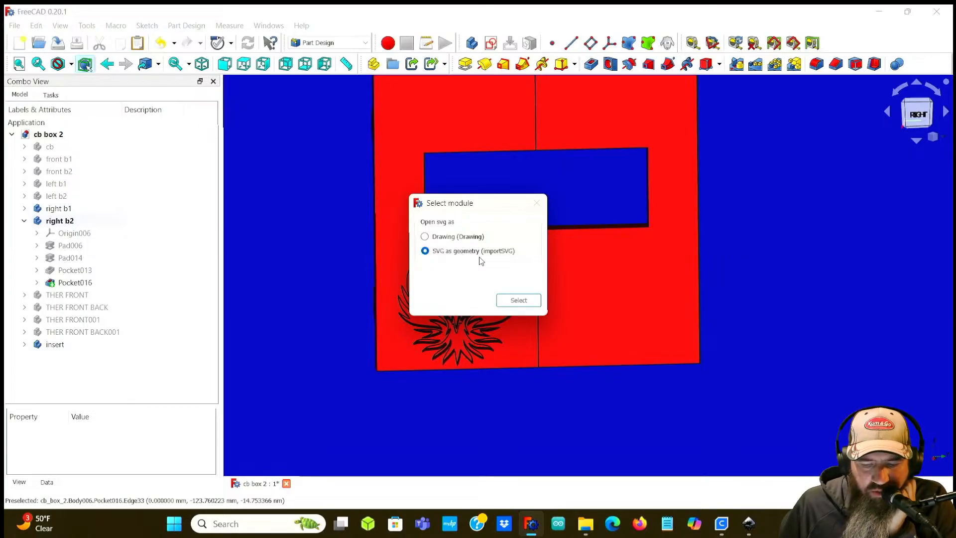
pyautogui.click(518, 300)
pyautogui.moveTo(433, 386); pyautogui.dragTo(333, 220, button='middle')
pyautogui.scroll(3, 515, 235)
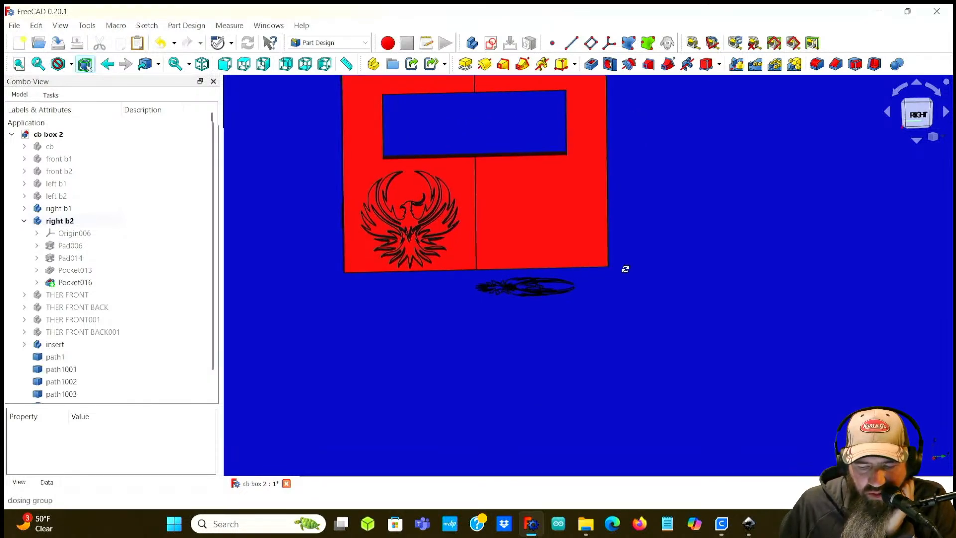
# Step: Switch to the Draft workbench and select all imported paths, path1 through path1005
pyautogui.moveTo(627, 265); pyautogui.dragTo(625, 320, button='middle')
pyautogui.scroll(3, 574, 386)
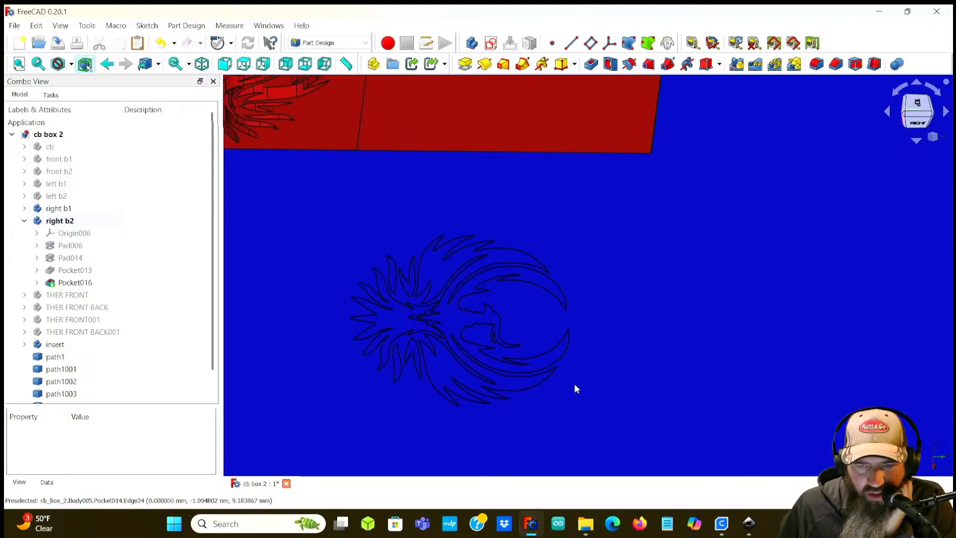
pyautogui.scroll(-3, 577, 378)
pyautogui.moveTo(581, 377); pyautogui.dragTo(591, 352, button='middle')
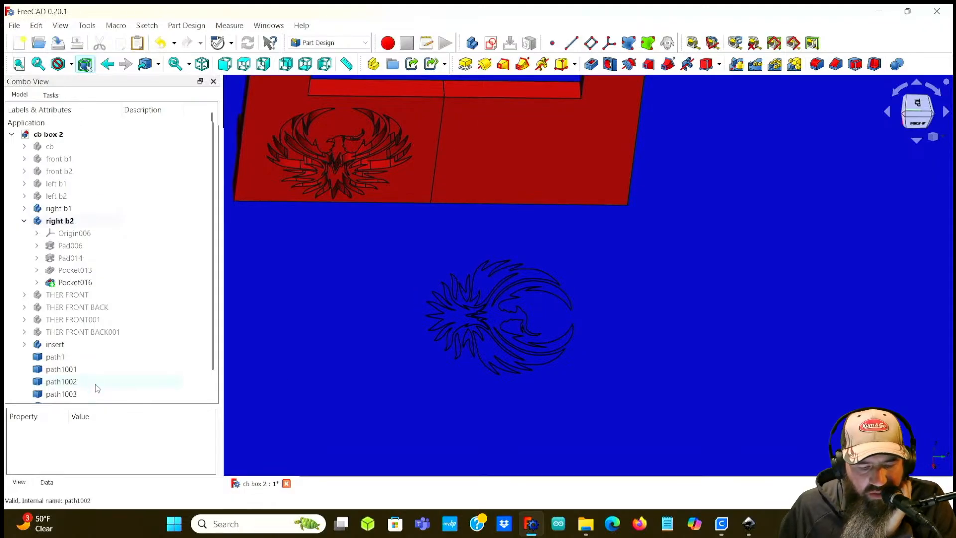
pyautogui.scroll(-2, 94, 376)
pyautogui.click(79, 333)
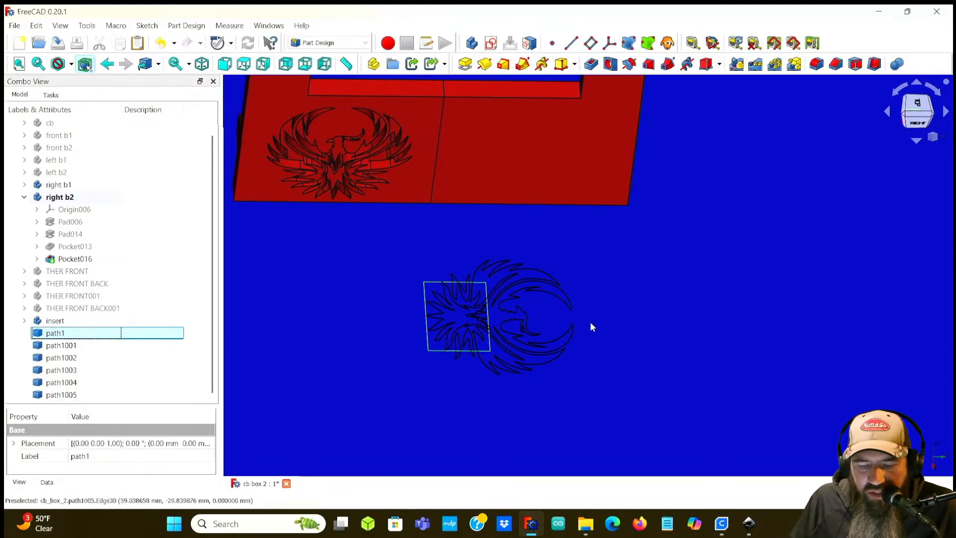
pyautogui.click(332, 43)
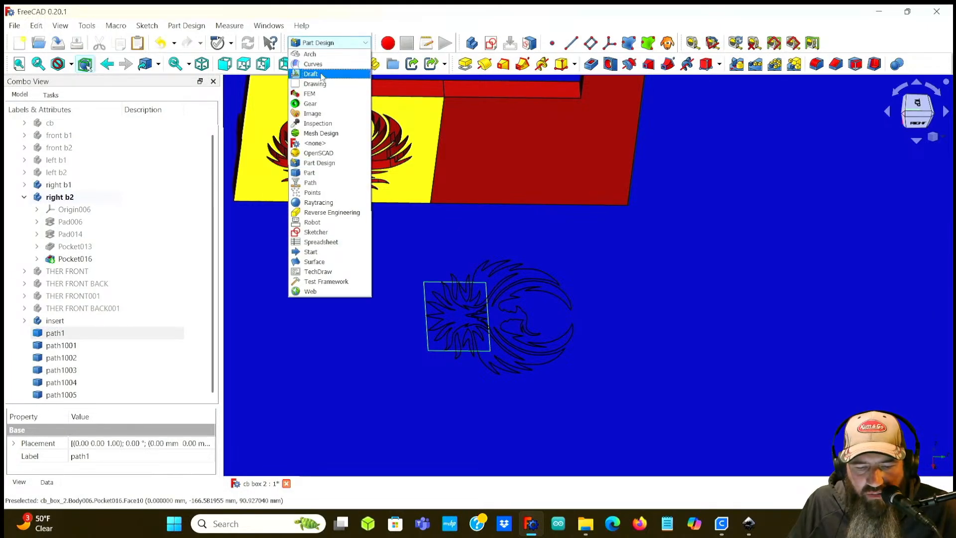
pyautogui.click(322, 78)
pyautogui.scroll(-1, 82, 371)
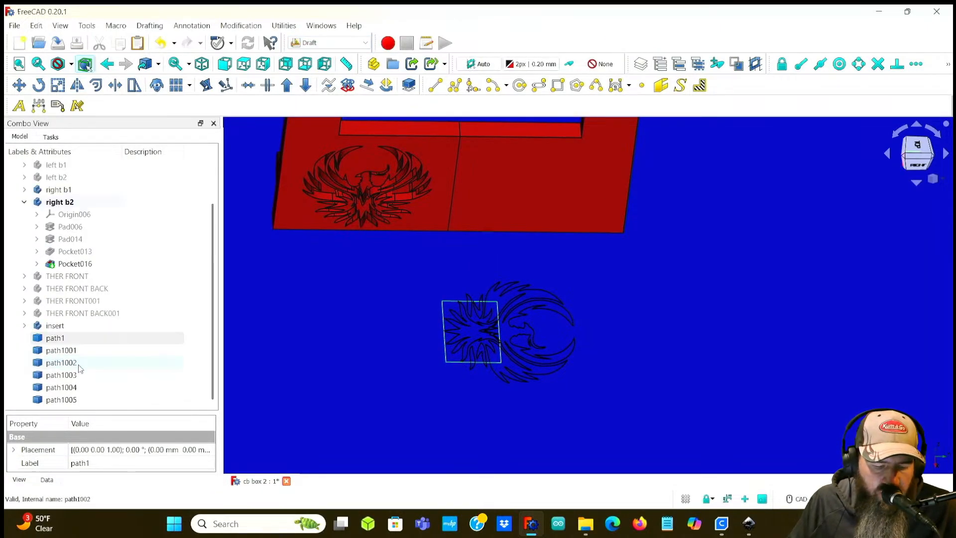
pyautogui.click(74, 339)
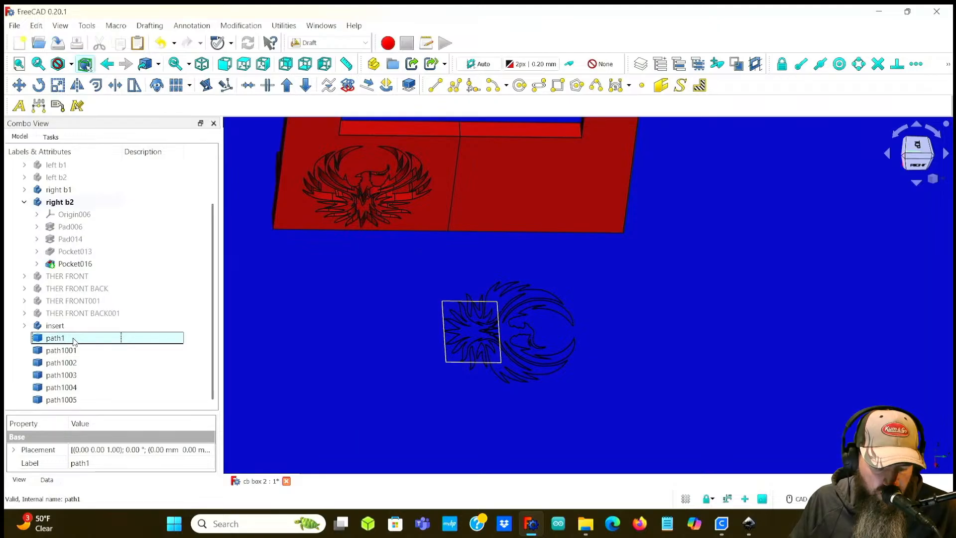
pyautogui.keyDown('shift'); pyautogui.click(68, 400); pyautogui.keyUp('shift')
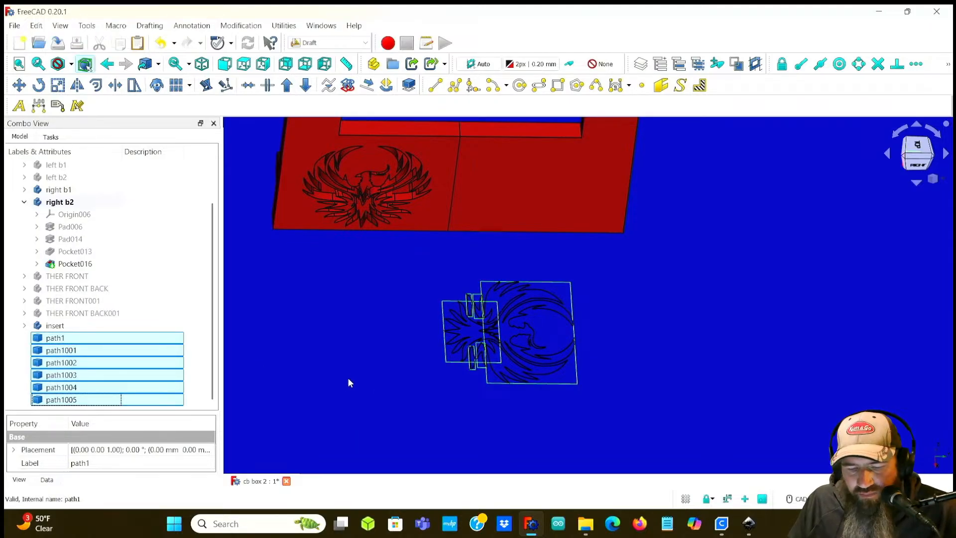
pyautogui.click(38, 85)
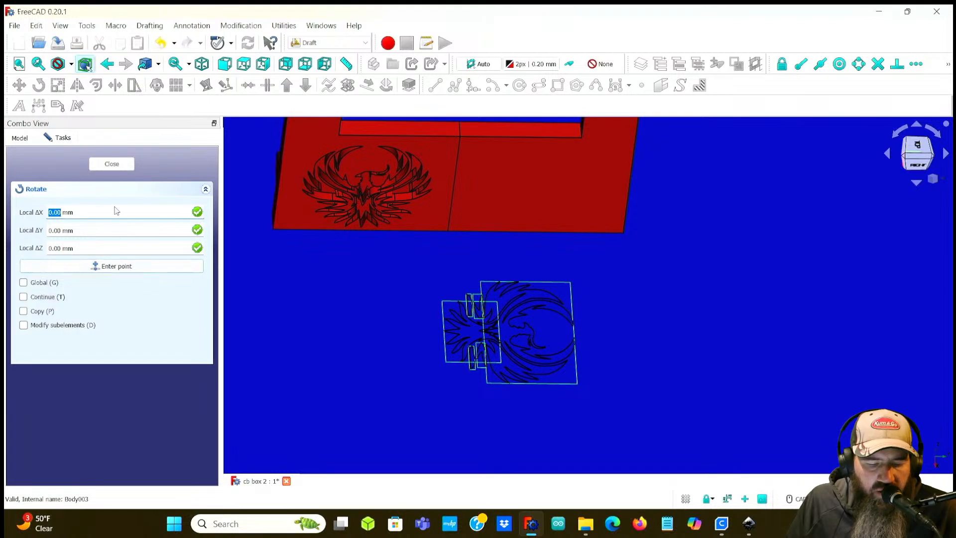
pyautogui.click(102, 266)
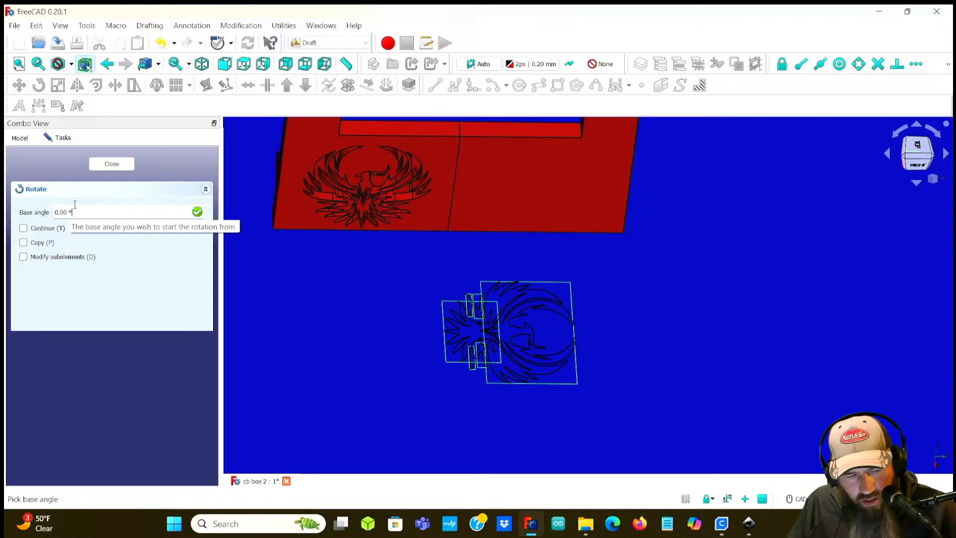
pyautogui.click(111, 164)
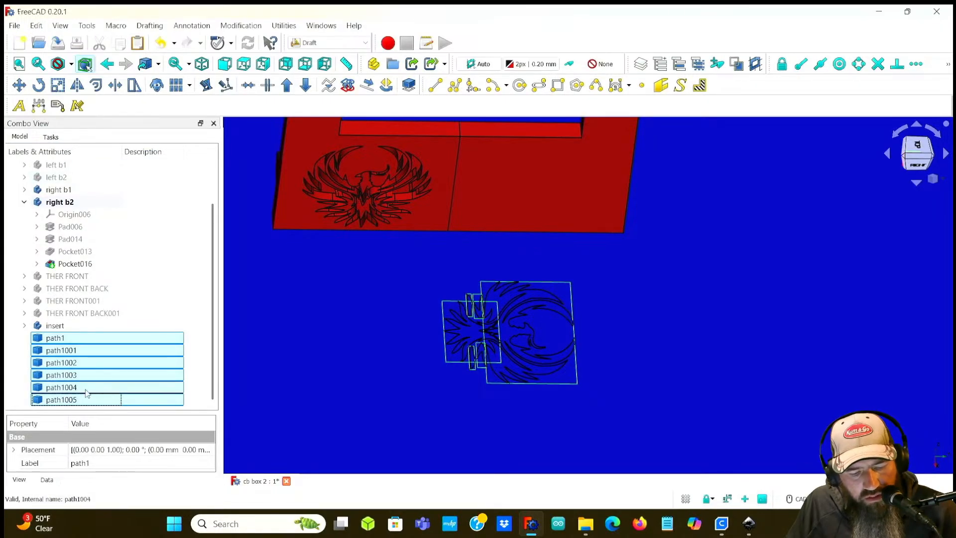
# Step: Scale the selected paths uniformly by a factor of 1.00, creating a clone
pyautogui.click(58, 87)
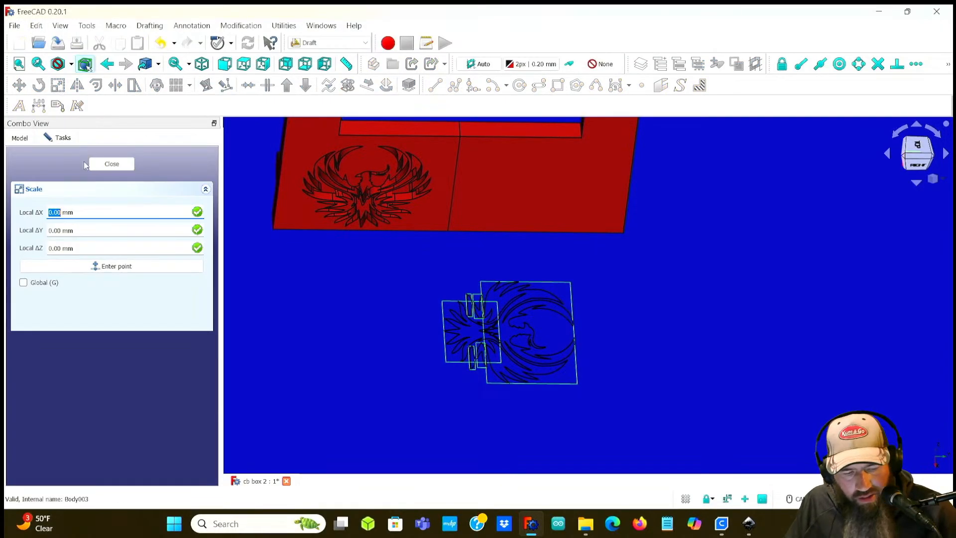
pyautogui.click(102, 269)
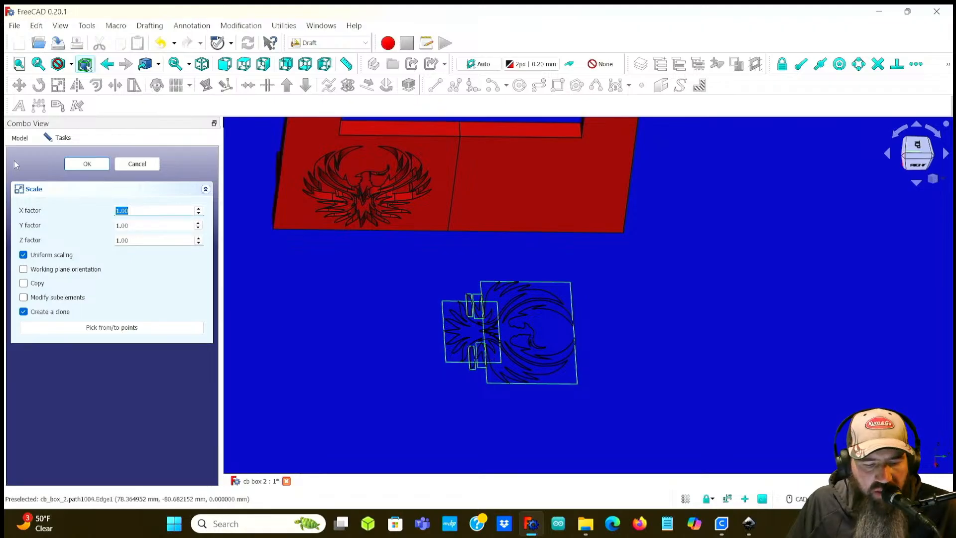
pyautogui.click(83, 163)
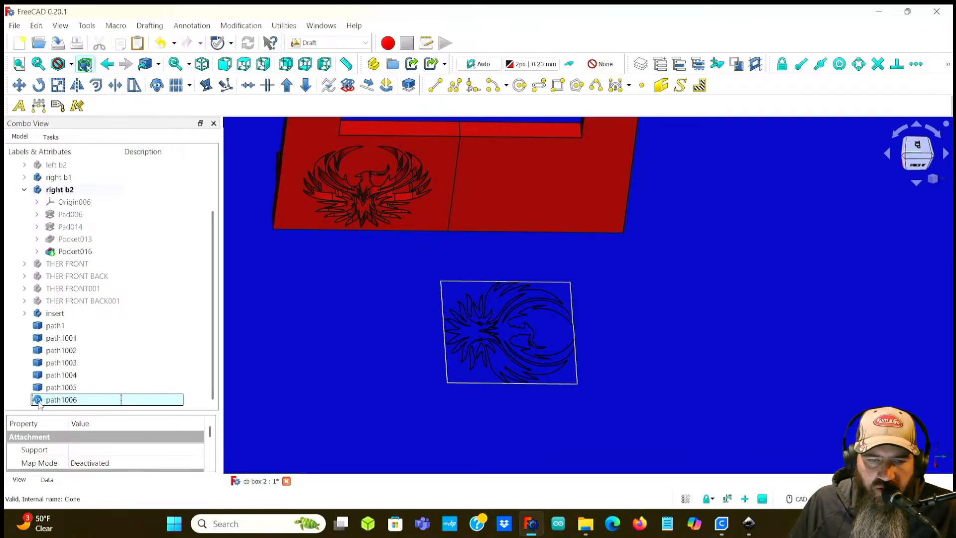
# Step: Hide the original imported paths path1 through path1005
pyautogui.click(55, 327)
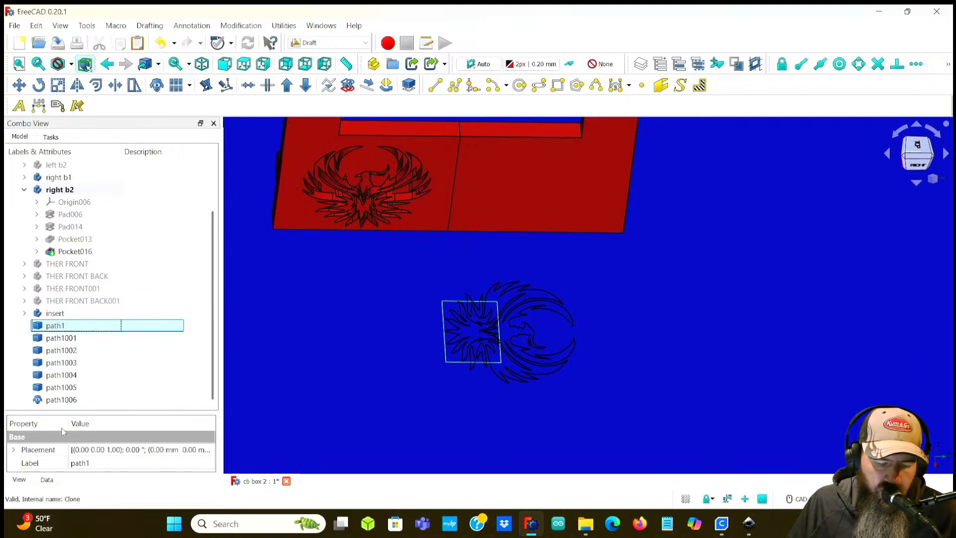
pyautogui.keyDown('shift'); pyautogui.click(66, 388); pyautogui.keyUp('shift')
pyautogui.press('space')
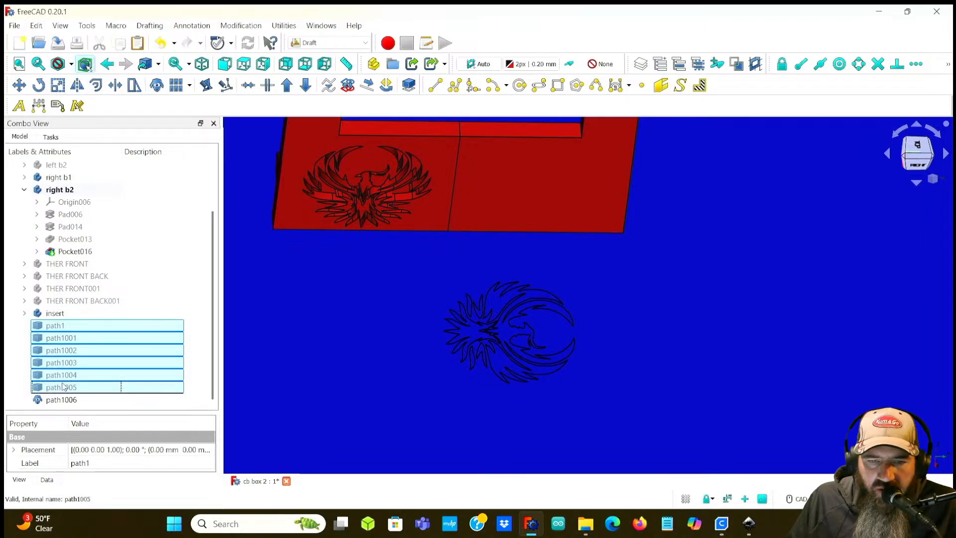
# Step: Attach the clone path1006 to the side panel's outer face using XY on plane attachment mode
pyautogui.click(57, 402)
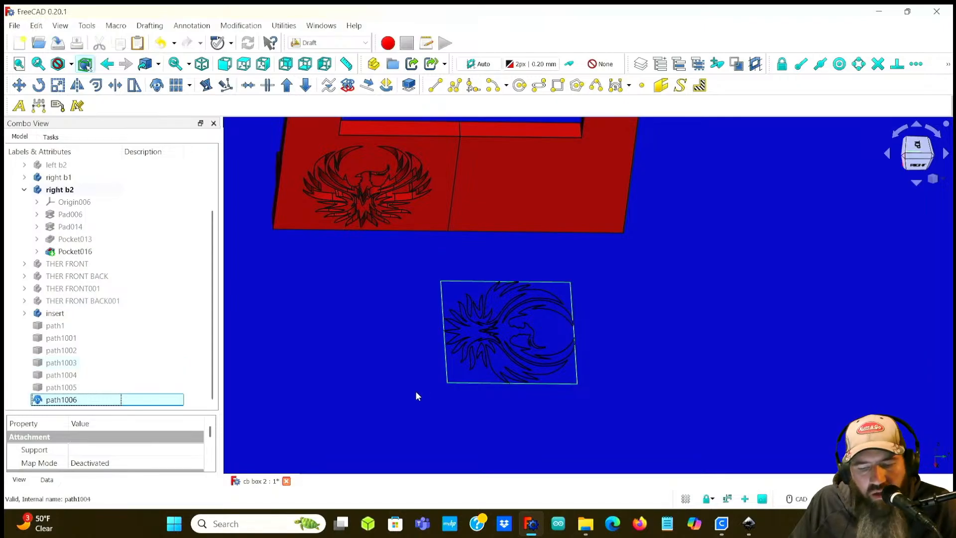
pyautogui.scroll(2, 388, 336)
pyautogui.scroll(-2, 388, 336)
pyautogui.moveTo(387, 336); pyautogui.dragTo(327, 319, button='middle')
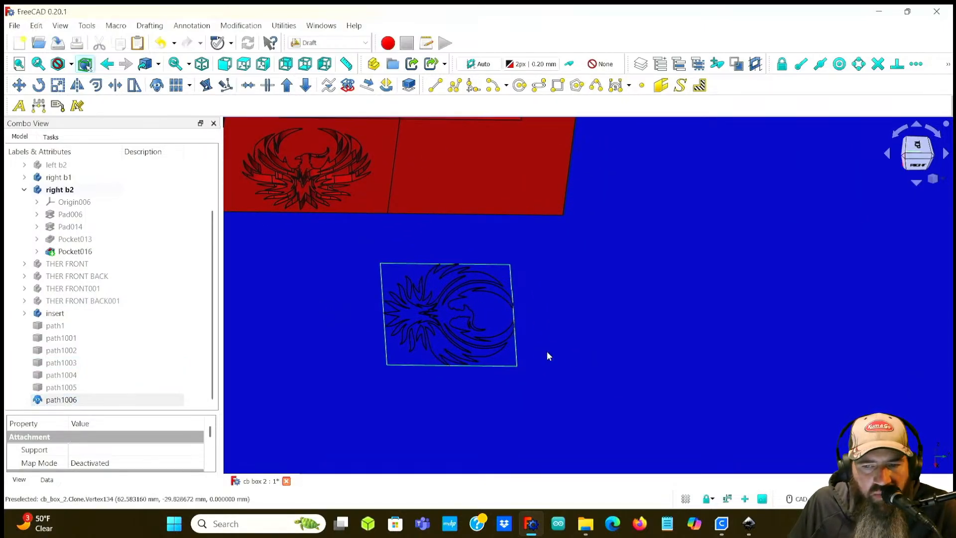
pyautogui.moveTo(583, 352); pyautogui.dragTo(617, 333, button='middle')
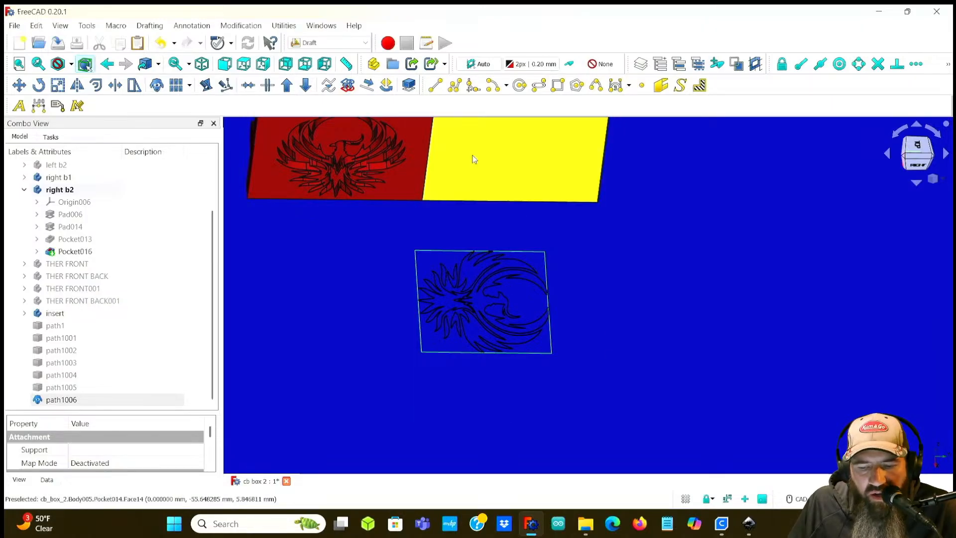
pyautogui.scroll(-2, 491, 179)
pyautogui.moveTo(558, 200); pyautogui.dragTo(564, 266, button='middle')
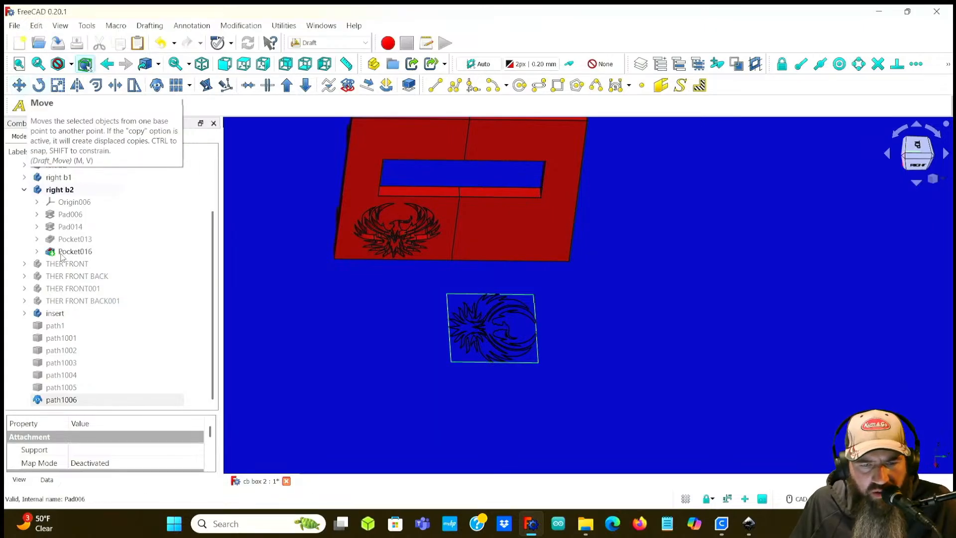
pyautogui.scroll(-2, 145, 422)
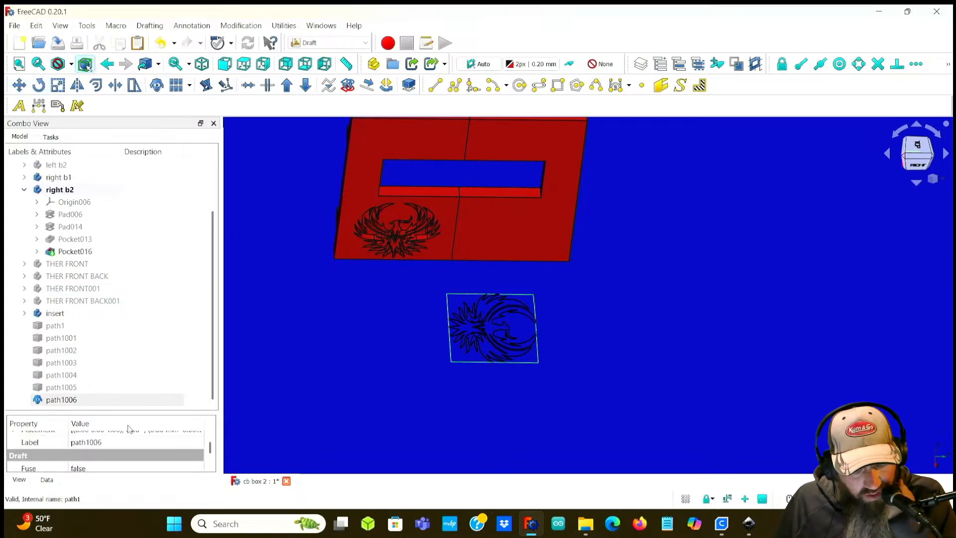
pyautogui.moveTo(155, 411); pyautogui.dragTo(158, 256)
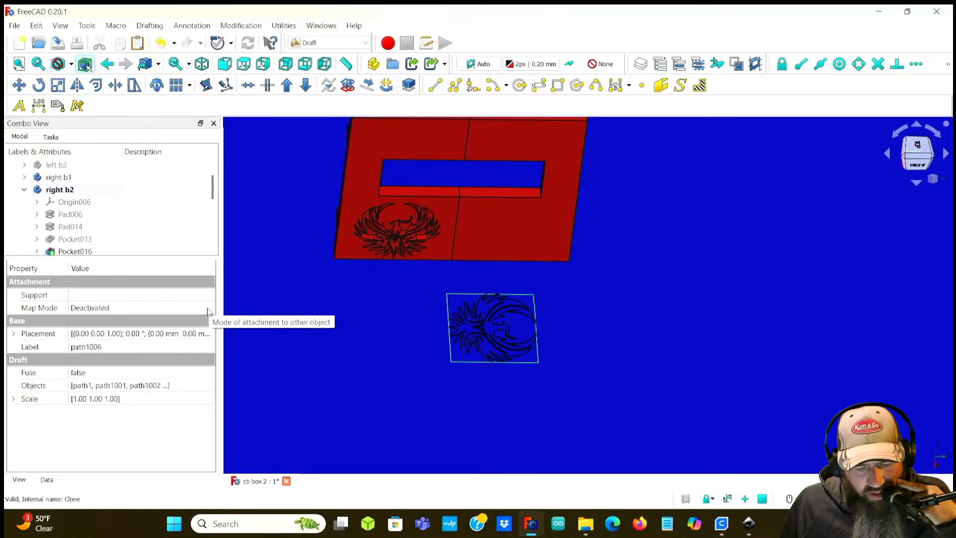
pyautogui.scroll(-2, 116, 216)
pyautogui.scroll(-3, 115, 216)
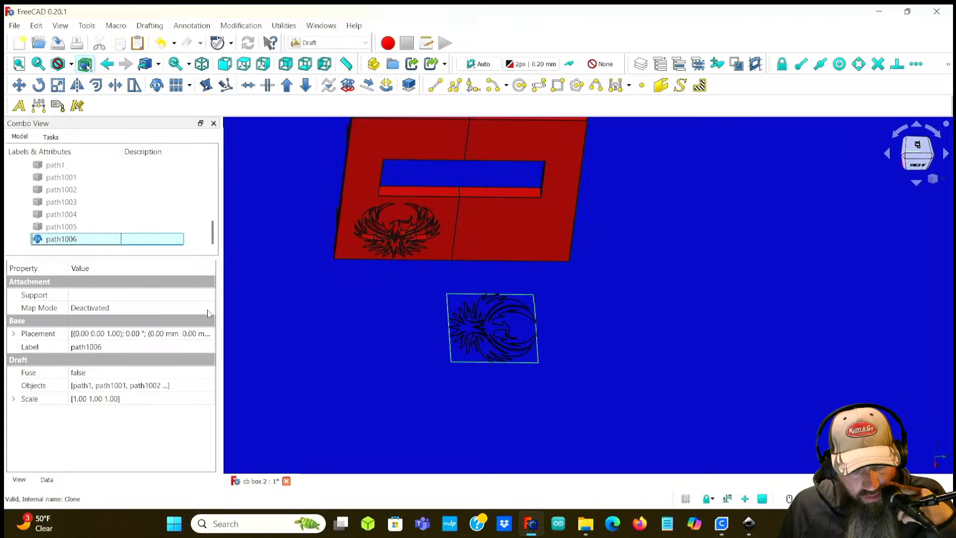
pyautogui.click(194, 309)
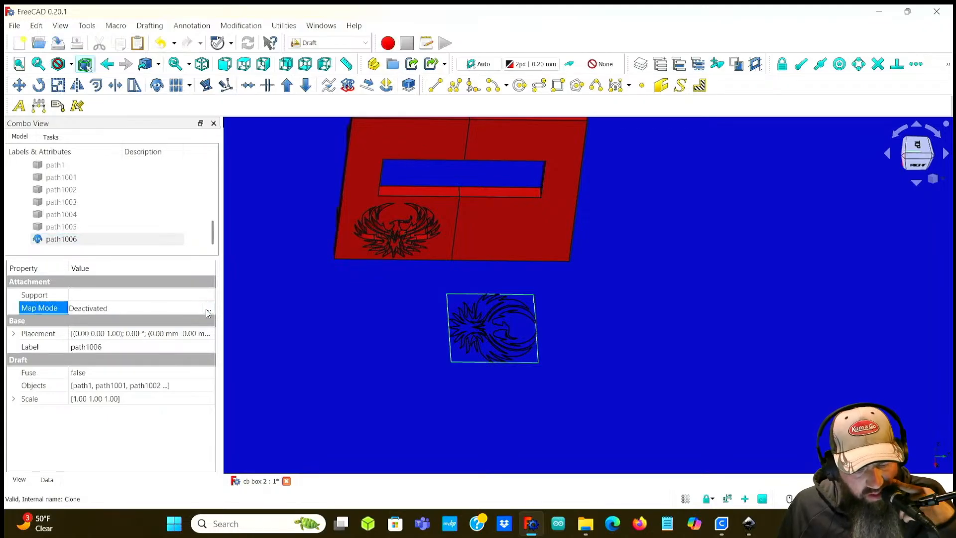
pyautogui.click(209, 309)
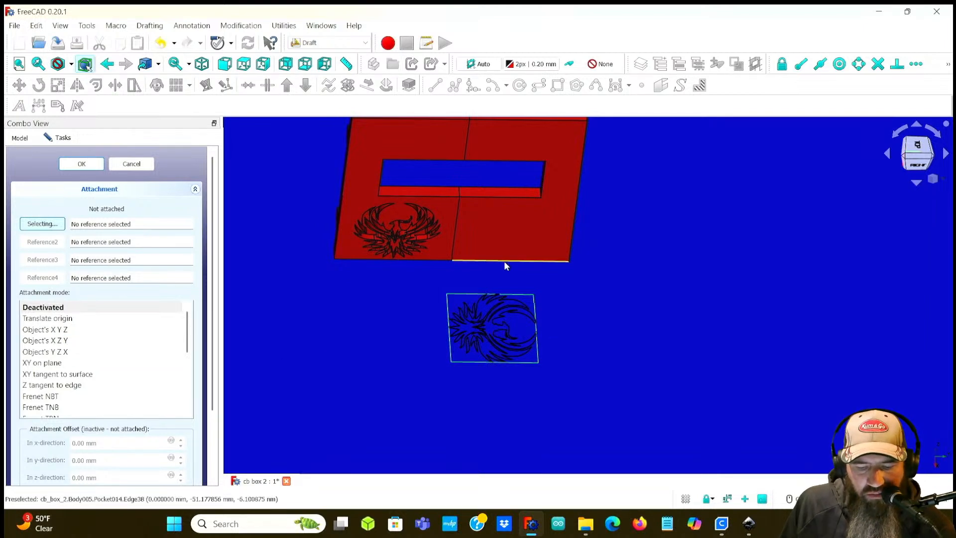
pyautogui.click(502, 233)
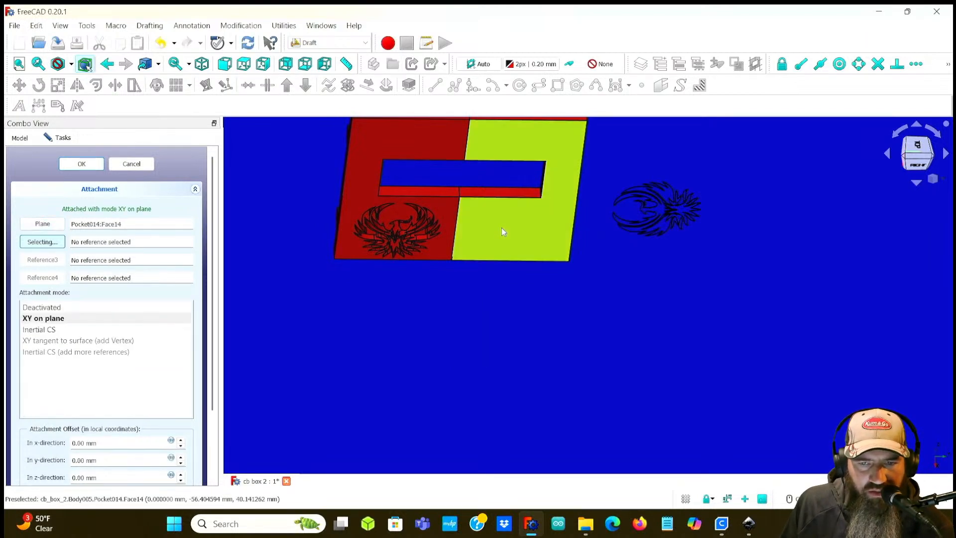
# Step: Examine the clone's position beside the side panel and the attachment offset fields
pyautogui.moveTo(595, 270); pyautogui.dragTo(543, 302, button='middle')
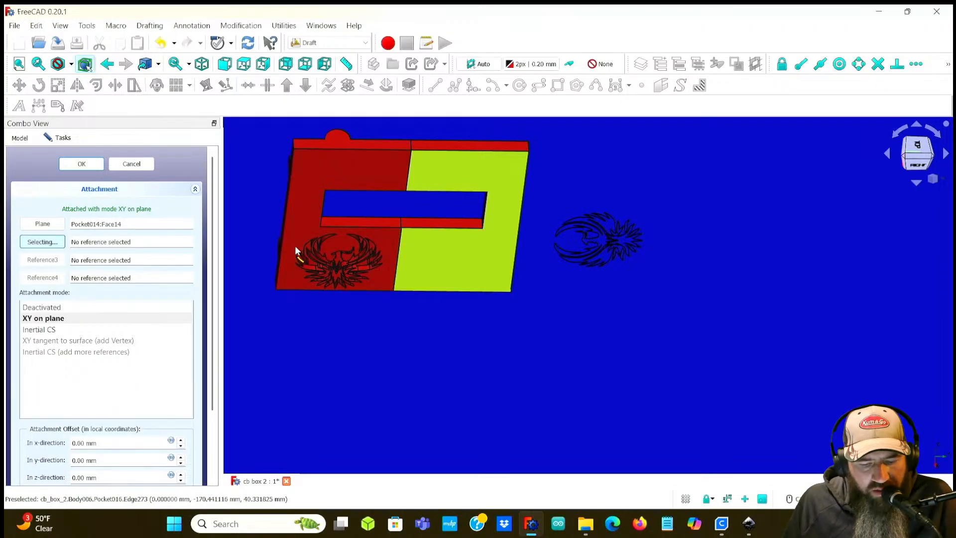
pyautogui.click(462, 278)
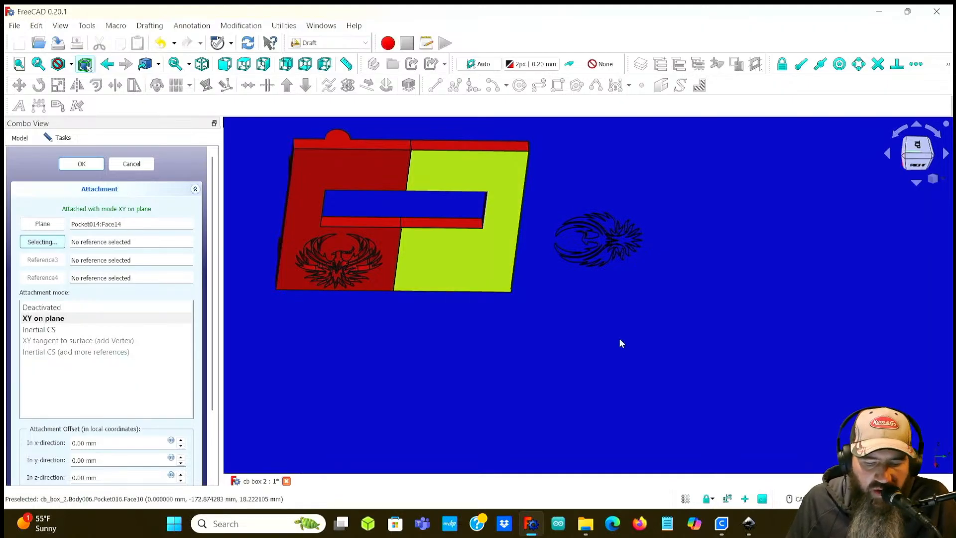
pyautogui.moveTo(607, 284); pyautogui.dragTo(650, 279, button='middle')
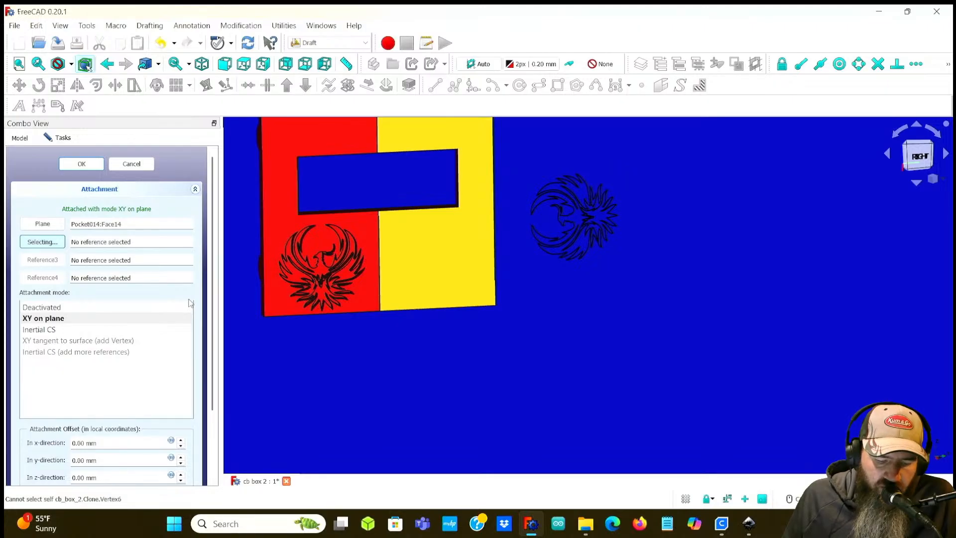
pyautogui.scroll(-3, 190, 303)
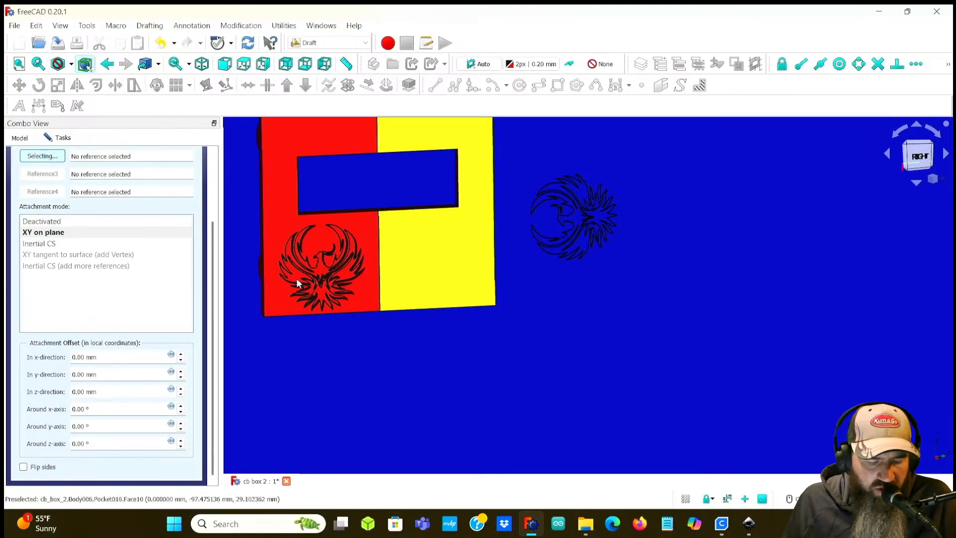
pyautogui.scroll(3, 203, 282)
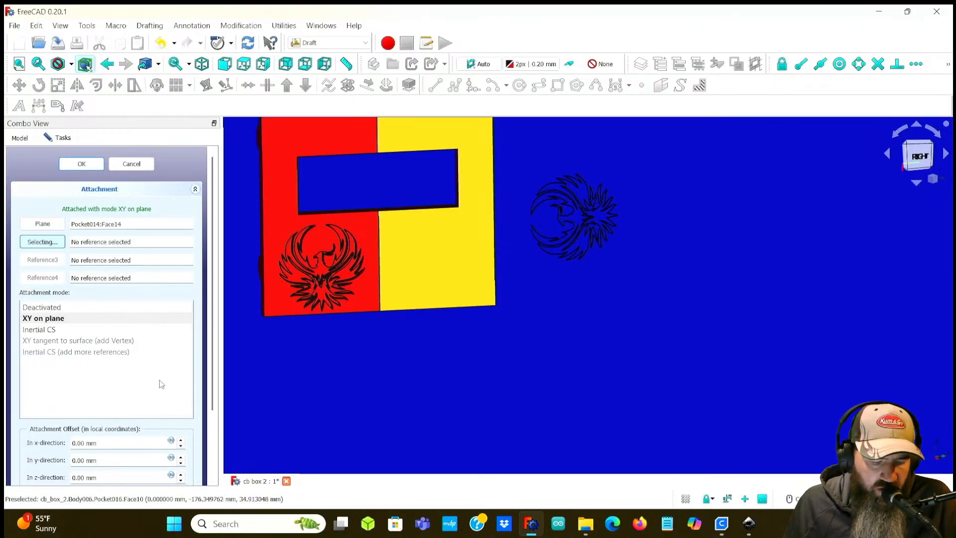
pyautogui.scroll(-1, 161, 380)
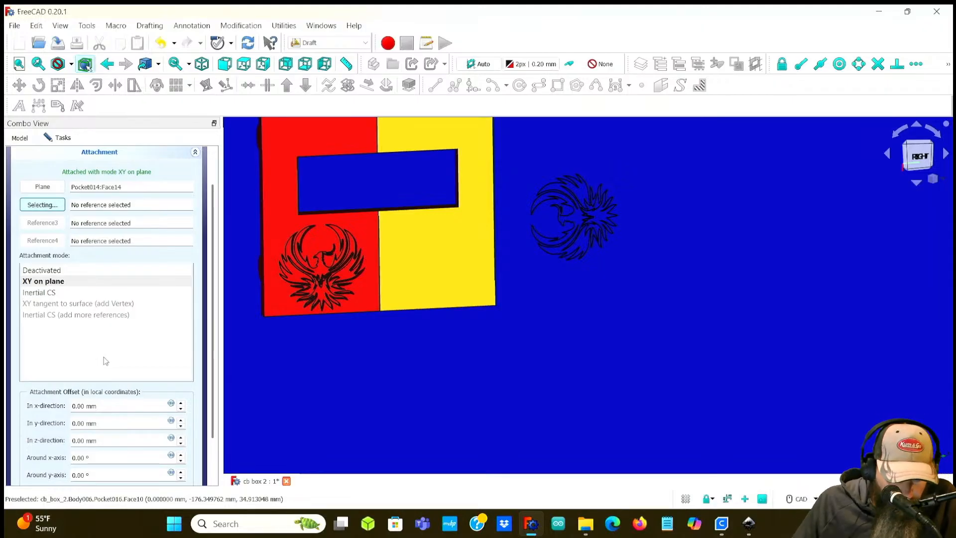
pyautogui.scroll(-3, 105, 361)
pyautogui.scroll(1, 87, 356)
pyautogui.scroll(-1, 87, 356)
pyautogui.scroll(1, 87, 357)
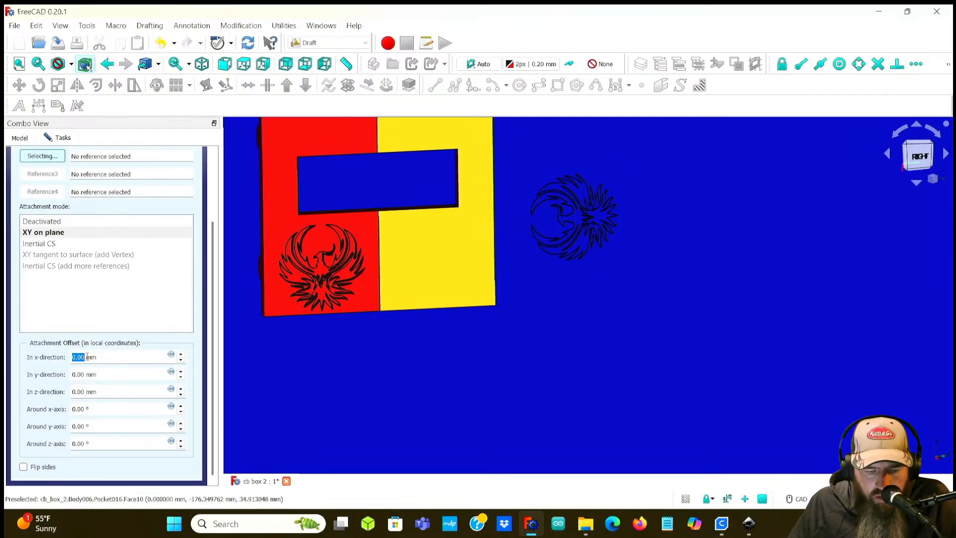
pyautogui.scroll(1, 87, 356)
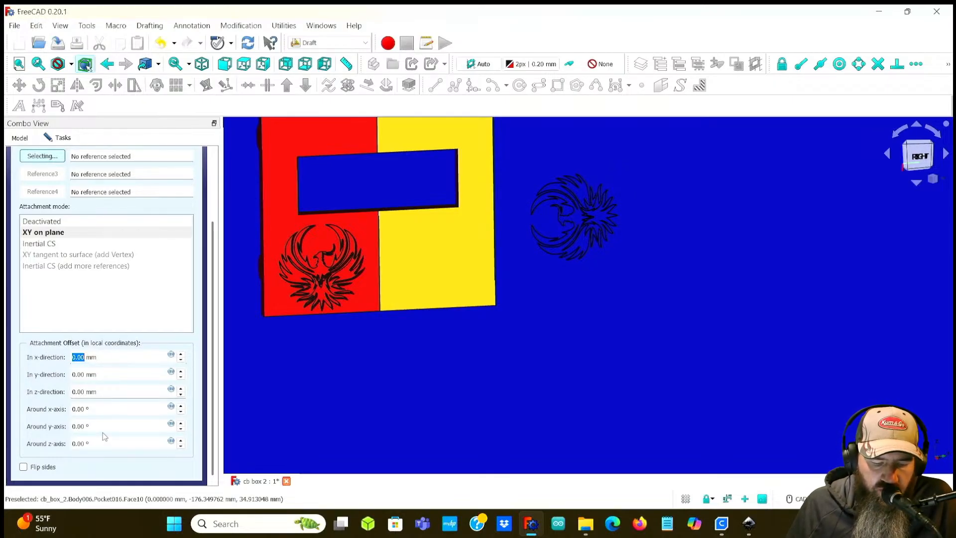
# Step: Offset the attached clone -14 mm in the x-direction and 6 mm in the y-direction
pyautogui.moveTo(575, 345); pyautogui.dragTo(359, 343, button='middle')
pyautogui.moveTo(612, 323)
pyautogui.mouseDown(button='middle')
pyautogui.moveTo(548, 315)
pyautogui.moveTo(626, 313)
pyautogui.mouseUp(button='middle')
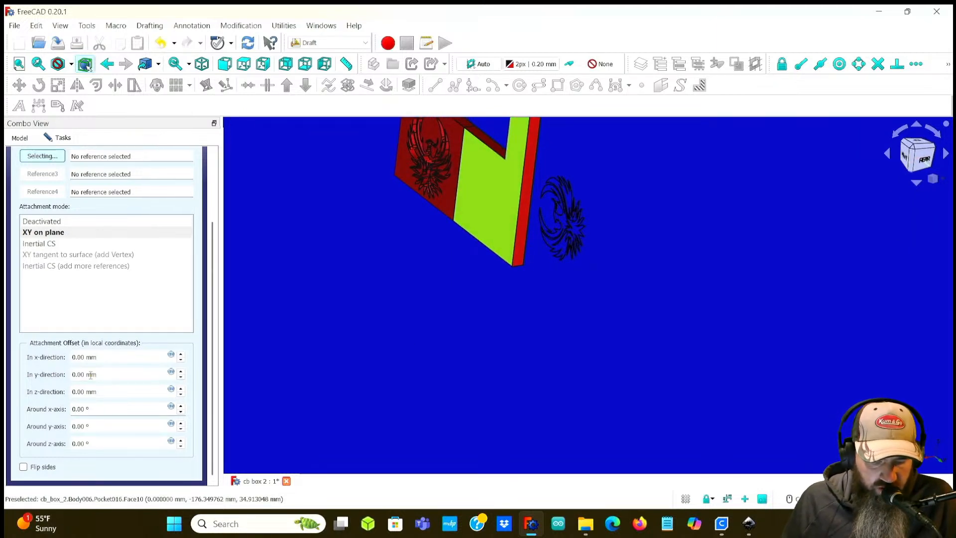
pyautogui.scroll(-13, 86, 357)
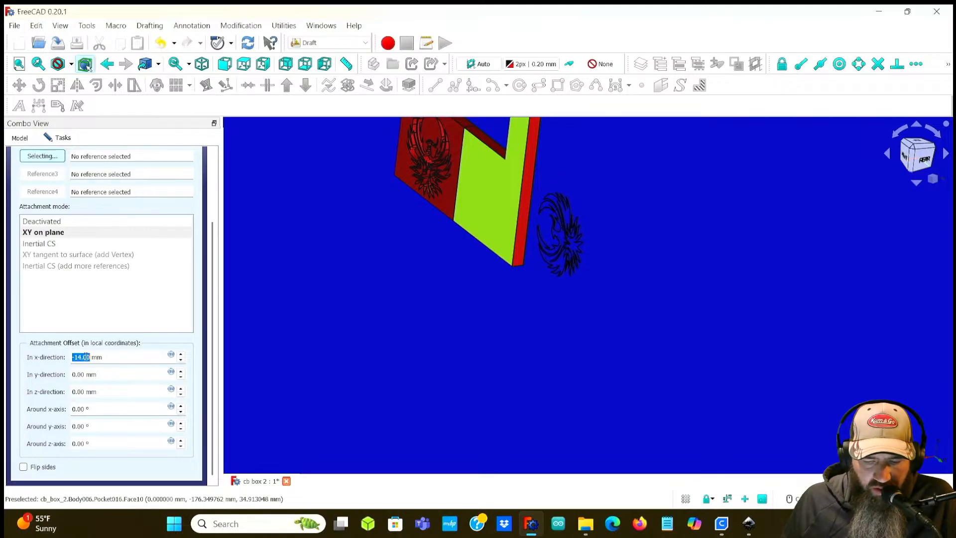
pyautogui.scroll(-4, 82, 374)
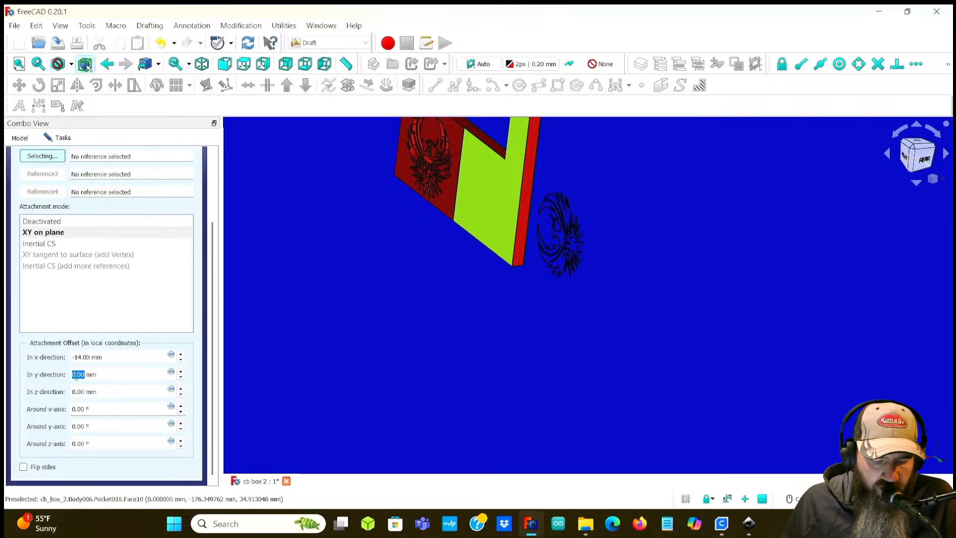
pyautogui.scroll(10, 76, 376)
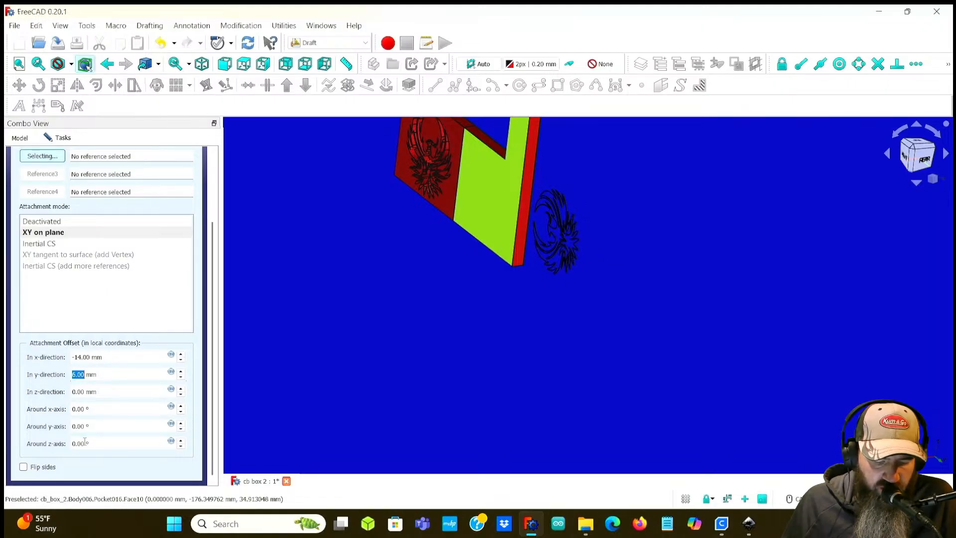
# Step: Rotate the clone around the z-axis to -90°
pyautogui.scroll(-19, 73, 443)
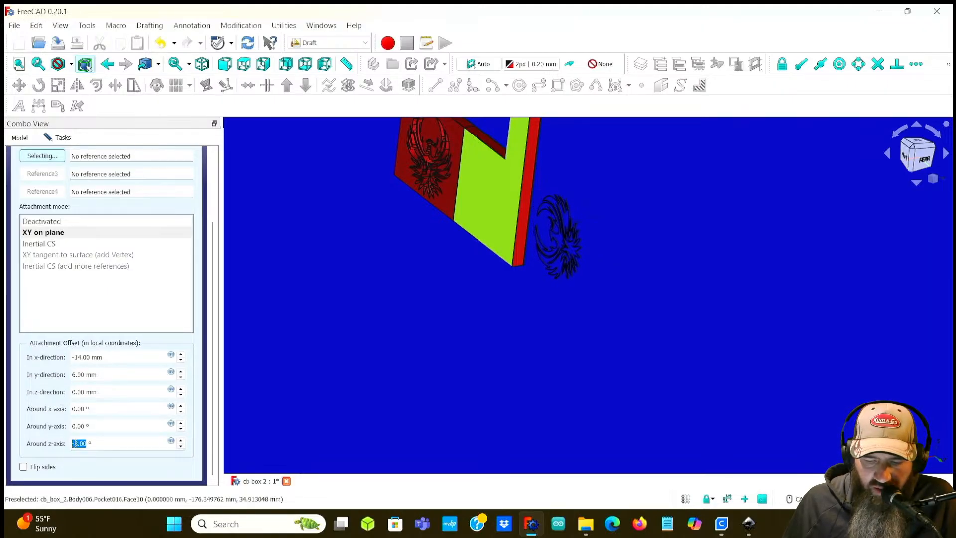
pyautogui.scroll(-20, 80, 444)
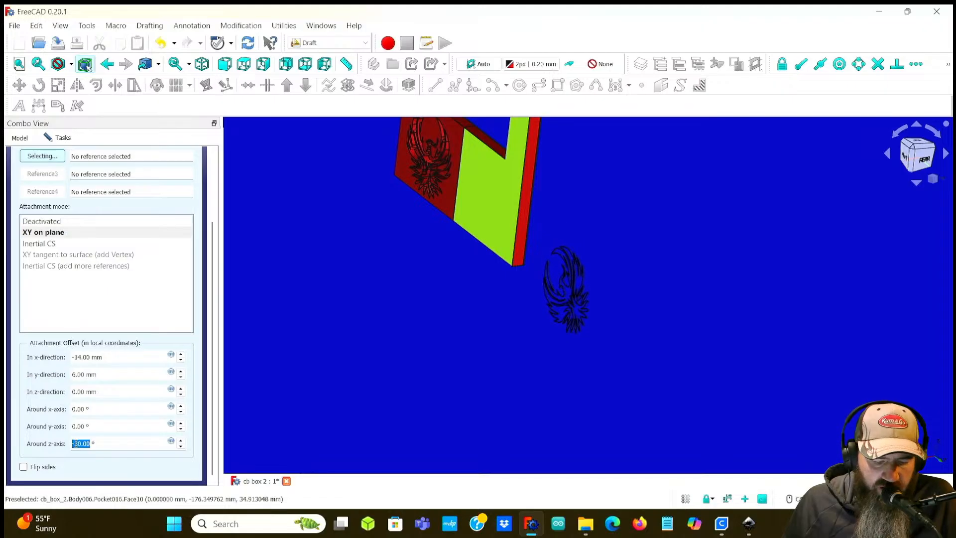
pyautogui.scroll(-11, 80, 443)
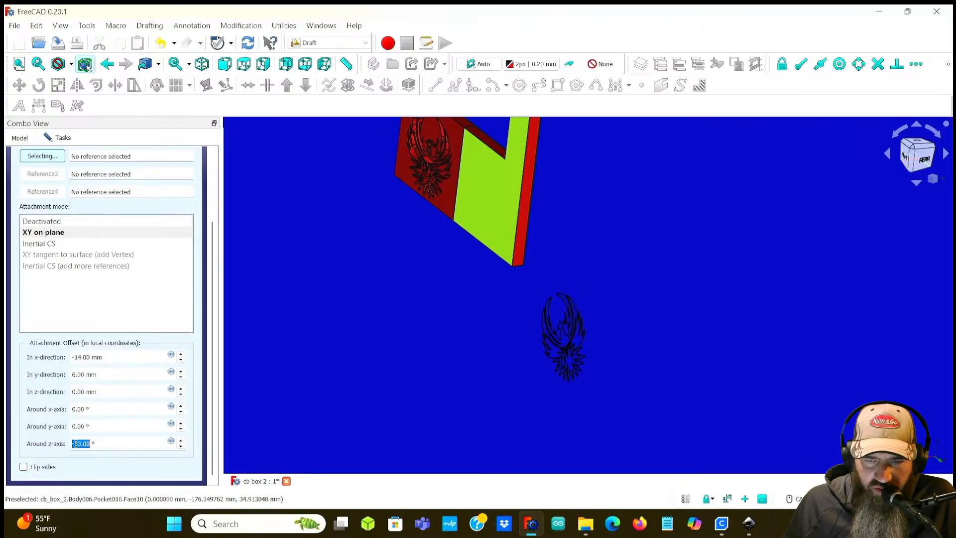
pyautogui.moveTo(273, 401); pyautogui.dragTo(415, 379, button='middle')
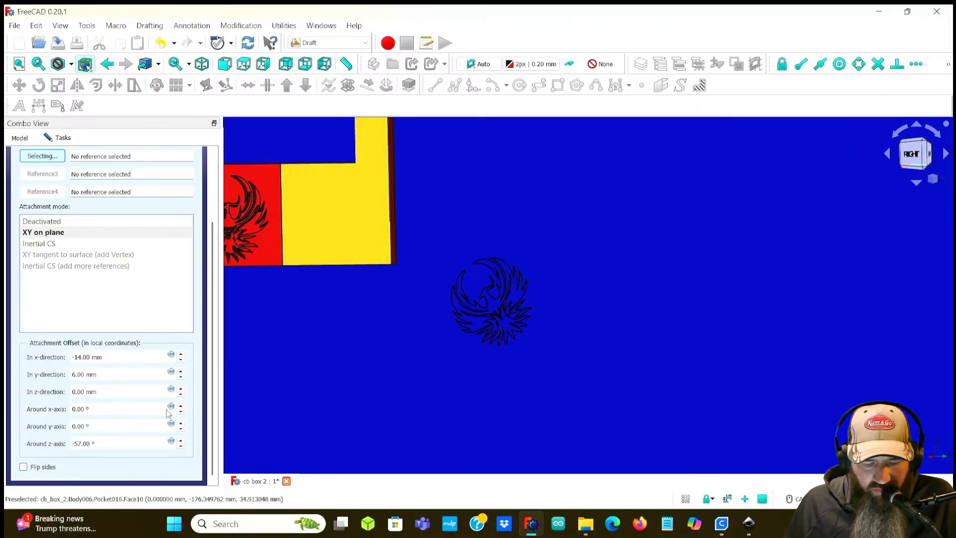
pyautogui.scroll(-10, 78, 444)
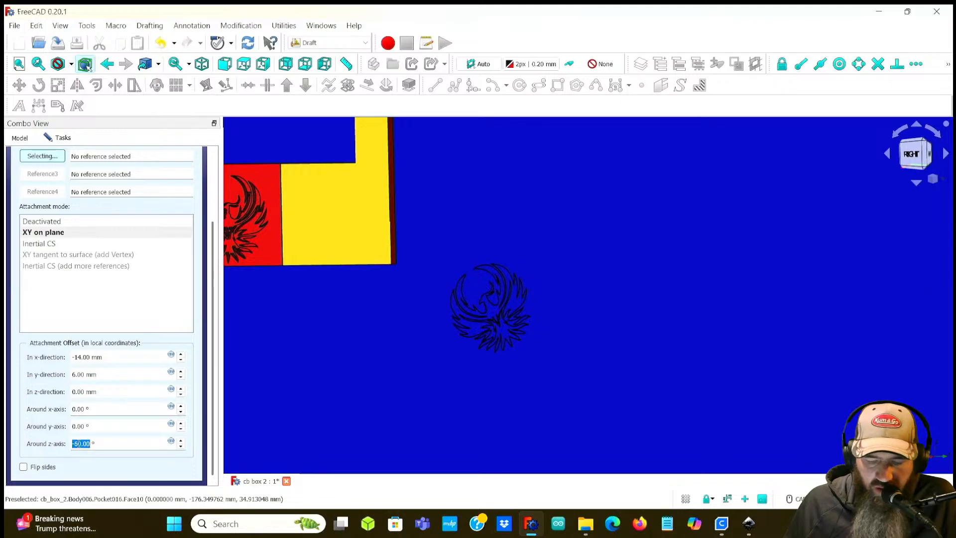
pyautogui.scroll(-1, 80, 443)
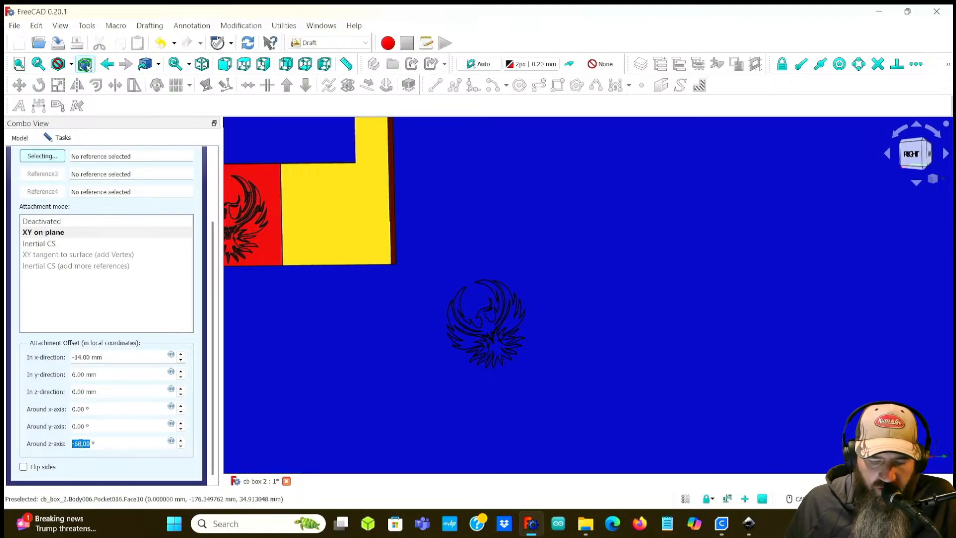
pyautogui.write('-90')
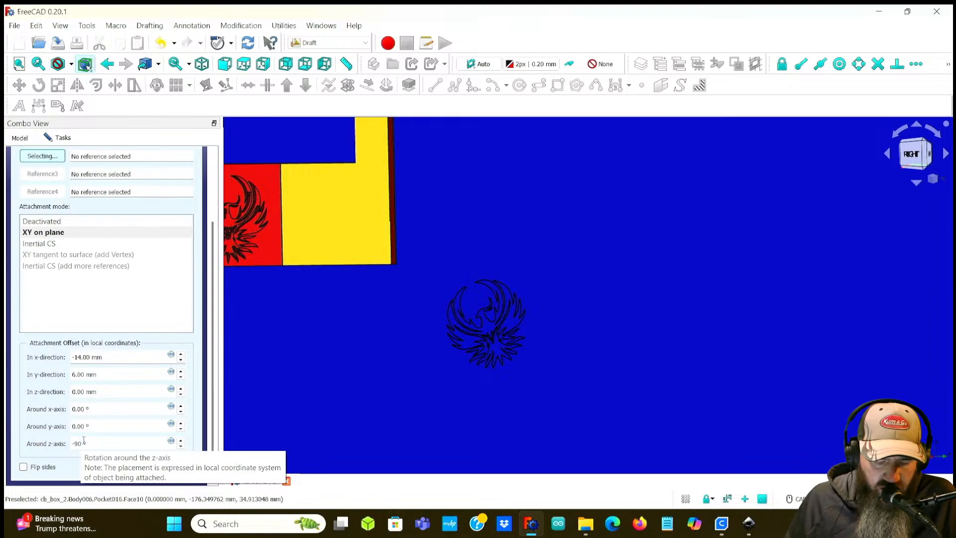
# Step: Set the clone's x-direction attachment offset to 103 mm
pyautogui.click(85, 374)
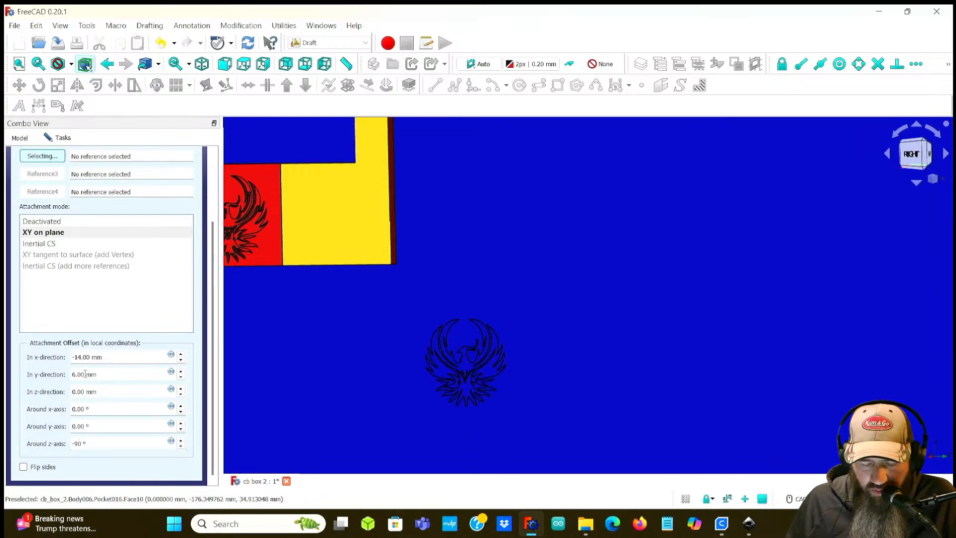
pyautogui.moveTo(369, 378)
pyautogui.mouseDown(button='middle')
pyautogui.moveTo(441, 378)
pyautogui.moveTo(335, 376)
pyautogui.mouseUp(button='middle')
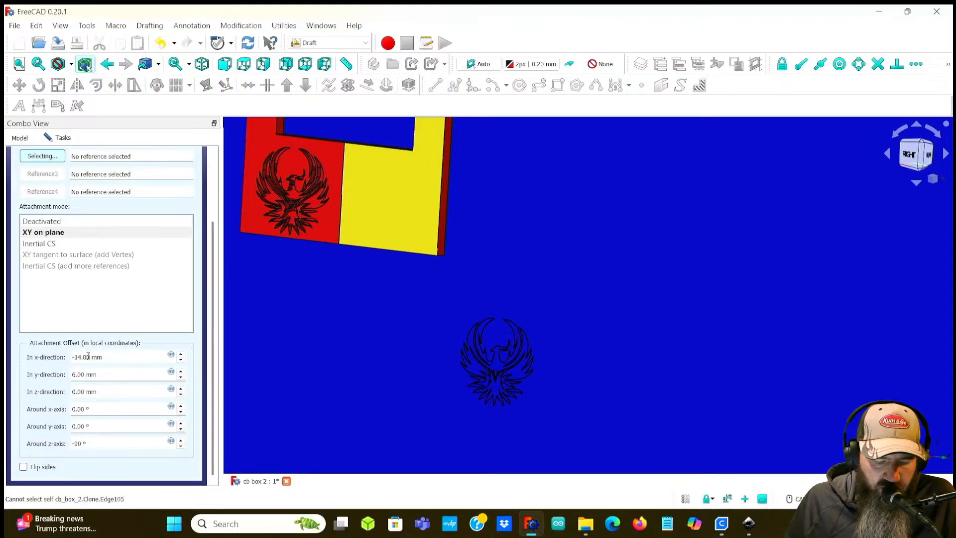
pyautogui.scroll(18, 76, 358)
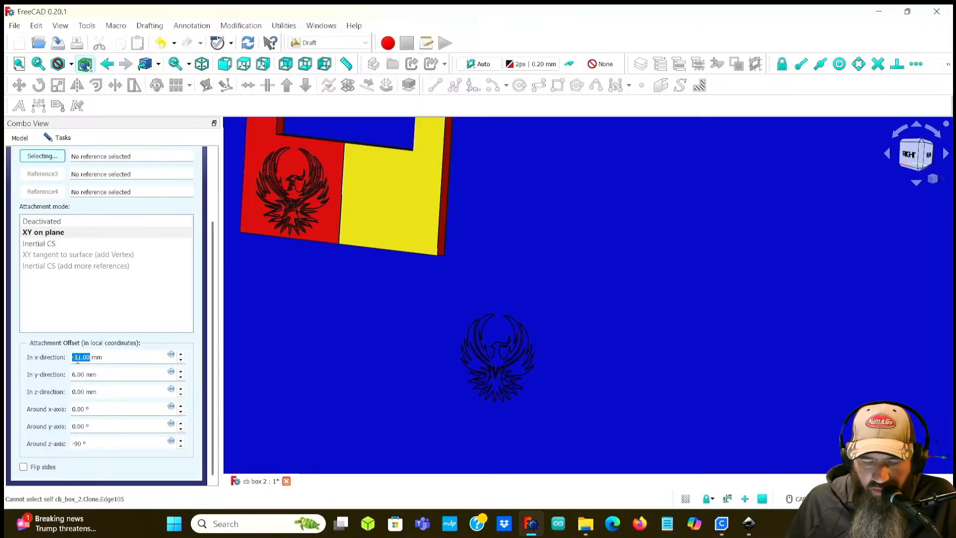
pyautogui.scroll(20, 79, 361)
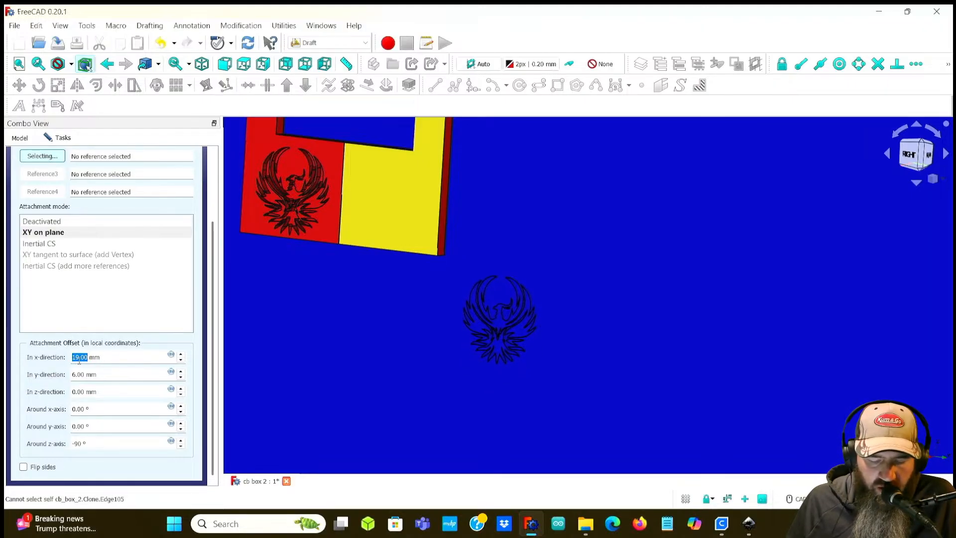
pyautogui.scroll(20, 78, 361)
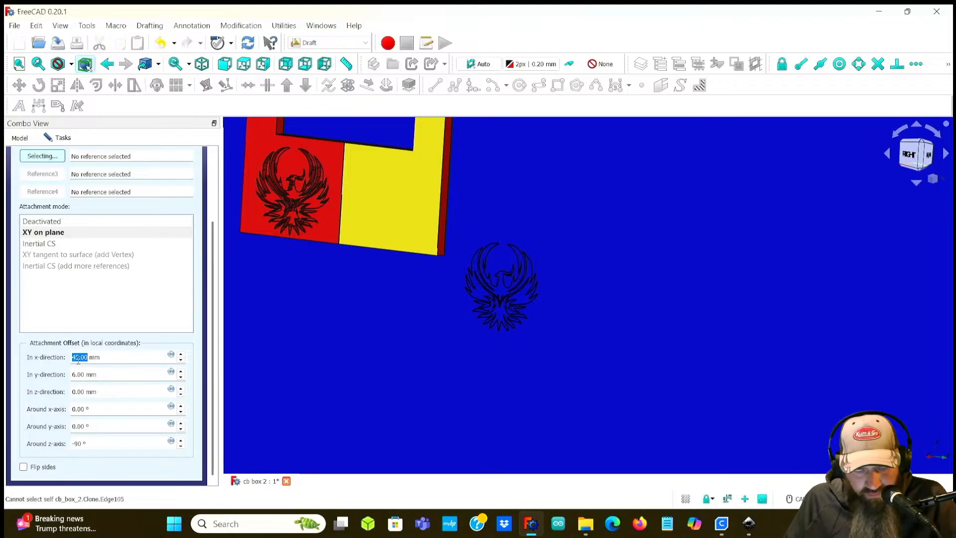
pyautogui.scroll(20, 78, 361)
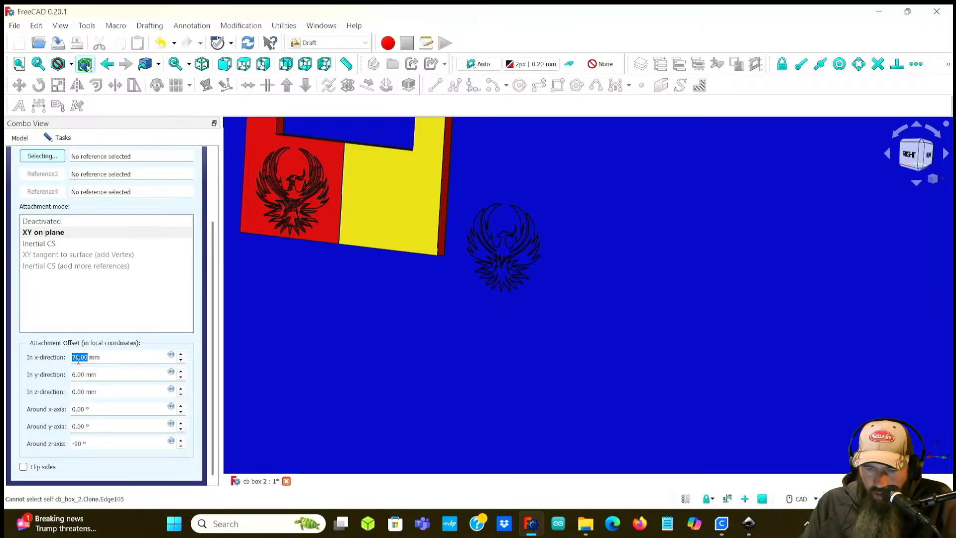
pyautogui.scroll(12, 79, 361)
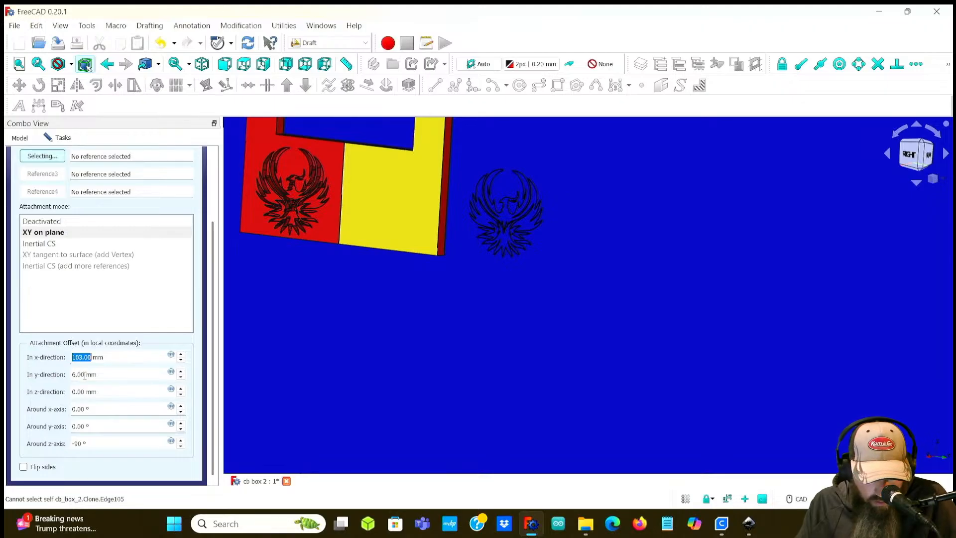
# Step: Set the clone's y-direction attachment offset to 113 mm, centring the phoenix on the yellow panel
pyautogui.scroll(14, 77, 374)
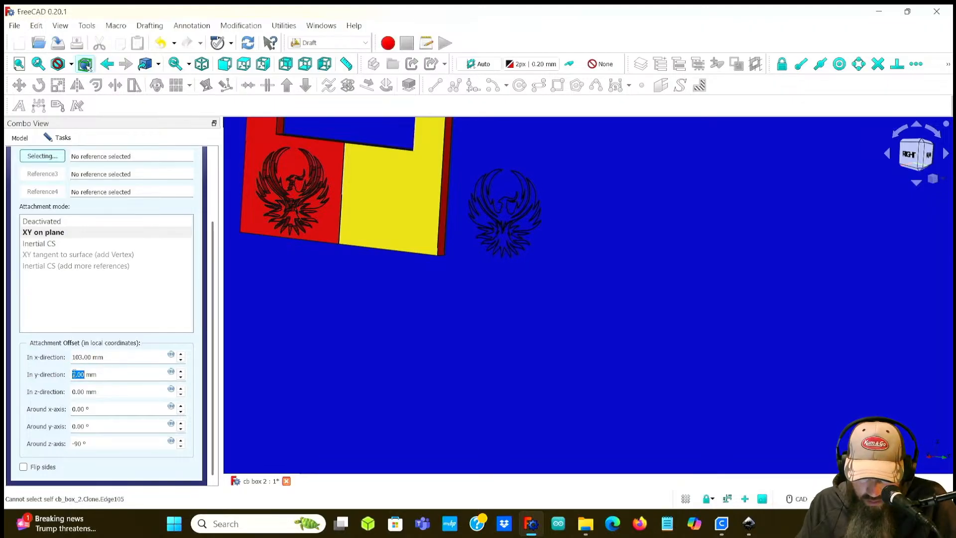
pyautogui.scroll(20, 77, 373)
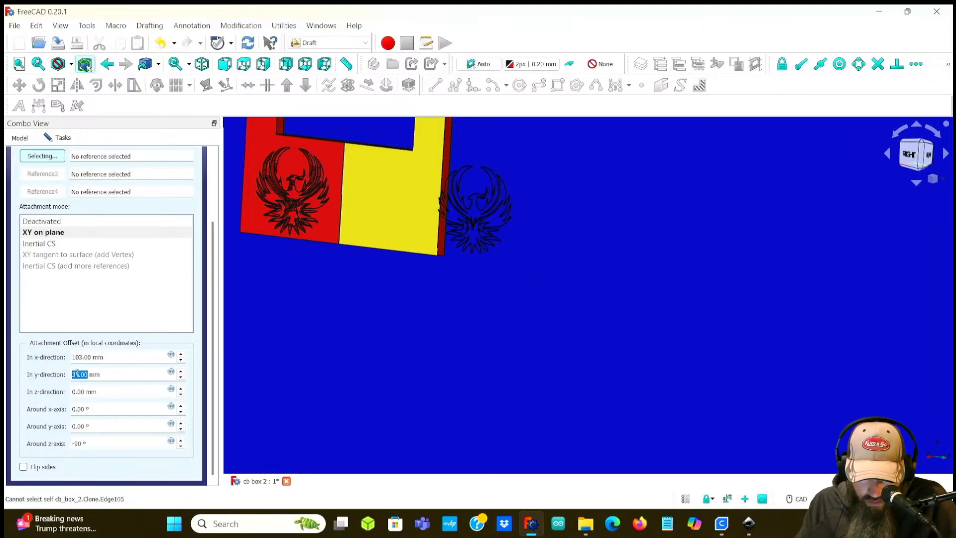
pyautogui.scroll(20, 77, 374)
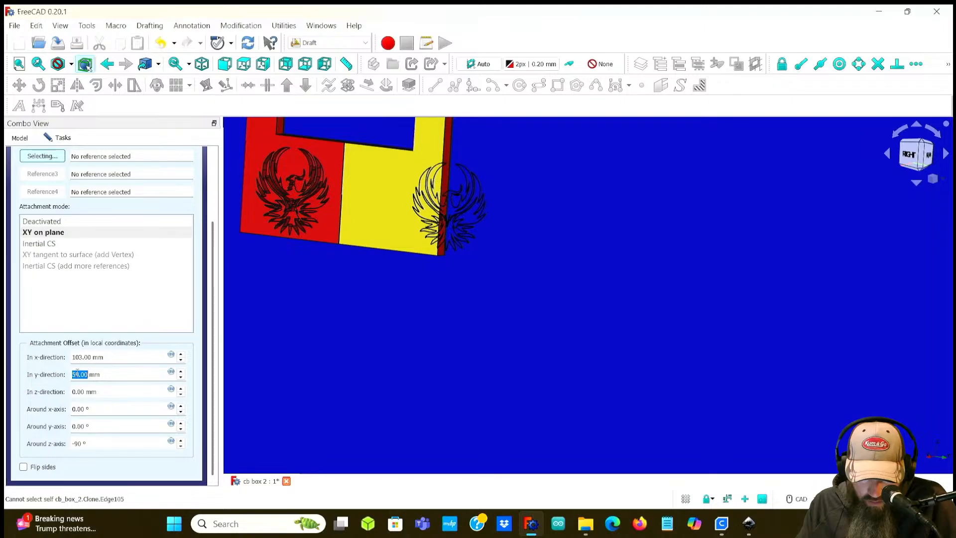
pyautogui.scroll(16, 77, 373)
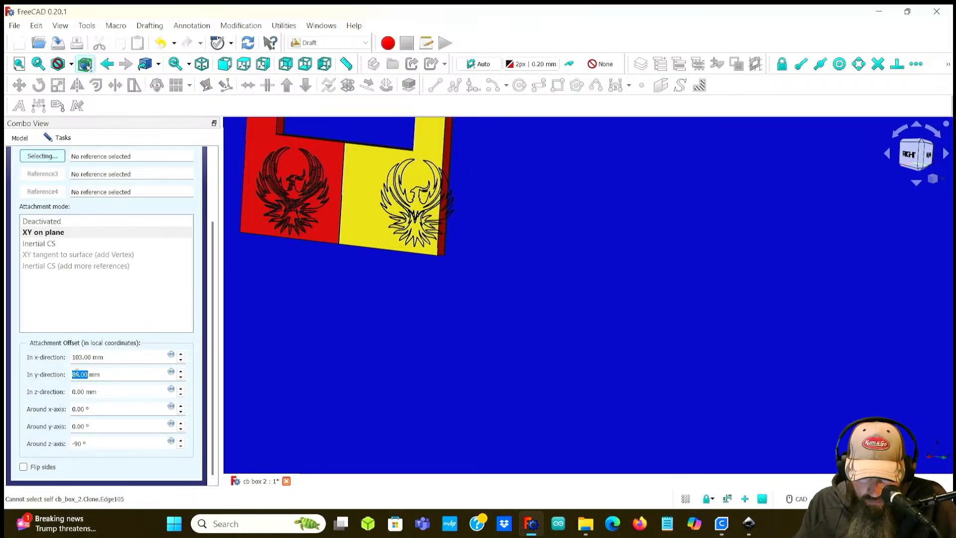
pyautogui.scroll(20, 77, 373)
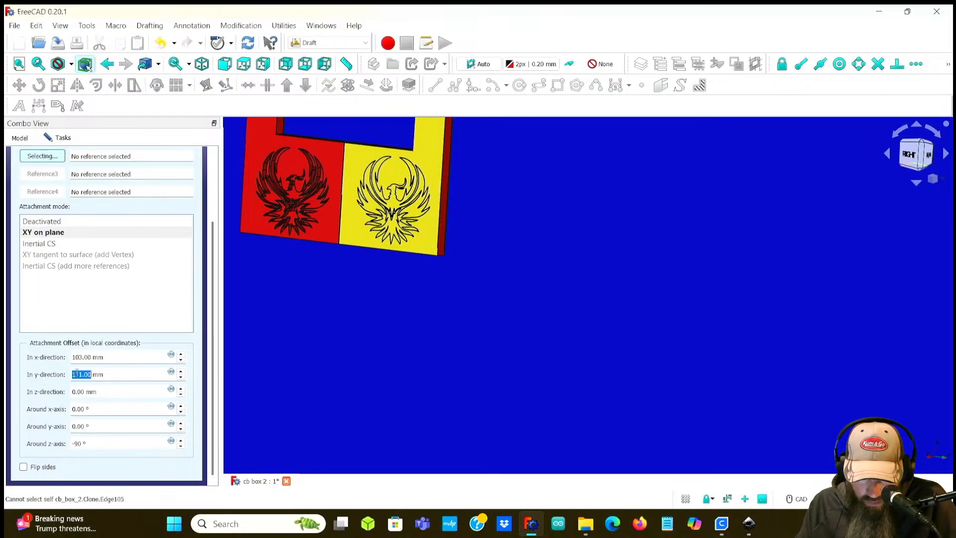
pyautogui.moveTo(321, 323); pyautogui.dragTo(353, 315, button='middle')
pyautogui.moveTo(297, 291); pyautogui.dragTo(469, 333, button='middle')
pyautogui.scroll(2, 428, 332)
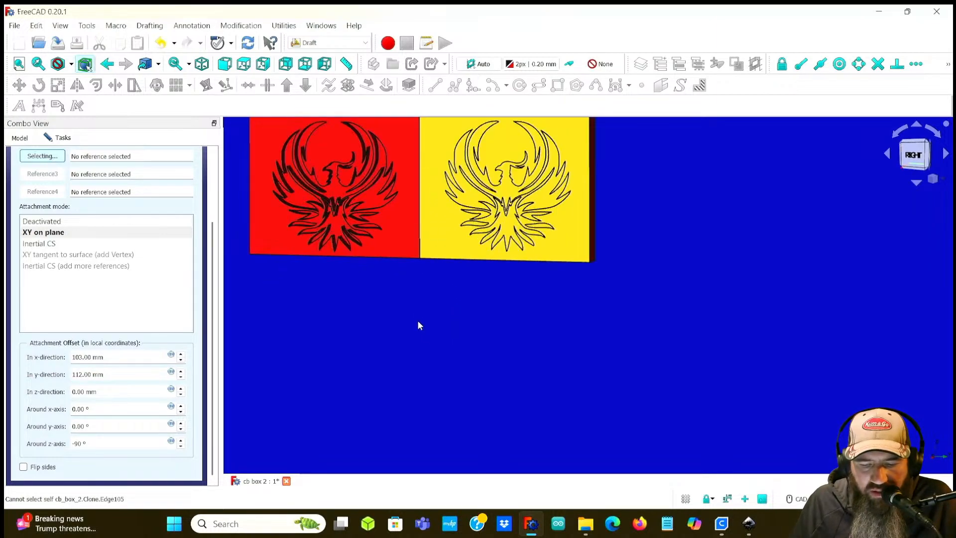
pyautogui.moveTo(416, 310); pyautogui.dragTo(456, 392, button='middle')
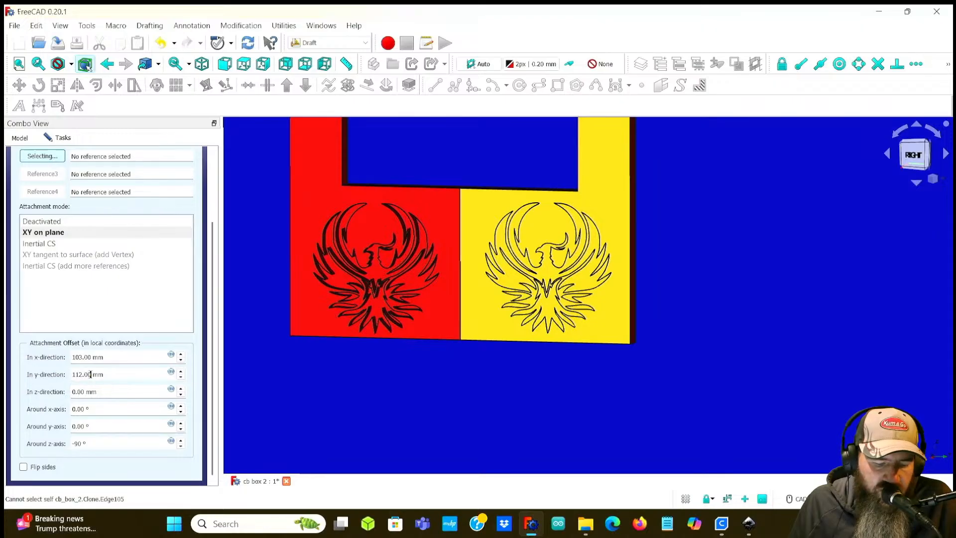
pyautogui.scroll(1, 81, 373)
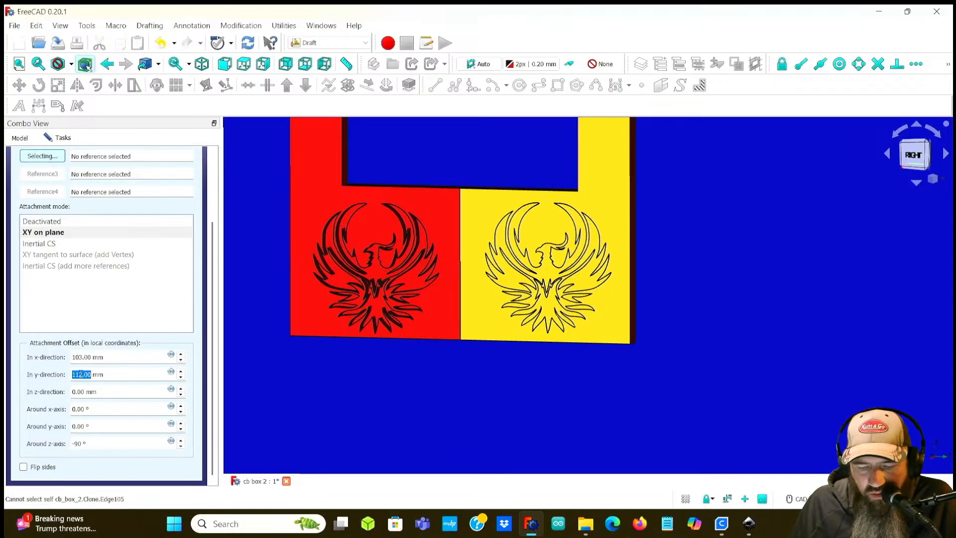
pyautogui.moveTo(485, 371); pyautogui.dragTo(499, 375, button='middle')
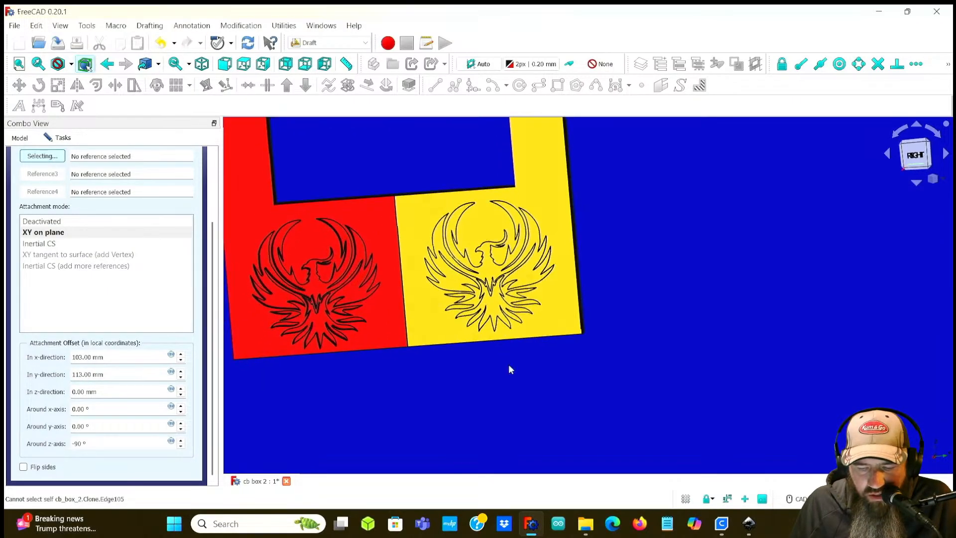
# Step: Set the clone's x-direction attachment offset to 101 mm and confirm the attachment
pyautogui.click(920, 161)
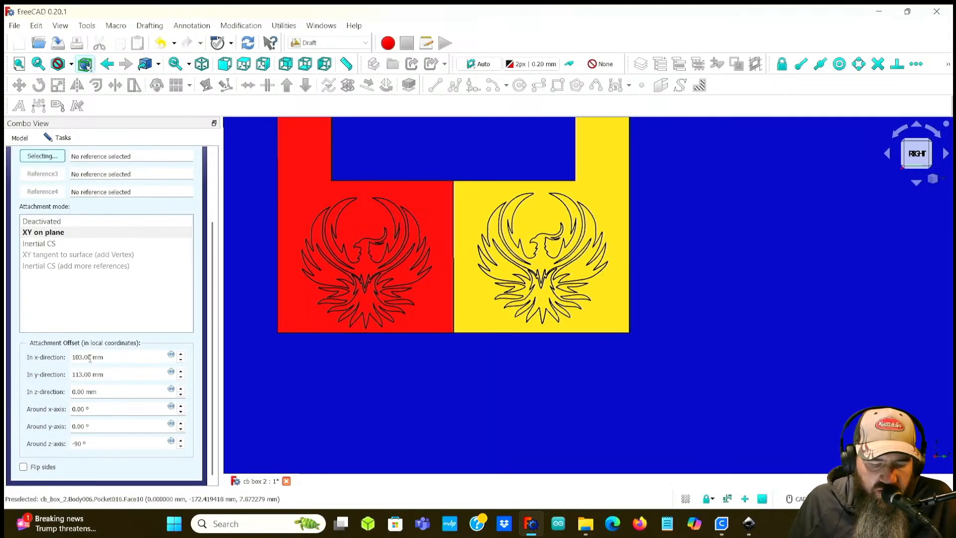
pyautogui.scroll(-1, 82, 357)
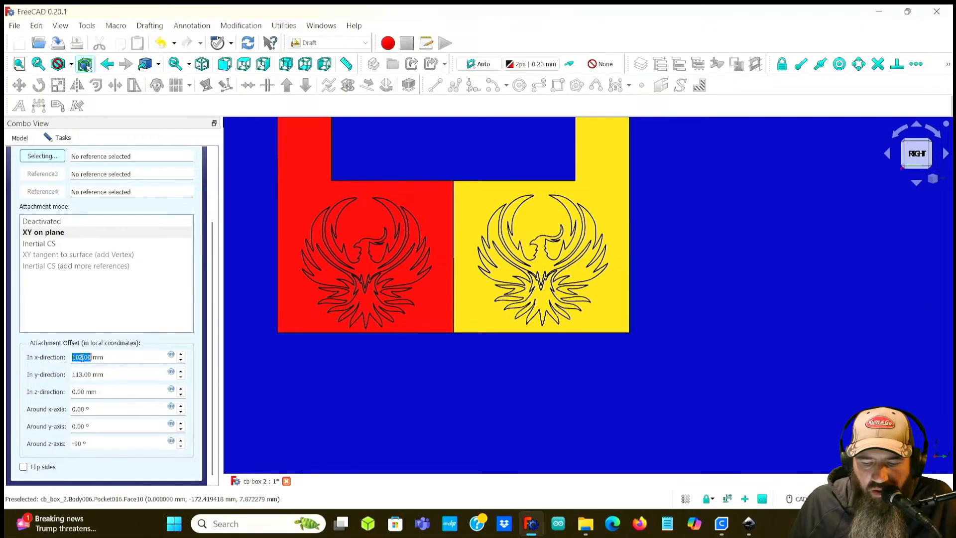
pyautogui.scroll(-1, 83, 357)
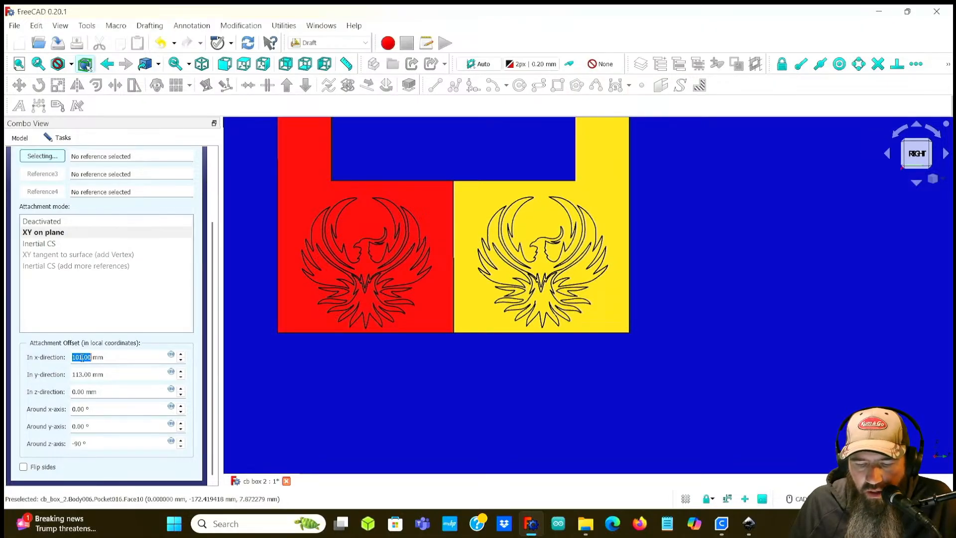
pyautogui.moveTo(500, 383); pyautogui.dragTo(466, 384, button='middle')
pyautogui.scroll(3, 466, 384)
pyautogui.scroll(-2, 466, 383)
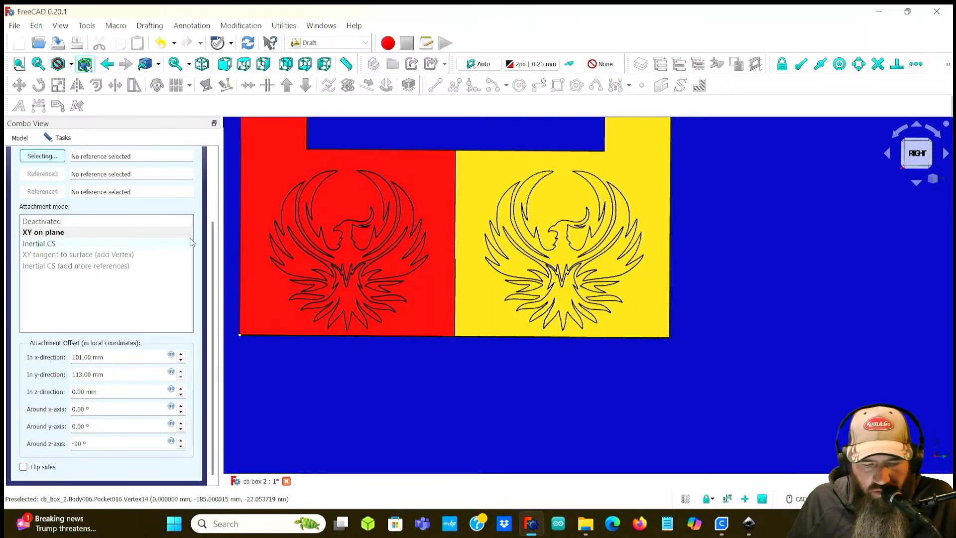
pyautogui.scroll(3, 198, 237)
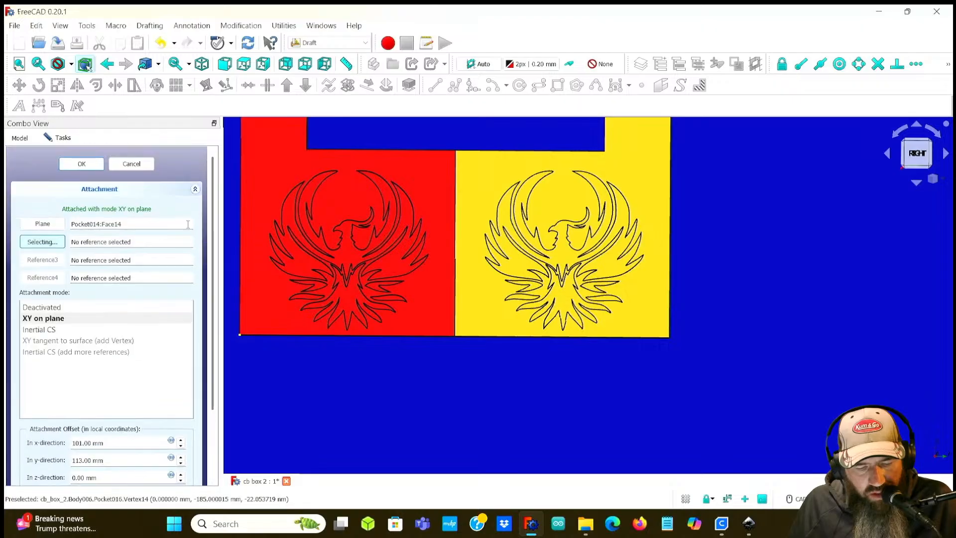
pyautogui.click(82, 164)
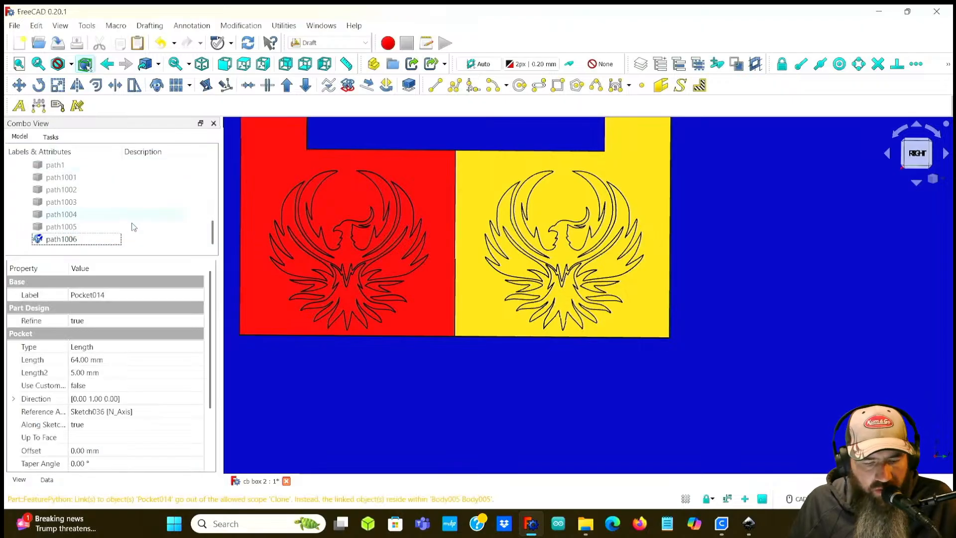
# Step: Convert the path1006 clone into a sketch with Draft to Sketch
pyautogui.click(60, 239)
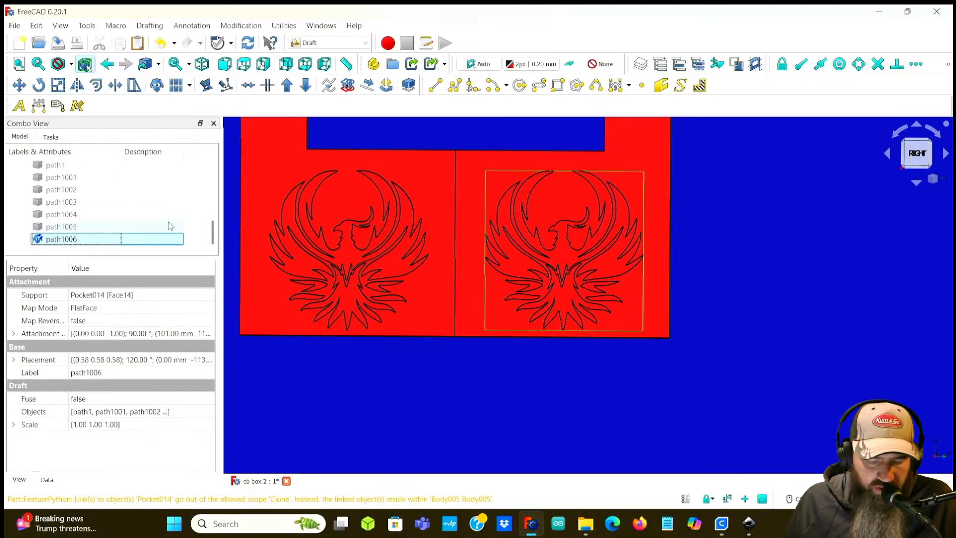
pyautogui.click(348, 87)
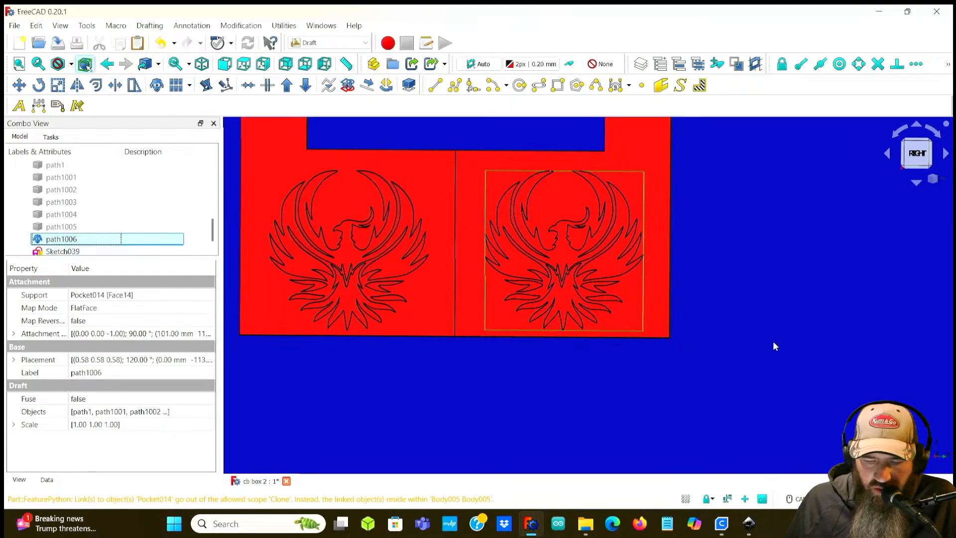
pyautogui.moveTo(687, 303); pyautogui.dragTo(756, 300, button='middle')
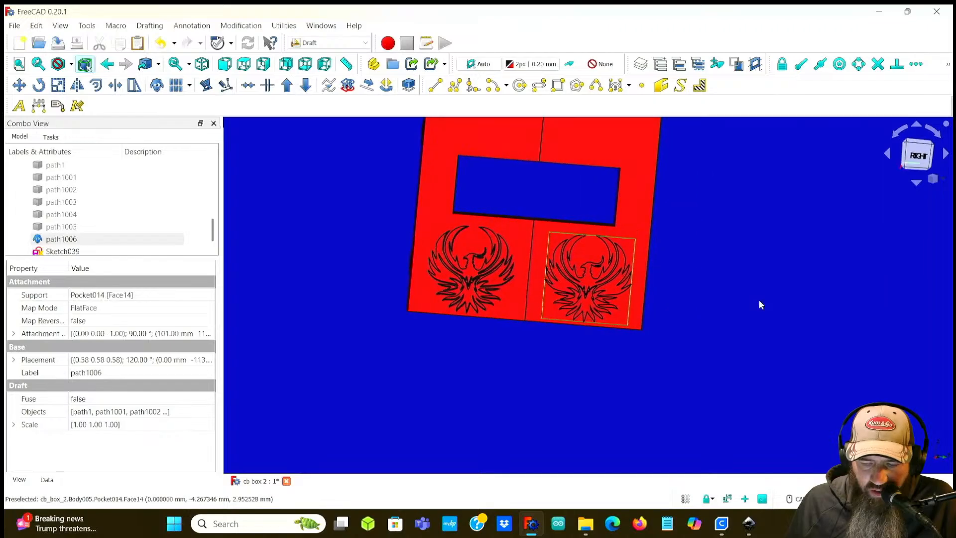
pyautogui.scroll(2, 668, 291)
pyautogui.moveTo(668, 292); pyautogui.dragTo(702, 298, button='middle')
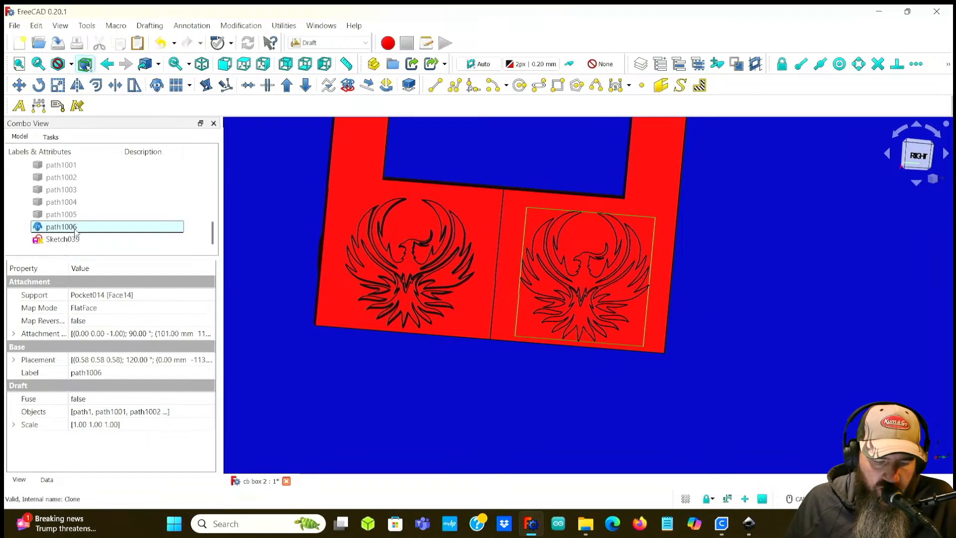
# Step: Toggle the visibility of the right b1 and right b2 bodies to check which holds the engraved panel
pyautogui.click(63, 250)
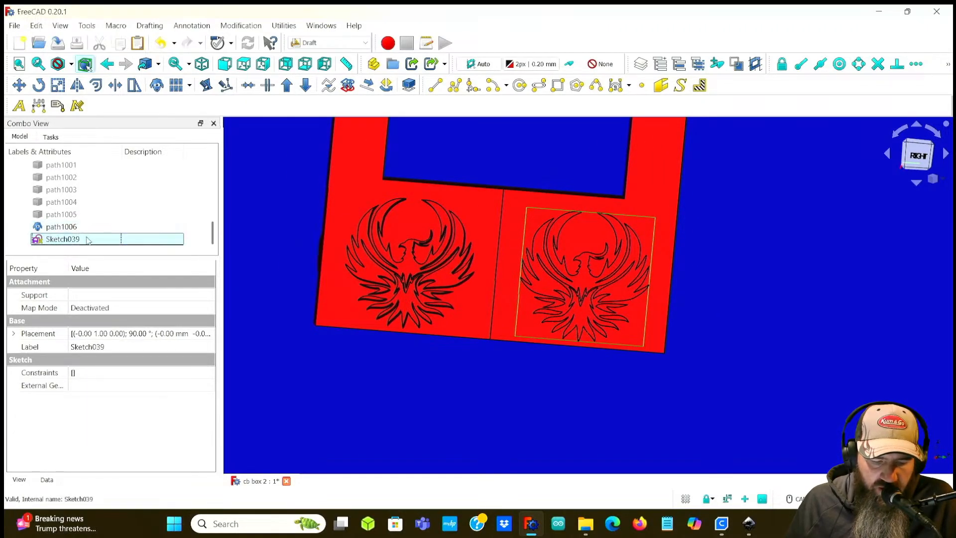
pyautogui.click(50, 225)
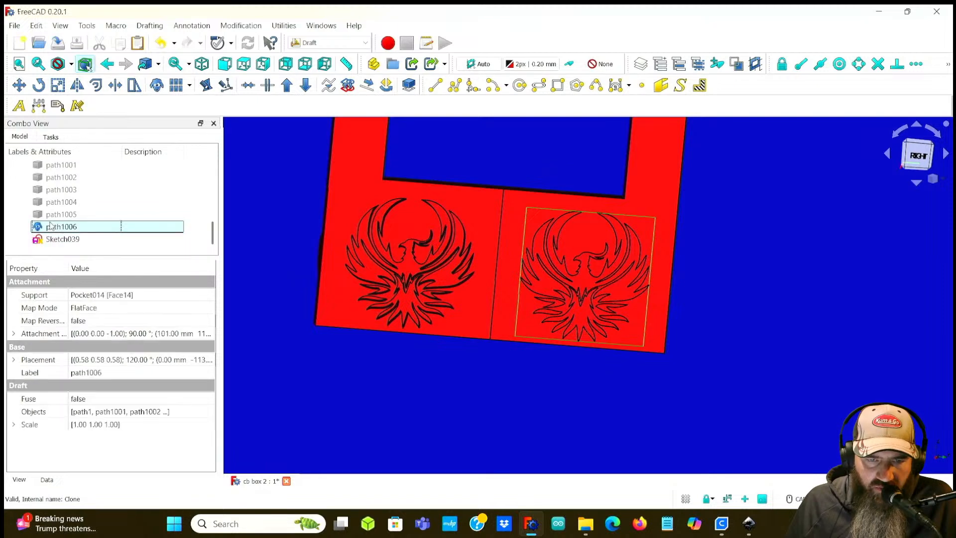
pyautogui.click(57, 240)
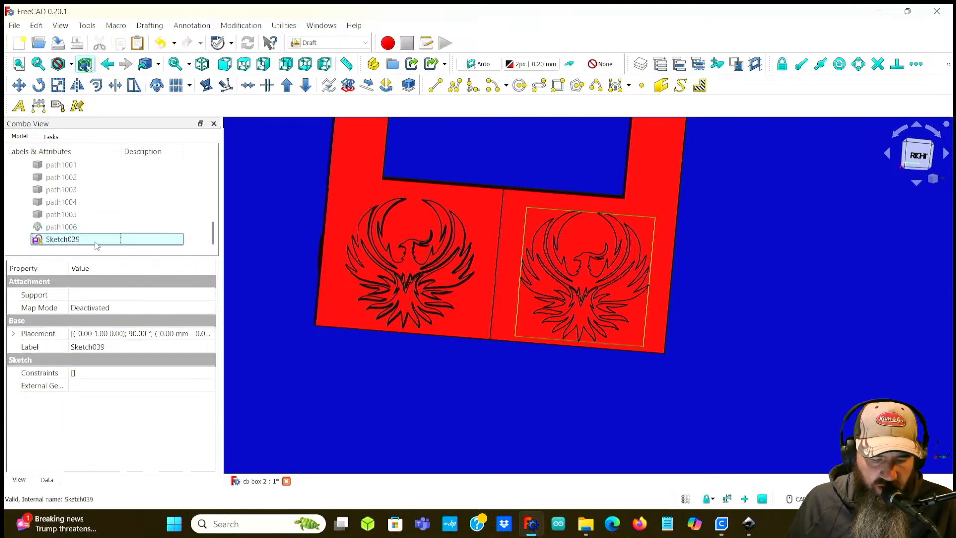
pyautogui.moveTo(100, 257); pyautogui.dragTo(110, 423)
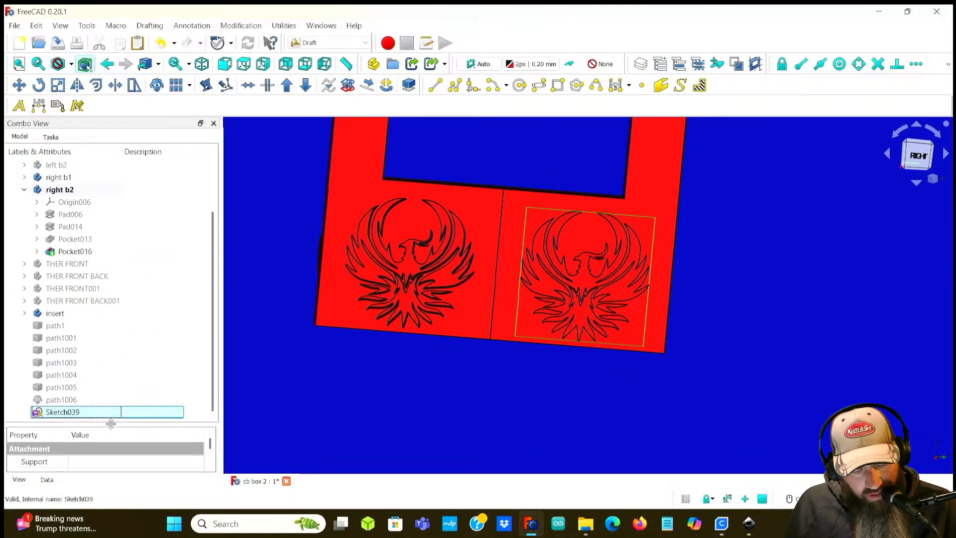
pyautogui.click(72, 179)
pyautogui.press('space')
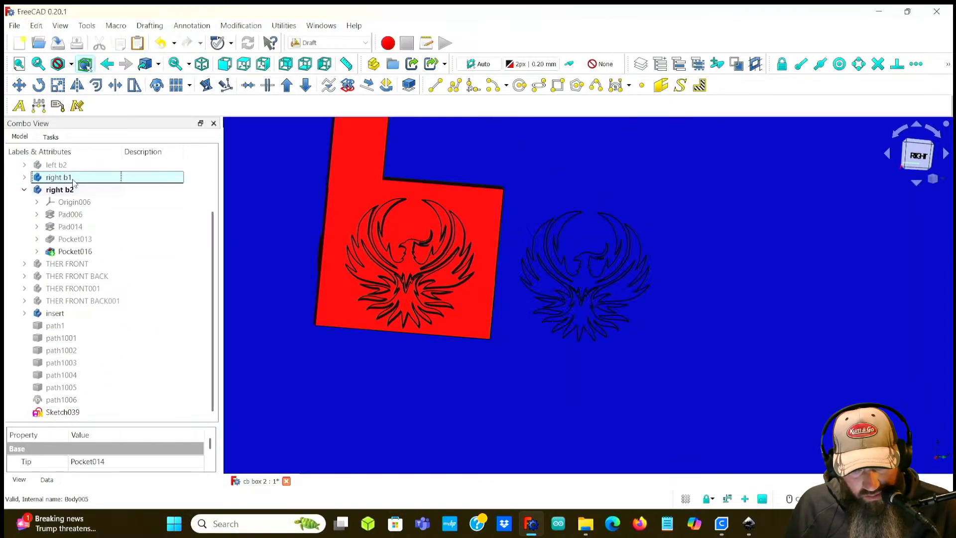
pyautogui.press('space')
pyautogui.click(47, 187)
pyautogui.press('space')
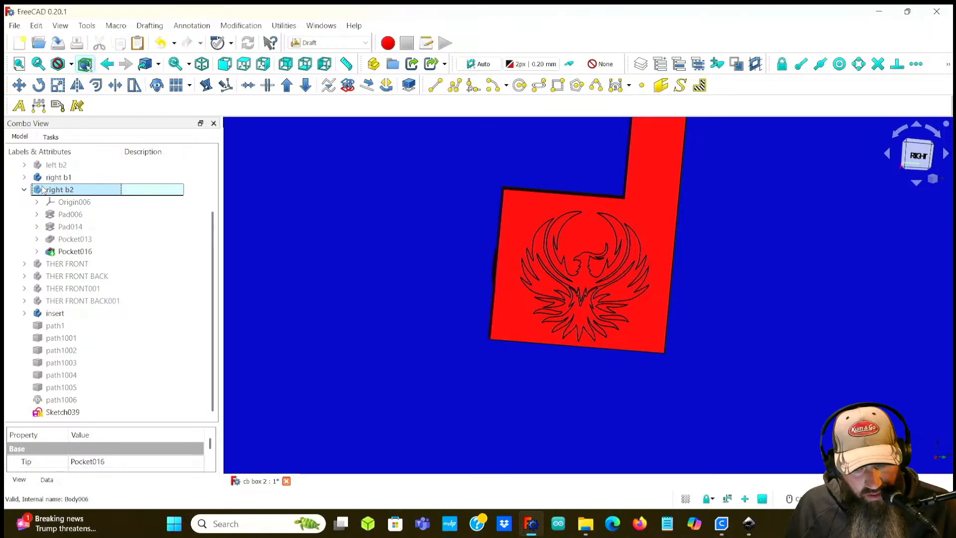
# Step: Move Sketch039 into the right b2 body, then undo the move
pyautogui.click(60, 411)
pyautogui.moveTo(60, 411)
pyautogui.mouseDown()
pyautogui.moveTo(75, 379)
pyautogui.moveTo(75, 191)
pyautogui.mouseUp()
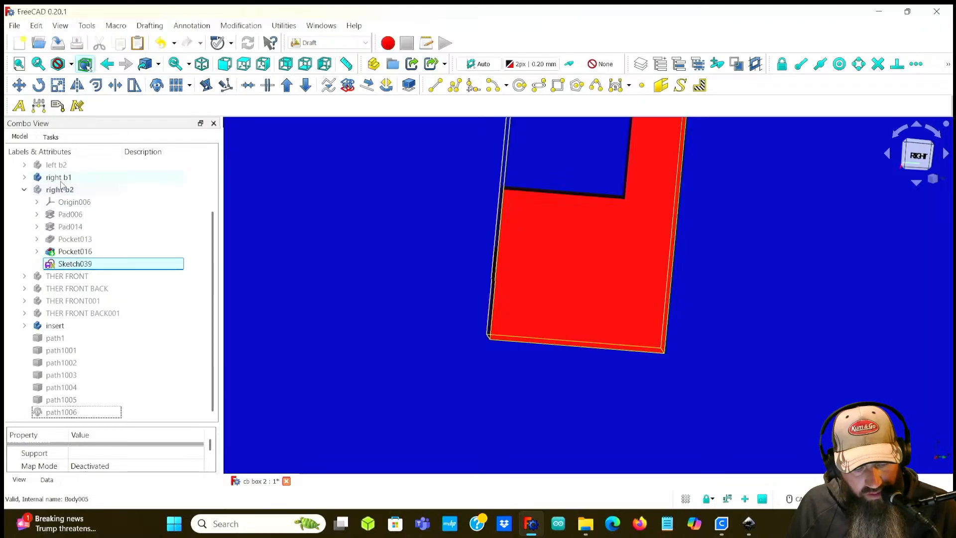
pyautogui.click(24, 177)
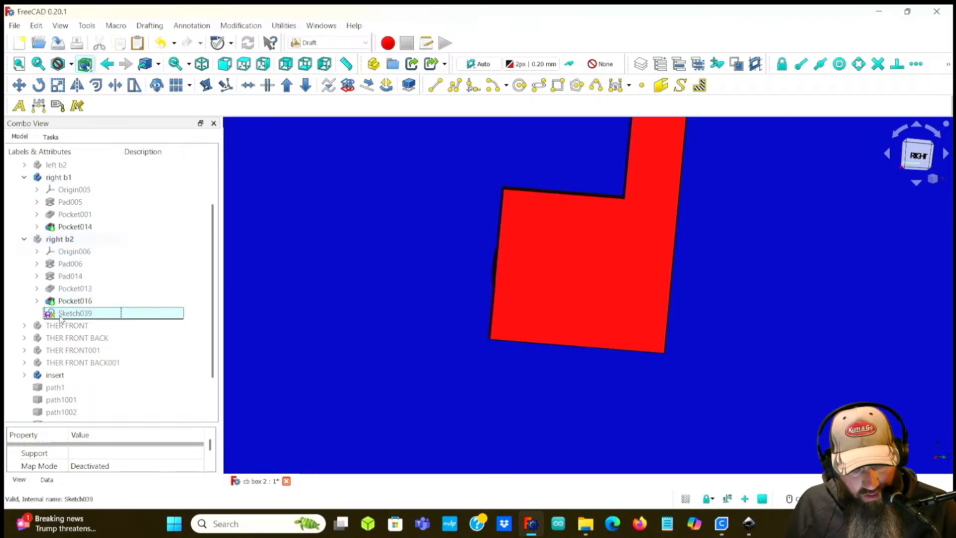
pyautogui.click(59, 240)
pyautogui.press('space')
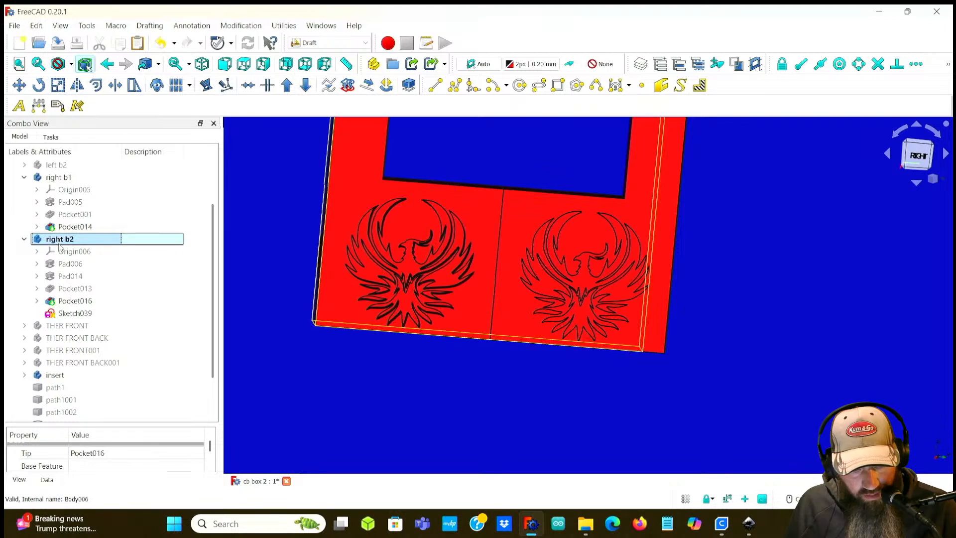
pyautogui.click(74, 313)
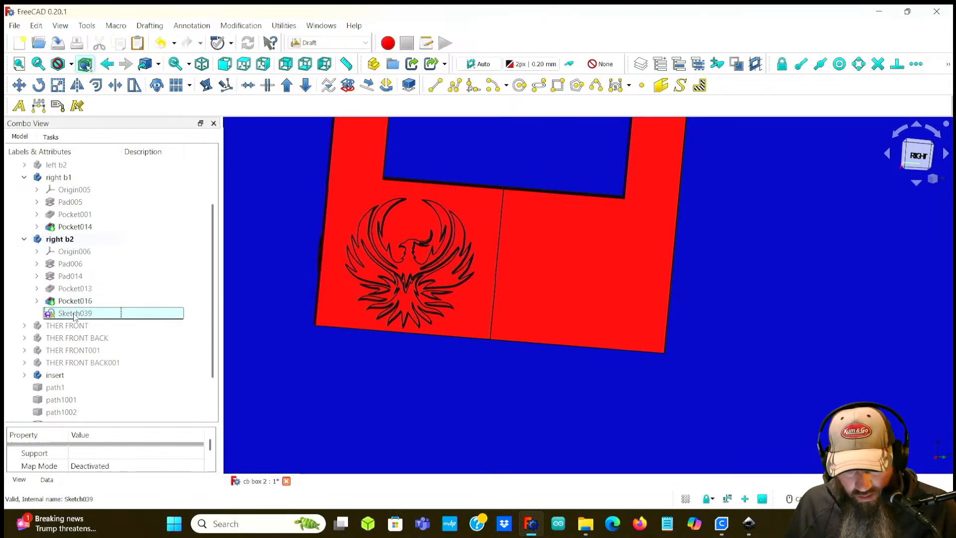
pyautogui.moveTo(51, 315)
pyautogui.mouseDown()
pyautogui.moveTo(39, 177)
pyautogui.moveTo(48, 207)
pyautogui.mouseUp()
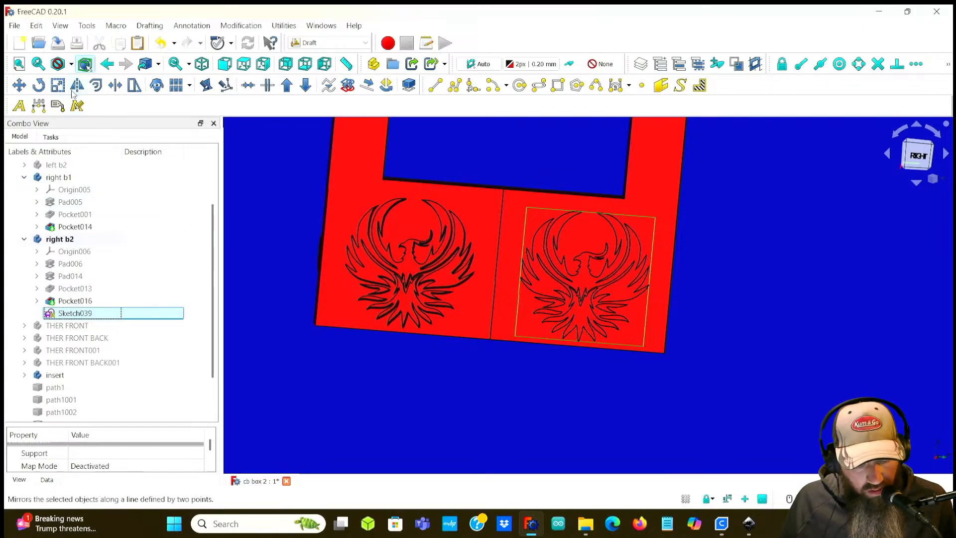
pyautogui.hotkey('ctrl', 'z')
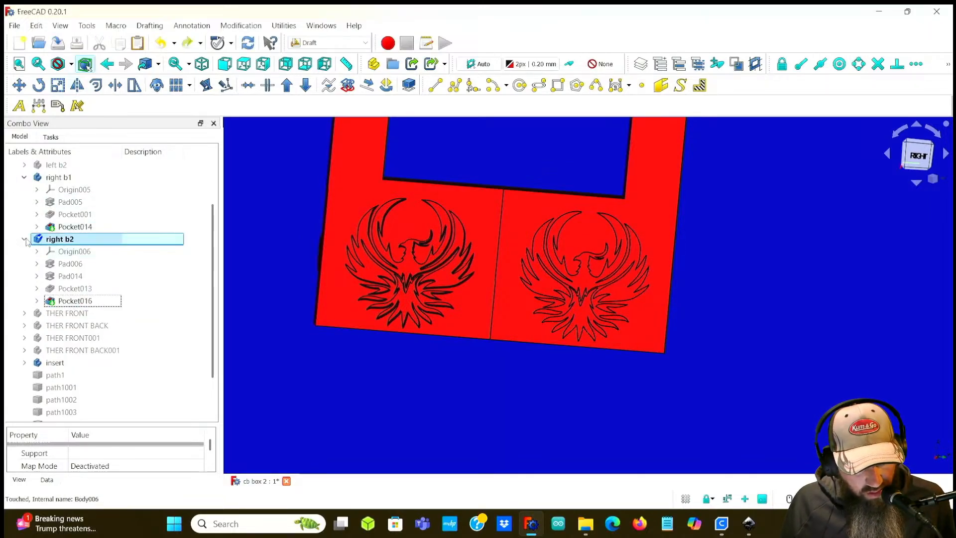
# Step: Move Sketch039 into the right b1 body and make that body active
pyautogui.press('Left')
pyautogui.click(63, 414)
pyautogui.moveTo(44, 415)
pyautogui.mouseDown()
pyautogui.moveTo(82, 262)
pyautogui.moveTo(55, 192)
pyautogui.moveTo(46, 193)
pyautogui.mouseUp()
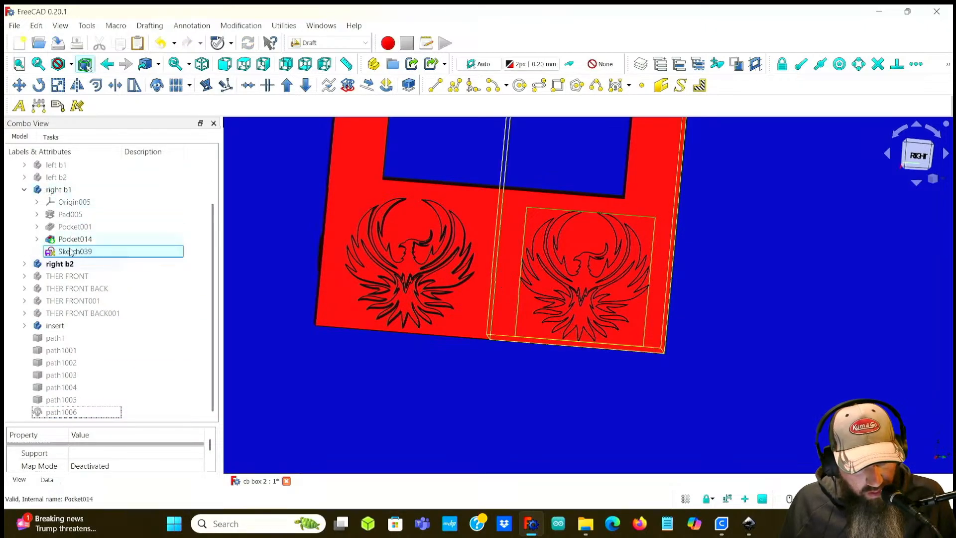
pyautogui.doubleClick(63, 192)
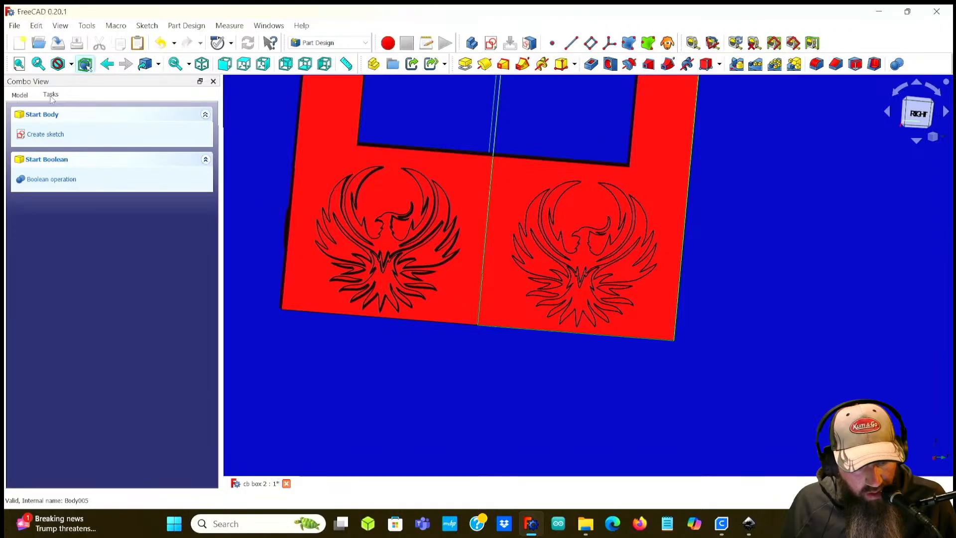
pyautogui.click(20, 94)
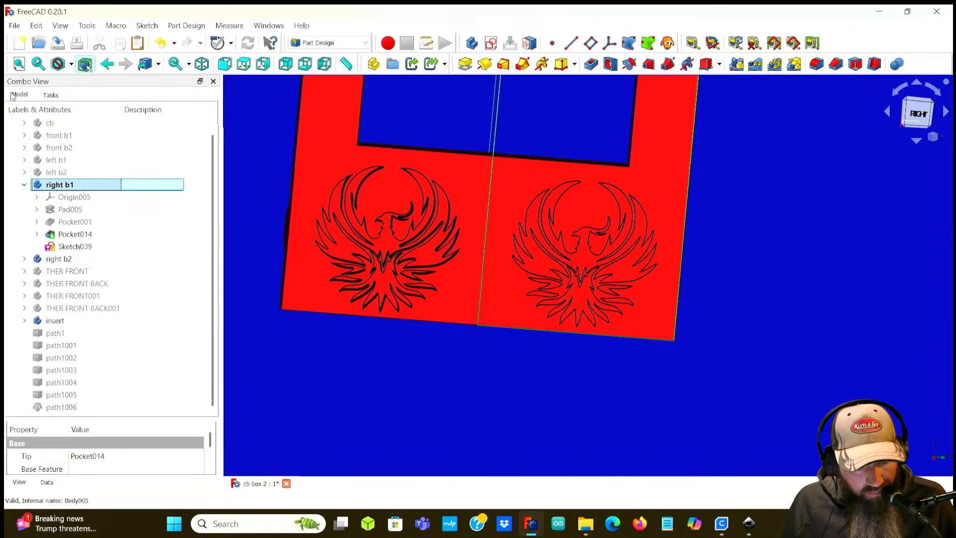
# Step: Hide the right b2 body and orbit the view to inspect Sketch039 on the right b1 panel
pyautogui.click(68, 247)
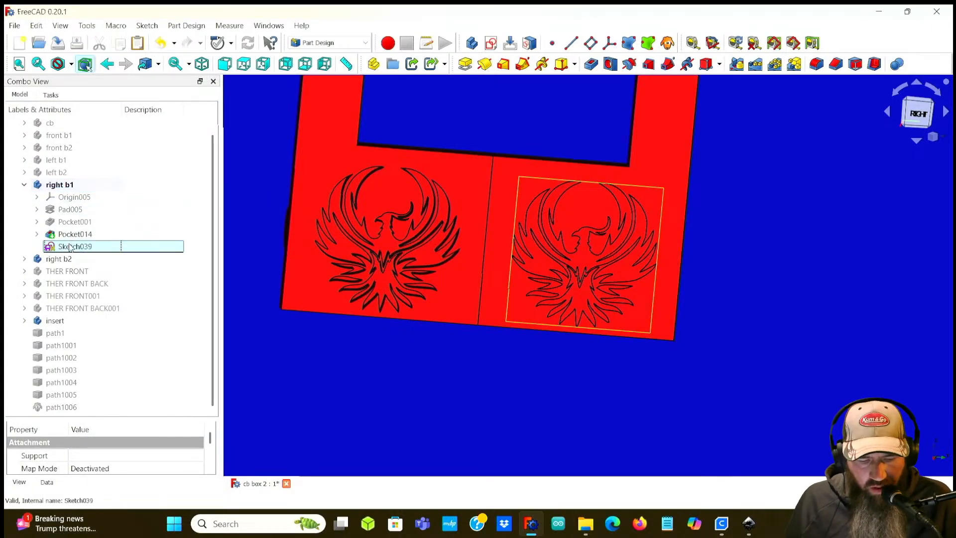
pyautogui.moveTo(493, 354)
pyautogui.mouseDown(button='middle')
pyautogui.moveTo(439, 351)
pyautogui.moveTo(405, 327)
pyautogui.mouseUp(button='middle')
pyautogui.click(77, 259)
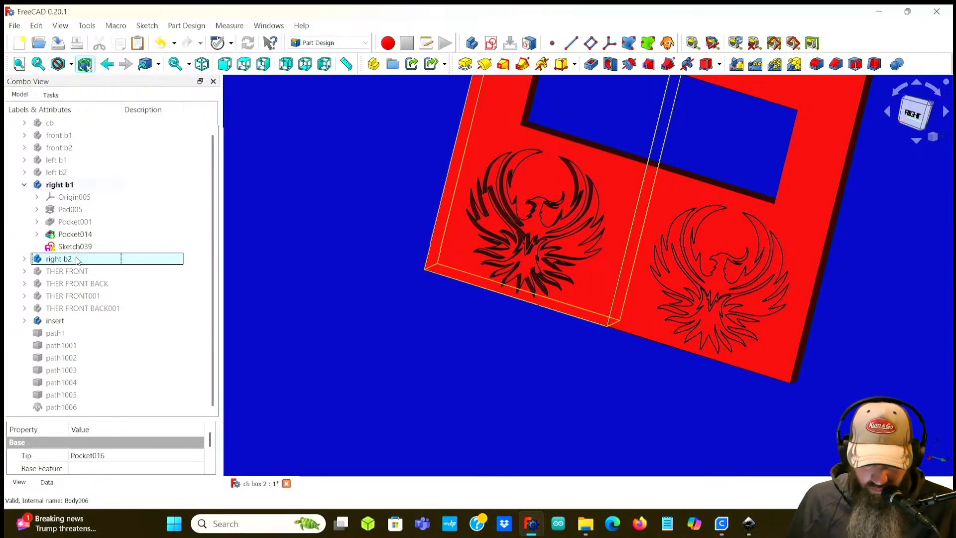
pyautogui.press('space')
pyautogui.click(65, 320)
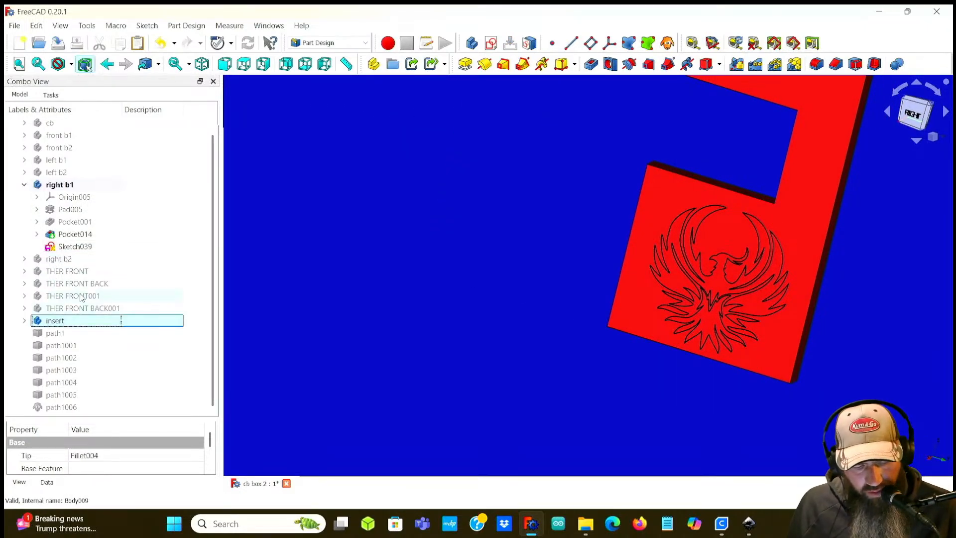
pyautogui.click(75, 246)
pyautogui.moveTo(452, 293)
pyautogui.mouseDown(button='middle')
pyautogui.moveTo(406, 277)
pyautogui.moveTo(281, 276)
pyautogui.mouseUp(button='middle')
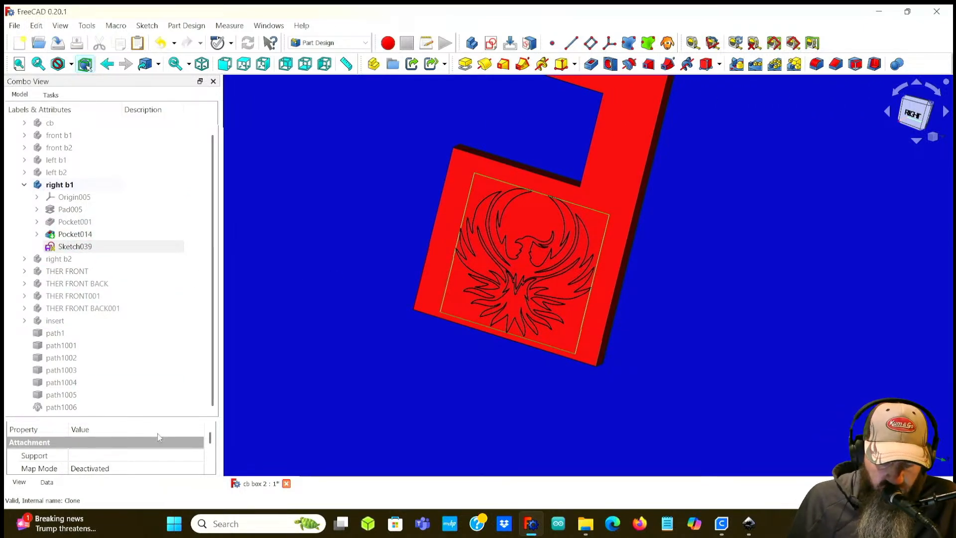
# Step: Inspect Sketch039's placement properties, expanding its placement and position values
pyautogui.moveTo(143, 417); pyautogui.dragTo(141, 345)
pyautogui.moveTo(139, 302); pyautogui.dragTo(139, 296)
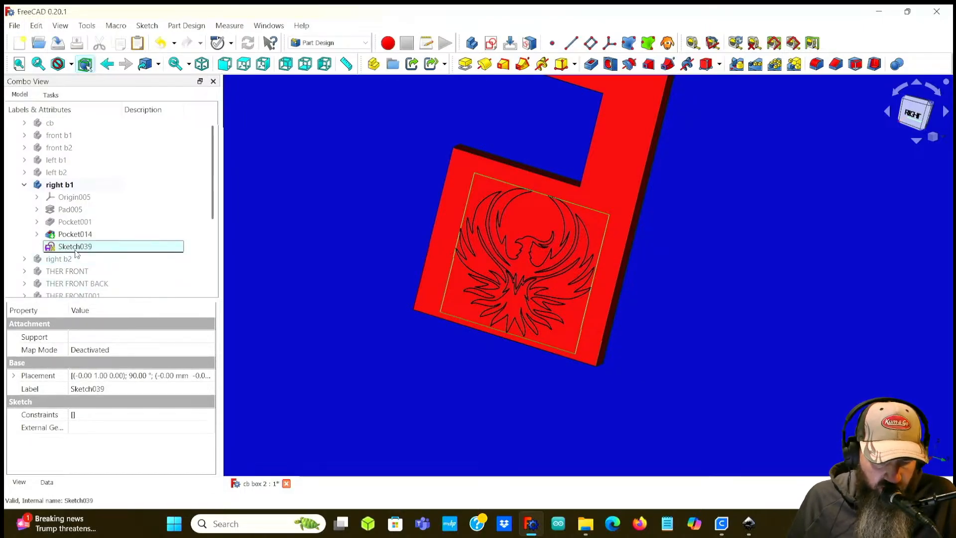
pyautogui.click(208, 354)
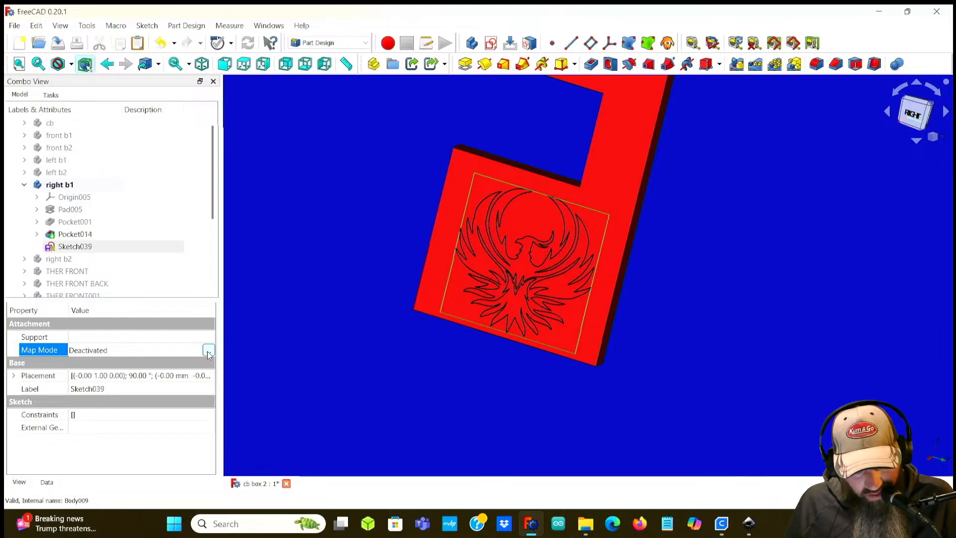
pyautogui.click(14, 375)
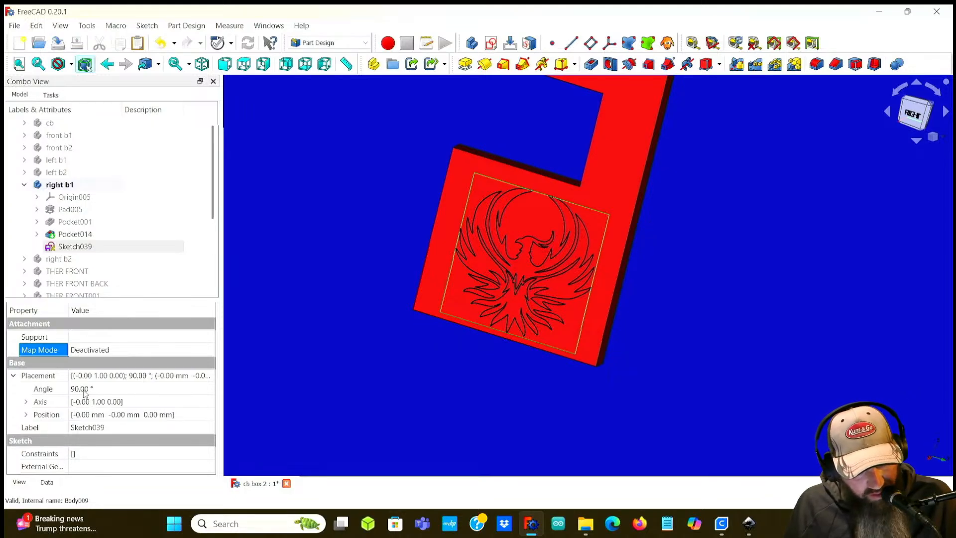
pyautogui.click(102, 377)
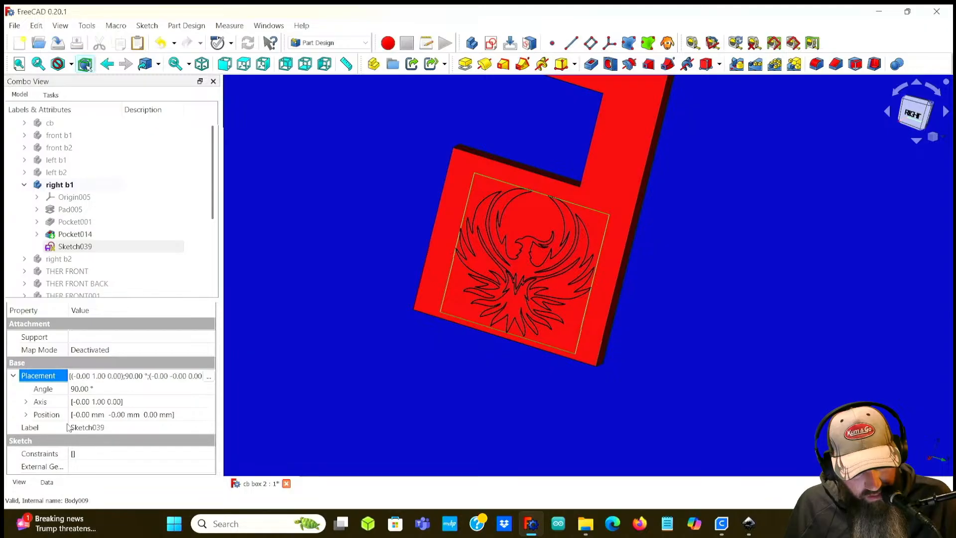
pyautogui.click(26, 414)
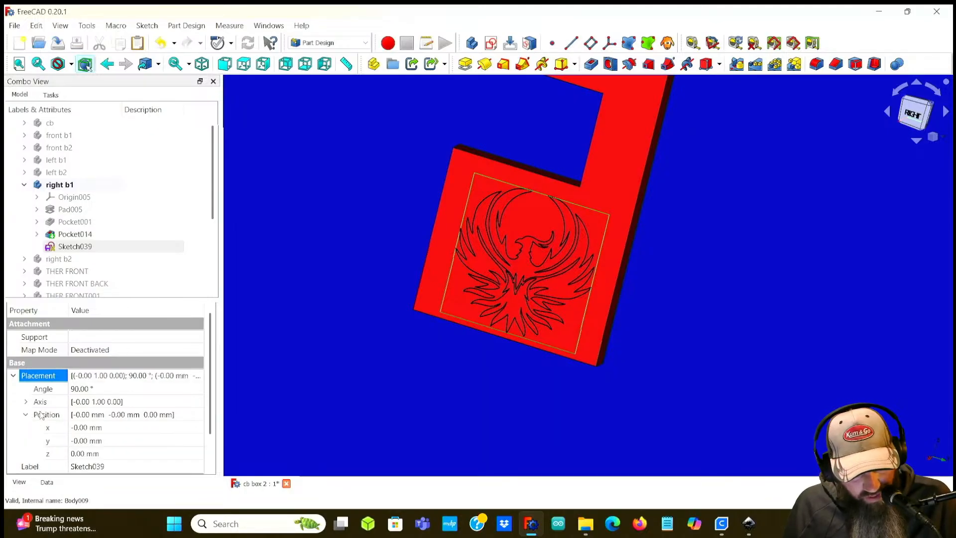
# Step: Try offsetting Sketch039's position x and y by 1 mm, then reset both to 0 mm
pyautogui.click(82, 429)
pyautogui.scroll(-1, 82, 429)
pyautogui.scroll(2, 81, 428)
pyautogui.scroll(2, 81, 429)
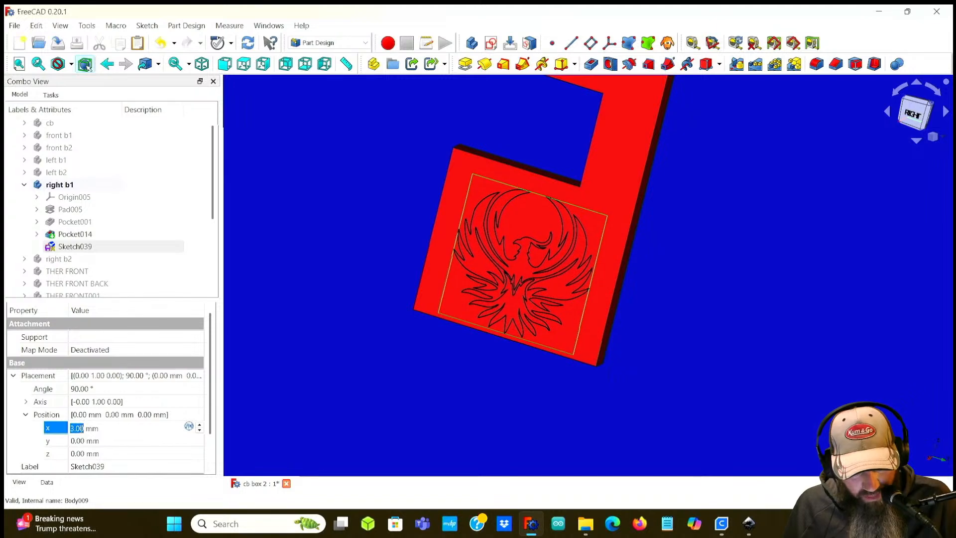
pyautogui.scroll(-2, 82, 429)
pyautogui.moveTo(592, 421); pyautogui.dragTo(498, 392, button='middle')
pyautogui.moveTo(540, 419)
pyautogui.mouseDown(button='middle')
pyautogui.moveTo(382, 258)
pyautogui.moveTo(370, 261)
pyautogui.mouseUp(button='middle')
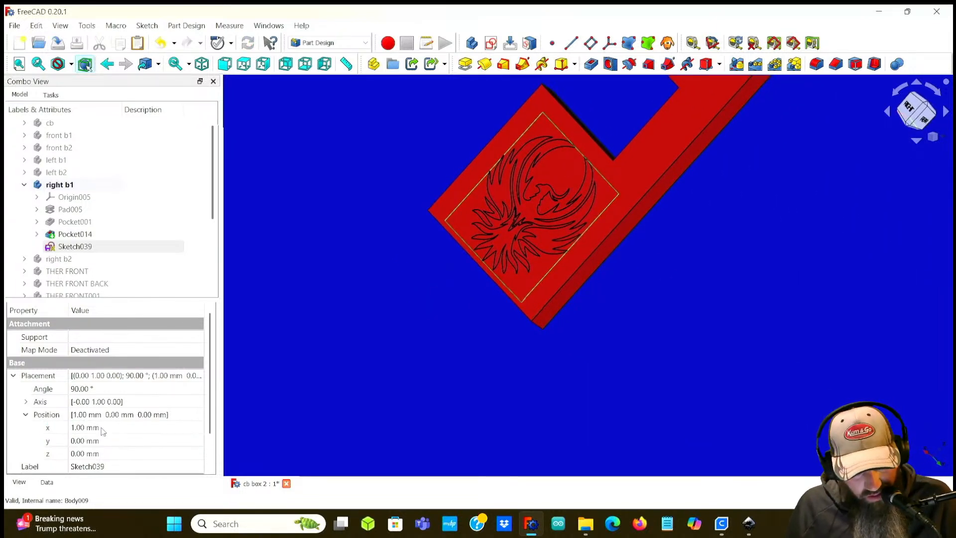
pyautogui.click(81, 440)
pyautogui.scroll(-1, 80, 438)
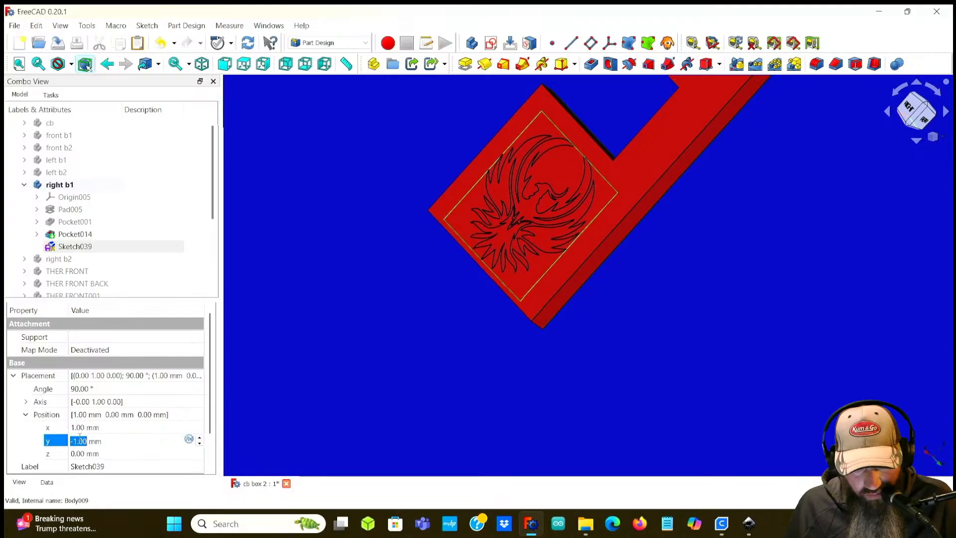
pyautogui.click(79, 453)
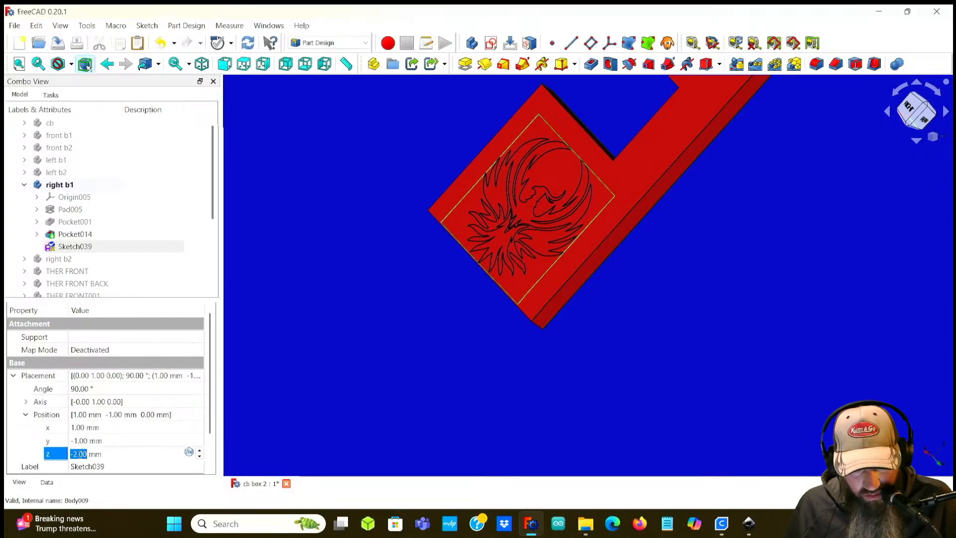
pyautogui.click(80, 440)
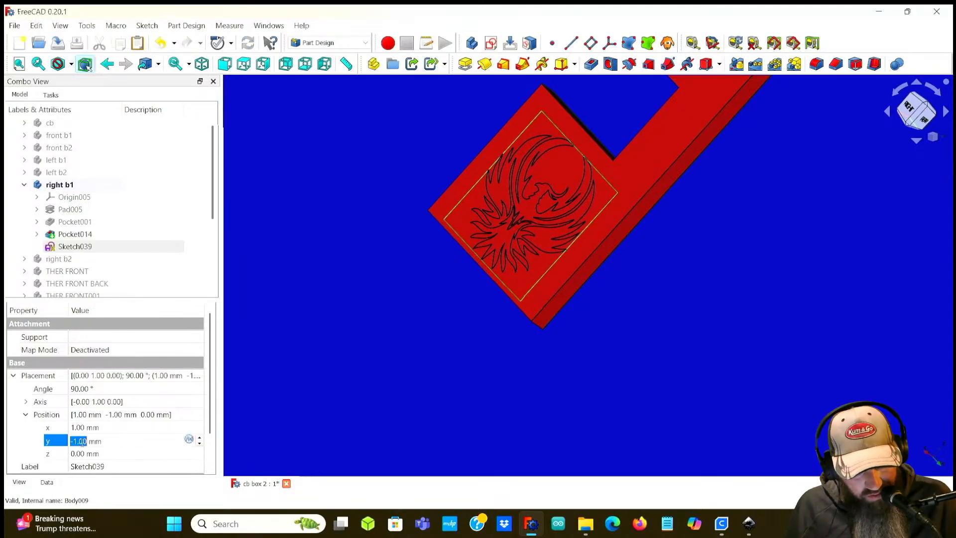
pyautogui.write('0')
pyautogui.click(80, 428)
pyautogui.write('0')
pyautogui.click(109, 443)
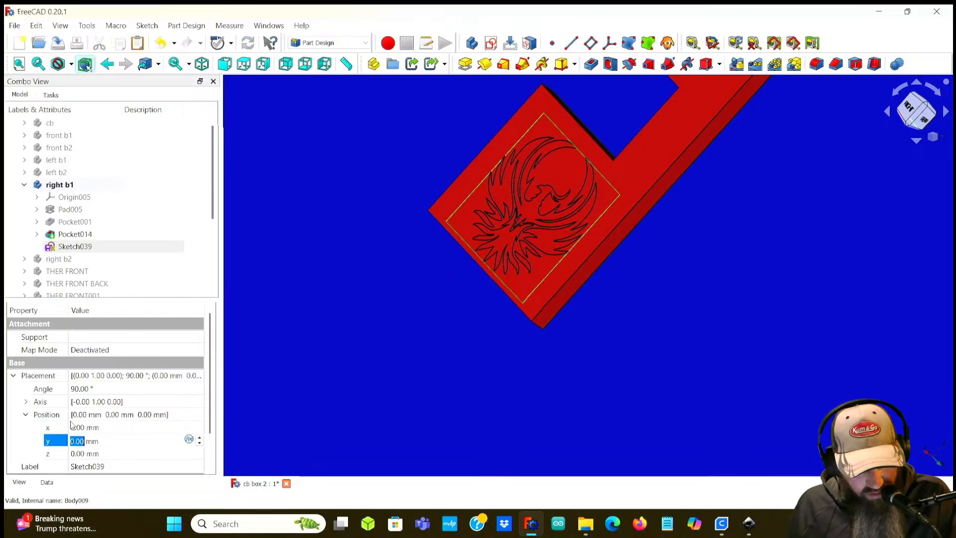
# Step: Orbit the view to compare Sketch039's outline with the right b1 panel
pyautogui.click(26, 414)
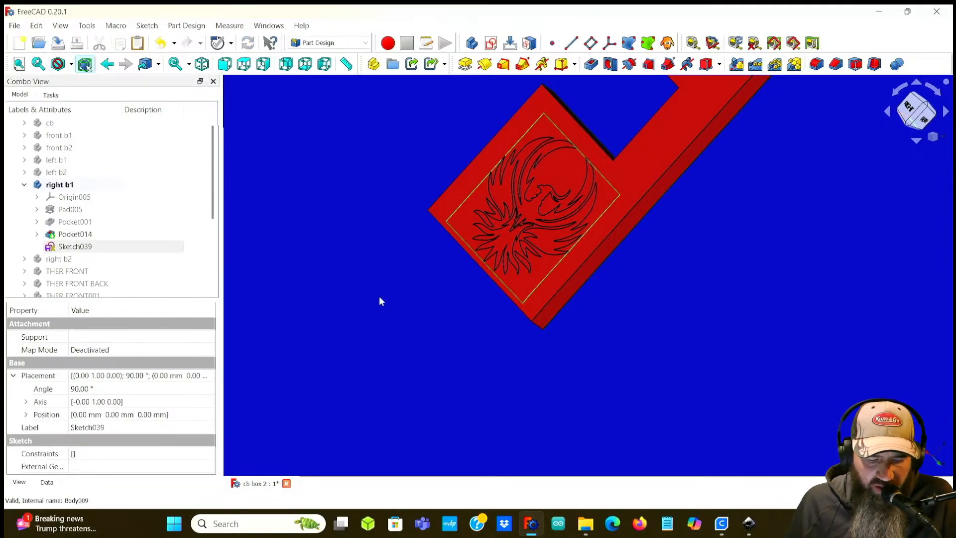
pyautogui.moveTo(429, 271); pyautogui.dragTo(511, 328, button='middle')
pyautogui.moveTo(409, 249); pyautogui.dragTo(568, 397, button='middle')
pyautogui.moveTo(389, 283); pyautogui.dragTo(377, 329, button='middle')
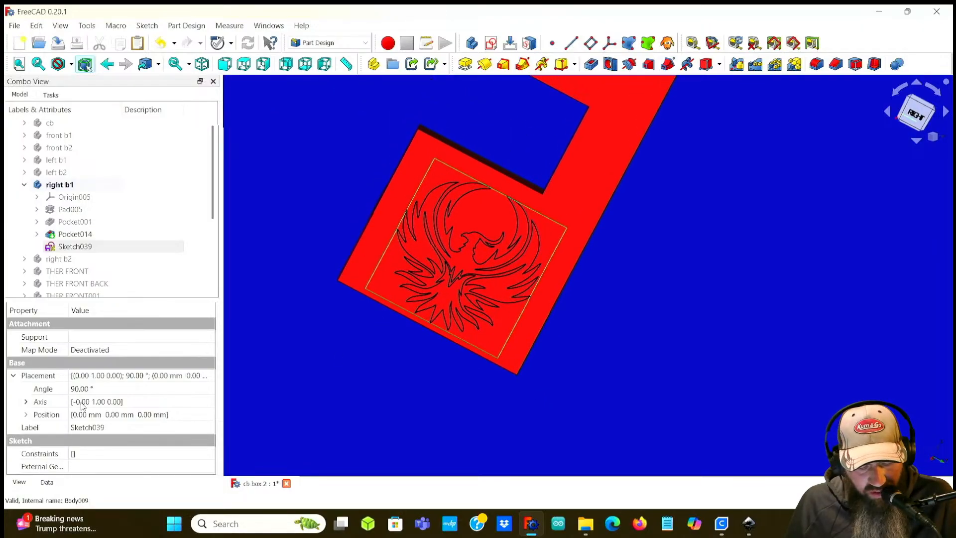
pyautogui.click(26, 415)
pyautogui.moveTo(278, 375); pyautogui.dragTo(306, 396, button='middle')
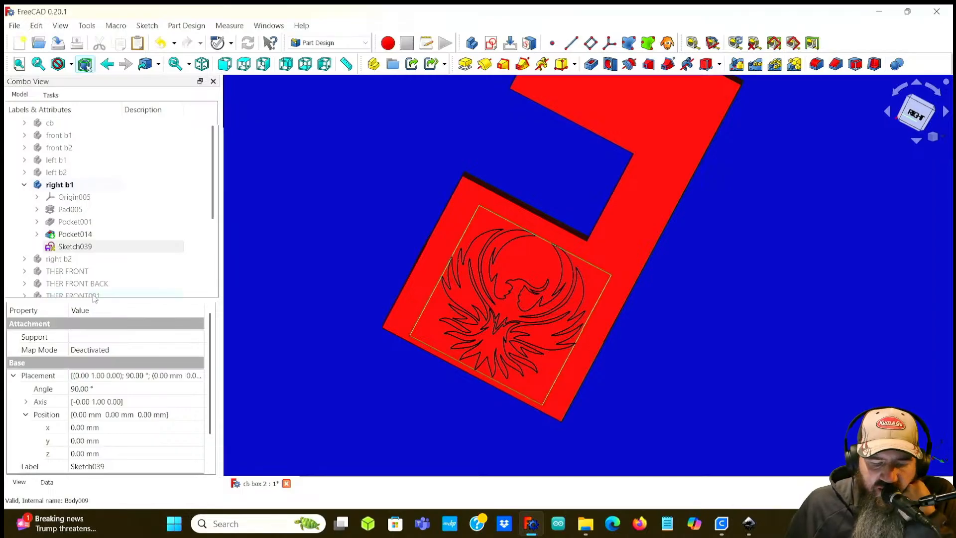
pyautogui.click(13, 376)
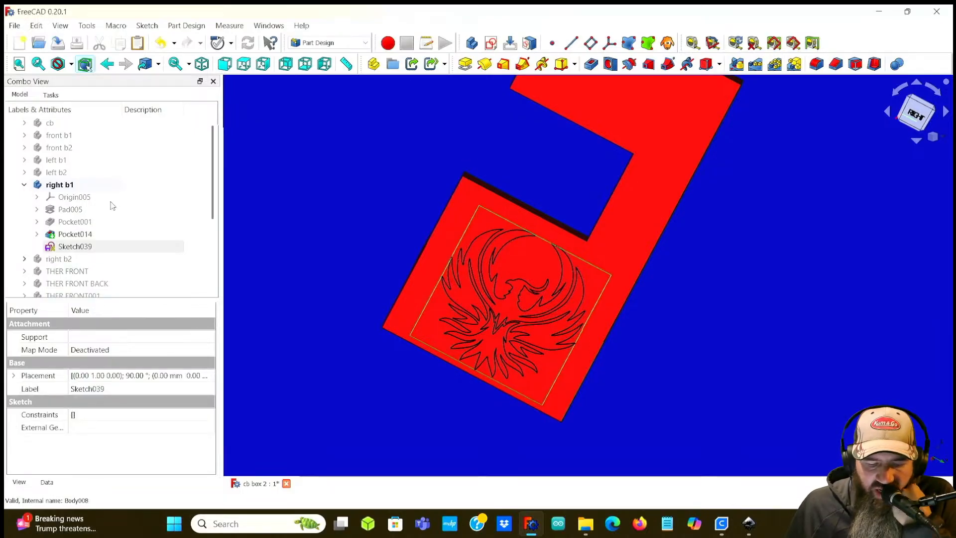
pyautogui.click(652, 135)
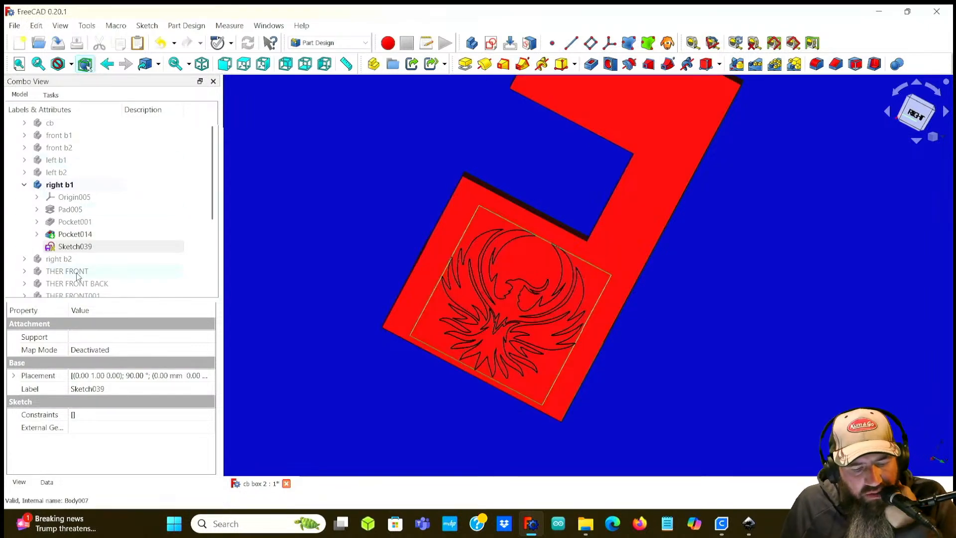
# Step: Select Sketch039 in the right b1 body and start a Pocket from it
pyautogui.click(24, 185)
pyautogui.click(52, 197)
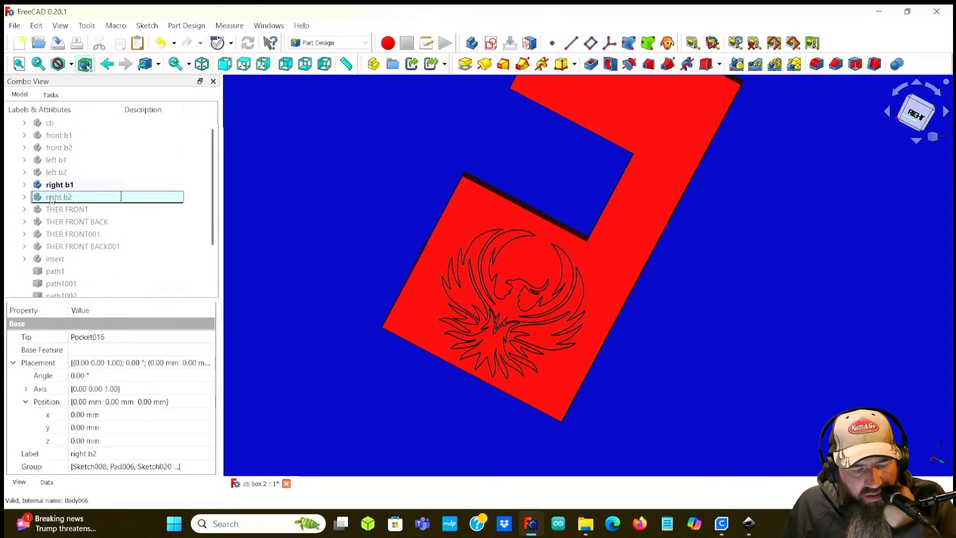
pyautogui.click(24, 185)
pyautogui.click(75, 246)
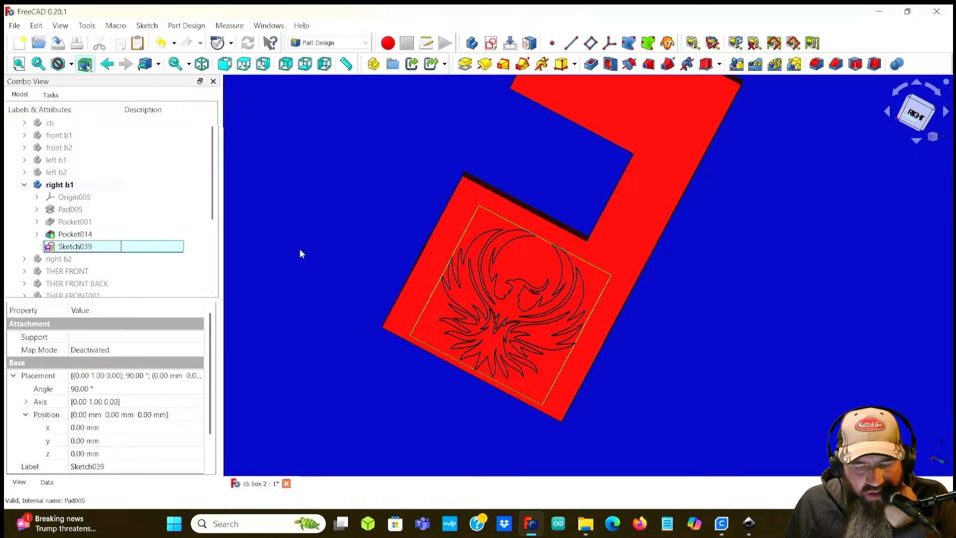
pyautogui.moveTo(296, 288); pyautogui.dragTo(383, 305, button='middle')
pyautogui.moveTo(264, 201); pyautogui.dragTo(405, 260, button='middle')
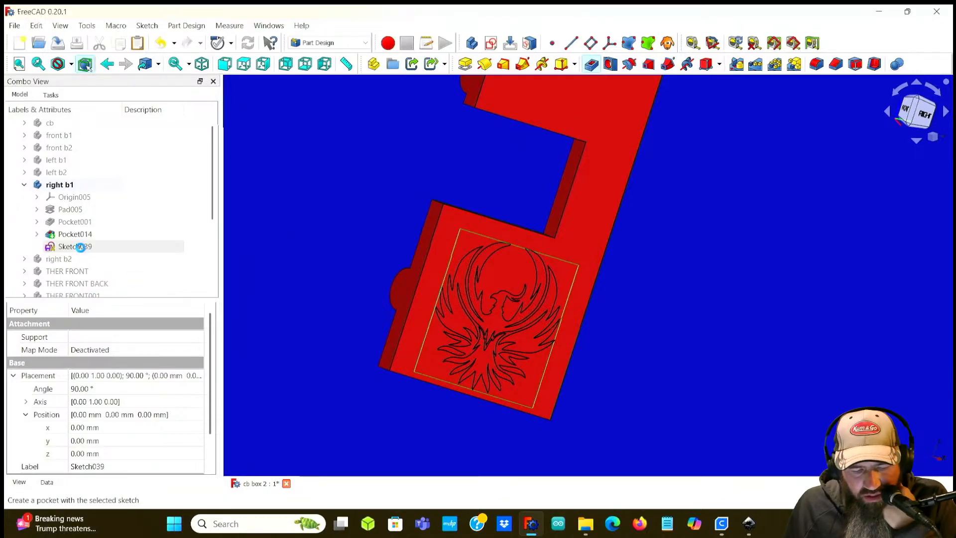
pyautogui.click(612, 64)
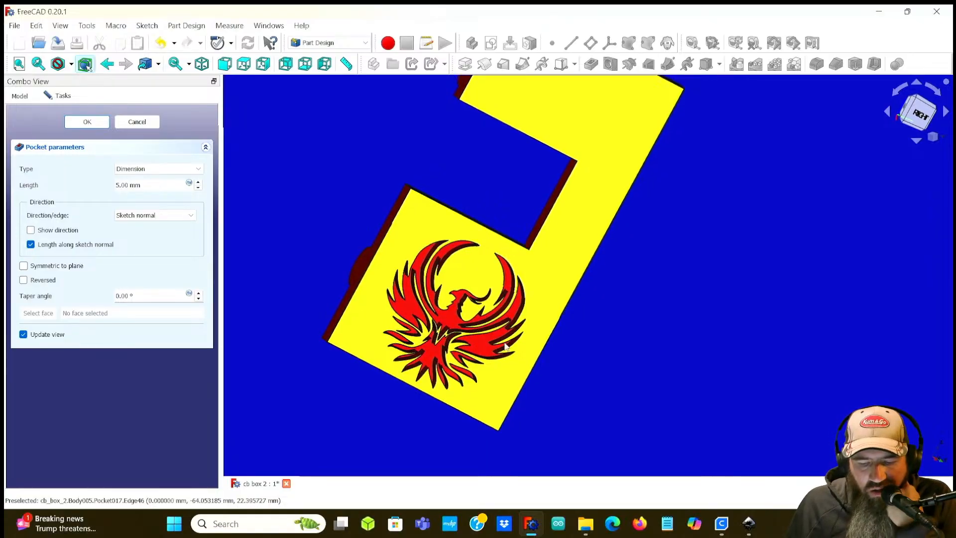
# Step: Zoom and orbit around the pocket preview to inspect the engraved phoenix from several sides
pyautogui.scroll(3, 454, 320)
pyautogui.moveTo(668, 343); pyautogui.dragTo(657, 324, button='middle')
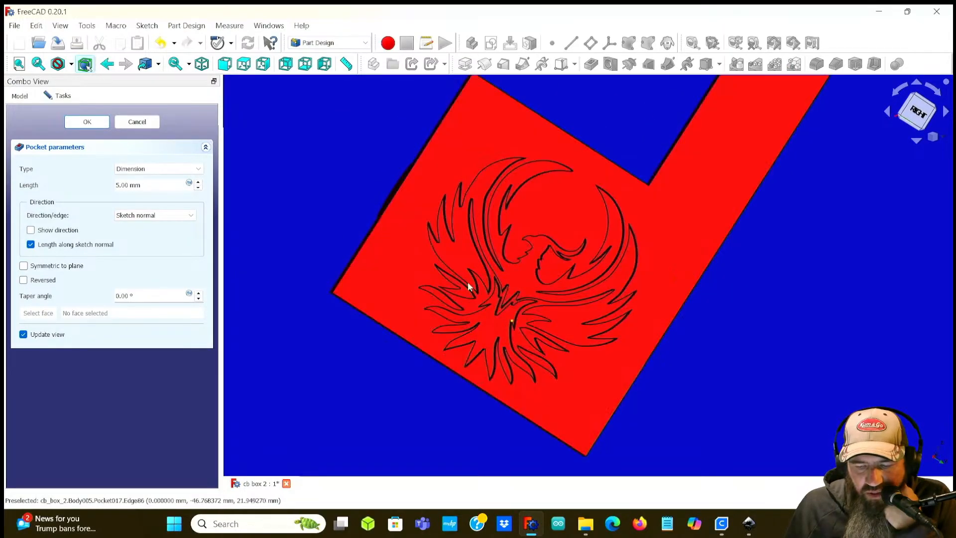
pyautogui.moveTo(517, 241); pyautogui.dragTo(571, 267, button='middle')
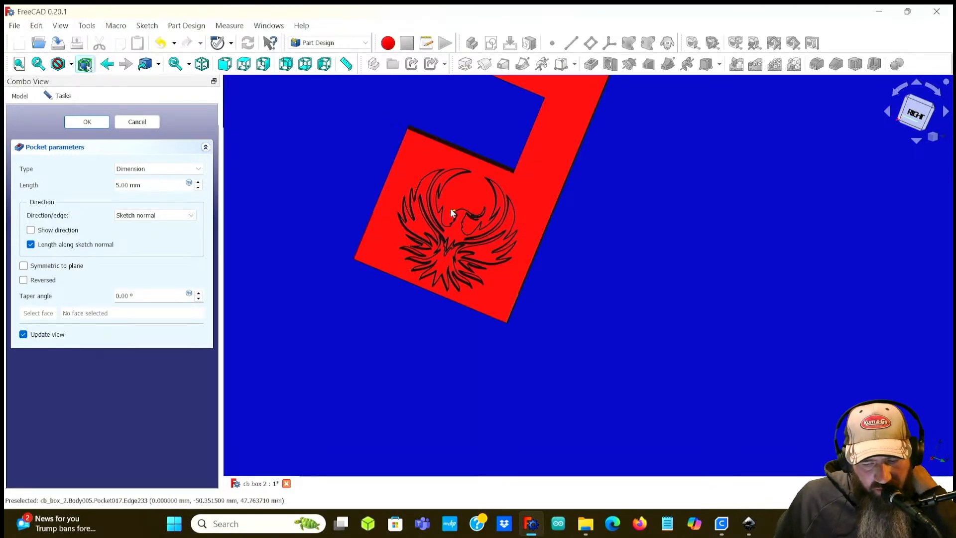
pyautogui.moveTo(591, 247); pyautogui.dragTo(525, 226, button='middle')
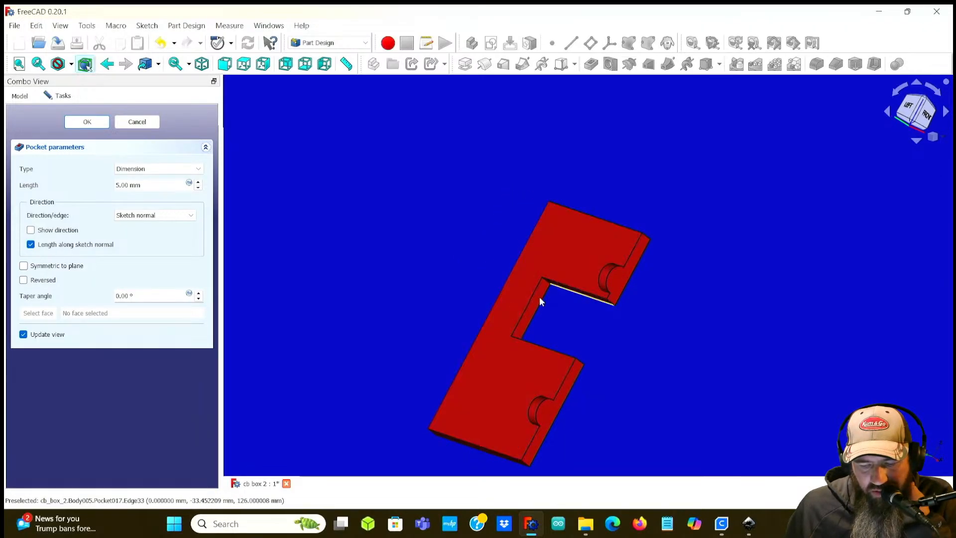
pyautogui.moveTo(694, 357); pyautogui.dragTo(638, 215, button='middle')
pyautogui.click(919, 113)
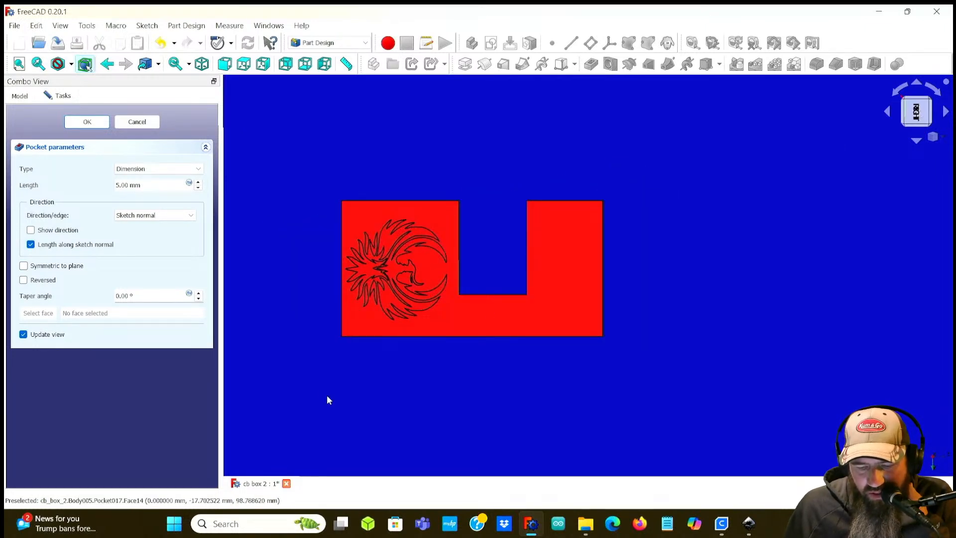
pyautogui.scroll(8, 393, 253)
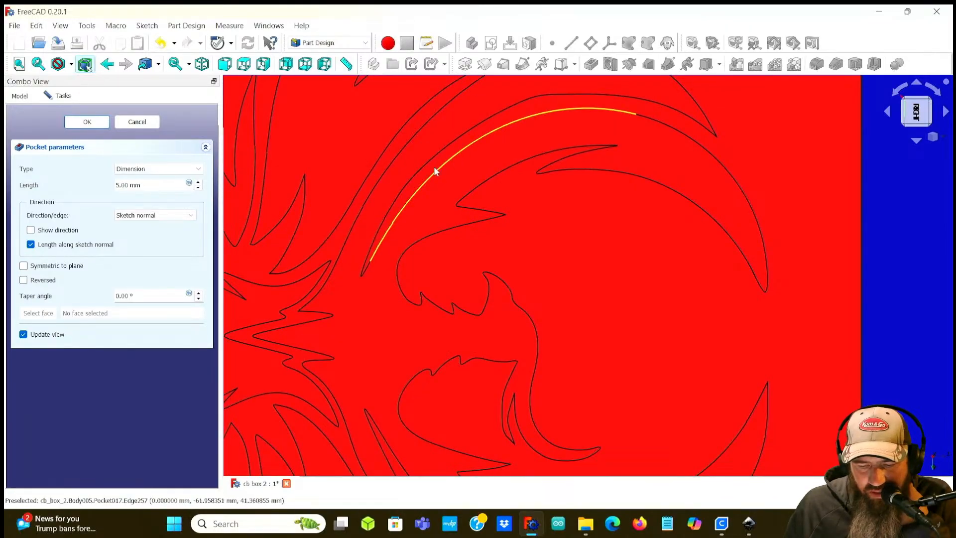
pyautogui.scroll(-6, 369, 301)
pyautogui.scroll(3, 342, 307)
pyautogui.scroll(-1, 351, 277)
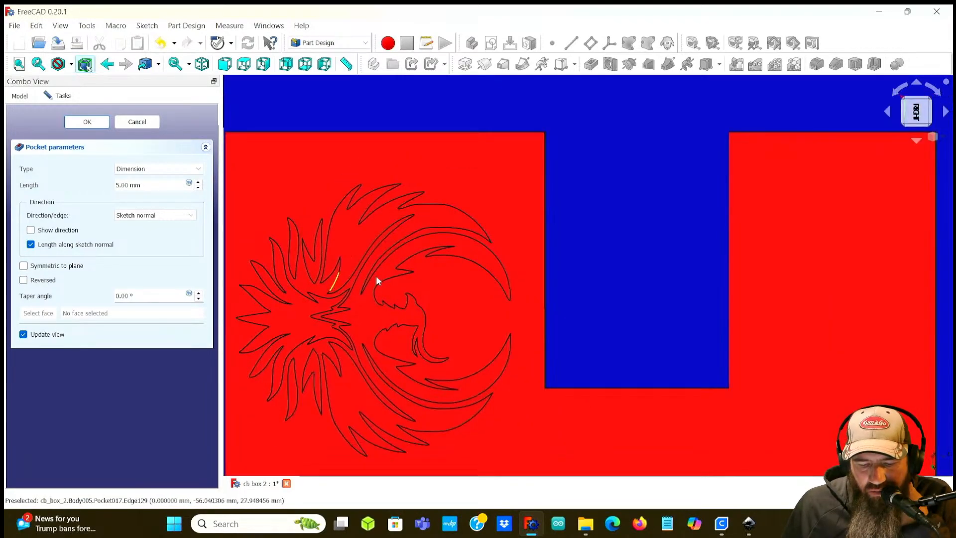
pyautogui.scroll(-4, 315, 313)
pyautogui.scroll(5, 309, 301)
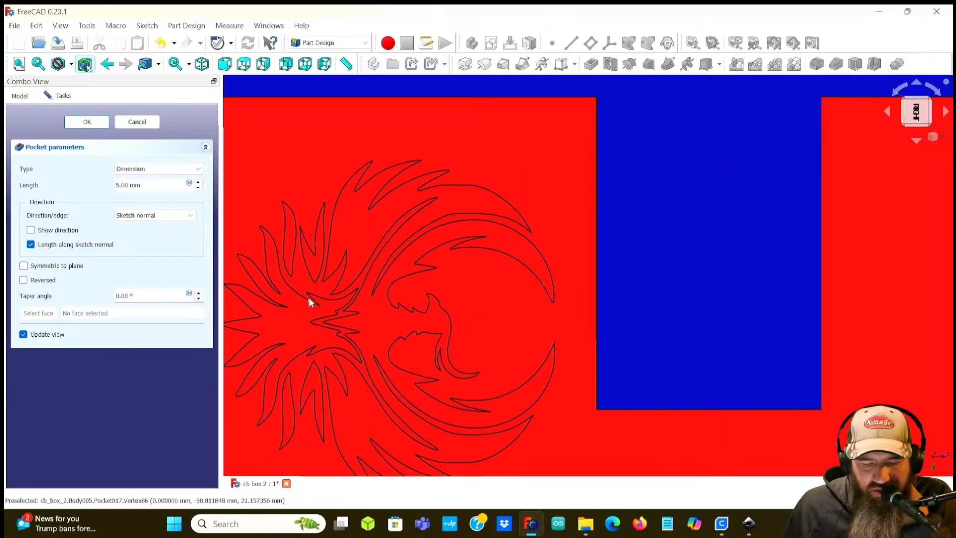
pyautogui.scroll(-1, 308, 302)
pyautogui.moveTo(309, 301); pyautogui.dragTo(419, 246, button='middle')
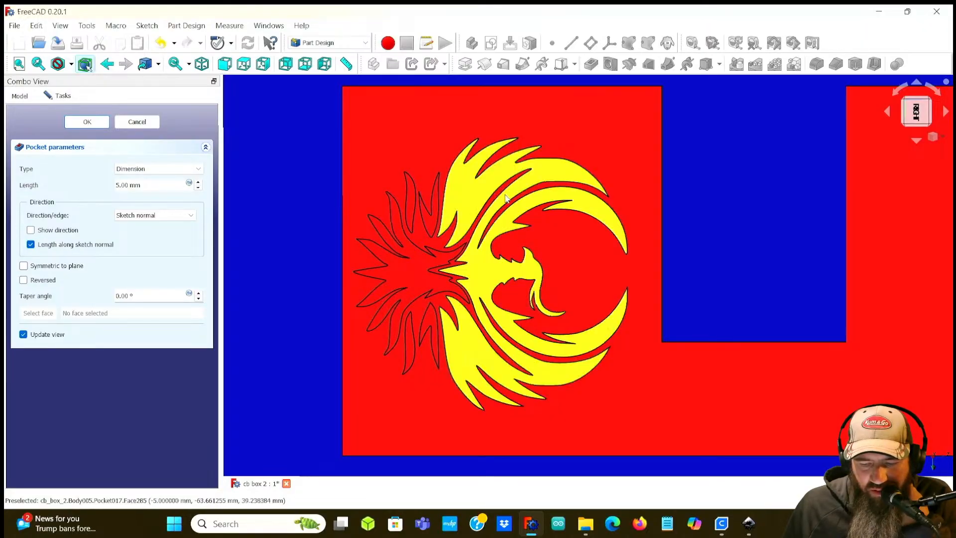
pyautogui.scroll(-5, 463, 237)
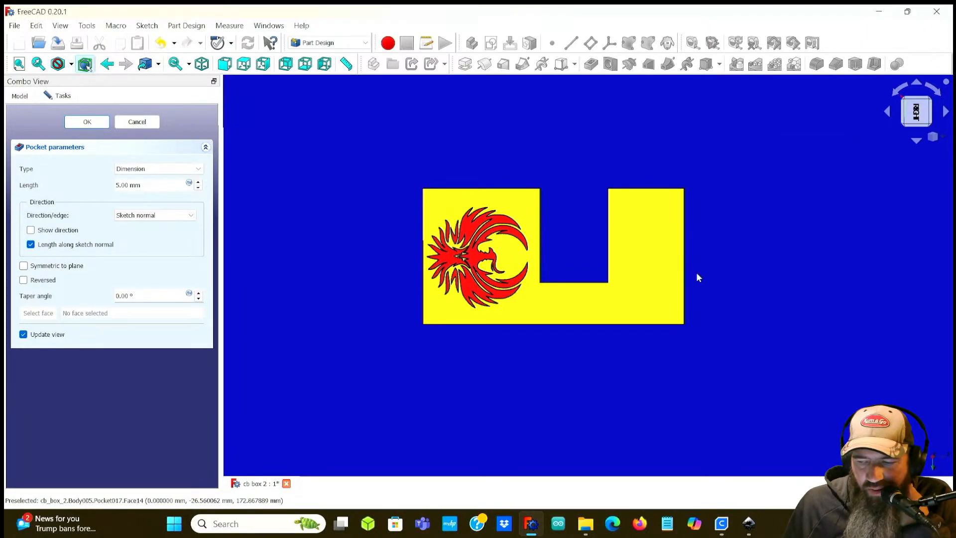
pyautogui.click(896, 92)
pyautogui.click(896, 92)
pyautogui.moveTo(730, 373); pyautogui.dragTo(663, 267, button='middle')
pyautogui.scroll(2, 529, 292)
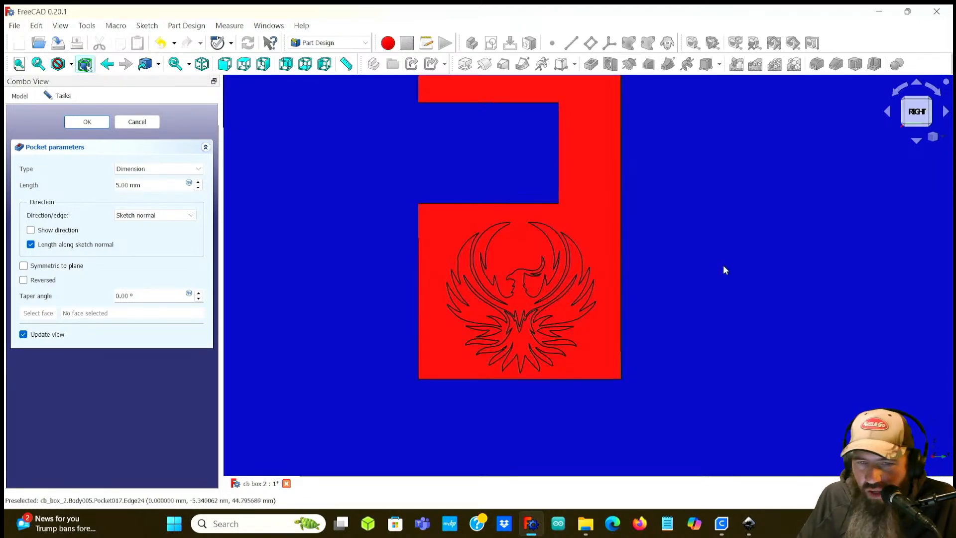
pyautogui.scroll(-2, 667, 278)
pyautogui.moveTo(666, 278); pyautogui.dragTo(779, 278, button='middle')
pyautogui.moveTo(566, 266); pyautogui.dragTo(523, 256, button='middle')
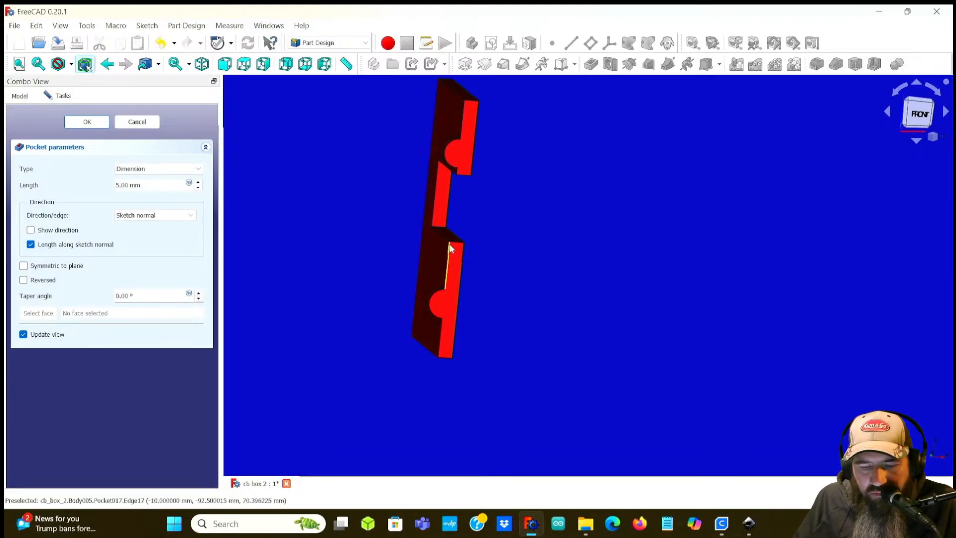
pyautogui.moveTo(623, 252); pyautogui.dragTo(388, 309, button='middle')
pyautogui.moveTo(542, 269); pyautogui.dragTo(300, 249, button='middle')
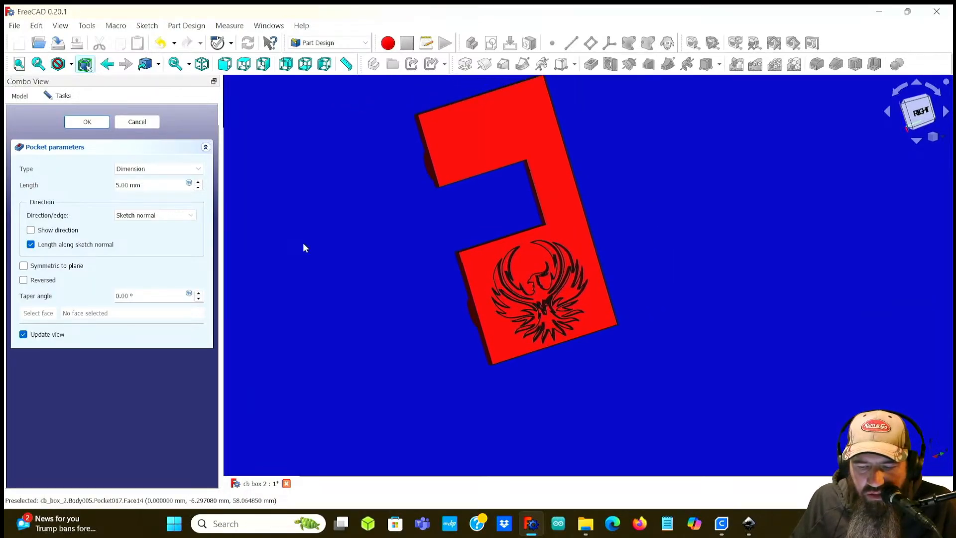
pyautogui.moveTo(659, 184); pyautogui.dragTo(762, 174, button='middle')
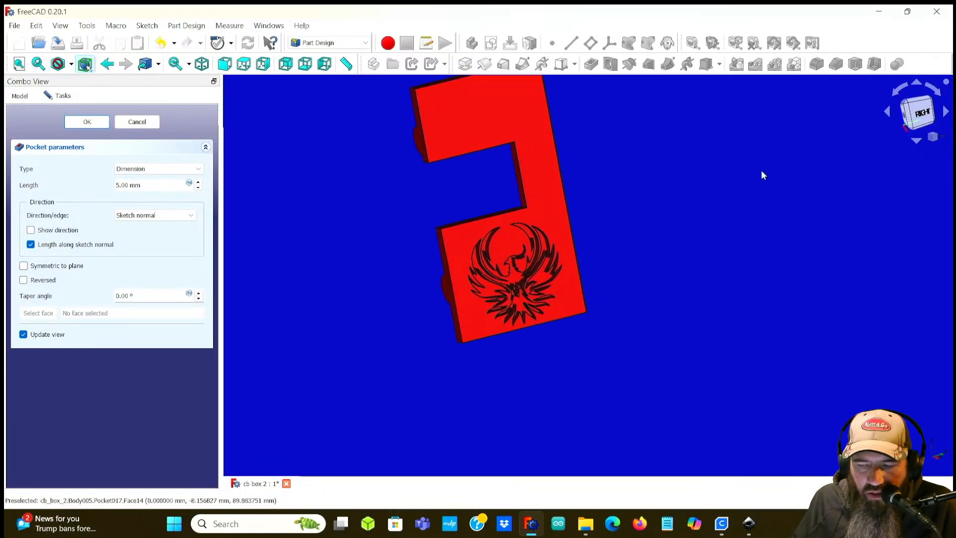
pyautogui.click(918, 111)
pyautogui.moveTo(727, 256); pyautogui.dragTo(642, 234, button='middle')
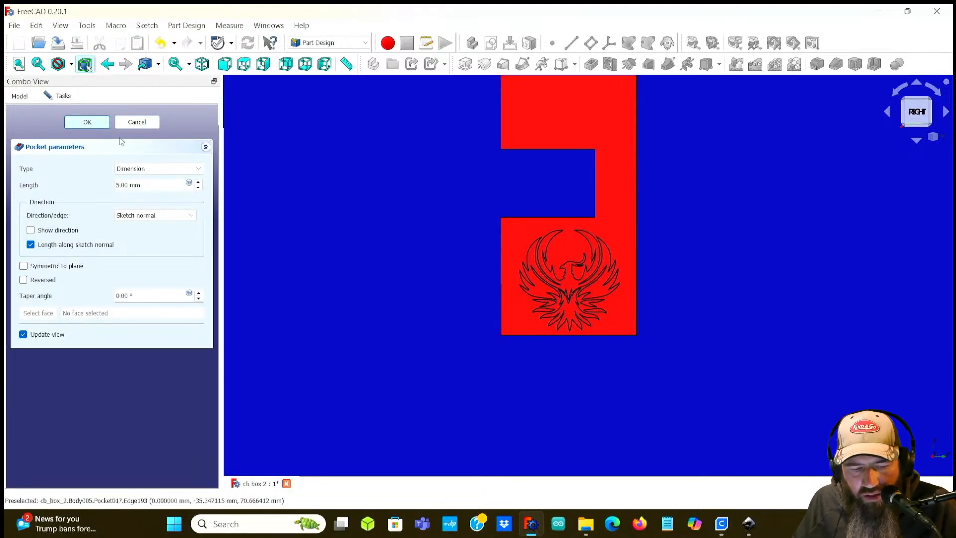
# Step: Accept the Pocket with a 5 mm depth to engrave the phoenix into the panel
pyautogui.click(88, 121)
pyautogui.moveTo(353, 280); pyautogui.dragTo(482, 288, button='middle')
pyautogui.press('3')
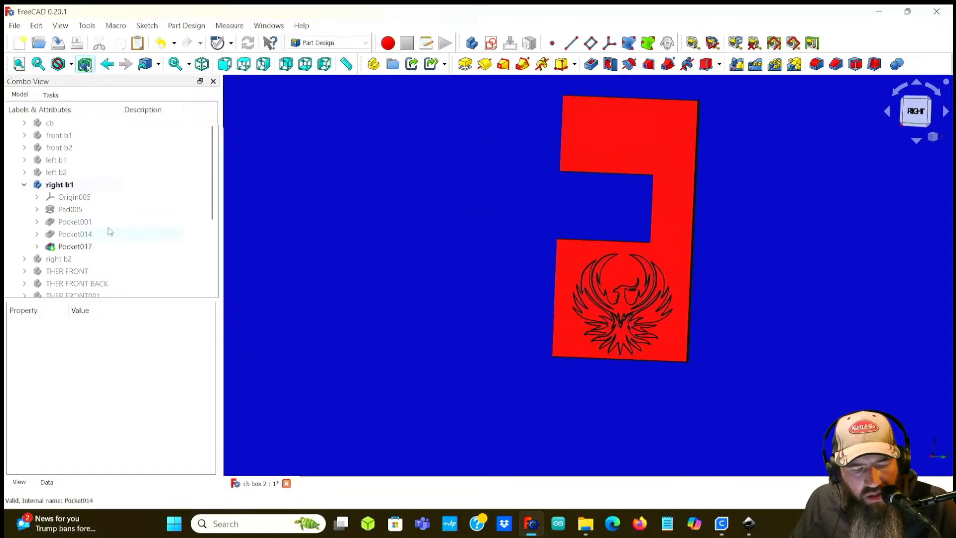
# Step: Edit Sketch006 under right b1's Pad005 and set the upper arc's diameter to 25 mm, then close the sketch
pyautogui.click(37, 209)
pyautogui.doubleClick(74, 221)
pyautogui.moveTo(326, 290); pyautogui.dragTo(455, 305, button='middle')
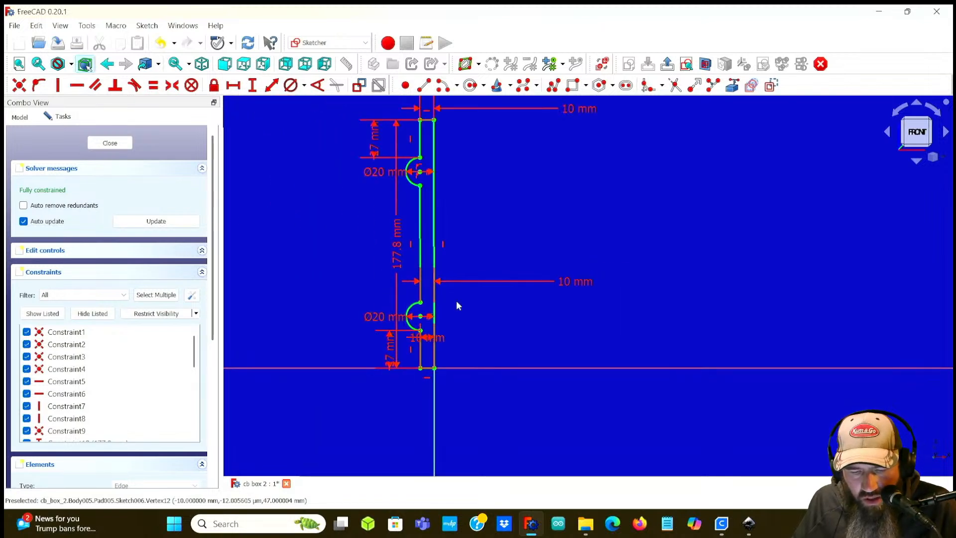
pyautogui.click(574, 280)
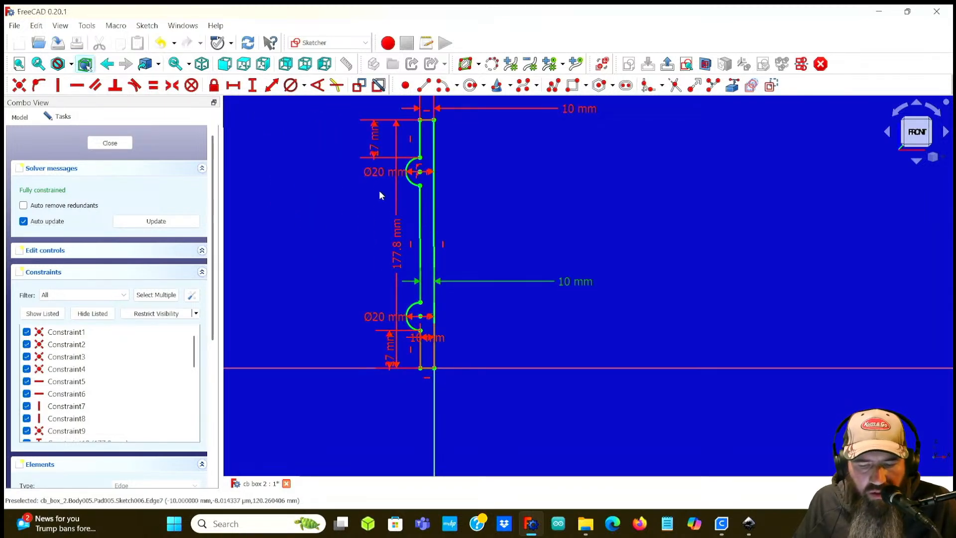
pyautogui.click(377, 173)
pyautogui.doubleClick(376, 172)
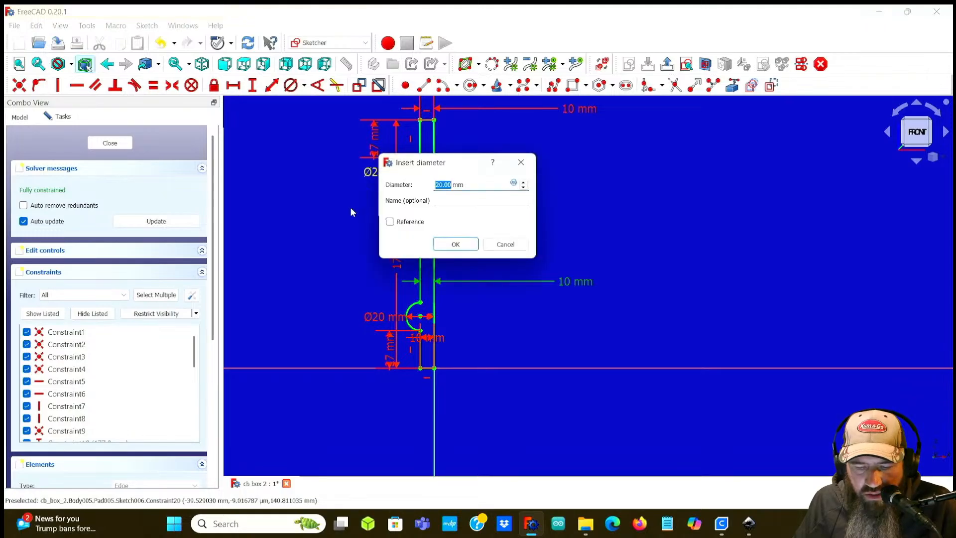
pyautogui.write('25')
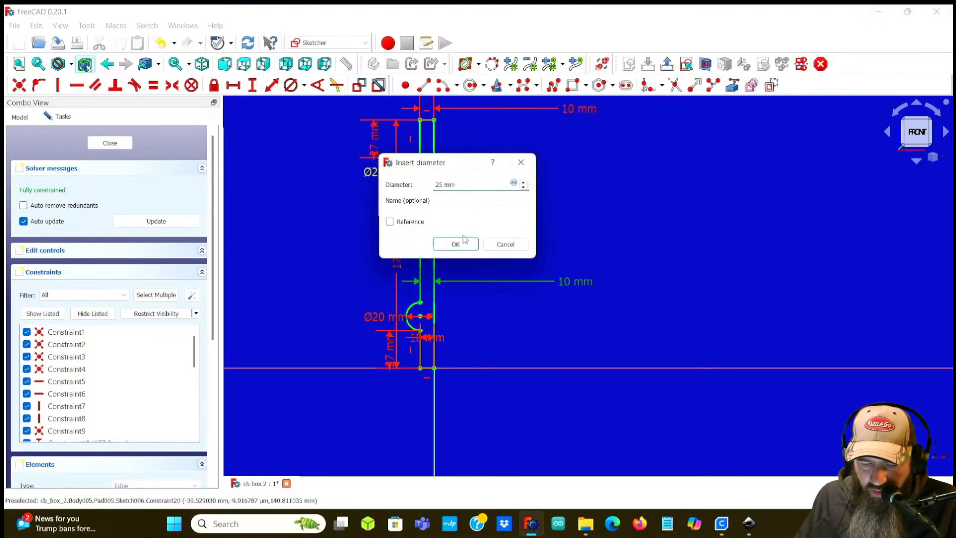
pyautogui.click(455, 244)
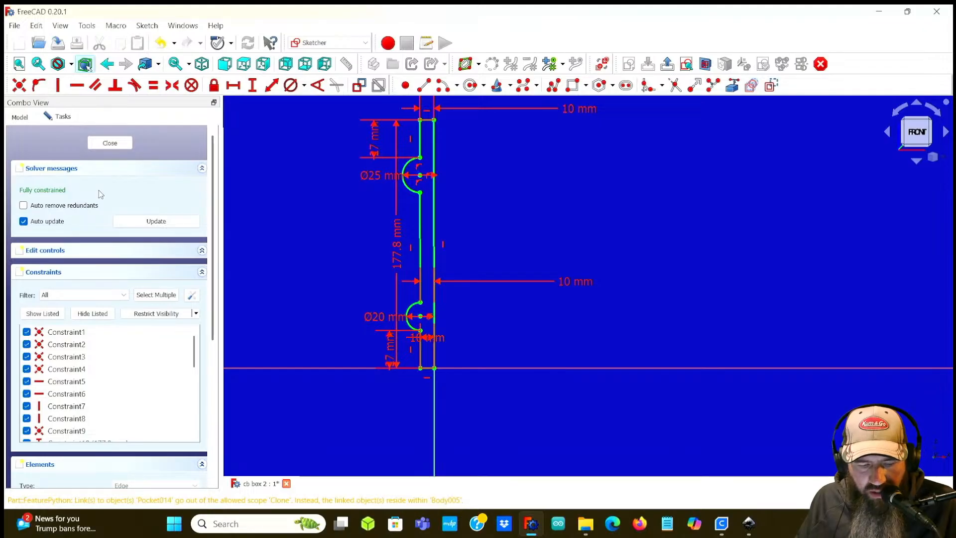
pyautogui.click(109, 143)
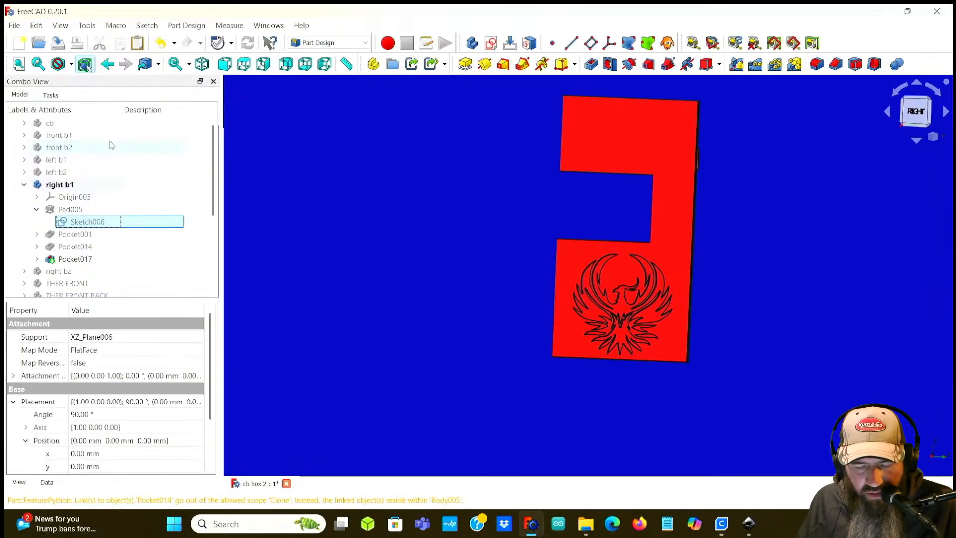
# Step: Orbit and zoom around the right b1 panel to inspect the enlarged arc tab
pyautogui.moveTo(493, 254); pyautogui.dragTo(672, 262, button='middle')
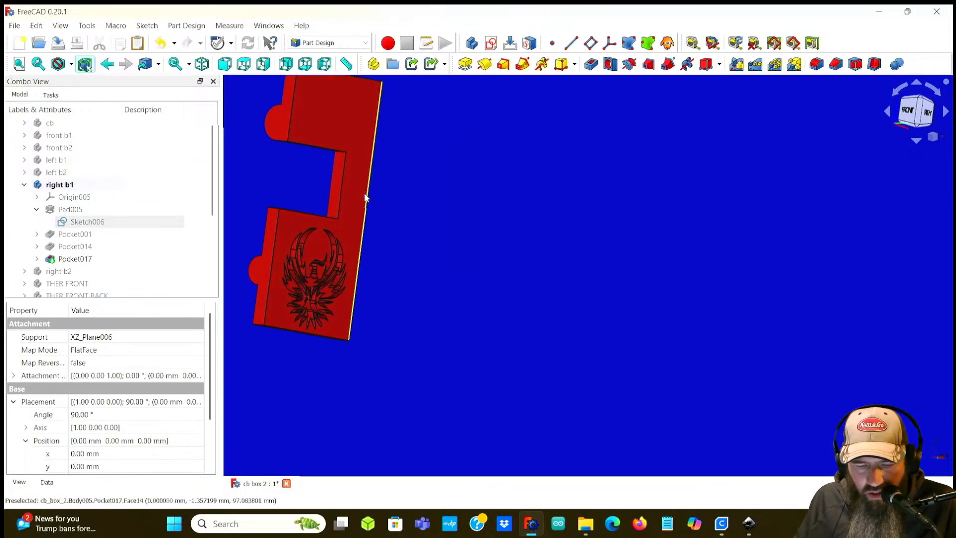
pyautogui.moveTo(372, 195); pyautogui.dragTo(553, 248, button='middle')
pyautogui.moveTo(369, 211); pyautogui.dragTo(464, 256, button='middle')
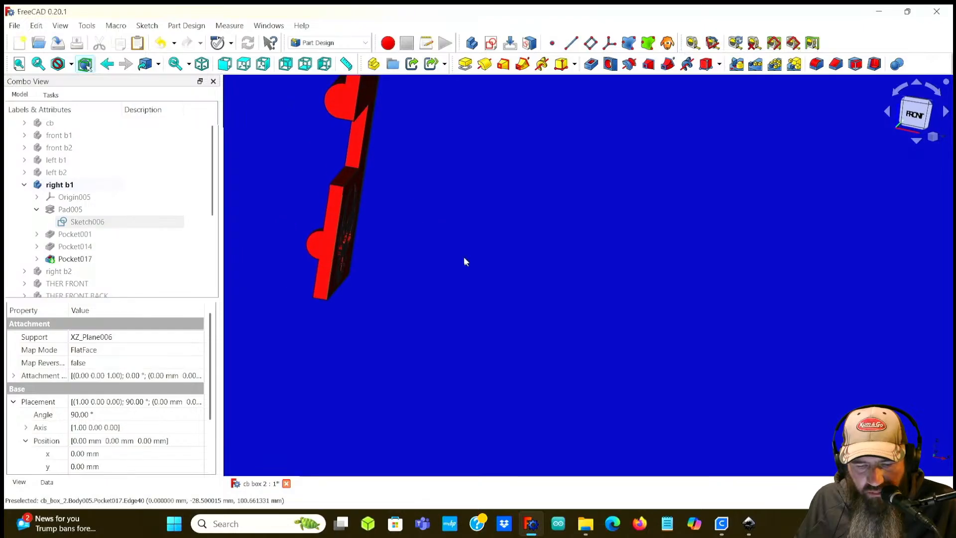
pyautogui.moveTo(478, 220); pyautogui.dragTo(515, 237, button='middle')
pyautogui.moveTo(382, 185); pyautogui.dragTo(380, 299, button='middle')
pyautogui.scroll(3, 454, 273)
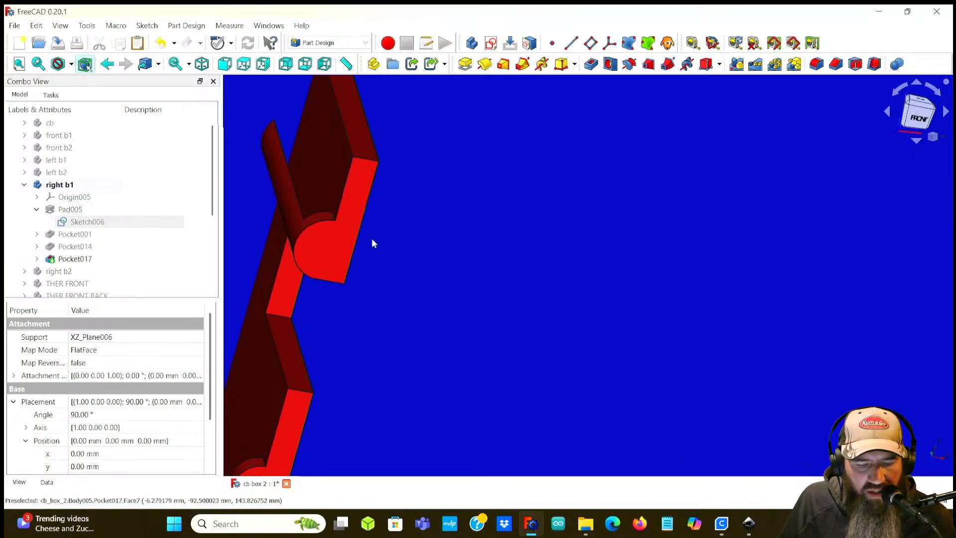
pyautogui.moveTo(431, 263); pyautogui.dragTo(395, 254, button='middle')
pyautogui.moveTo(405, 304)
pyautogui.mouseDown(button='middle')
pyautogui.moveTo(512, 243)
pyautogui.moveTo(514, 265)
pyautogui.moveTo(490, 230)
pyautogui.moveTo(346, 230)
pyautogui.mouseUp(button='middle')
# Step: Reopen Sketch006, review the arc's diameter dimension without changing it, and close the sketch
pyautogui.doubleClick(87, 222)
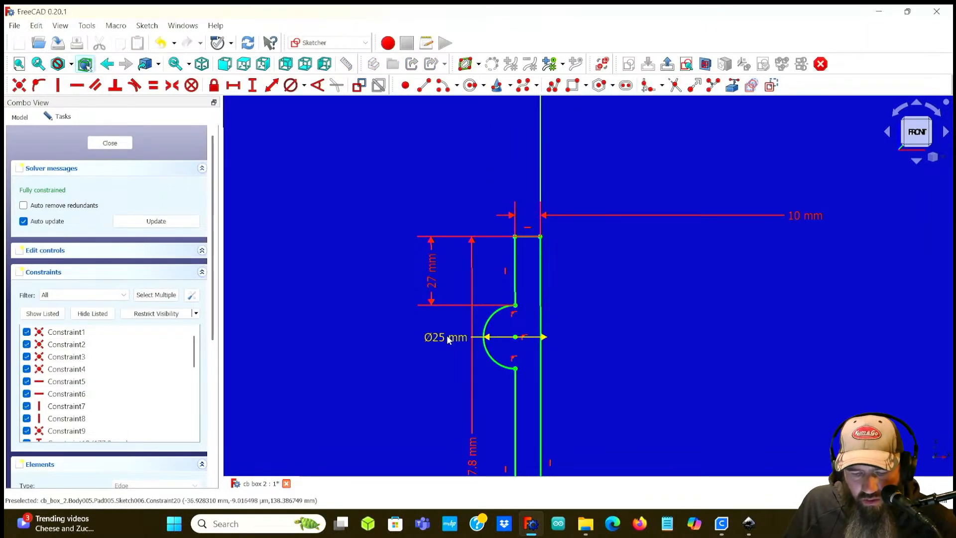
pyautogui.doubleClick(430, 337)
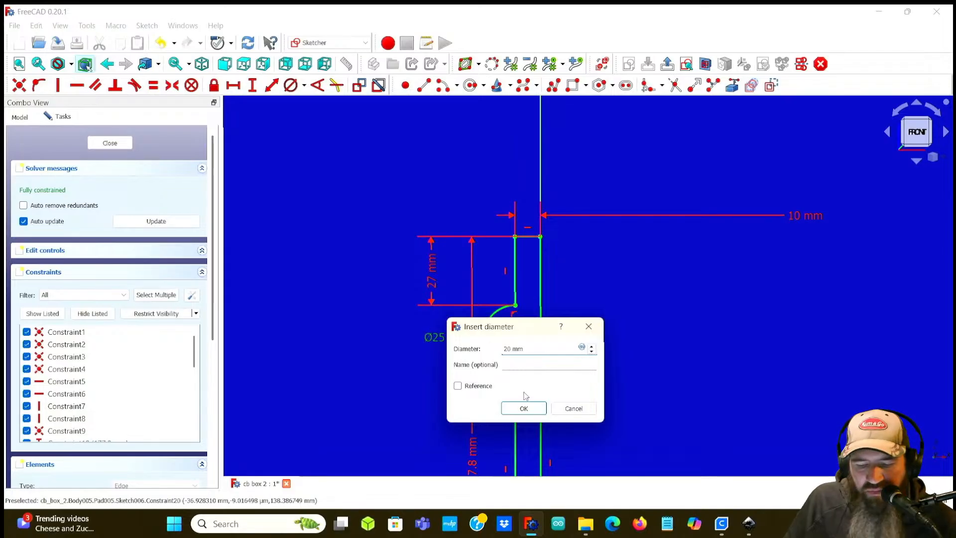
pyautogui.click(523, 408)
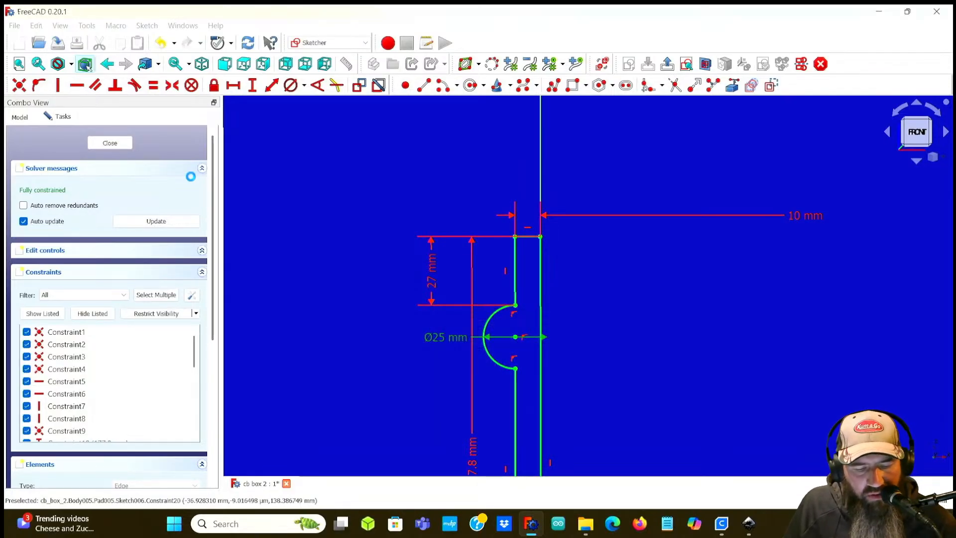
pyautogui.click(103, 143)
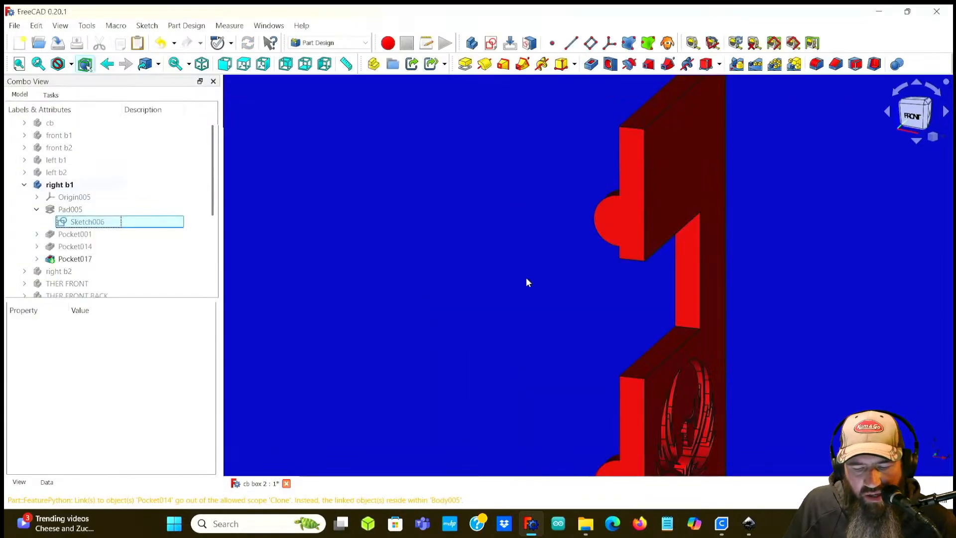
# Step: Inspect the engraved phoenix on the right b1 panel from the right view and several tilted angles
pyautogui.press('3')
pyautogui.moveTo(710, 363); pyautogui.dragTo(338, 215, button='middle')
pyautogui.moveTo(648, 293); pyautogui.dragTo(502, 197, button='middle')
pyautogui.scroll(-5, 778, 224)
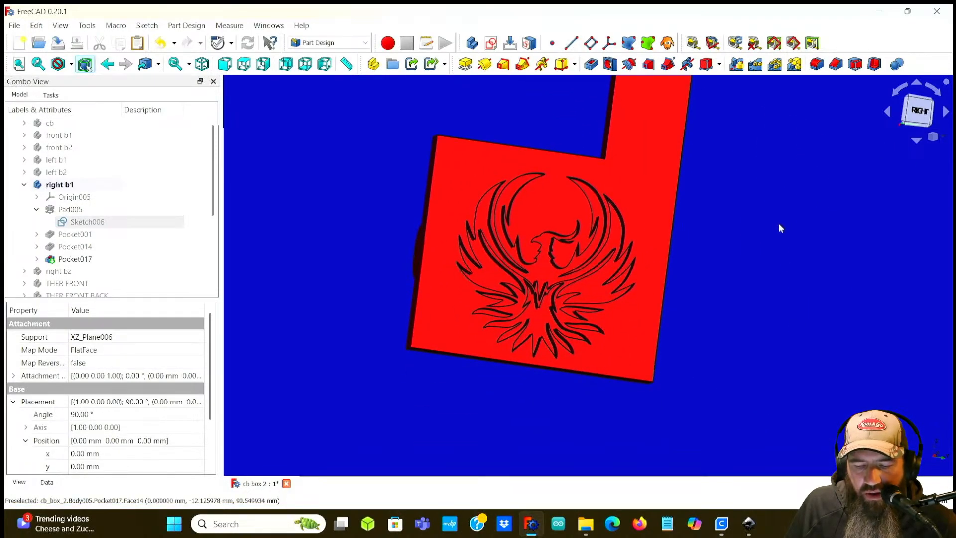
pyautogui.moveTo(734, 258); pyautogui.dragTo(700, 252, button='middle')
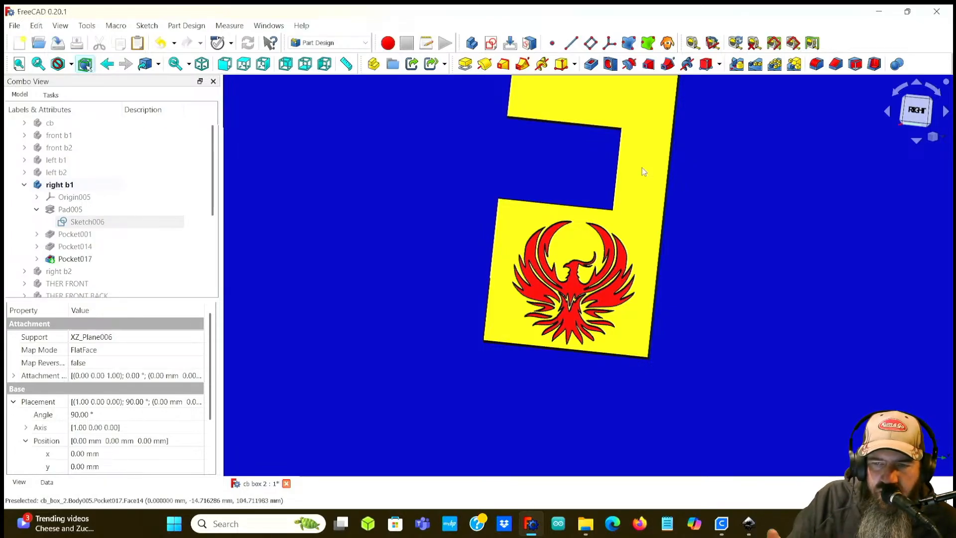
pyautogui.scroll(-3, 381, 166)
pyautogui.scroll(1, 381, 166)
pyautogui.moveTo(381, 167); pyautogui.dragTo(359, 242, button='middle')
pyautogui.scroll(-1, 360, 242)
pyautogui.moveTo(617, 248); pyautogui.dragTo(742, 219, button='middle')
pyautogui.click(916, 111)
pyautogui.moveTo(551, 278); pyautogui.dragTo(617, 264, button='middle')
pyautogui.scroll(3, 572, 289)
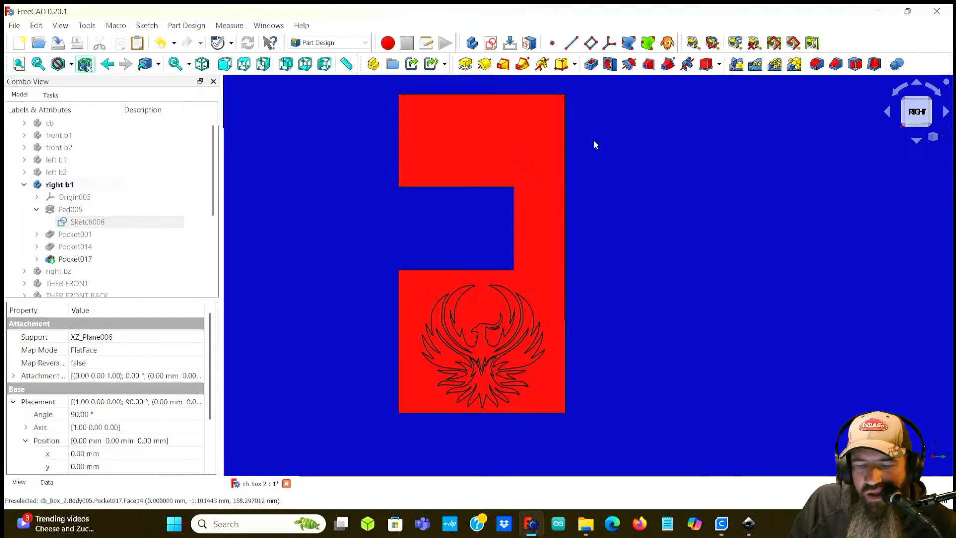
pyautogui.click(566, 161)
pyautogui.moveTo(566, 161); pyautogui.dragTo(585, 177, button='middle')
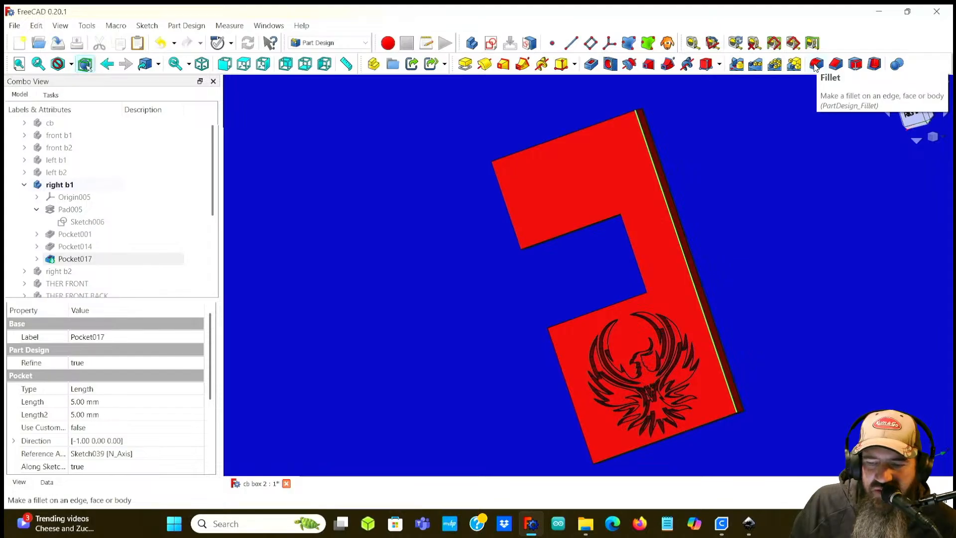
# Step: Orbit and zoom to examine the engraving depth across the right b1 panel's face and edge
pyautogui.moveTo(779, 203); pyautogui.dragTo(599, 196, button='middle')
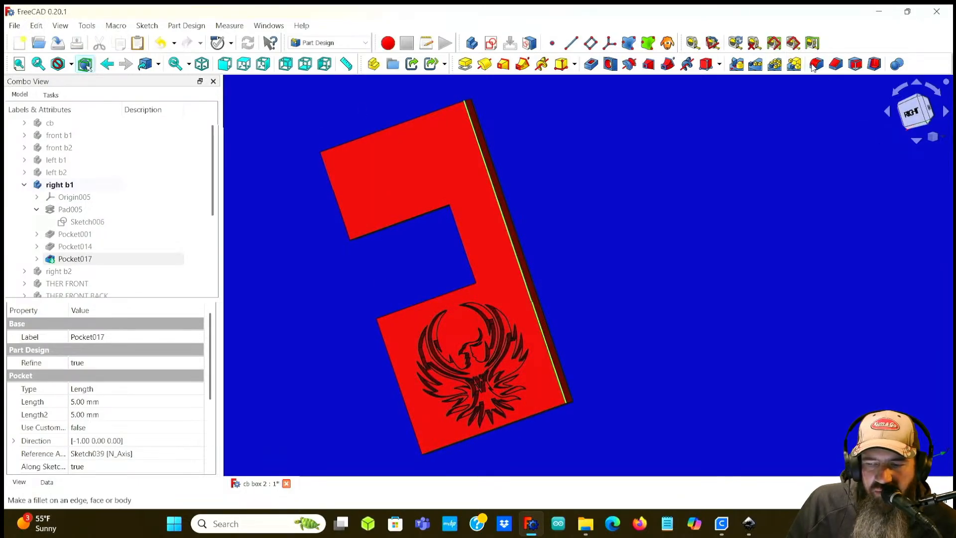
pyautogui.moveTo(584, 241); pyautogui.dragTo(688, 267, button='middle')
pyautogui.scroll(10, 506, 321)
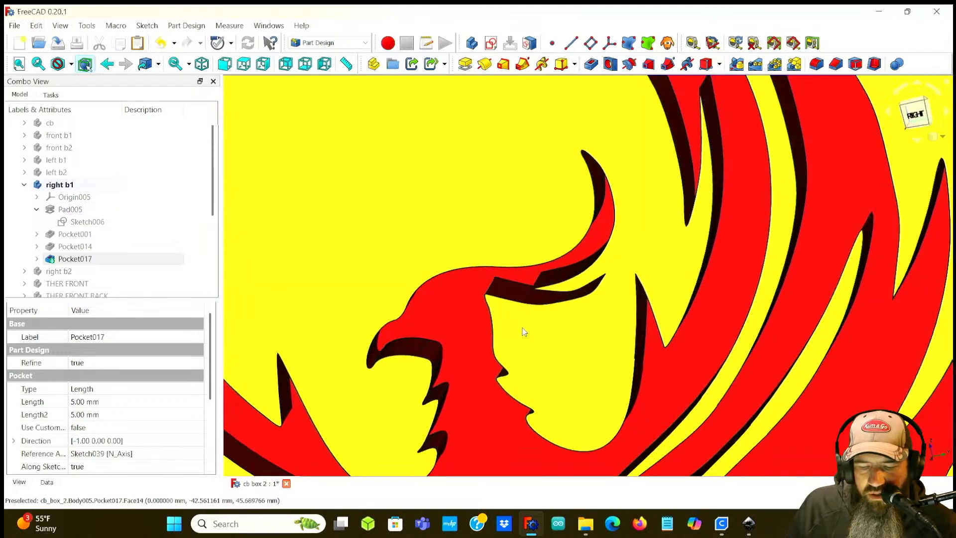
pyautogui.moveTo(524, 332); pyautogui.dragTo(579, 275, button='middle')
pyautogui.scroll(-10, 580, 275)
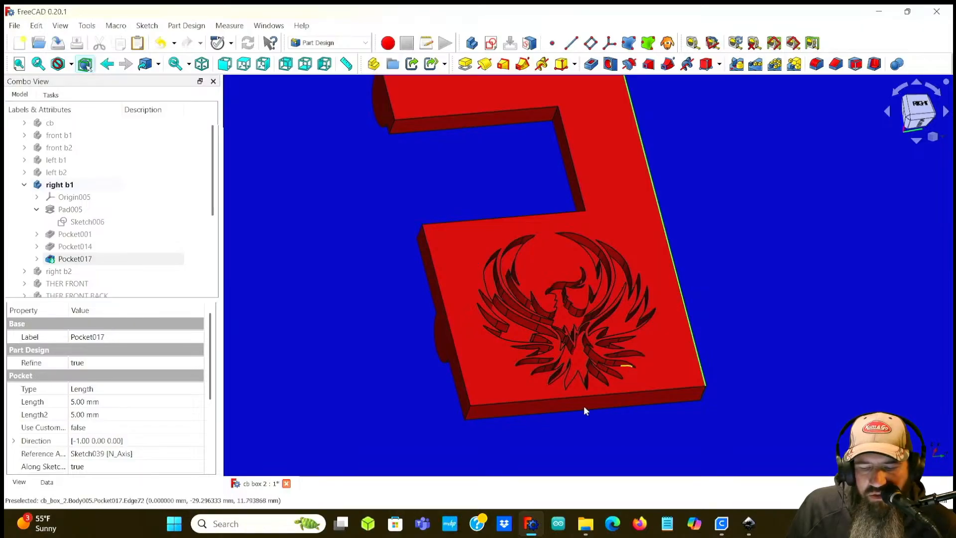
pyautogui.moveTo(774, 349); pyautogui.dragTo(611, 346, button='middle')
pyautogui.middleClick(611, 345)
pyautogui.scroll(-4, 287, 259)
pyautogui.moveTo(329, 189); pyautogui.dragTo(442, 285, button='middle')
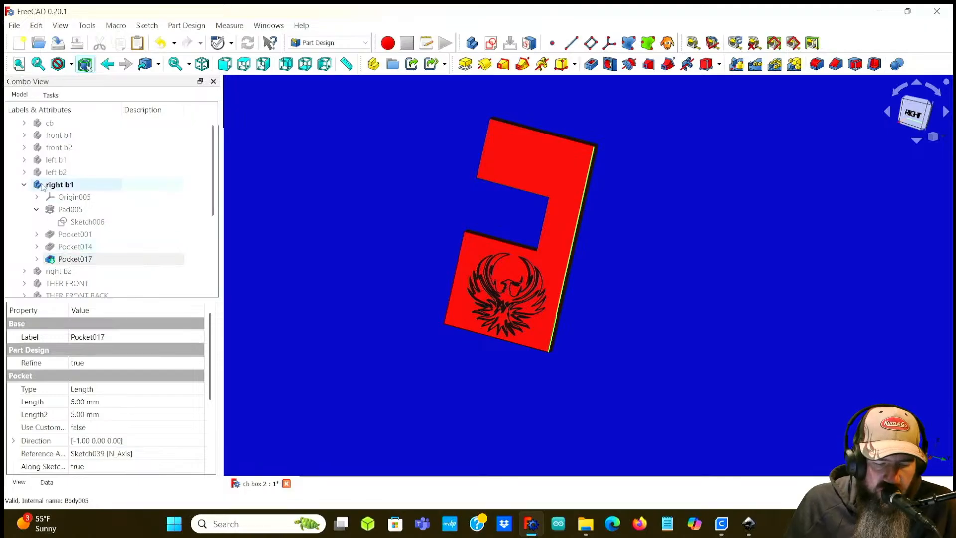
# Step: Collapse right b1 and show the front b1, front b2, left b1, left b2, right b2, THER FRONT, THER FRONT BACK, THER FRONT001, THER FRONT BACK001 and insert bodies
pyautogui.click(23, 185)
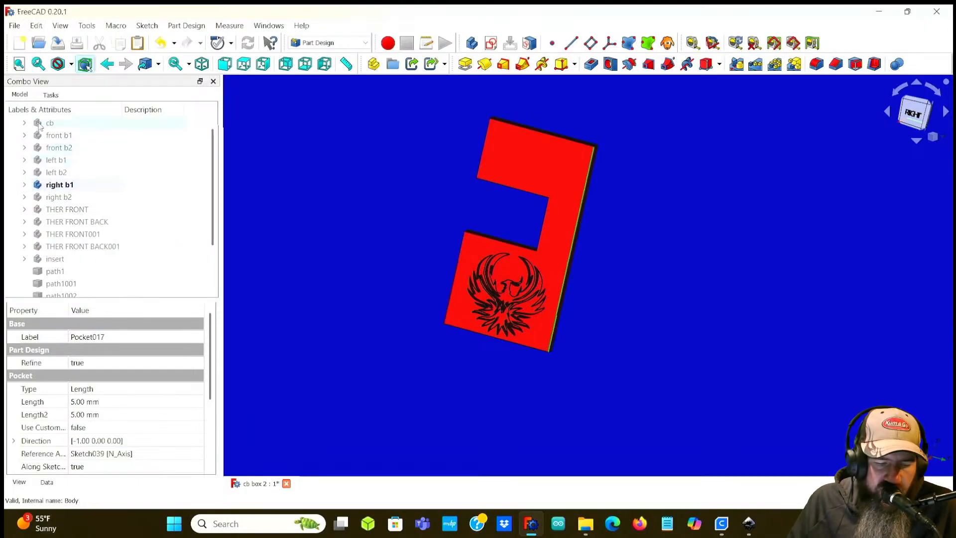
pyautogui.click(53, 137)
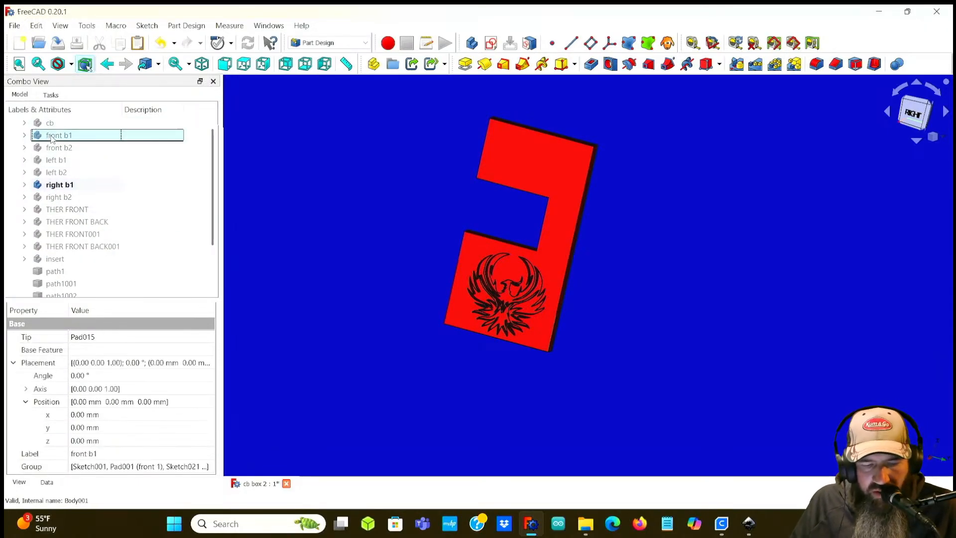
pyautogui.press('space')
pyautogui.click(54, 148)
pyautogui.press('space')
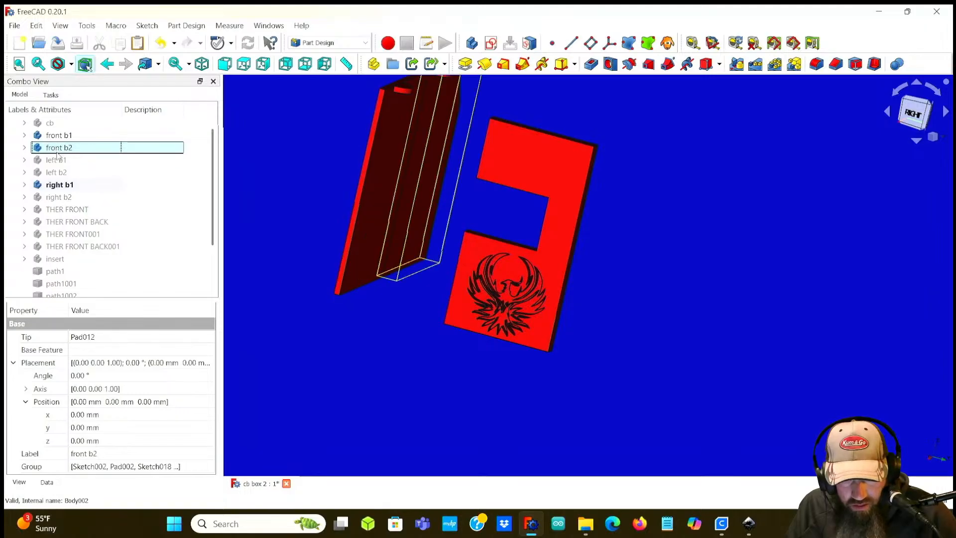
pyautogui.click(59, 160)
pyautogui.press('space')
pyautogui.click(61, 172)
pyautogui.press('space')
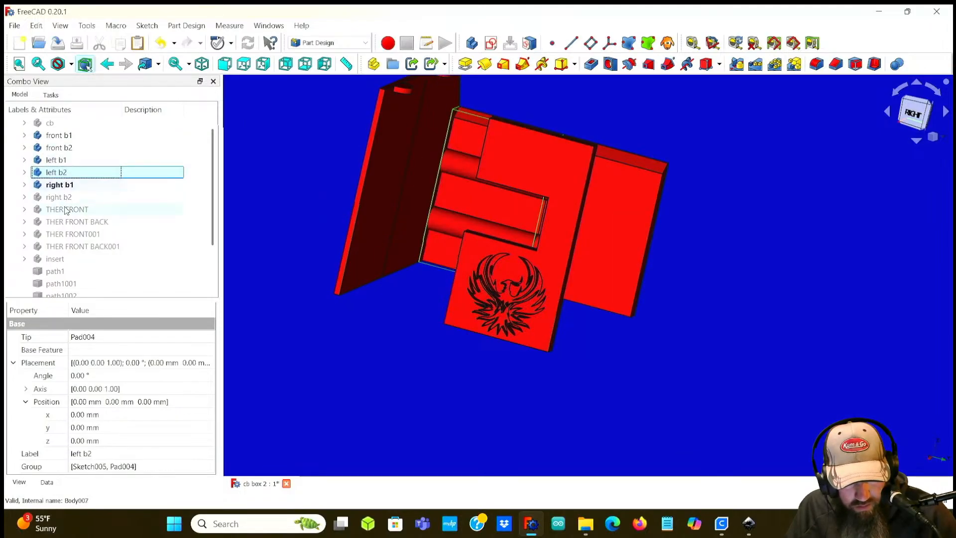
pyautogui.click(66, 209)
pyautogui.press('space')
pyautogui.click(63, 197)
pyautogui.press('space')
pyautogui.click(68, 222)
pyautogui.press('space')
pyautogui.click(69, 234)
pyautogui.press('space')
pyautogui.click(81, 246)
pyautogui.press('space')
pyautogui.click(90, 257)
pyautogui.press('space')
# Step: Orbit and zoom around the assembled box to inspect both engraved side panels and the opening
pyautogui.moveTo(260, 222); pyautogui.dragTo(398, 301, button='middle')
pyautogui.moveTo(347, 277); pyautogui.dragTo(429, 271, button='middle')
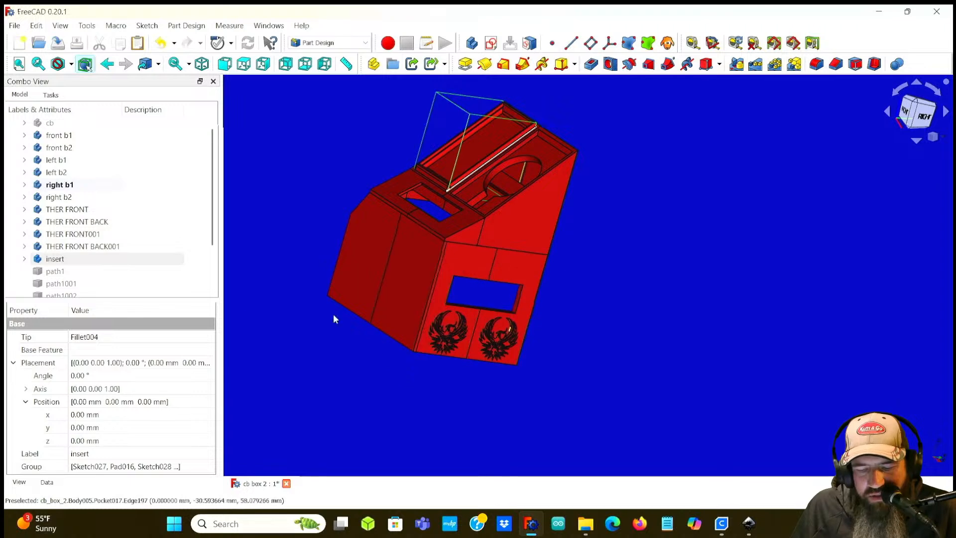
pyautogui.moveTo(276, 240); pyautogui.dragTo(277, 281, button='middle')
pyautogui.moveTo(600, 334); pyautogui.dragTo(557, 320, button='middle')
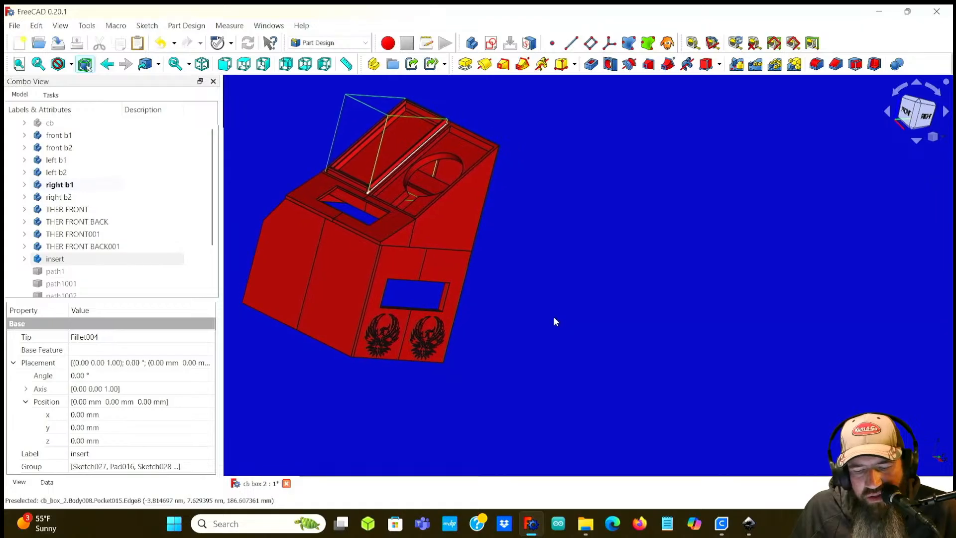
pyautogui.scroll(5, 512, 303)
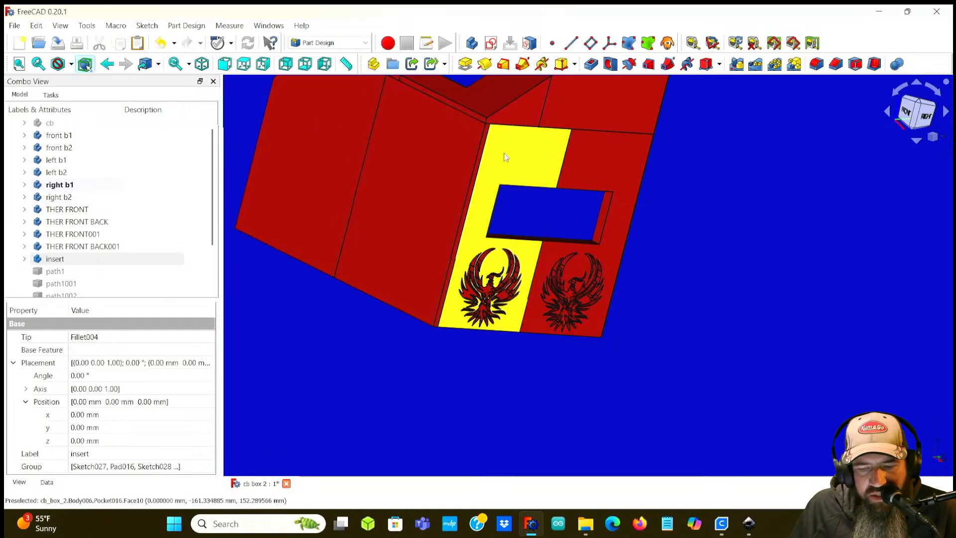
pyautogui.moveTo(512, 215); pyautogui.dragTo(595, 150, button='middle')
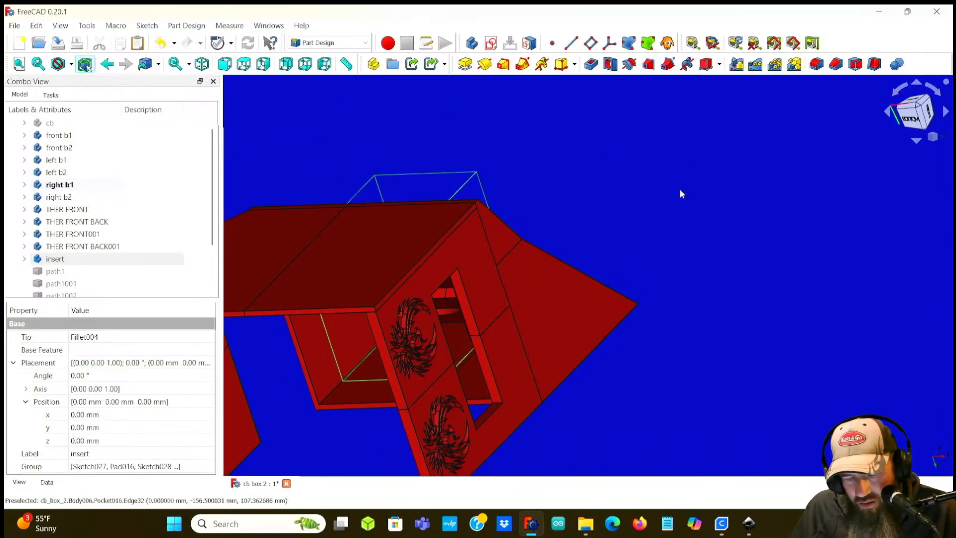
pyautogui.moveTo(687, 192); pyautogui.dragTo(470, 325, button='middle')
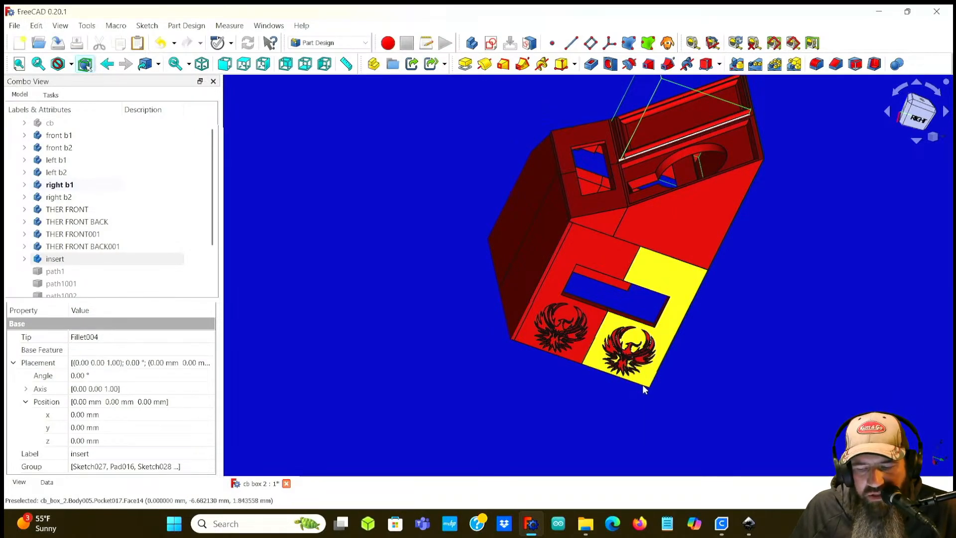
pyautogui.moveTo(378, 222); pyautogui.dragTo(470, 271, button='middle')
pyautogui.moveTo(293, 230); pyautogui.dragTo(473, 229, button='middle')
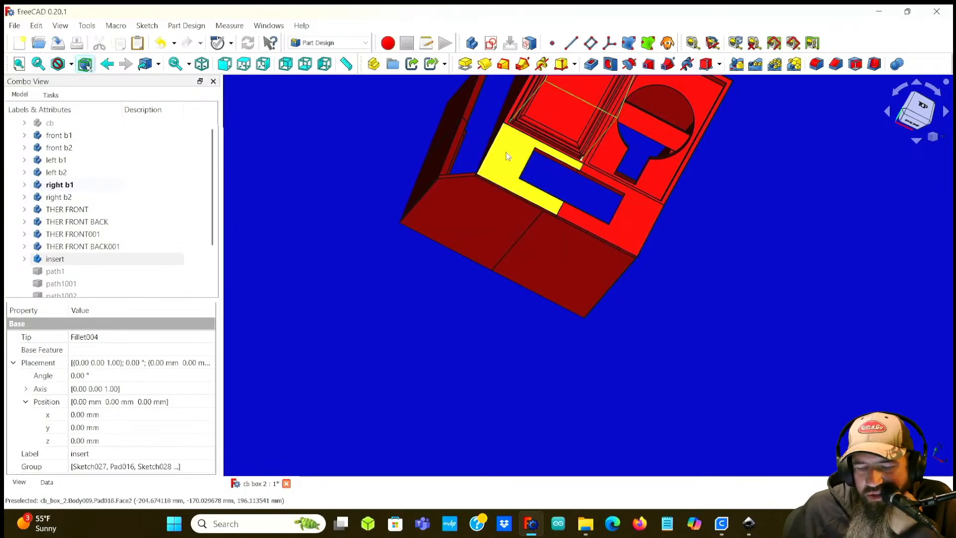
pyautogui.scroll(5, 511, 154)
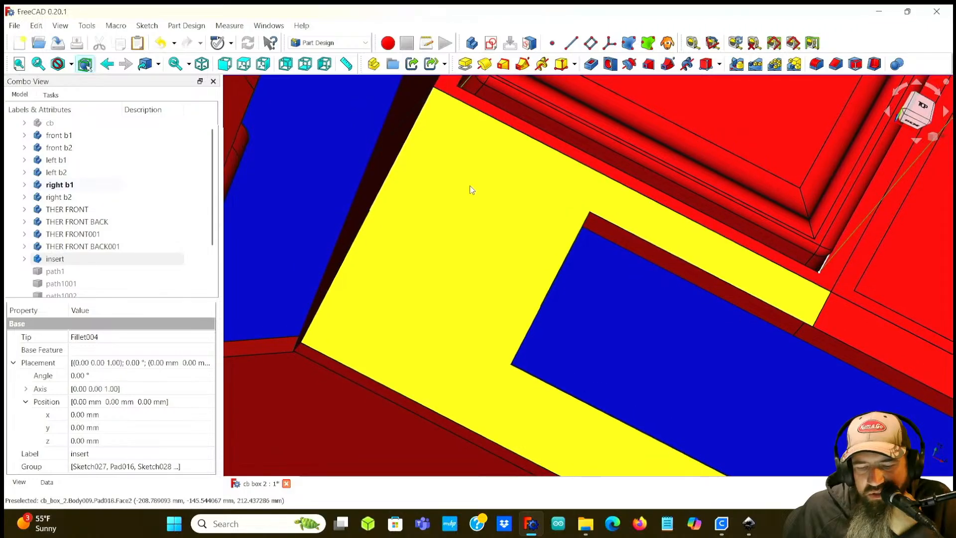
pyautogui.scroll(-1, 456, 263)
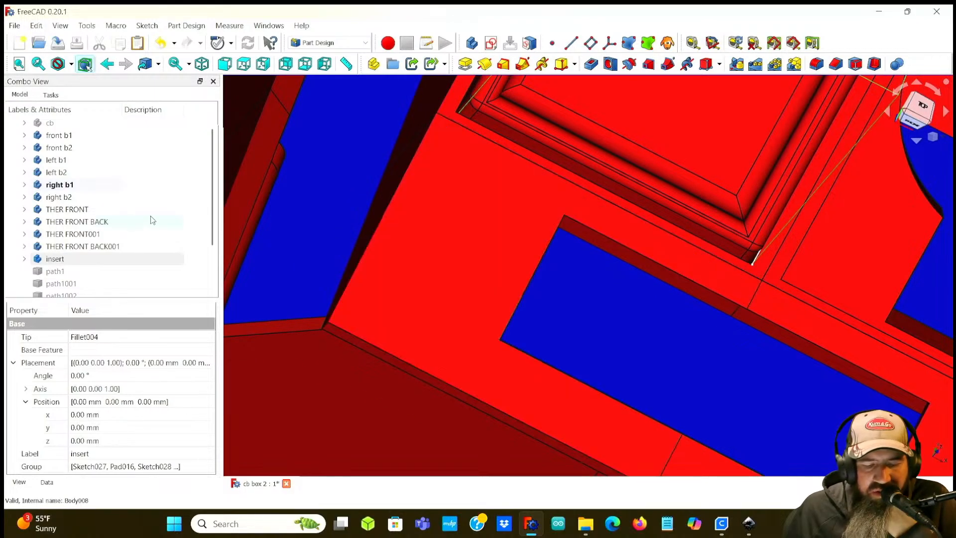
pyautogui.scroll(-2, 147, 234)
# Step: Select path1006 in the model tree to view its properties
pyautogui.click(75, 284)
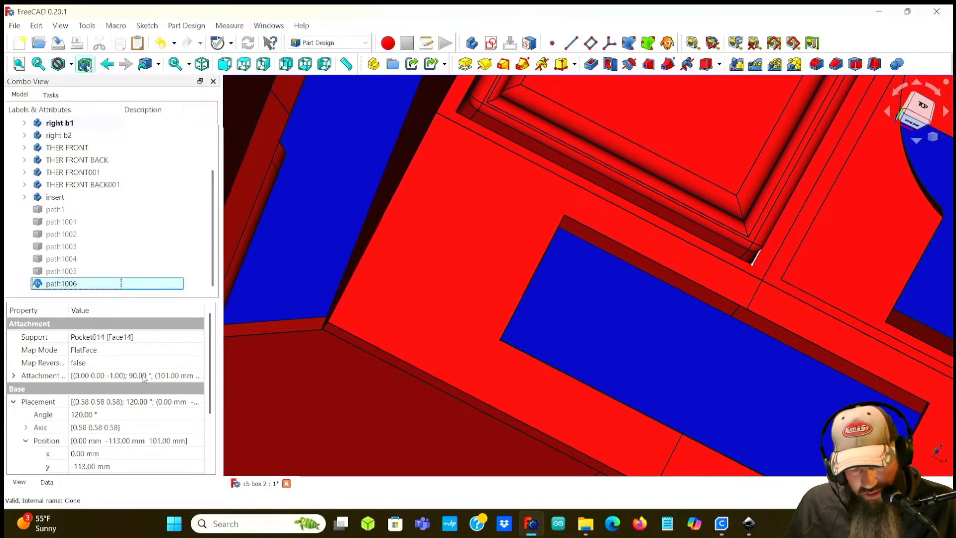
pyautogui.scroll(-1, 144, 378)
pyautogui.scroll(1, 96, 350)
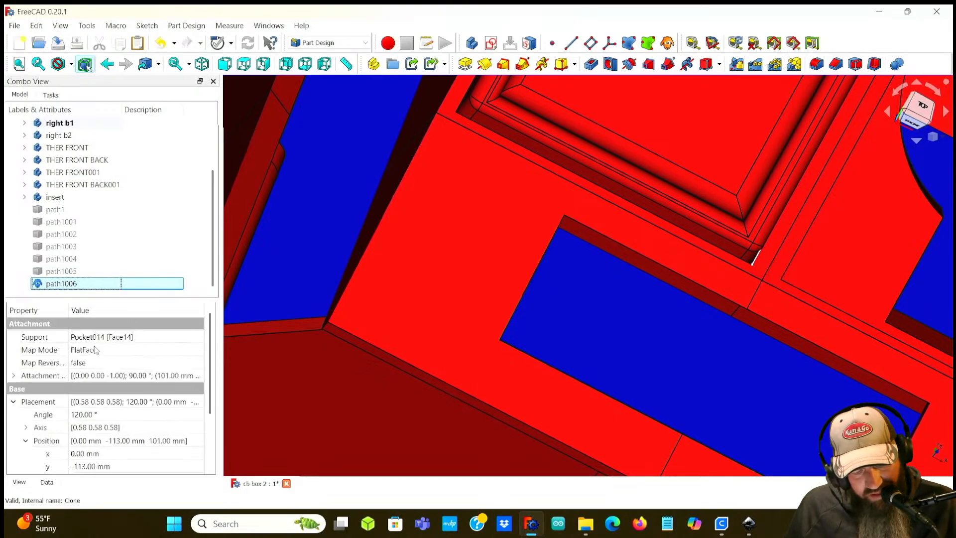
# Step: Expand path1006's attachment offset to inspect its angle, axis and position, orbiting out to see the box
pyautogui.click(14, 376)
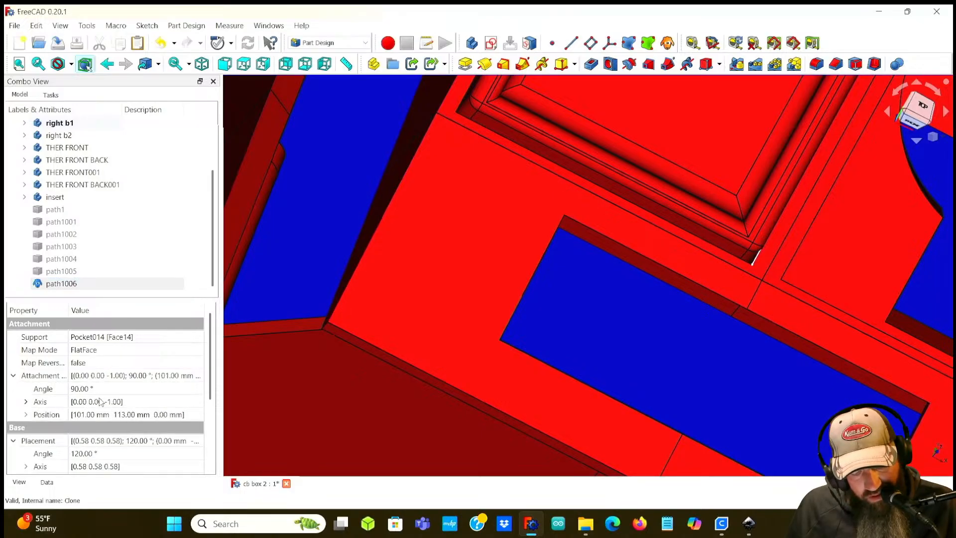
pyautogui.scroll(-5, 618, 431)
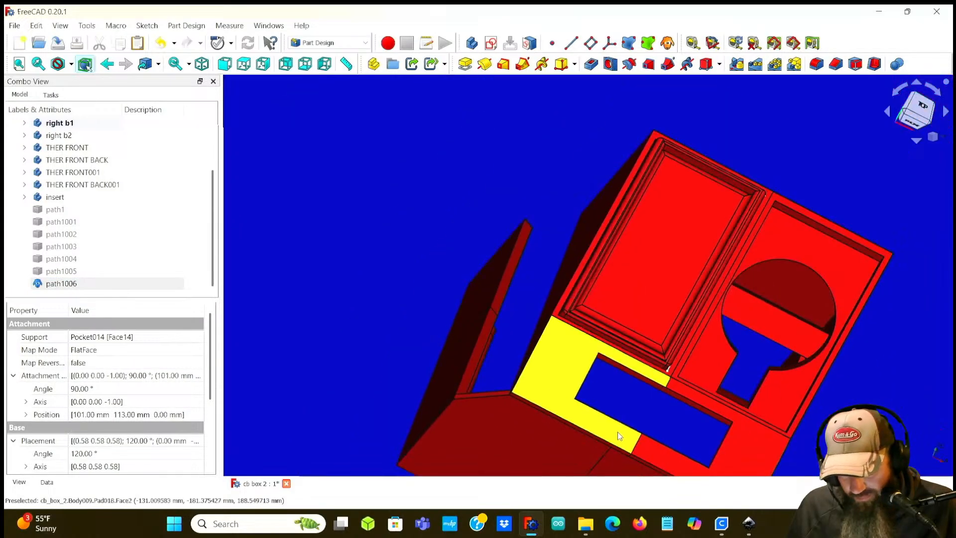
pyautogui.moveTo(667, 428); pyautogui.dragTo(538, 249, button='middle')
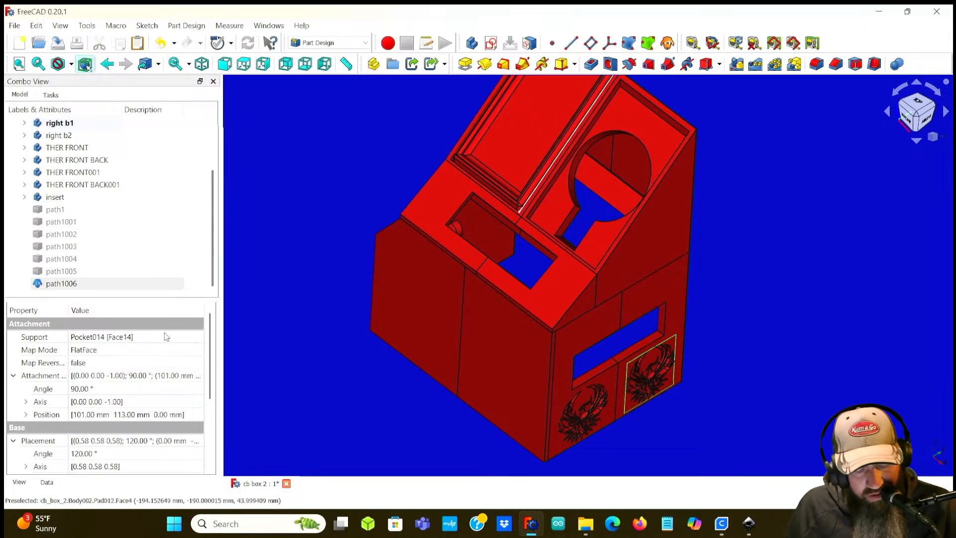
# Step: Add the THER FRONT001 Pad018 face as a second attachment support for path1006
pyautogui.click(63, 285)
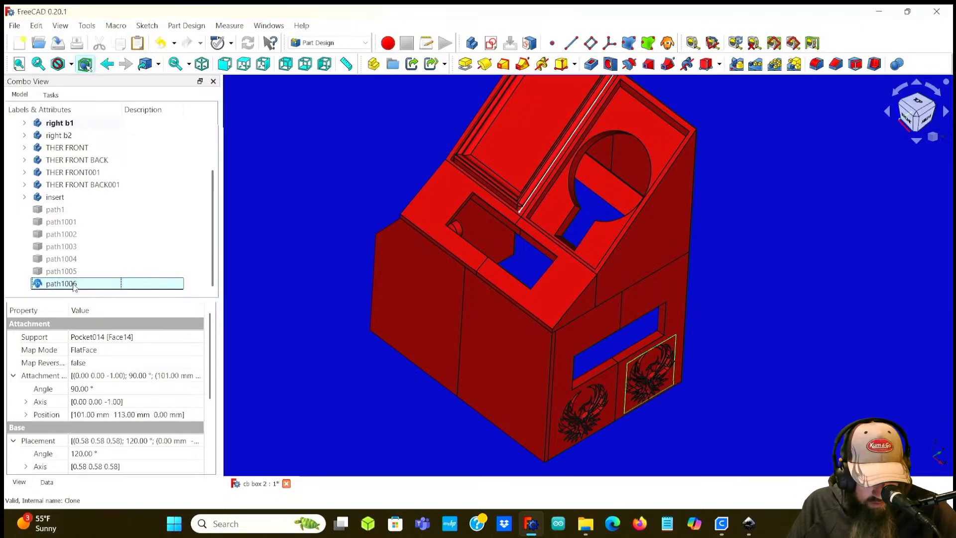
pyautogui.click(95, 338)
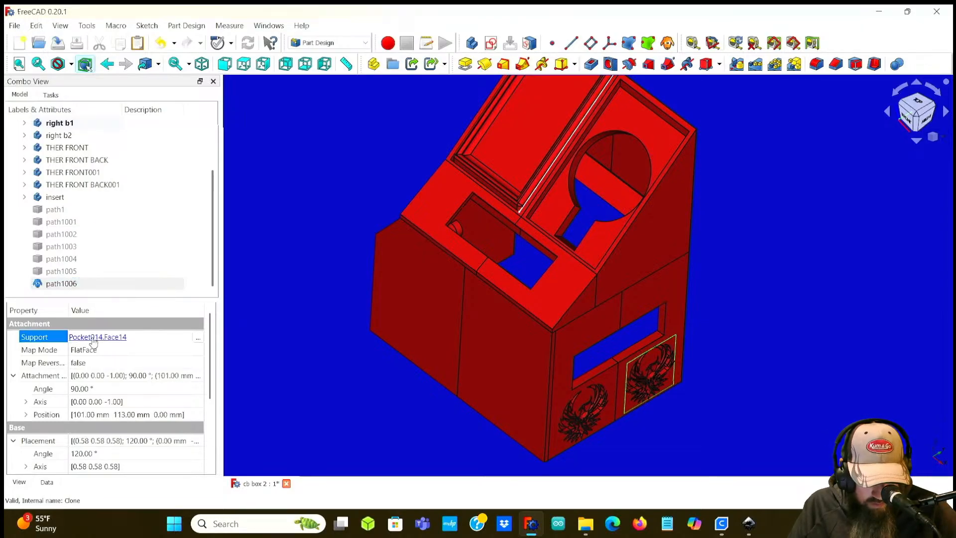
pyautogui.click(197, 338)
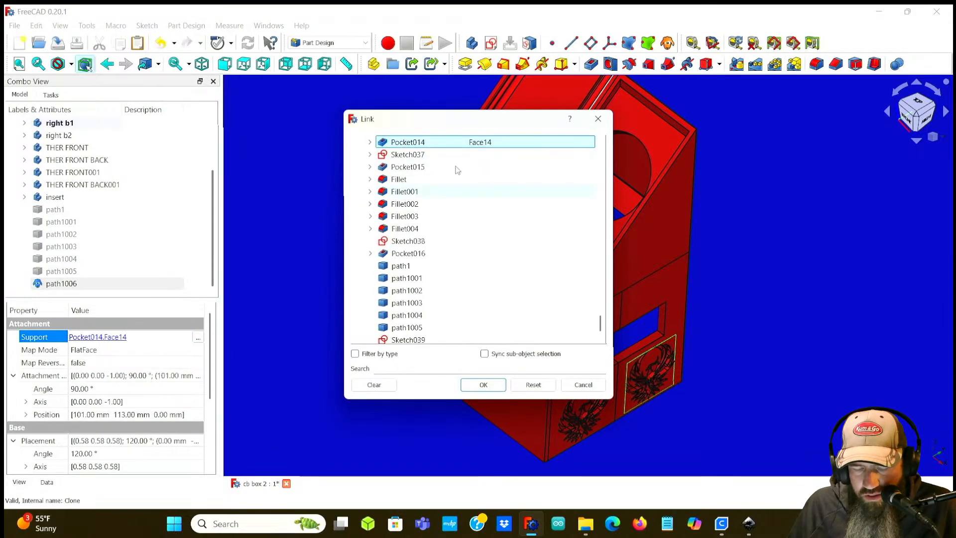
pyautogui.moveTo(452, 121); pyautogui.dragTo(642, 100)
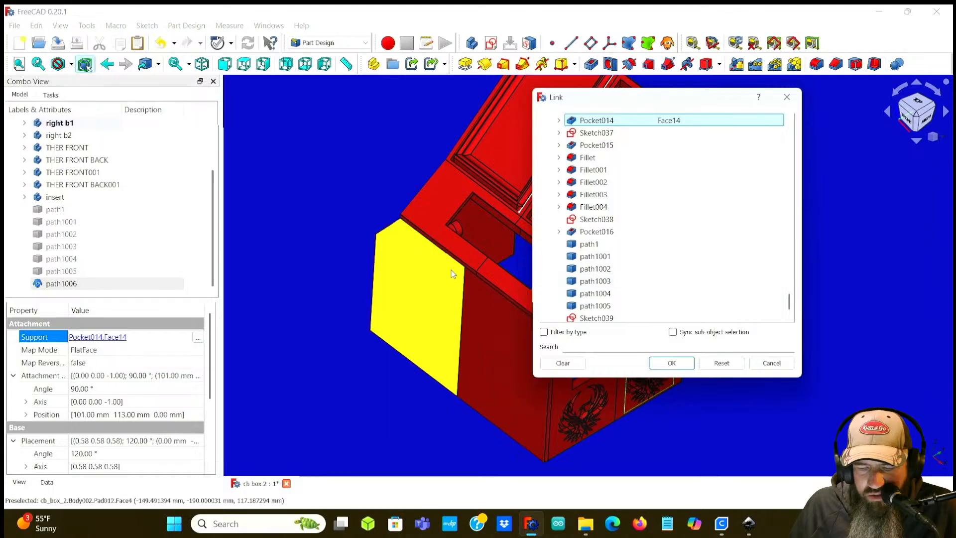
pyautogui.click(440, 220)
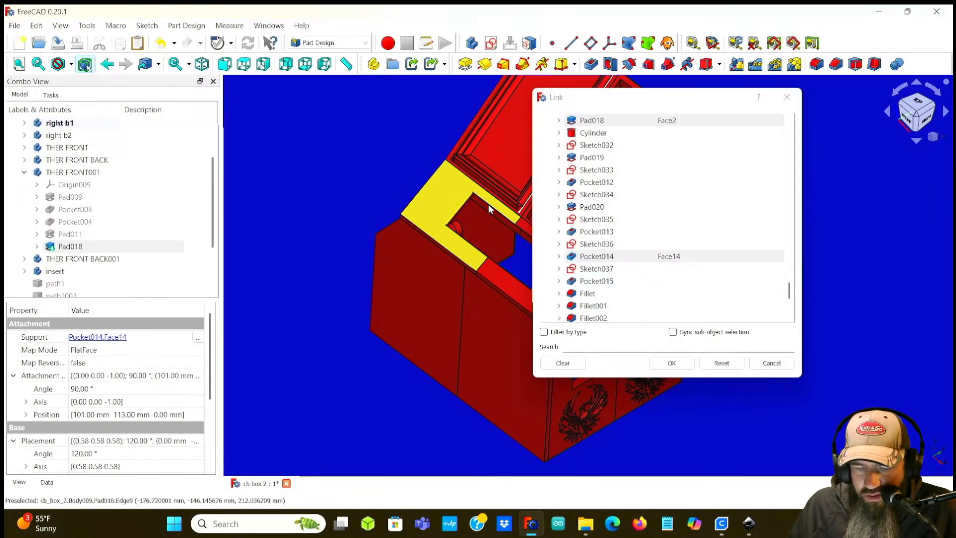
pyautogui.click(681, 364)
pyautogui.click(681, 363)
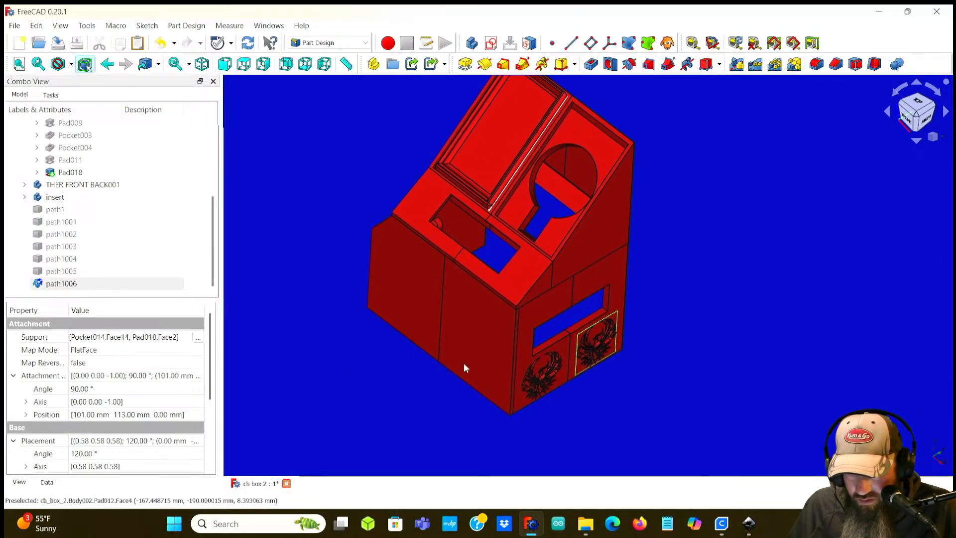
# Step: Set path1006's attachment offset x position to 100 mm
pyautogui.scroll(3, 643, 363)
pyautogui.scroll(-5, 712, 339)
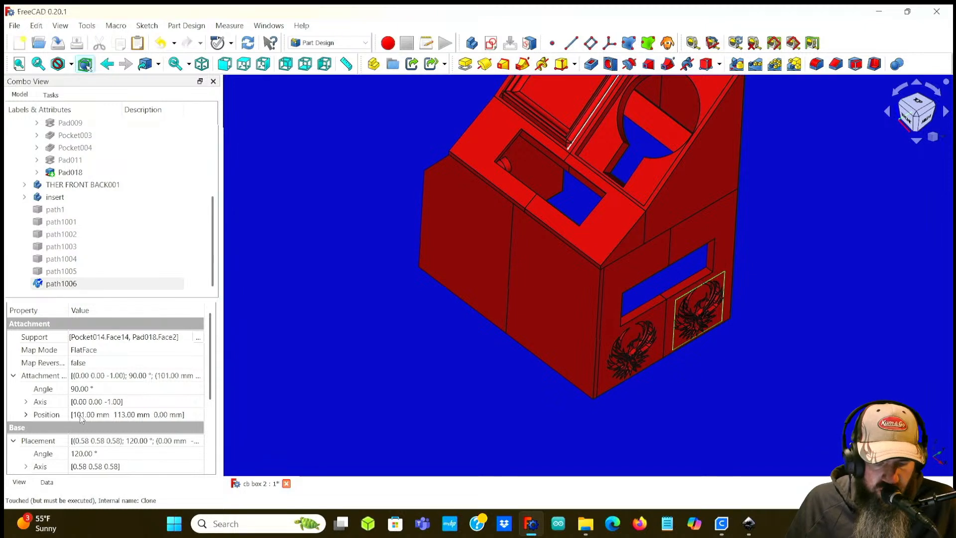
pyautogui.click(27, 414)
pyautogui.click(81, 428)
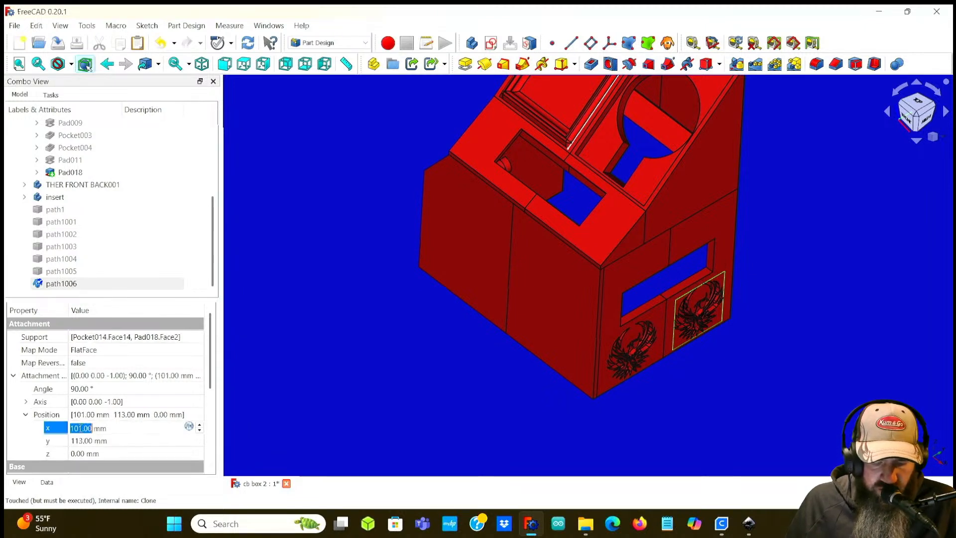
pyautogui.scroll(-6, 79, 427)
pyautogui.scroll(4, 80, 428)
pyautogui.click(129, 283)
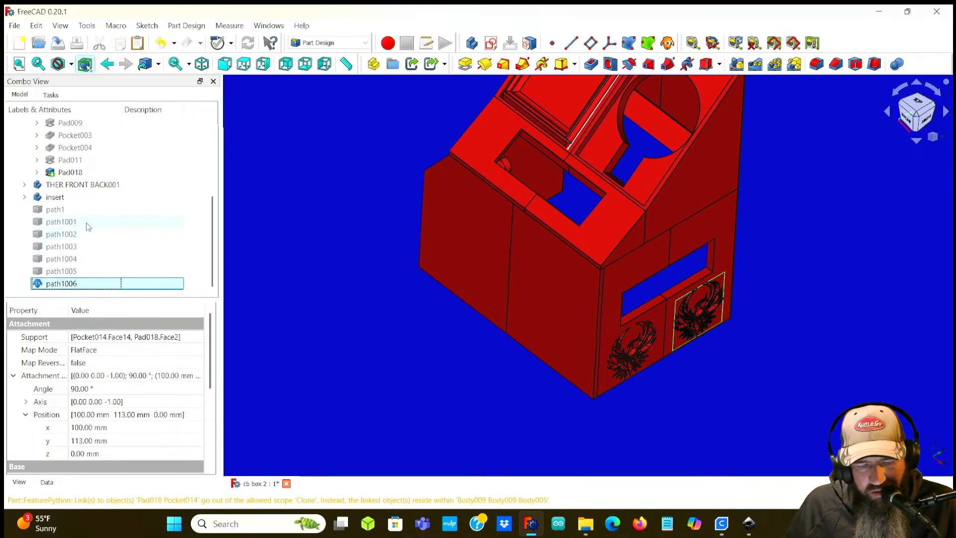
# Step: Undo the attachment position and support changes on path1006
pyautogui.click(59, 209)
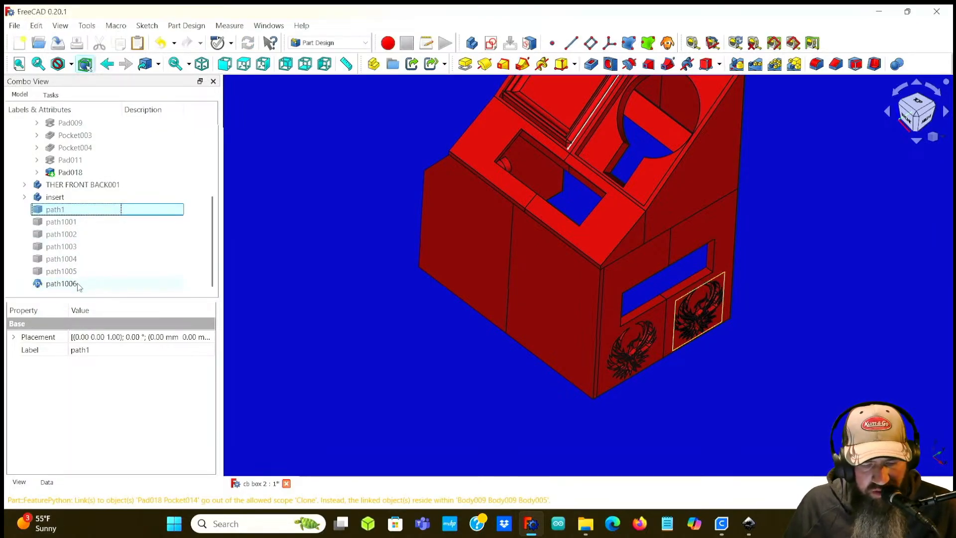
pyautogui.moveTo(697, 373); pyautogui.dragTo(479, 293, button='middle')
pyautogui.click(37, 26)
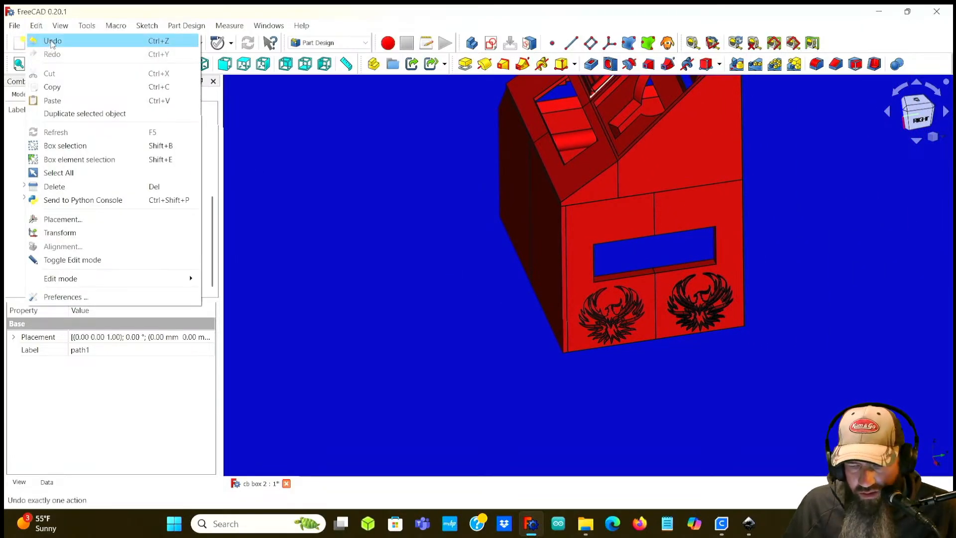
pyautogui.click(52, 41)
pyautogui.click(36, 25)
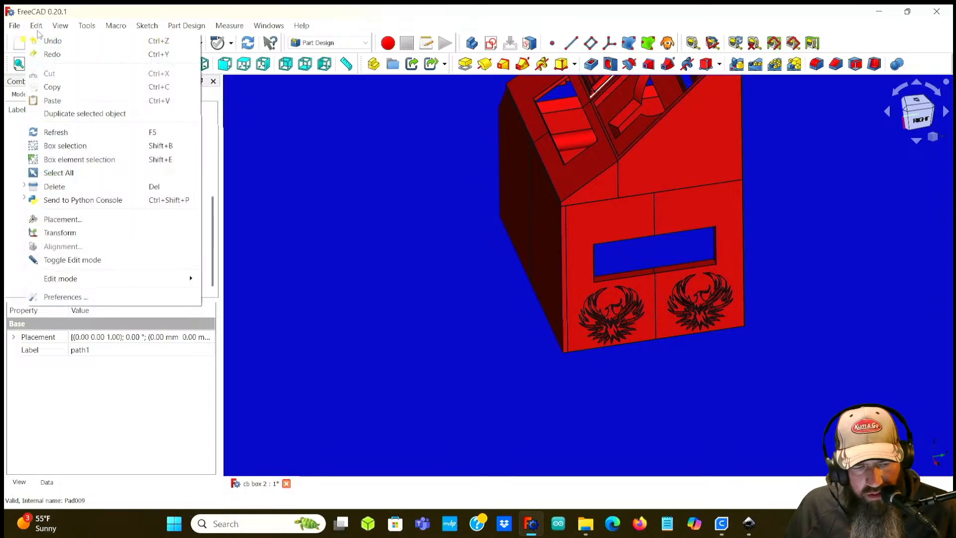
pyautogui.click(42, 38)
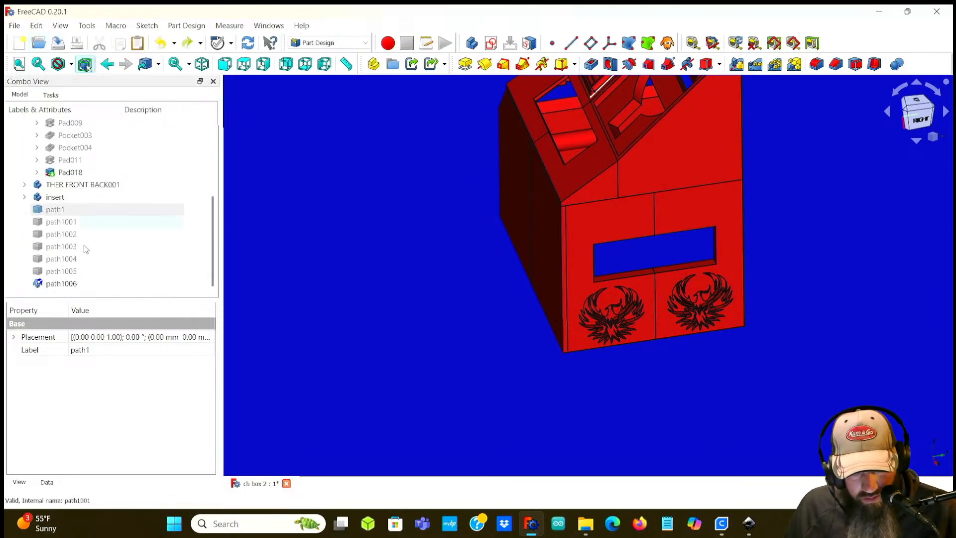
# Step: Reattach path1006 to both Pocket014 Face14 and Pad018 Face2 through the support link dialog
pyautogui.click(60, 284)
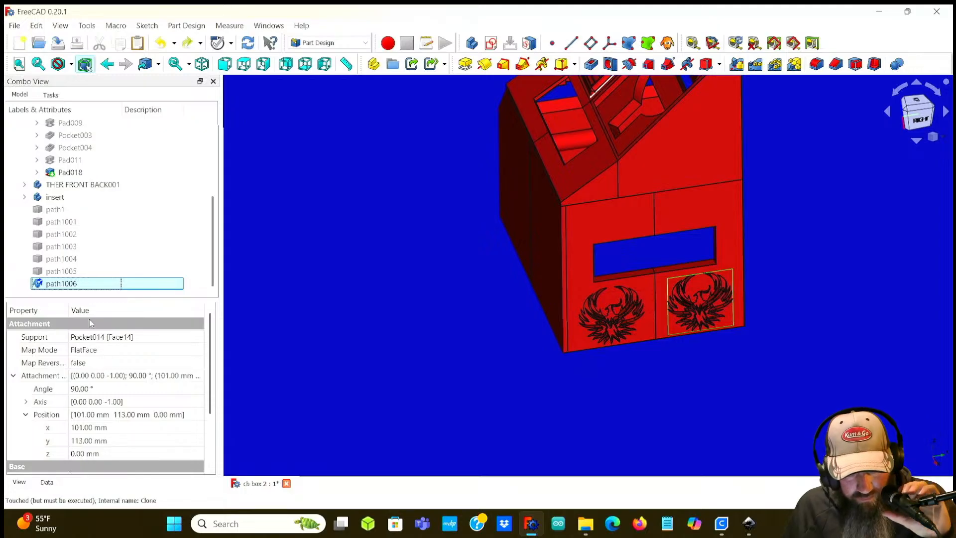
pyautogui.click(81, 339)
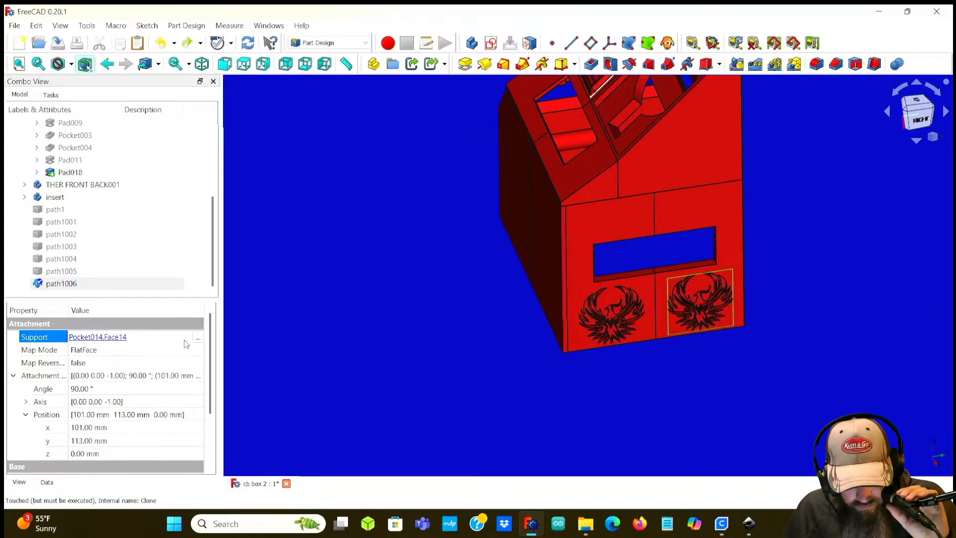
pyautogui.click(197, 337)
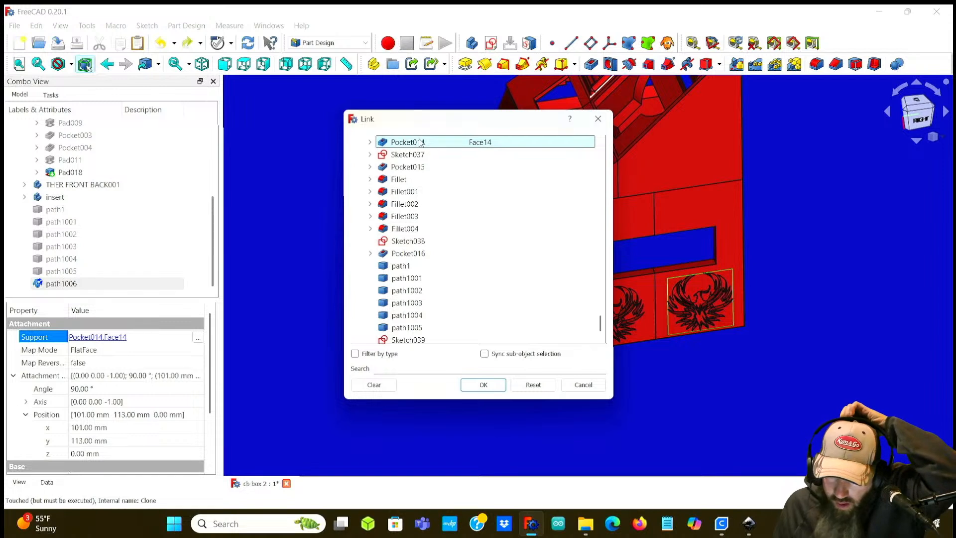
pyautogui.click(369, 142)
pyautogui.doubleClick(470, 145)
pyautogui.click(454, 147)
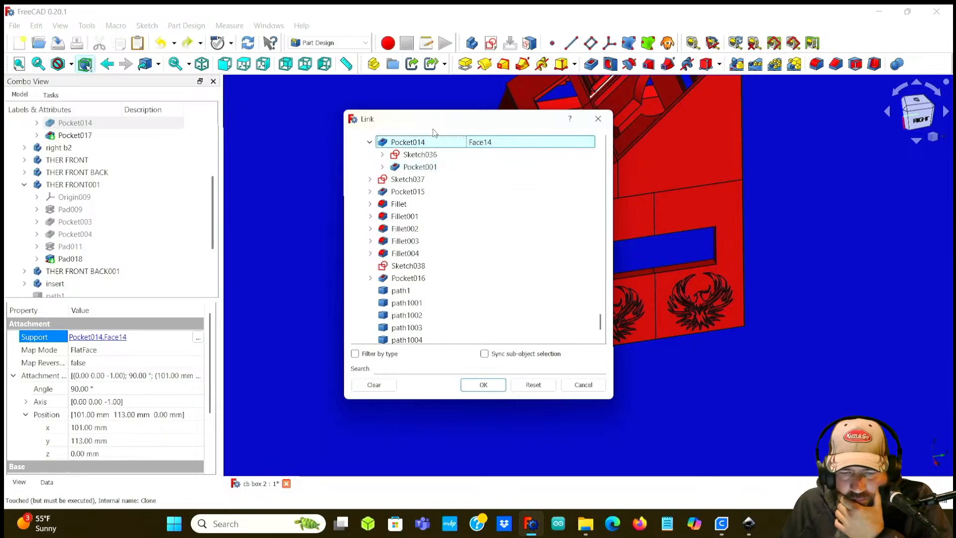
pyautogui.moveTo(408, 118); pyautogui.dragTo(331, 178)
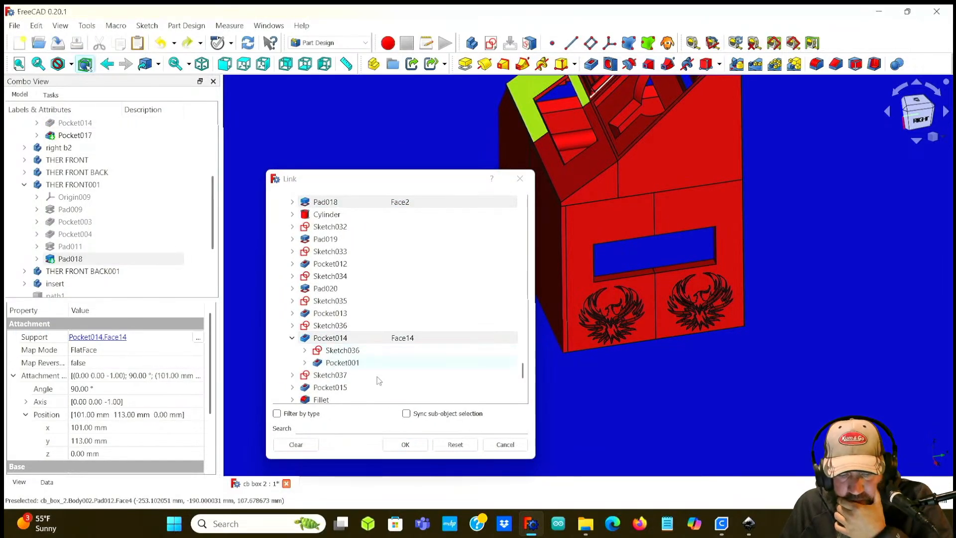
pyautogui.click(405, 444)
# Step: Orbit and zoom around the THER FRONT001 panel and the top opening to inspect how it fits
pyautogui.moveTo(452, 214); pyautogui.dragTo(472, 336, button='middle')
pyautogui.scroll(-2, 428, 282)
pyautogui.scroll(1, 428, 282)
pyautogui.moveTo(428, 281); pyautogui.dragTo(437, 229, button='middle')
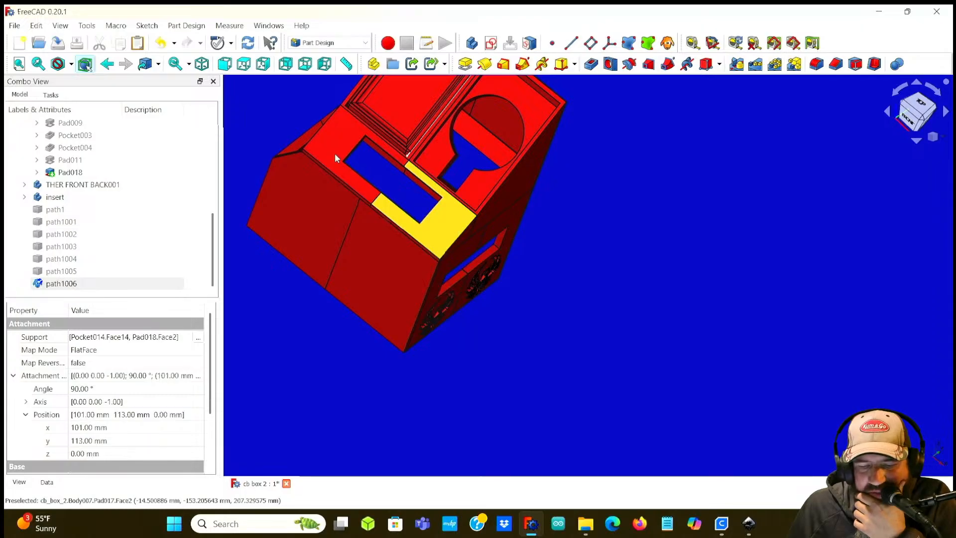
pyautogui.click(366, 174)
pyautogui.scroll(3, 367, 174)
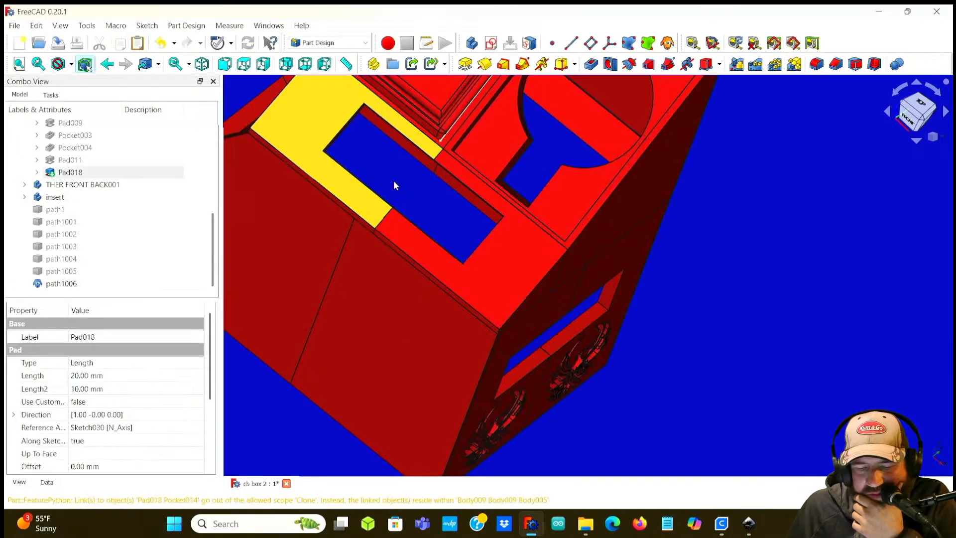
pyautogui.scroll(-2, 381, 178)
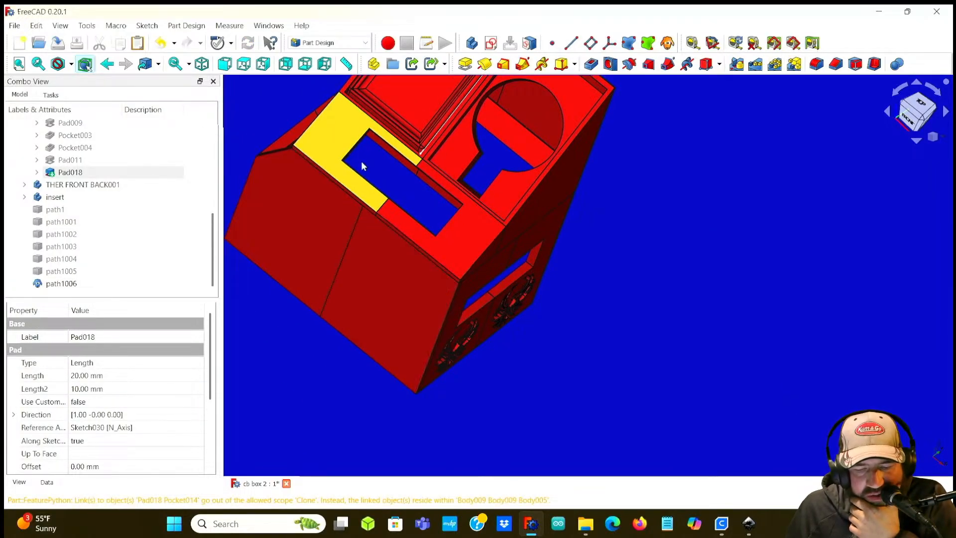
pyautogui.moveTo(375, 170); pyautogui.dragTo(285, 144, button='middle')
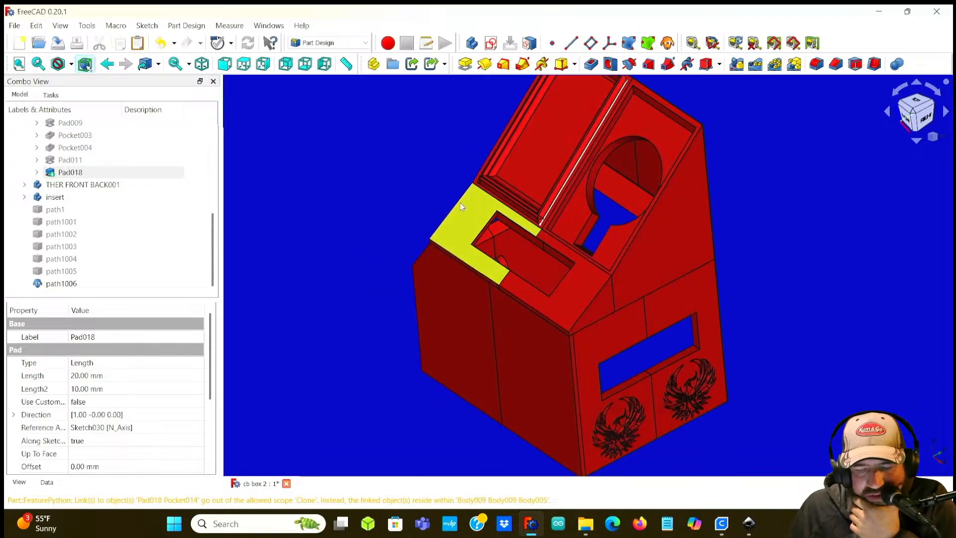
pyautogui.moveTo(458, 250); pyautogui.dragTo(422, 128, button='middle')
pyautogui.scroll(1, 423, 128)
pyautogui.scroll(4, 484, 128)
pyautogui.moveTo(481, 126); pyautogui.dragTo(476, 231, button='middle')
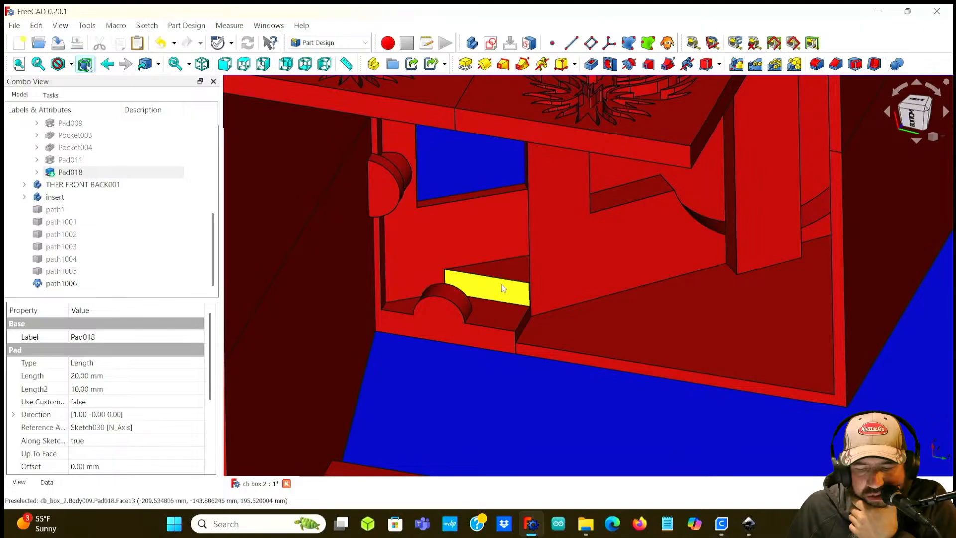
pyautogui.scroll(-4, 431, 170)
pyautogui.moveTo(429, 175); pyautogui.dragTo(625, 304, button='middle')
pyautogui.moveTo(328, 223); pyautogui.dragTo(398, 276, button='middle')
pyautogui.scroll(-2, 660, 235)
pyautogui.moveTo(605, 235); pyautogui.dragTo(569, 271, button='middle')
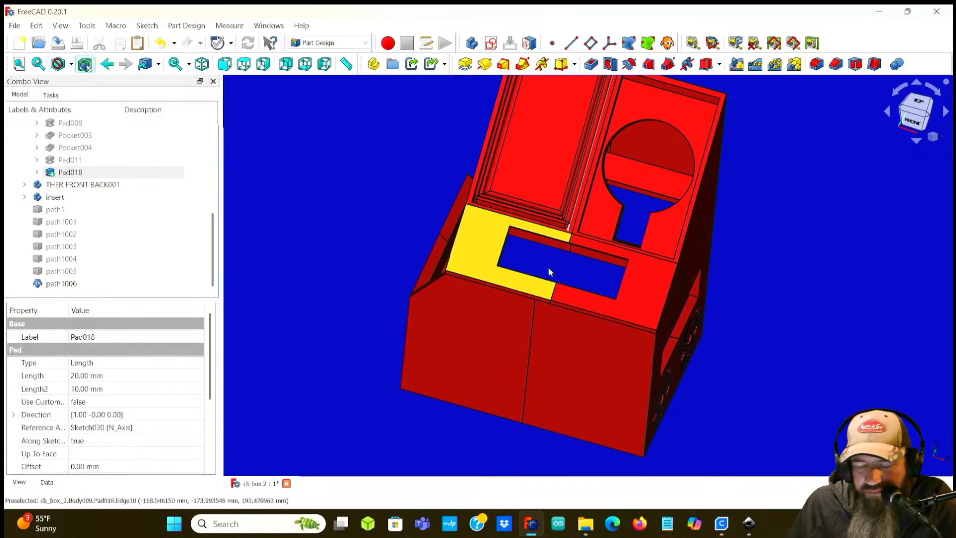
# Step: Orbit around the whole box to inspect the engraved sides and front, then select path1 in the model tree
pyautogui.moveTo(745, 293); pyautogui.dragTo(778, 351, button='middle')
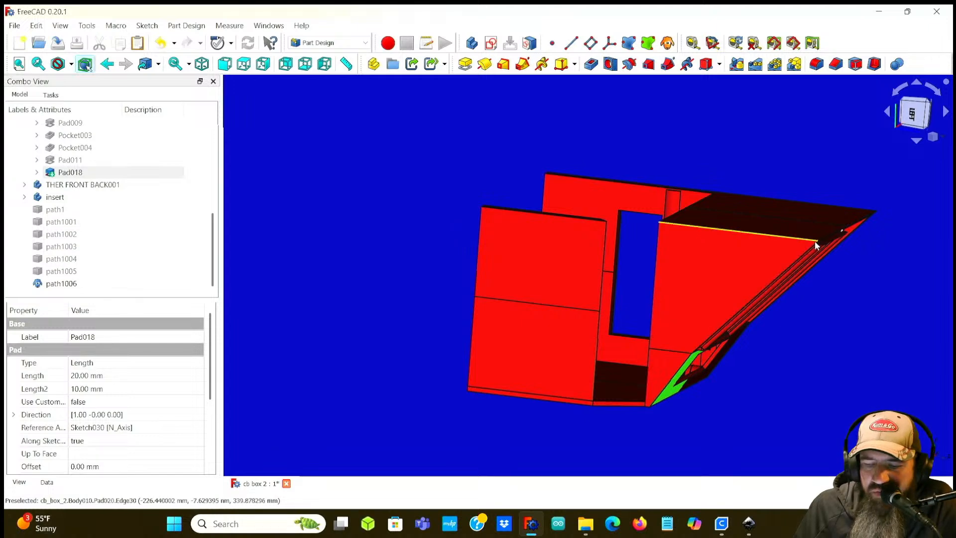
pyautogui.moveTo(921, 359); pyautogui.dragTo(446, 248, button='middle')
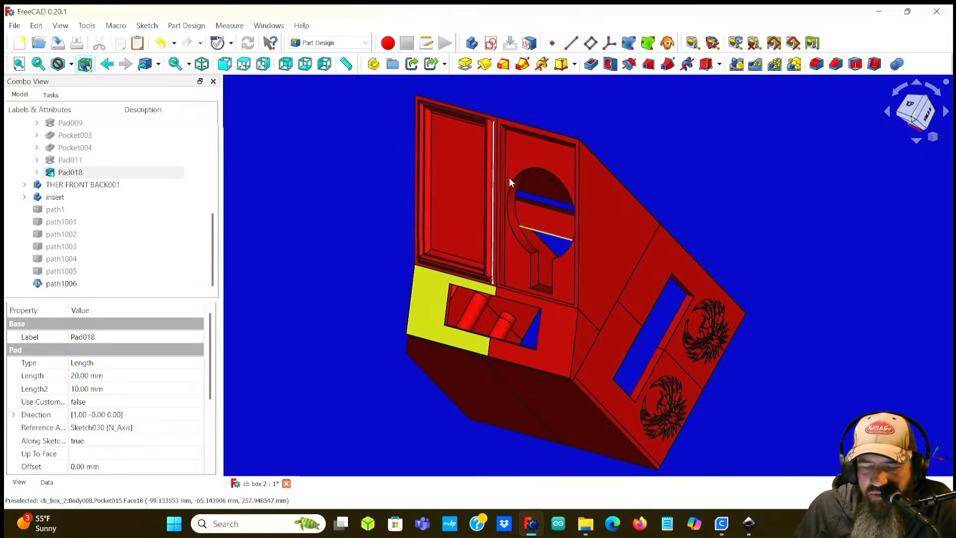
pyautogui.moveTo(335, 171); pyautogui.dragTo(543, 185, button='middle')
pyautogui.moveTo(609, 220); pyautogui.dragTo(531, 349, button='middle')
pyautogui.scroll(1, 553, 143)
pyautogui.moveTo(521, 162); pyautogui.dragTo(601, 227, button='middle')
pyautogui.moveTo(498, 176); pyautogui.dragTo(387, 135, button='middle')
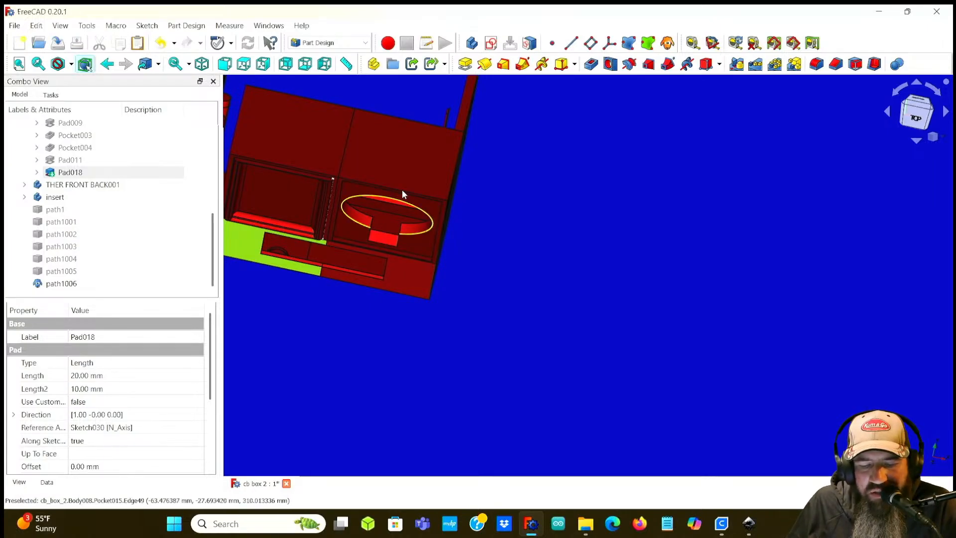
pyautogui.moveTo(511, 247); pyautogui.dragTo(409, 214, button='middle')
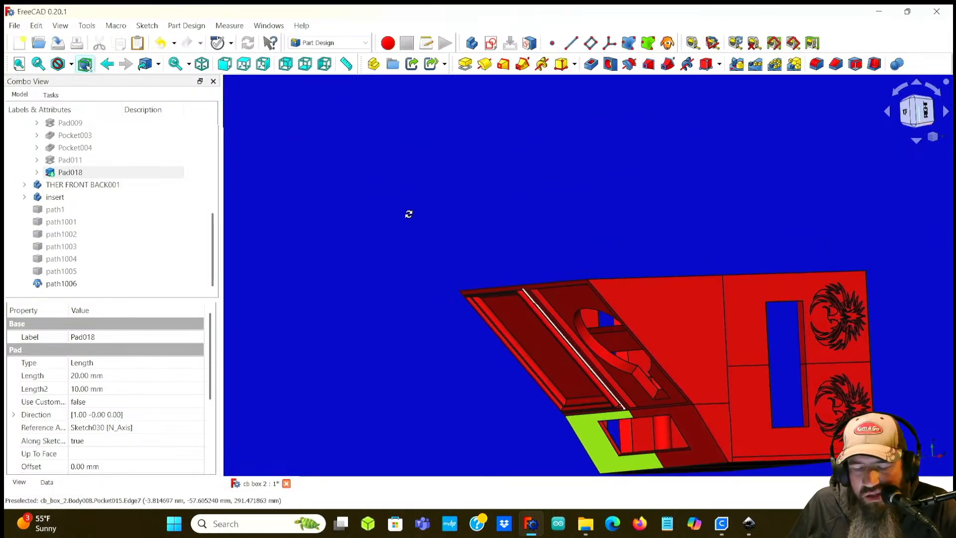
pyautogui.moveTo(497, 272); pyautogui.dragTo(650, 166, button='middle')
pyautogui.moveTo(698, 313); pyautogui.dragTo(690, 190, button='middle')
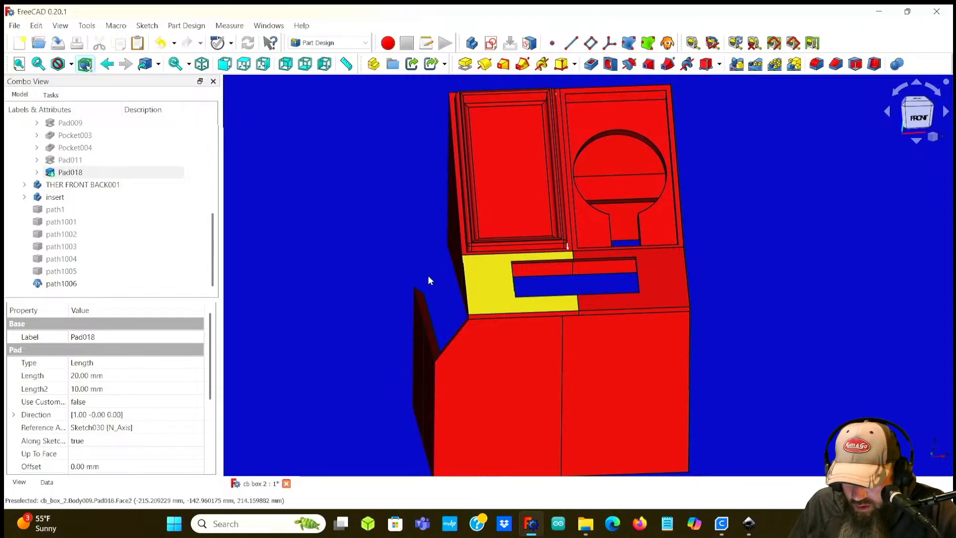
pyautogui.scroll(3, 478, 293)
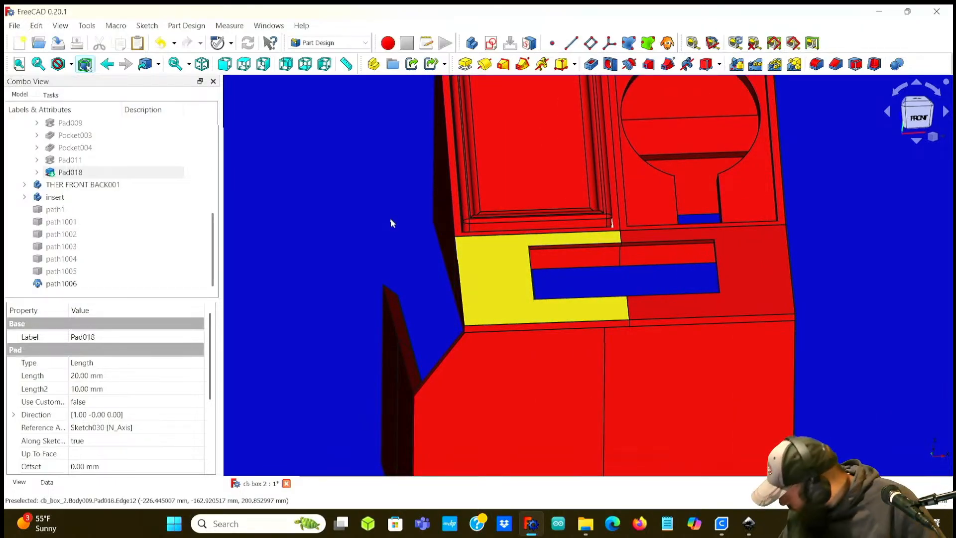
pyautogui.scroll(-2, 390, 223)
pyautogui.scroll(-2, 357, 208)
pyautogui.moveTo(357, 208); pyautogui.dragTo(391, 200, button='middle')
pyautogui.moveTo(689, 233); pyautogui.dragTo(657, 243, button='middle')
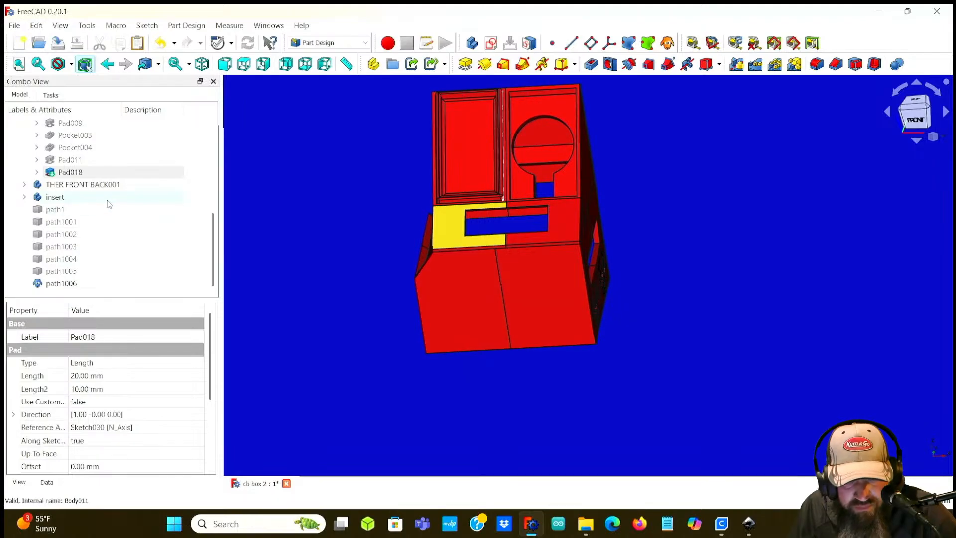
pyautogui.click(72, 209)
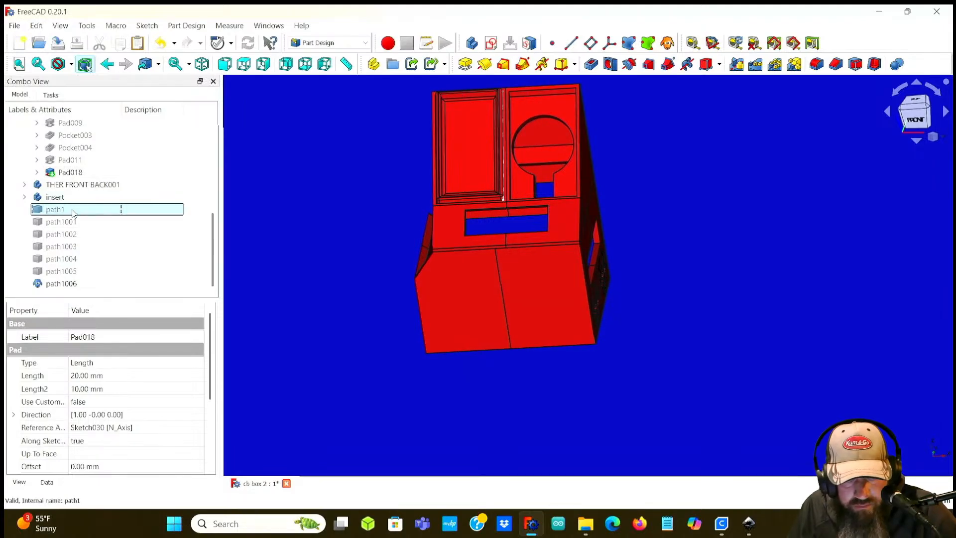
# Step: Delete the imported paths path1 through path1005 from the model tree, confirming despite the clone dependency warning
pyautogui.keyDown('shift'); pyautogui.click(75, 270); pyautogui.keyUp('shift')
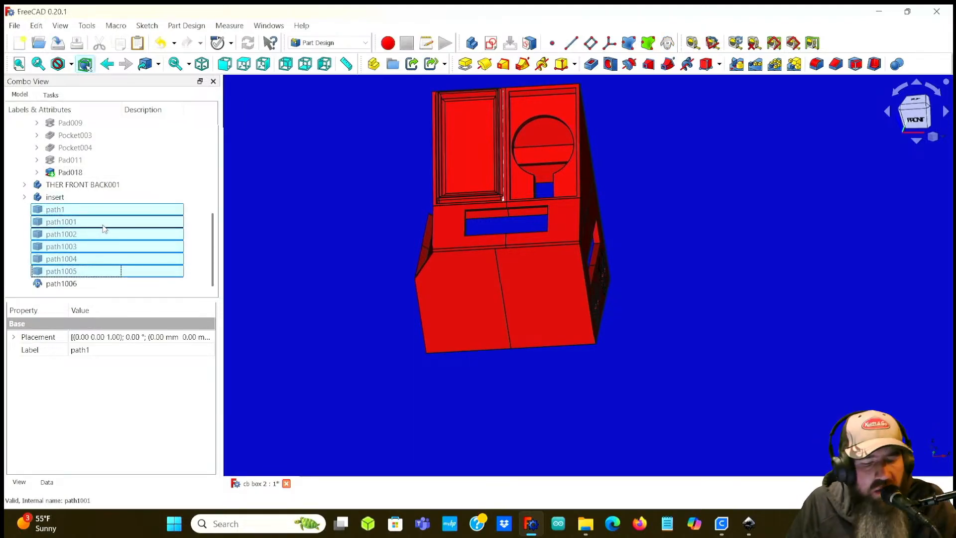
pyautogui.press('Delete')
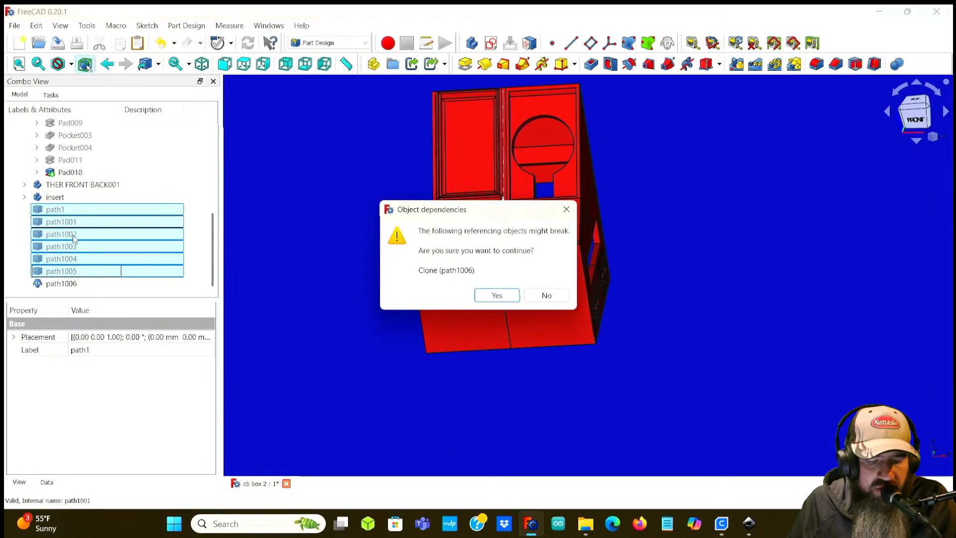
pyautogui.click(497, 295)
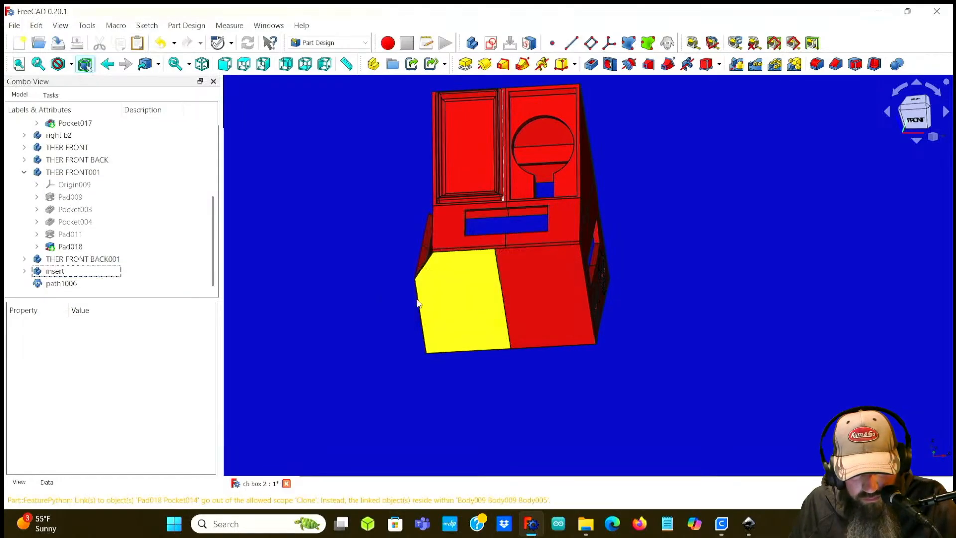
# Step: Delete the path1006 clone from the model tree
pyautogui.click(117, 283)
pyautogui.moveTo(688, 313); pyautogui.dragTo(604, 277, button='middle')
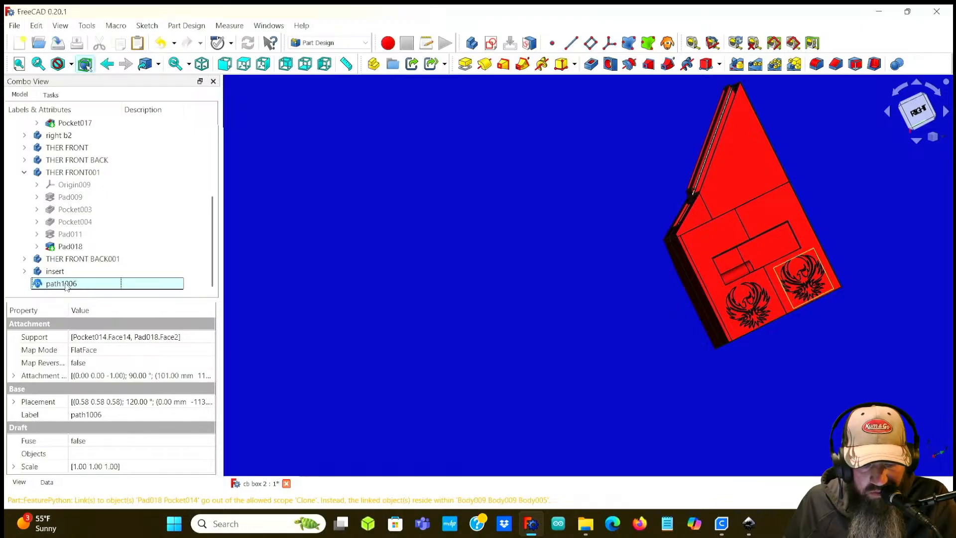
pyautogui.press('Delete')
# Step: Orbit and zoom around the box to inspect the engraved phoenix logos on the side panel
pyautogui.moveTo(492, 256); pyautogui.dragTo(559, 246, button='middle')
pyautogui.scroll(5, 687, 341)
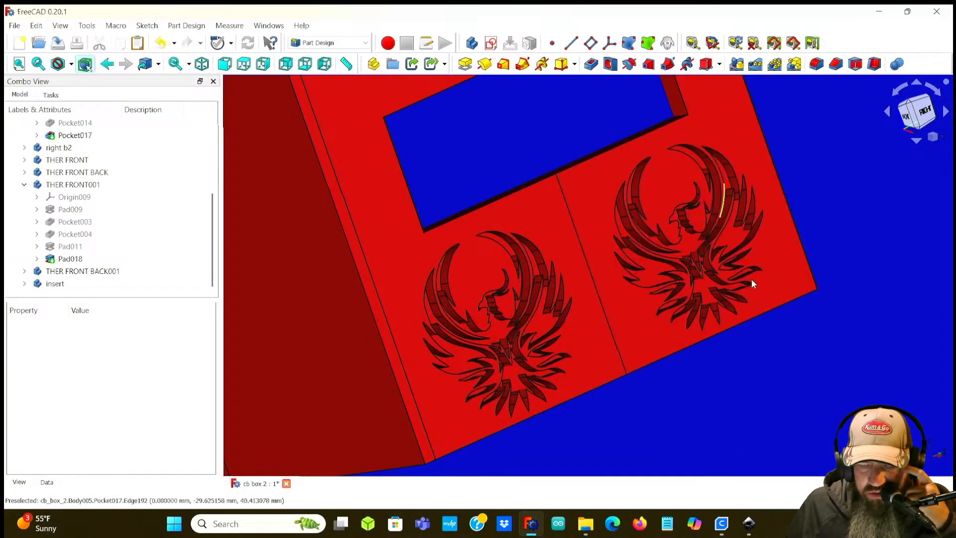
pyautogui.scroll(-8, 607, 294)
pyautogui.moveTo(323, 262); pyautogui.dragTo(342, 275, button='middle')
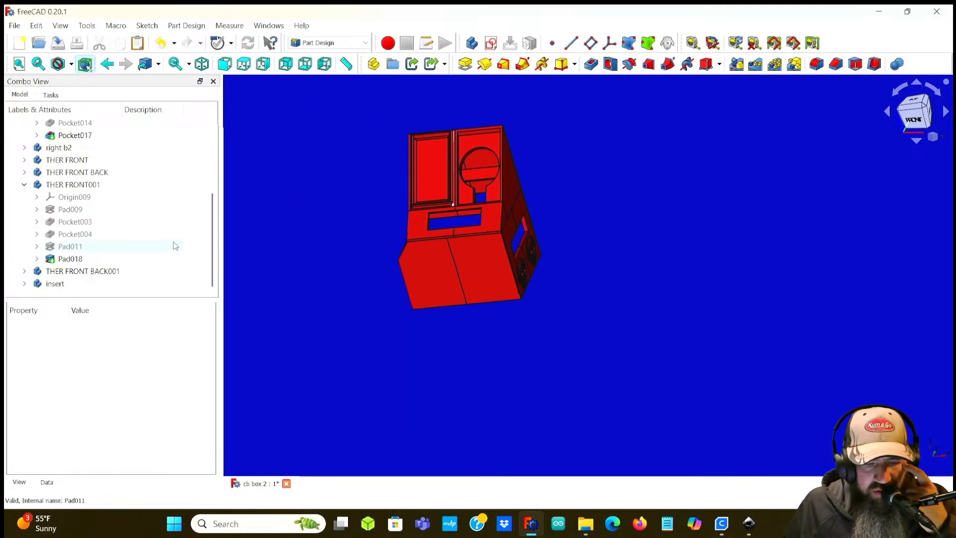
pyautogui.moveTo(352, 232); pyautogui.dragTo(376, 245, button='middle')
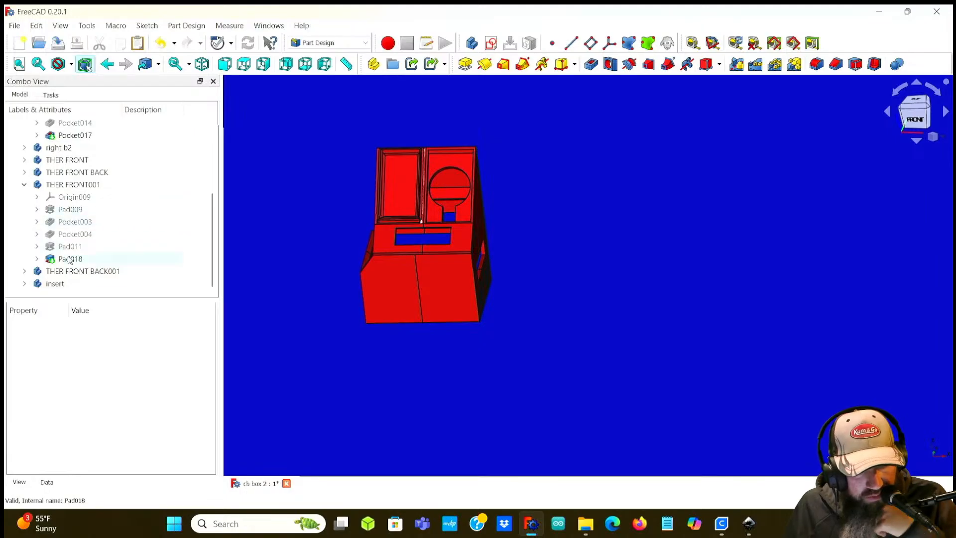
# Step: Start importing a file into the active document
pyautogui.click(14, 26)
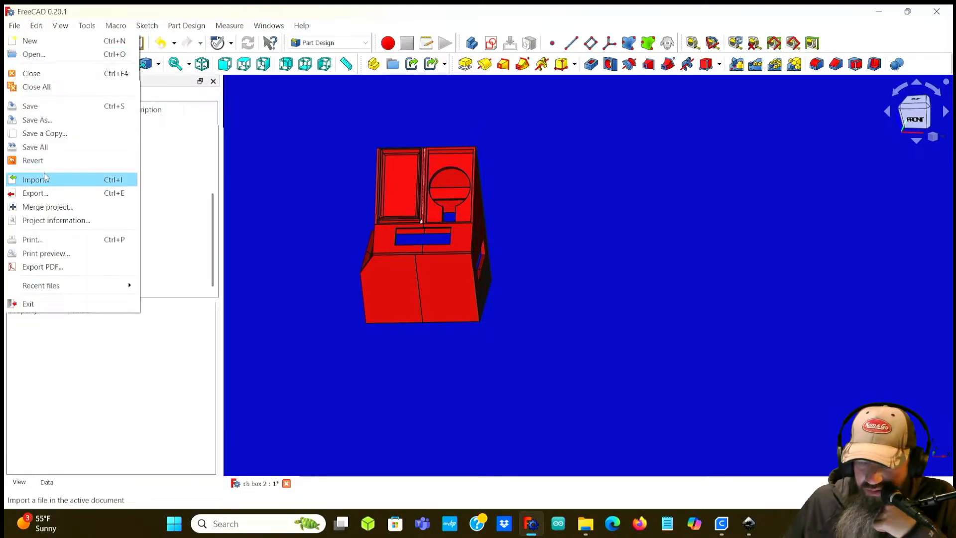
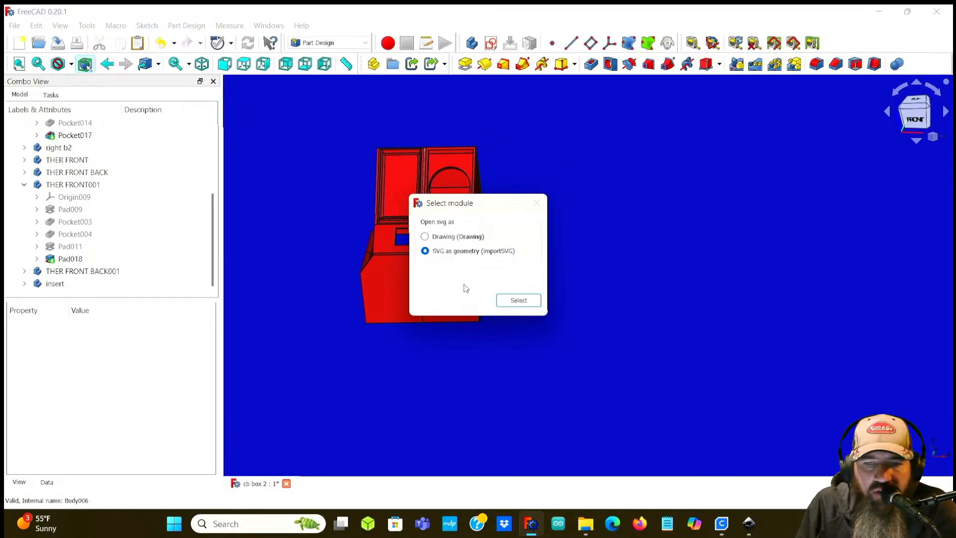
# Step: Import the SVG as geometry and zoom toward the imported phoenix logo beside the box
pyautogui.click(518, 300)
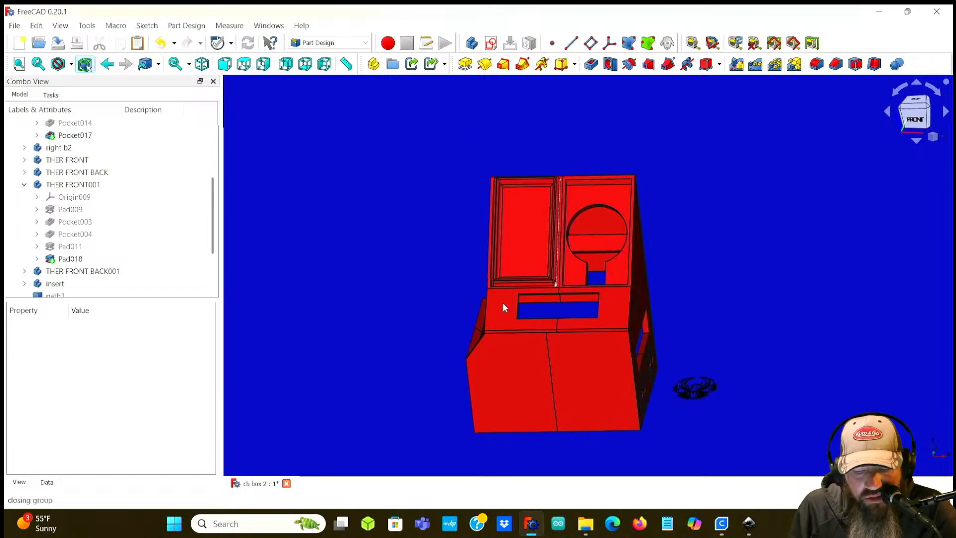
pyautogui.scroll(5, 647, 388)
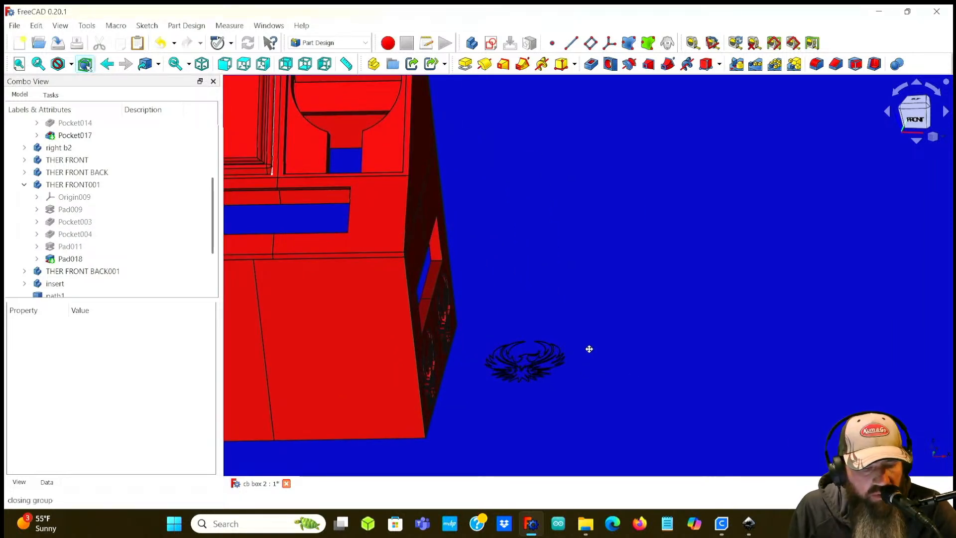
pyautogui.moveTo(585, 363); pyautogui.dragTo(597, 301, button='middle')
pyautogui.scroll(1, 110, 227)
pyautogui.scroll(-2, 109, 227)
pyautogui.scroll(-1, 108, 228)
# Step: Select path1 through path1005 and, in the Draft workbench, make a uniform scaled clone of them at factor 1.00
pyautogui.click(85, 222)
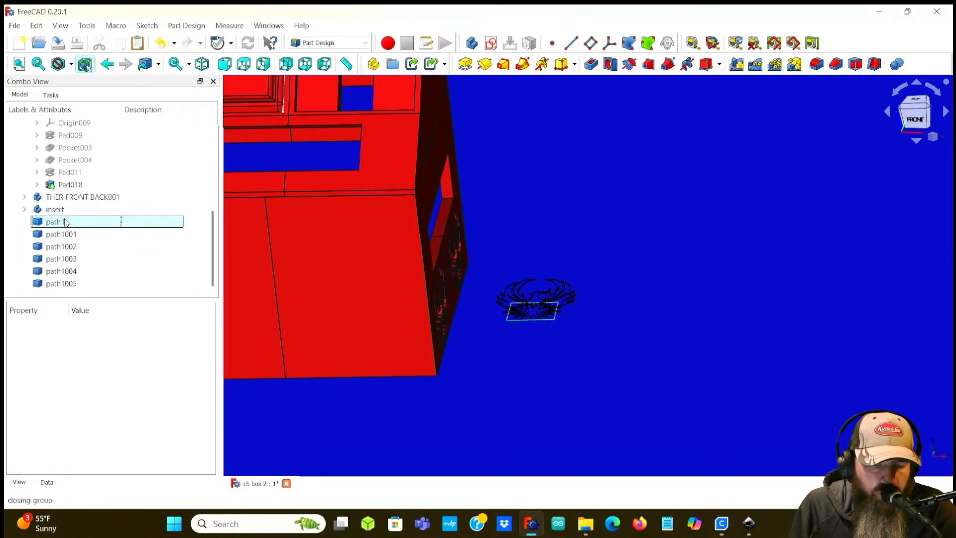
pyautogui.keyDown('shift'); pyautogui.click(77, 283); pyautogui.keyUp('shift')
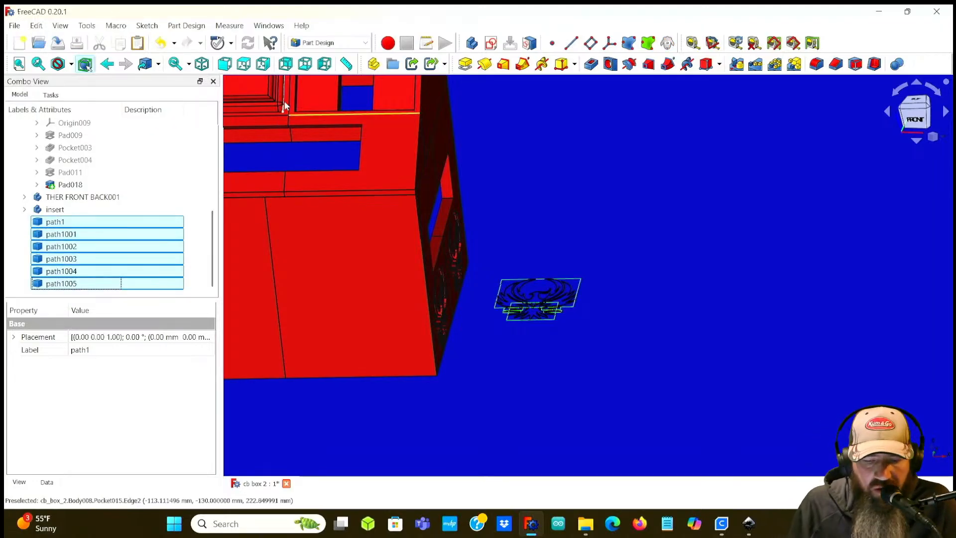
pyautogui.click(329, 43)
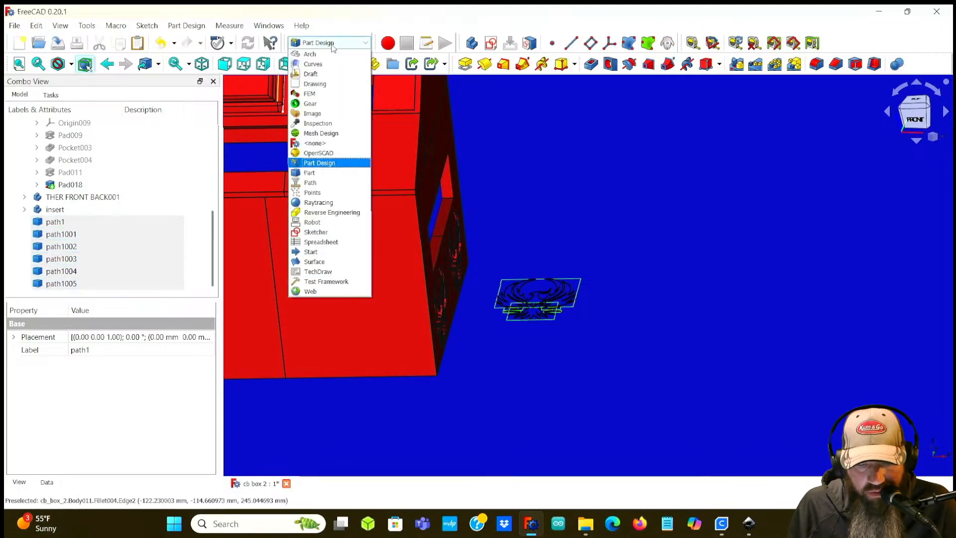
pyautogui.click(318, 75)
pyautogui.scroll(-1, 119, 282)
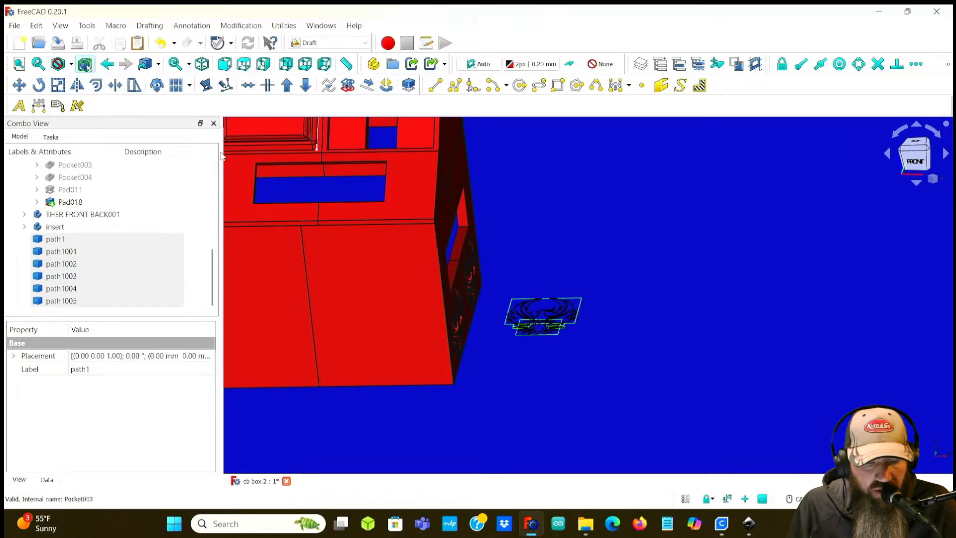
pyautogui.click(58, 86)
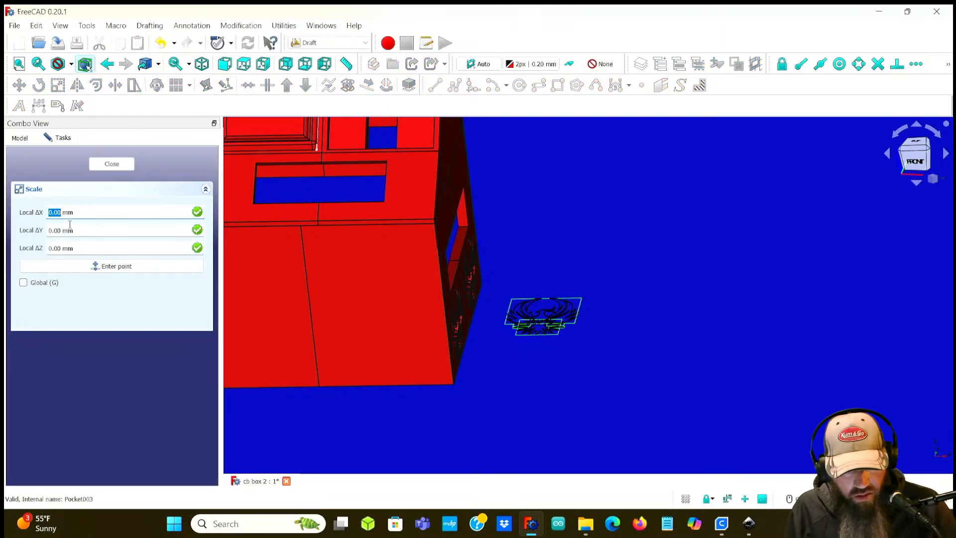
pyautogui.click(57, 271)
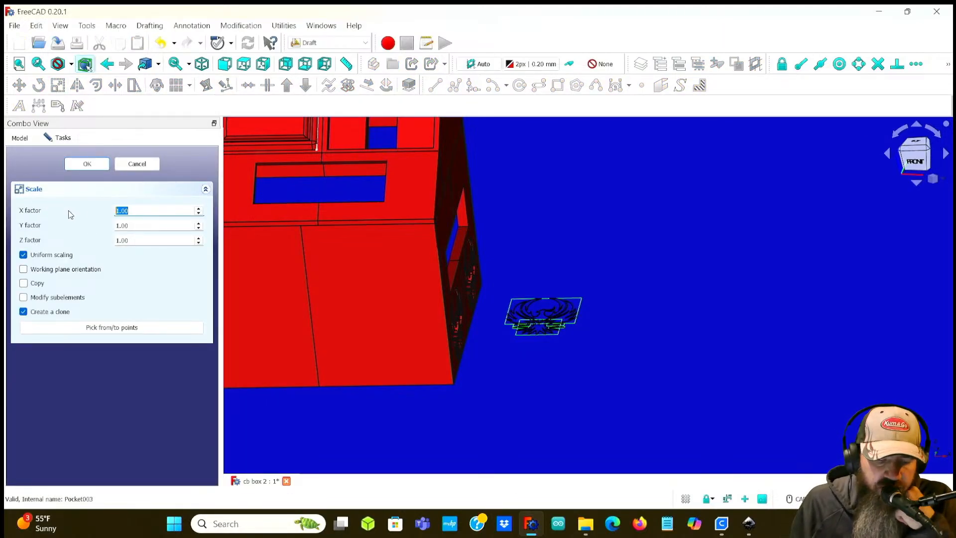
pyautogui.click(88, 164)
# Step: Select the path1006 clone and convert it into a sketch
pyautogui.click(67, 300)
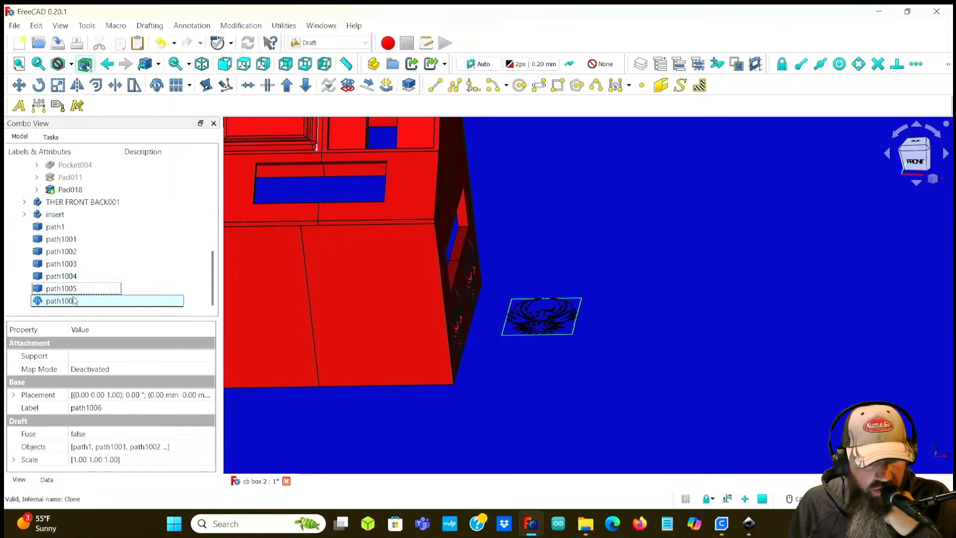
pyautogui.click(62, 288)
pyautogui.keyDown('shift'); pyautogui.click(73, 228); pyautogui.keyUp('shift')
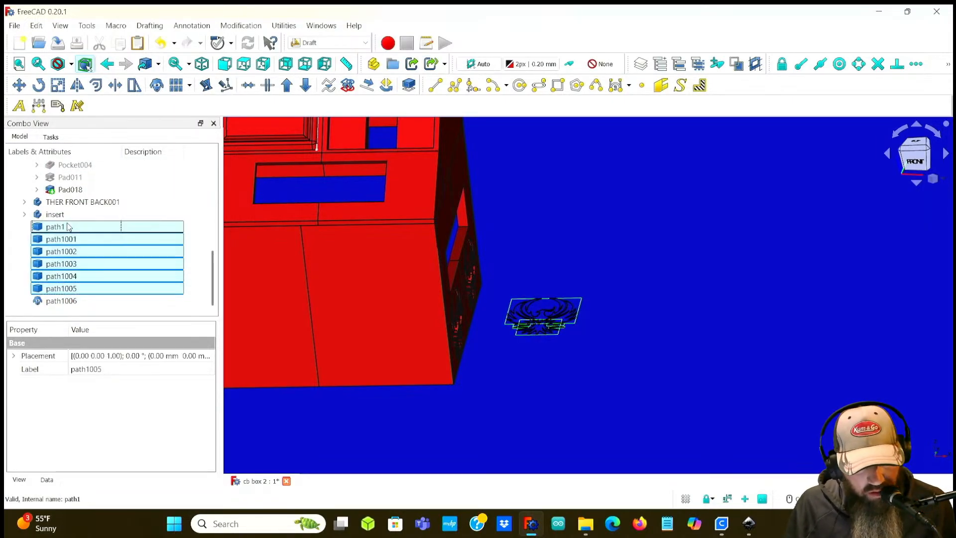
pyautogui.click(71, 301)
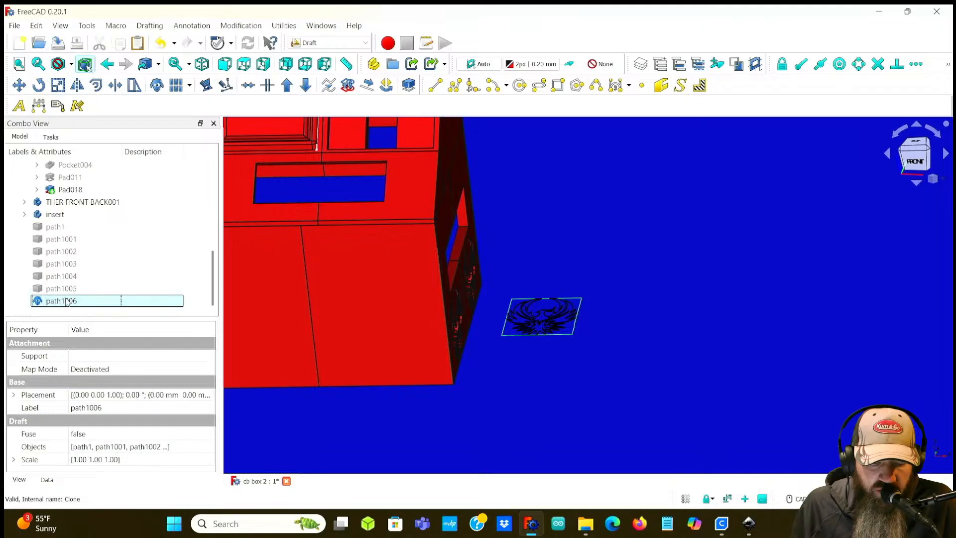
pyautogui.click(346, 86)
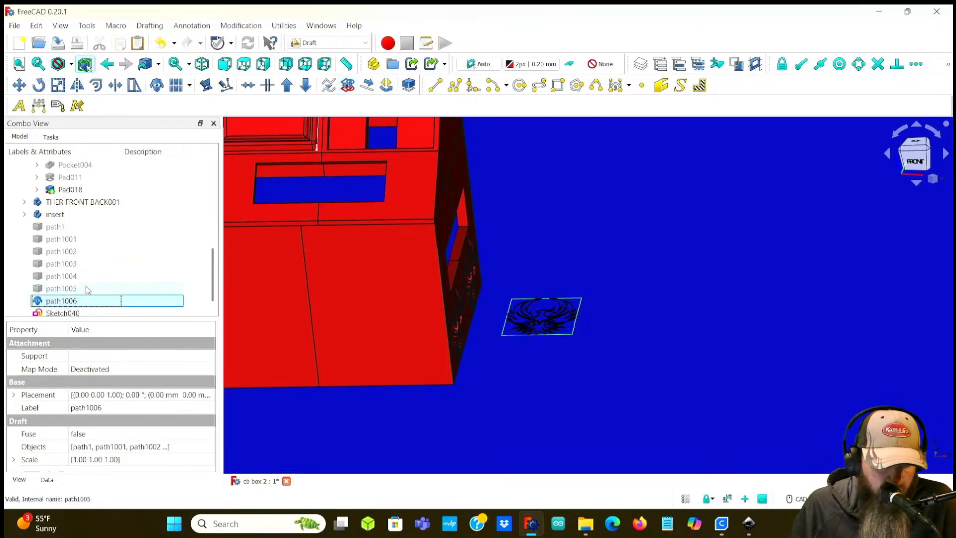
# Step: Attach Sketch040 to the outer face of one side panel using Plane face mode
pyautogui.scroll(1, 80, 293)
pyautogui.scroll(-1, 70, 301)
pyautogui.click(70, 300)
pyautogui.press('F2')
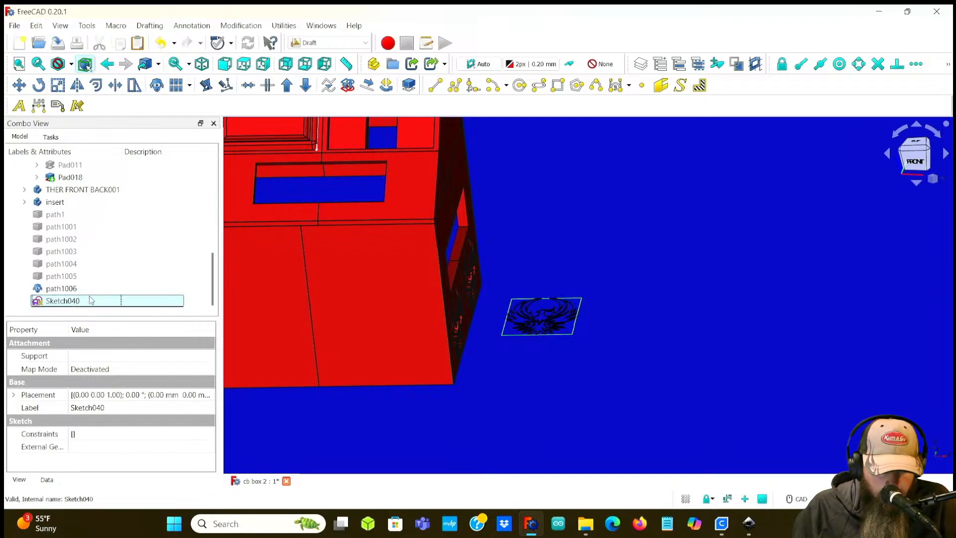
pyautogui.click(209, 370)
pyautogui.click(209, 370)
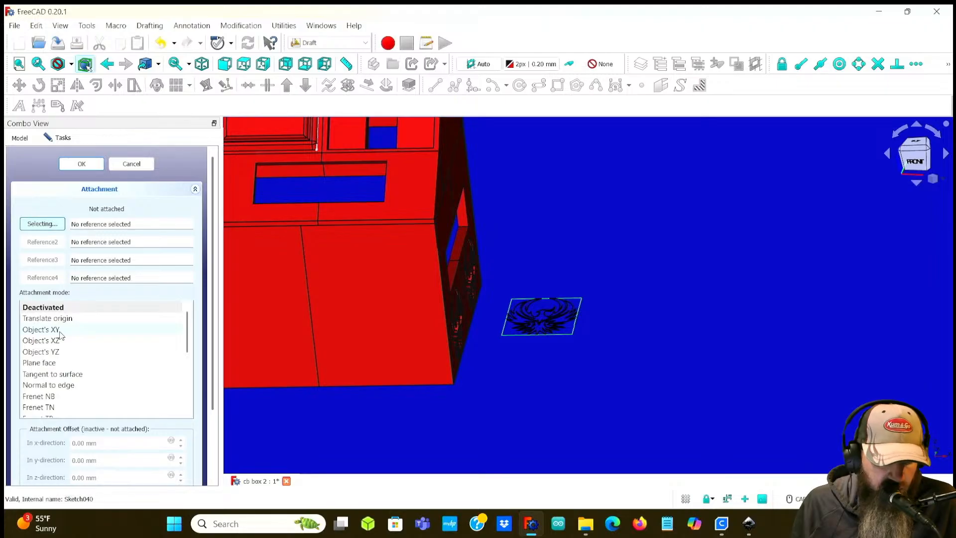
pyautogui.moveTo(60, 333)
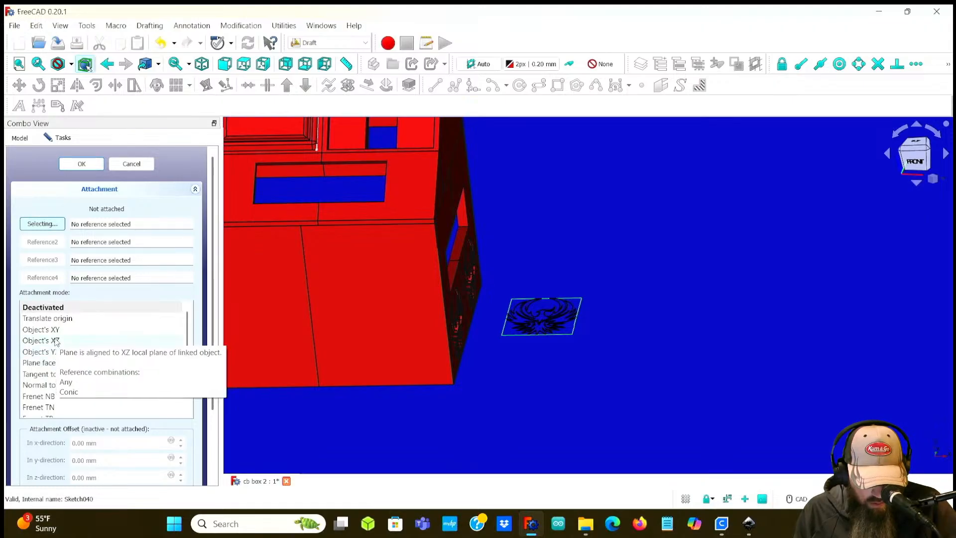
pyautogui.scroll(-6, 46, 369)
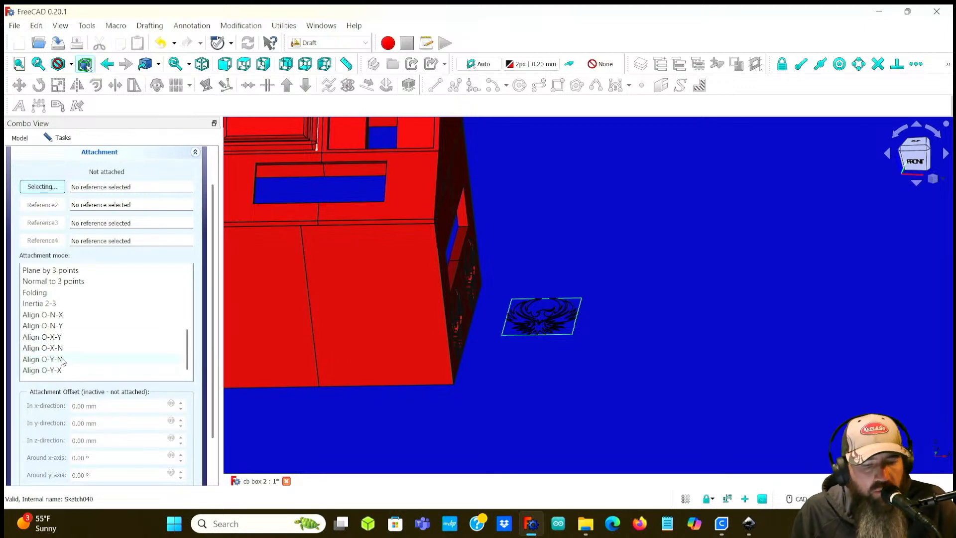
pyautogui.scroll(10, 61, 361)
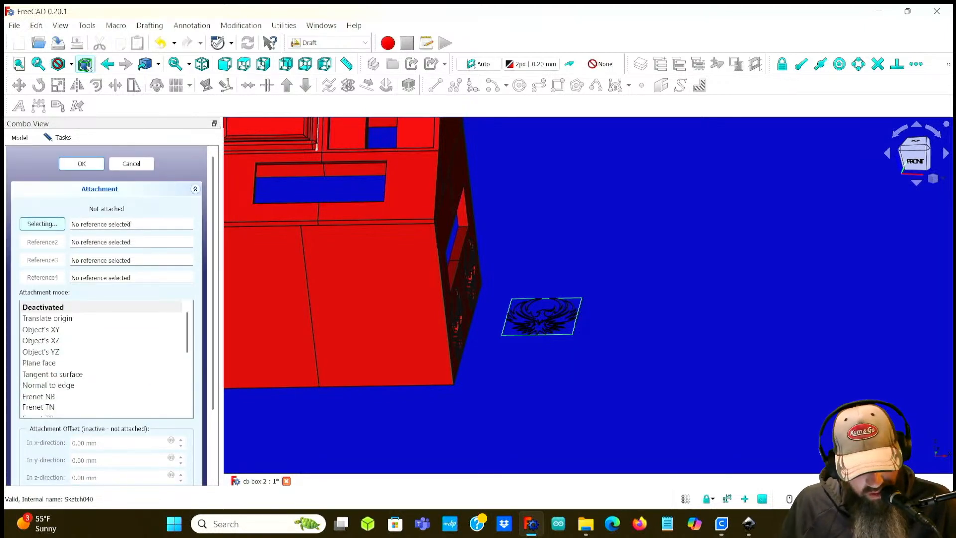
pyautogui.click(401, 207)
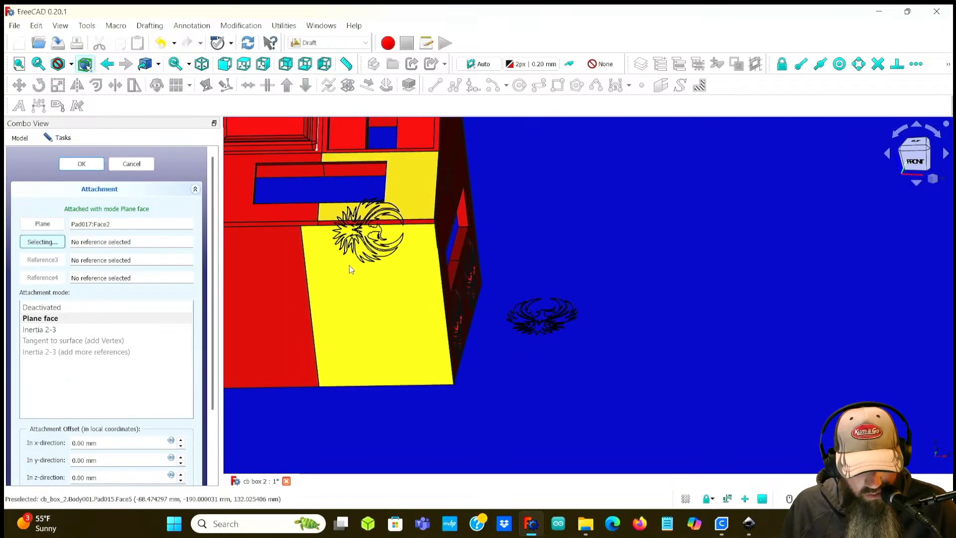
pyautogui.moveTo(397, 242)
pyautogui.mouseDown(button='middle')
pyautogui.moveTo(402, 198)
pyautogui.moveTo(480, 189)
pyautogui.moveTo(537, 215)
pyautogui.moveTo(489, 209)
pyautogui.moveTo(412, 237)
pyautogui.moveTo(398, 254)
pyautogui.mouseUp(button='middle')
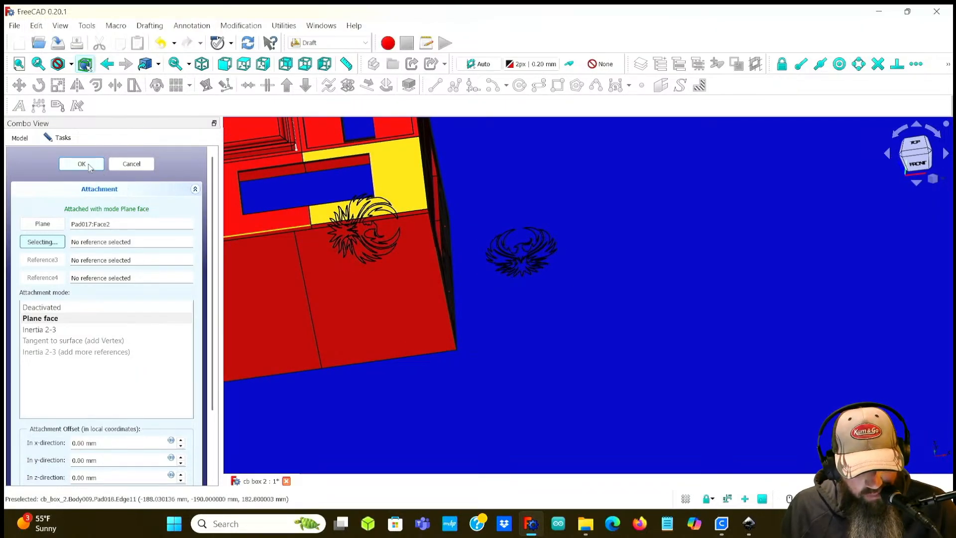
pyautogui.click(82, 164)
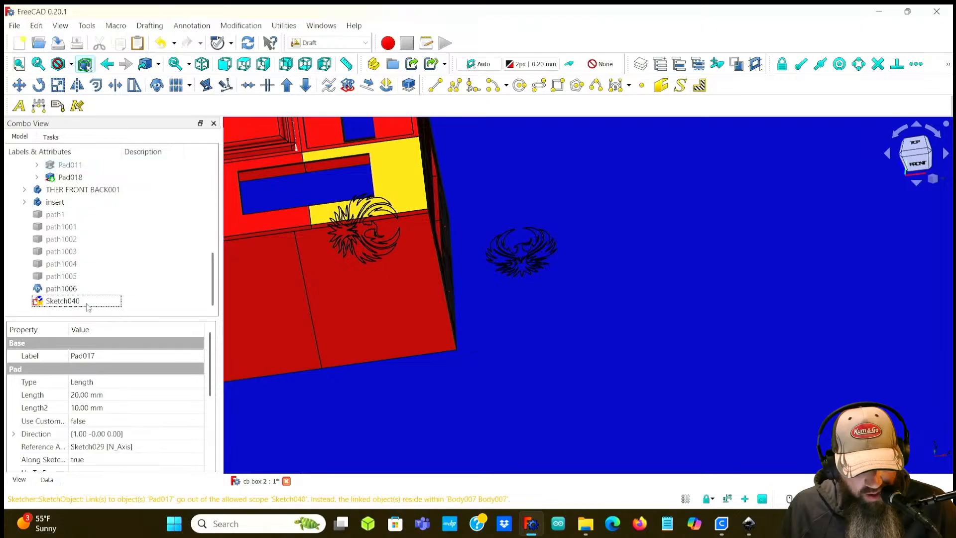
# Step: Convert the path1006 clone into a second sketch and select Sketch041
pyautogui.click(57, 291)
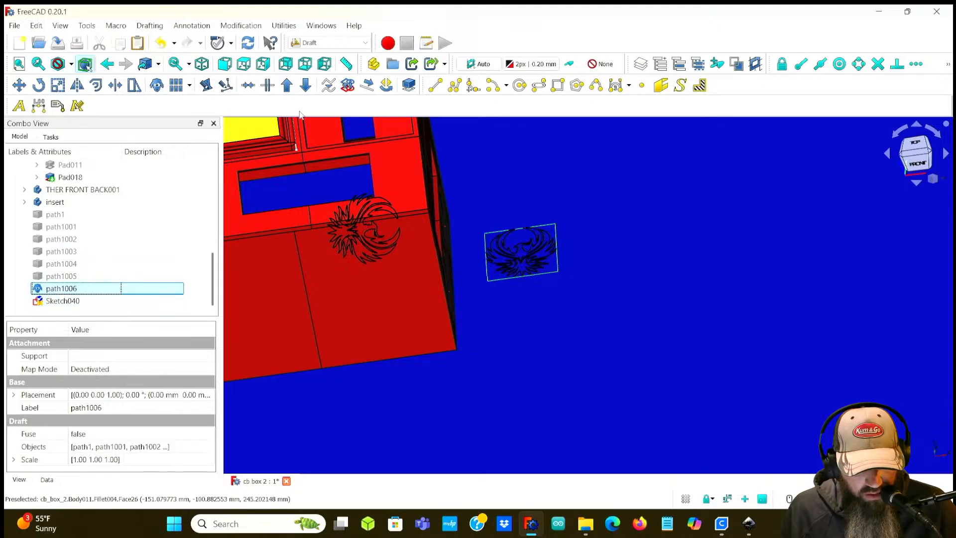
pyautogui.click(347, 86)
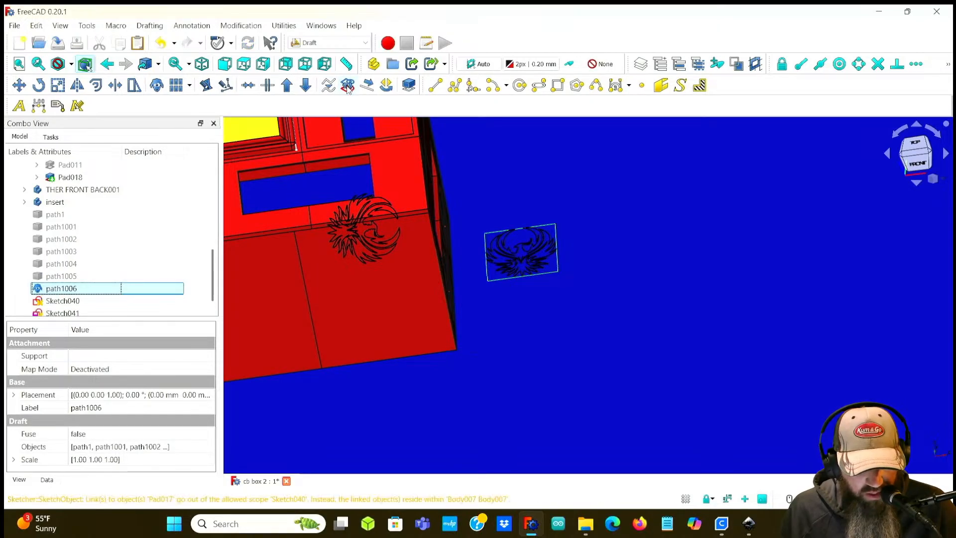
pyautogui.click(95, 301)
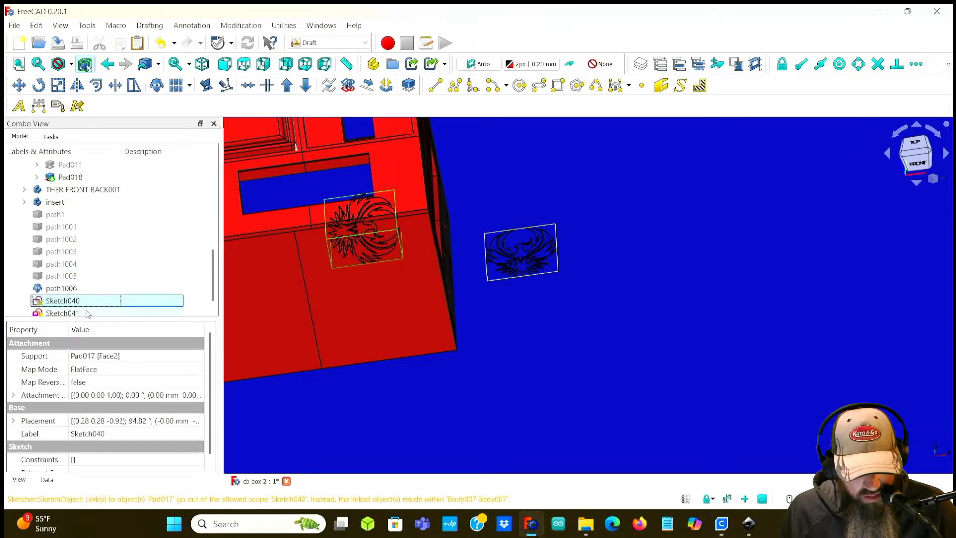
pyautogui.click(88, 313)
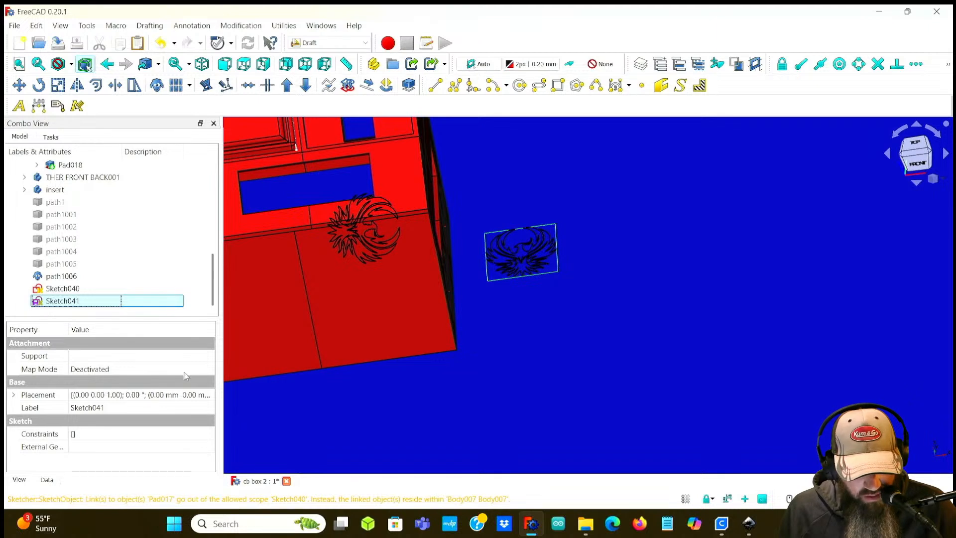
# Step: Attach Sketch041 to the face of the other side panel using Plane face mode
pyautogui.click(210, 371)
pyautogui.click(209, 369)
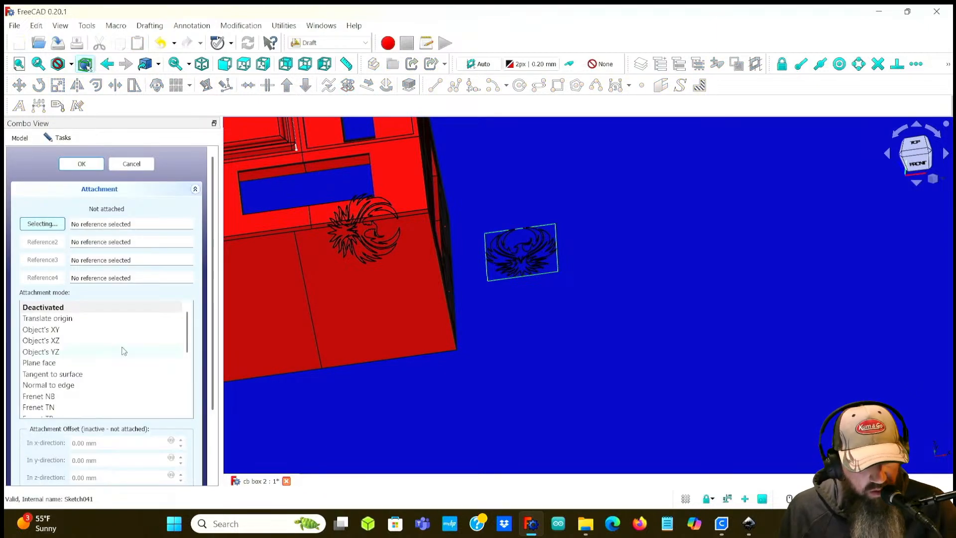
pyautogui.click(243, 222)
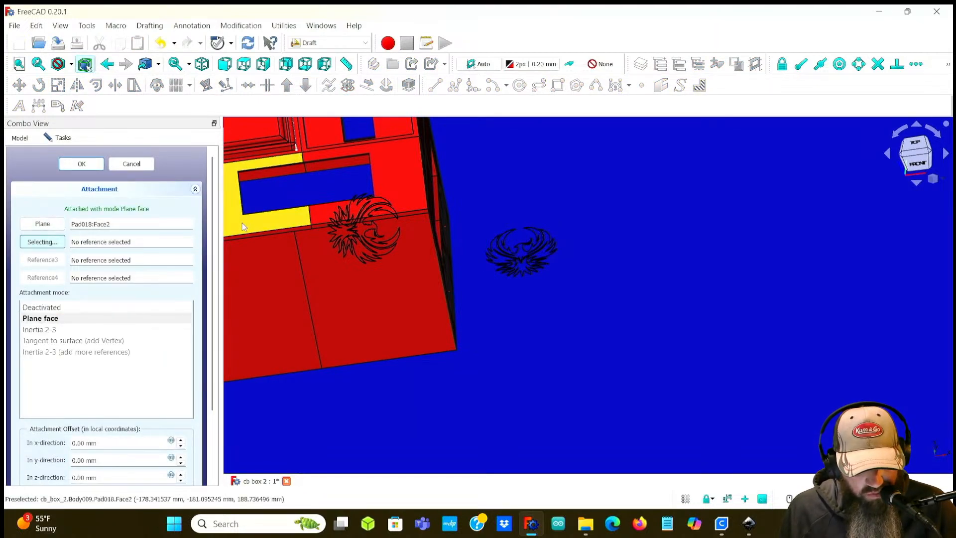
pyautogui.click(91, 167)
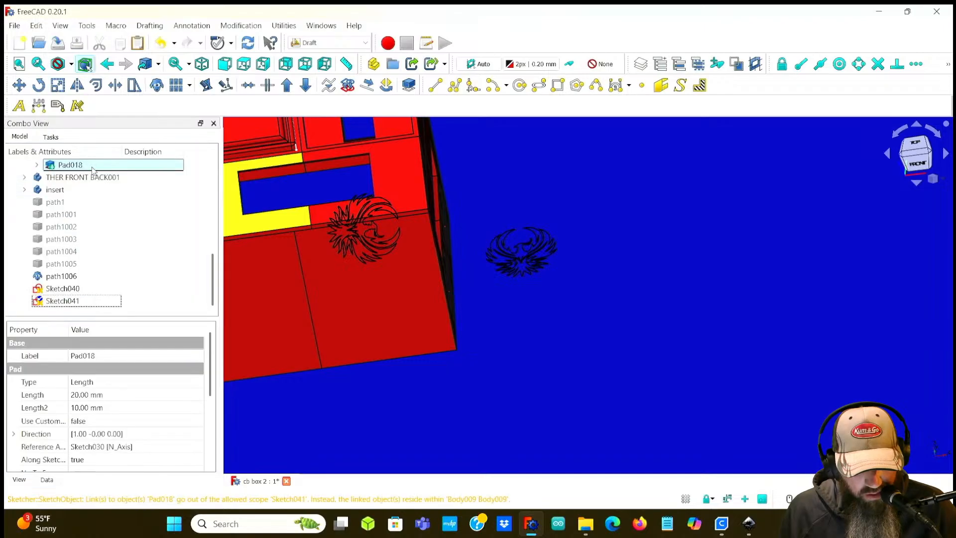
# Step: Orbit the view and select each logo sketch to examine their placement on the panels
pyautogui.scroll(-1, 284, 305)
pyautogui.middleClick(284, 306)
pyautogui.moveTo(561, 278); pyautogui.dragTo(419, 304, button='middle')
pyautogui.scroll(-2, 419, 304)
pyautogui.scroll(3, 465, 311)
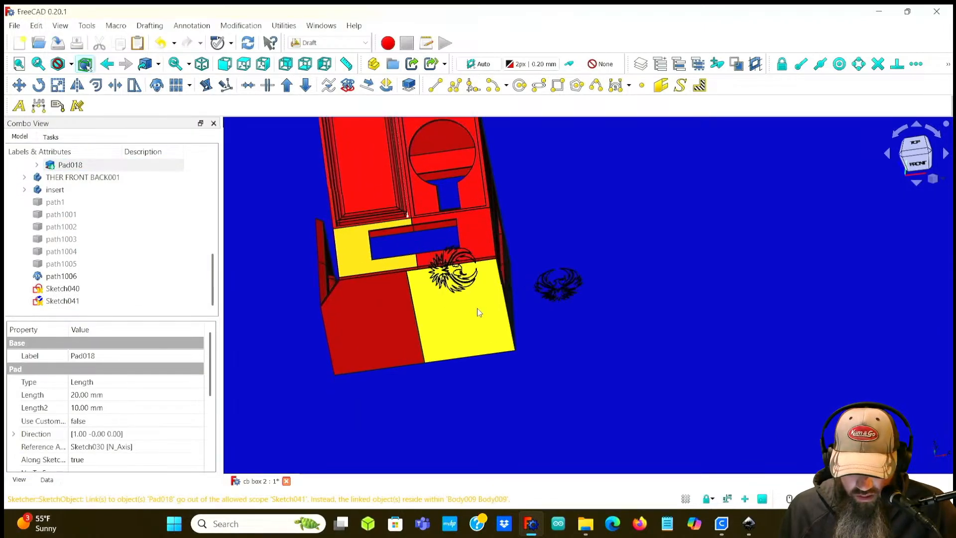
pyautogui.click(72, 301)
pyautogui.click(66, 290)
pyautogui.click(63, 302)
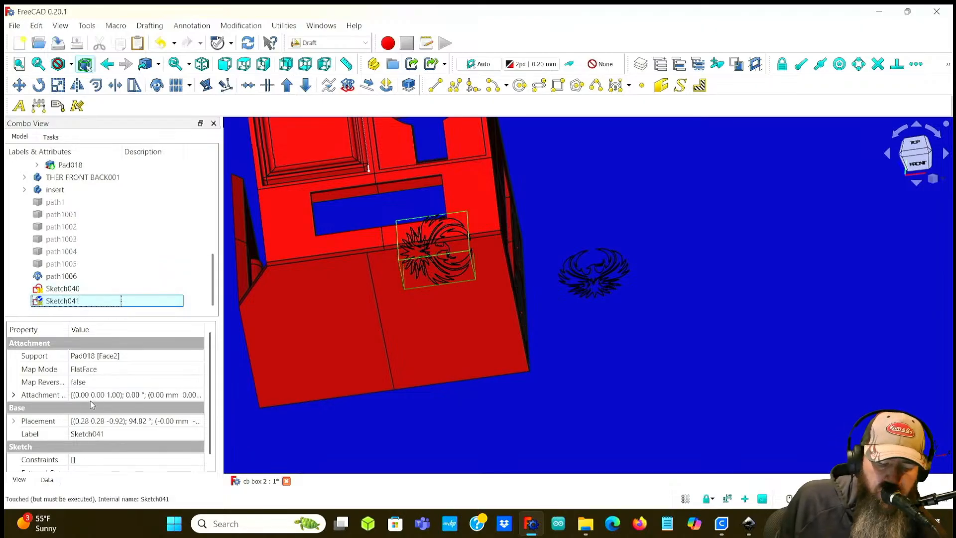
# Step: Rotate Sketch041's attachment offset by an angle of 90°
pyautogui.click(15, 395)
pyautogui.scroll(-2, 20, 393)
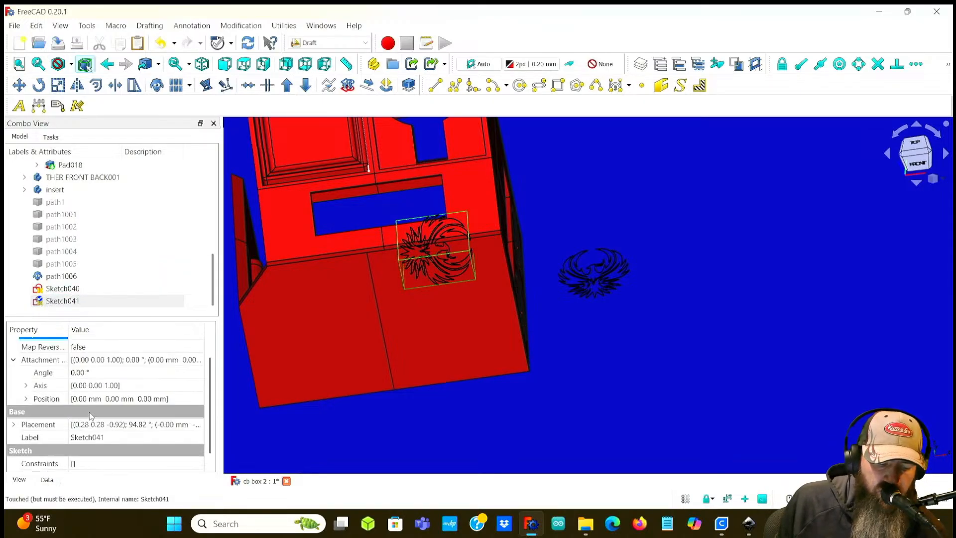
pyautogui.click(27, 387)
pyautogui.click(84, 399)
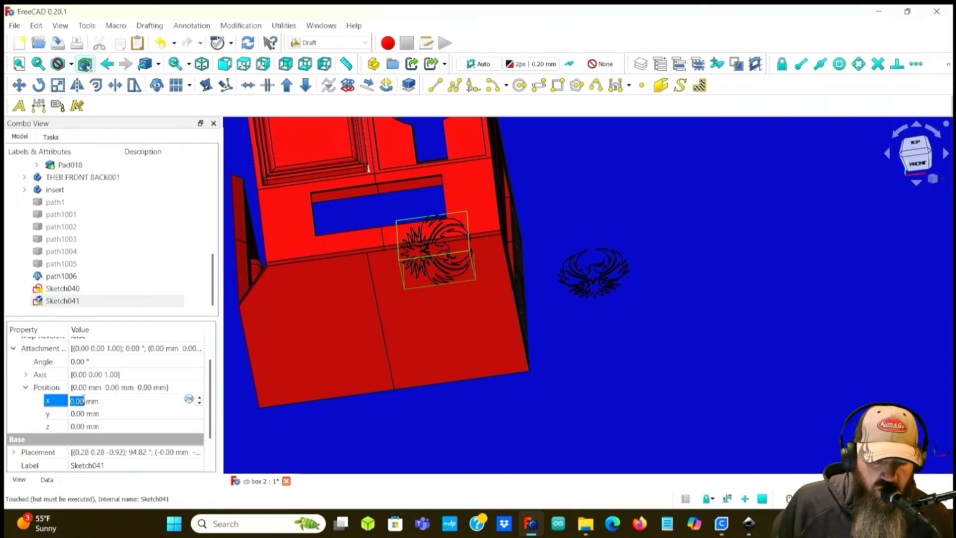
pyautogui.scroll(-2, 84, 400)
pyautogui.scroll(1, 85, 400)
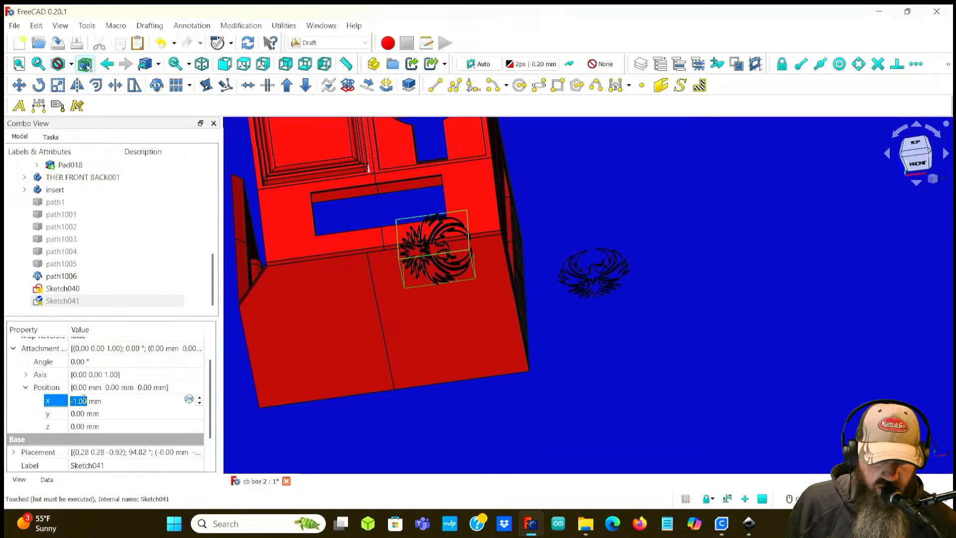
pyautogui.scroll(1, 84, 400)
pyautogui.click(80, 412)
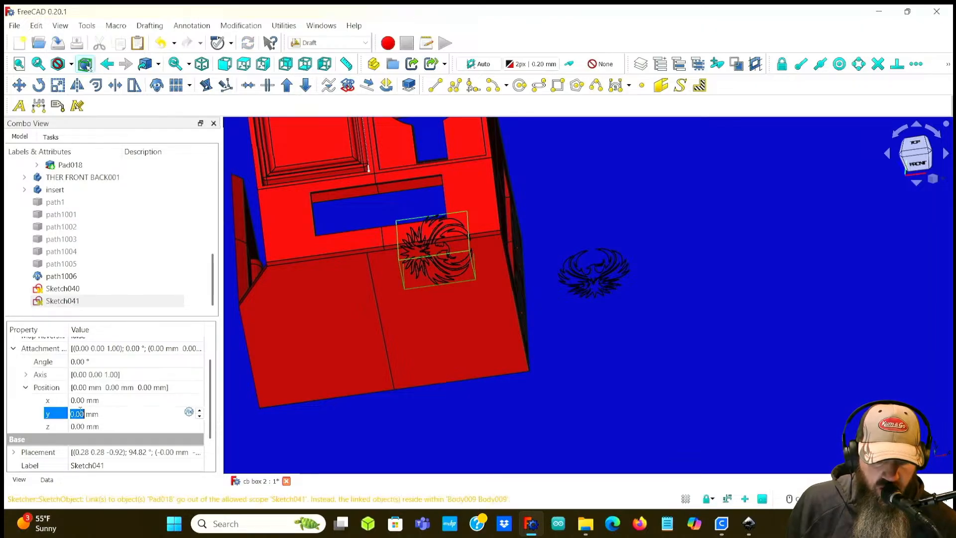
pyautogui.click(26, 374)
pyautogui.click(81, 414)
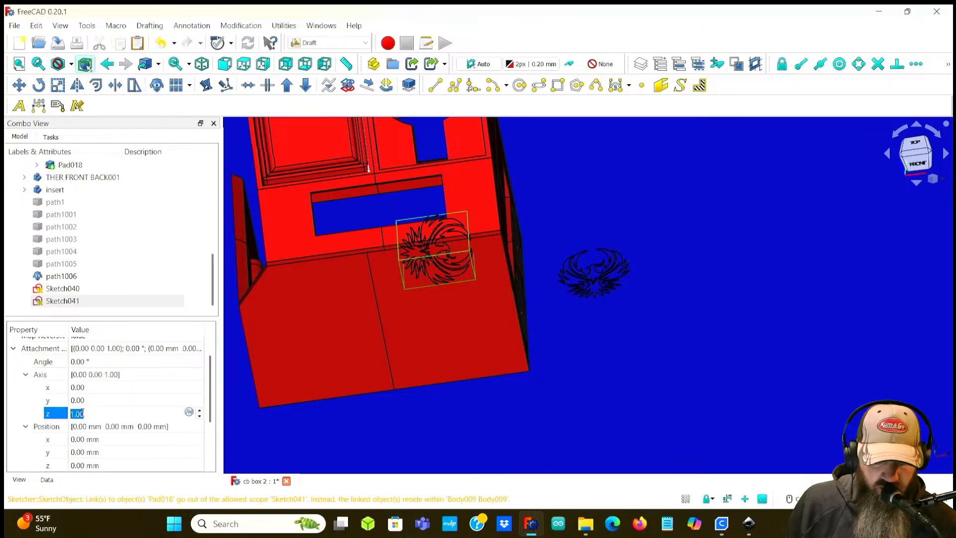
pyautogui.click(27, 374)
pyautogui.click(81, 362)
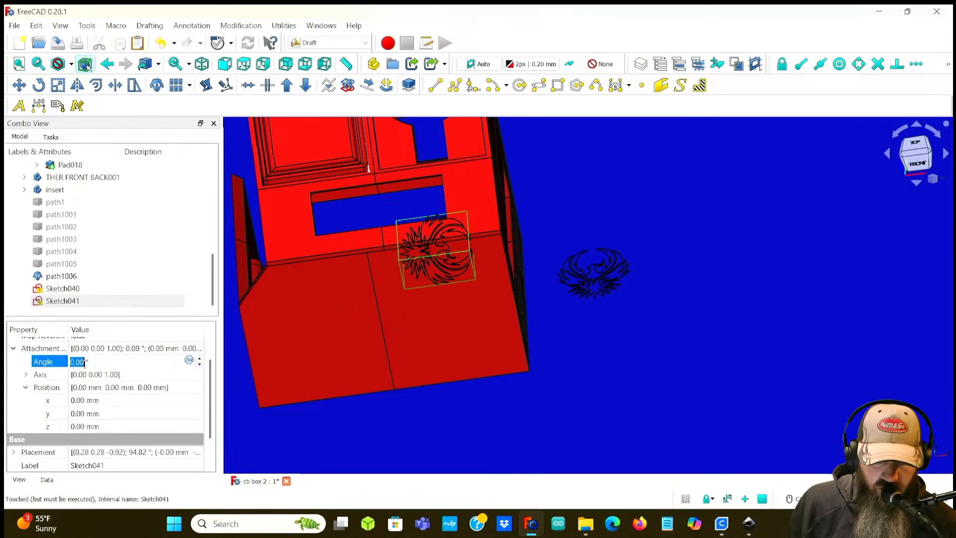
pyautogui.write('90')
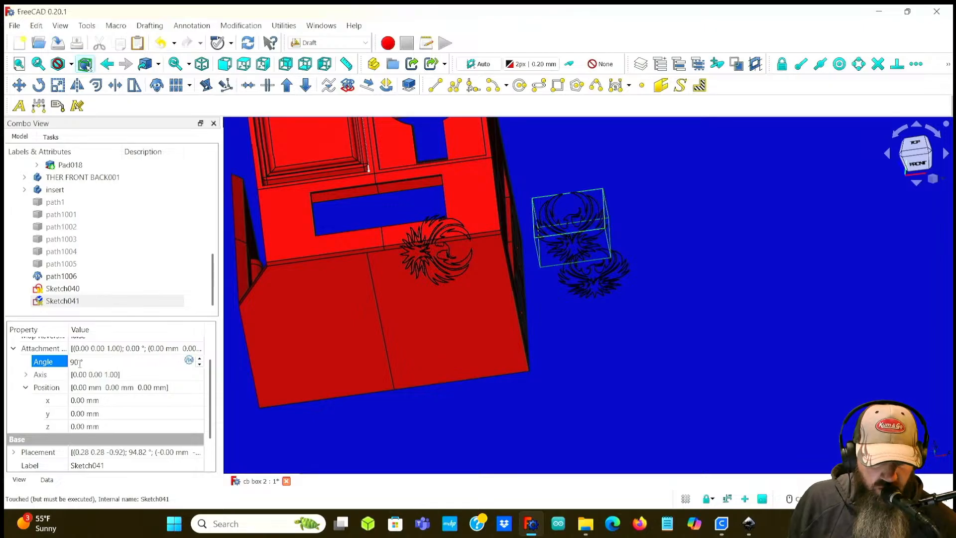
pyautogui.press('Return')
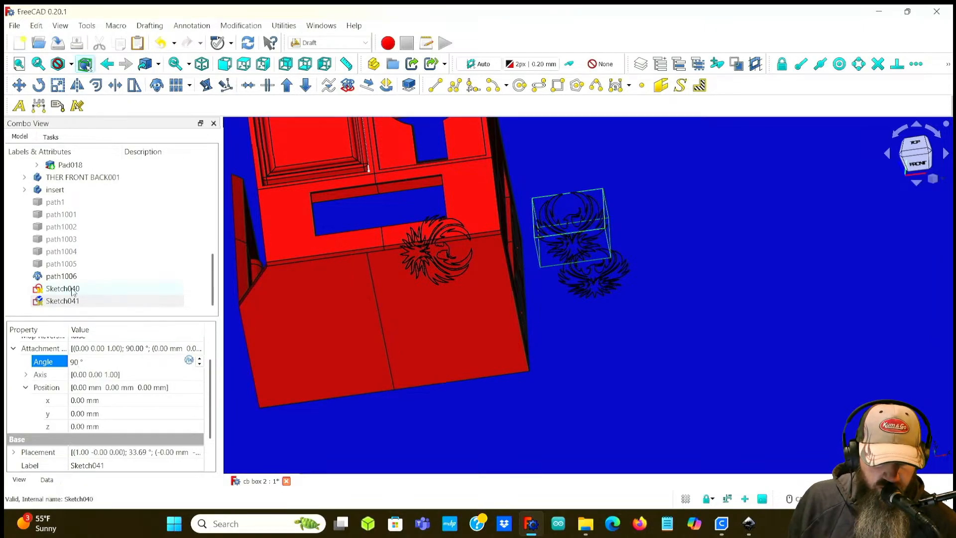
# Step: Select Sketch040 and set its attachment offset angle to 90°
pyautogui.click(58, 291)
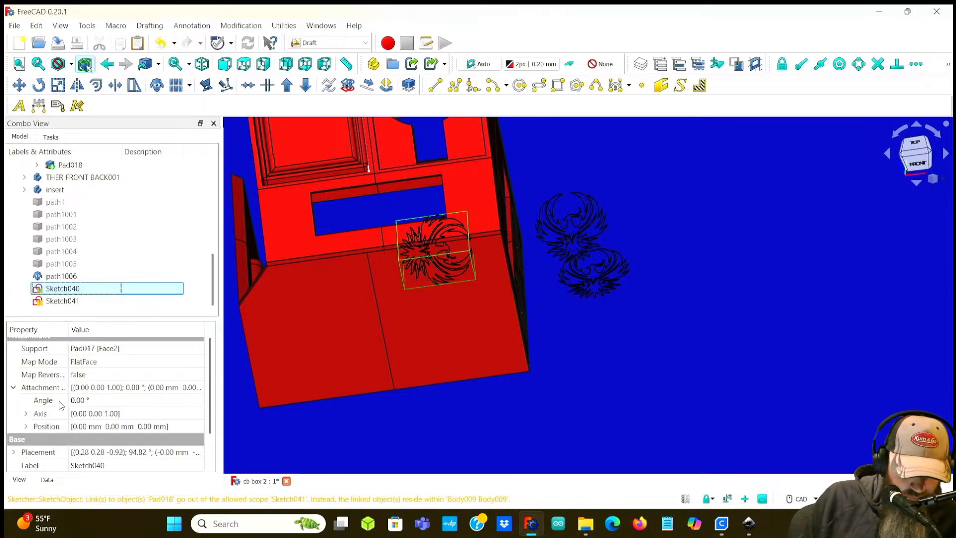
pyautogui.click(78, 401)
pyautogui.write('90')
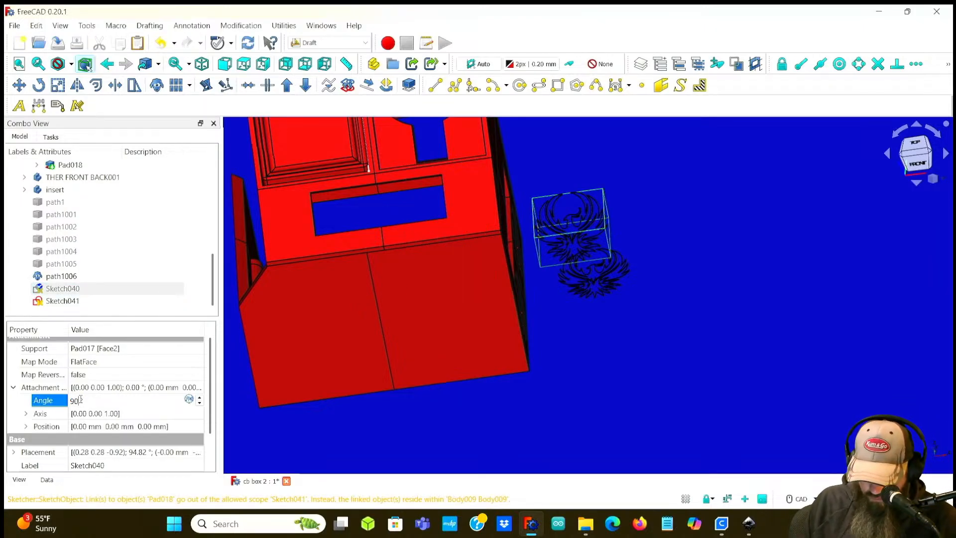
# Step: Offset Sketch040's attachment position to x -41 mm and y -90 mm, keeping z at 0 mm
pyautogui.click(25, 426)
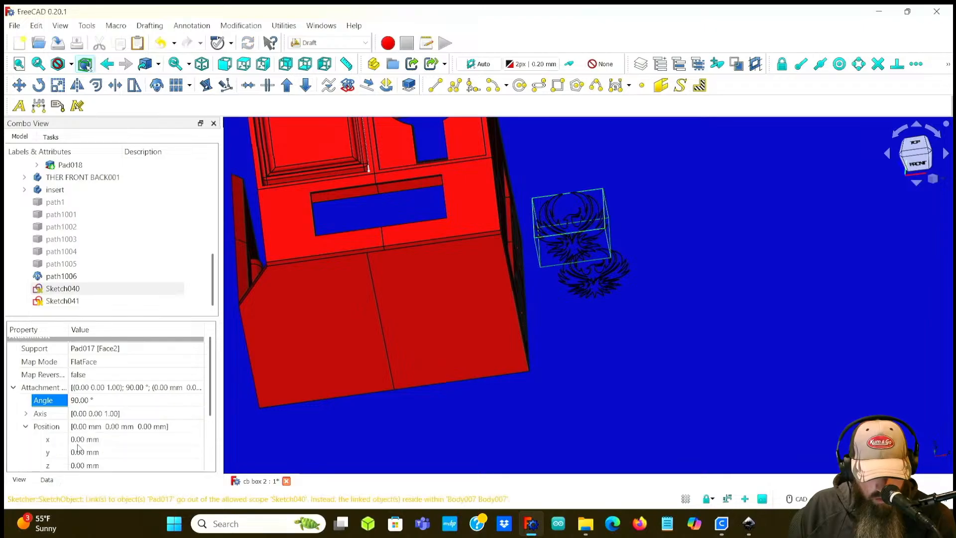
pyautogui.click(78, 439)
pyautogui.scroll(-5, 78, 438)
pyautogui.scroll(5, 78, 438)
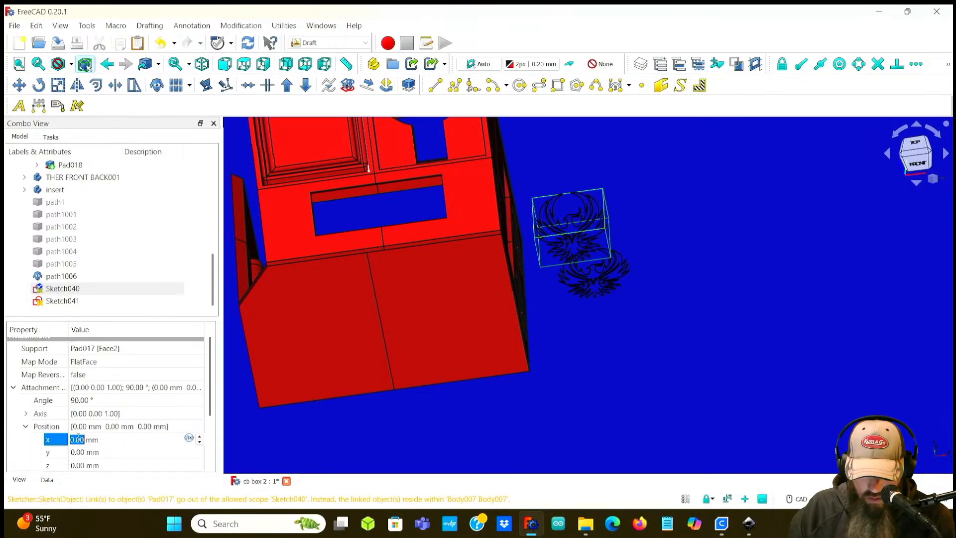
pyautogui.click(78, 452)
pyautogui.scroll(-20, 78, 452)
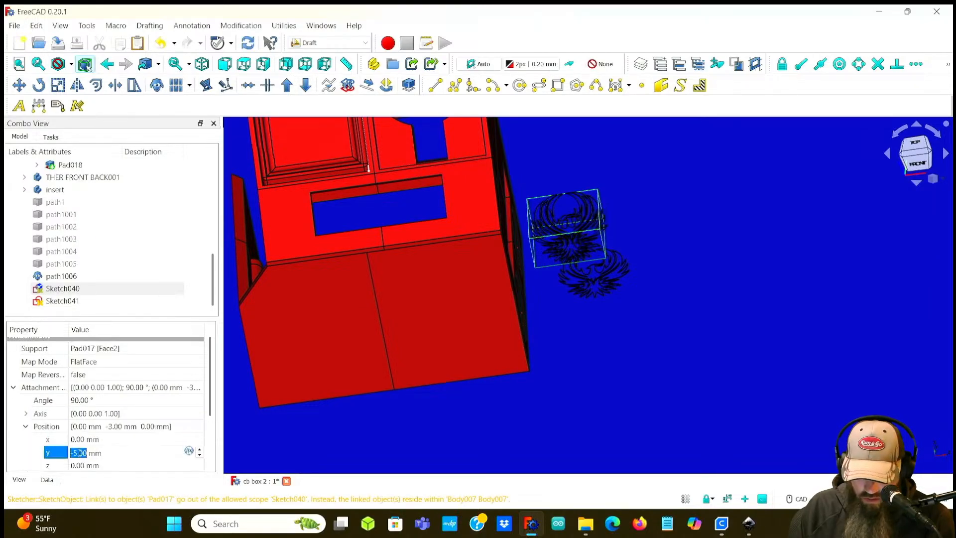
pyautogui.scroll(-20, 78, 453)
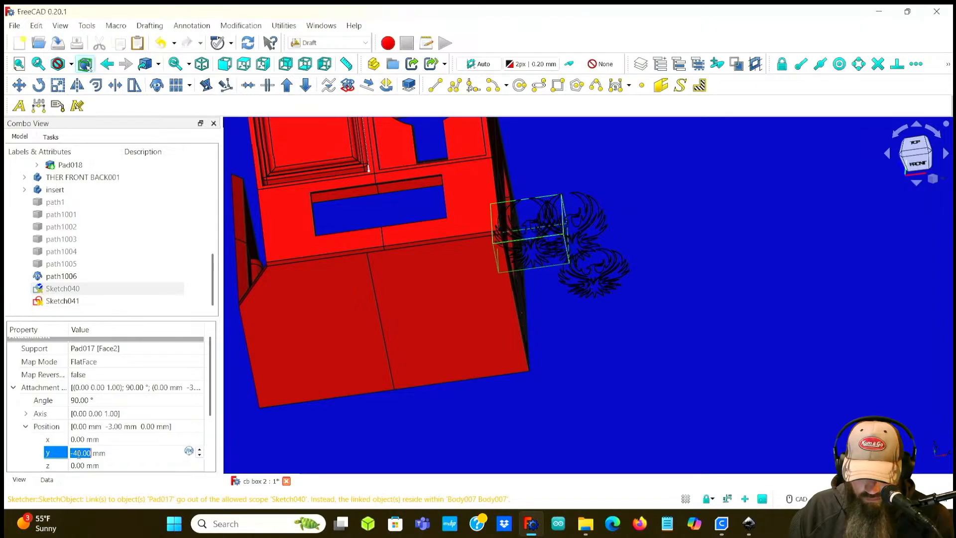
pyautogui.scroll(-20, 78, 453)
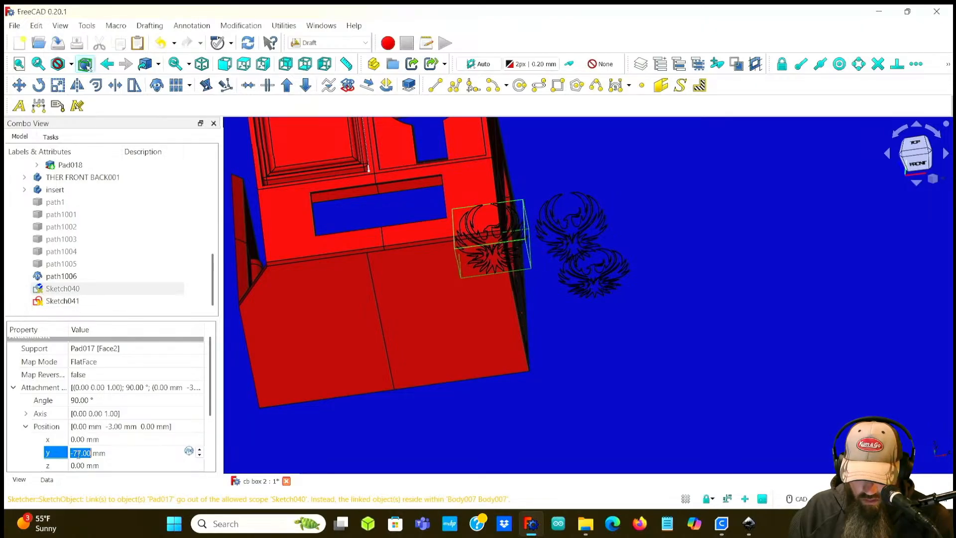
pyautogui.scroll(-1, 80, 453)
pyautogui.click(79, 465)
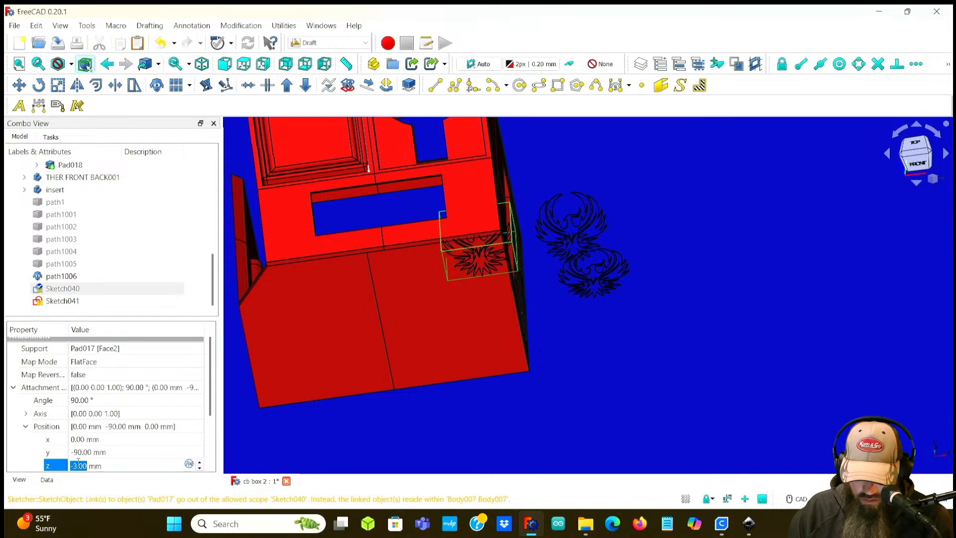
pyautogui.scroll(1, 78, 463)
pyautogui.scroll(1, 78, 463)
pyautogui.scroll(-1, 78, 463)
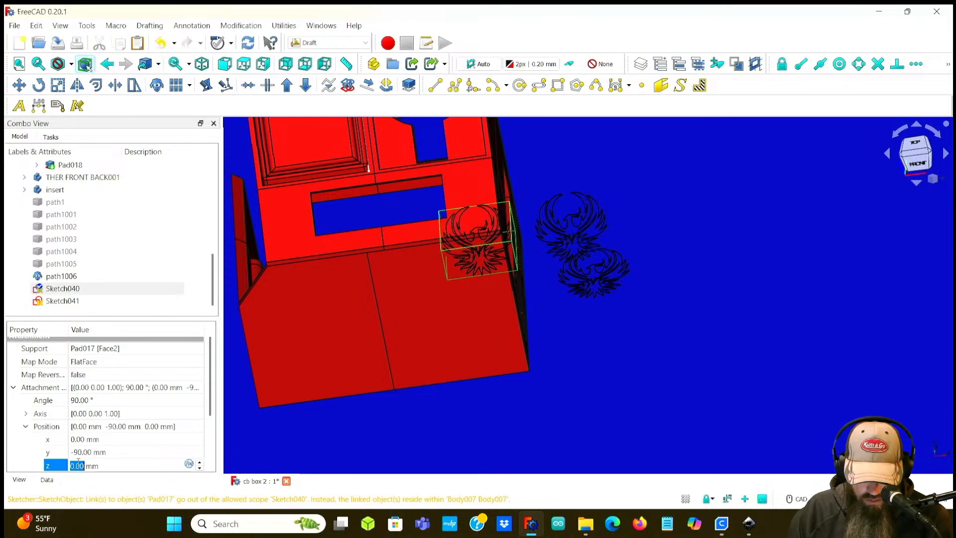
pyautogui.click(84, 439)
pyautogui.scroll(-20, 84, 439)
pyautogui.scroll(-13, 87, 439)
pyautogui.scroll(-1, 87, 439)
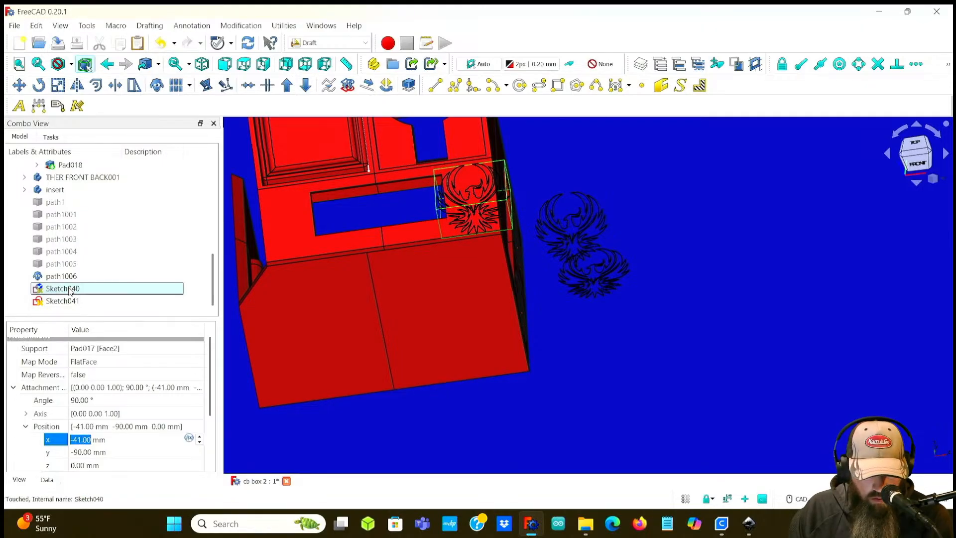
pyautogui.press('Return')
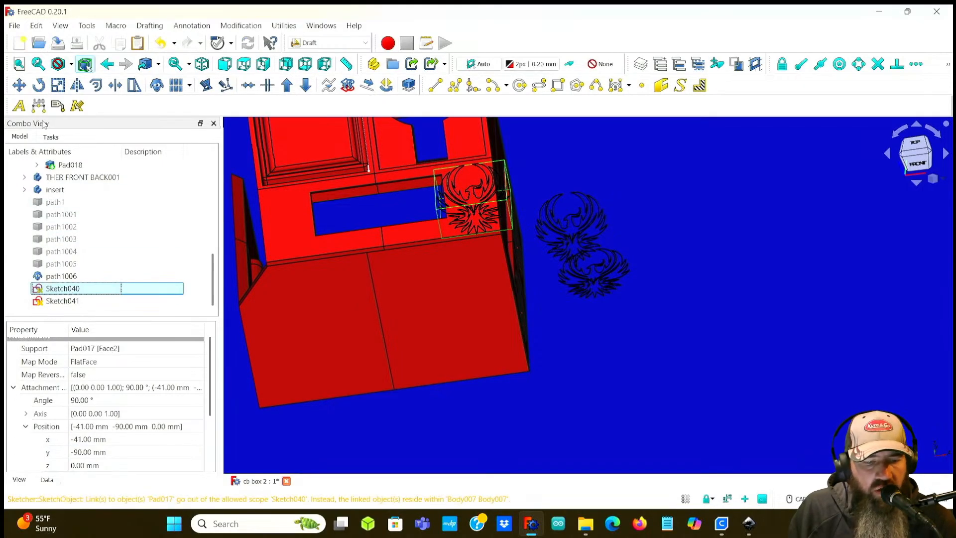
pyautogui.click(56, 85)
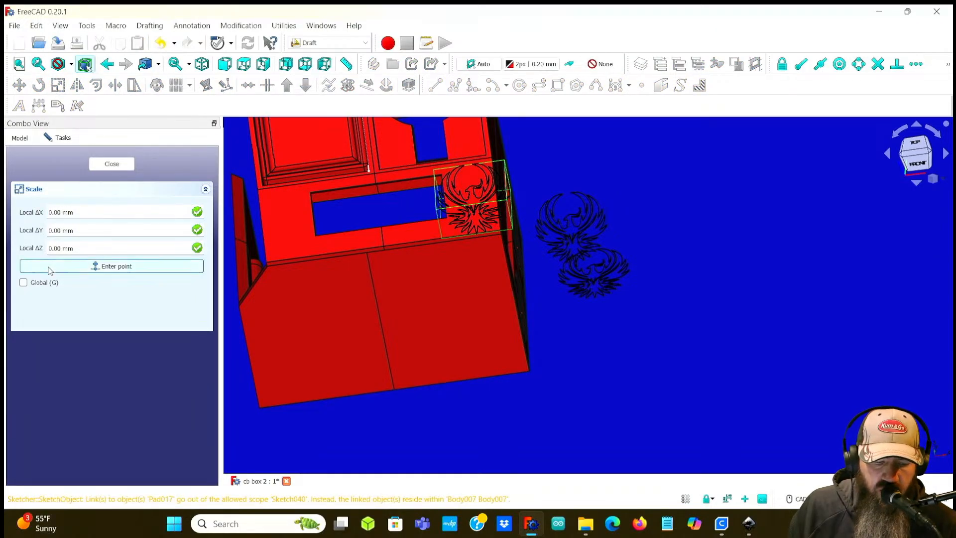
pyautogui.click(89, 265)
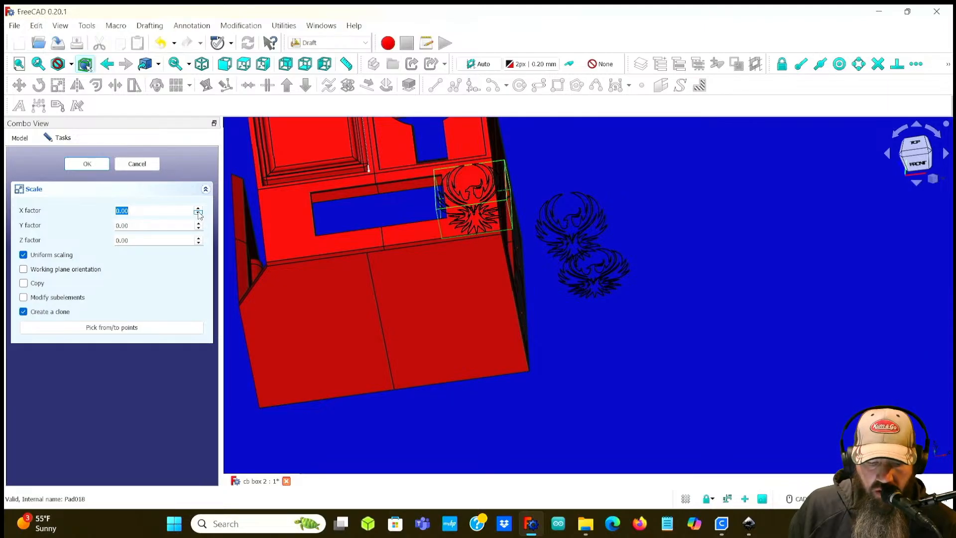
pyautogui.click(198, 209)
pyautogui.click(198, 208)
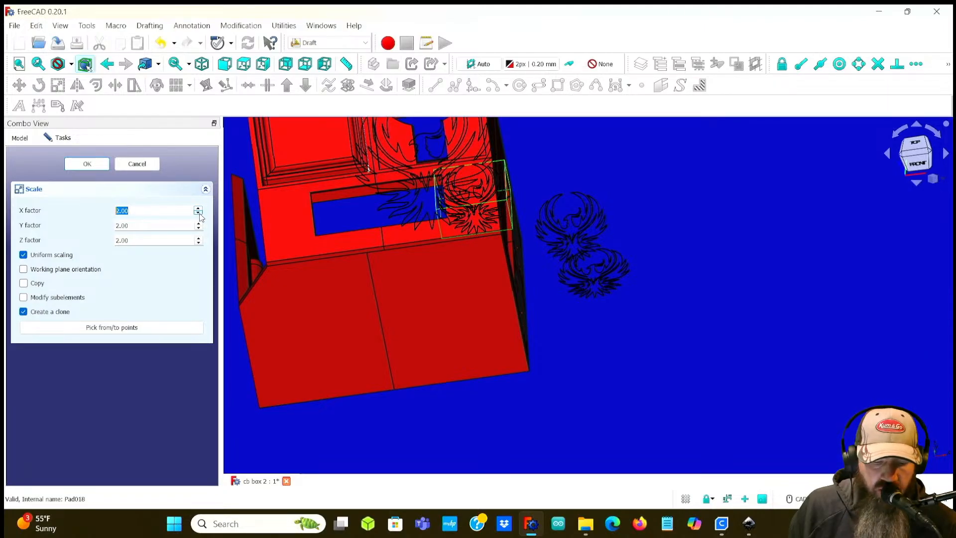
pyautogui.click(198, 213)
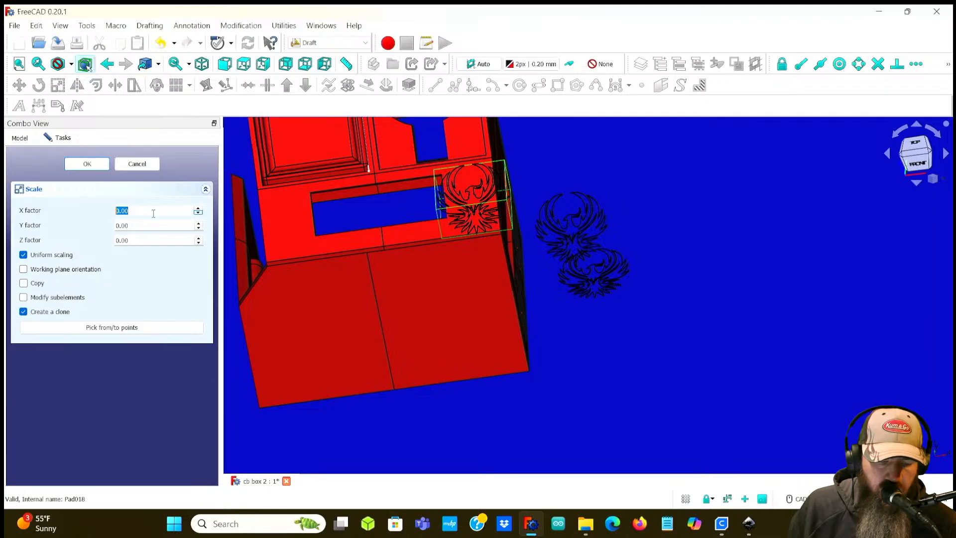
pyautogui.write('-')
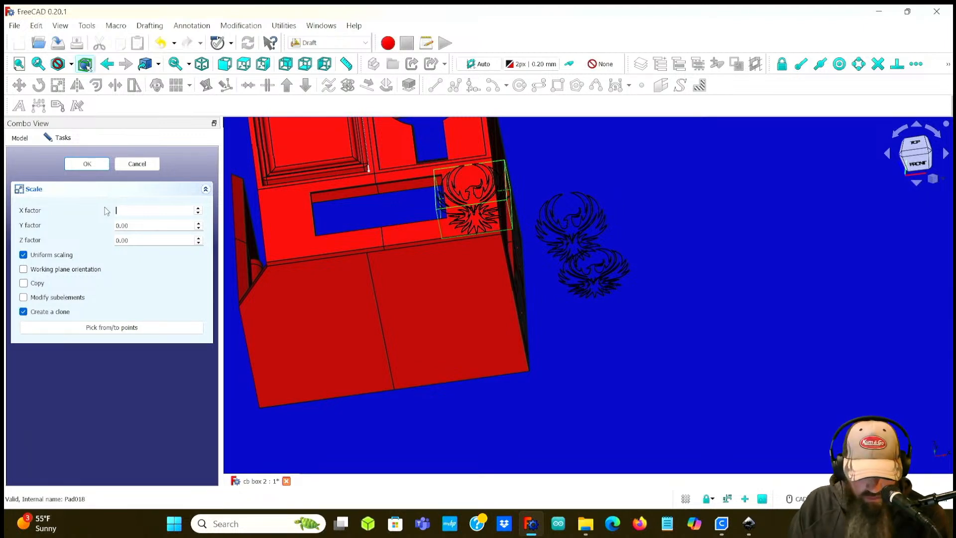
pyautogui.click(102, 208)
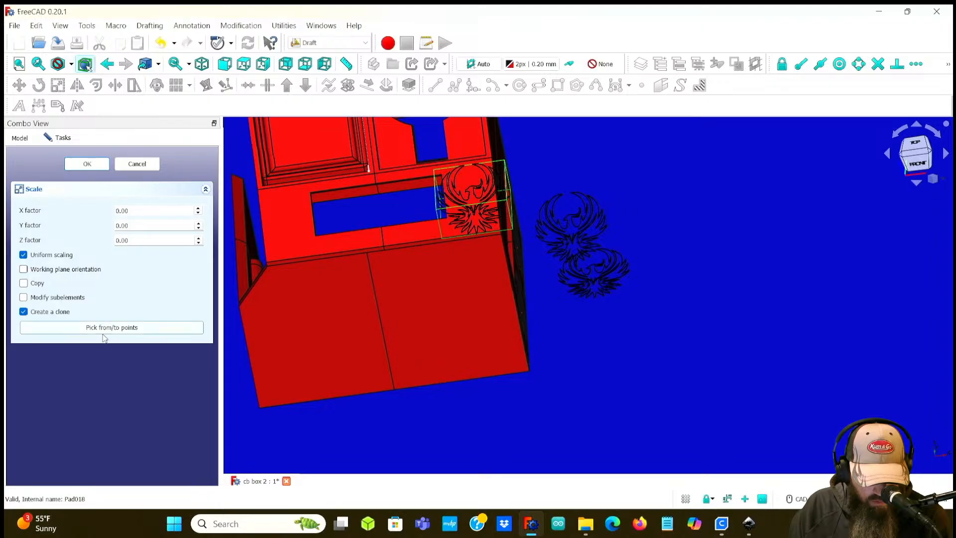
pyautogui.click(137, 164)
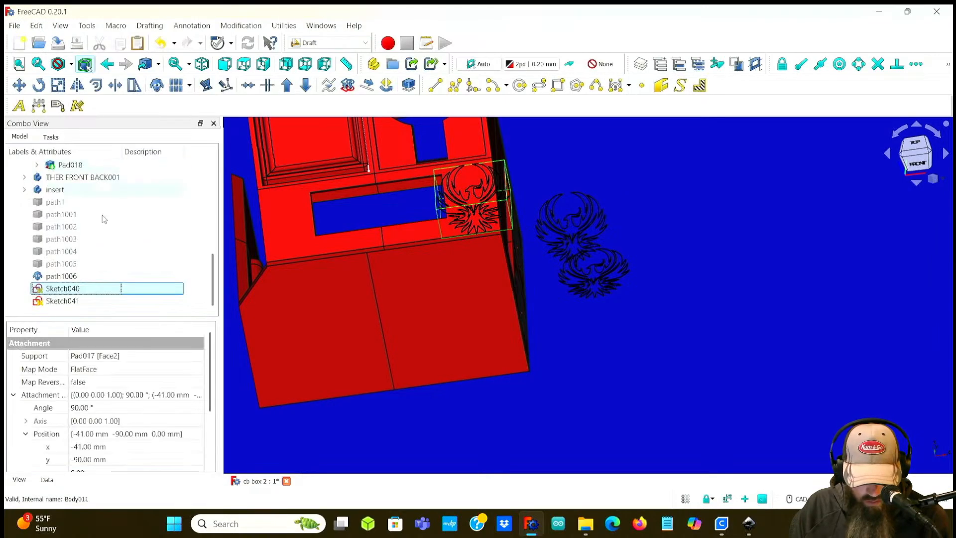
pyautogui.click(69, 275)
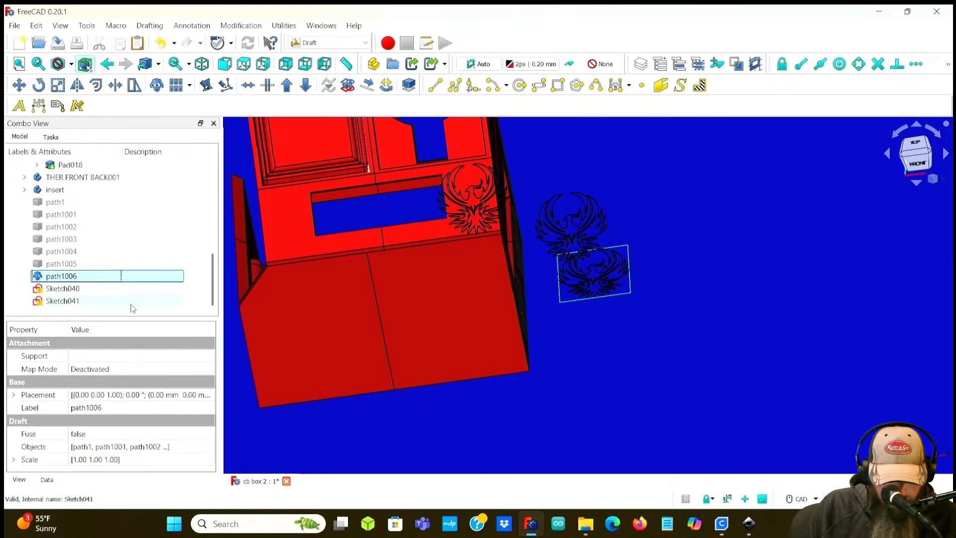
pyautogui.click(58, 85)
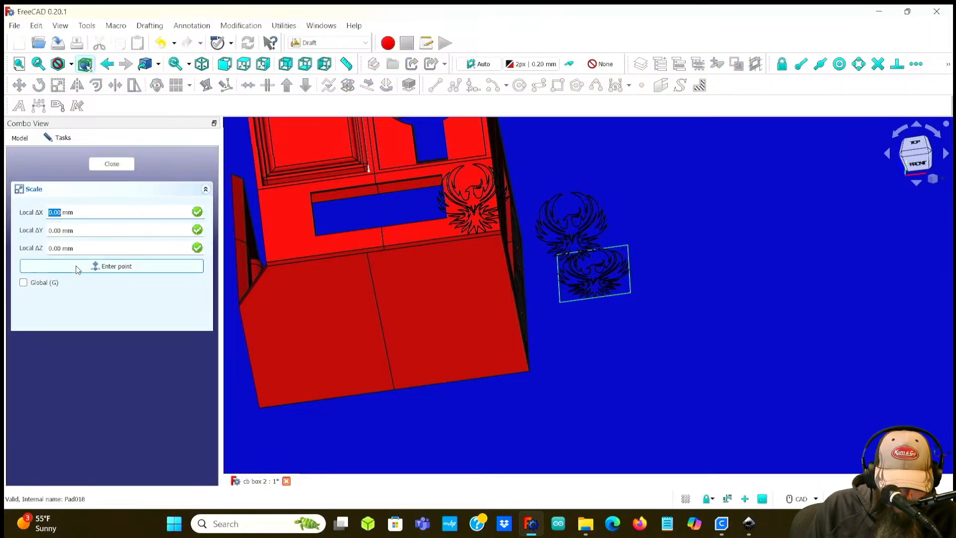
pyautogui.scroll(-1, 62, 212)
pyautogui.scroll(-1, 62, 212)
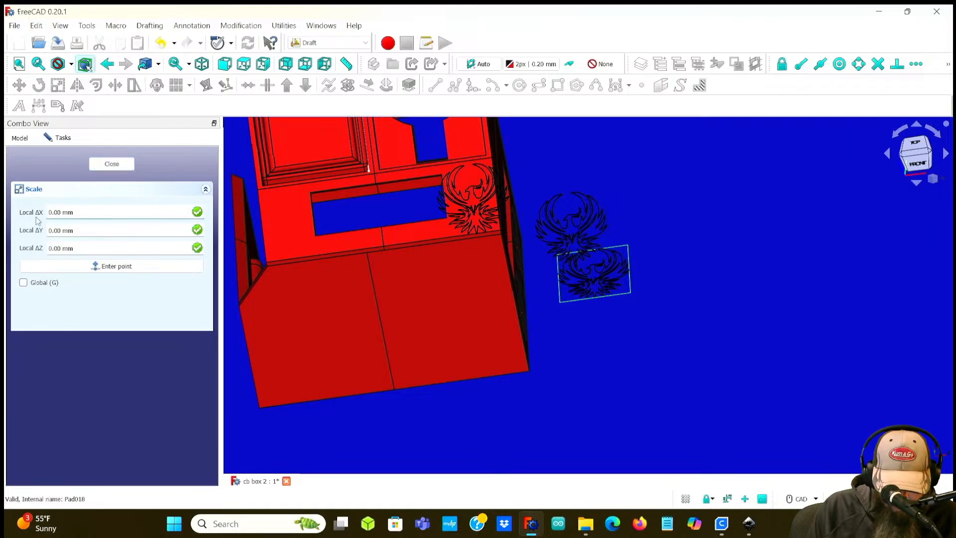
pyautogui.click(70, 267)
pyautogui.scroll(-1, 123, 210)
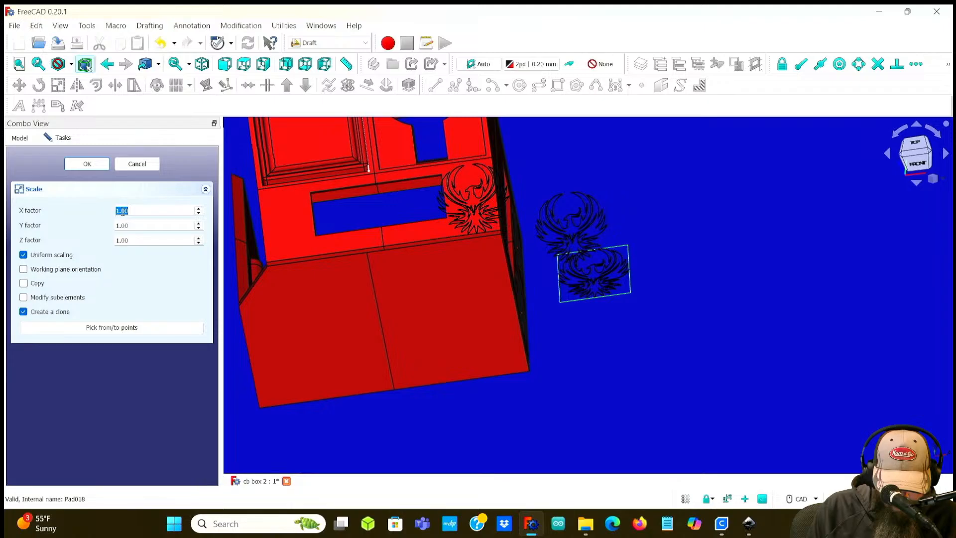
pyautogui.click(134, 166)
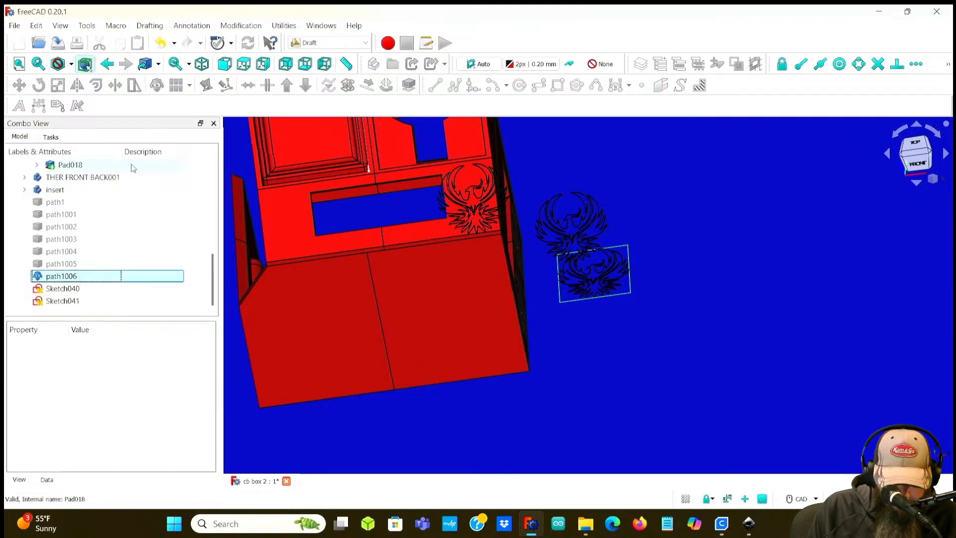
pyautogui.click(55, 289)
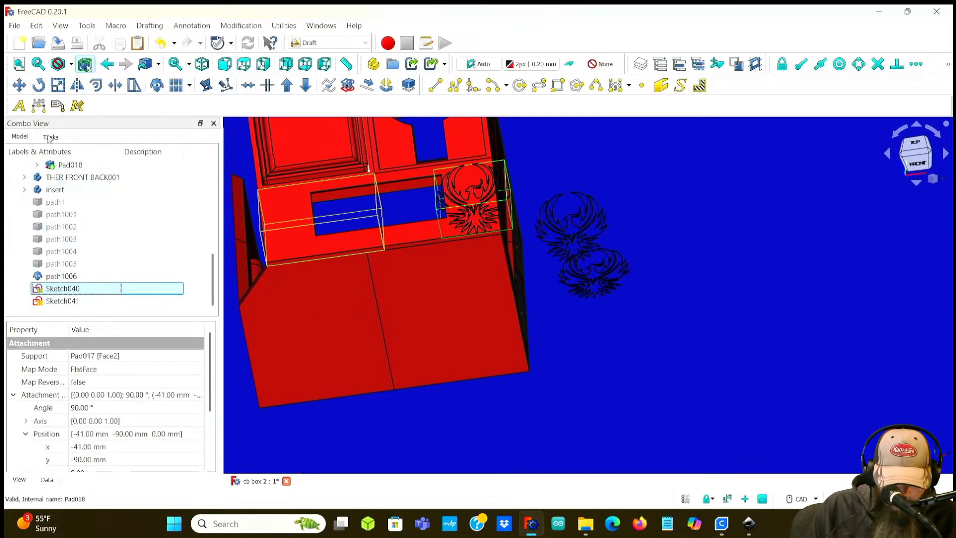
pyautogui.click(58, 85)
pyautogui.write('-1')
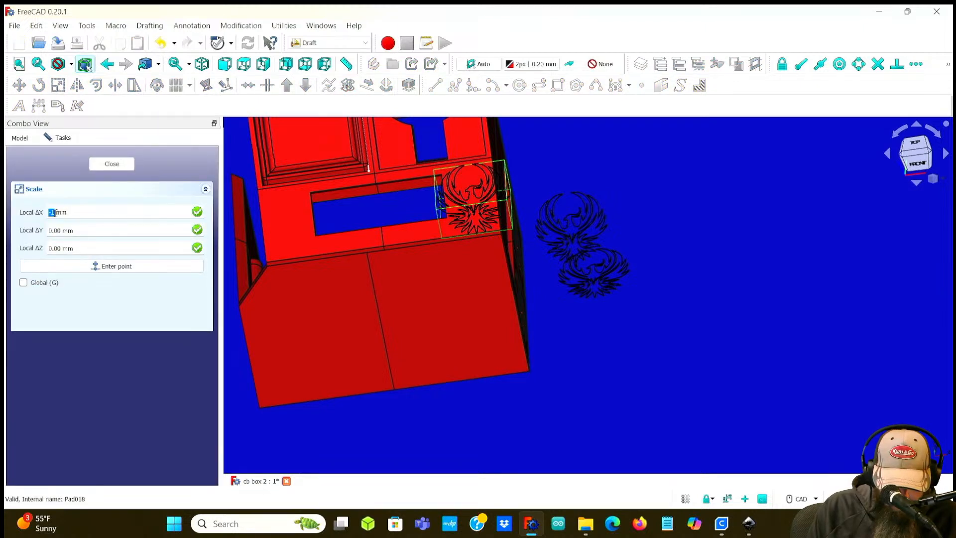
pyautogui.click(52, 228)
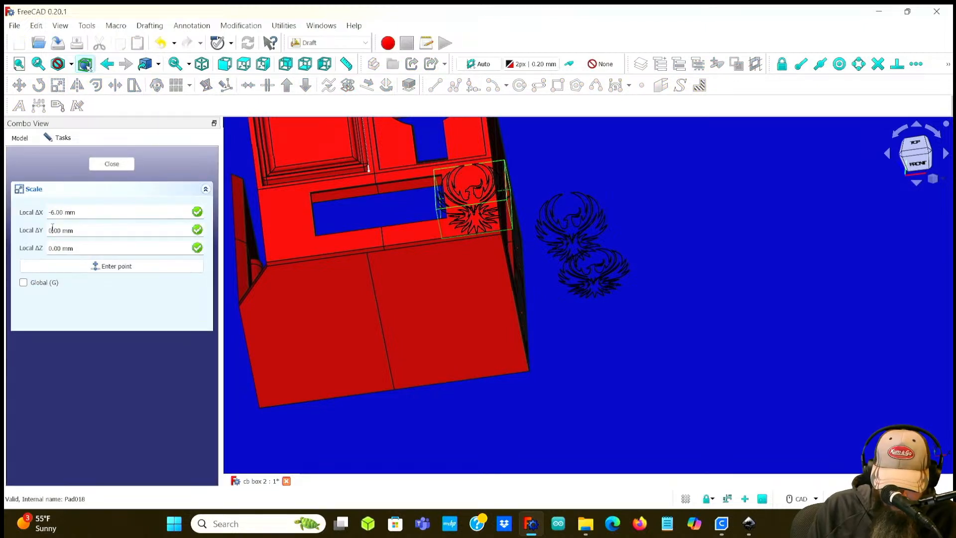
pyautogui.press('Tab')
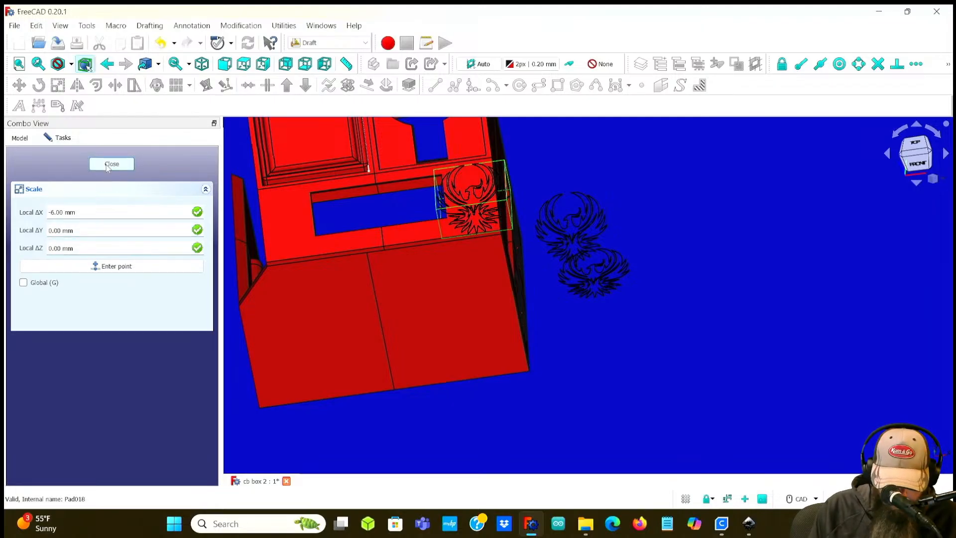
pyautogui.click(108, 168)
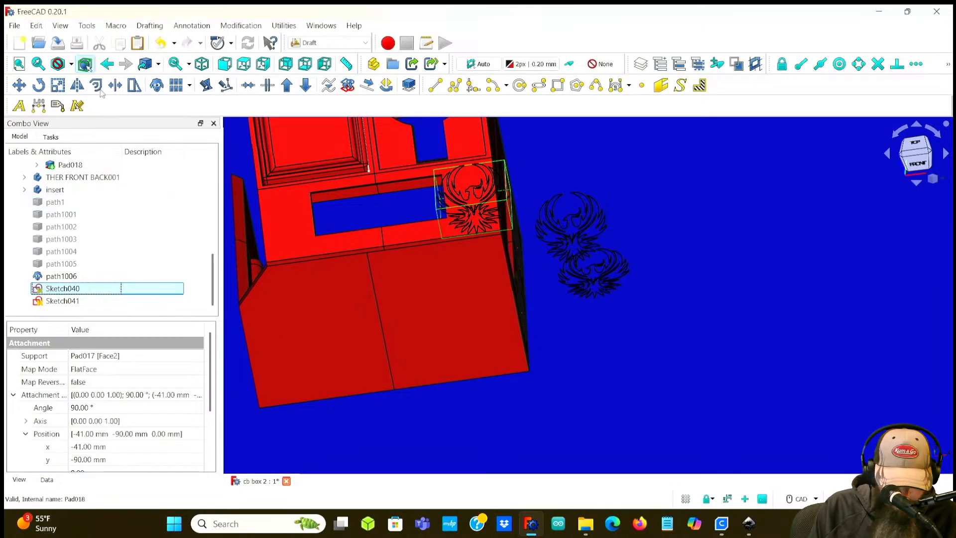
# Step: Undo the last attachment position change on Sketch040
pyautogui.click(38, 26)
pyautogui.click(49, 40)
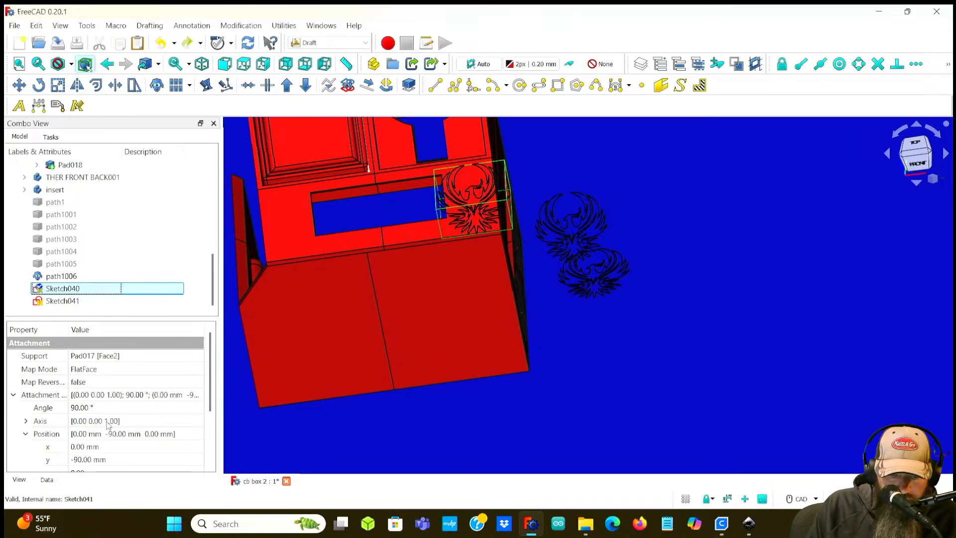
pyautogui.scroll(-3, 109, 423)
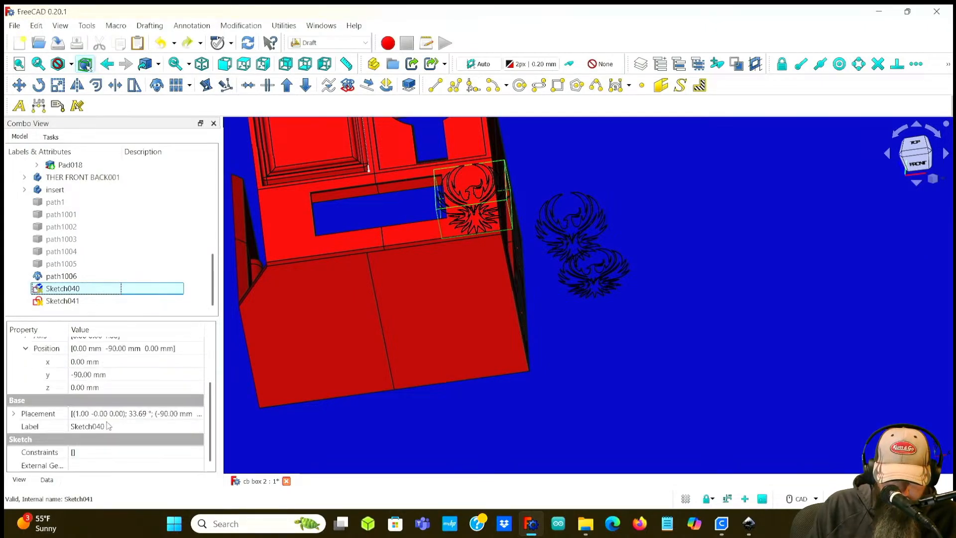
pyautogui.scroll(3, 109, 425)
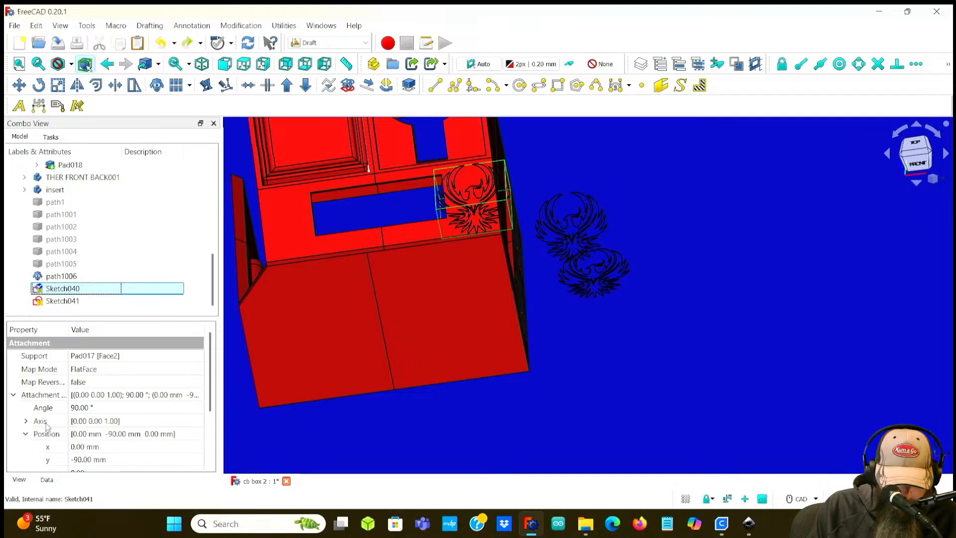
pyautogui.scroll(-3, 47, 426)
pyautogui.scroll(3, 49, 421)
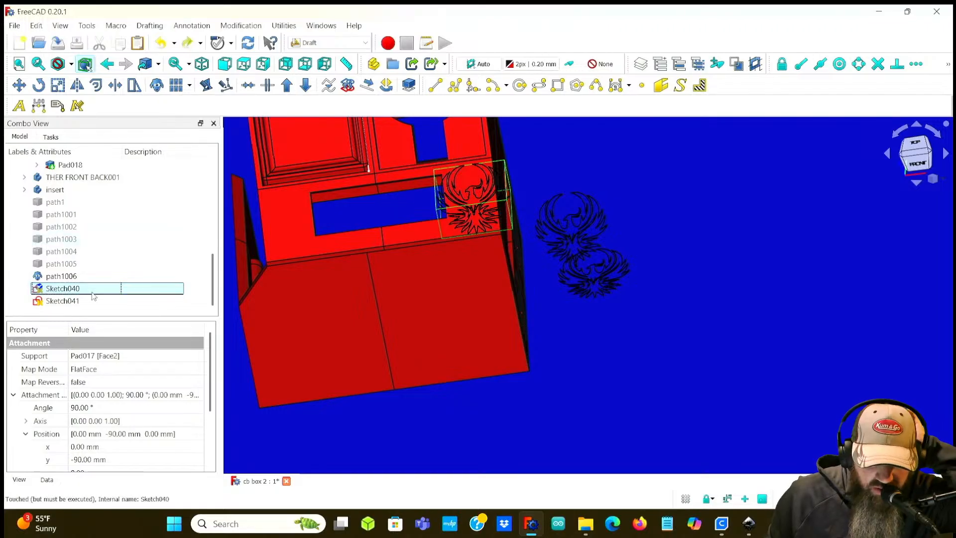
pyautogui.click(70, 276)
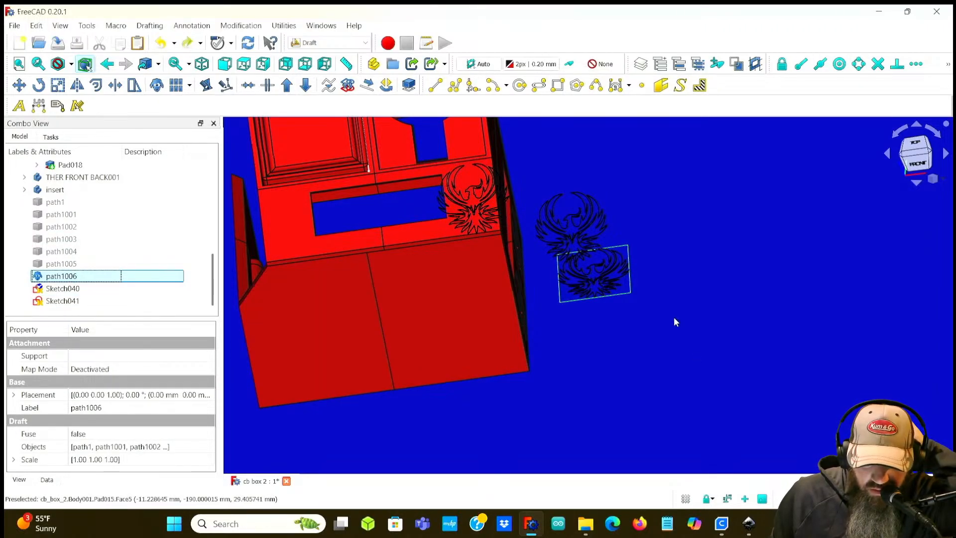
pyautogui.scroll(5, 626, 276)
pyautogui.press('s')
pyautogui.press('c')
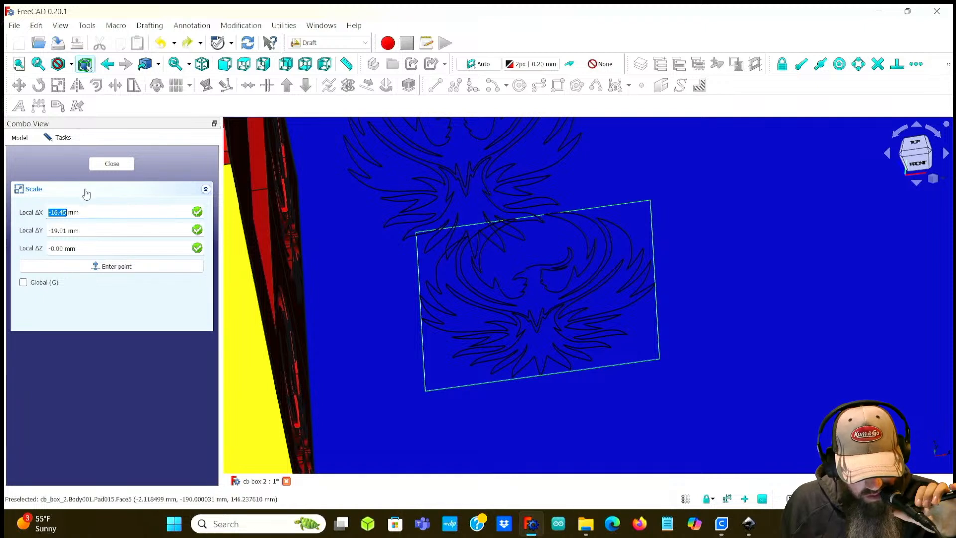
pyautogui.click(90, 270)
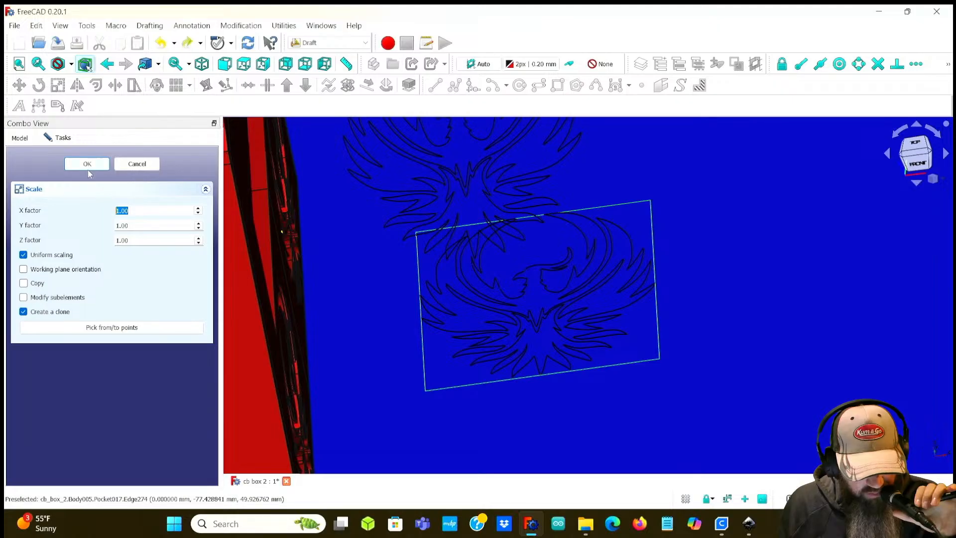
pyautogui.click(131, 166)
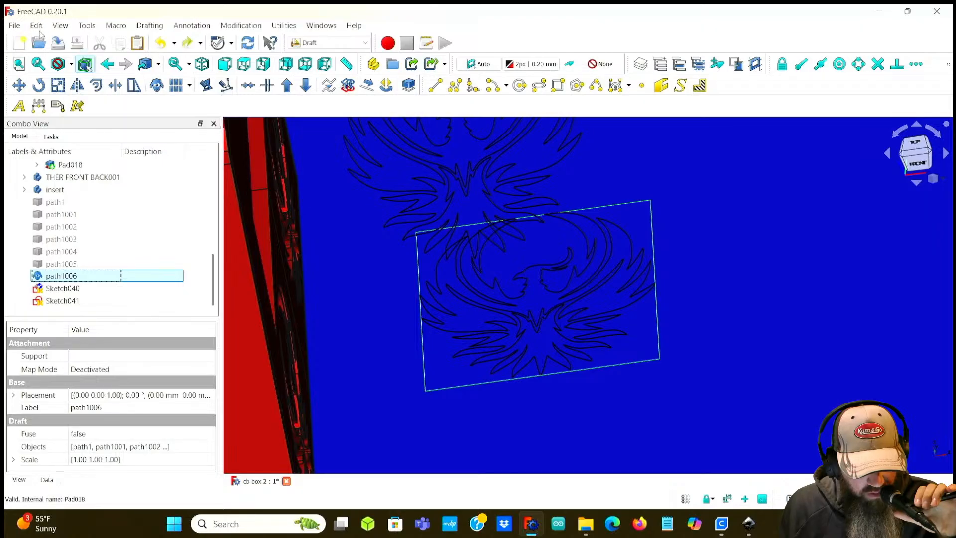
# Step: Try to scale path1006 as a clone with base-point offsets of -10 mm on X, Y and Z and factor 1
pyautogui.click(58, 85)
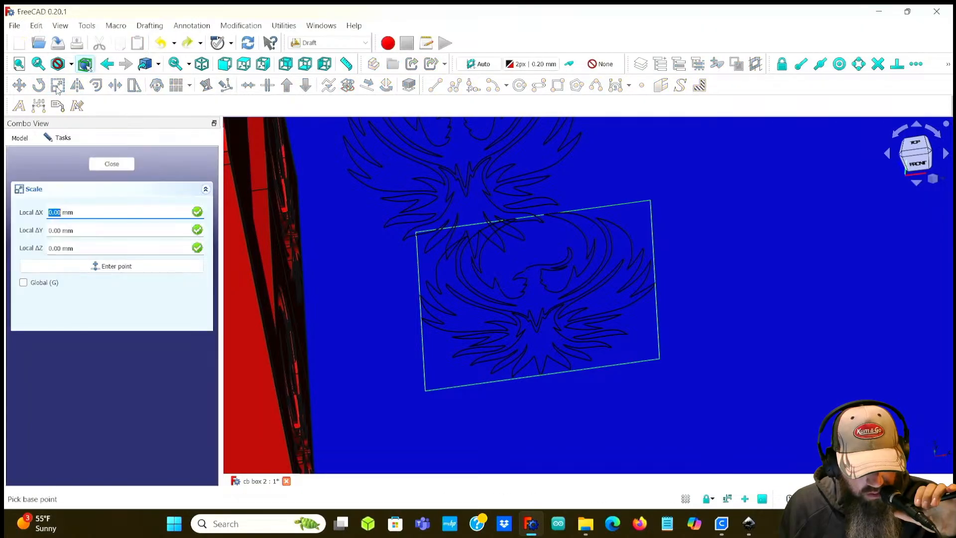
pyautogui.write('2')
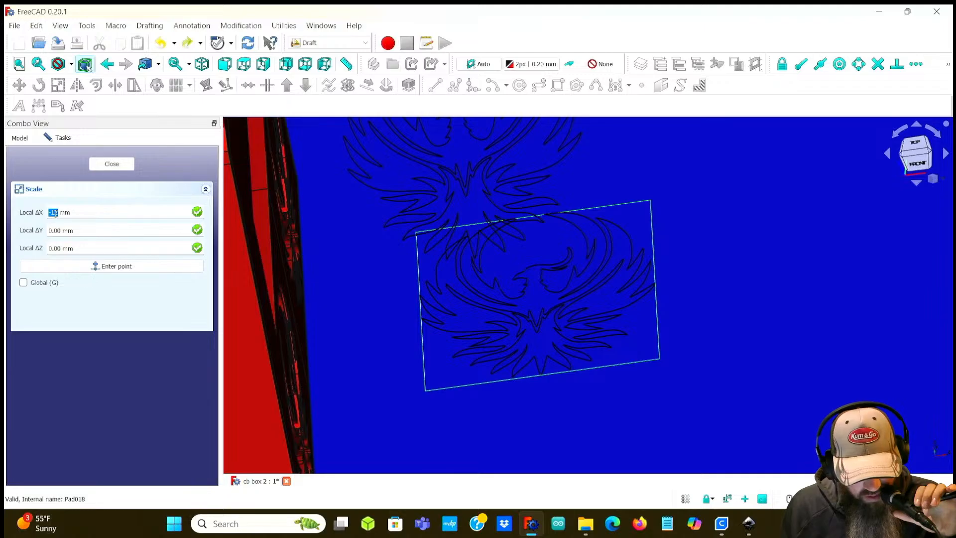
pyautogui.click(55, 230)
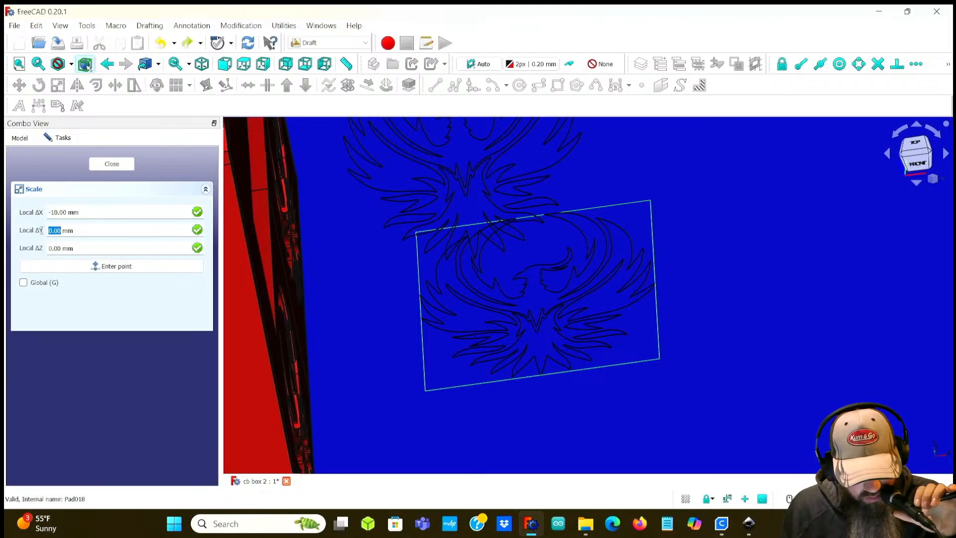
pyautogui.write('-10')
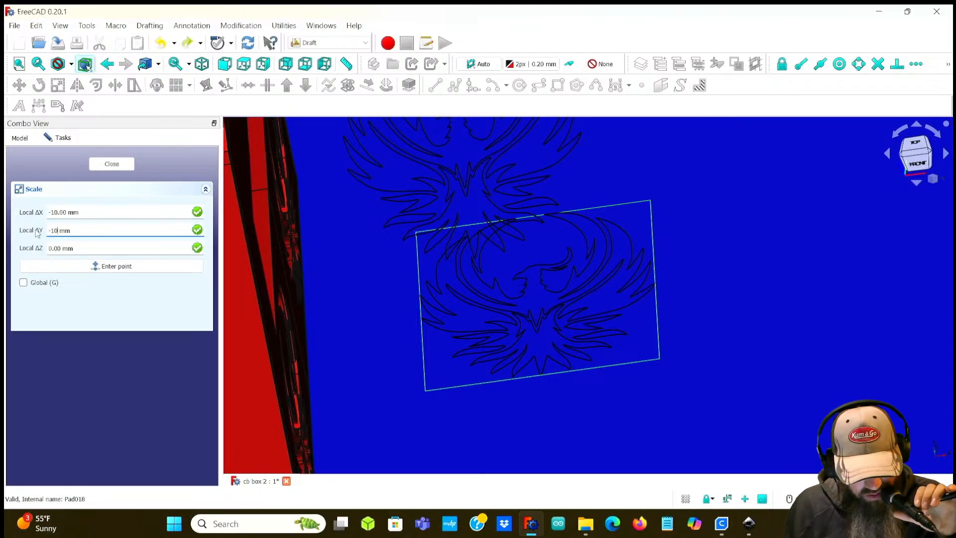
pyautogui.moveTo(53, 248); pyautogui.dragTo(35, 247)
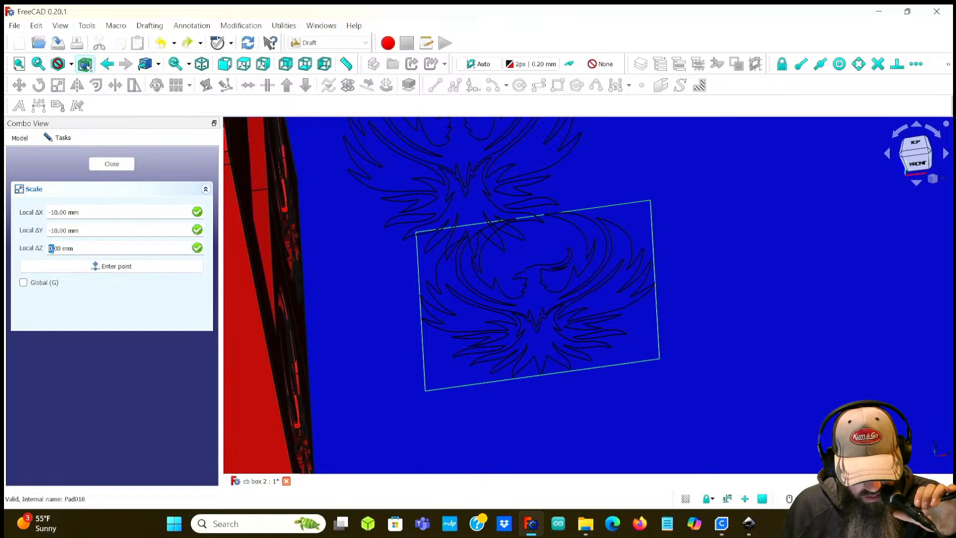
pyautogui.write('-10')
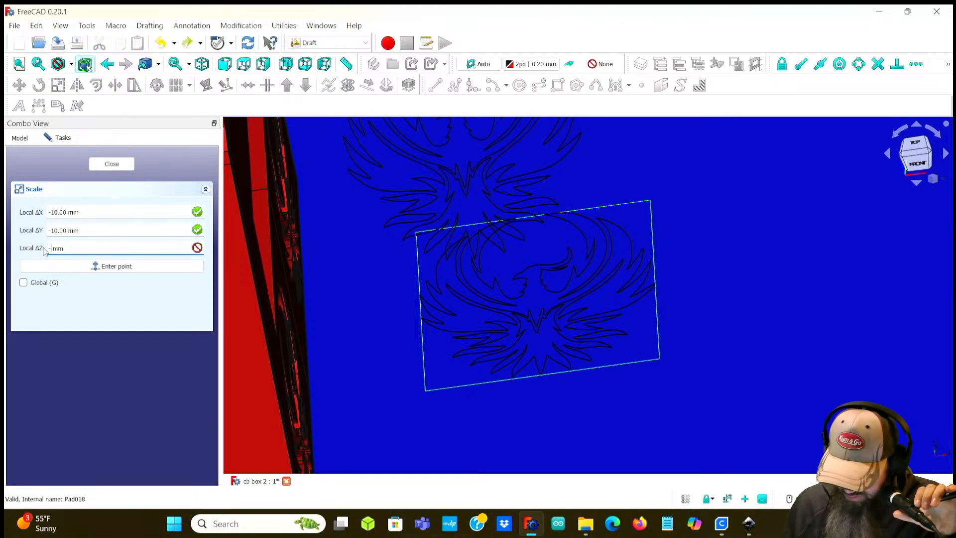
pyautogui.click(89, 299)
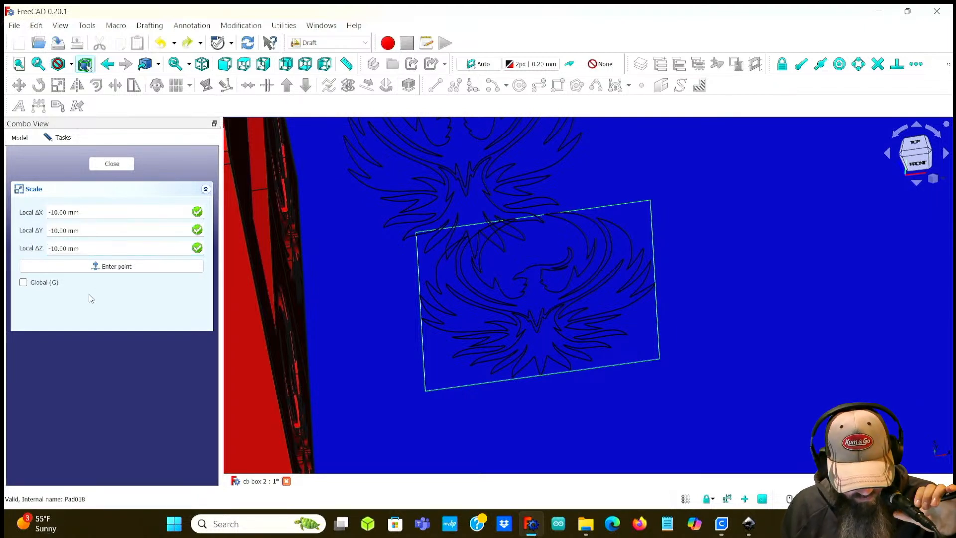
pyautogui.click(96, 267)
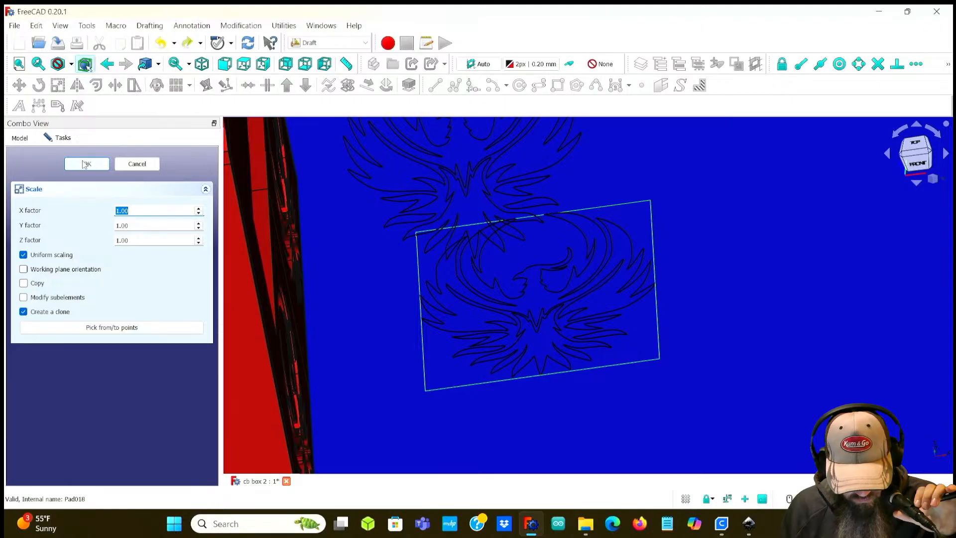
pyautogui.click(84, 165)
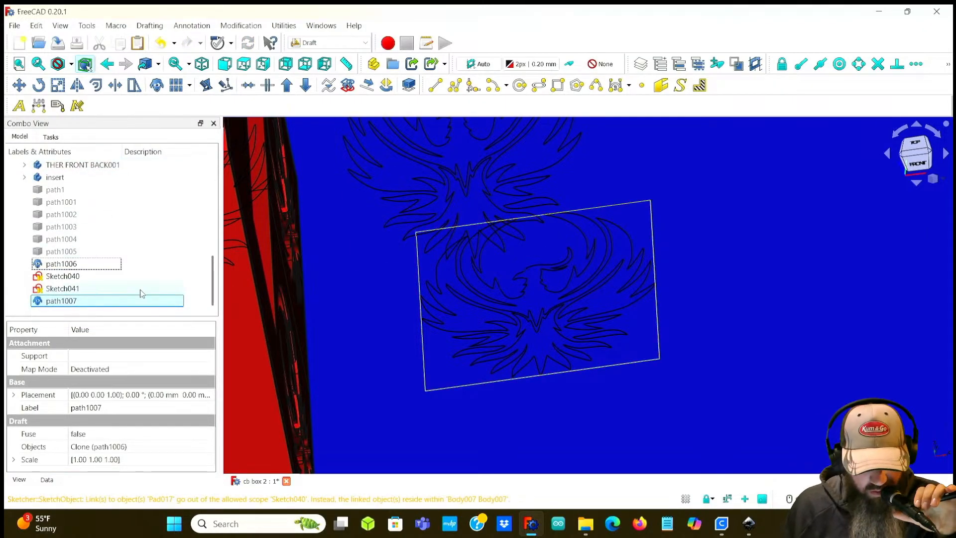
# Step: Select the new path1007 clone alongside path1006 and remove the clone
pyautogui.scroll(-4, 345, 324)
pyautogui.scroll(-3, 355, 320)
pyautogui.click(47, 301)
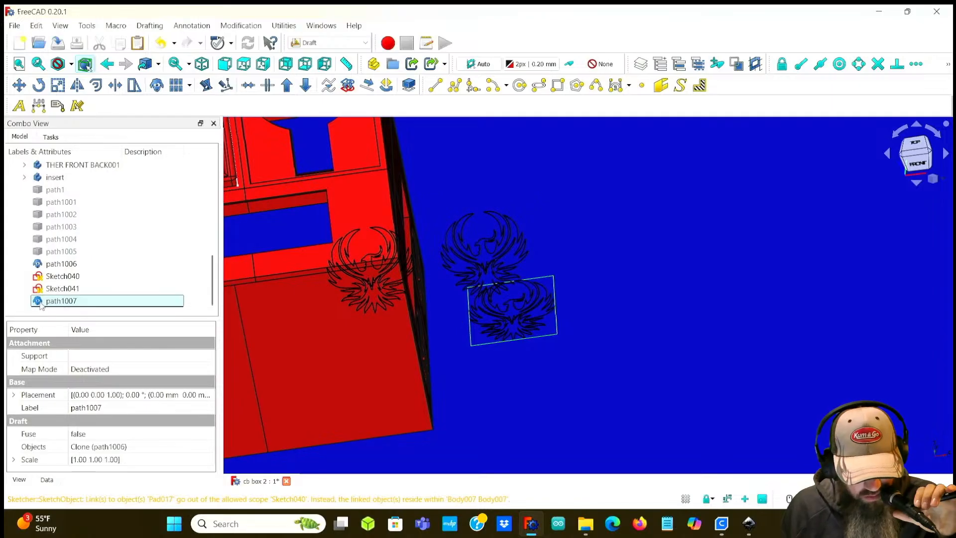
pyautogui.click(81, 265)
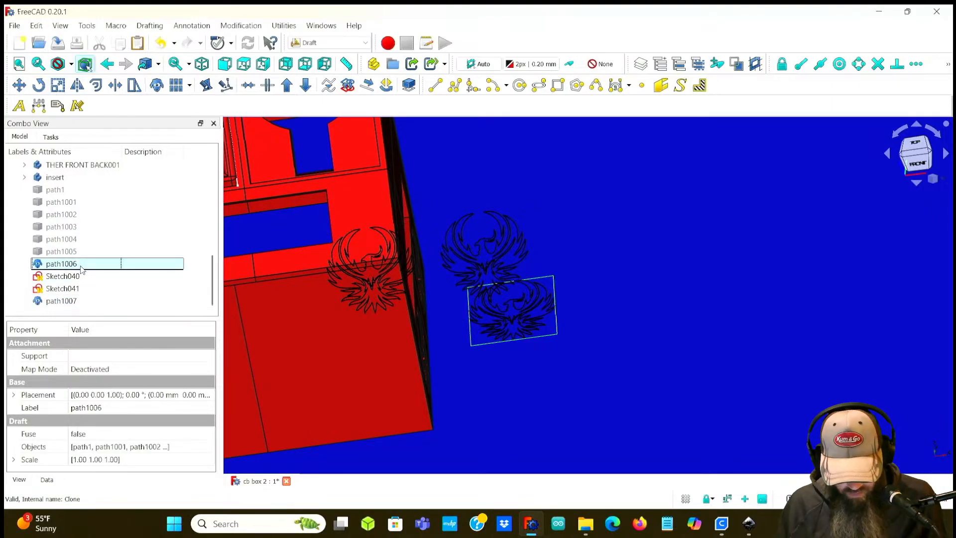
pyautogui.click(67, 302)
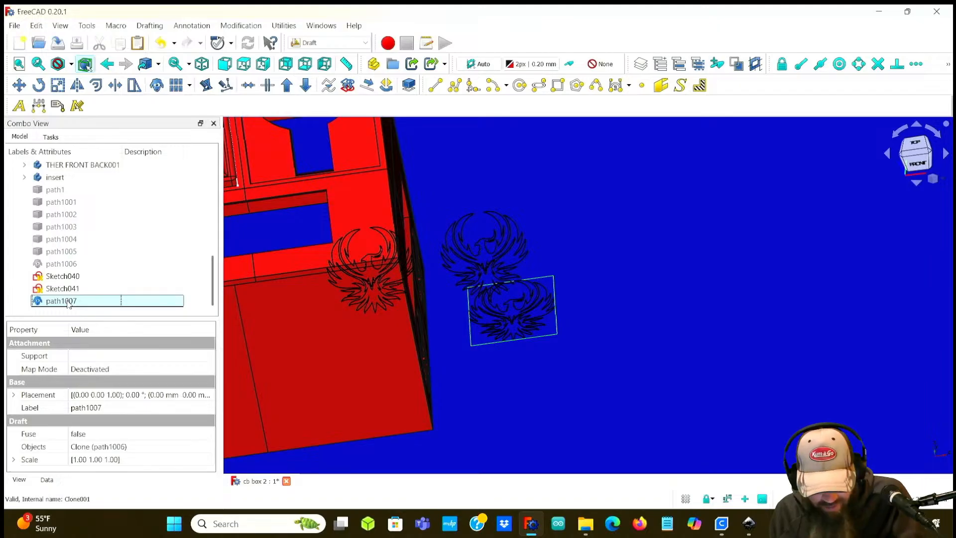
pyautogui.click(72, 276)
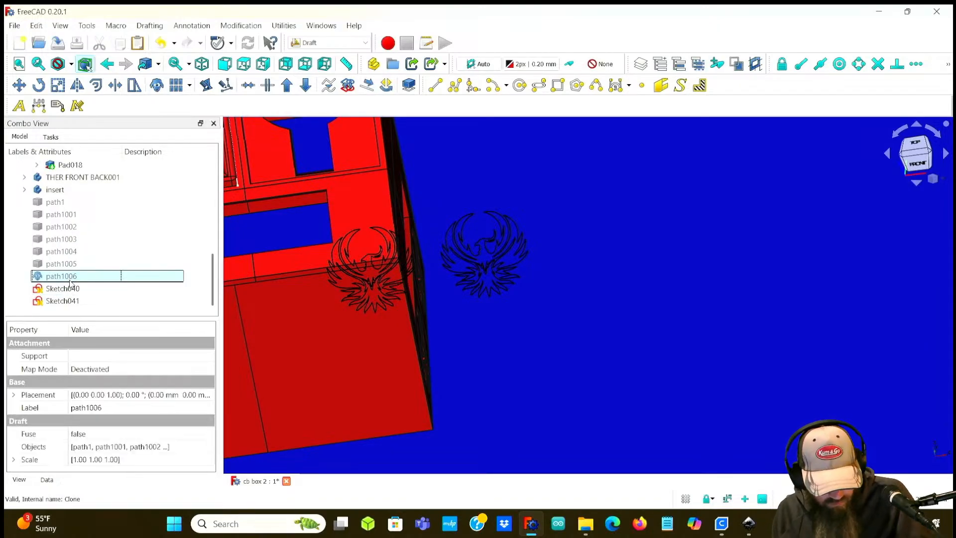
# Step: Select the imported paths path1 through path1005 and make them visible
pyautogui.click(70, 201)
pyautogui.keyDown('shift'); pyautogui.click(66, 265); pyautogui.keyUp('shift')
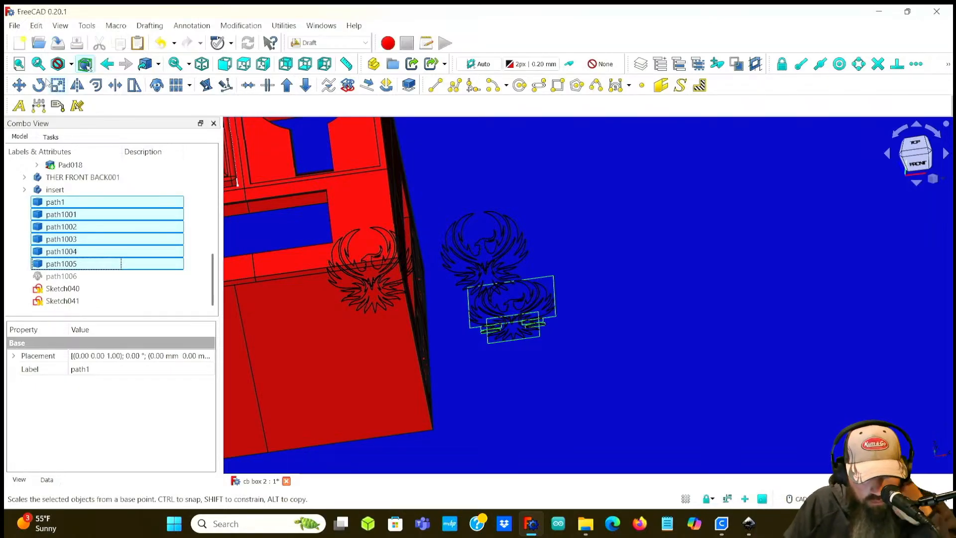
# Step: Select Sketch040 and examine its attachment offset and base placement properties
pyautogui.click(55, 290)
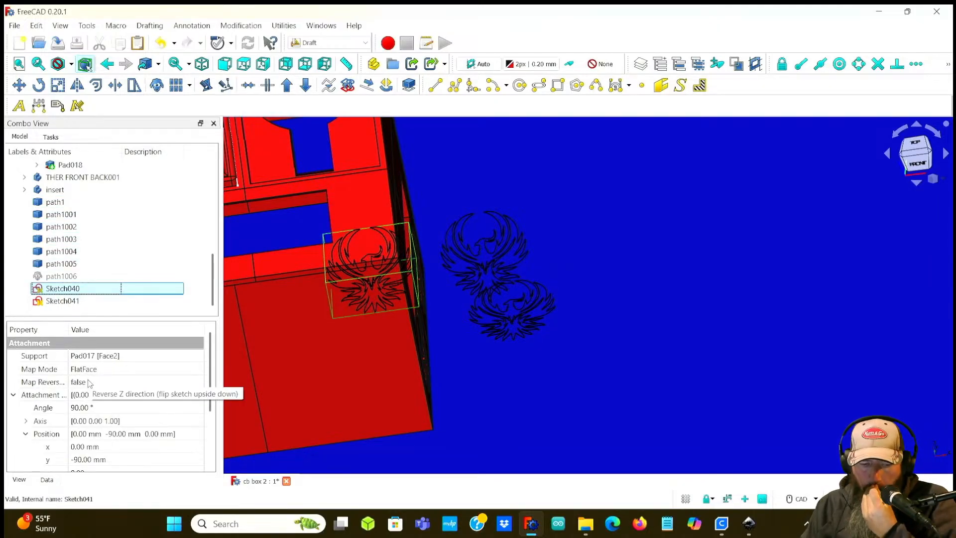
pyautogui.scroll(-1, 91, 381)
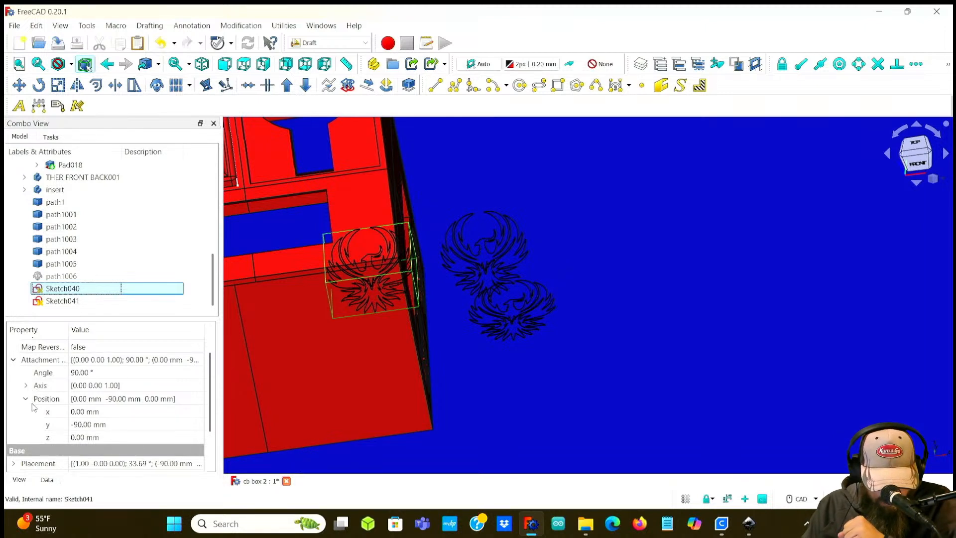
pyautogui.scroll(-2, 29, 376)
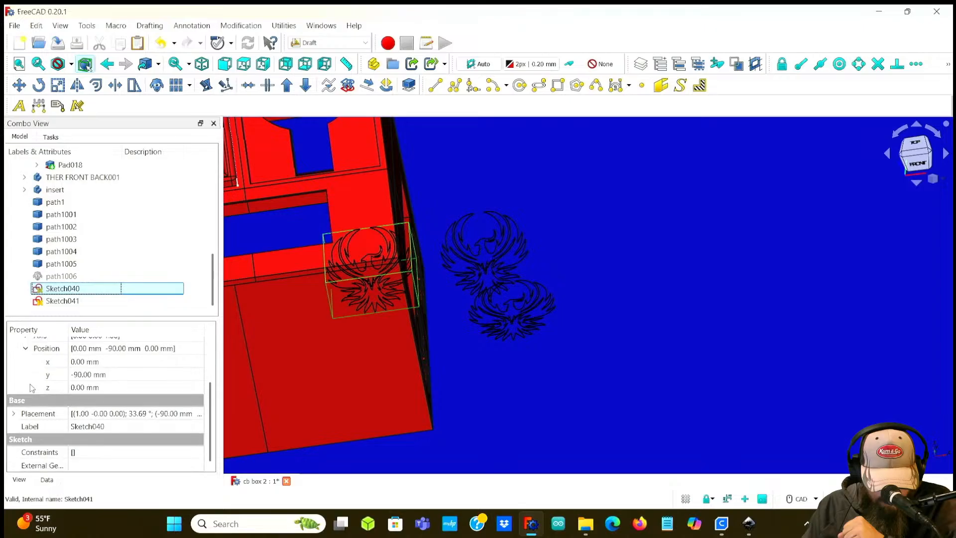
pyautogui.click(14, 413)
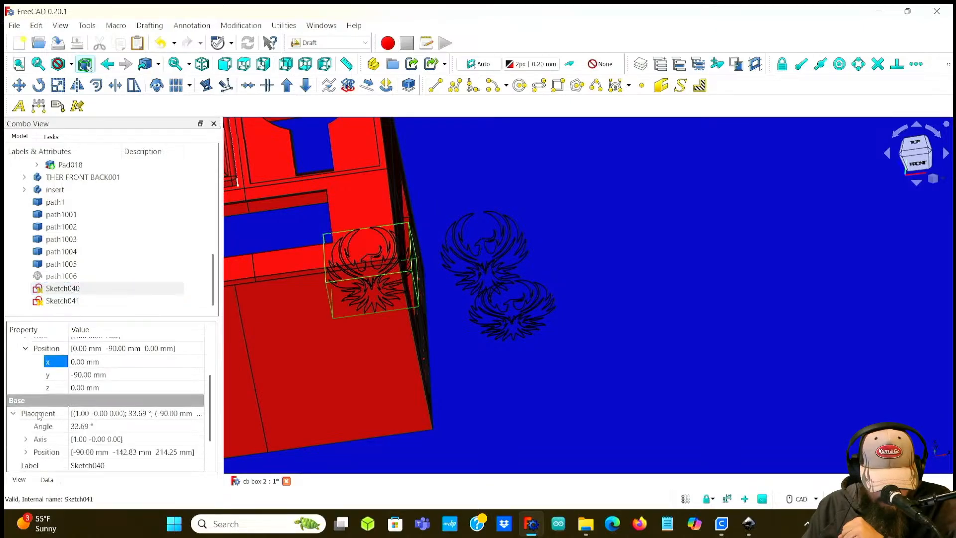
pyautogui.scroll(-1, 23, 417)
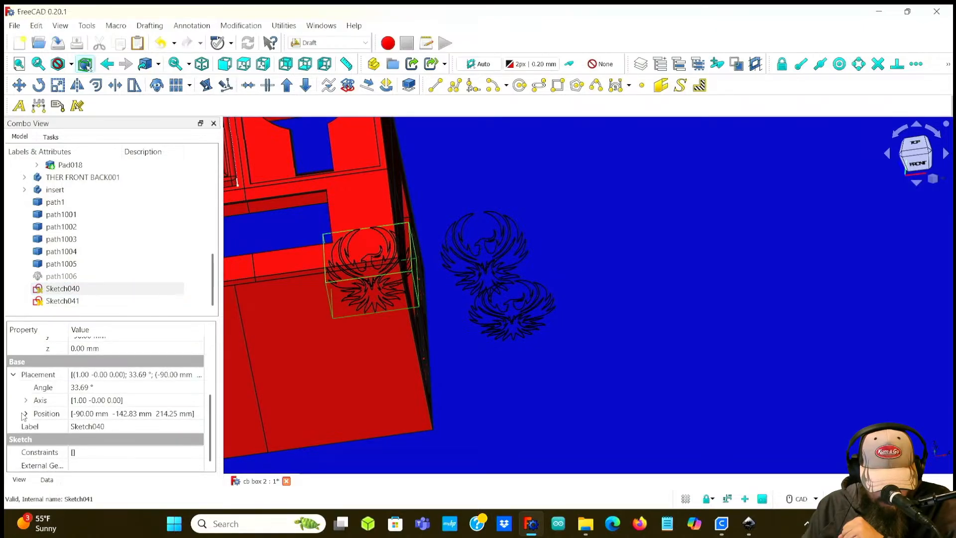
pyautogui.scroll(1, 24, 416)
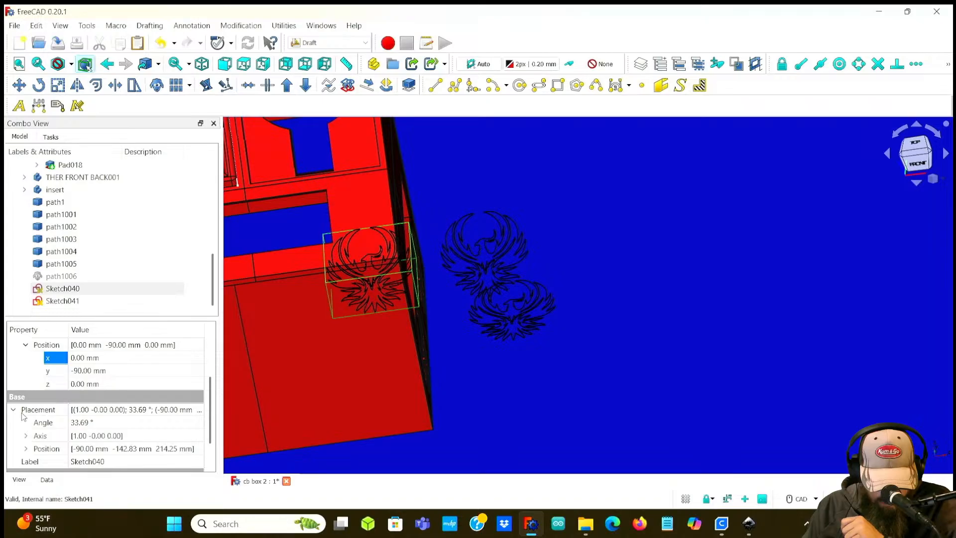
pyautogui.scroll(3, 23, 416)
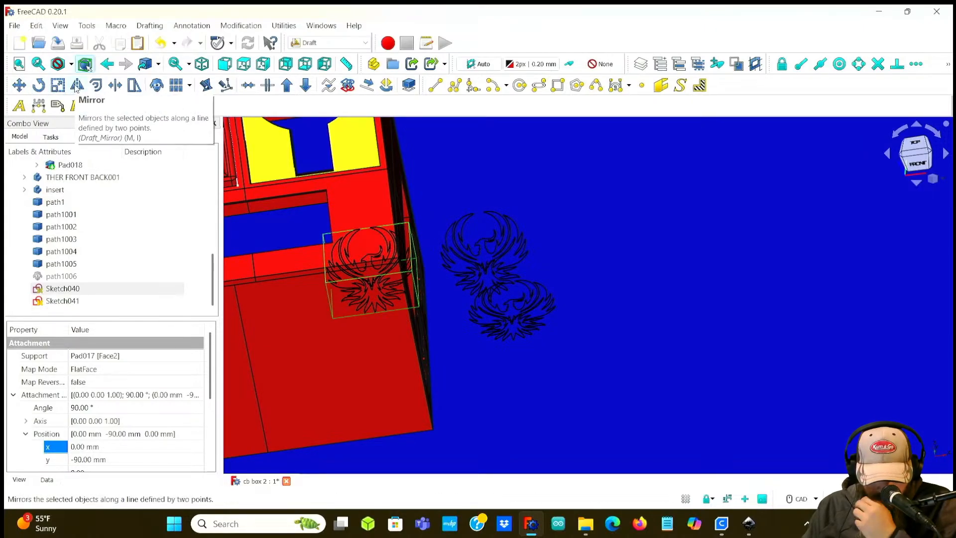
pyautogui.click(134, 86)
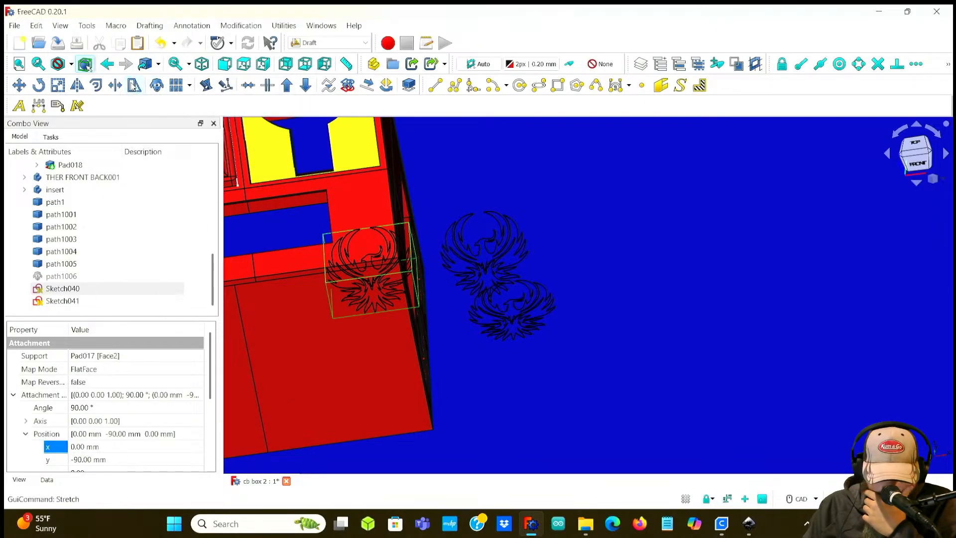
# Step: Scale Sketch040 uniformly by a factor of 0.4 as a clone about a picked base point
pyautogui.click(82, 289)
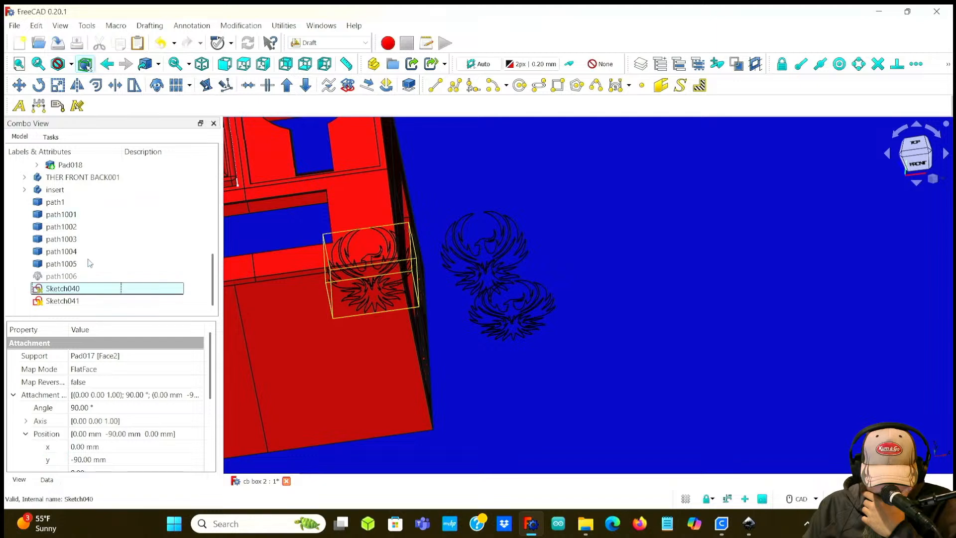
pyautogui.click(137, 87)
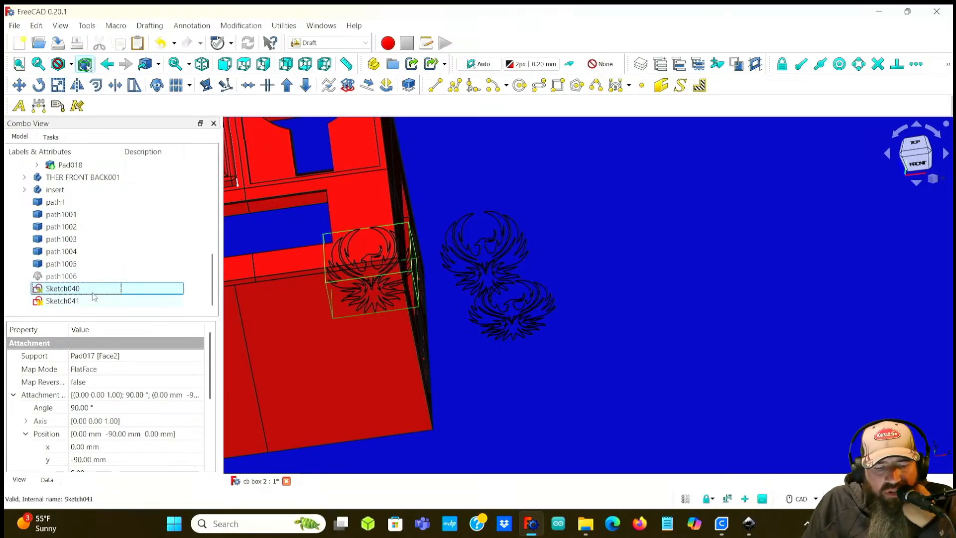
pyautogui.click(60, 86)
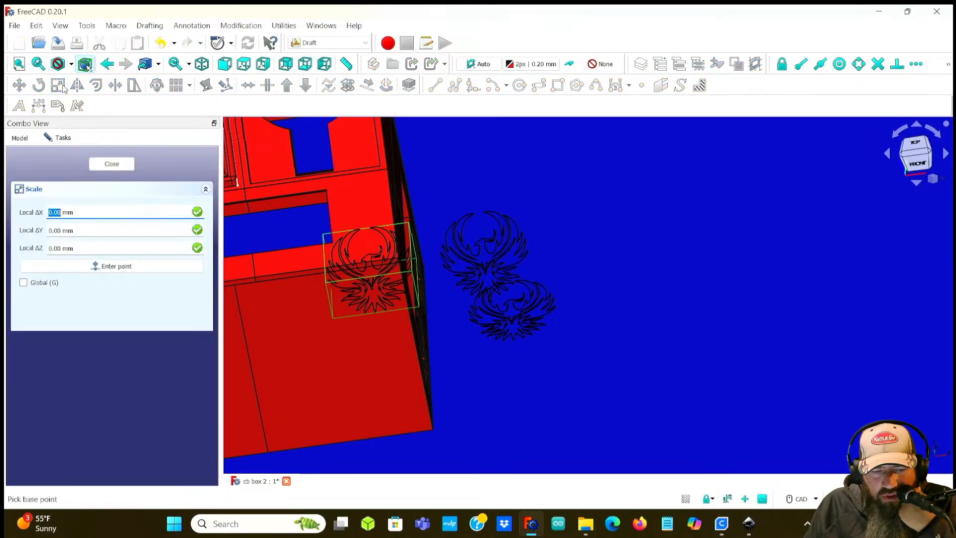
pyautogui.click(77, 272)
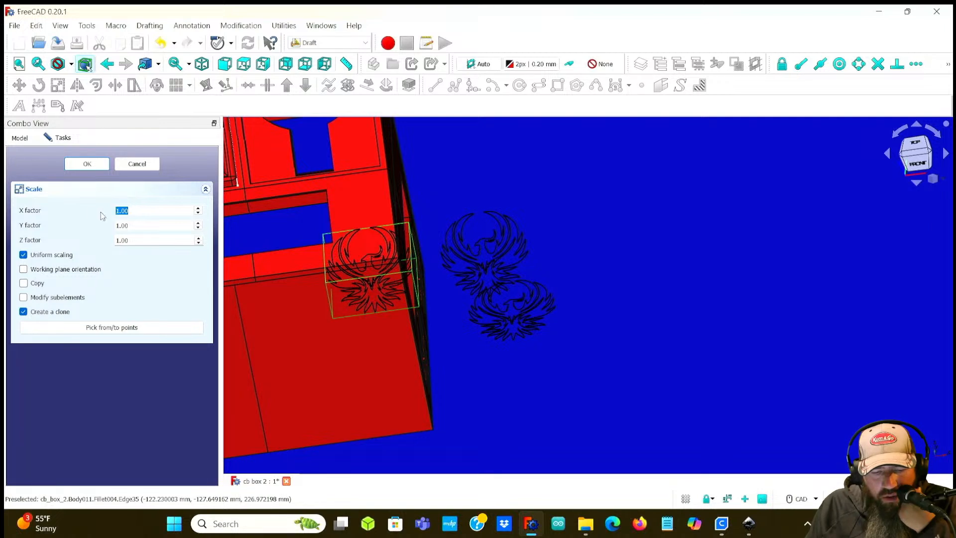
pyautogui.write('2')
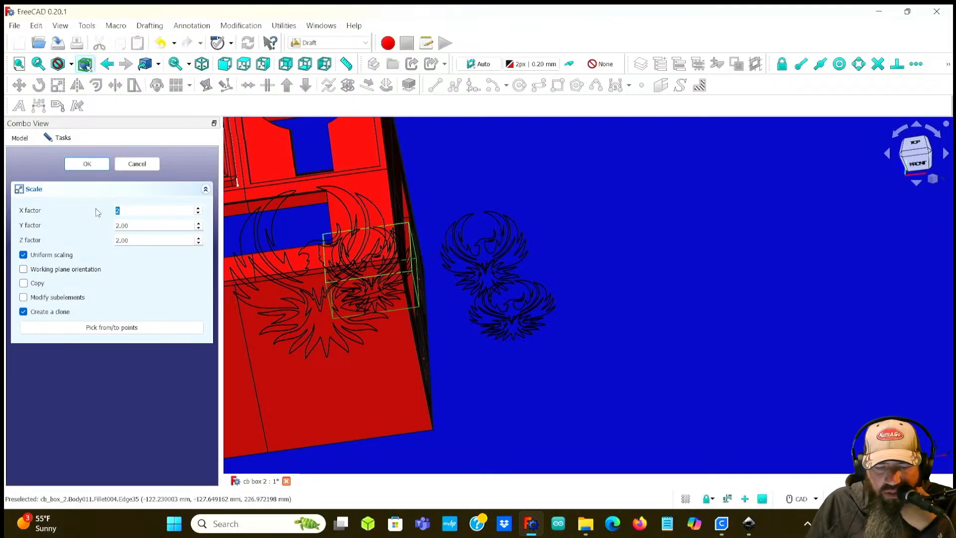
pyautogui.write('.')
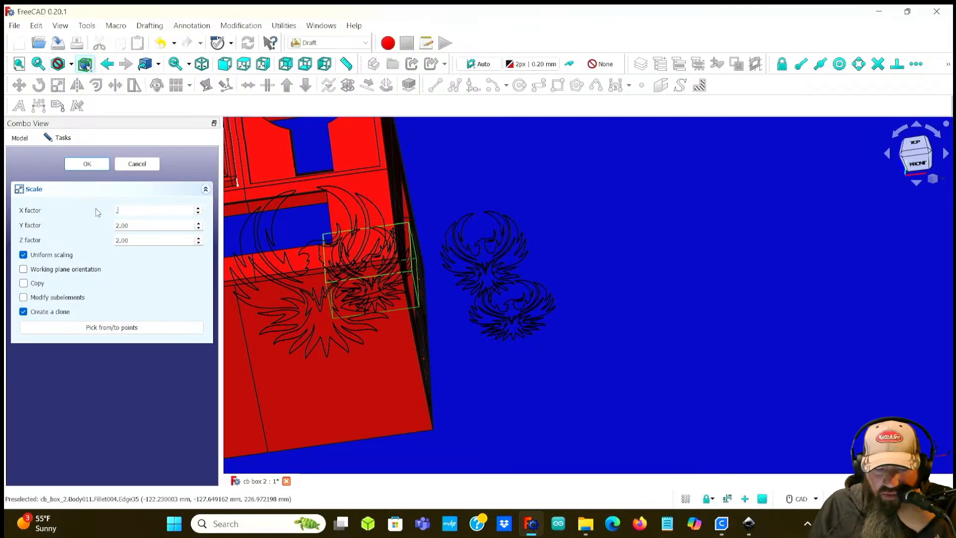
pyautogui.write('8')
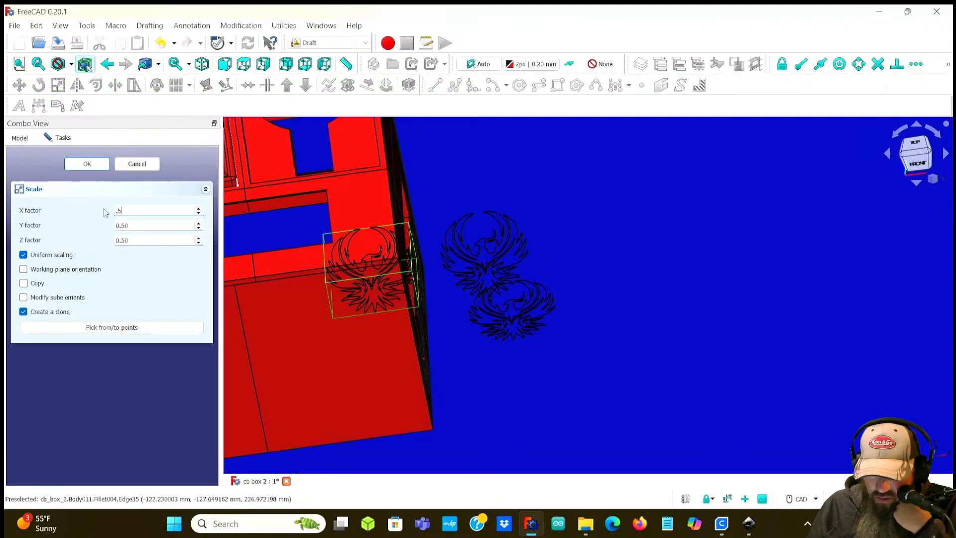
pyautogui.scroll(5, 421, 288)
pyautogui.moveTo(446, 270); pyautogui.dragTo(367, 272, button='middle')
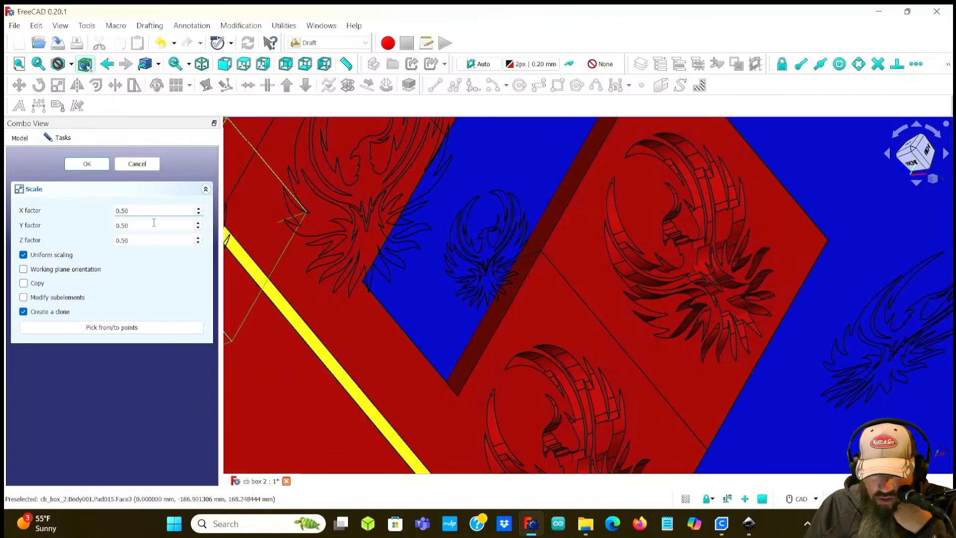
pyautogui.write('.1')
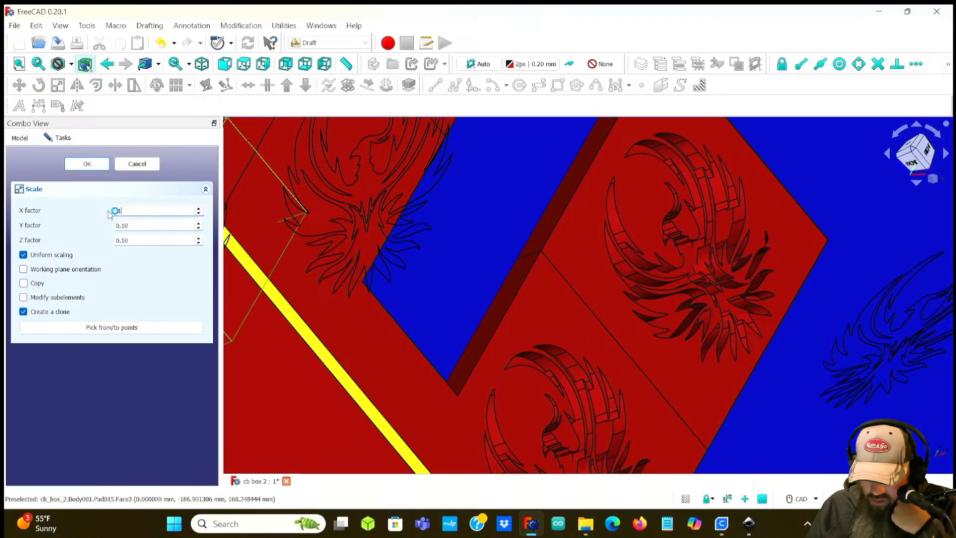
pyautogui.scroll(4, 814, 240)
pyautogui.moveTo(815, 239); pyautogui.dragTo(773, 273, button='middle')
pyautogui.moveTo(666, 279); pyautogui.dragTo(557, 377, button='middle')
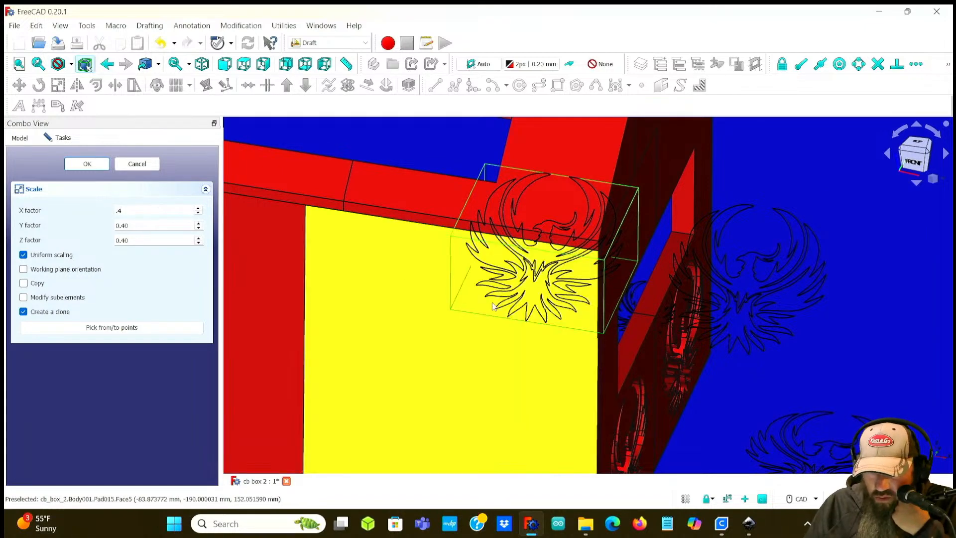
pyautogui.click(92, 165)
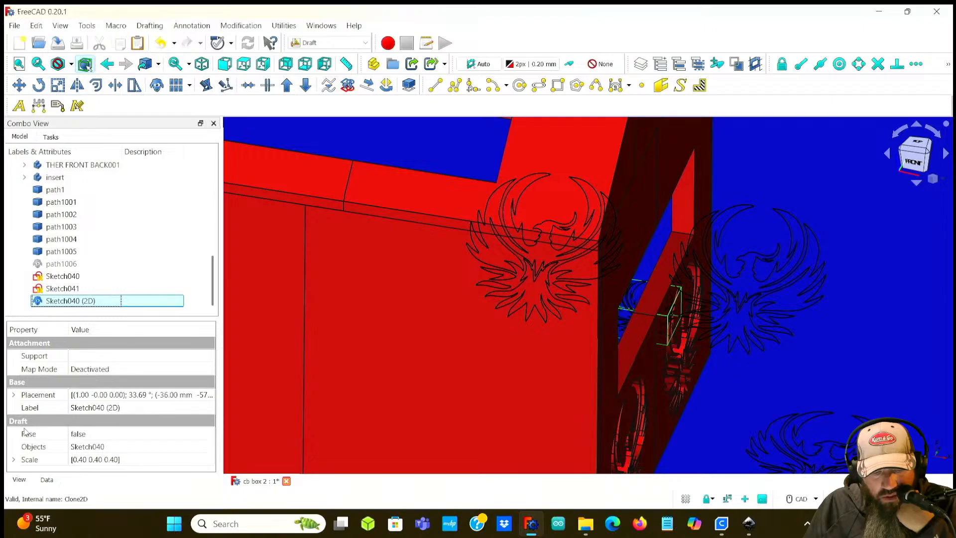
# Step: Expand the clone's placement position and nudge it to X -37 mm, Y -60.13 mm and Z 84.70 mm
pyautogui.click(14, 395)
pyautogui.click(26, 433)
pyautogui.scroll(-1, 50, 431)
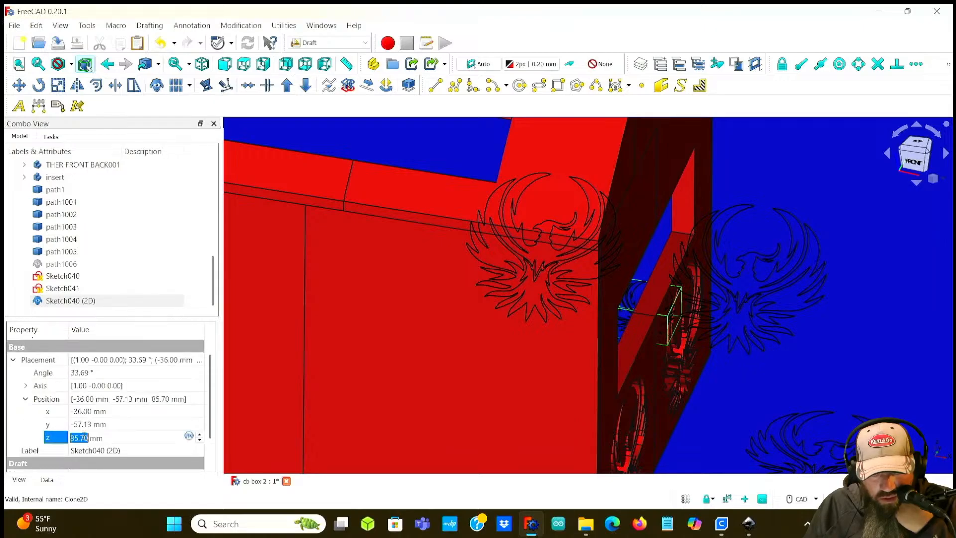
pyautogui.scroll(1, 84, 437)
pyautogui.scroll(-2, 84, 437)
pyautogui.click(82, 412)
pyautogui.scroll(-1, 82, 412)
pyautogui.click(85, 425)
pyautogui.click(83, 425)
pyautogui.scroll(-3, 83, 425)
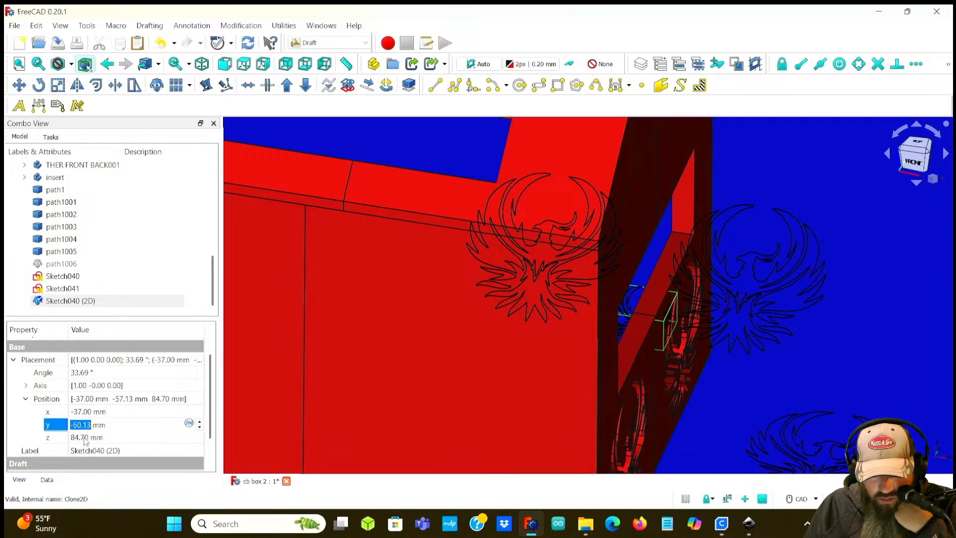
pyautogui.click(84, 438)
pyautogui.scroll(-2, 84, 437)
pyautogui.scroll(2, 84, 438)
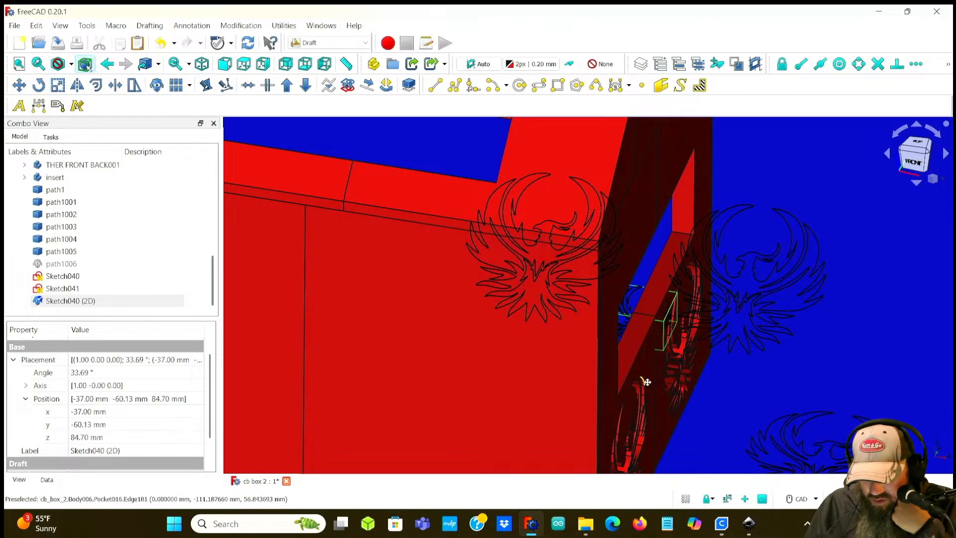
# Step: Shift the clone's position to Z 83.70 mm, Y -63.13 mm and X -188 mm
pyautogui.moveTo(647, 383); pyautogui.dragTo(447, 378, button='middle')
pyautogui.click(82, 438)
pyautogui.scroll(-1, 81, 437)
pyautogui.click(85, 424)
pyautogui.scroll(-3, 86, 424)
pyautogui.click(90, 411)
pyautogui.scroll(-20, 88, 410)
pyautogui.scroll(-20, 89, 410)
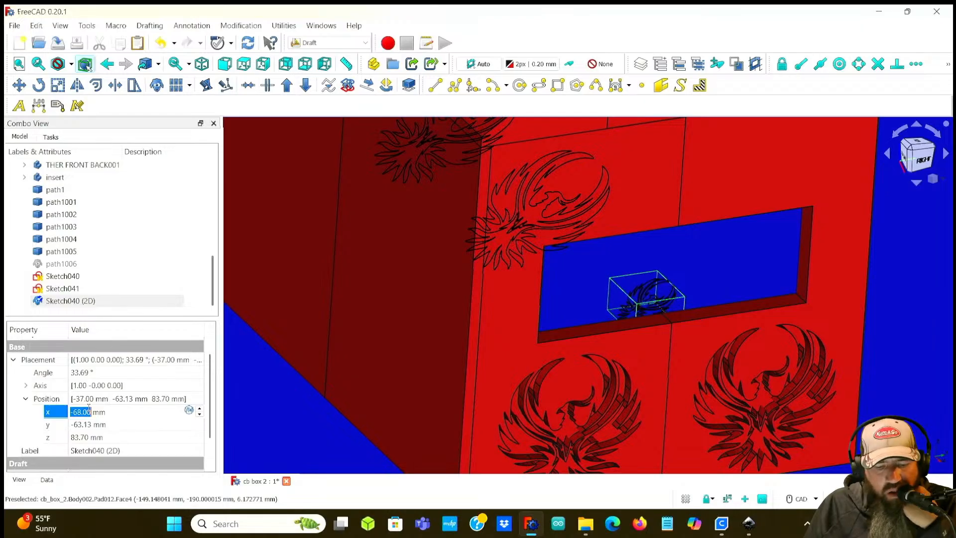
pyautogui.scroll(-20, 89, 409)
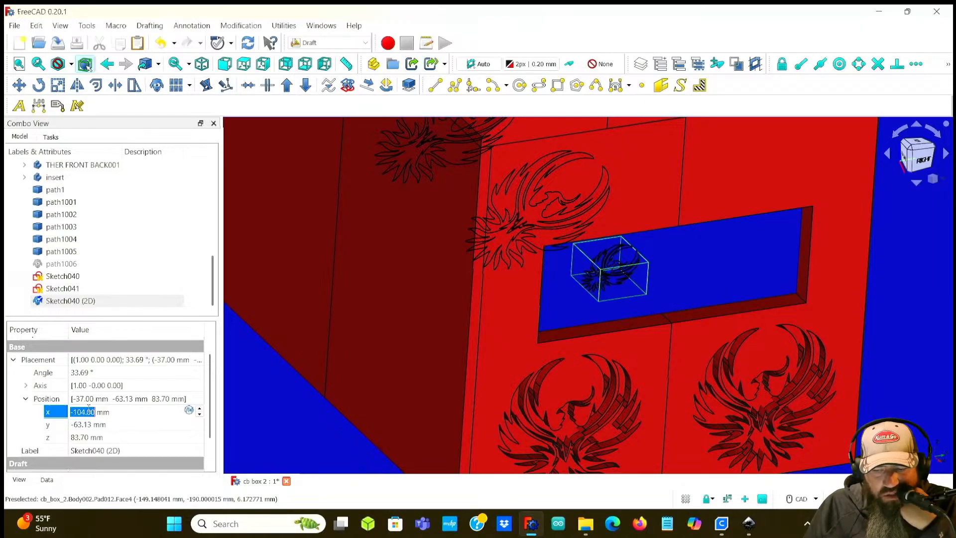
pyautogui.scroll(-13, 88, 409)
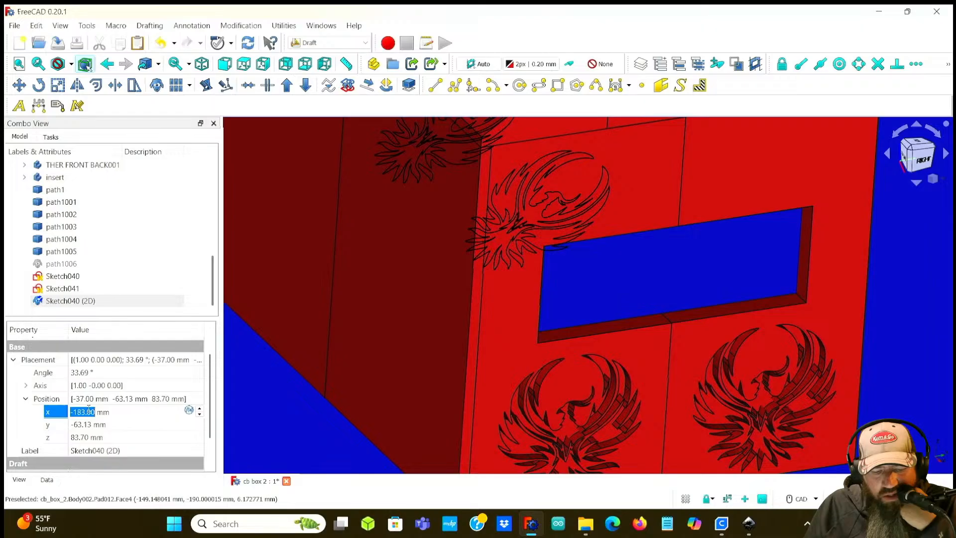
pyautogui.scroll(-5, 88, 409)
# Step: Move the clone along X to about -325 mm toward the side panel
pyautogui.moveTo(312, 328); pyautogui.dragTo(432, 343, button='middle')
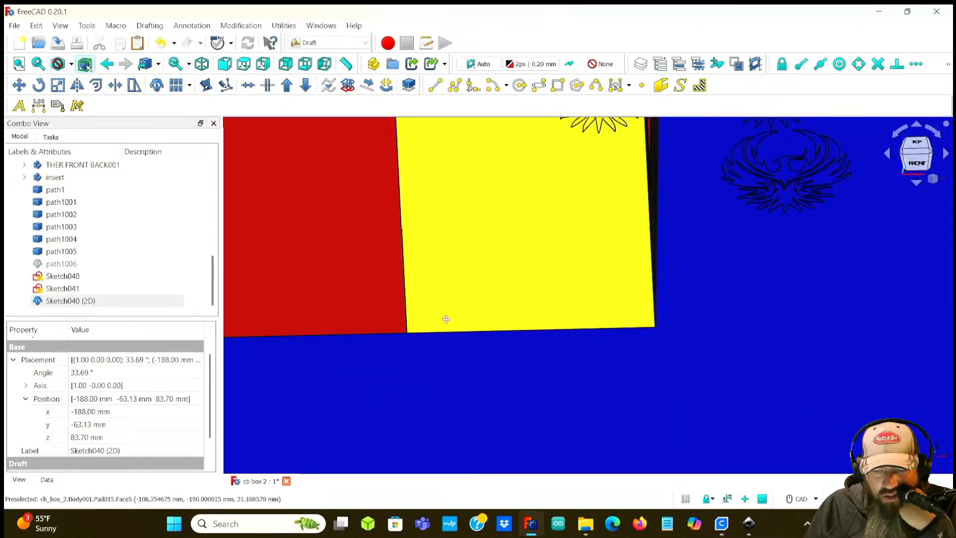
pyautogui.moveTo(450, 306); pyautogui.dragTo(406, 405, button='middle')
pyautogui.scroll(1, 404, 392)
pyautogui.scroll(-4, 405, 389)
pyautogui.moveTo(419, 329); pyautogui.dragTo(341, 380, button='middle')
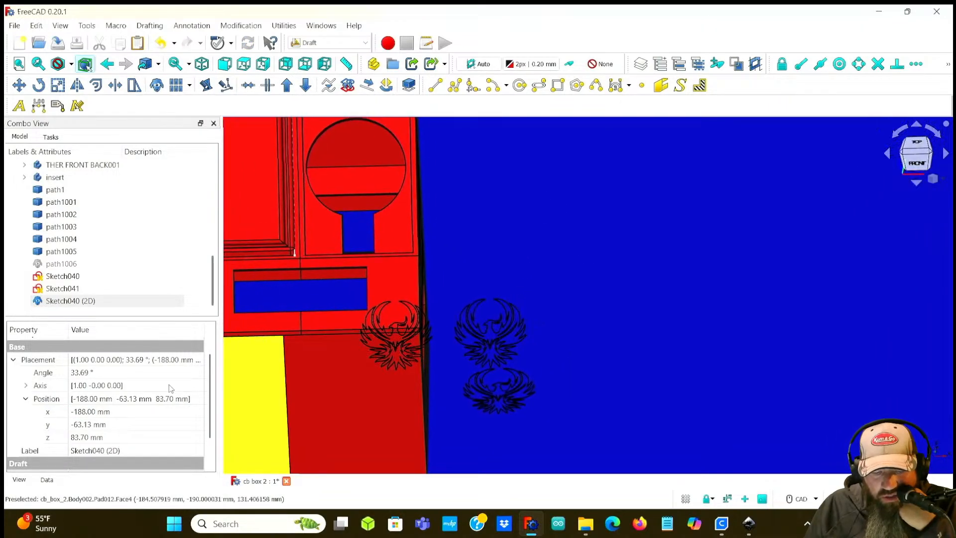
pyautogui.click(87, 411)
pyautogui.scroll(-4, 88, 410)
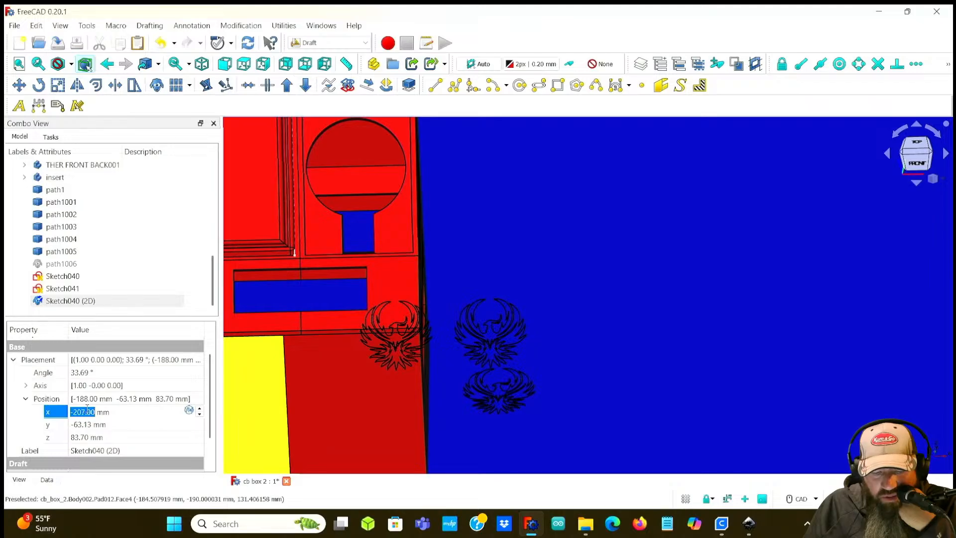
pyautogui.moveTo(544, 374); pyautogui.dragTo(349, 358, button='middle')
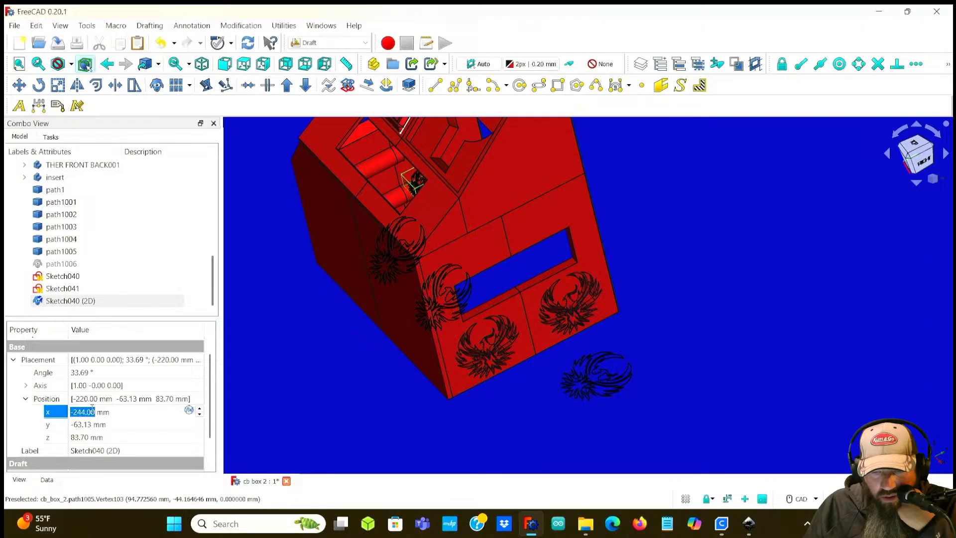
pyautogui.scroll(-9, 93, 409)
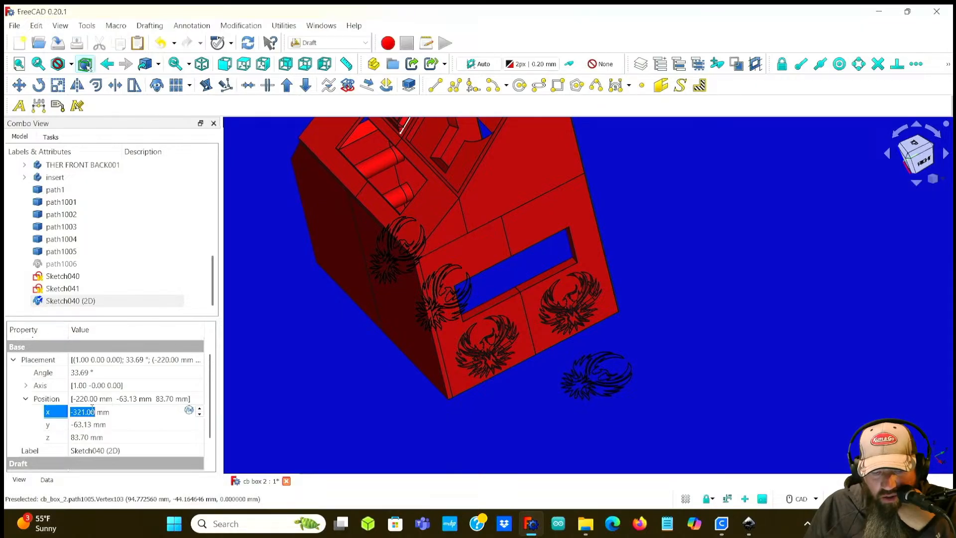
pyautogui.moveTo(273, 272); pyautogui.dragTo(417, 377, button='middle')
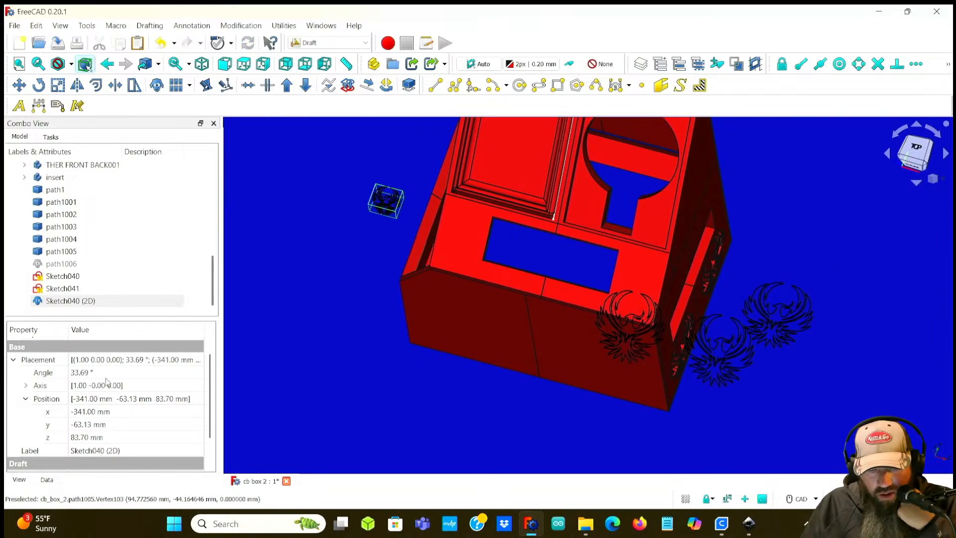
pyautogui.click(85, 413)
pyautogui.scroll(-1, 85, 411)
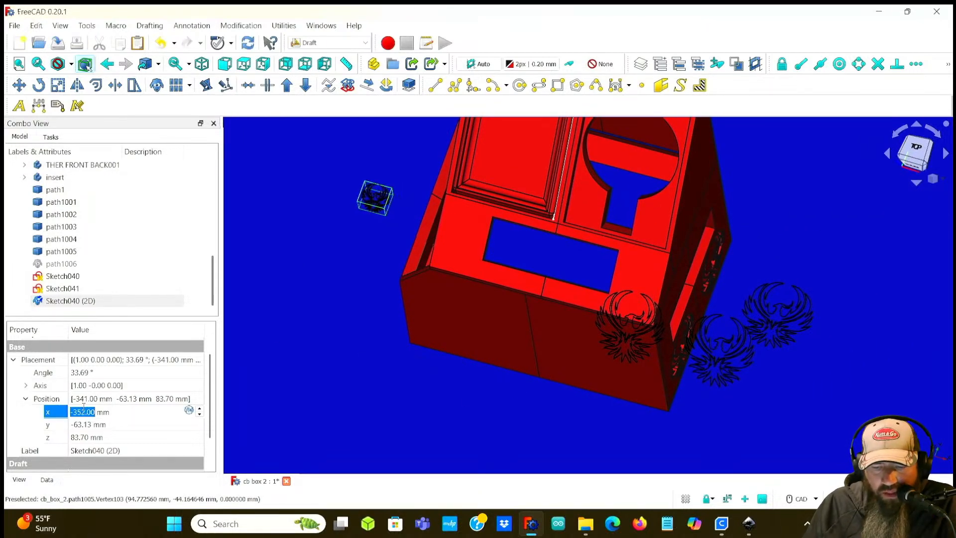
pyautogui.scroll(20, 84, 407)
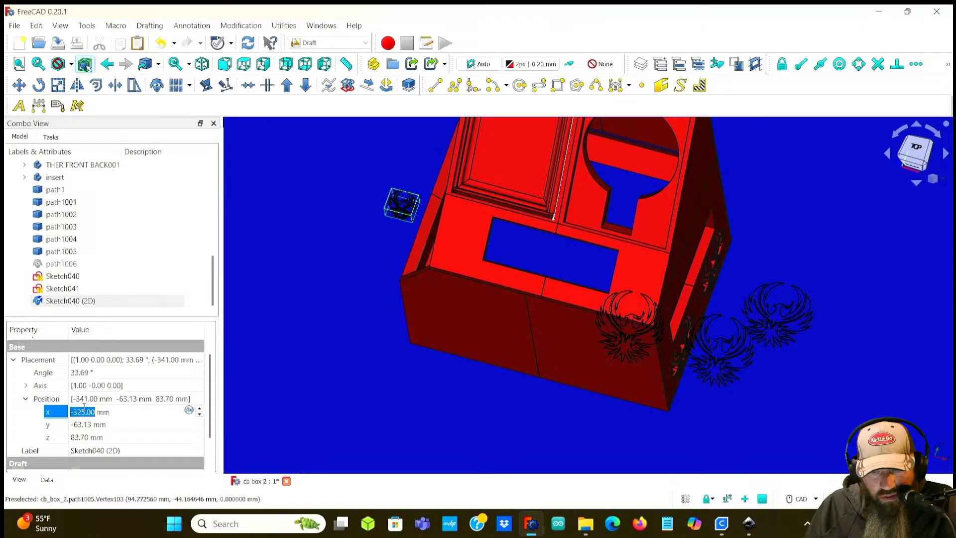
# Step: Reposition the clone to X -302 mm, Y -69.13 mm and Z 72.70 mm on the side panel
pyautogui.moveTo(388, 221); pyautogui.dragTo(434, 243, button='middle')
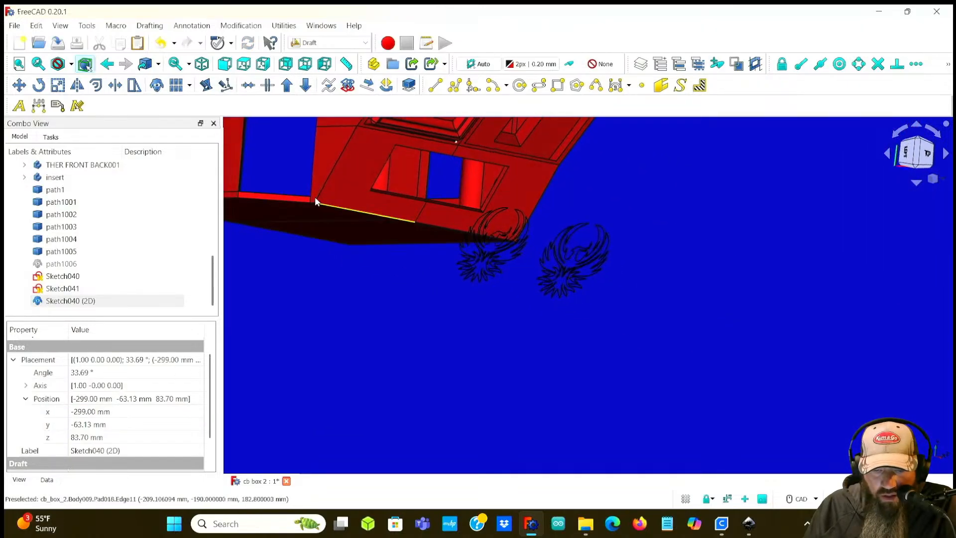
pyautogui.moveTo(321, 201); pyautogui.dragTo(569, 388, button='middle')
pyautogui.scroll(2, 525, 340)
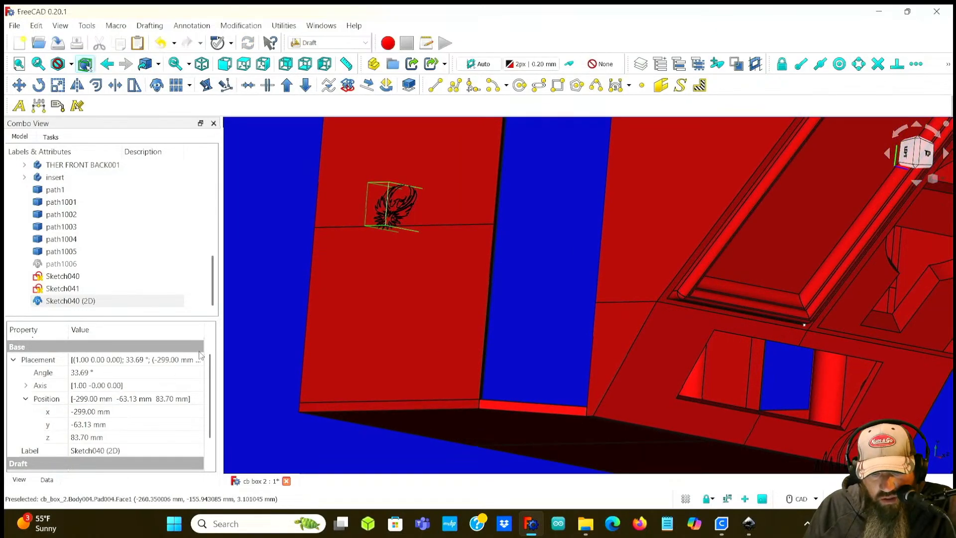
pyautogui.click(98, 413)
pyautogui.scroll(-3, 94, 412)
pyautogui.click(78, 424)
pyautogui.scroll(-2, 79, 425)
pyautogui.click(80, 438)
pyautogui.scroll(-5, 80, 437)
pyautogui.scroll(-6, 81, 437)
pyautogui.moveTo(314, 266); pyautogui.dragTo(568, 406, button='middle')
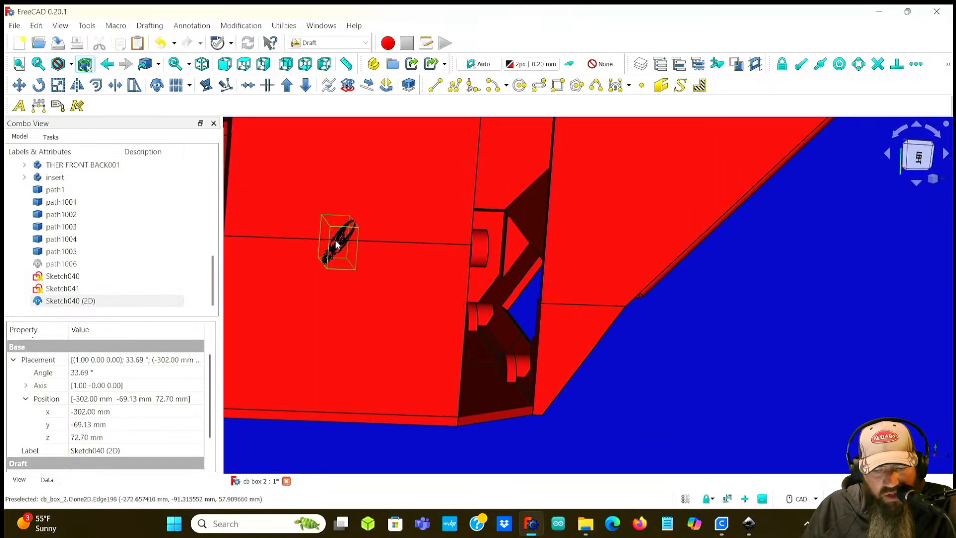
# Step: Shift the clone's position to X -357 mm, Y -95.13 mm and Z 226.70 mm
pyautogui.scroll(-20, 79, 411)
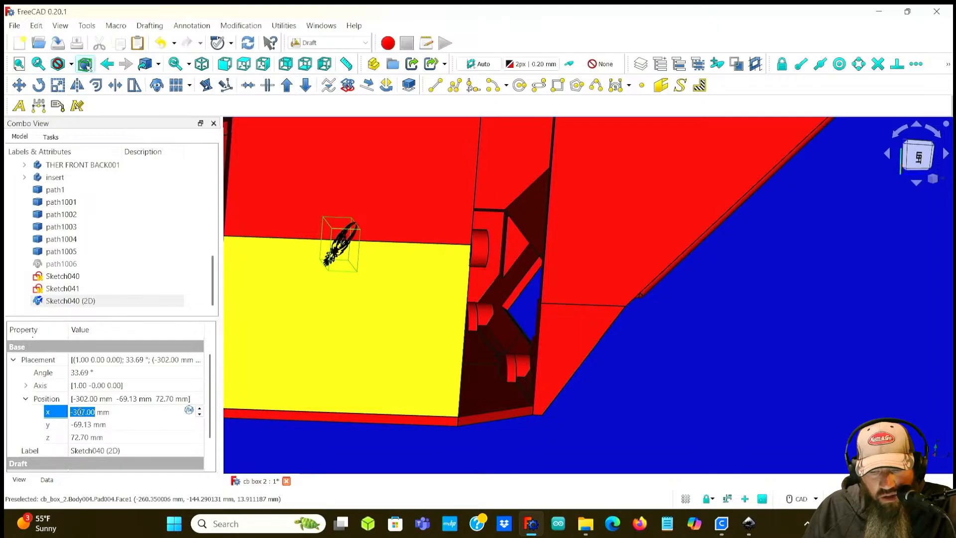
pyautogui.click(79, 424)
pyautogui.scroll(-12, 80, 424)
pyautogui.scroll(-14, 80, 424)
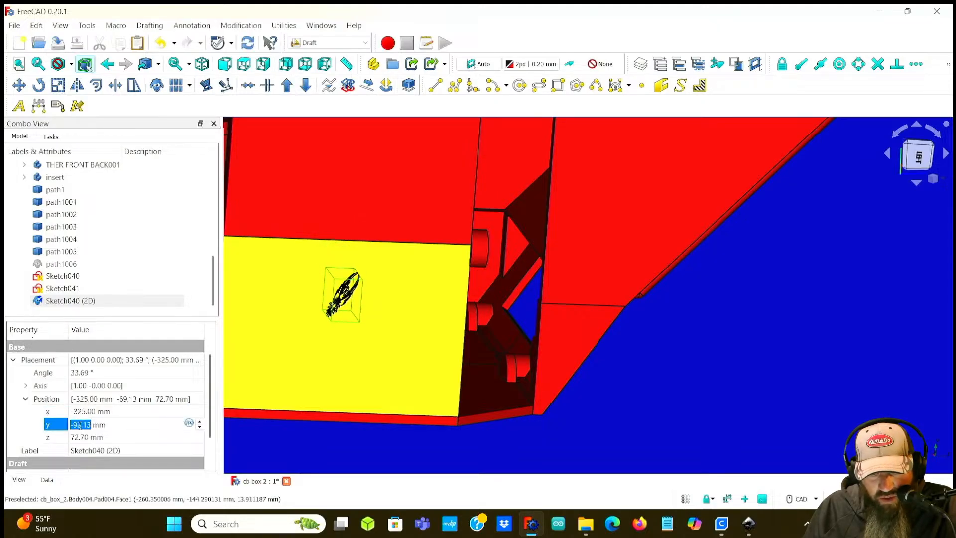
pyautogui.click(82, 412)
pyautogui.scroll(-5, 82, 411)
pyautogui.scroll(-20, 82, 412)
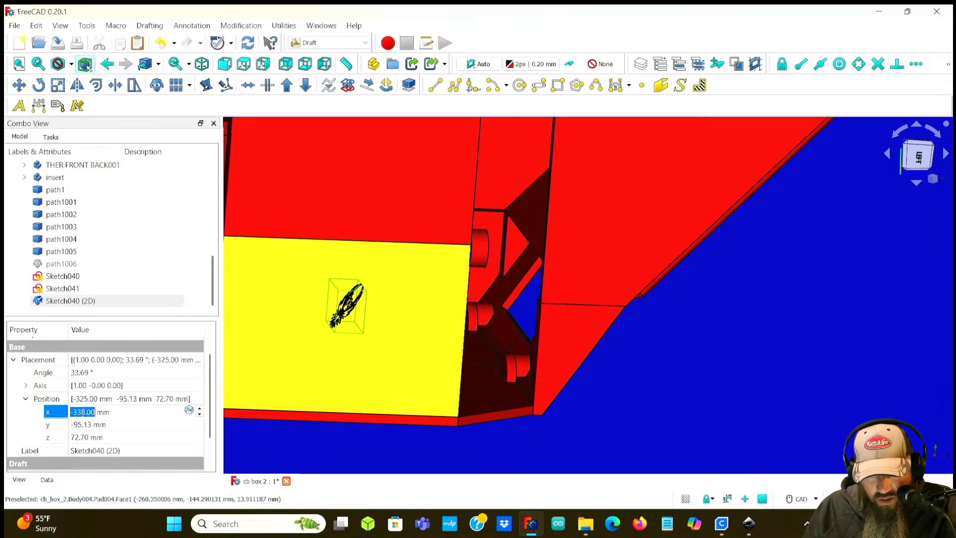
pyautogui.click(80, 437)
pyautogui.scroll(9, 80, 437)
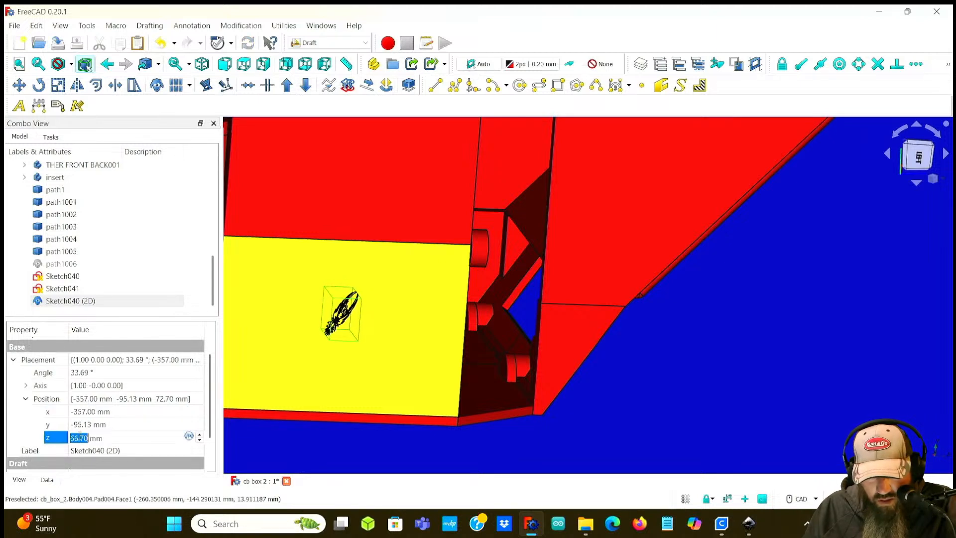
pyautogui.scroll(20, 80, 438)
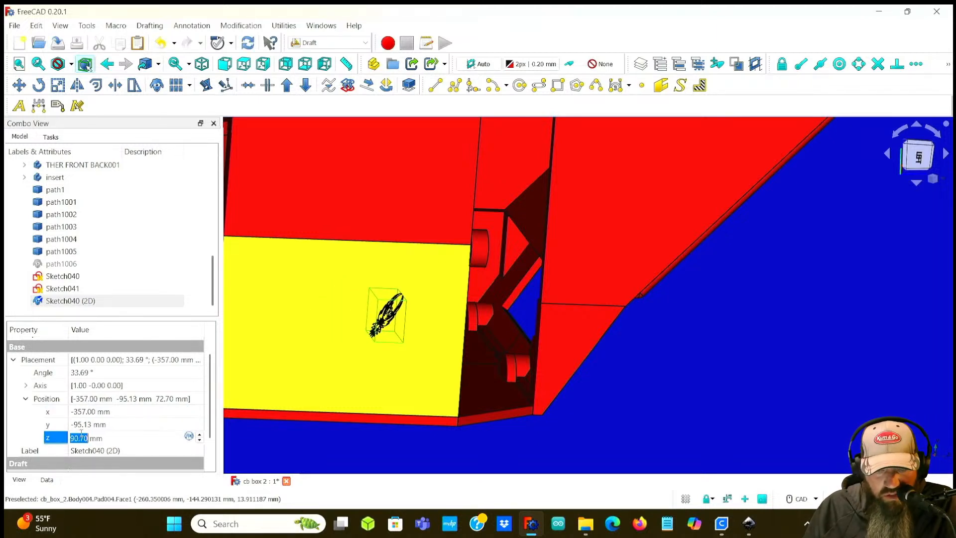
pyautogui.scroll(2, 83, 432)
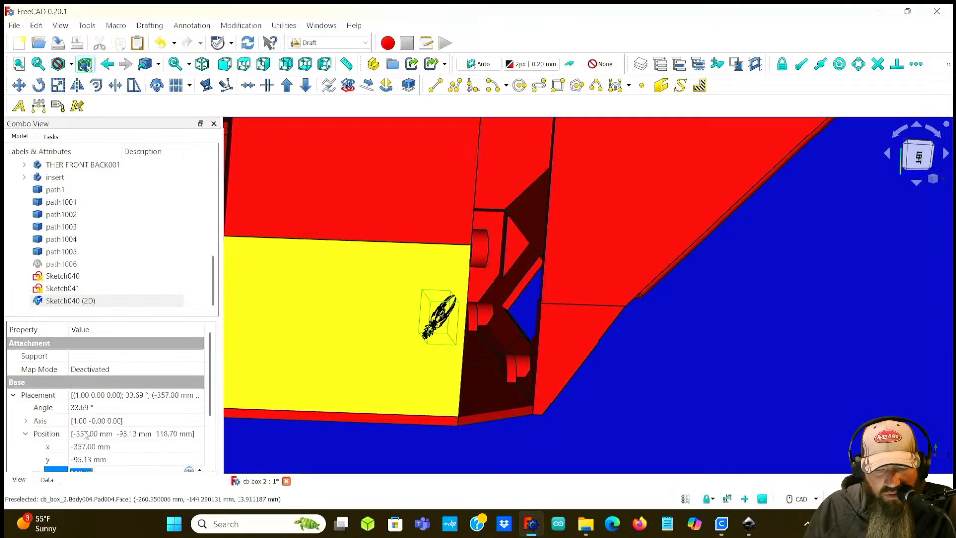
pyautogui.scroll(-2, 113, 460)
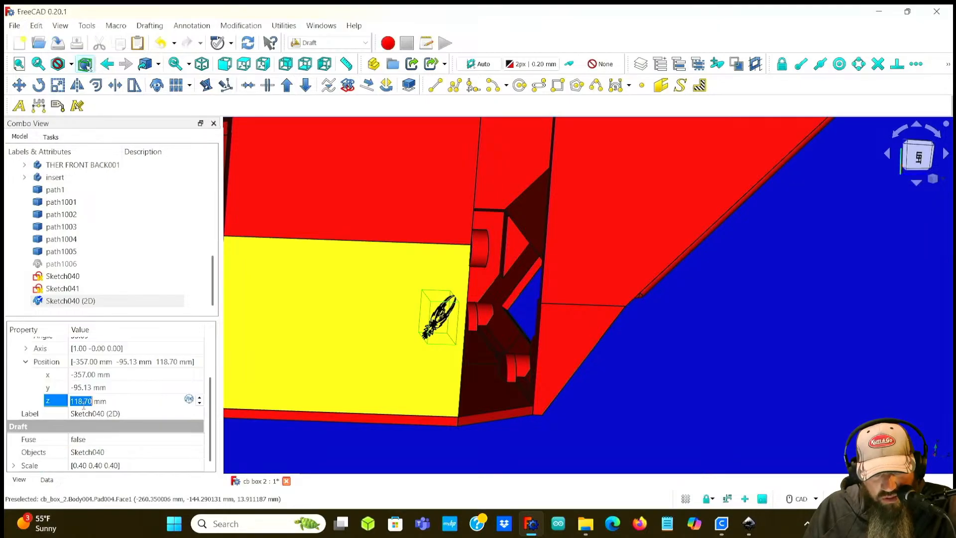
pyautogui.scroll(20, 82, 400)
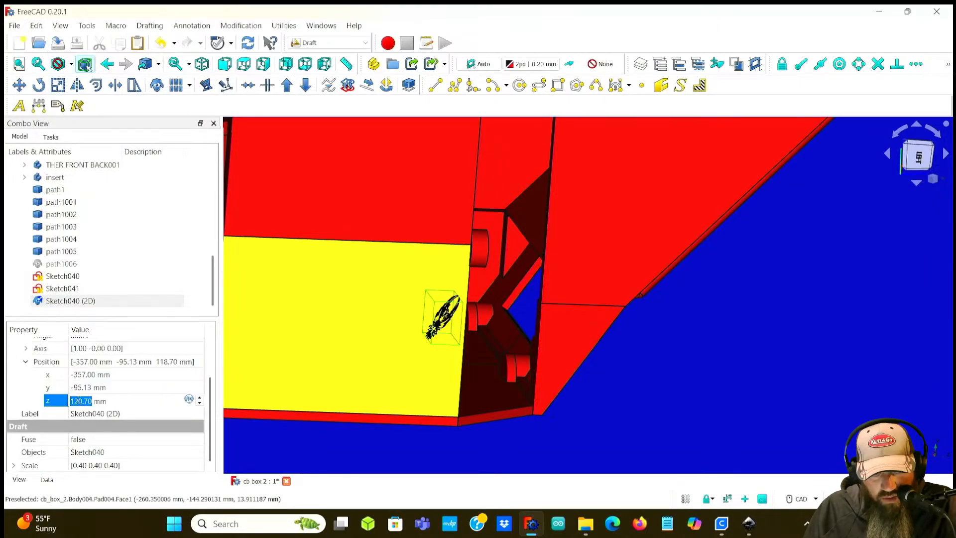
pyautogui.scroll(20, 84, 401)
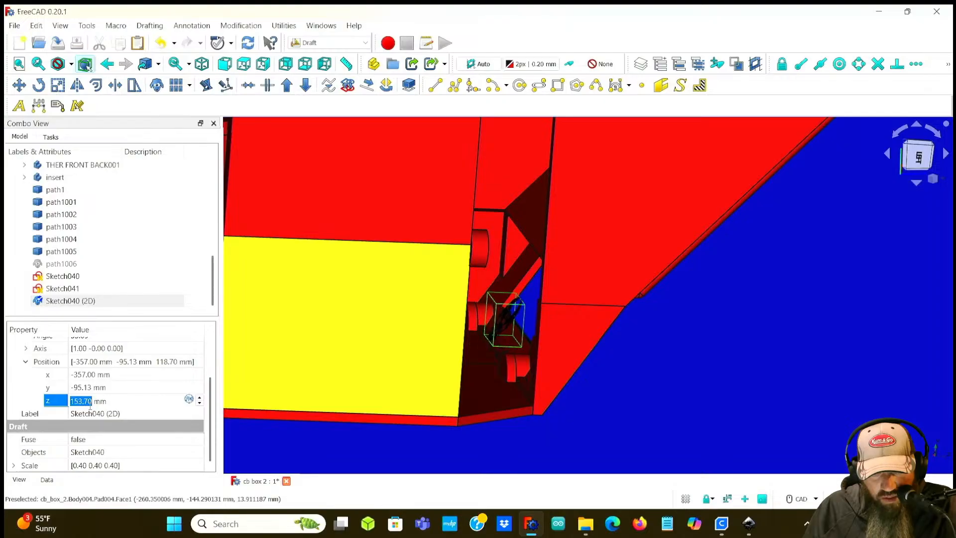
pyautogui.scroll(20, 90, 404)
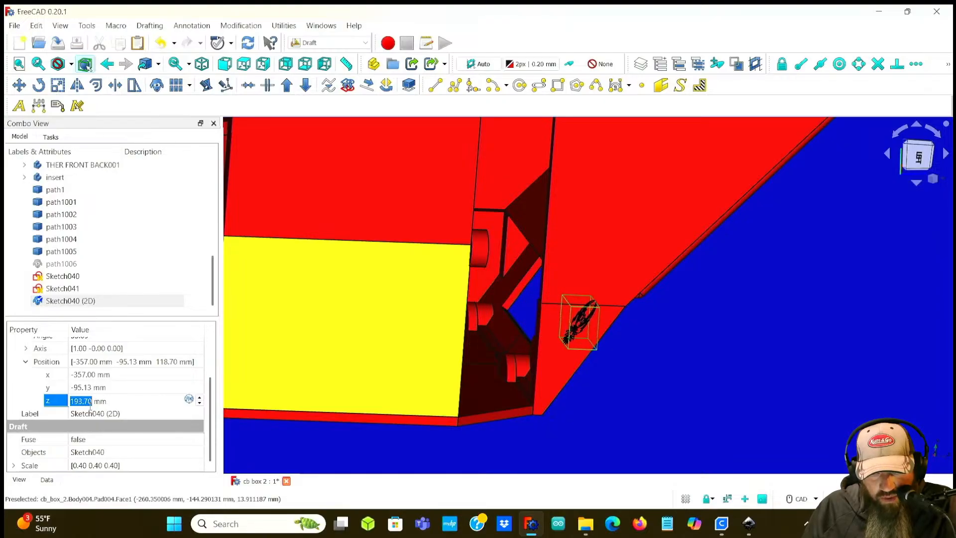
pyautogui.scroll(9, 91, 407)
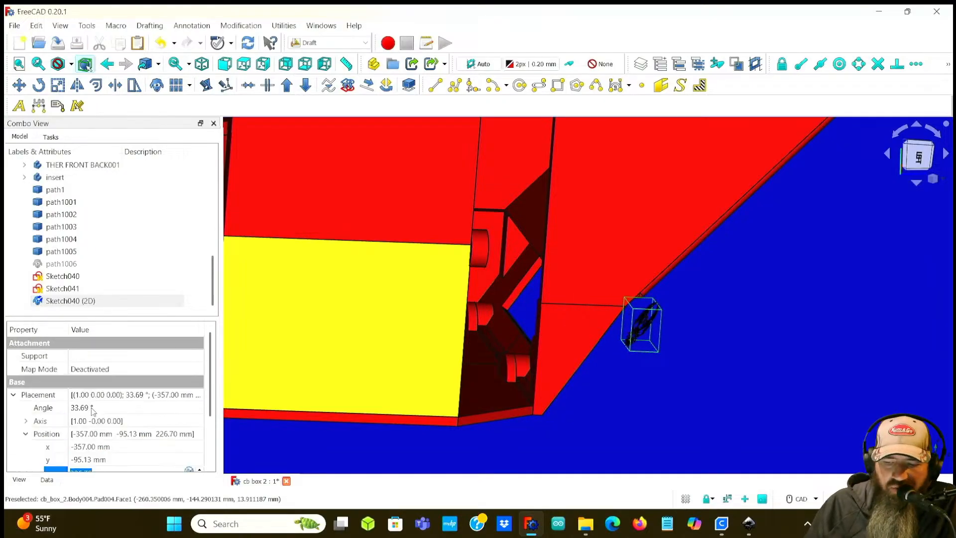
# Step: Move the clone to X -237 mm and Z 267.70 mm over the box's top area
pyautogui.moveTo(897, 365); pyautogui.dragTo(475, 217, button='middle')
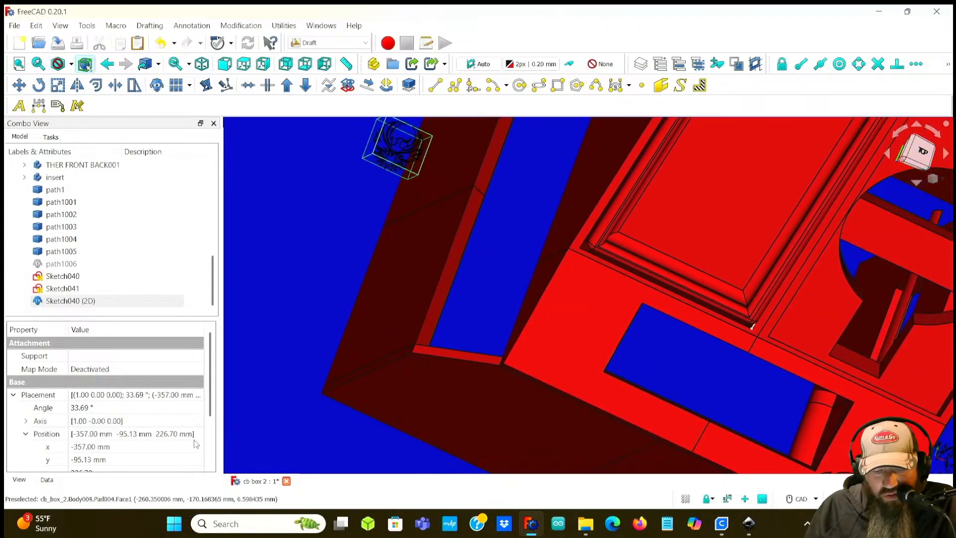
pyautogui.doubleClick(84, 446)
pyautogui.scroll(2, 85, 445)
pyautogui.scroll(20, 85, 444)
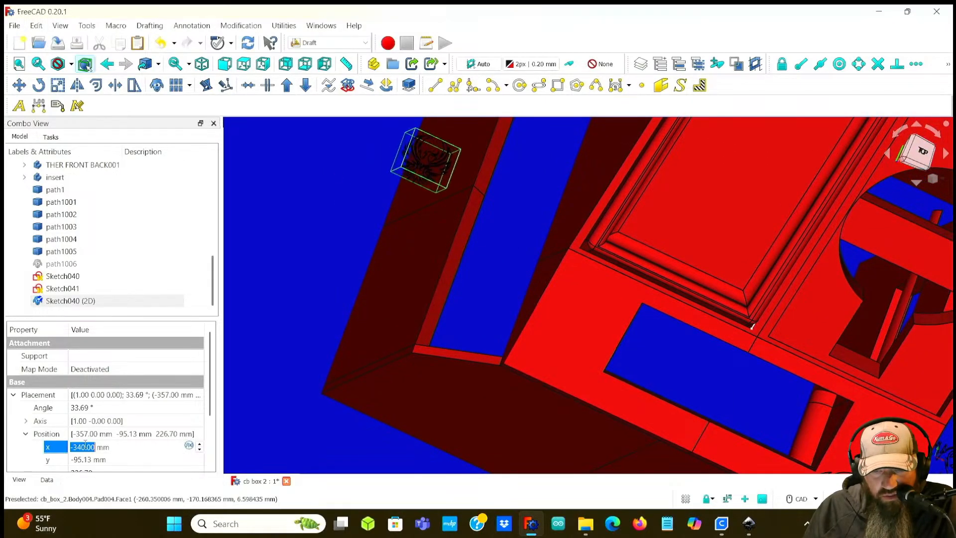
pyautogui.scroll(20, 85, 445)
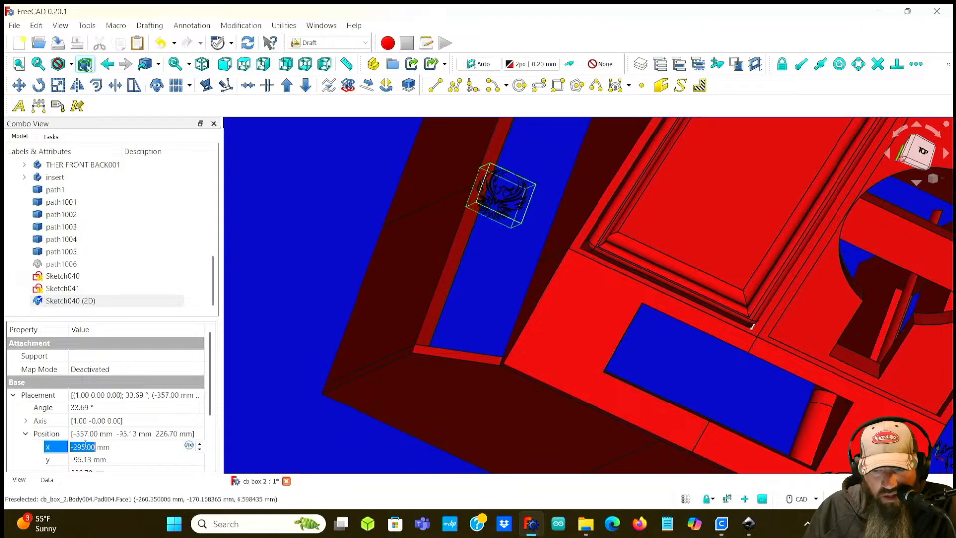
pyautogui.scroll(20, 85, 445)
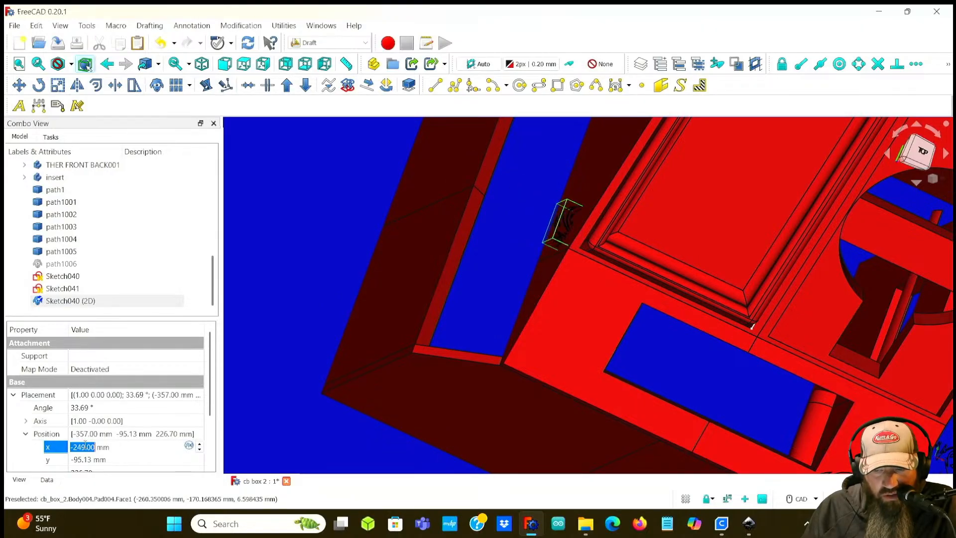
pyautogui.scroll(-1, 108, 457)
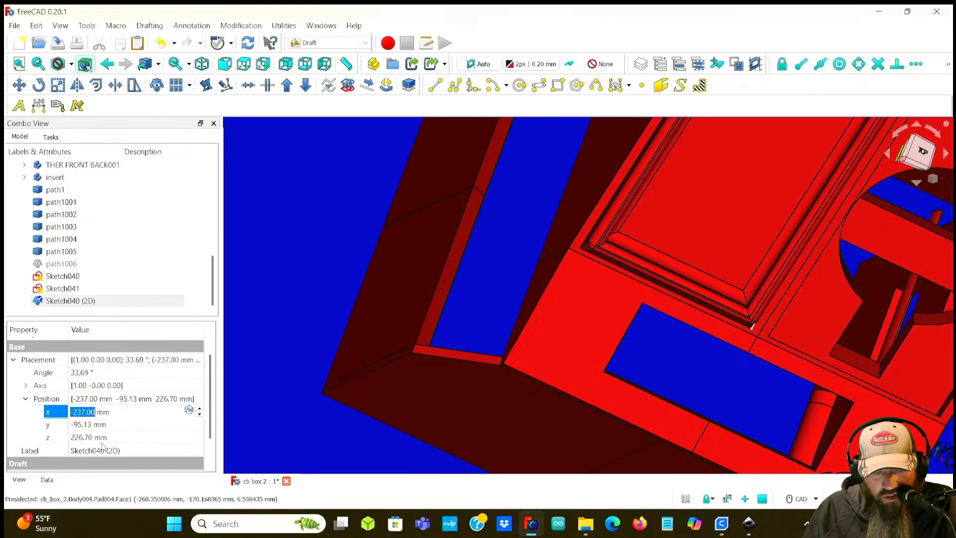
pyautogui.click(81, 437)
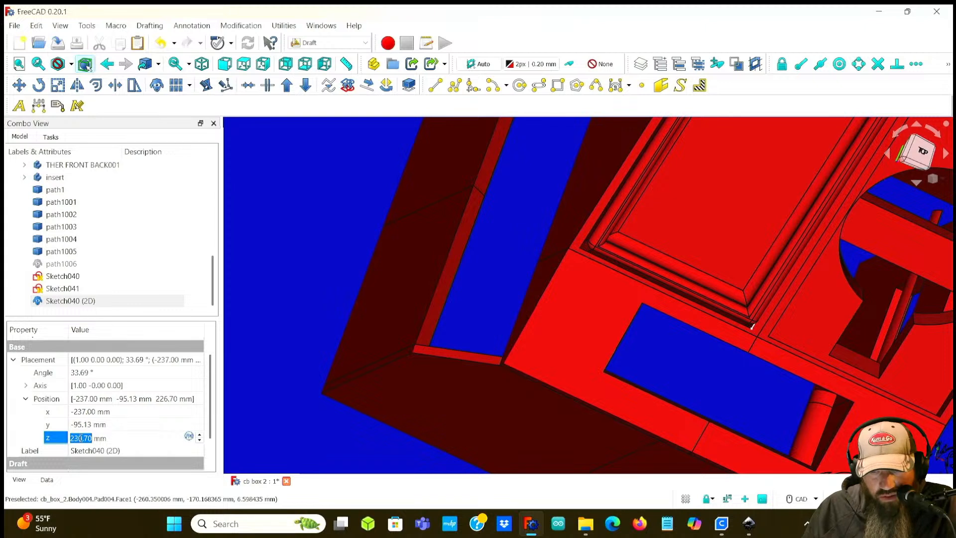
pyautogui.scroll(20, 81, 437)
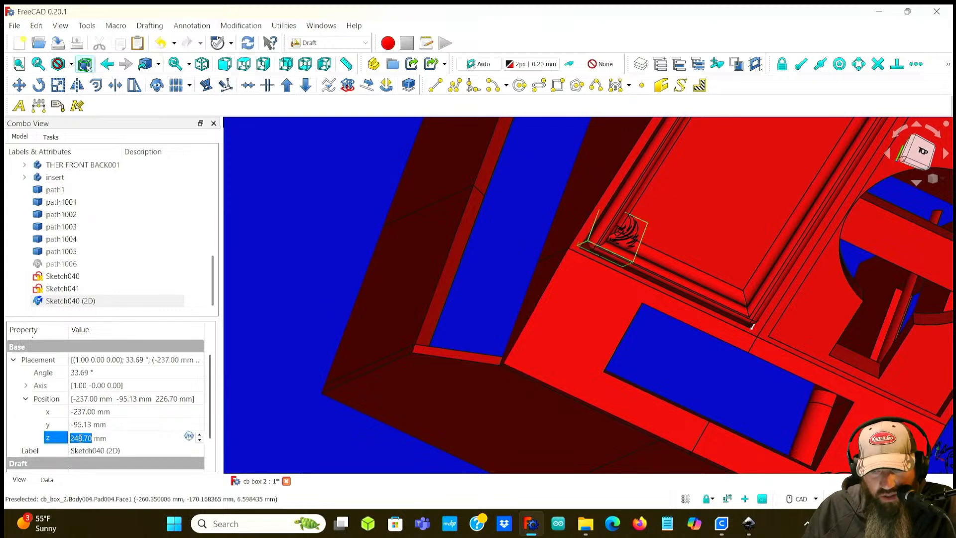
# Step: In top view, move the clone to X -52 mm and Y -139.13 mm near the front panel corner
pyautogui.click(84, 410)
pyautogui.moveTo(604, 379); pyautogui.dragTo(550, 354, button='middle')
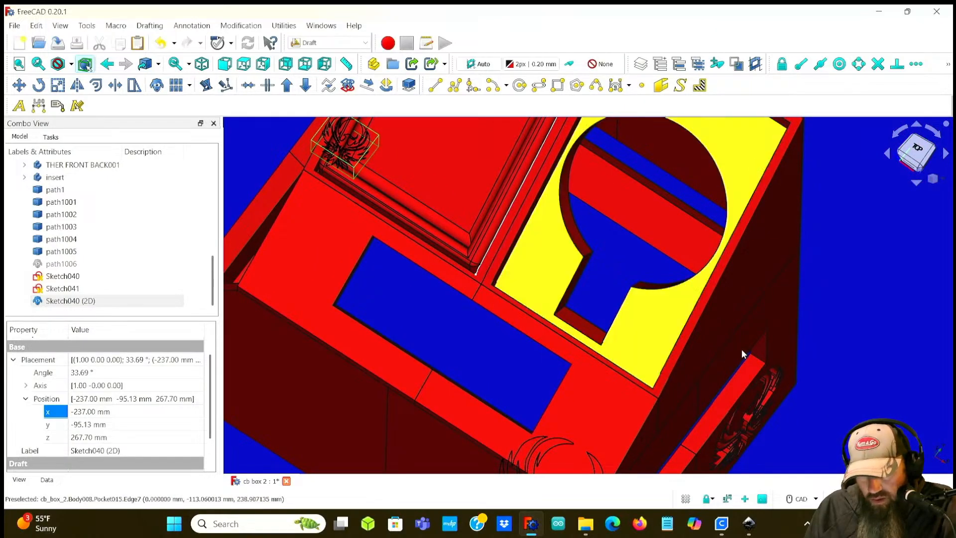
pyautogui.click(916, 149)
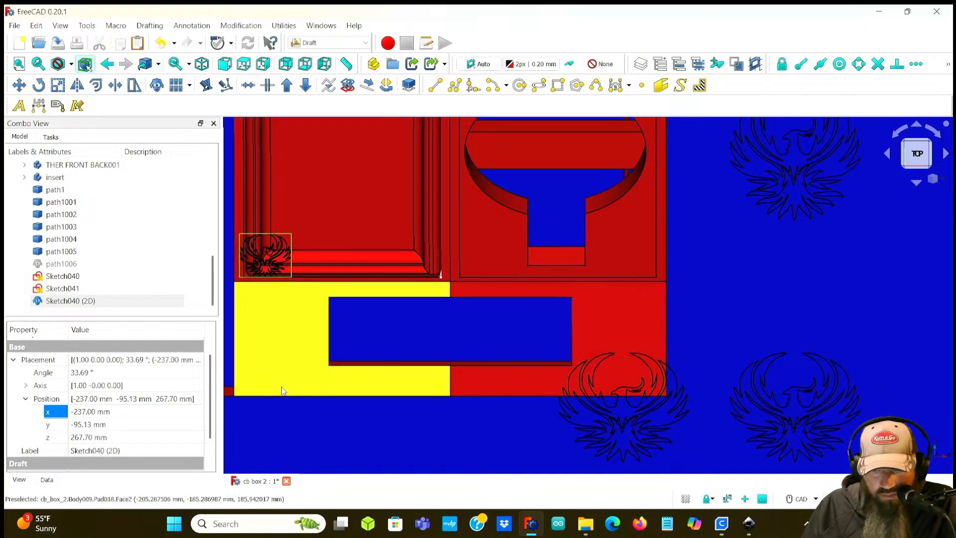
pyautogui.scroll(20, 89, 411)
pyautogui.scroll(20, 88, 409)
pyautogui.scroll(20, 89, 409)
pyautogui.scroll(20, 89, 411)
pyautogui.scroll(20, 89, 410)
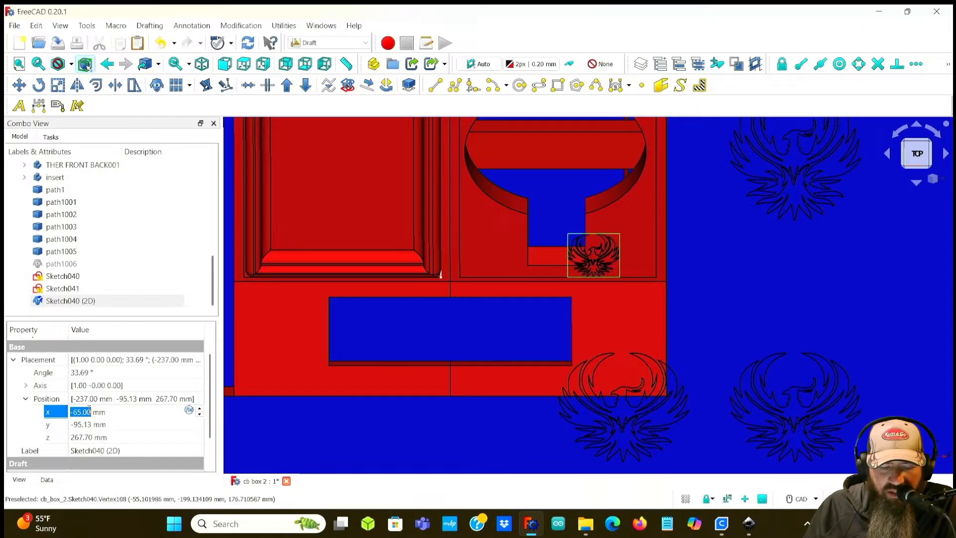
pyautogui.click(85, 425)
pyautogui.scroll(-16, 85, 424)
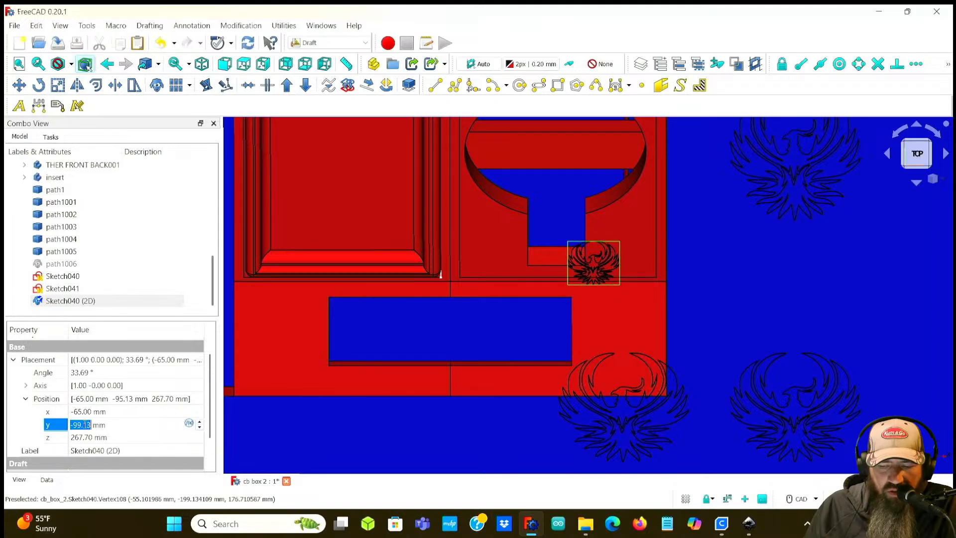
pyautogui.scroll(-20, 85, 424)
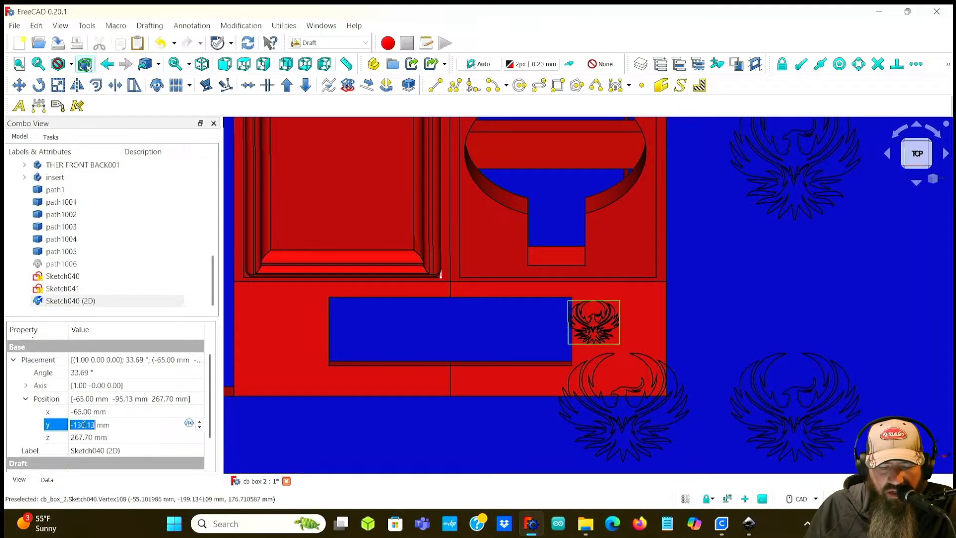
pyautogui.click(79, 412)
pyautogui.scroll(10, 78, 411)
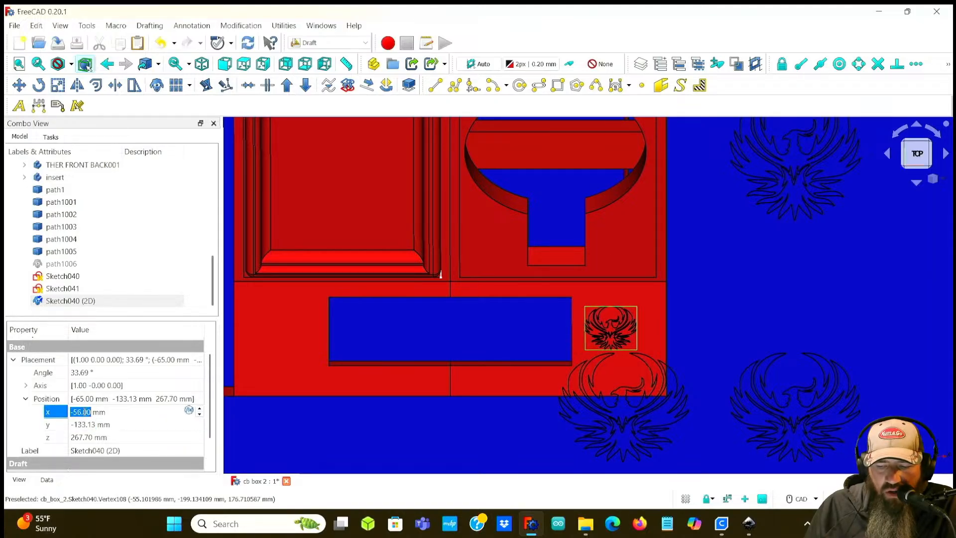
pyautogui.scroll(3, 85, 417)
pyautogui.click(85, 425)
pyautogui.scroll(-7, 85, 424)
pyautogui.scroll(1, 86, 424)
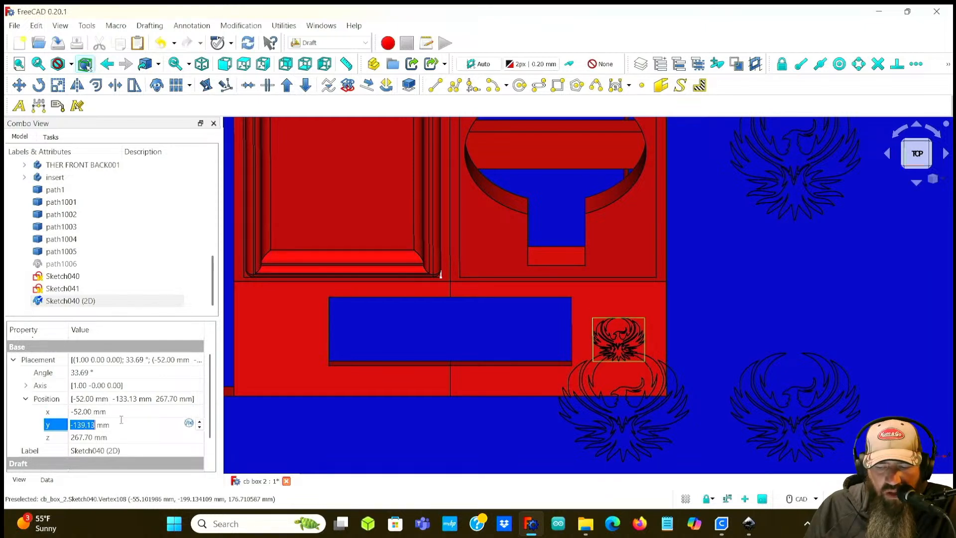
# Step: Lower the clone to Z 216.70 mm and orbit around to check the logo on the panel
pyautogui.moveTo(768, 325)
pyautogui.mouseDown(button='middle')
pyautogui.moveTo(680, 320)
pyautogui.moveTo(672, 344)
pyautogui.moveTo(359, 324)
pyautogui.mouseUp(button='middle')
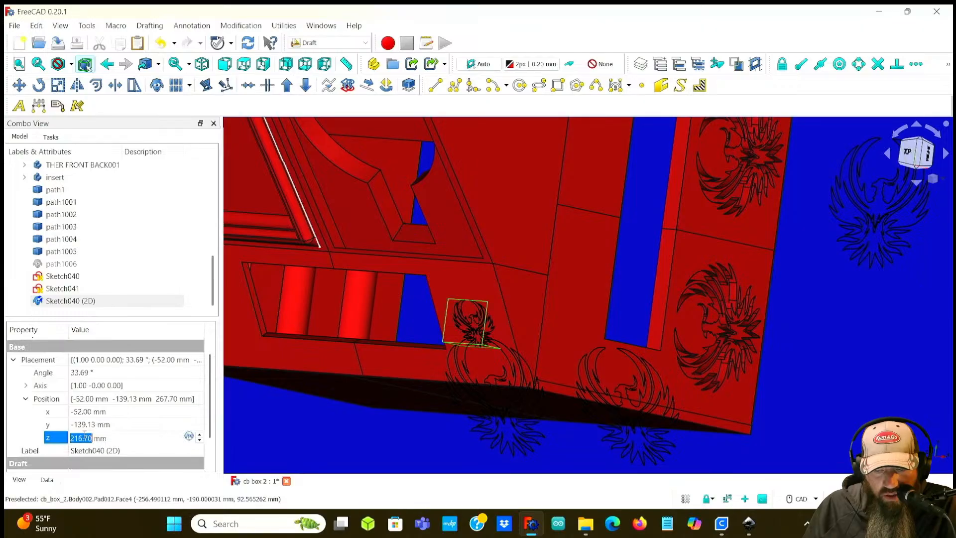
pyautogui.moveTo(640, 323); pyautogui.dragTo(712, 320, button='middle')
pyautogui.moveTo(614, 332); pyautogui.dragTo(744, 261, button='middle')
pyautogui.scroll(4, 606, 291)
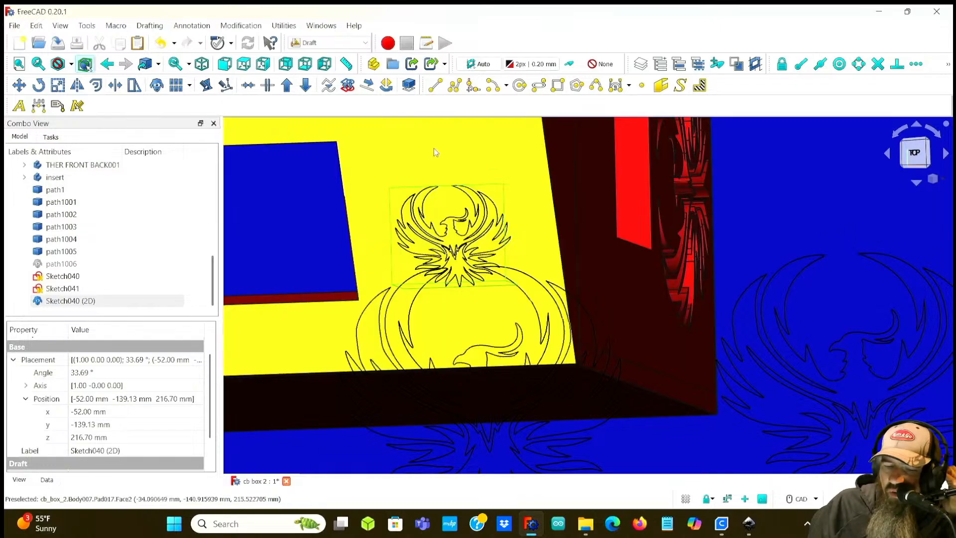
pyautogui.moveTo(477, 190)
pyautogui.mouseDown(button='middle')
pyautogui.moveTo(628, 295)
pyautogui.moveTo(622, 275)
pyautogui.moveTo(537, 202)
pyautogui.moveTo(525, 215)
pyautogui.moveTo(557, 259)
pyautogui.moveTo(365, 159)
pyautogui.mouseUp(button='middle')
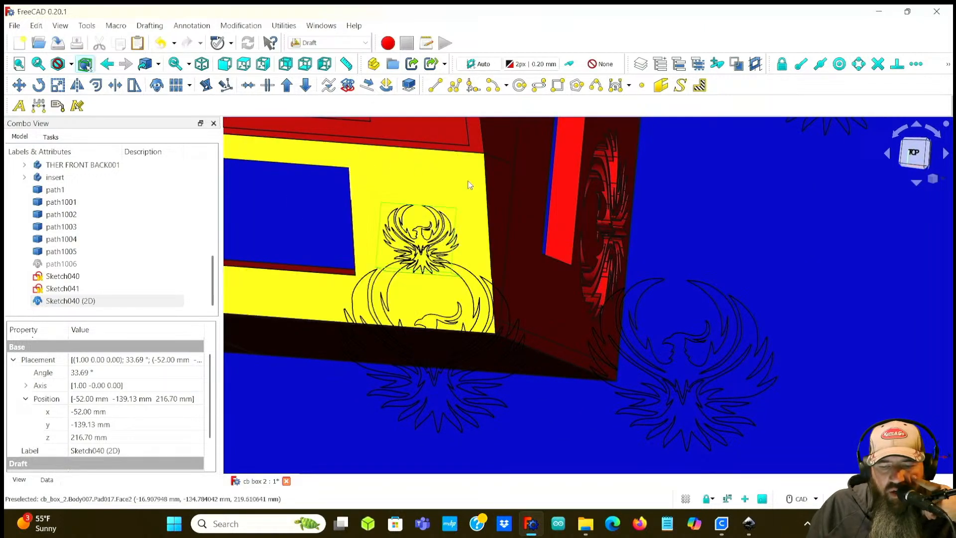
pyautogui.moveTo(279, 218)
pyautogui.mouseDown(button='middle')
pyautogui.moveTo(413, 222)
pyautogui.moveTo(376, 204)
pyautogui.mouseUp(button='middle')
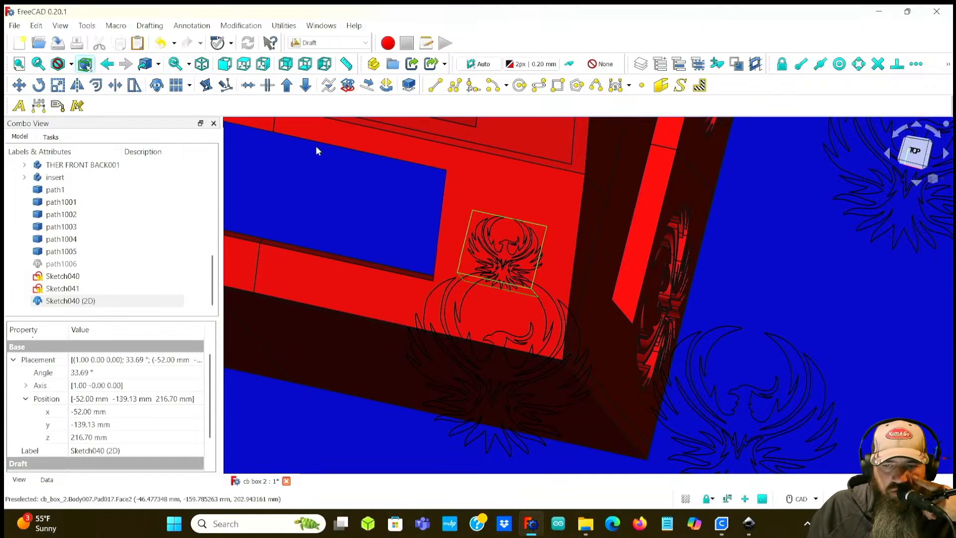
pyautogui.moveTo(449, 187)
pyautogui.mouseDown(button='middle')
pyautogui.moveTo(348, 174)
pyautogui.moveTo(389, 189)
pyautogui.mouseUp(button='middle')
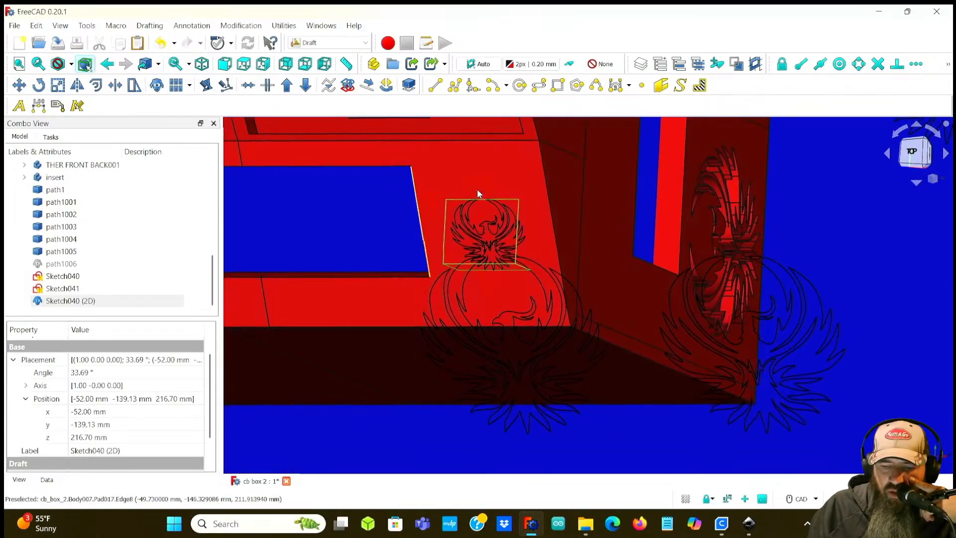
pyautogui.moveTo(780, 195)
pyautogui.mouseDown(button='middle')
pyautogui.moveTo(843, 209)
pyautogui.moveTo(806, 212)
pyautogui.moveTo(844, 185)
pyautogui.moveTo(874, 186)
pyautogui.mouseUp(button='middle')
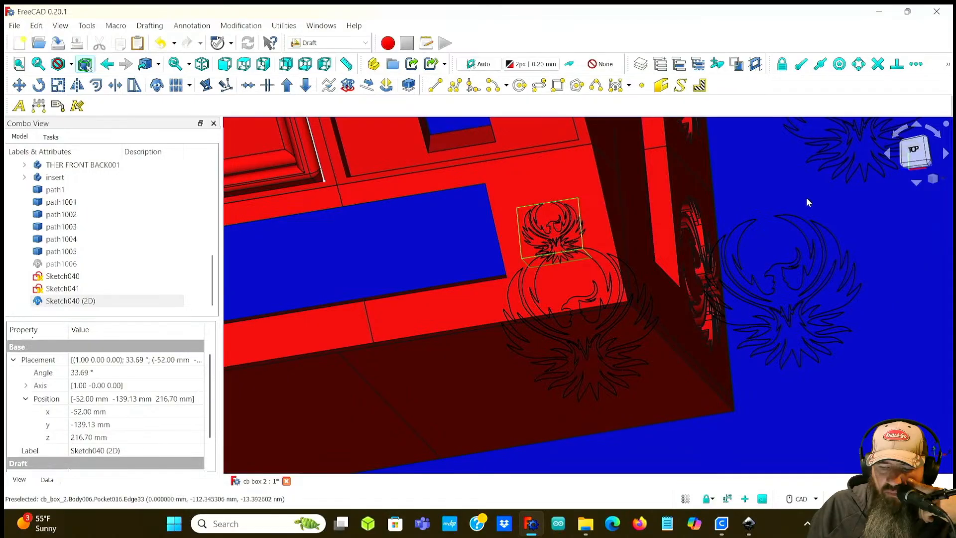
# Step: Hide Sketch040 and Sketch041
pyautogui.click(74, 277)
pyautogui.press('space')
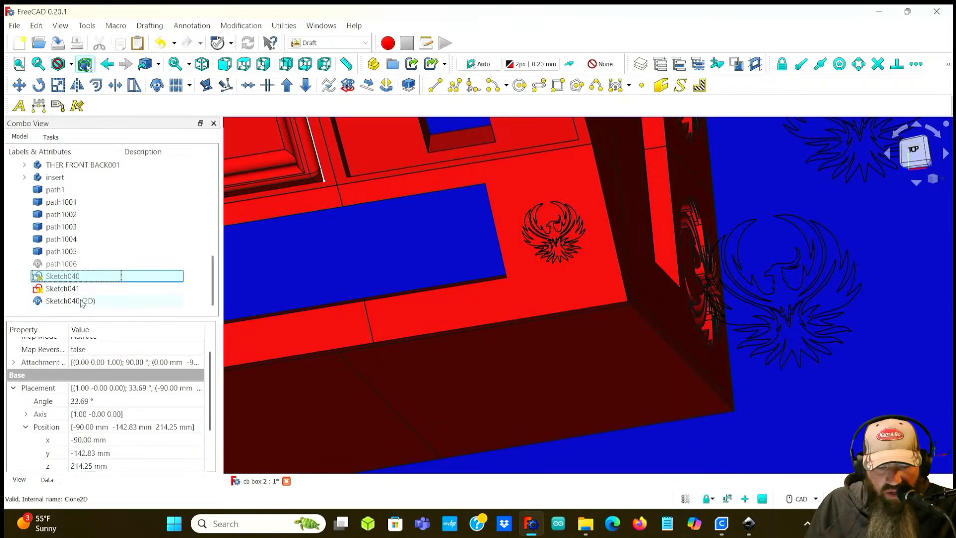
pyautogui.click(77, 288)
pyautogui.press('space')
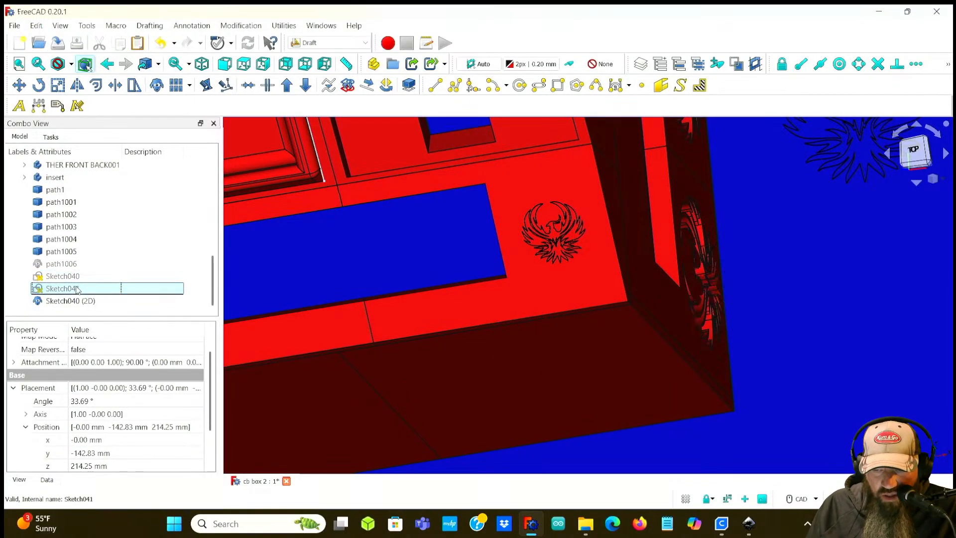
# Step: Hide the imported path objects path1 through path1005
pyautogui.click(76, 252)
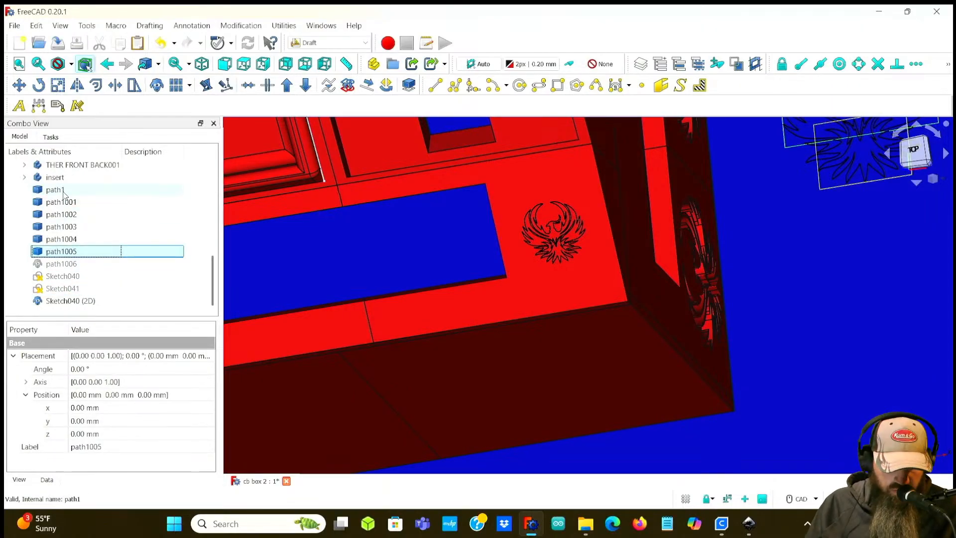
pyautogui.keyDown('shift'); pyautogui.click(63, 192); pyautogui.keyUp('shift')
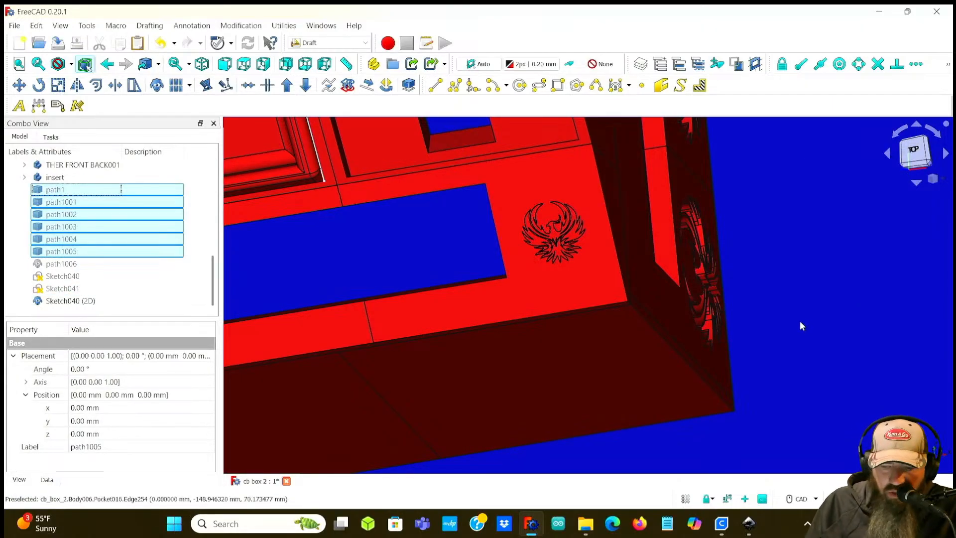
pyautogui.moveTo(470, 254); pyautogui.dragTo(390, 352, button='middle')
pyautogui.scroll(-3, 516, 244)
pyautogui.scroll(6, 486, 346)
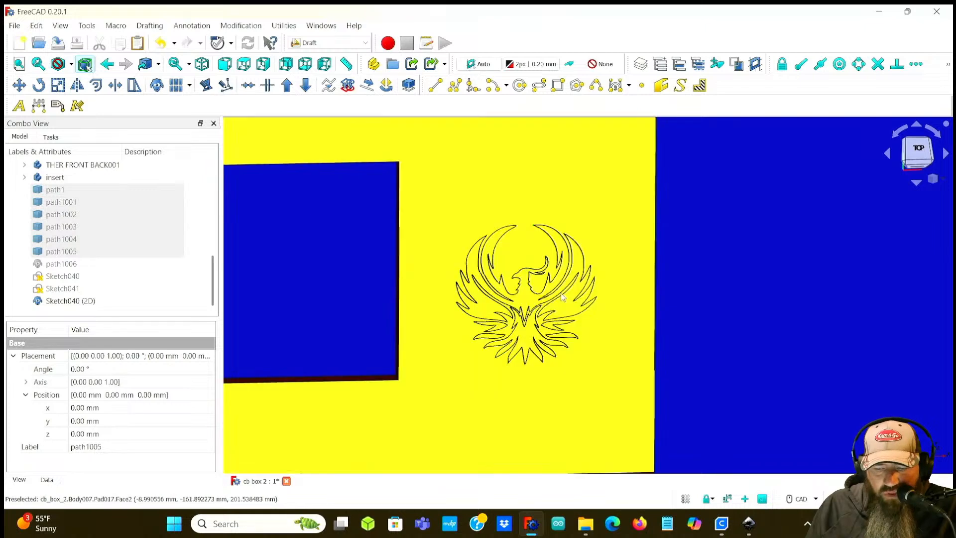
# Step: Convert the Sketch040 (2D) clone into a new sketch
pyautogui.click(100, 302)
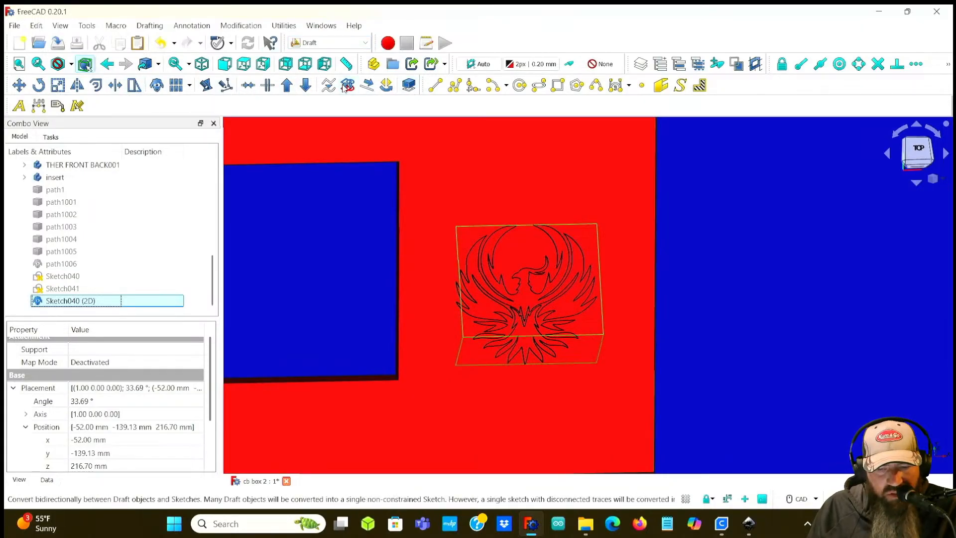
pyautogui.click(72, 313)
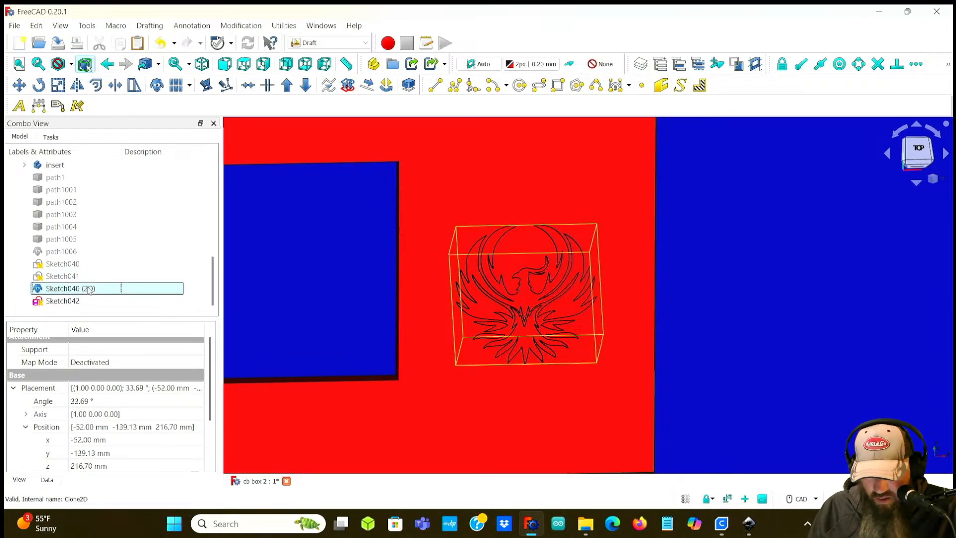
# Step: Move Sketch042 into the THER FRONT body
pyautogui.click(61, 302)
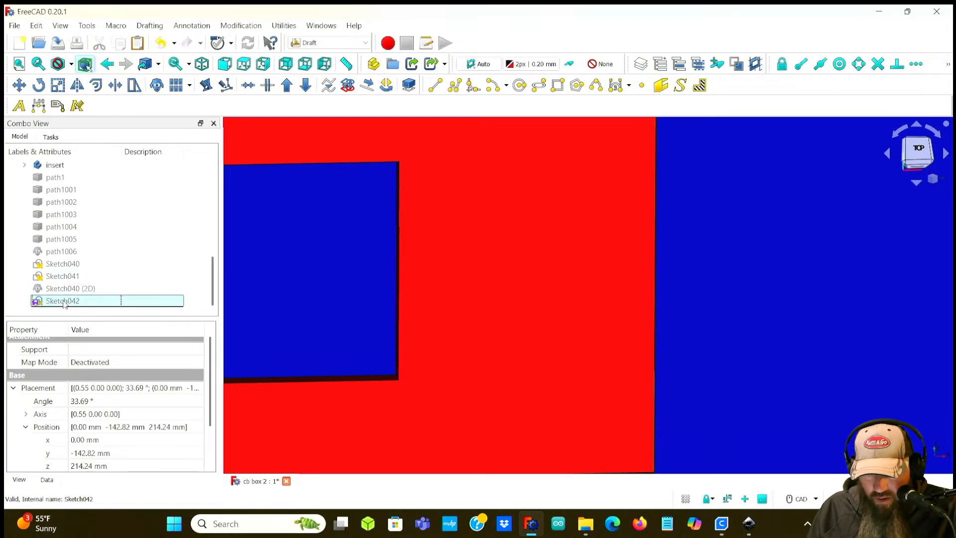
pyautogui.moveTo(709, 288)
pyautogui.mouseDown(button='middle')
pyautogui.moveTo(641, 288)
pyautogui.moveTo(709, 262)
pyautogui.mouseUp(button='middle')
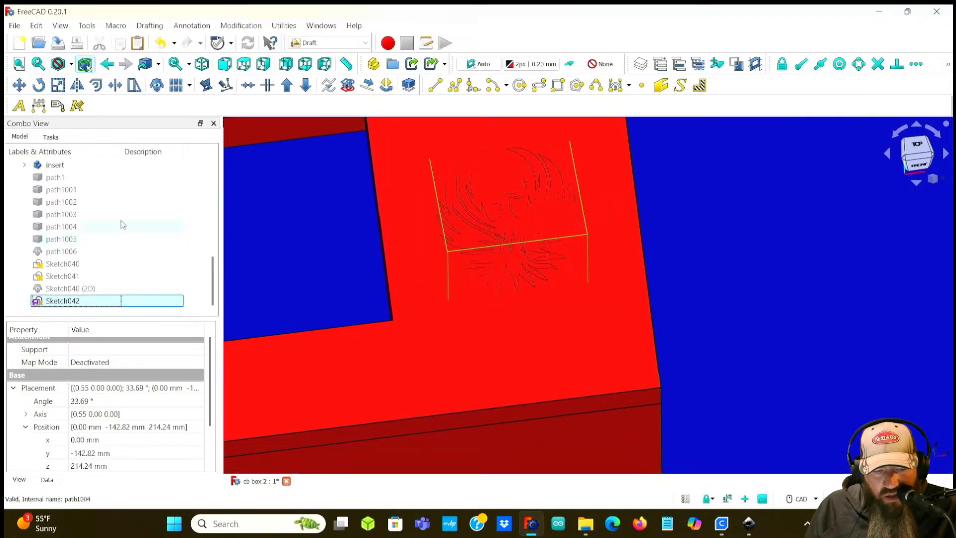
pyautogui.moveTo(133, 320); pyautogui.dragTo(128, 426)
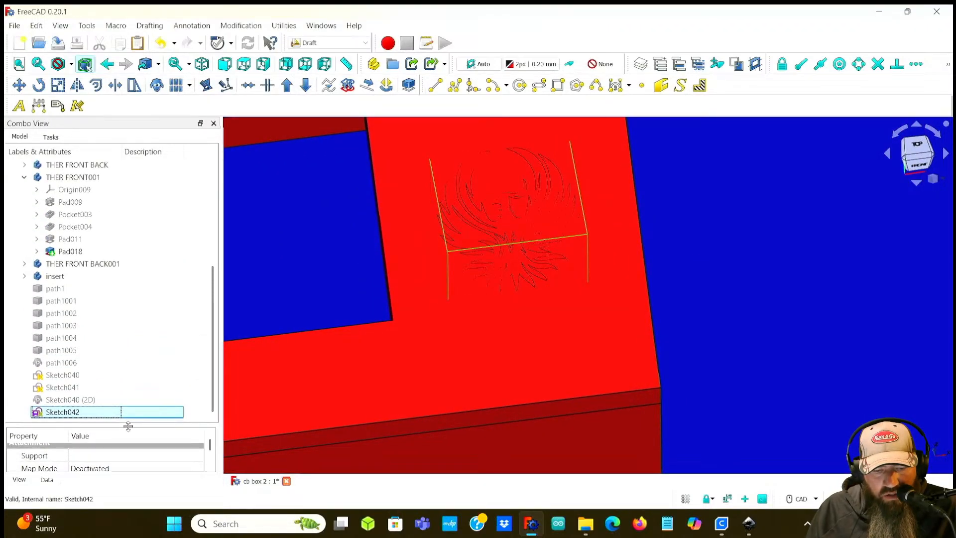
pyautogui.click(25, 178)
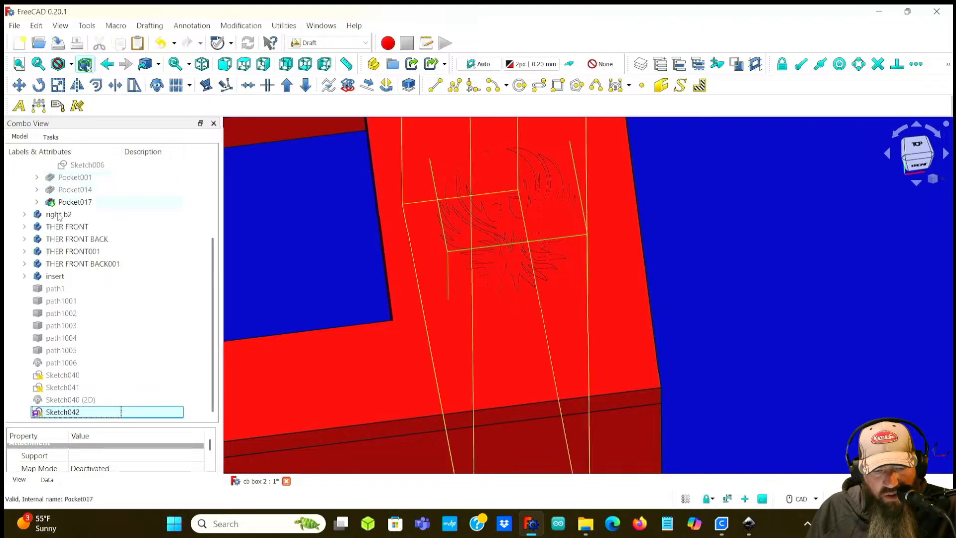
pyautogui.click(82, 228)
pyautogui.scroll(-5, 365, 252)
pyautogui.moveTo(400, 261); pyautogui.dragTo(599, 271, button='middle')
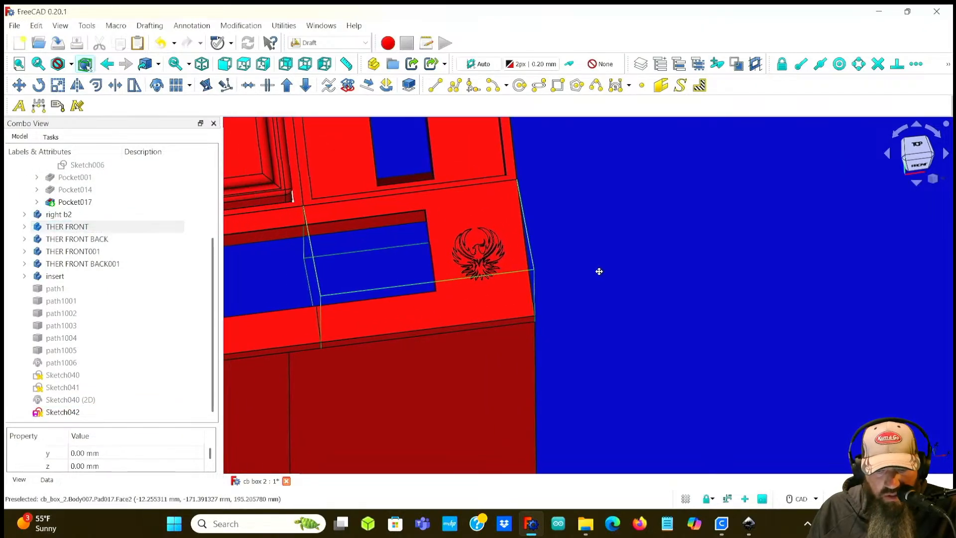
pyautogui.click(70, 411)
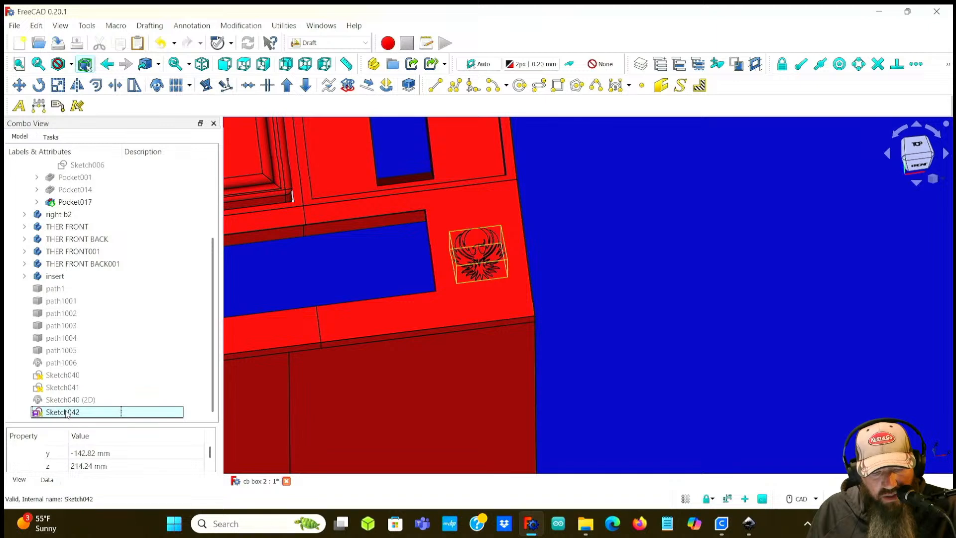
pyautogui.moveTo(72, 405)
pyautogui.mouseDown()
pyautogui.moveTo(77, 221)
pyautogui.moveTo(86, 229)
pyautogui.mouseUp()
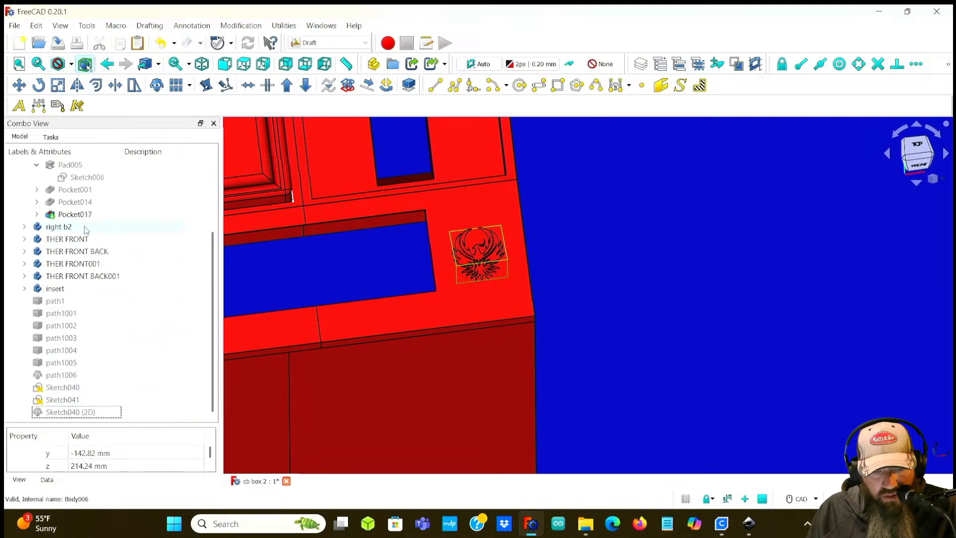
pyautogui.click(80, 241)
pyautogui.click(24, 240)
pyautogui.click(65, 326)
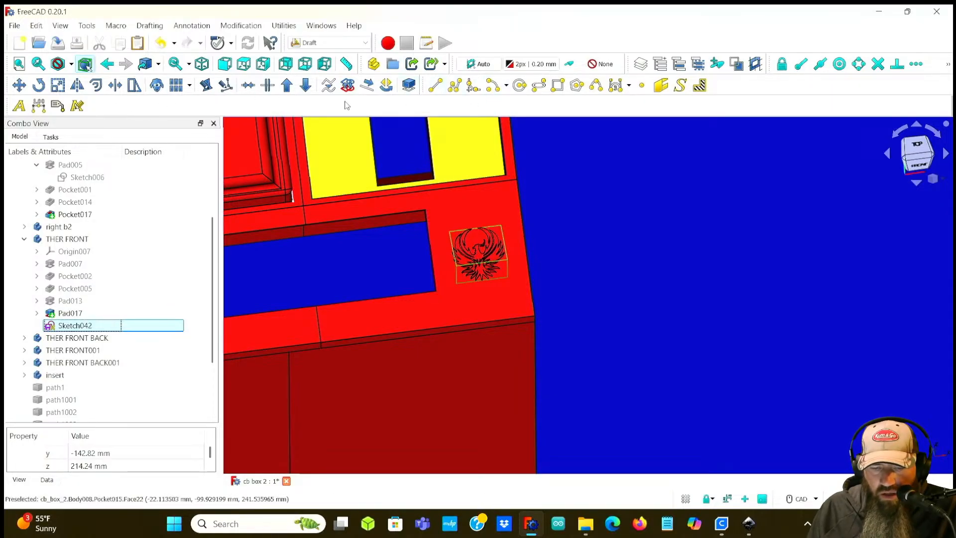
# Step: Switch to the Part Design workbench
pyautogui.click(328, 42)
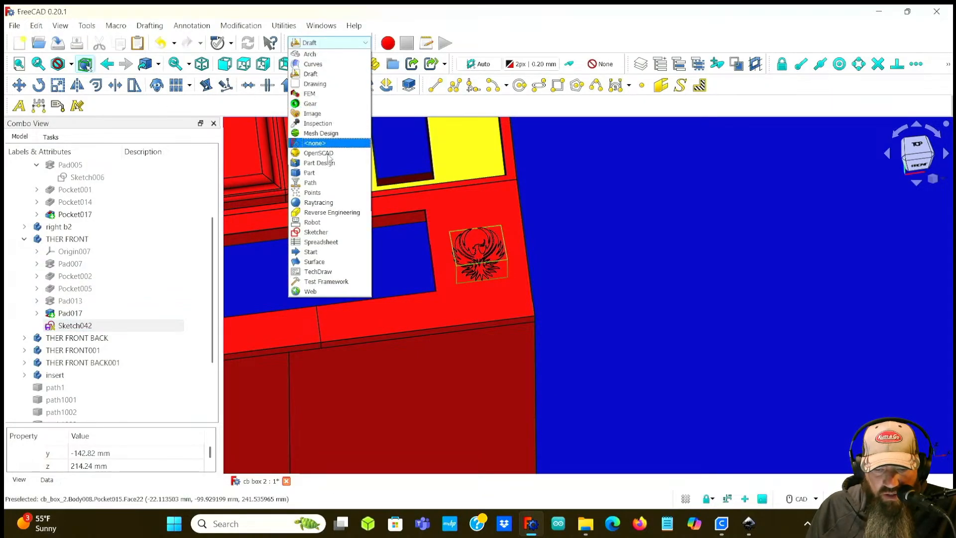
pyautogui.click(326, 164)
pyautogui.moveTo(640, 229); pyautogui.dragTo(558, 258, button='middle')
pyautogui.click(397, 310)
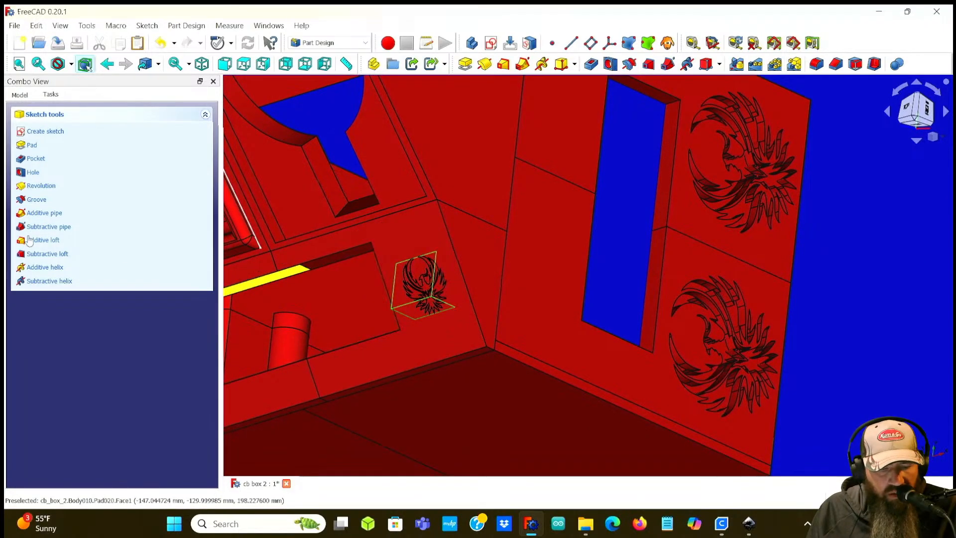
# Step: Try to pad Sketch042 while THER FRONT is not the active body
pyautogui.click(22, 95)
pyautogui.click(100, 282)
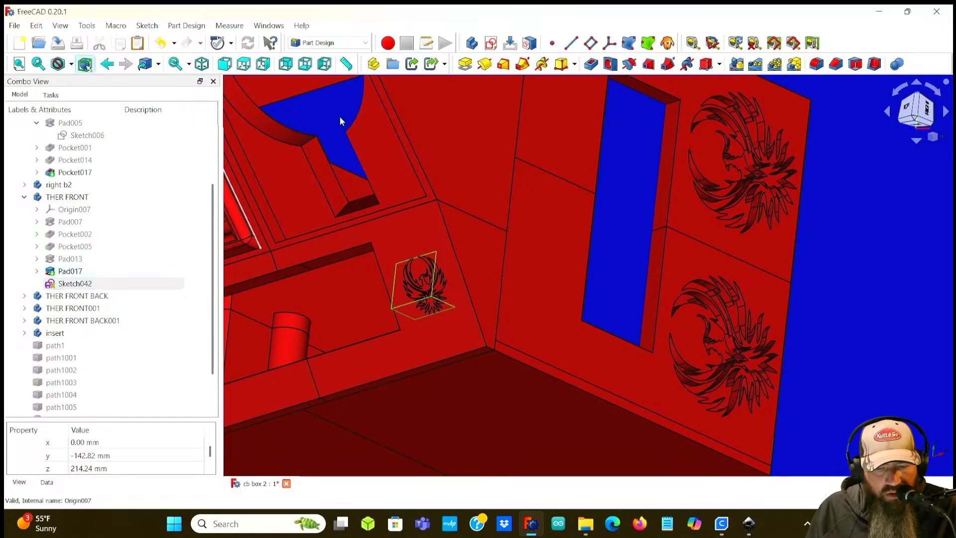
pyautogui.click(463, 64)
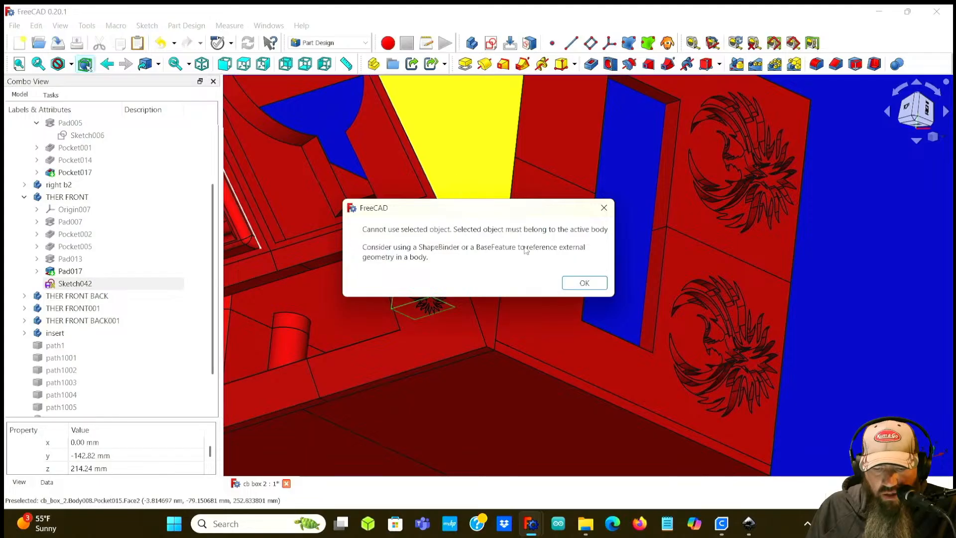
pyautogui.click(603, 209)
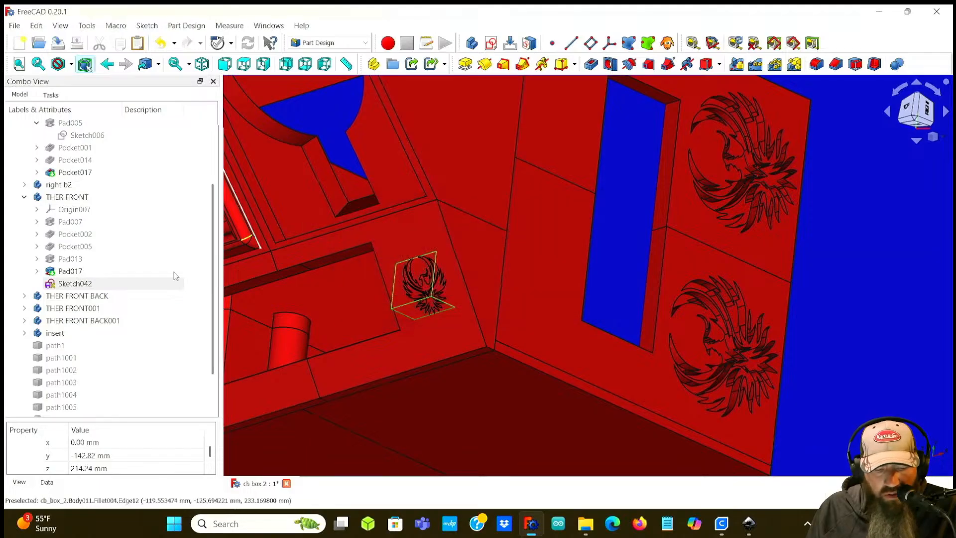
# Step: Activate the THER FRONT body and start a Pad of Sketch042 with a length of 2 mm
pyautogui.doubleClick(71, 197)
pyautogui.click(77, 234)
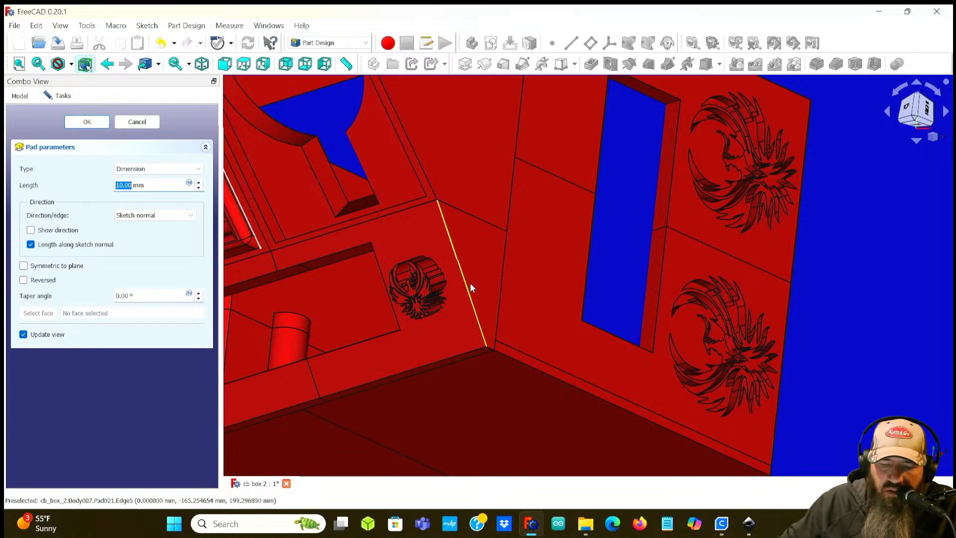
pyautogui.moveTo(482, 276); pyautogui.dragTo(548, 268, button='middle')
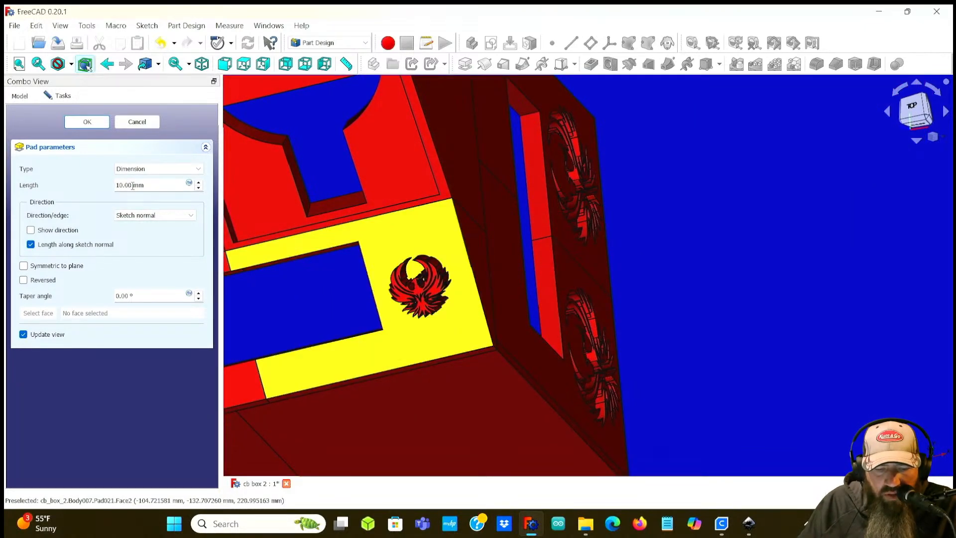
pyautogui.write('2')
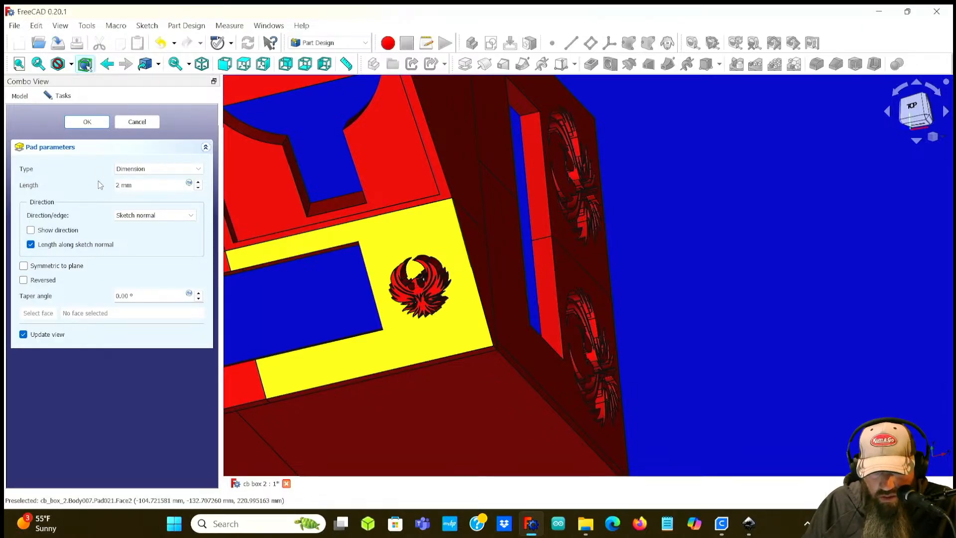
# Step: Inspect the raised phoenix logo preview on the front panel from several angles and confirm the pad
pyautogui.moveTo(485, 267); pyautogui.dragTo(415, 300, button='middle')
pyautogui.scroll(8, 415, 300)
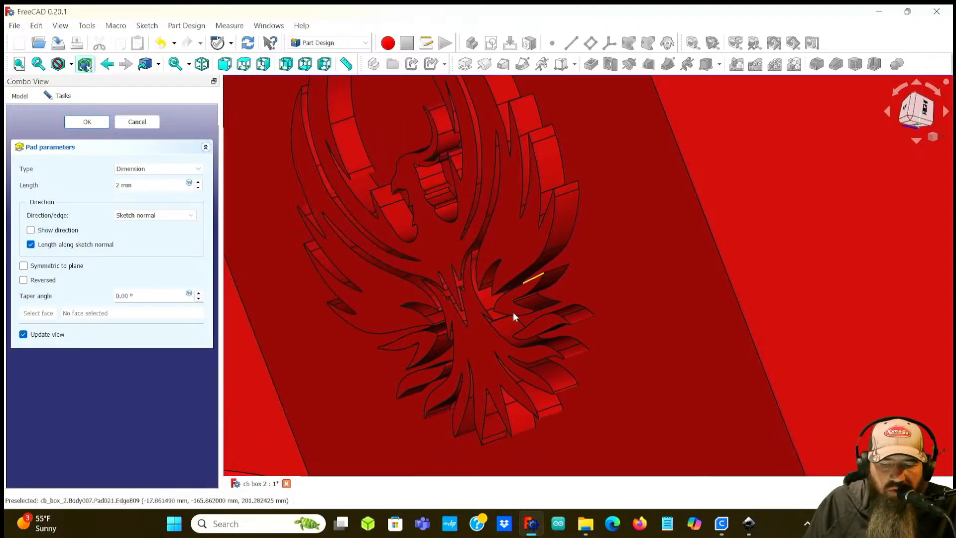
pyautogui.scroll(2, 519, 303)
pyautogui.moveTo(442, 246); pyautogui.dragTo(273, 218, button='middle')
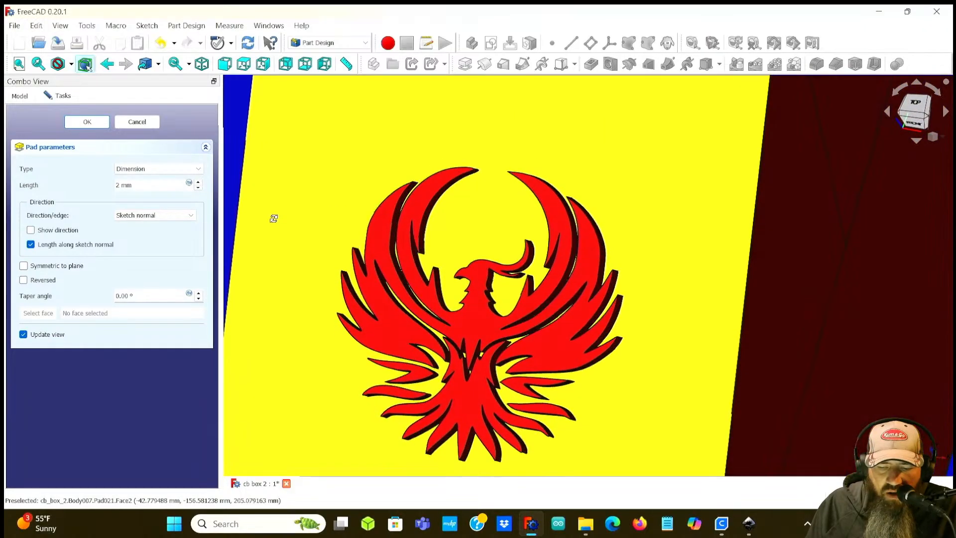
pyautogui.moveTo(355, 246); pyautogui.dragTo(412, 335, button='middle')
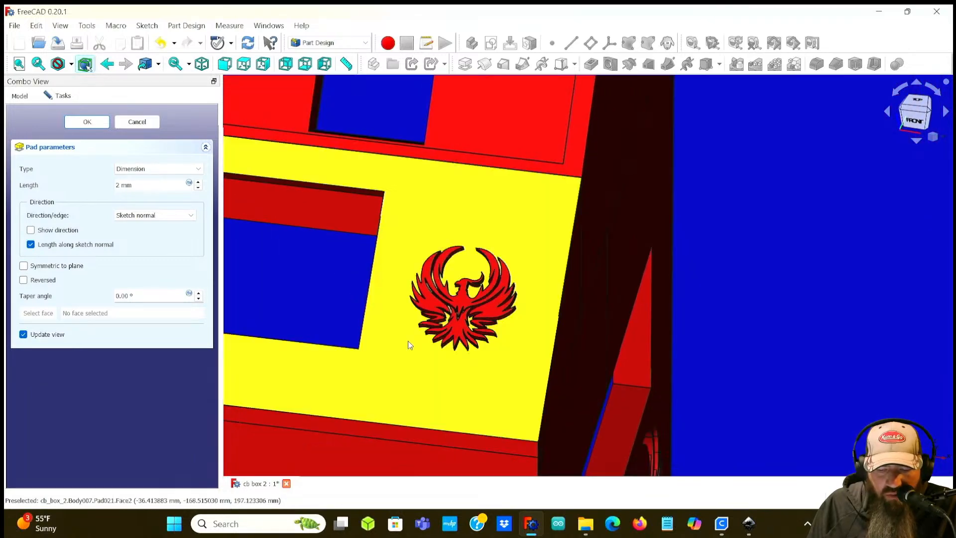
pyautogui.moveTo(440, 369); pyautogui.dragTo(463, 317, button='middle')
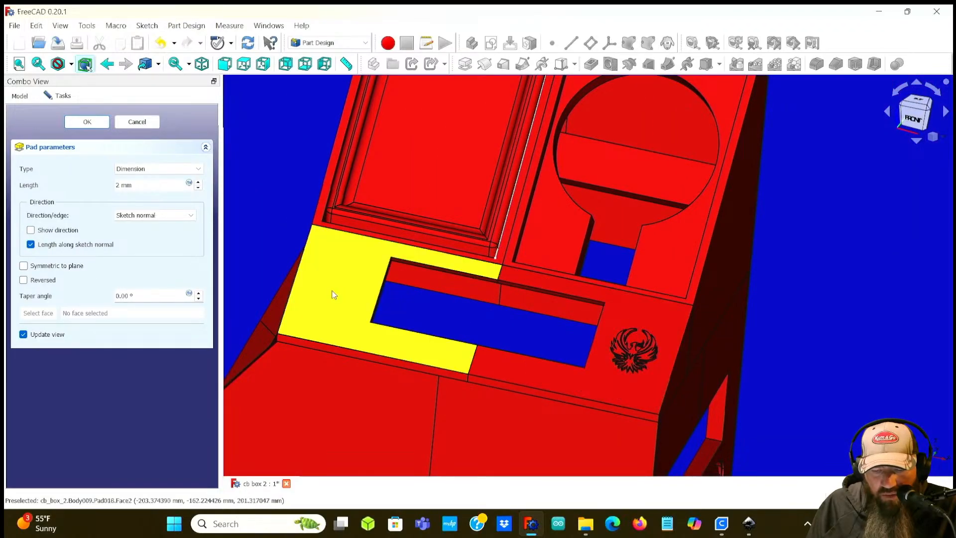
pyautogui.scroll(-5, 553, 344)
pyautogui.moveTo(497, 333); pyautogui.dragTo(544, 350, button='middle')
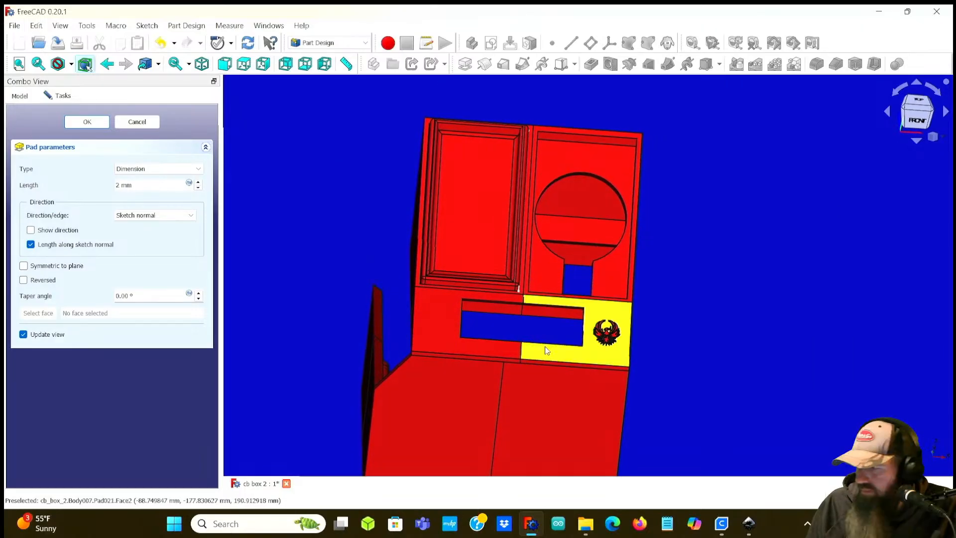
pyautogui.moveTo(640, 324); pyautogui.dragTo(526, 217, button='middle')
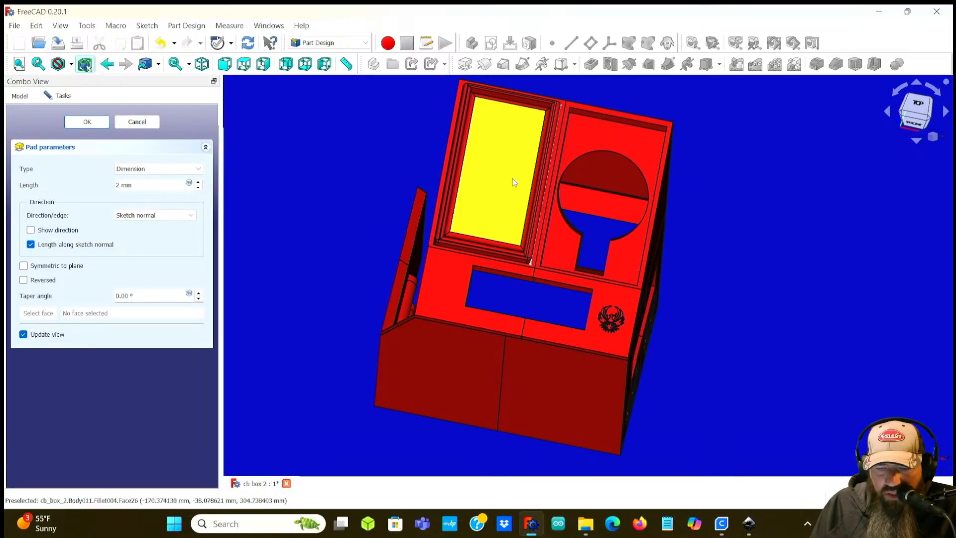
pyautogui.scroll(3, 491, 168)
pyautogui.scroll(-3, 492, 168)
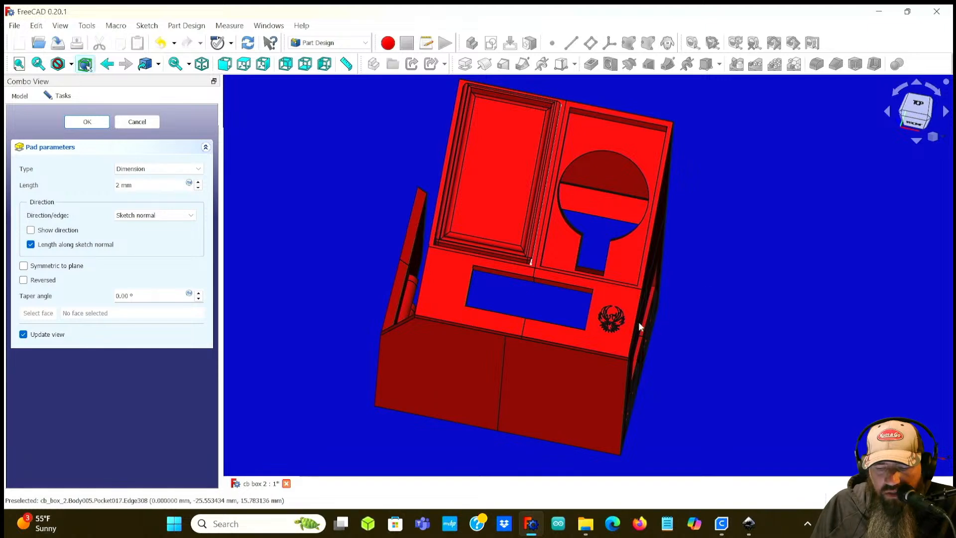
pyautogui.moveTo(537, 305); pyautogui.dragTo(496, 295, button='middle')
pyautogui.moveTo(773, 353); pyautogui.dragTo(729, 368, button='middle')
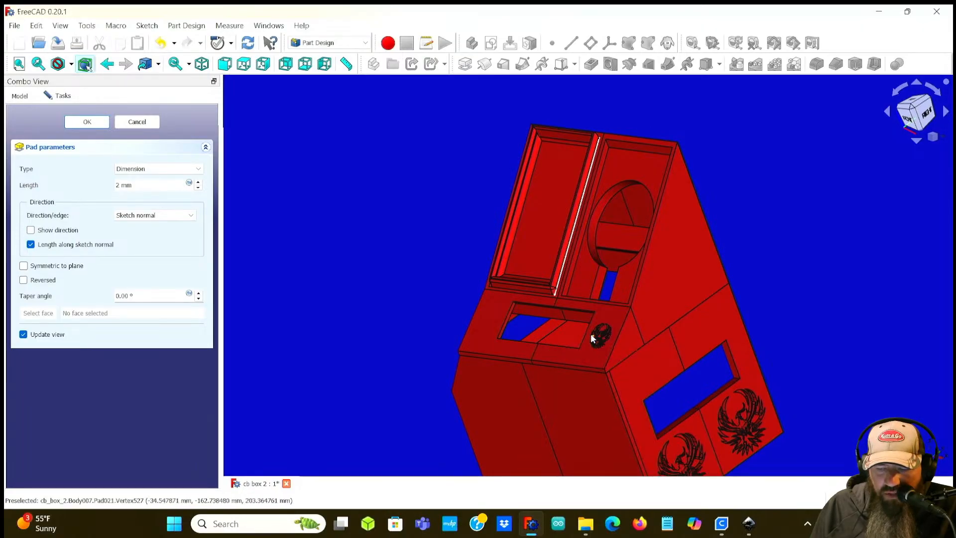
pyautogui.scroll(5, 590, 333)
pyautogui.moveTo(471, 313); pyautogui.dragTo(534, 323, button='middle')
pyautogui.scroll(-3, 535, 323)
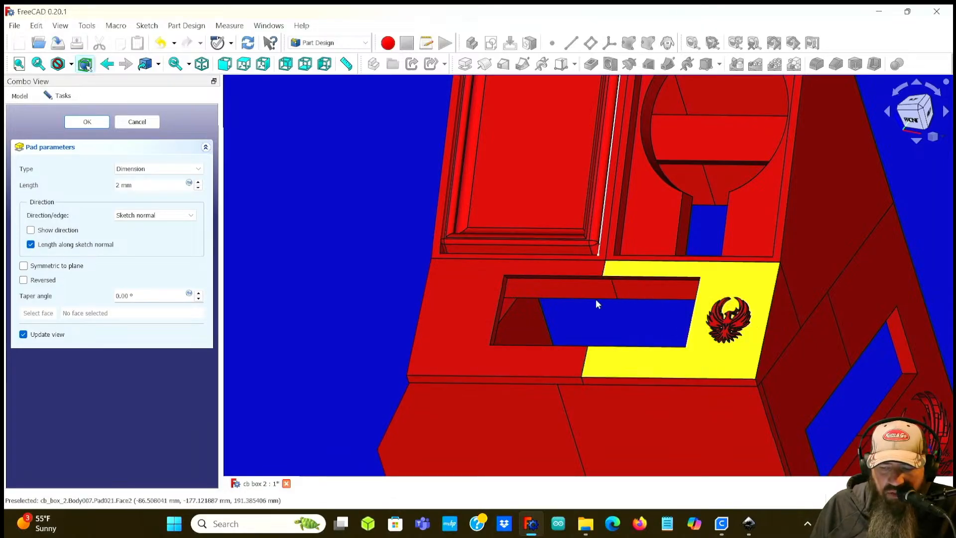
pyautogui.scroll(2, 740, 333)
pyautogui.scroll(3, 740, 334)
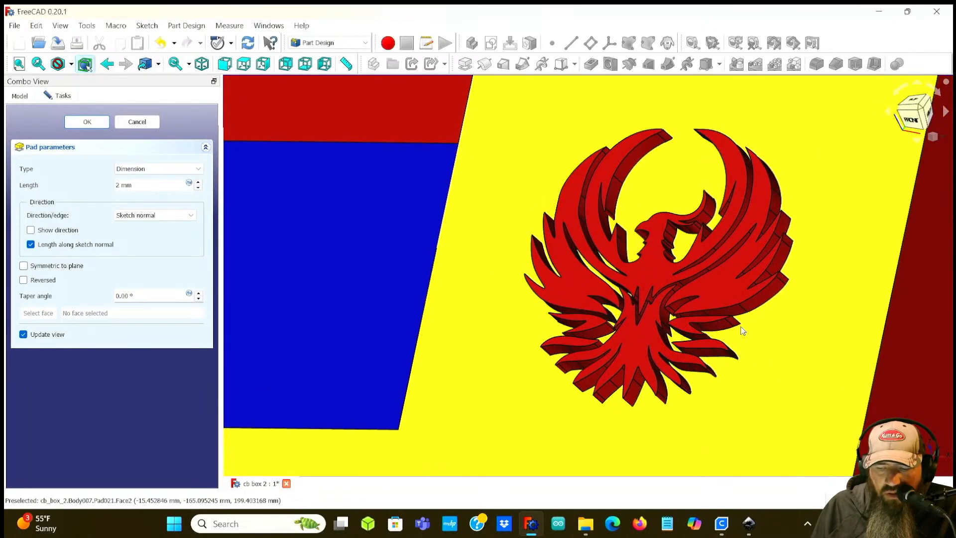
pyautogui.scroll(3, 742, 331)
pyautogui.scroll(-5, 742, 331)
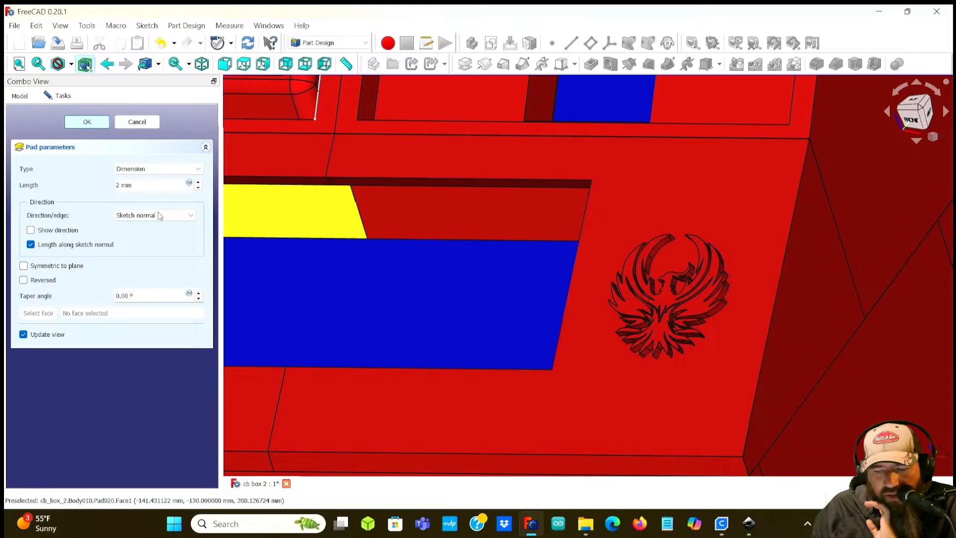
pyautogui.click(92, 122)
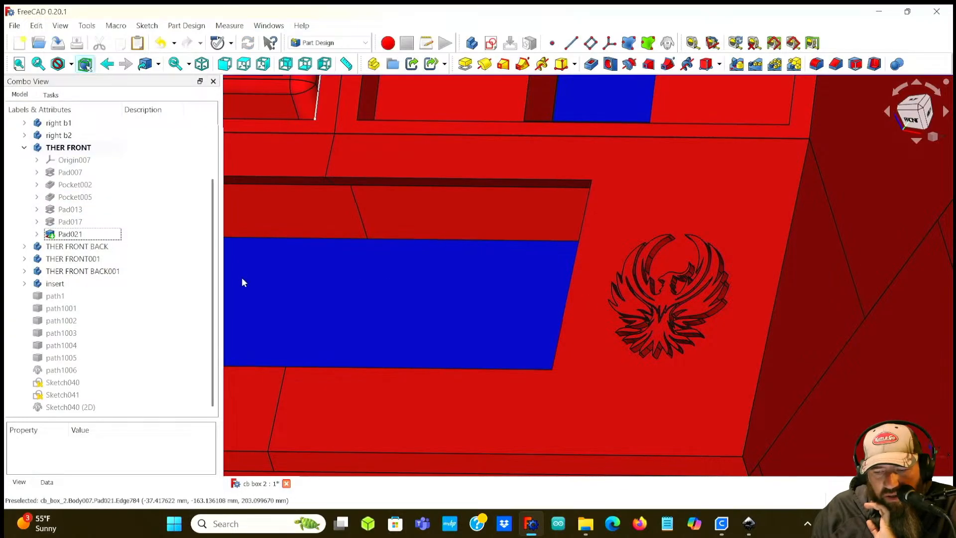
# Step: Select Pad021 and view it on the front panel
pyautogui.scroll(-2, 365, 282)
pyautogui.moveTo(367, 282); pyautogui.dragTo(419, 283, button='middle')
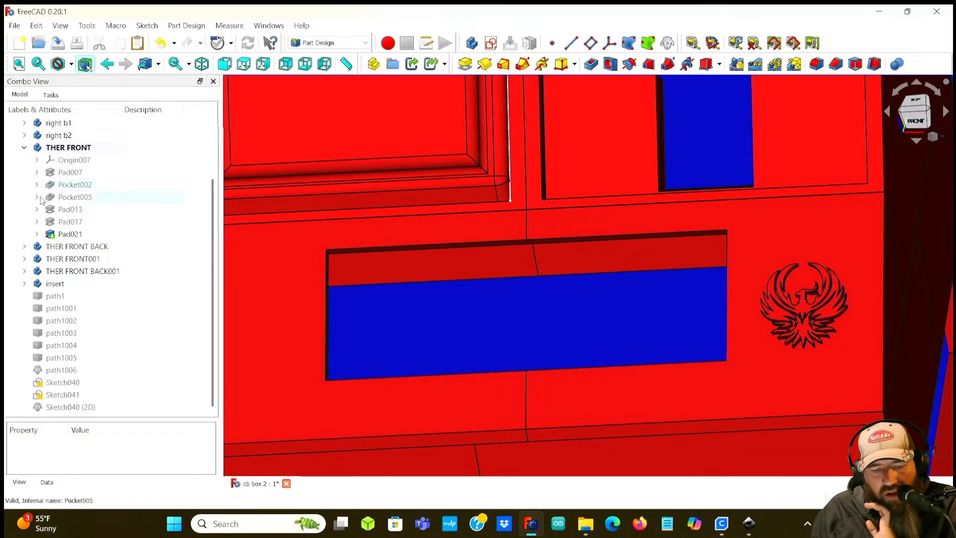
pyautogui.click(62, 234)
pyautogui.scroll(-2, 563, 314)
pyautogui.moveTo(555, 320); pyautogui.dragTo(454, 328, button='middle')
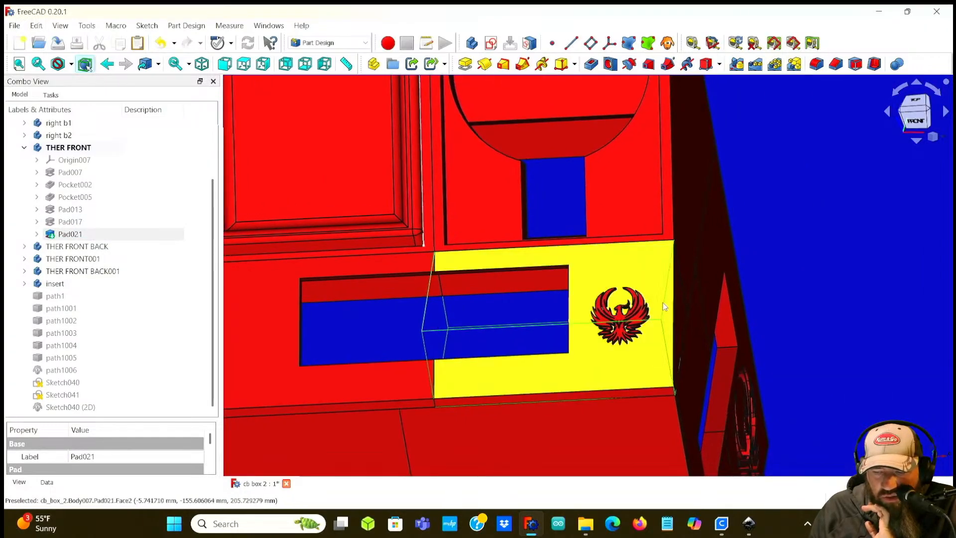
# Step: Fillet the selected edge of the front panel with a radius of 7 mm
pyautogui.click(674, 301)
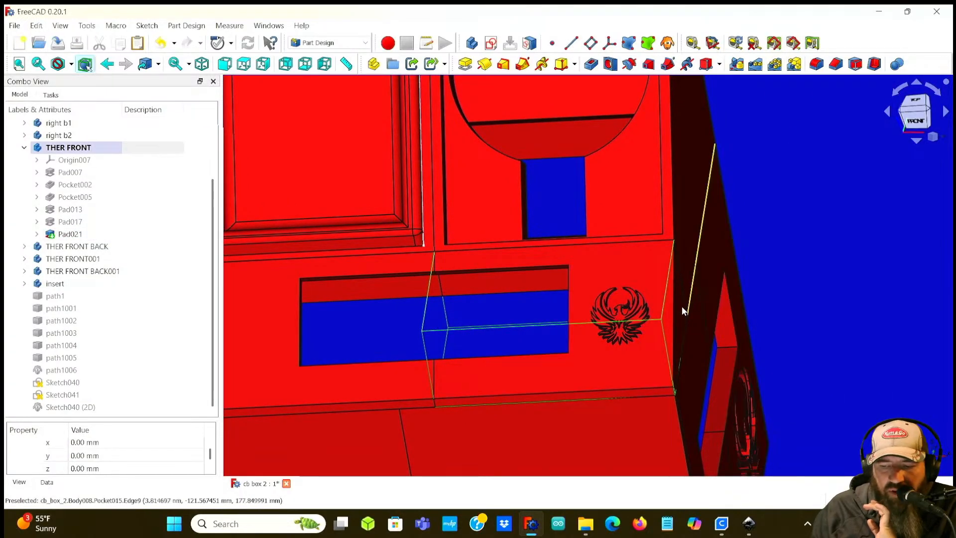
pyautogui.scroll(2, 669, 293)
pyautogui.click(667, 294)
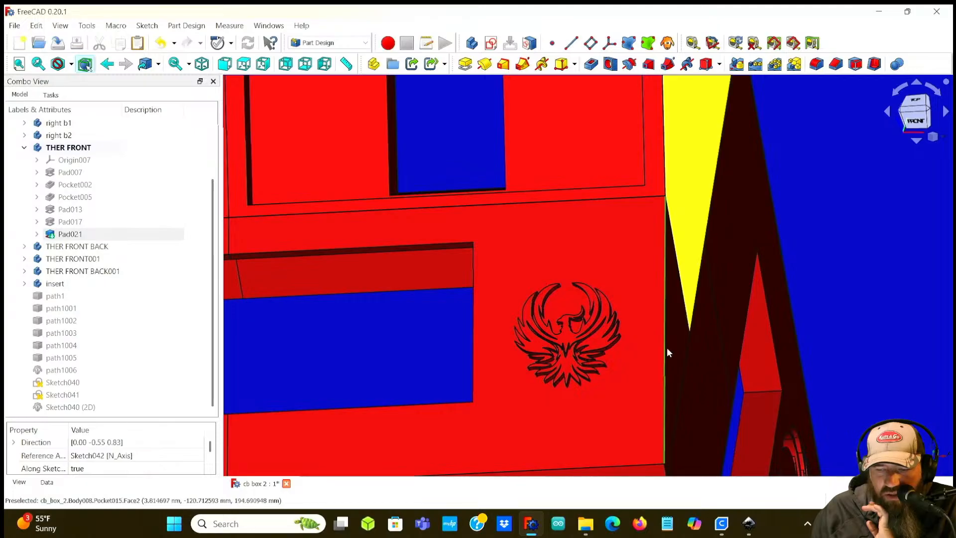
pyautogui.scroll(-2, 710, 274)
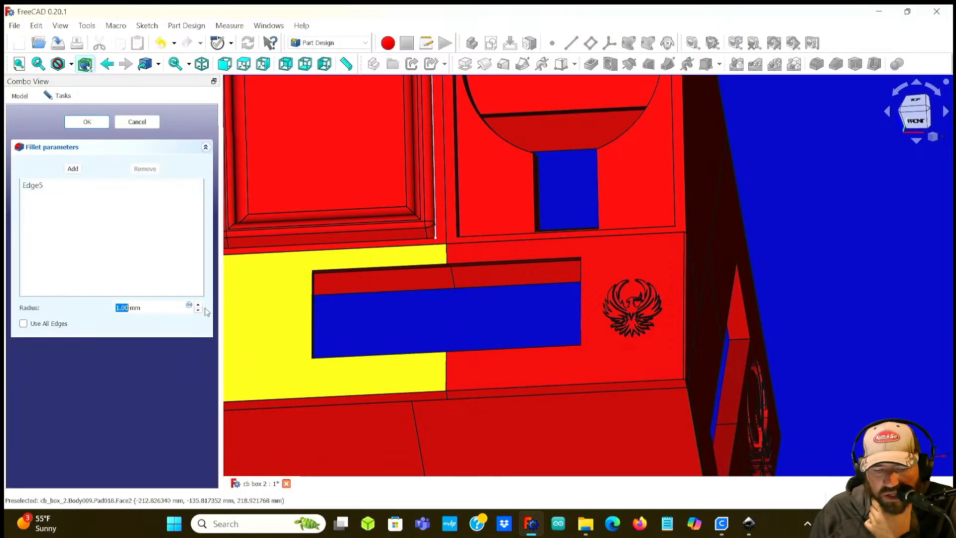
pyautogui.click(199, 305)
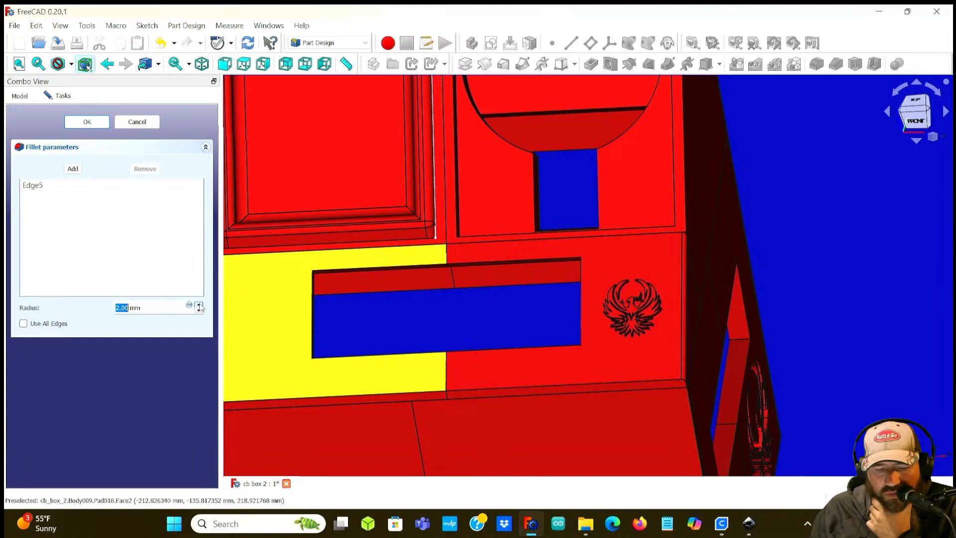
pyautogui.click(199, 305)
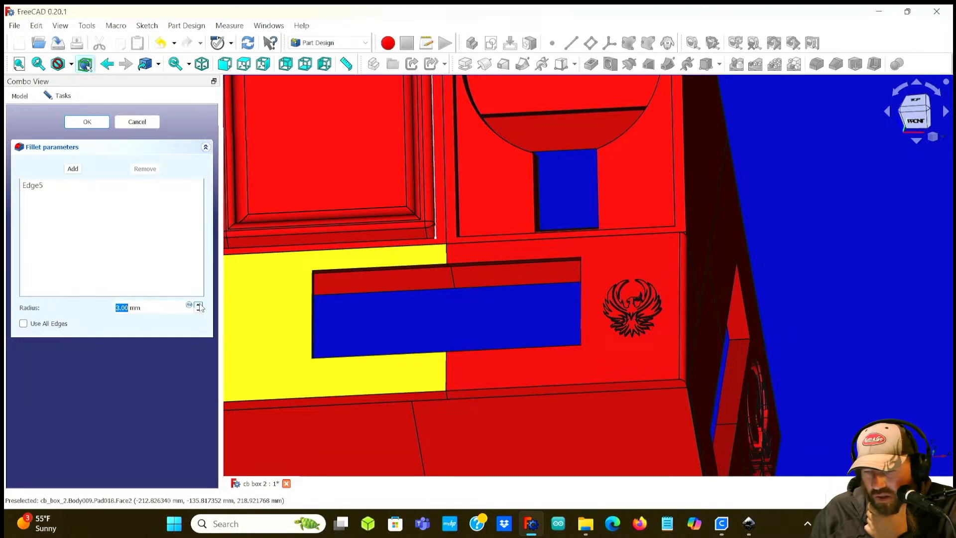
pyautogui.click(199, 305)
pyautogui.click(199, 305)
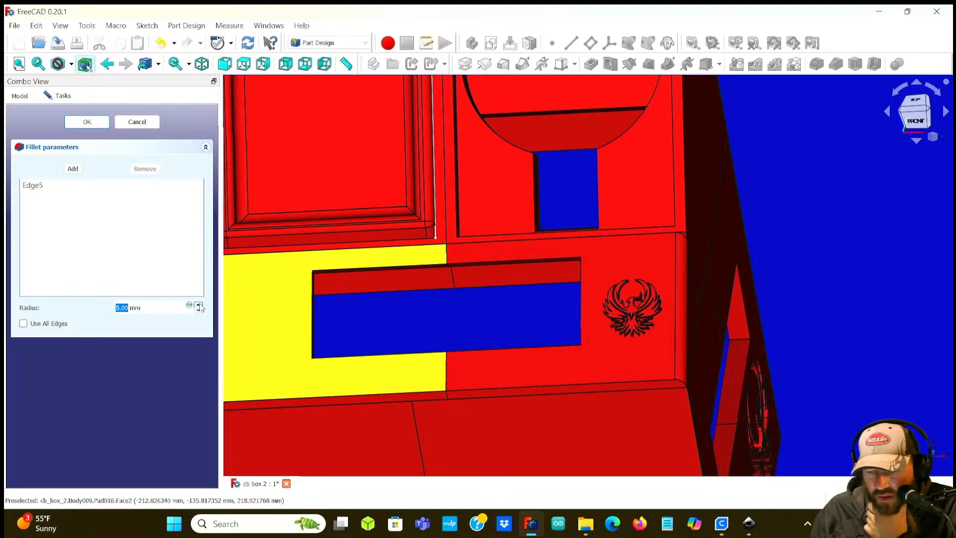
pyautogui.click(199, 305)
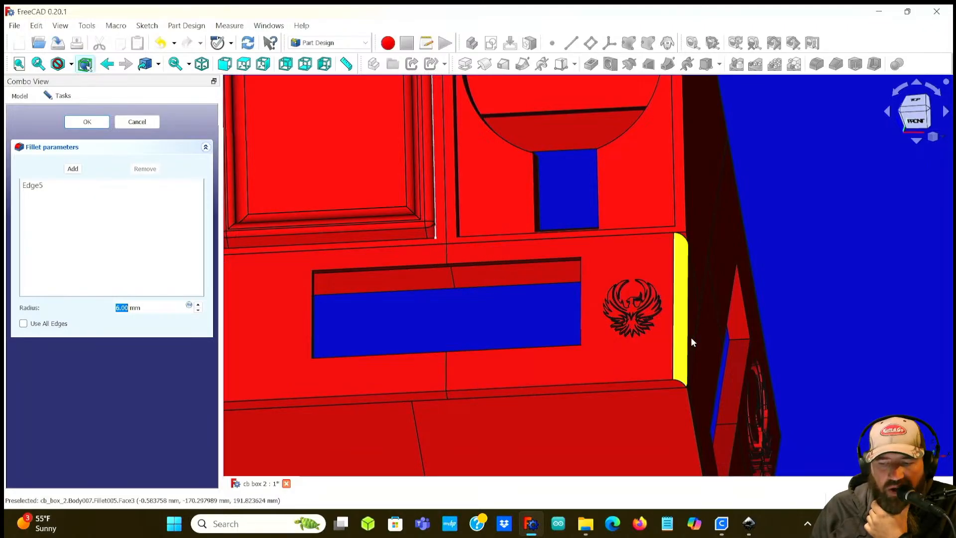
pyautogui.click(199, 305)
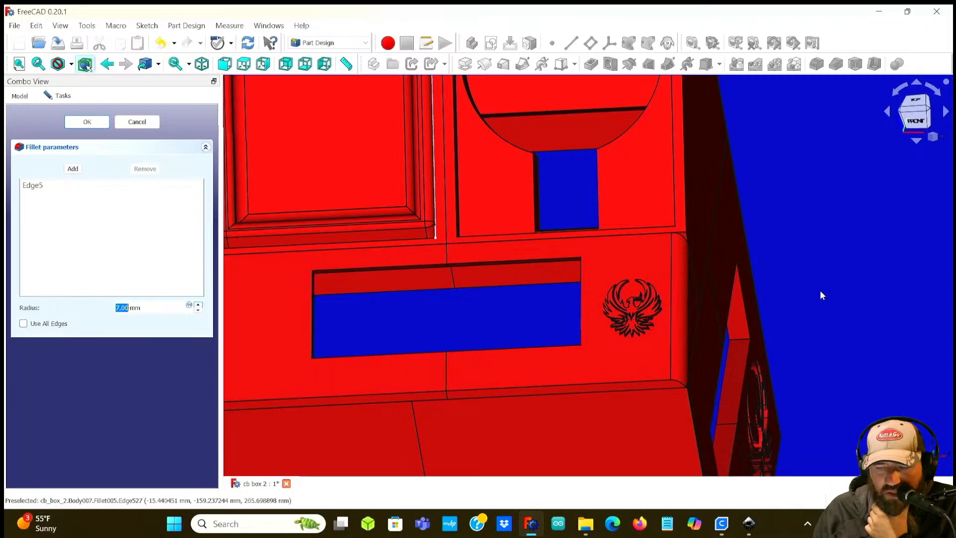
pyautogui.scroll(-3, 502, 327)
pyautogui.scroll(3, 429, 327)
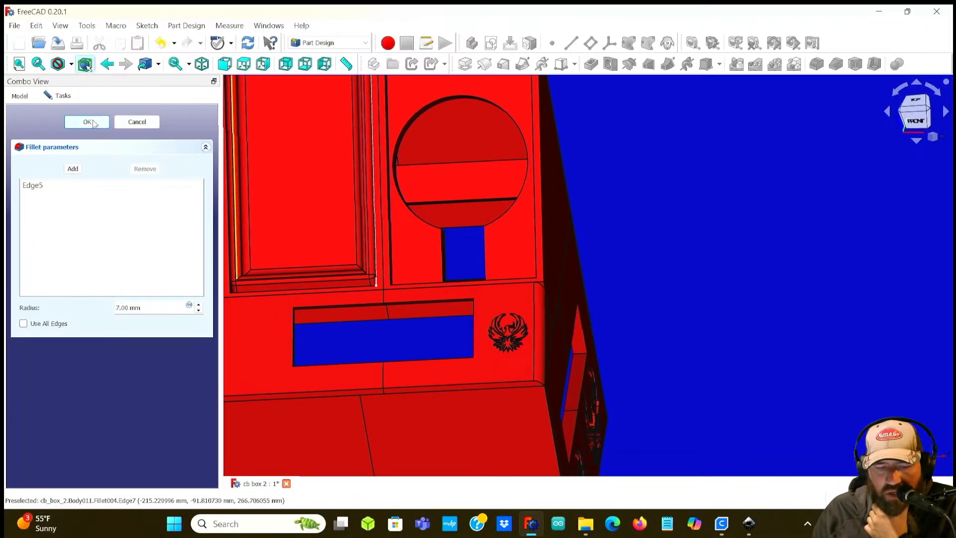
pyautogui.click(87, 122)
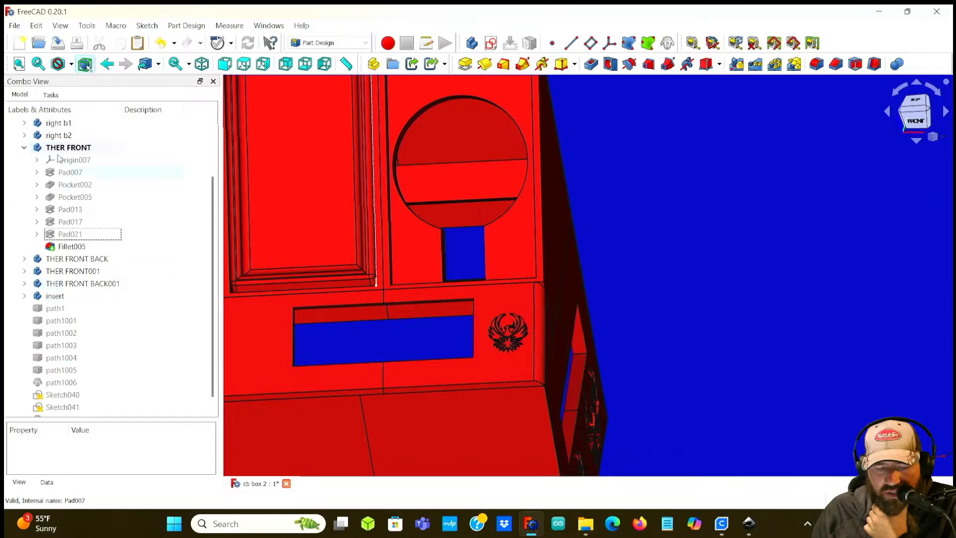
# Step: Toggle the visibility of Pocket016 in the right b2 body to identify its phoenix engraving on the side panel
pyautogui.scroll(5, 535, 346)
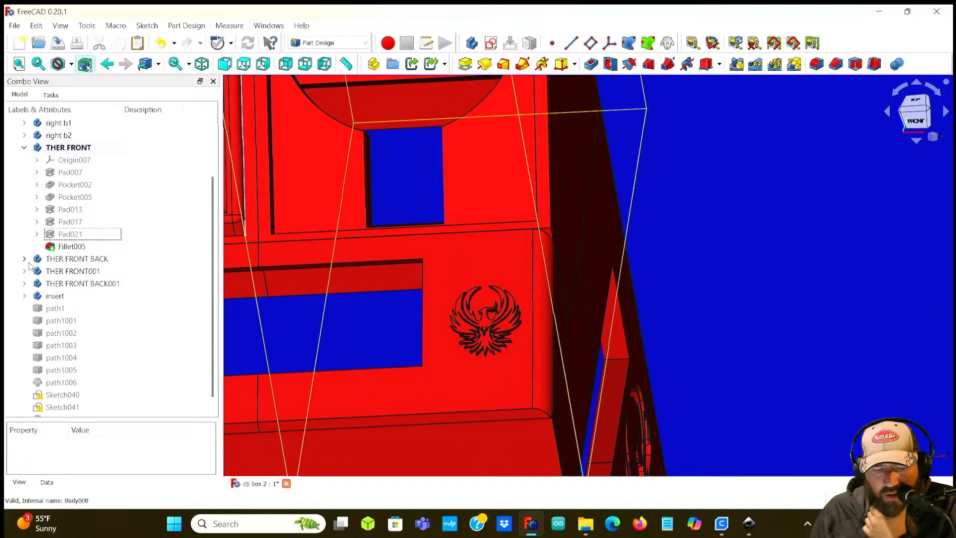
pyautogui.click(23, 135)
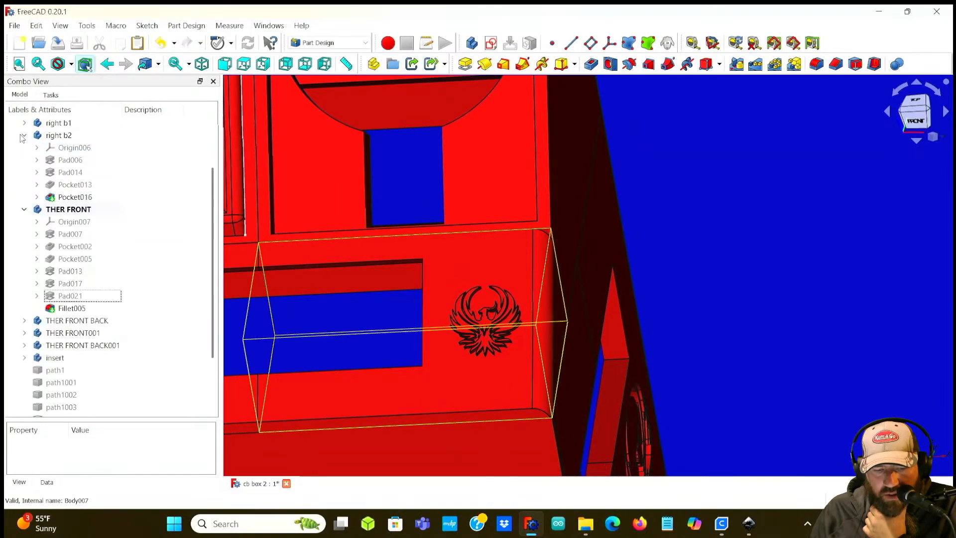
pyautogui.click(48, 195)
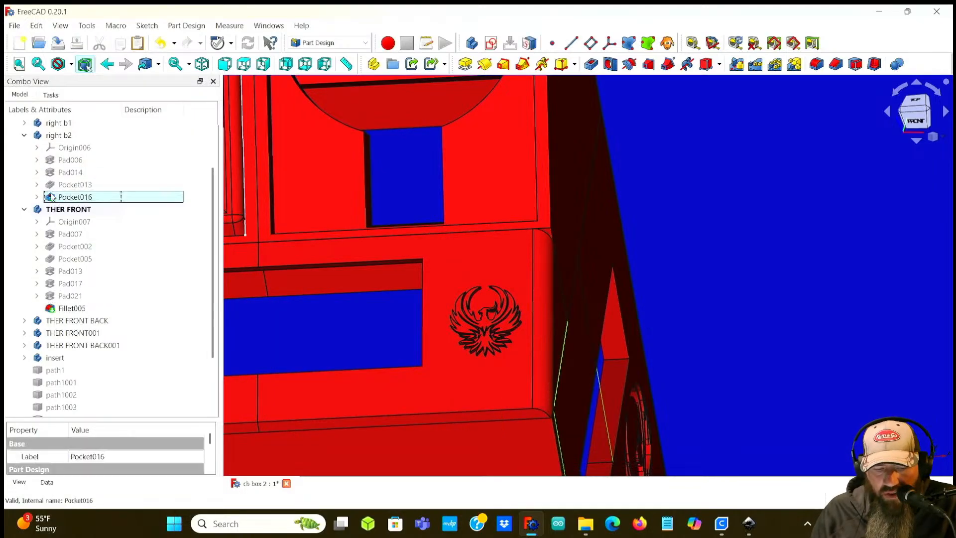
pyautogui.moveTo(782, 301); pyautogui.dragTo(709, 309, button='middle')
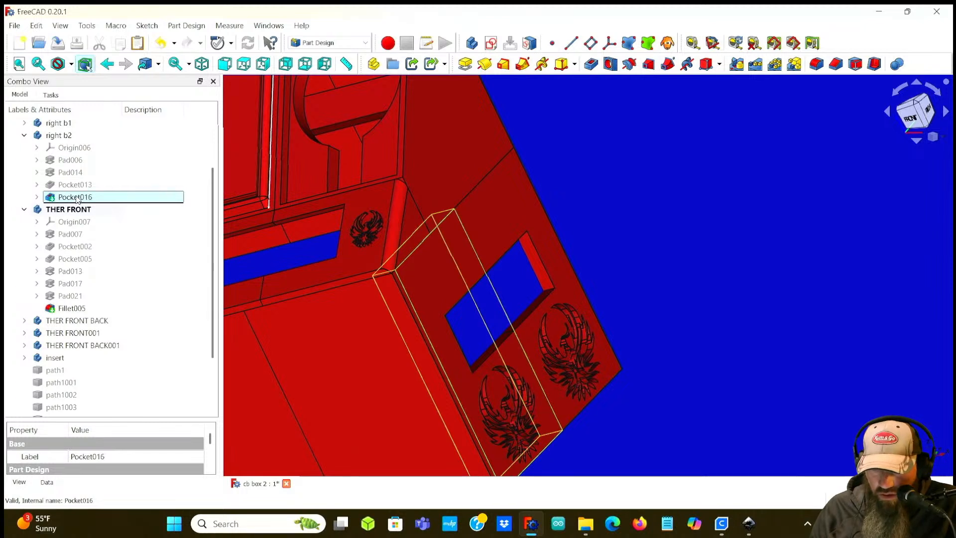
pyautogui.press('space')
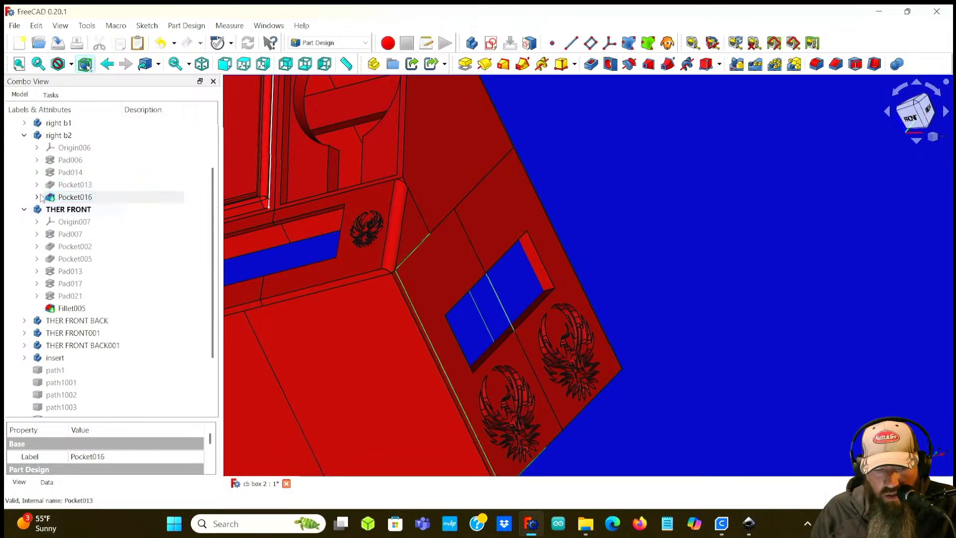
pyautogui.click(37, 196)
pyautogui.press('space')
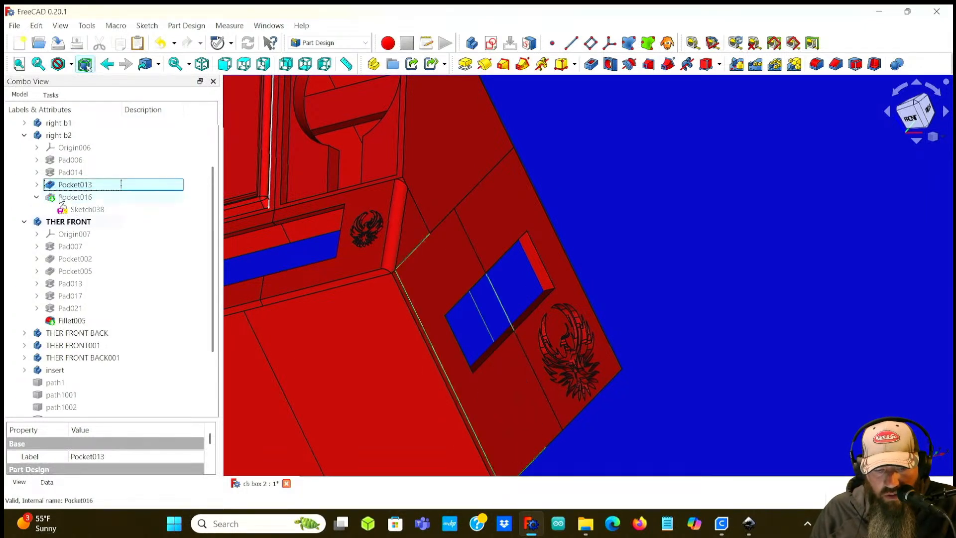
pyautogui.press('Up')
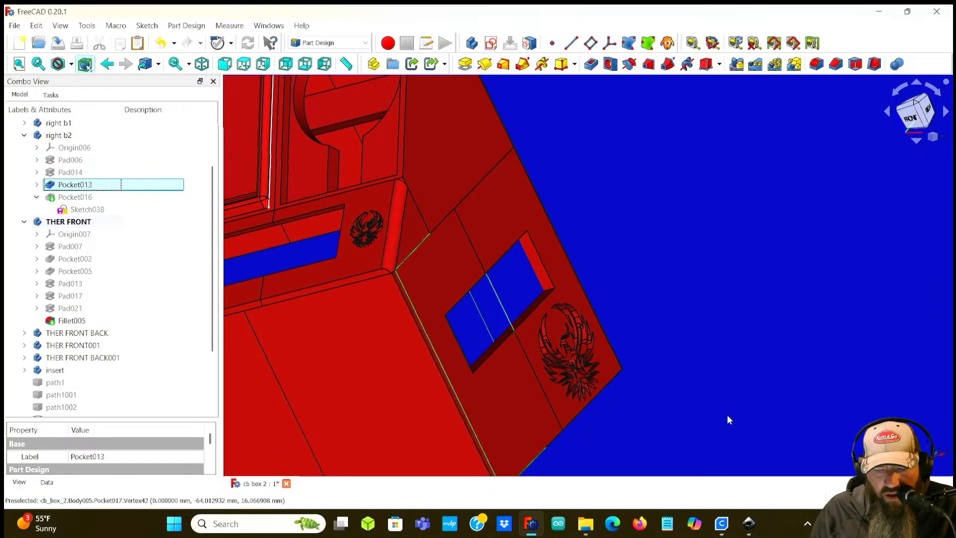
# Step: Delete Pocket016 and its Sketch038 from the right b2 body
pyautogui.click(84, 209)
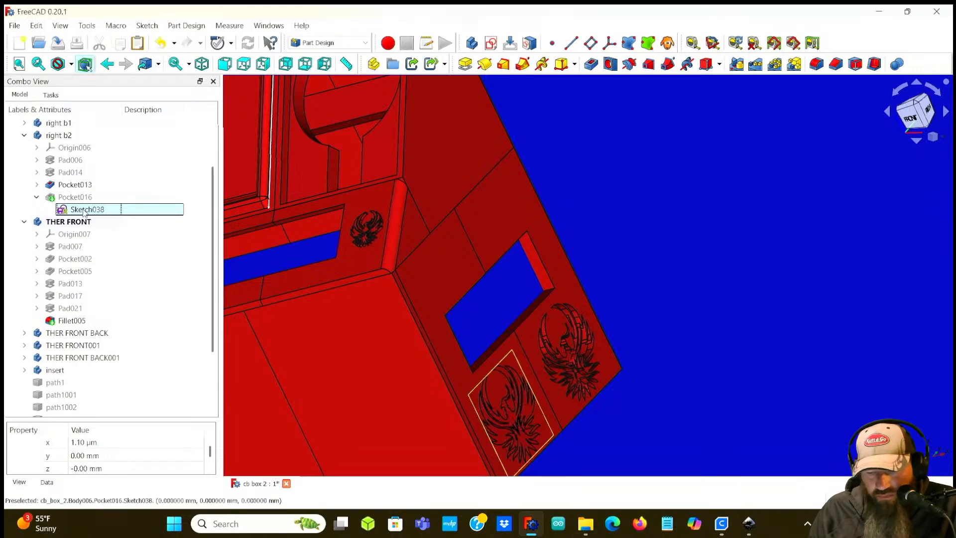
pyautogui.click(70, 197)
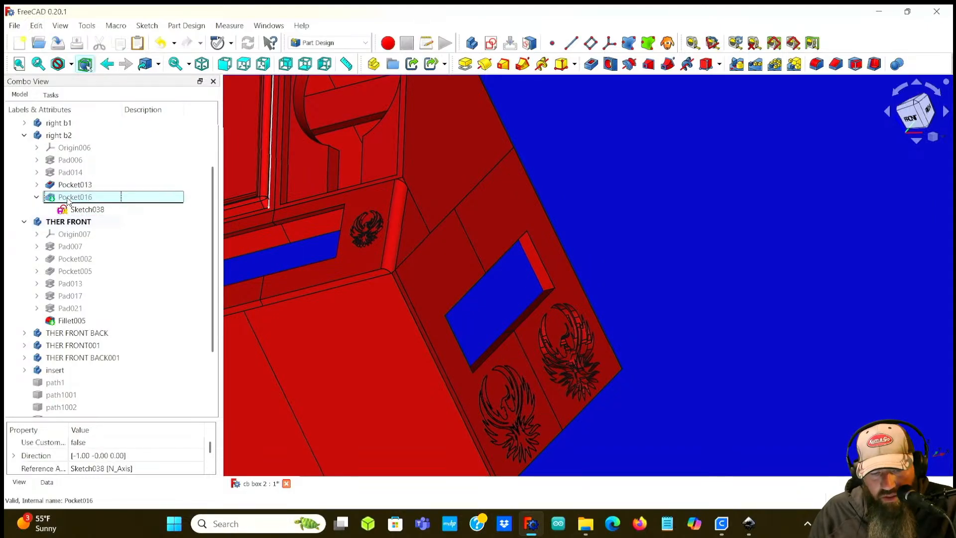
pyautogui.press('space')
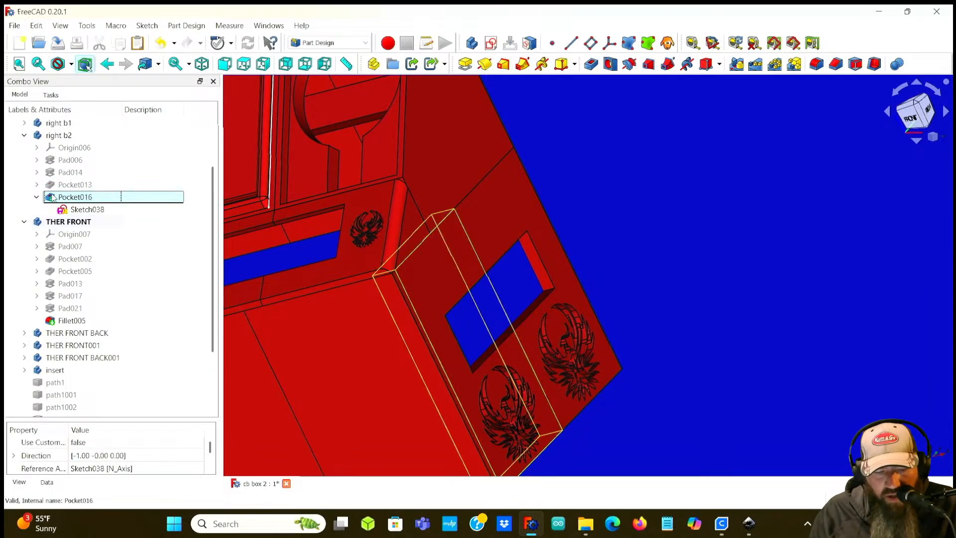
pyautogui.click(36, 197)
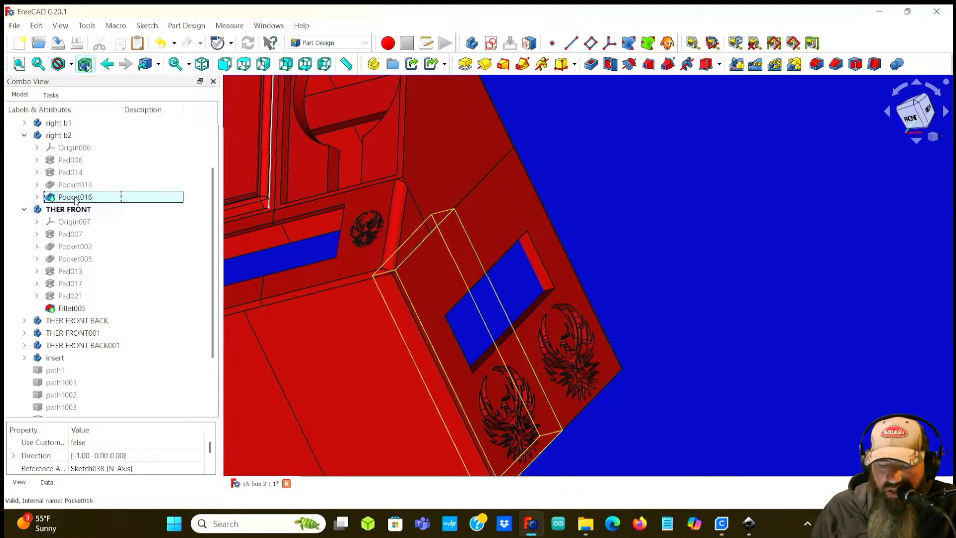
pyautogui.press('Delete')
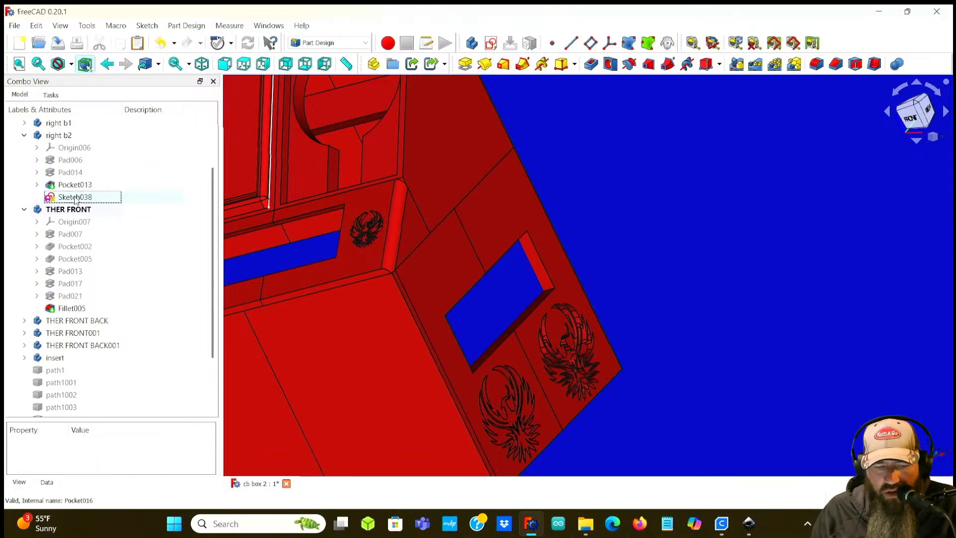
pyautogui.click(75, 197)
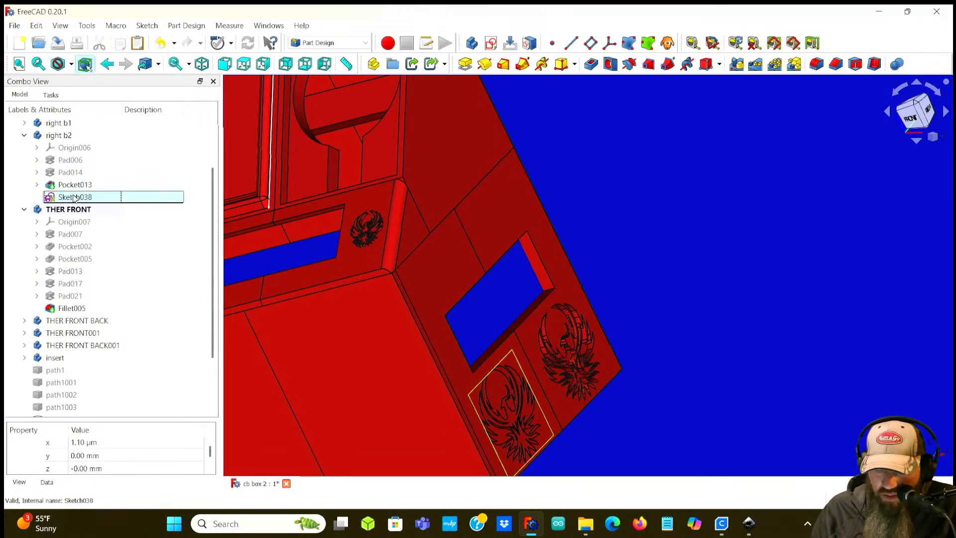
pyautogui.press('Delete')
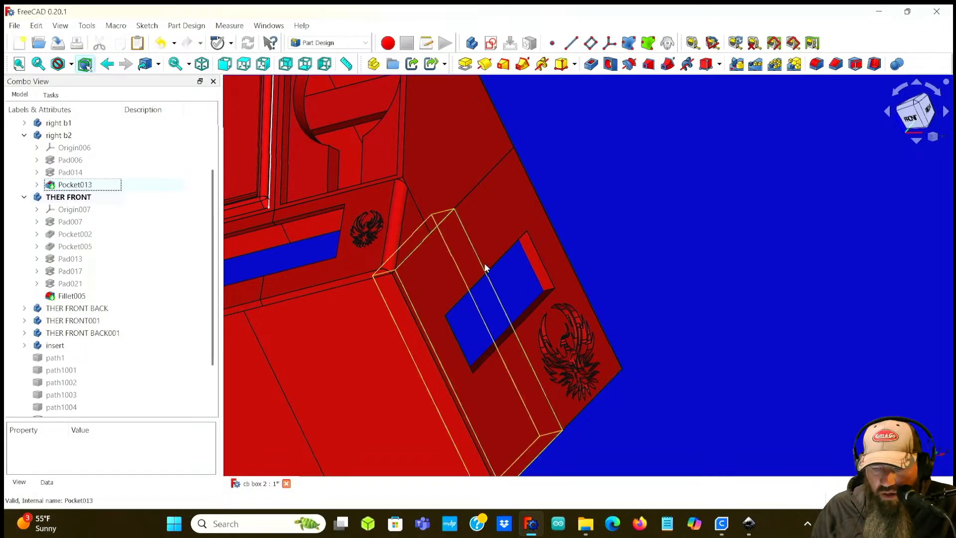
# Step: Inspect the remaining phoenix engravings on the box panels from several angles
pyautogui.moveTo(698, 375); pyautogui.dragTo(576, 367, button='middle')
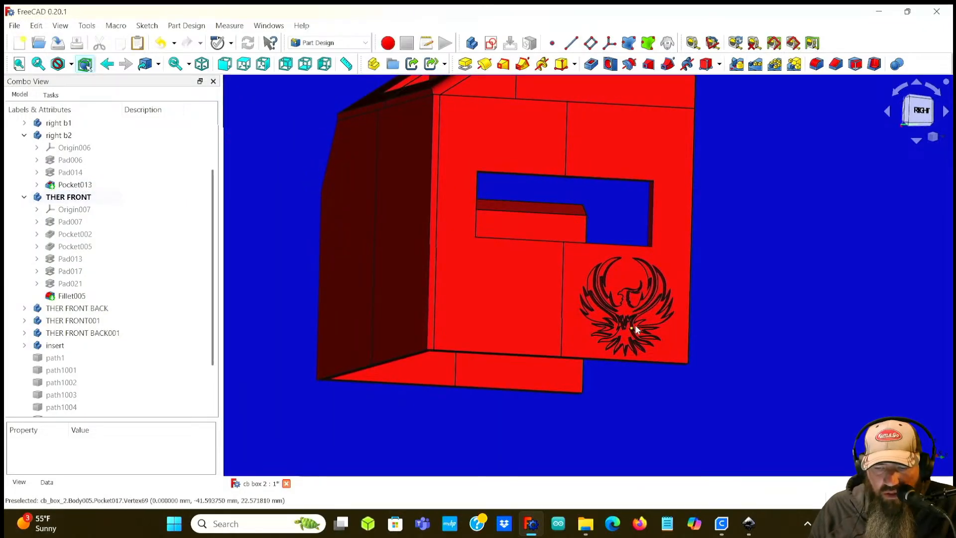
pyautogui.moveTo(711, 314); pyautogui.dragTo(784, 356, button='middle')
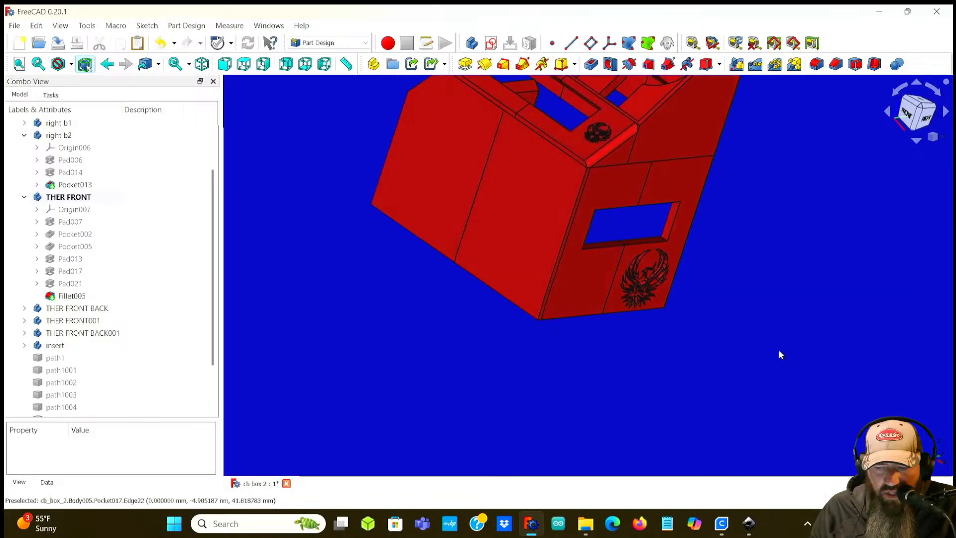
pyautogui.moveTo(767, 304); pyautogui.dragTo(710, 312, button='middle')
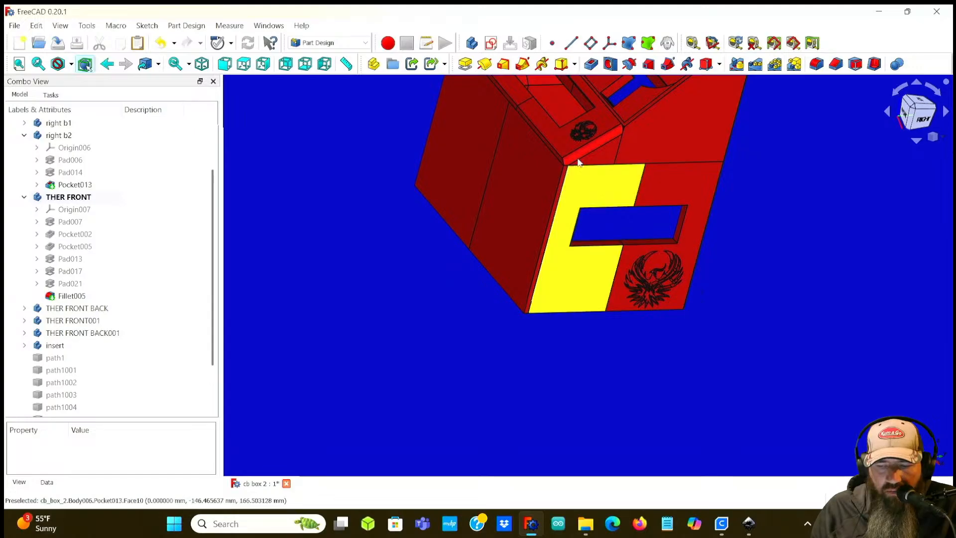
pyautogui.moveTo(384, 199); pyautogui.dragTo(392, 347, button='middle')
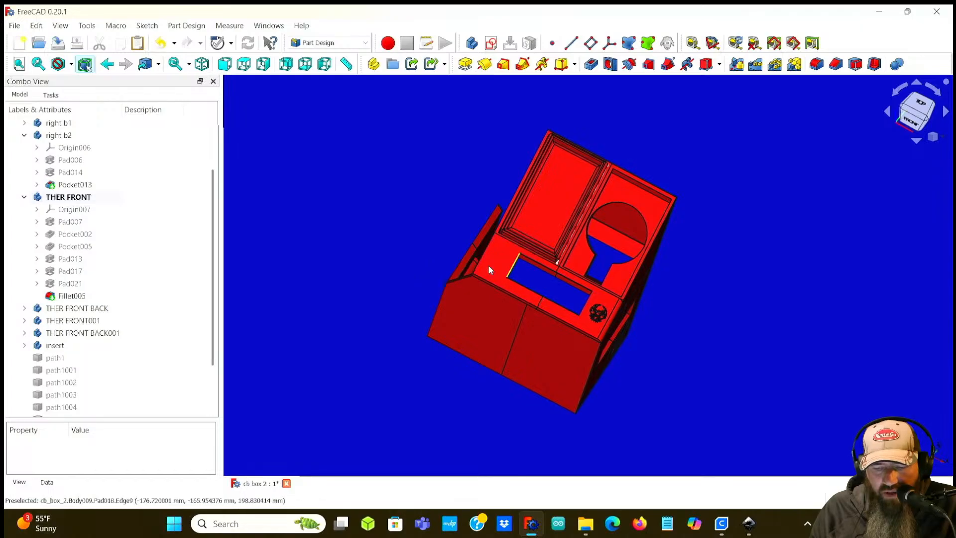
pyautogui.scroll(5, 480, 275)
pyautogui.moveTo(480, 274); pyautogui.dragTo(509, 234, button='middle')
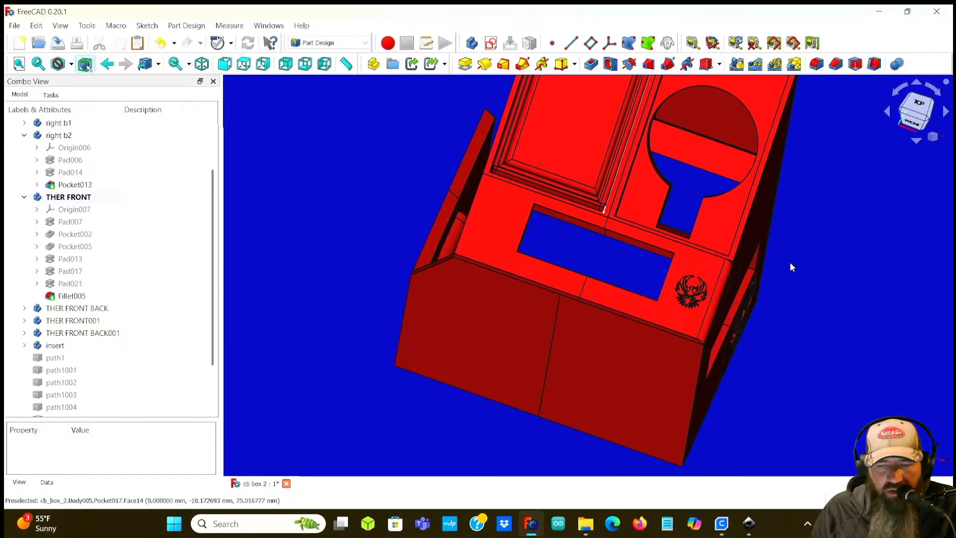
pyautogui.moveTo(796, 264); pyautogui.dragTo(679, 327, button='middle')
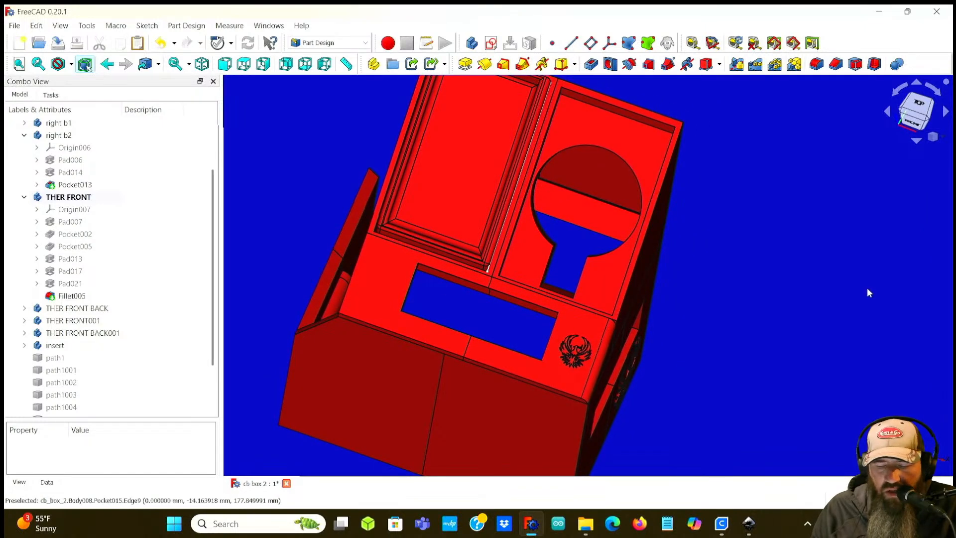
pyautogui.moveTo(695, 395); pyautogui.dragTo(669, 339, button='middle')
pyautogui.scroll(6, 661, 323)
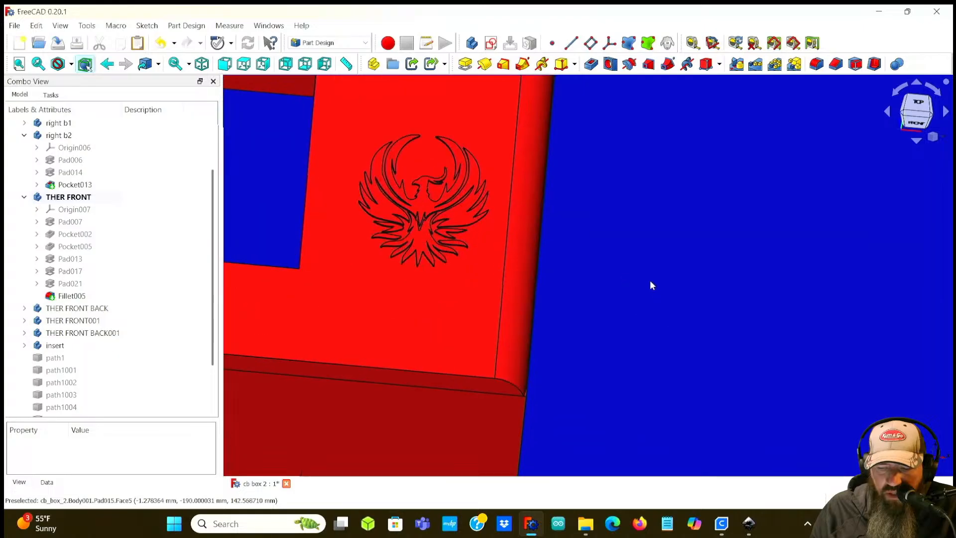
pyautogui.moveTo(647, 277); pyautogui.dragTo(637, 305, button='middle')
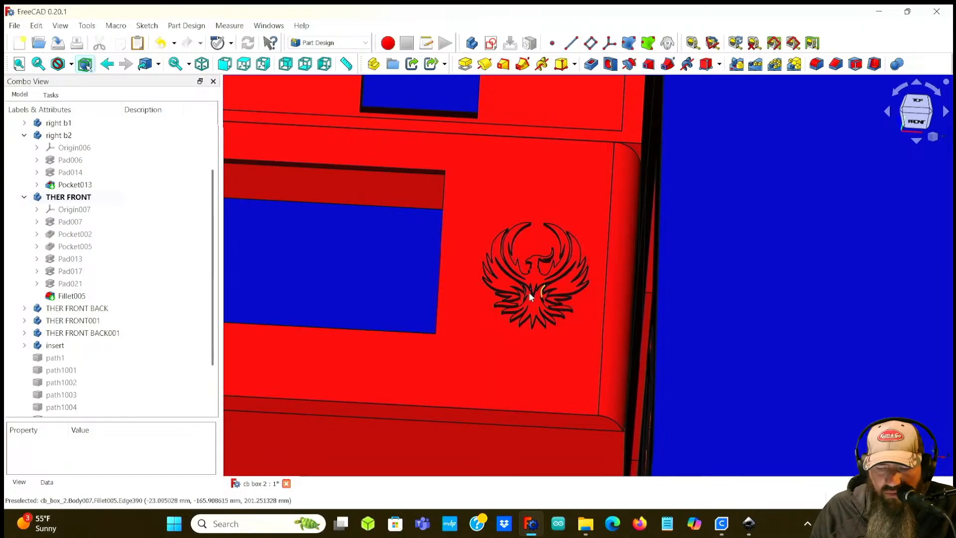
# Step: Open Sketch035 under Pocket013 in the right b2 body and examine its placement properties
pyautogui.click(24, 197)
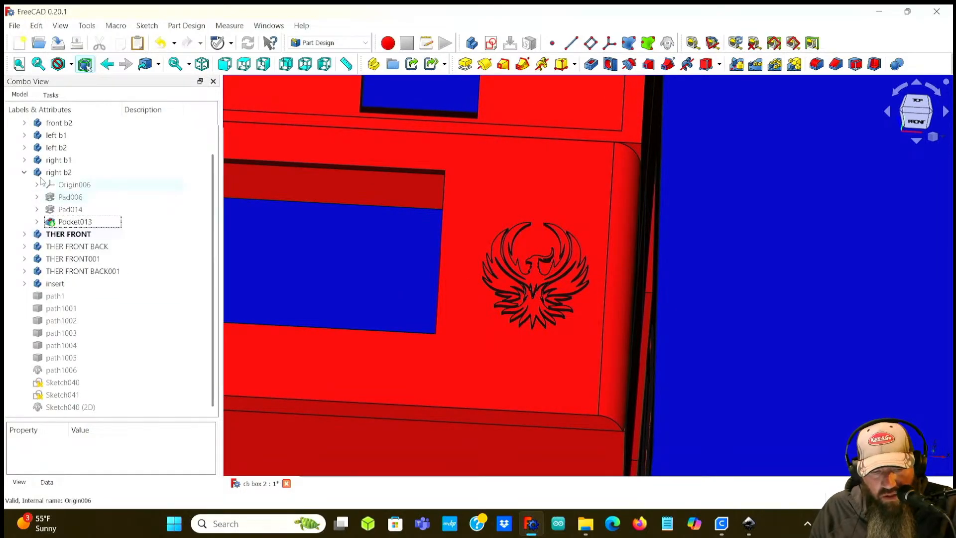
pyautogui.click(37, 222)
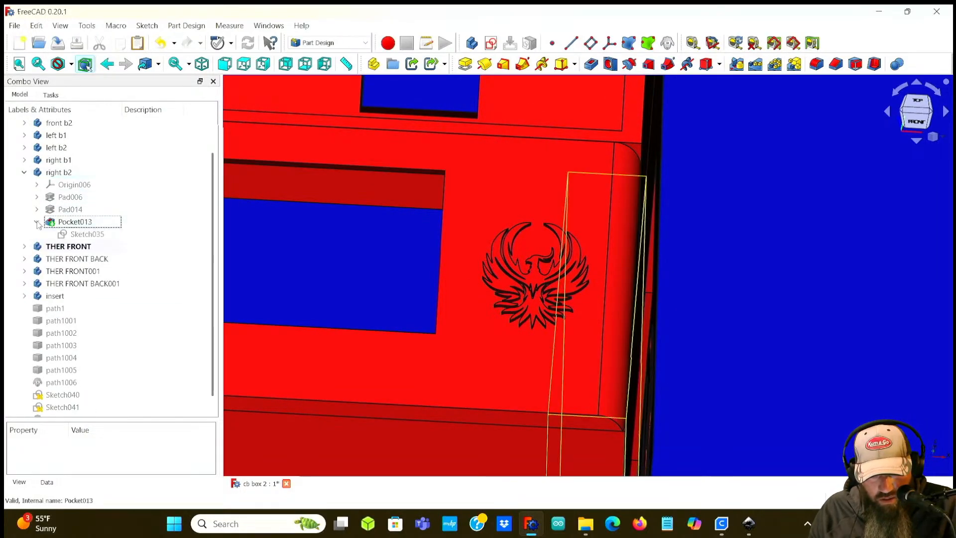
pyautogui.click(86, 234)
pyautogui.scroll(1, 112, 440)
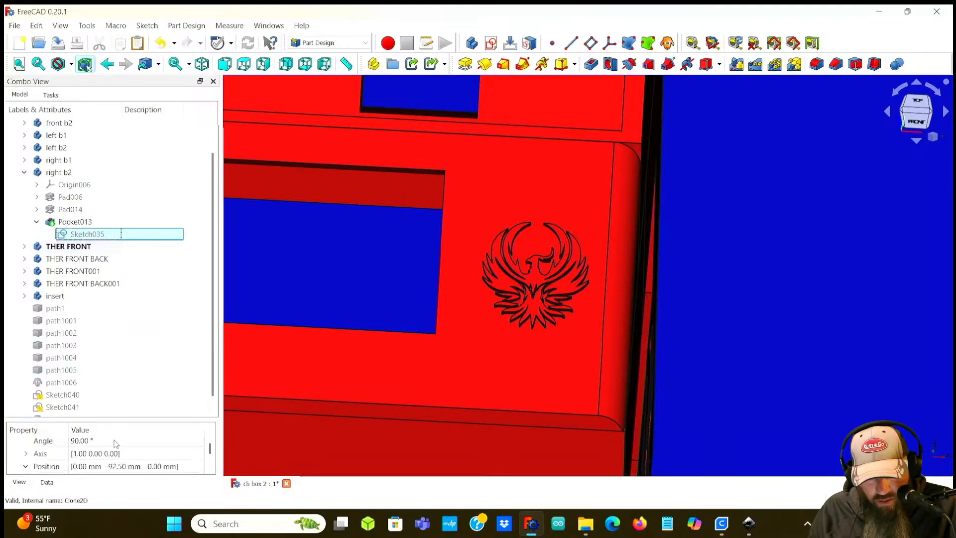
pyautogui.moveTo(136, 417); pyautogui.dragTo(135, 277)
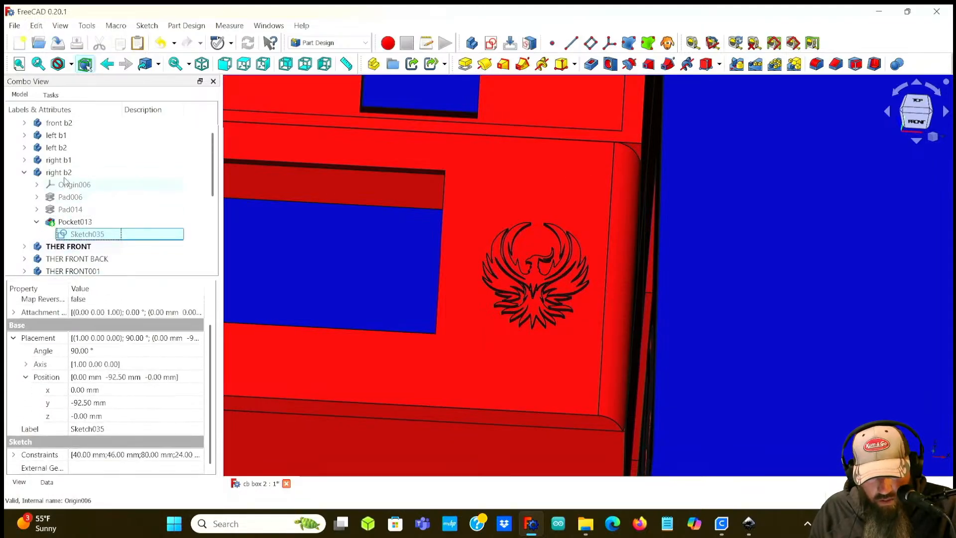
# Step: Set the placement x position of Sketch042 under Pad021 in the THER FRONT body to -3.00 mm
pyautogui.click(24, 172)
pyautogui.click(22, 187)
pyautogui.click(24, 185)
pyautogui.scroll(-2, 77, 258)
pyautogui.click(74, 212)
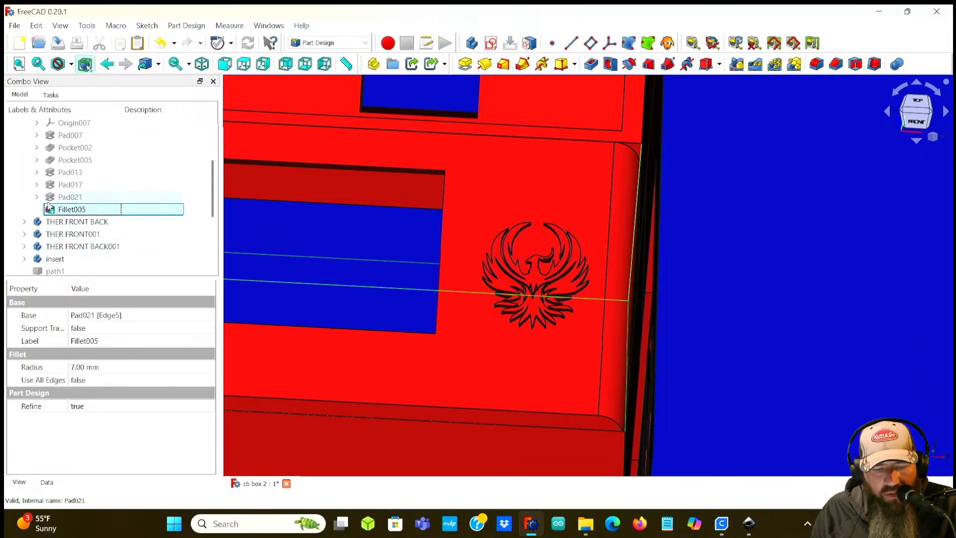
pyautogui.press('Up')
pyautogui.press('Right')
pyautogui.click(70, 210)
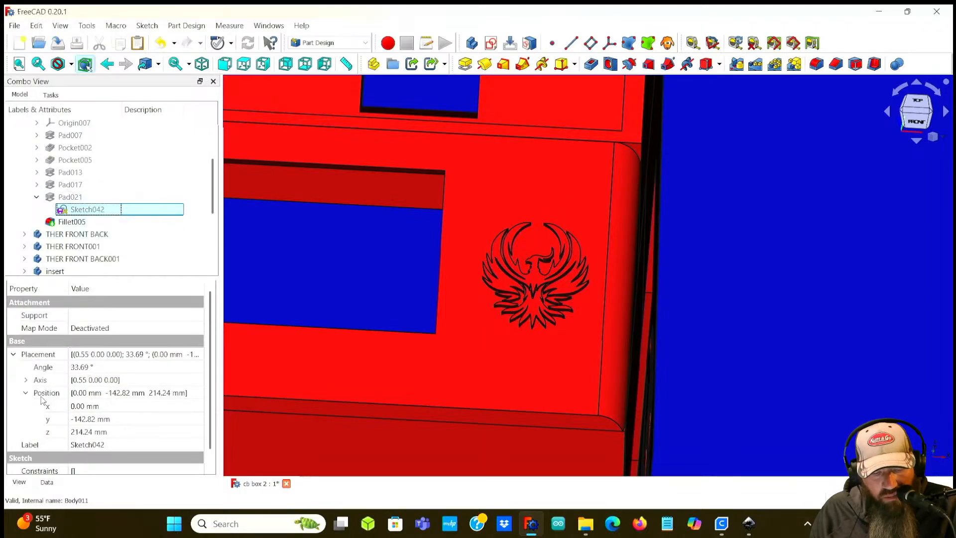
pyautogui.click(79, 407)
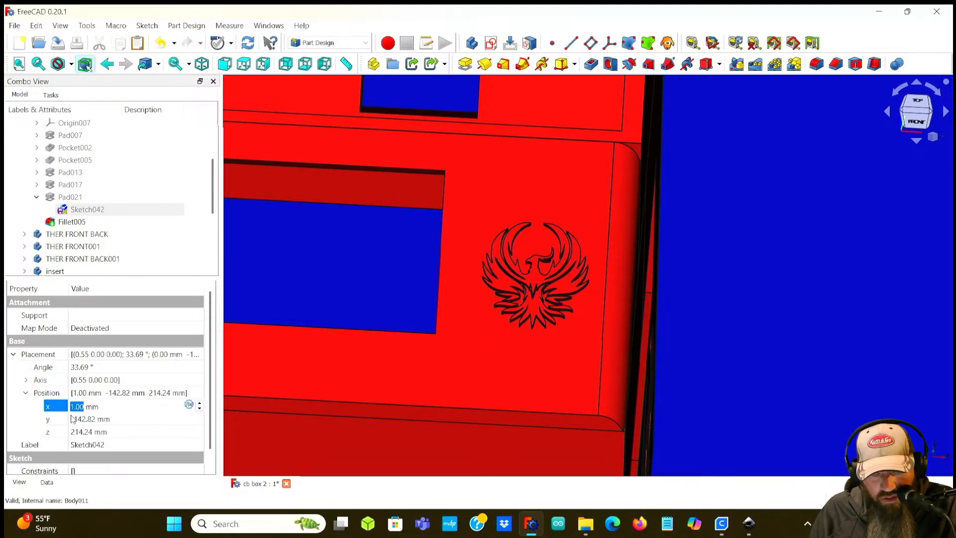
pyautogui.click(51, 392)
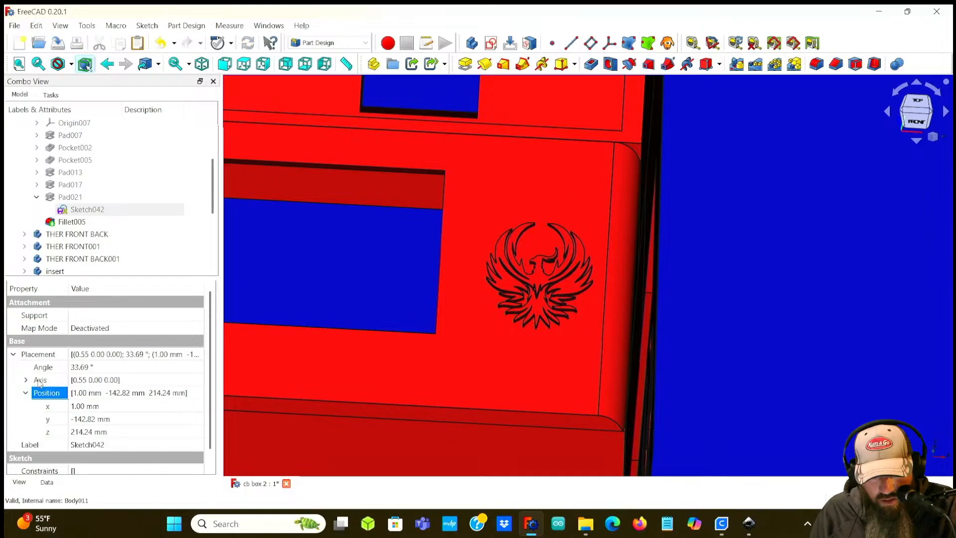
pyautogui.click(83, 405)
pyautogui.scroll(-2, 83, 404)
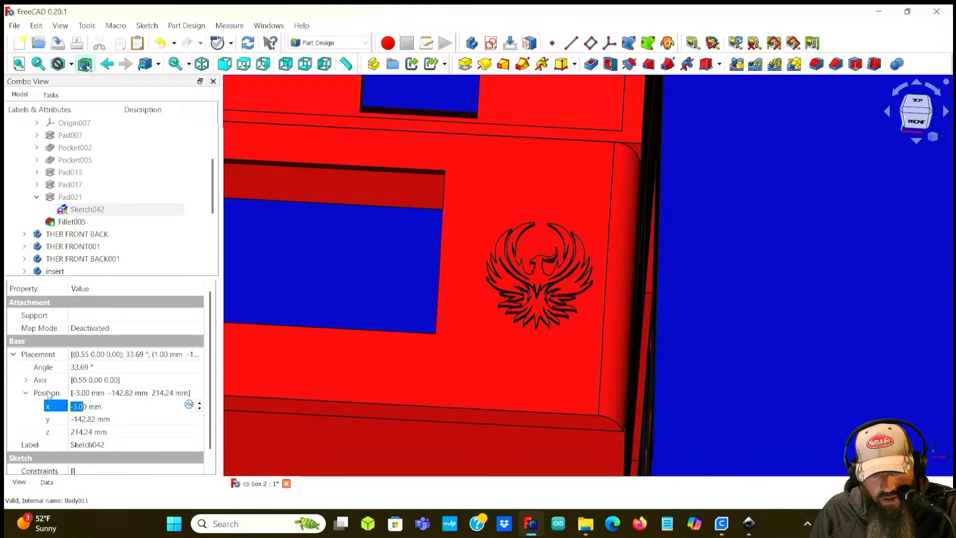
pyautogui.click(49, 393)
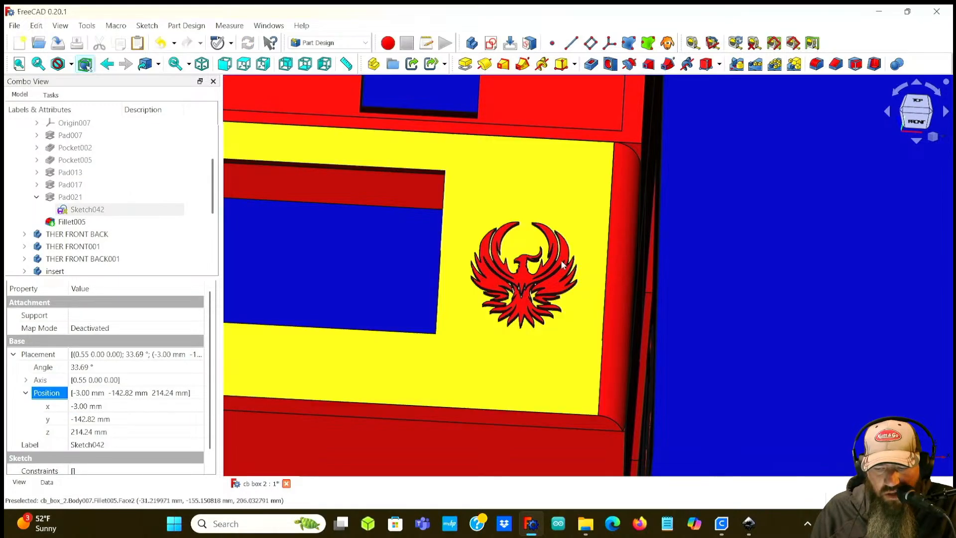
# Step: Inspect the shifted phoenix engraving on the front panel from several angles and zoom levels
pyautogui.scroll(-1, 747, 324)
pyautogui.scroll(-1, 744, 324)
pyautogui.scroll(-1, 604, 284)
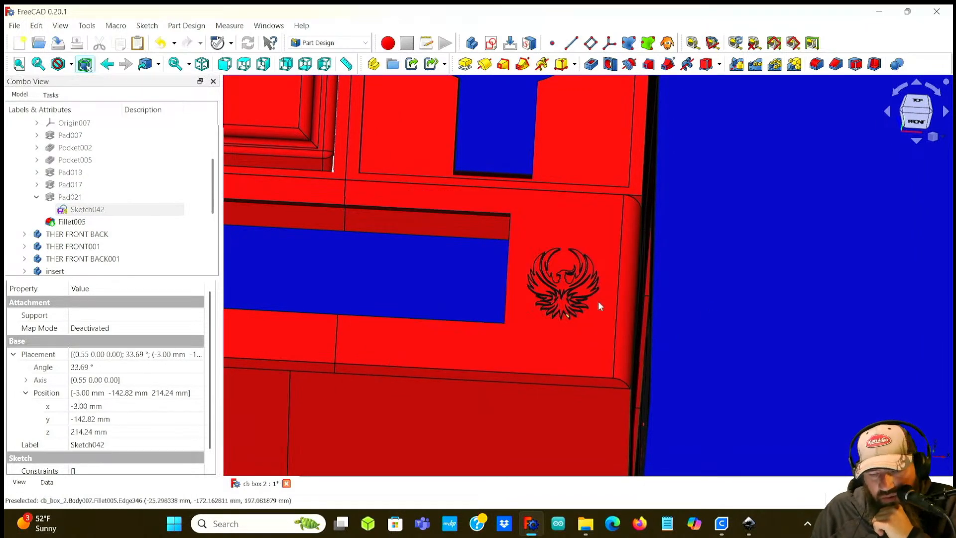
pyautogui.moveTo(700, 309); pyautogui.dragTo(631, 301, button='middle')
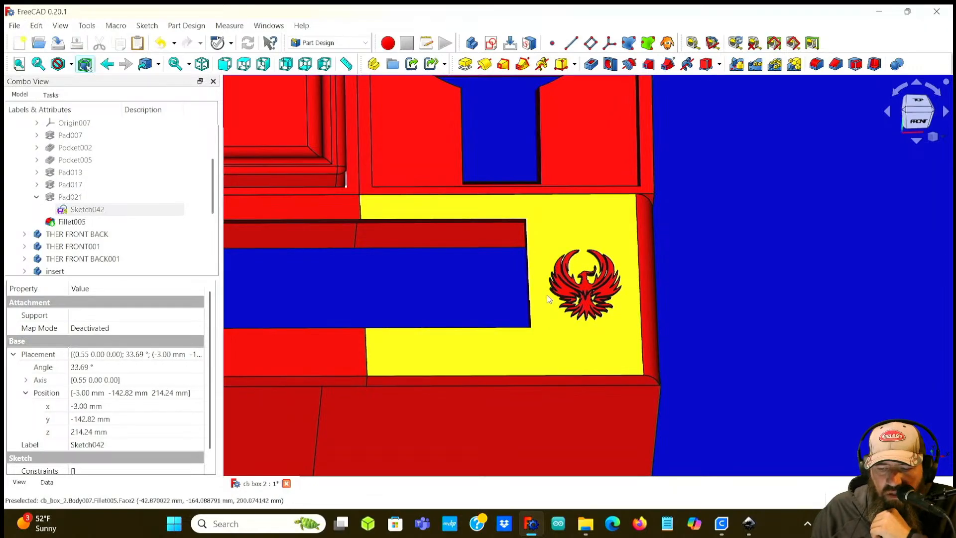
pyautogui.moveTo(732, 288); pyautogui.dragTo(555, 282, button='middle')
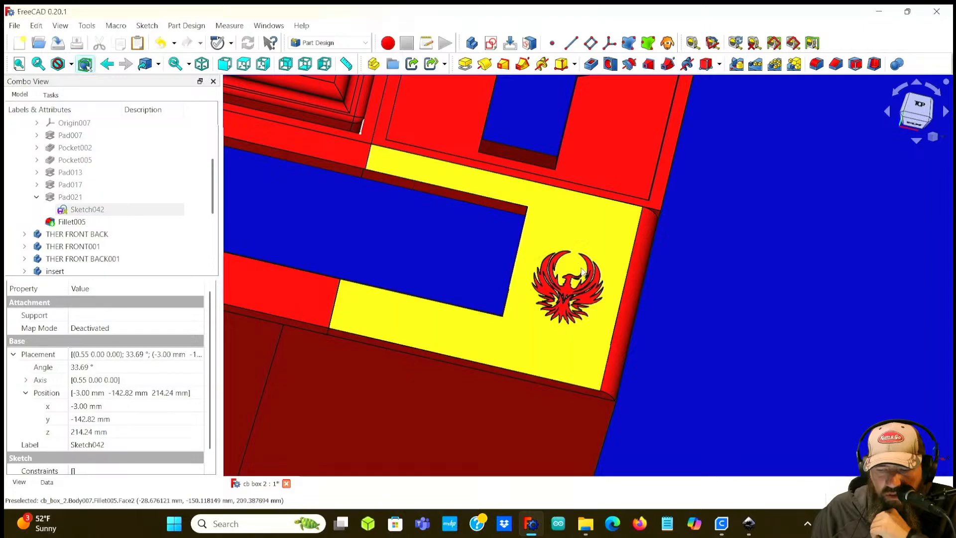
pyautogui.moveTo(714, 316); pyautogui.dragTo(675, 296, button='middle')
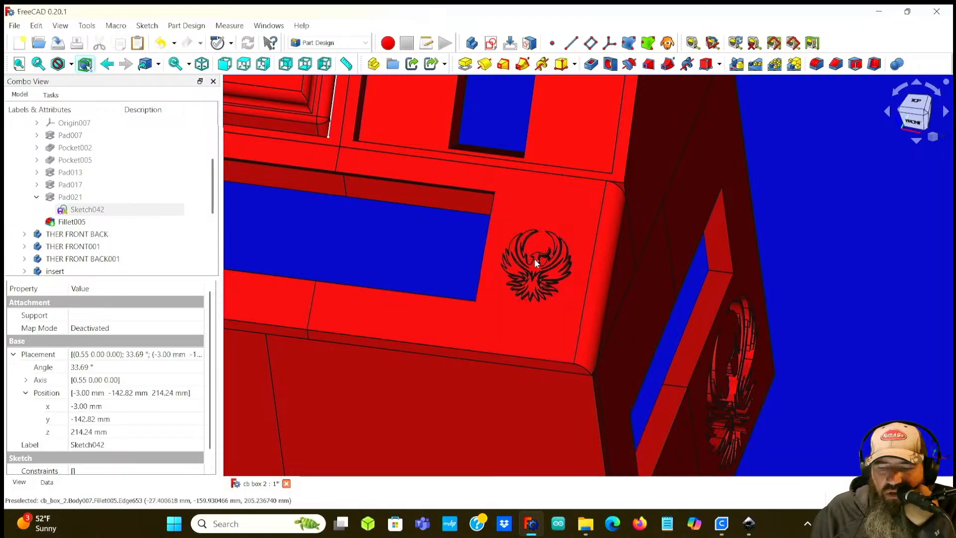
pyautogui.scroll(5, 533, 258)
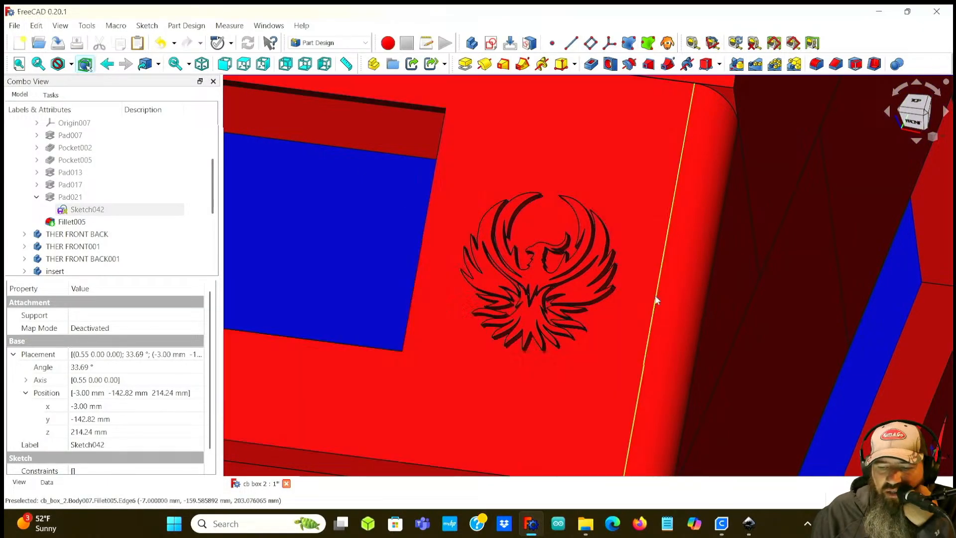
pyautogui.moveTo(343, 242); pyautogui.dragTo(427, 255, button='middle')
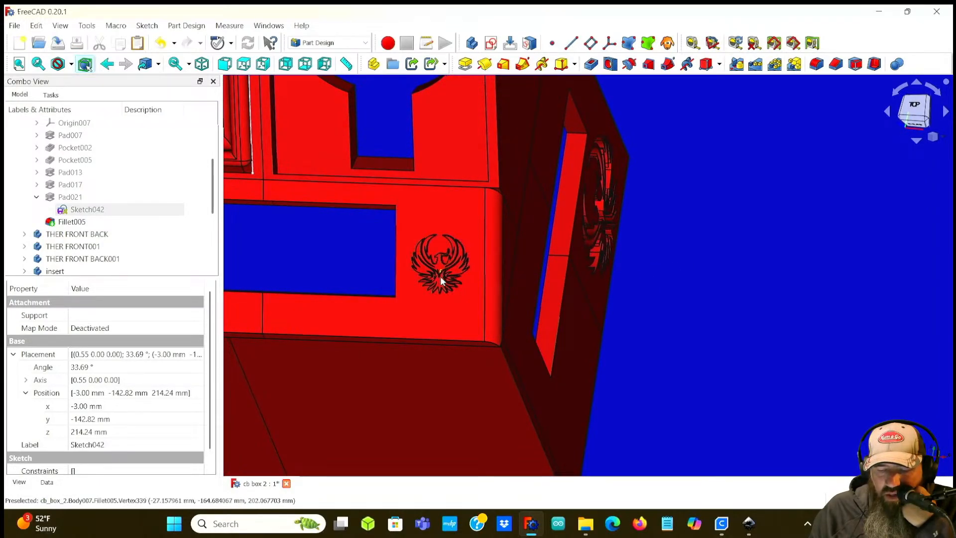
pyautogui.scroll(-2, 702, 328)
pyautogui.moveTo(686, 321); pyautogui.dragTo(765, 319, button='middle')
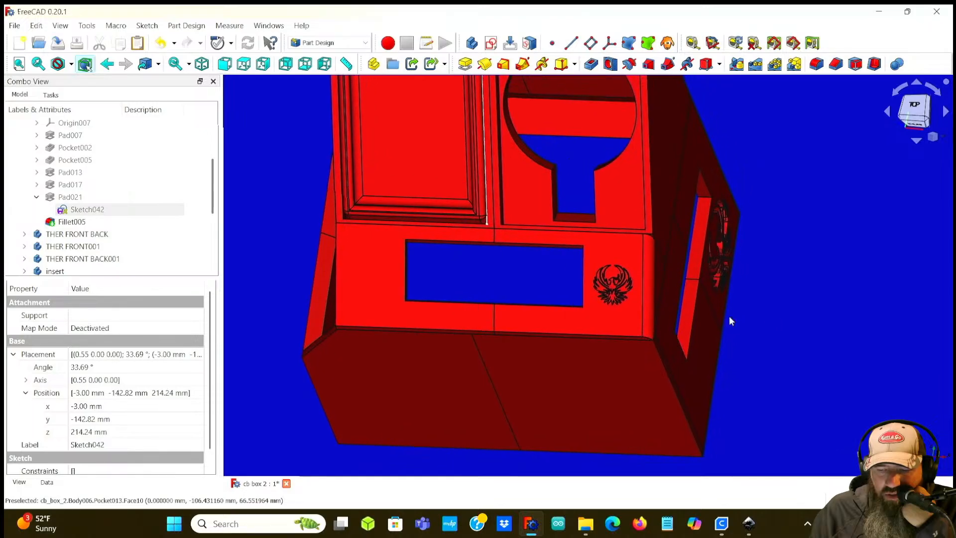
pyautogui.scroll(6, 613, 281)
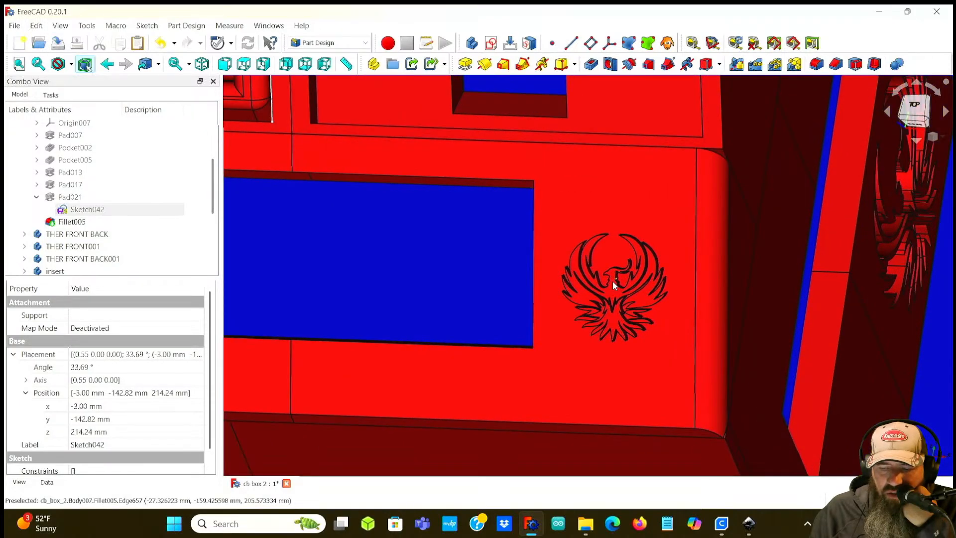
pyautogui.scroll(-4, 613, 281)
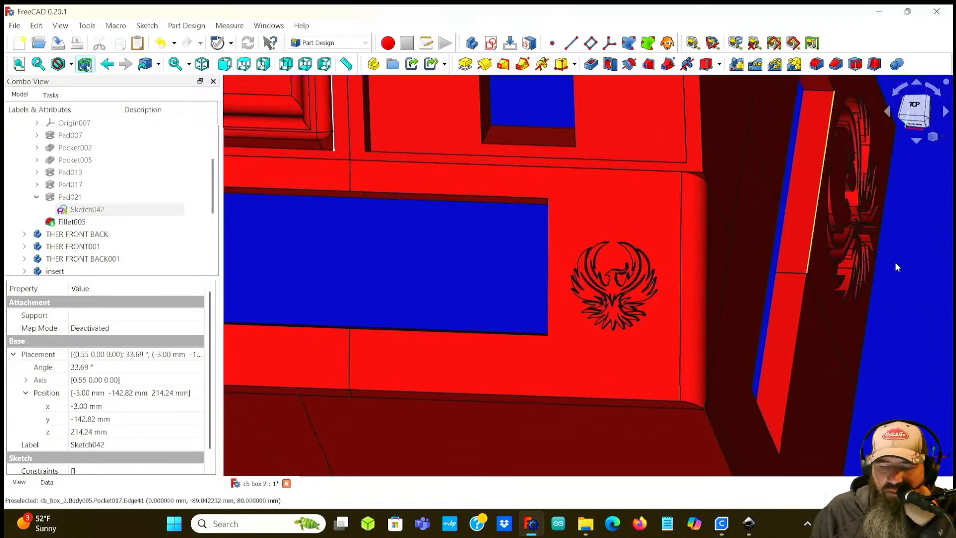
pyautogui.moveTo(508, 287); pyautogui.dragTo(540, 287, button='middle')
pyautogui.moveTo(450, 283); pyautogui.dragTo(479, 285, button='middle')
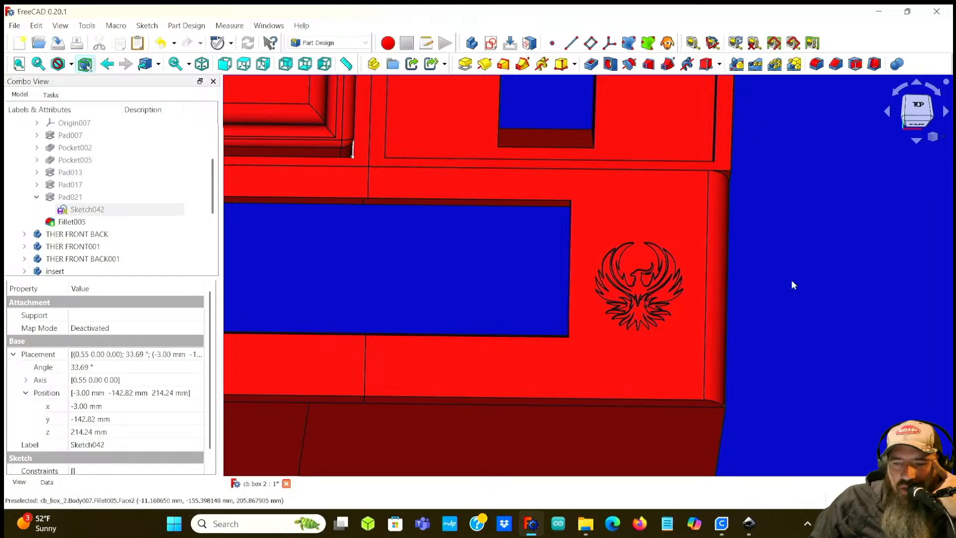
pyautogui.scroll(-3, 790, 288)
pyautogui.moveTo(838, 313)
pyautogui.mouseDown(button='middle')
pyautogui.moveTo(794, 314)
pyautogui.moveTo(807, 314)
pyautogui.moveTo(814, 293)
pyautogui.moveTo(833, 309)
pyautogui.mouseUp(button='middle')
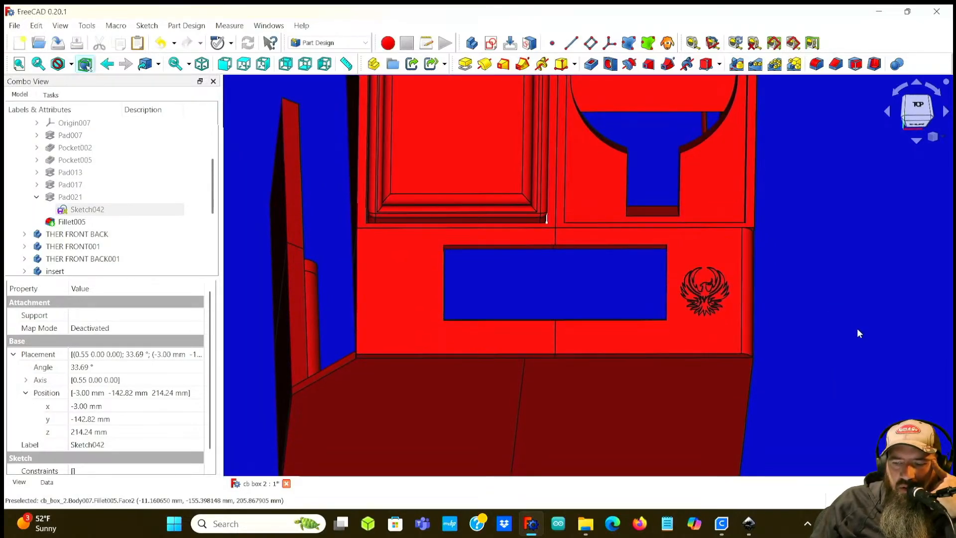
pyautogui.scroll(-5, 857, 333)
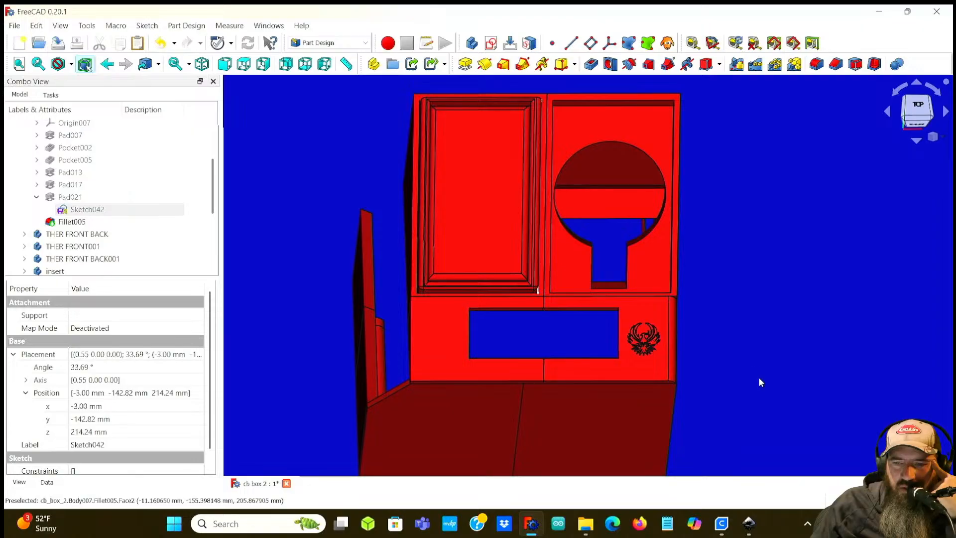
pyautogui.moveTo(749, 361); pyautogui.dragTo(696, 345, button='middle')
pyautogui.scroll(5, 604, 333)
pyautogui.moveTo(611, 318); pyautogui.dragTo(714, 338, button='middle')
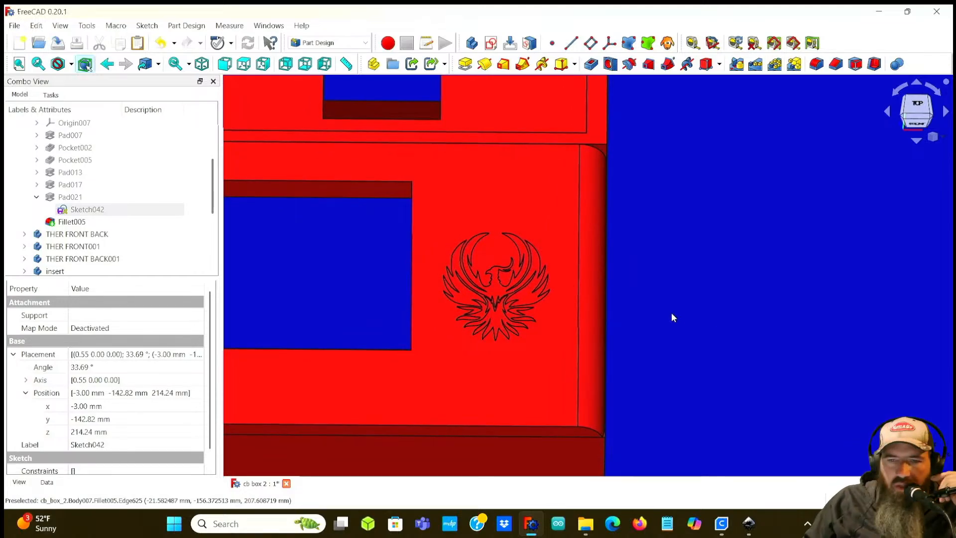
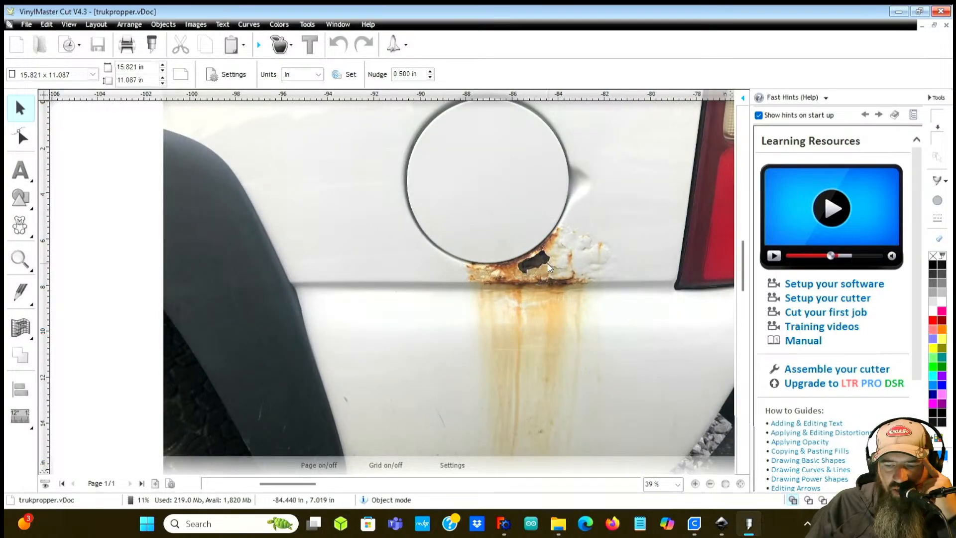
# Step: Switch to VinylMaster Cut and browse the truck photos, landscape images and vinyl cut designs across the document at different zoom levels
pyautogui.scroll(-3, 524, 273)
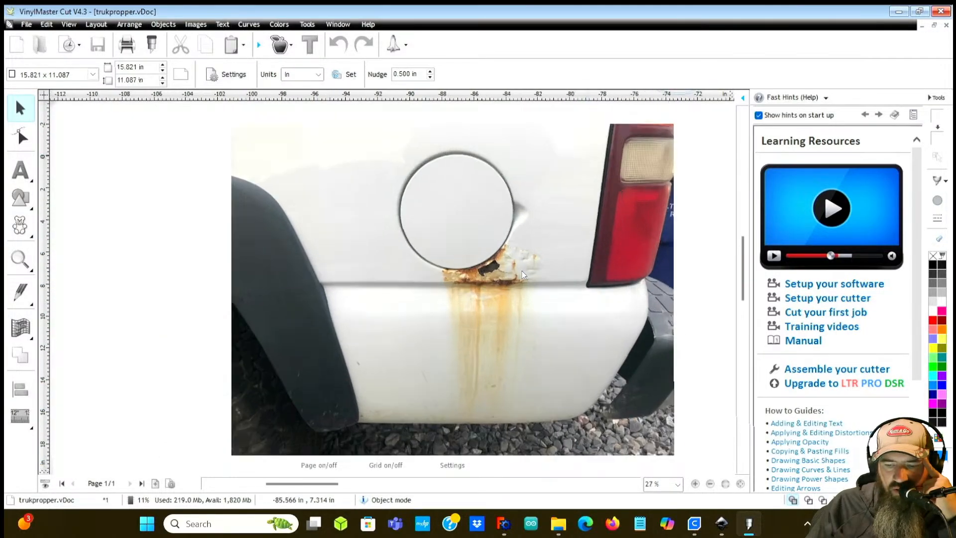
pyautogui.scroll(2, 523, 274)
pyautogui.scroll(-2, 522, 274)
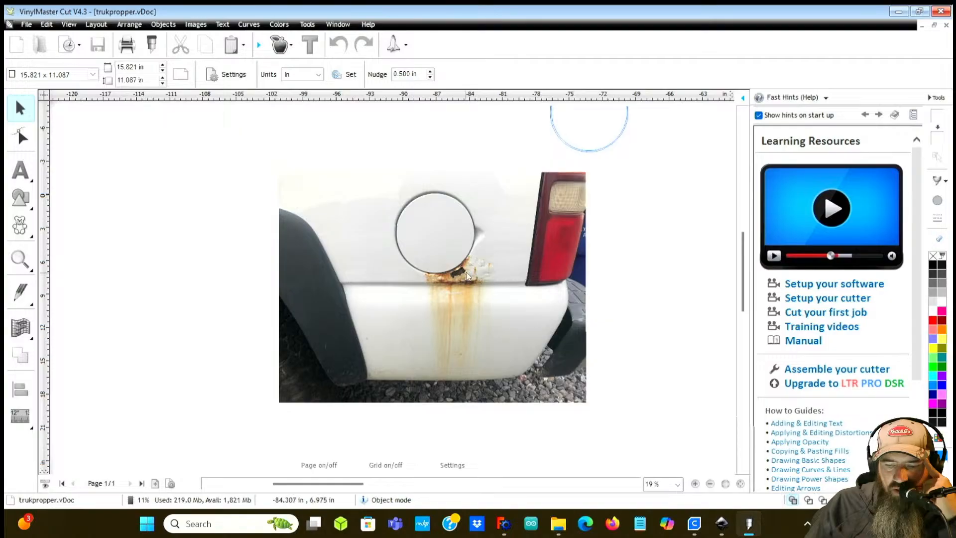
pyautogui.scroll(3, 477, 279)
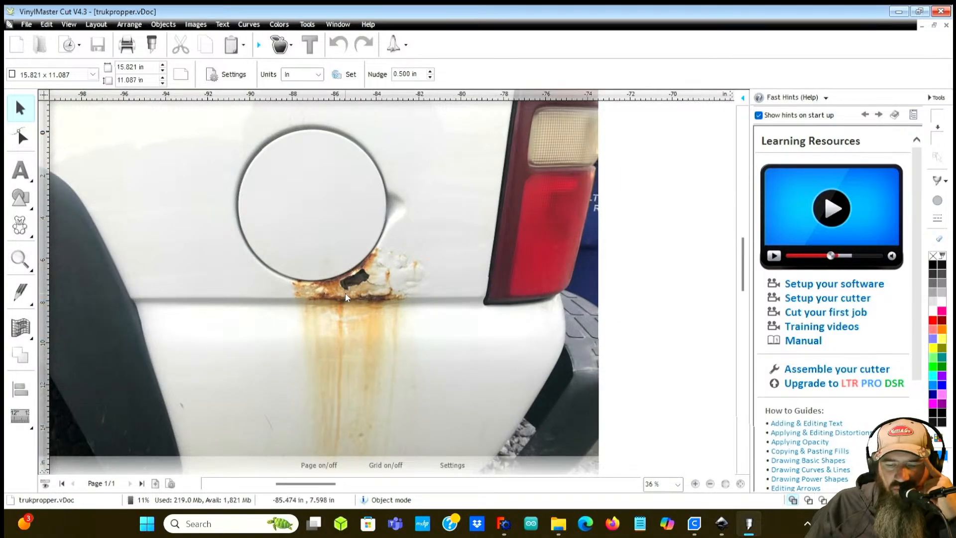
pyautogui.scroll(1, 347, 297)
pyautogui.scroll(-4, 425, 282)
pyautogui.scroll(-2, 424, 283)
pyautogui.scroll(3, 425, 283)
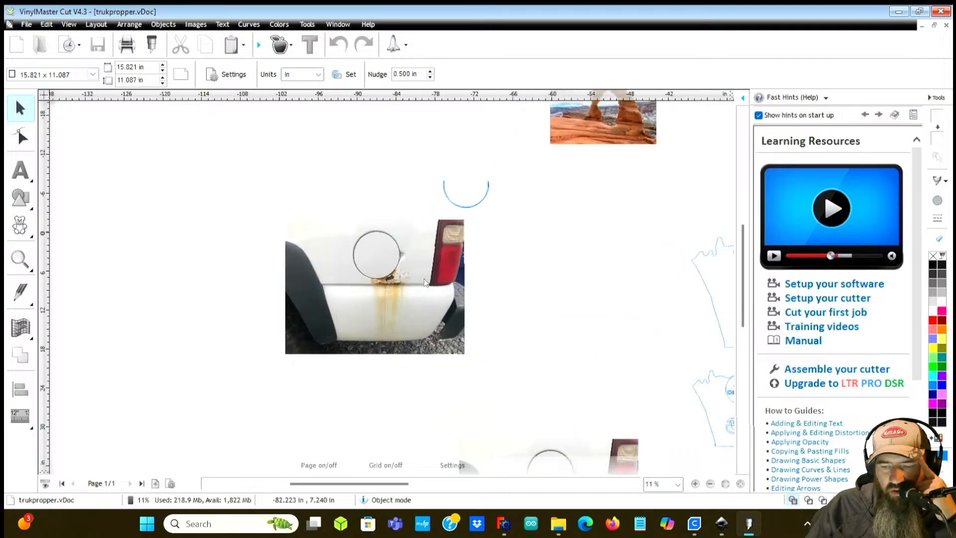
pyautogui.scroll(-3, 424, 282)
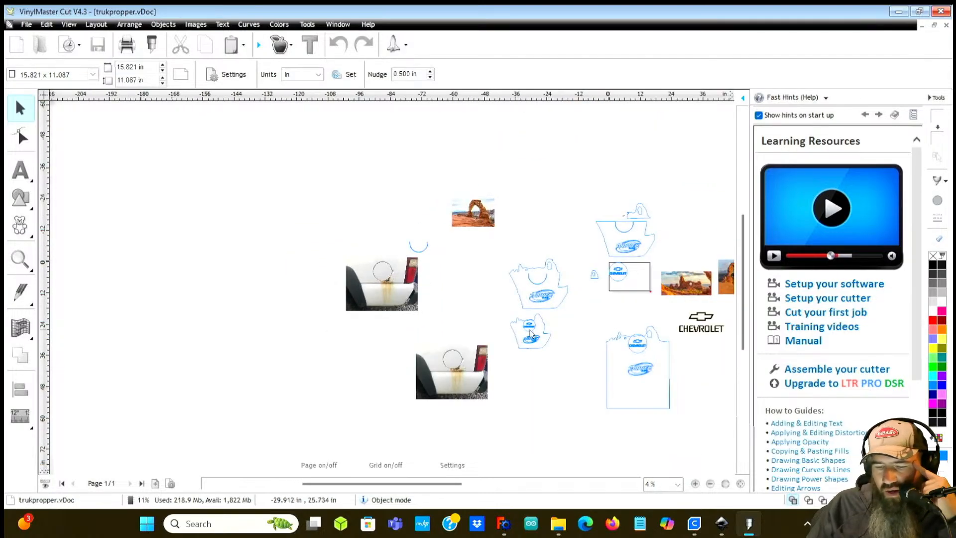
pyautogui.scroll(2, 475, 204)
pyautogui.scroll(1, 374, 325)
pyautogui.scroll(3, 366, 326)
pyautogui.scroll(-4, 448, 204)
pyautogui.scroll(4, 461, 181)
pyautogui.scroll(-2, 473, 166)
pyautogui.scroll(1, 356, 304)
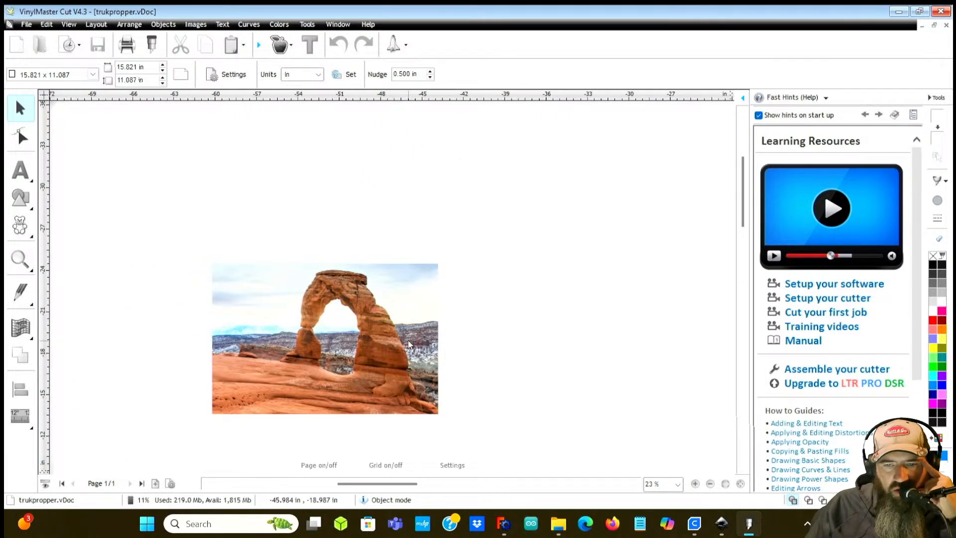
pyautogui.scroll(-4, 405, 342)
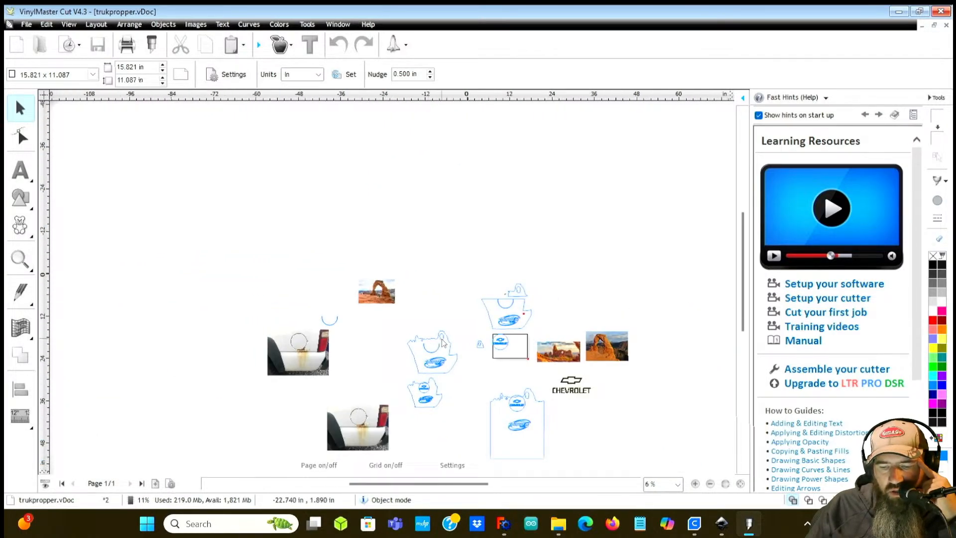
pyautogui.scroll(2, 423, 324)
pyautogui.scroll(7, 468, 306)
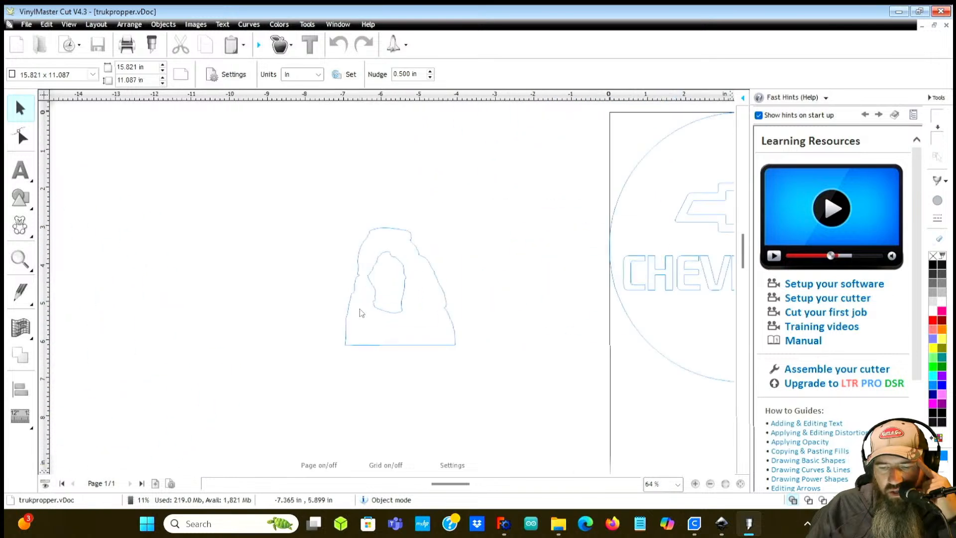
pyautogui.scroll(-2, 403, 268)
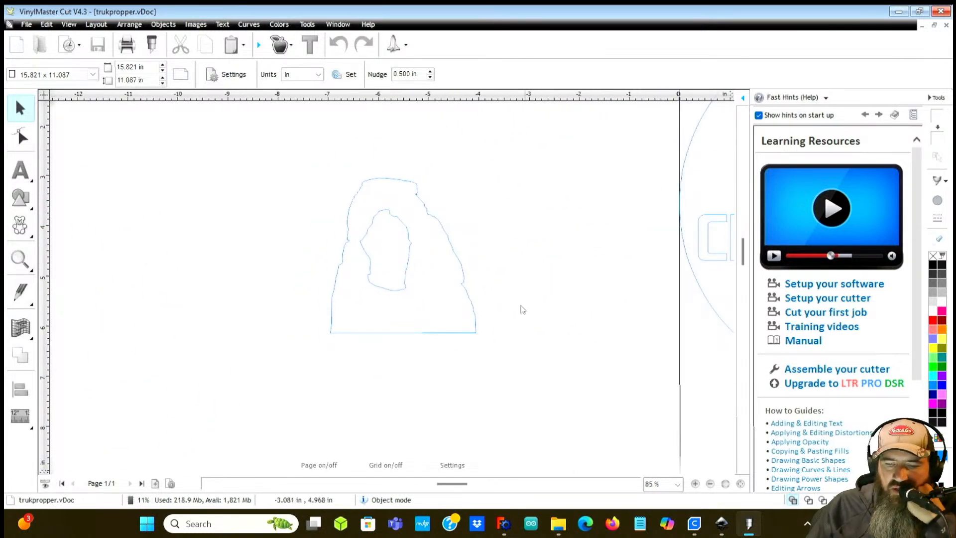
pyautogui.scroll(-3, 513, 298)
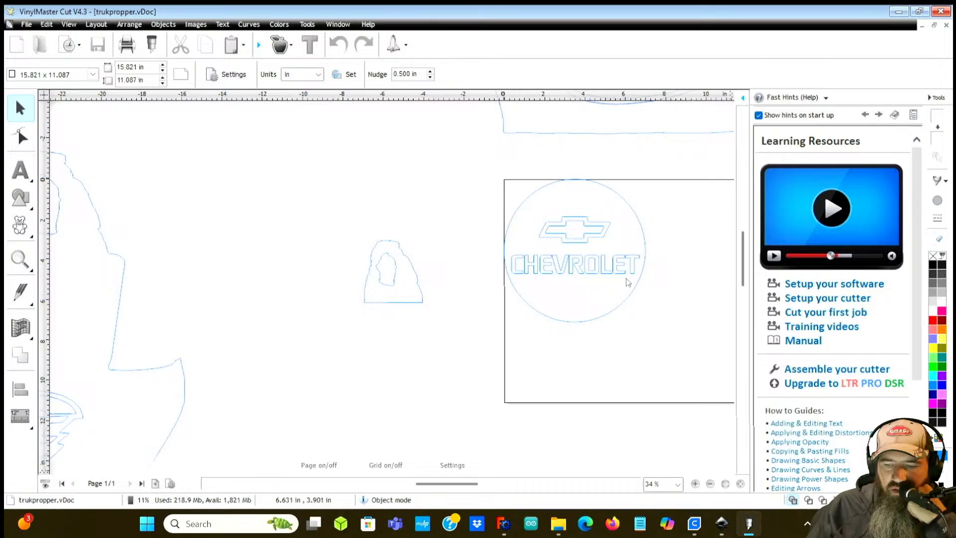
pyautogui.scroll(-4, 471, 272)
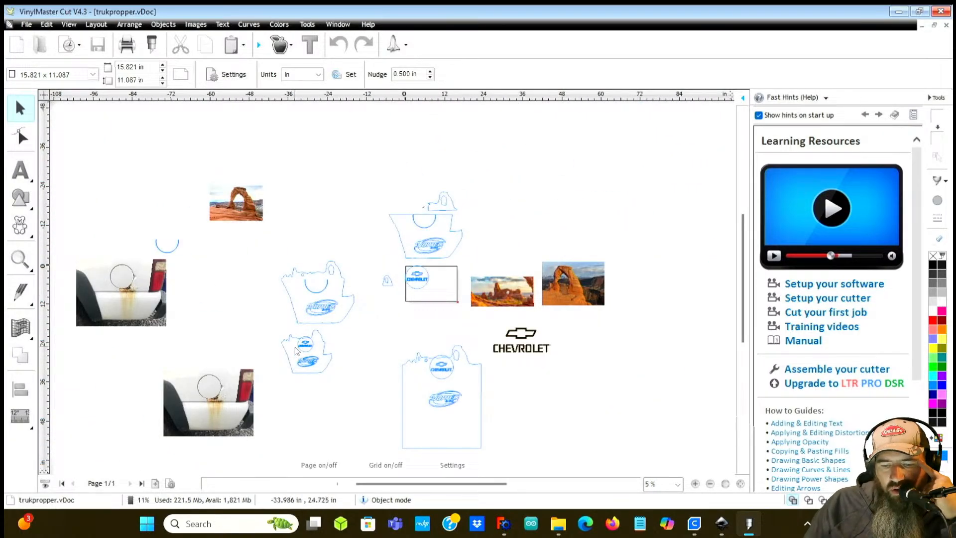
pyautogui.scroll(2, 302, 350)
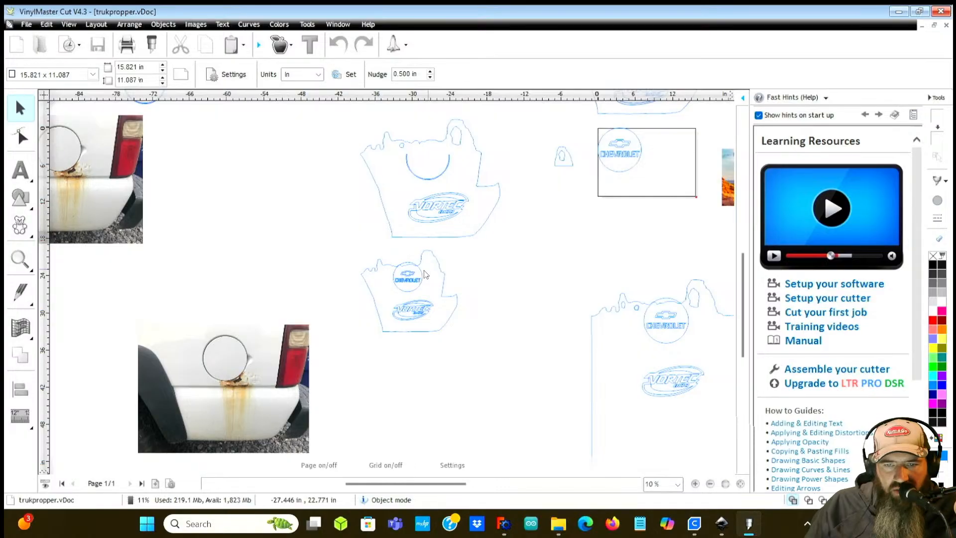
pyautogui.scroll(-1, 363, 314)
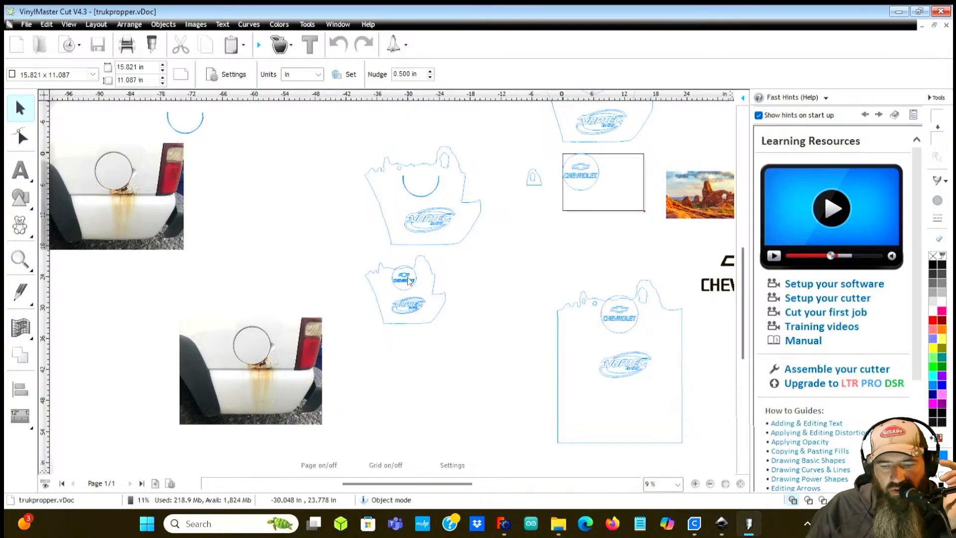
pyautogui.scroll(1, 405, 267)
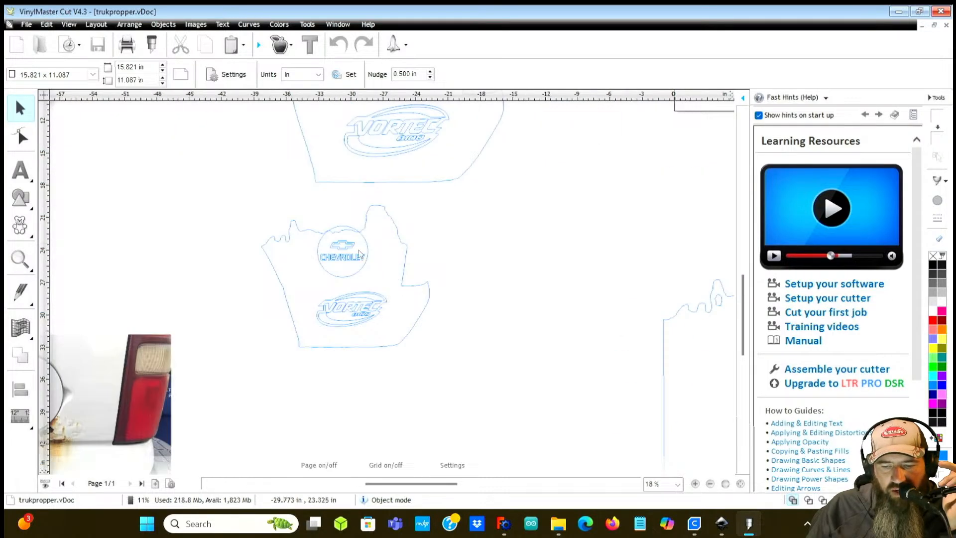
pyautogui.scroll(-1, 314, 274)
pyautogui.scroll(4, 368, 294)
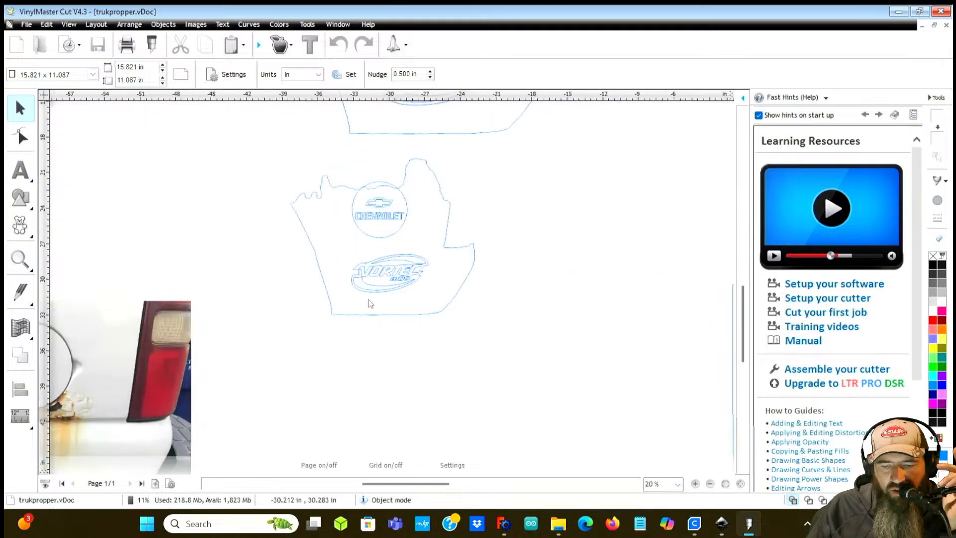
pyautogui.scroll(-4, 404, 271)
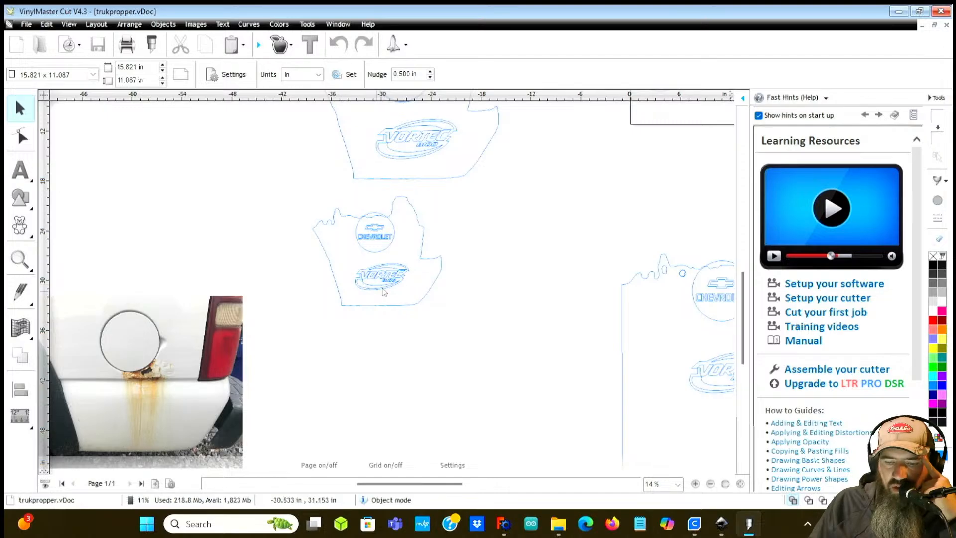
pyautogui.scroll(-1, 473, 227)
pyautogui.scroll(1, 629, 174)
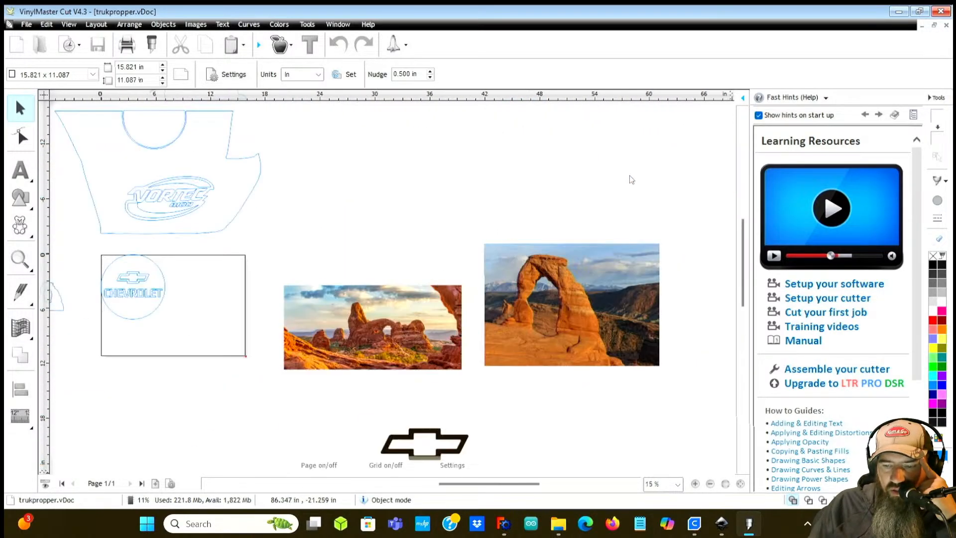
pyautogui.scroll(2, 364, 308)
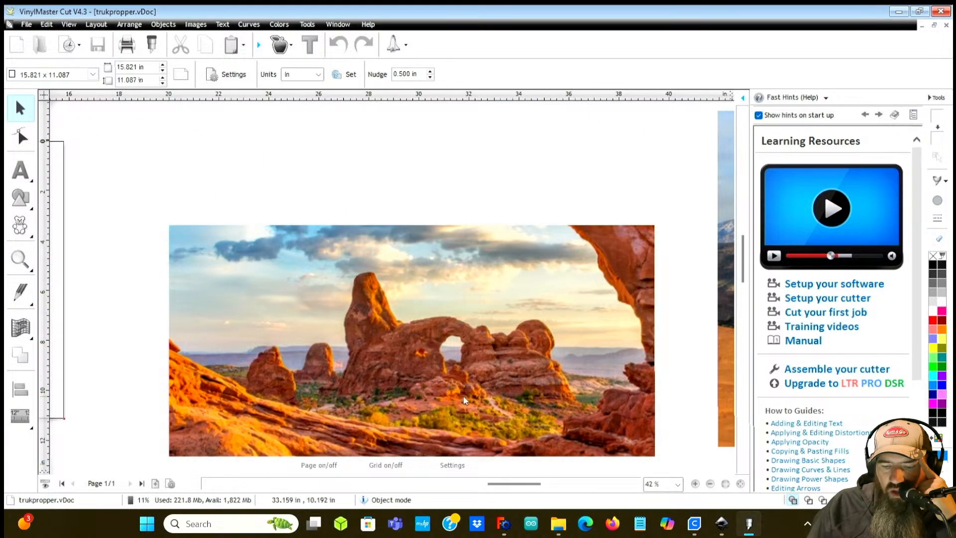
pyautogui.scroll(-2, 451, 336)
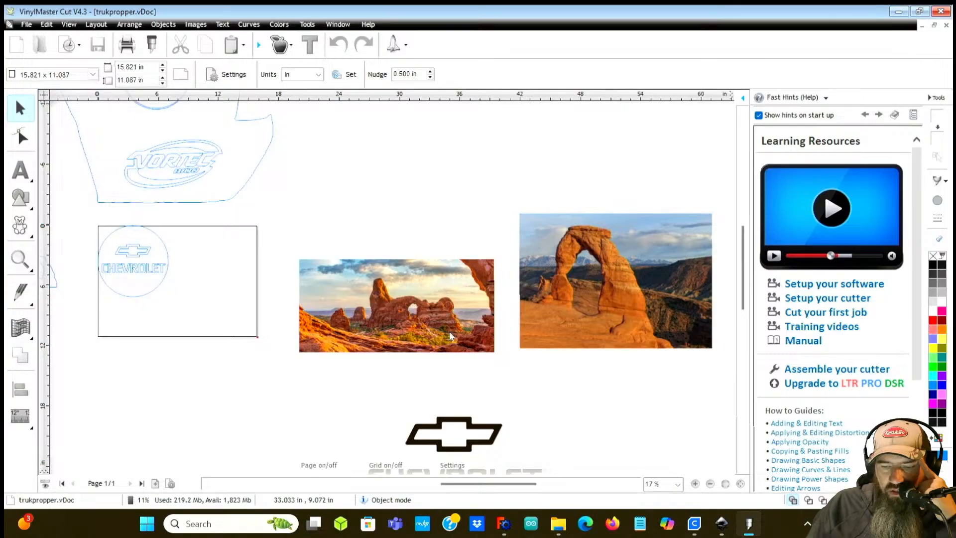
pyautogui.scroll(-4, 449, 332)
pyautogui.scroll(2, 333, 356)
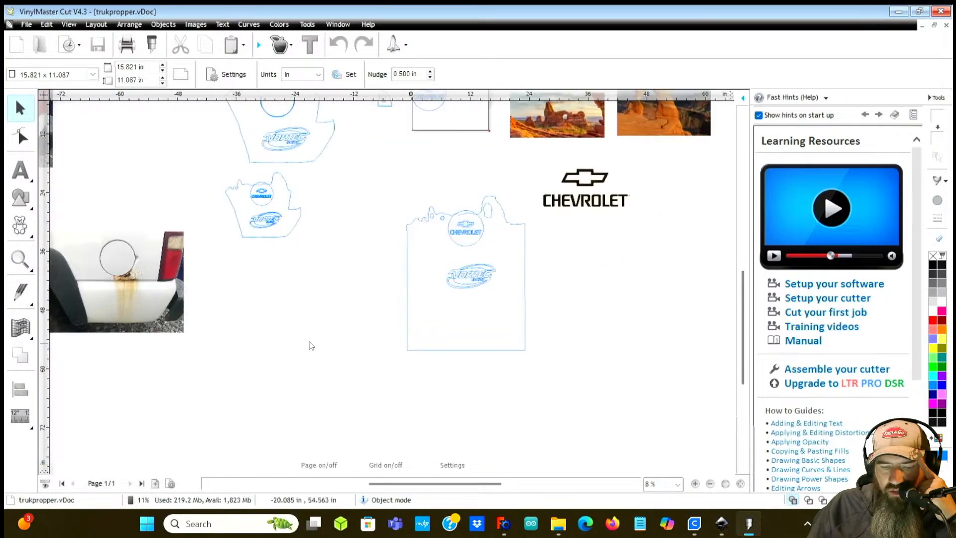
pyautogui.scroll(2, 475, 227)
pyautogui.scroll(1, 198, 422)
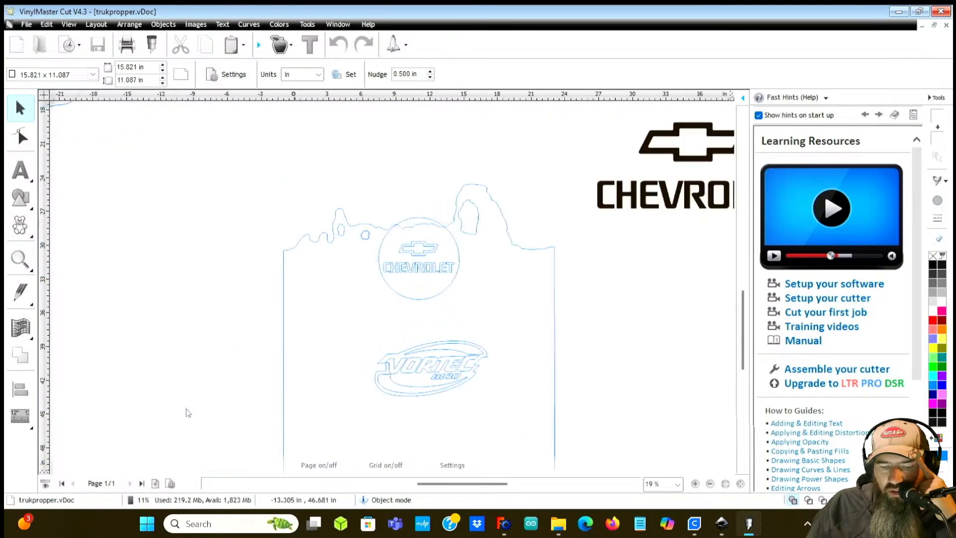
pyautogui.scroll(1, 369, 314)
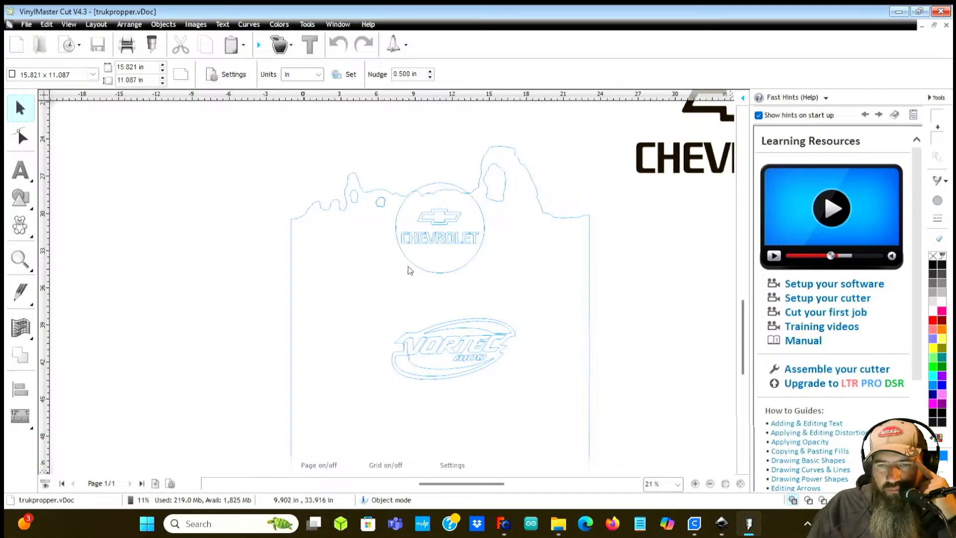
pyautogui.scroll(-2, 387, 272)
pyautogui.scroll(-1, 375, 305)
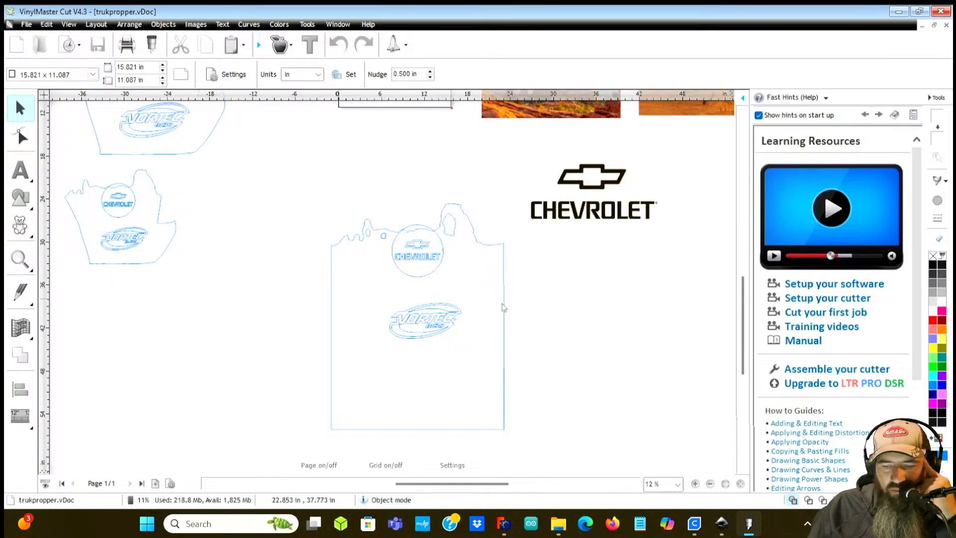
pyautogui.scroll(-2, 276, 247)
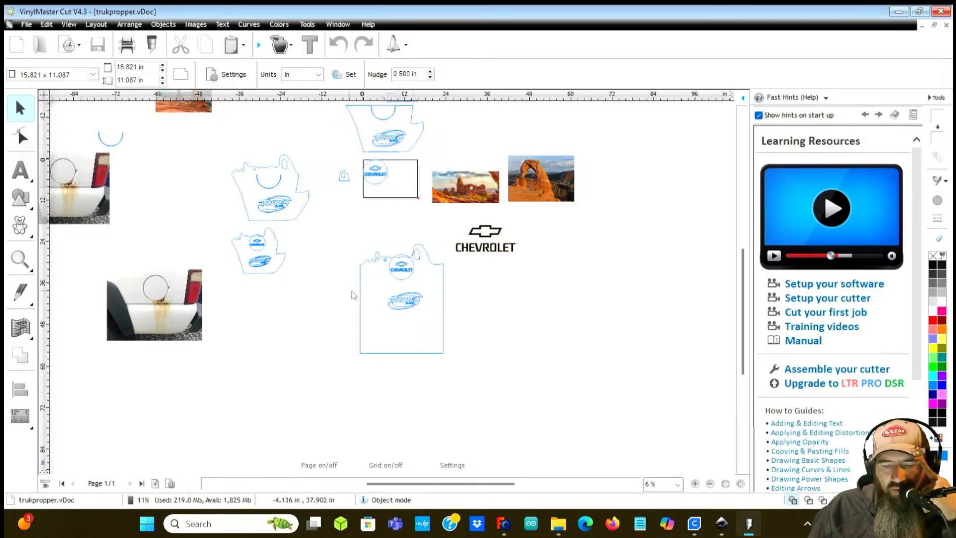
pyautogui.moveTo(498, 483); pyautogui.dragTo(474, 483)
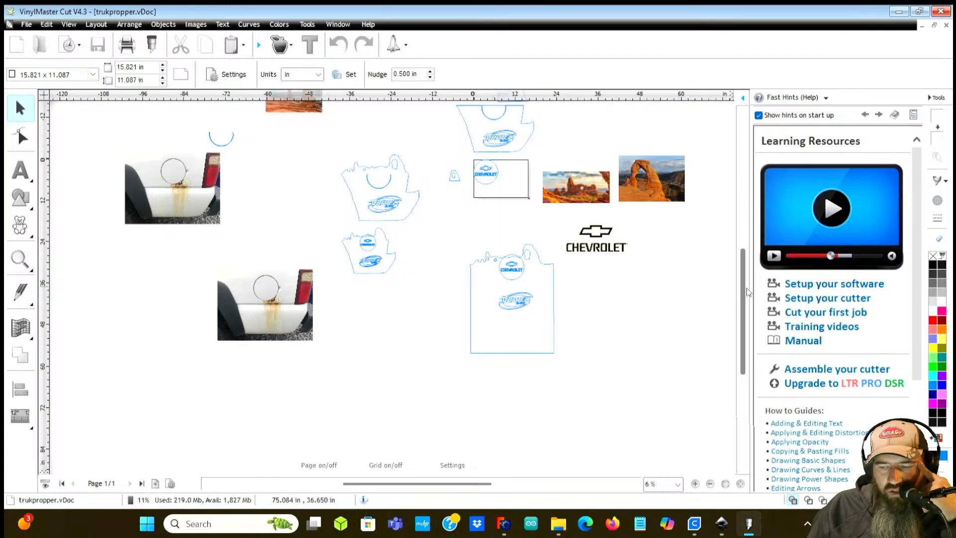
pyautogui.moveTo(745, 294); pyautogui.dragTo(741, 280)
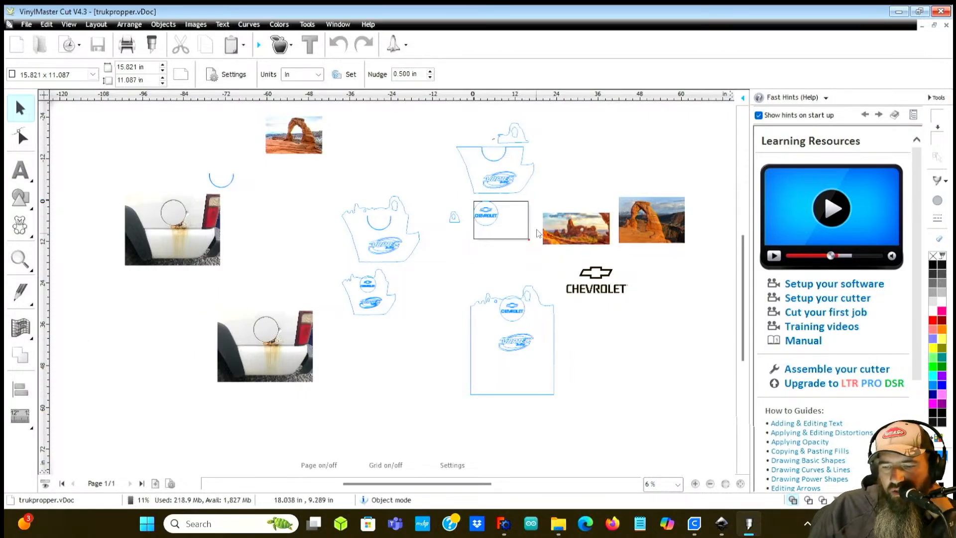
pyautogui.scroll(1, 607, 204)
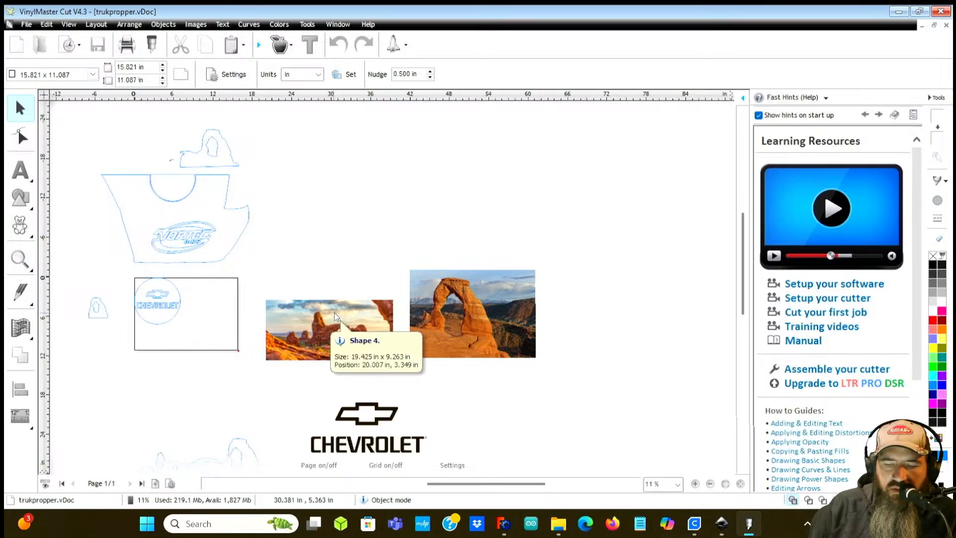
pyautogui.scroll(-2, 335, 316)
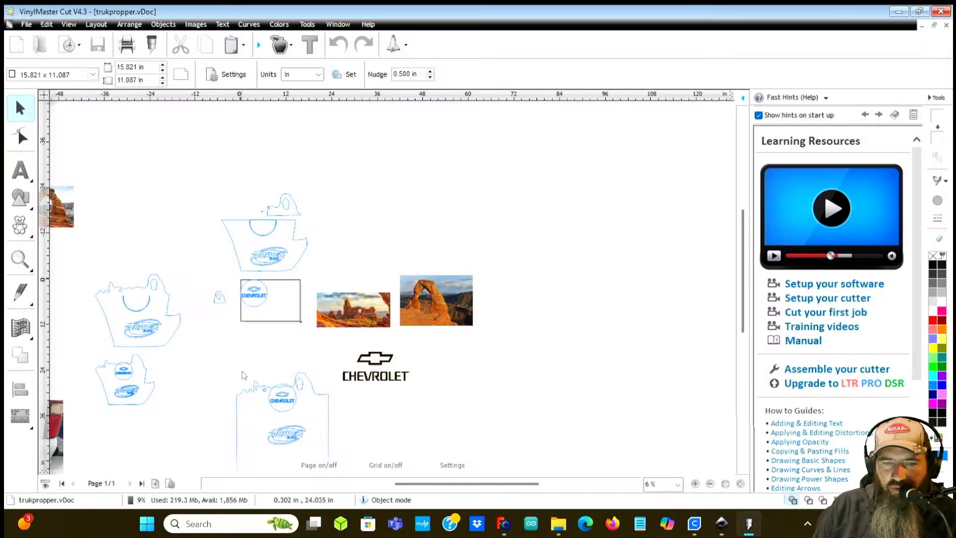
pyautogui.scroll(-1, 242, 372)
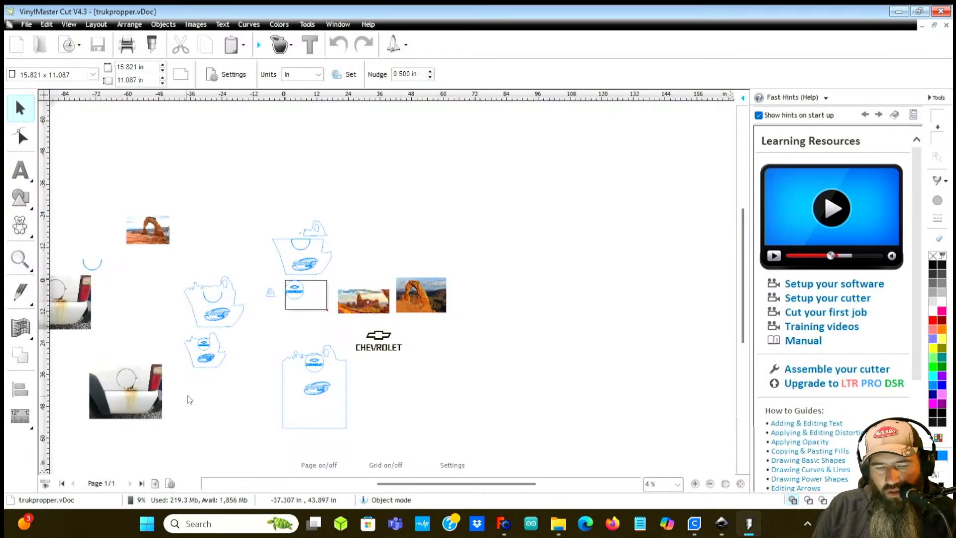
pyautogui.scroll(-1, 179, 360)
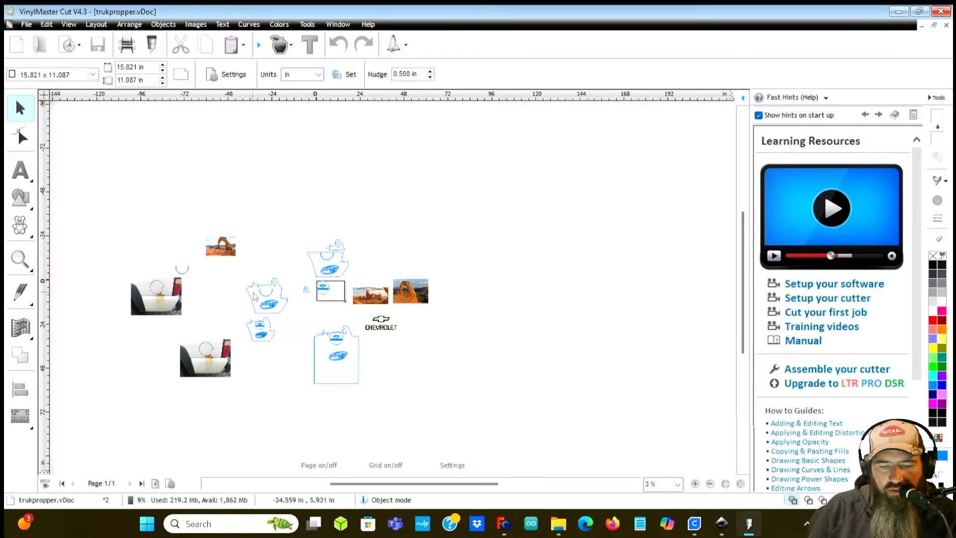
pyautogui.scroll(3, 254, 298)
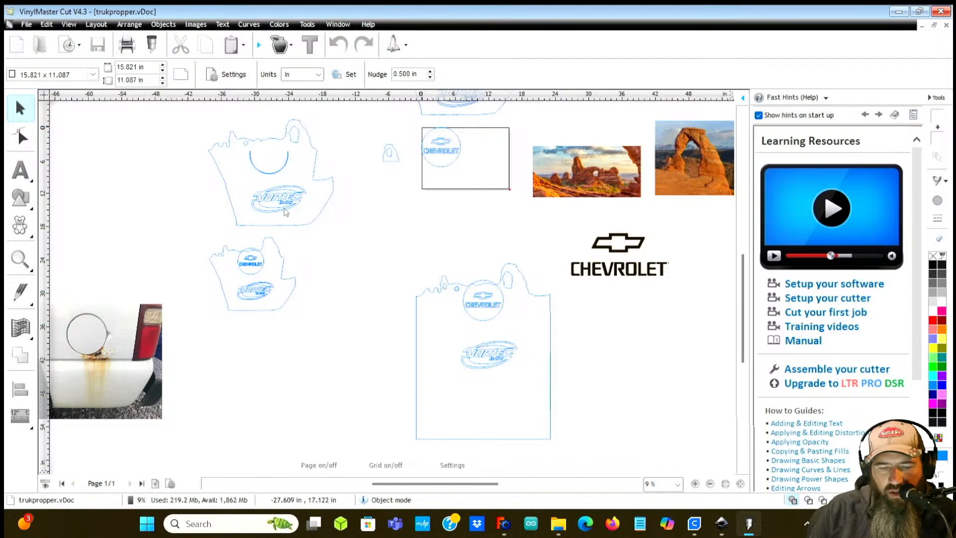
pyautogui.scroll(1, 239, 164)
# Step: Return to FreeCAD and inspect the phoenix engravings on the front and side panels of the box from several angles
pyautogui.scroll(-2, 265, 158)
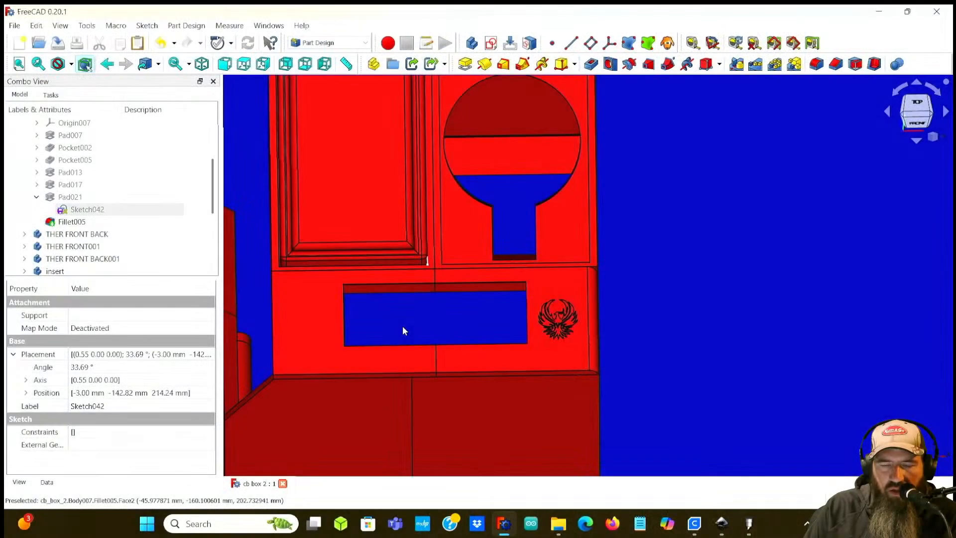
pyautogui.scroll(-4, 402, 304)
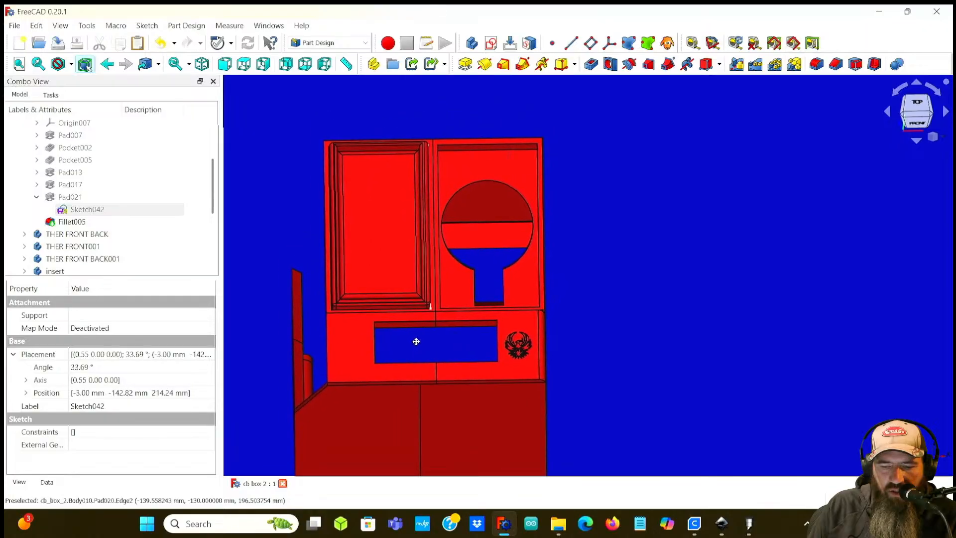
pyautogui.moveTo(591, 348); pyautogui.dragTo(572, 337, button='middle')
pyautogui.scroll(-1, 570, 343)
pyautogui.moveTo(467, 367); pyautogui.dragTo(394, 294, button='middle')
pyautogui.scroll(-1, 621, 305)
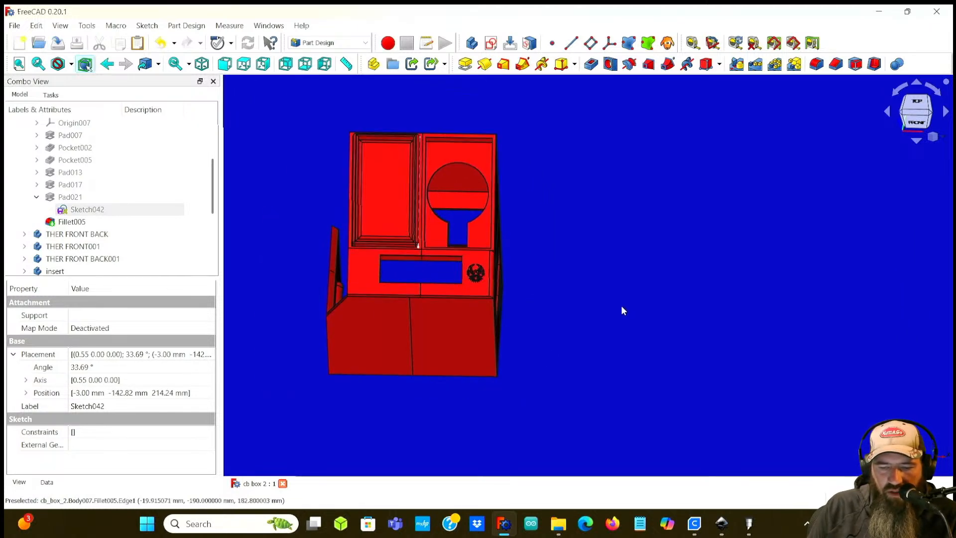
pyautogui.scroll(3, 571, 300)
pyautogui.moveTo(563, 299); pyautogui.dragTo(458, 299, button='middle')
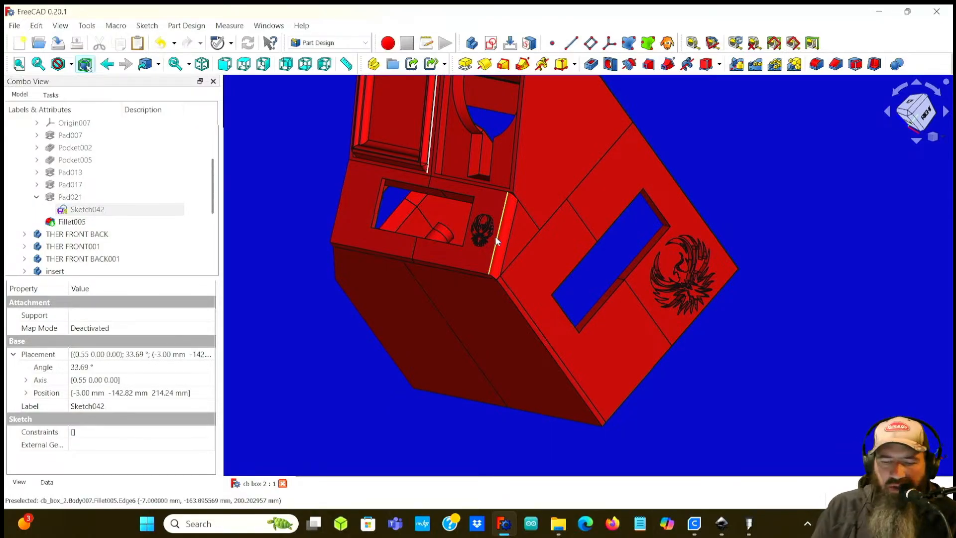
# Step: Examine the engraved front panel and its Fillet005 feature from several angles and zoom levels
pyautogui.moveTo(315, 222); pyautogui.dragTo(305, 209, button='middle')
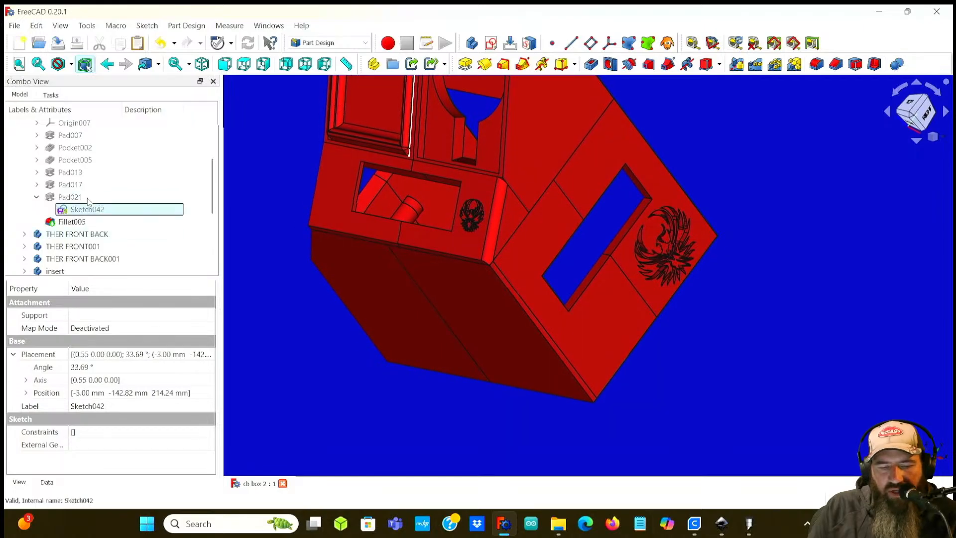
pyautogui.click(78, 222)
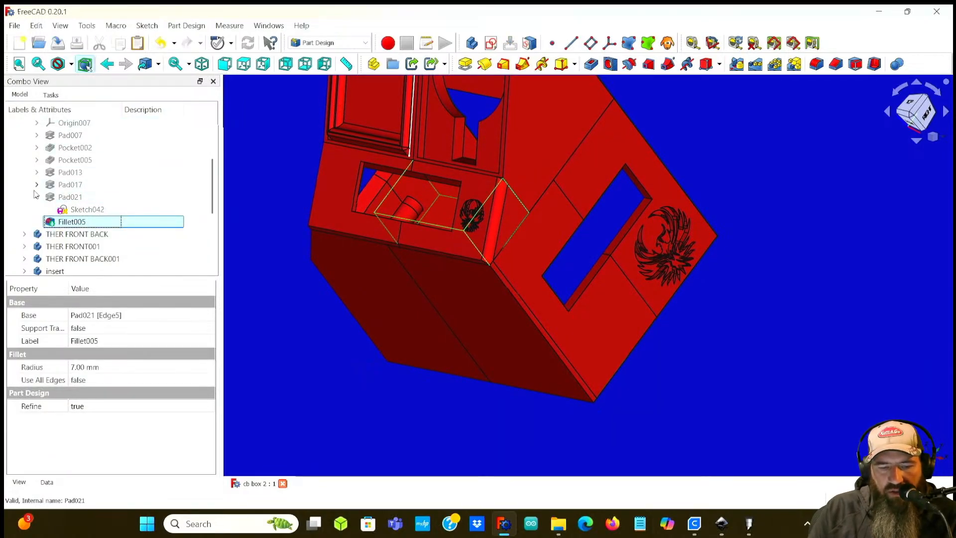
pyautogui.click(37, 197)
pyautogui.click(37, 197)
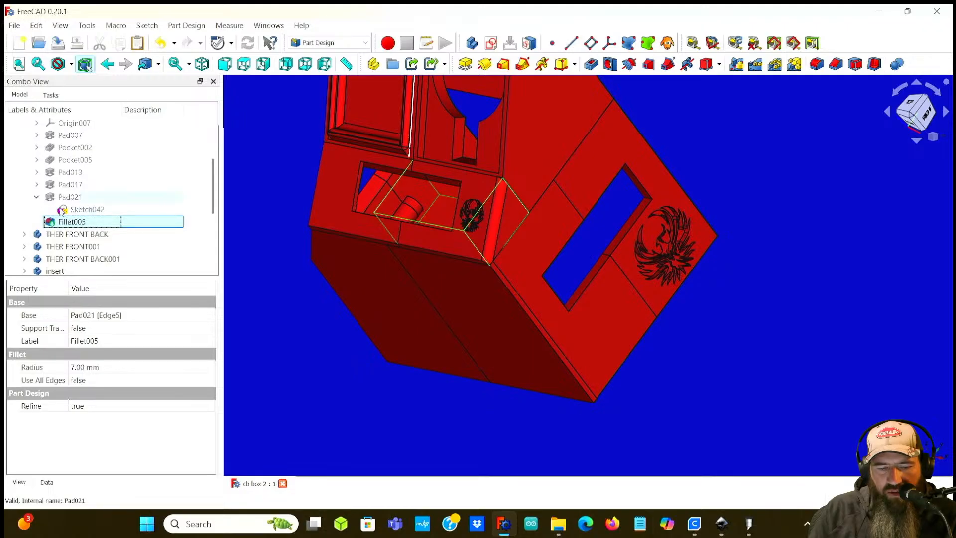
pyautogui.click(37, 197)
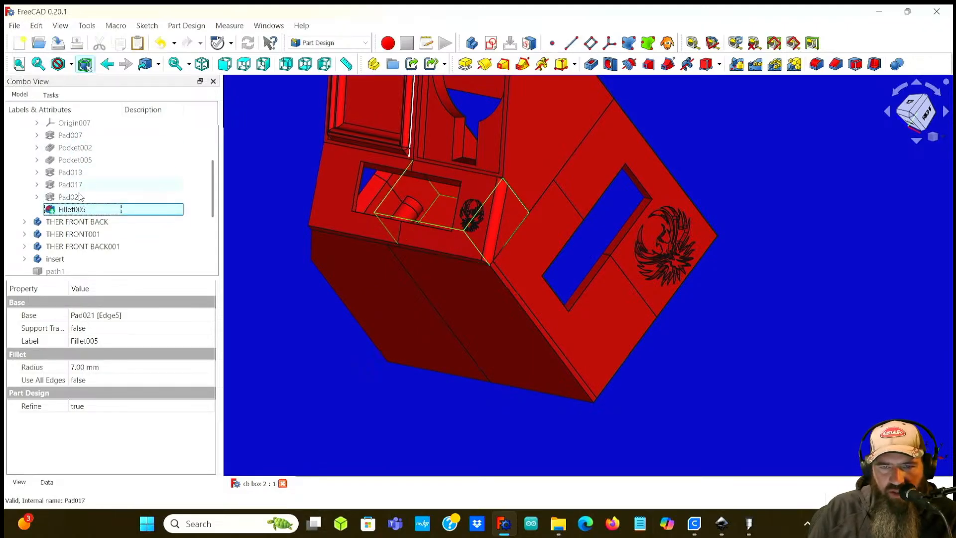
pyautogui.moveTo(269, 281); pyautogui.dragTo(320, 357, button='middle')
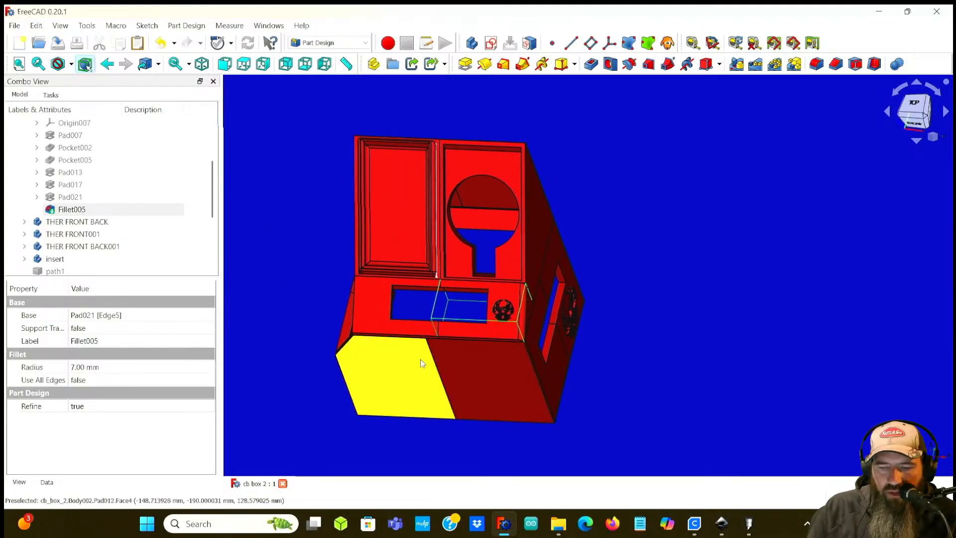
pyautogui.moveTo(661, 178); pyautogui.dragTo(697, 185, button='middle')
pyautogui.moveTo(586, 236); pyautogui.dragTo(631, 277, button='middle')
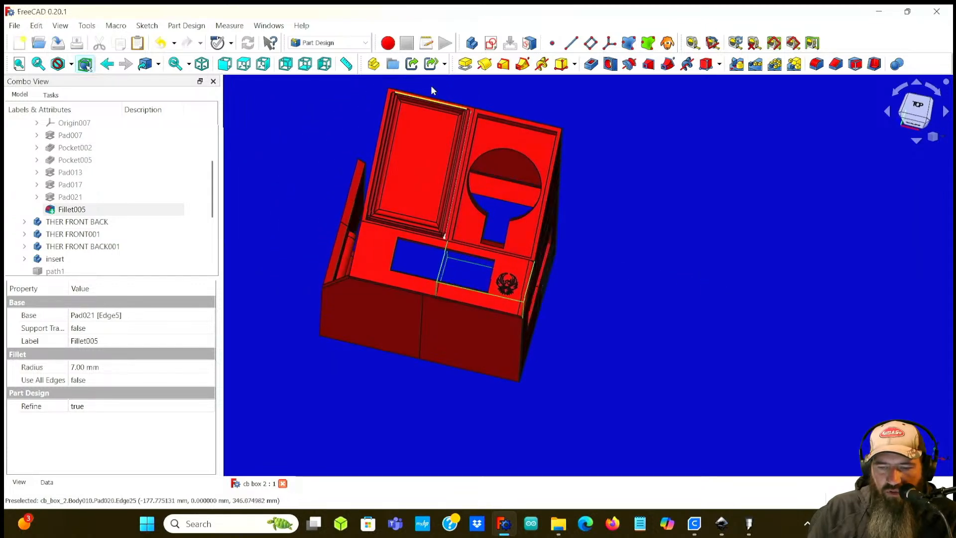
pyautogui.scroll(5, 420, 142)
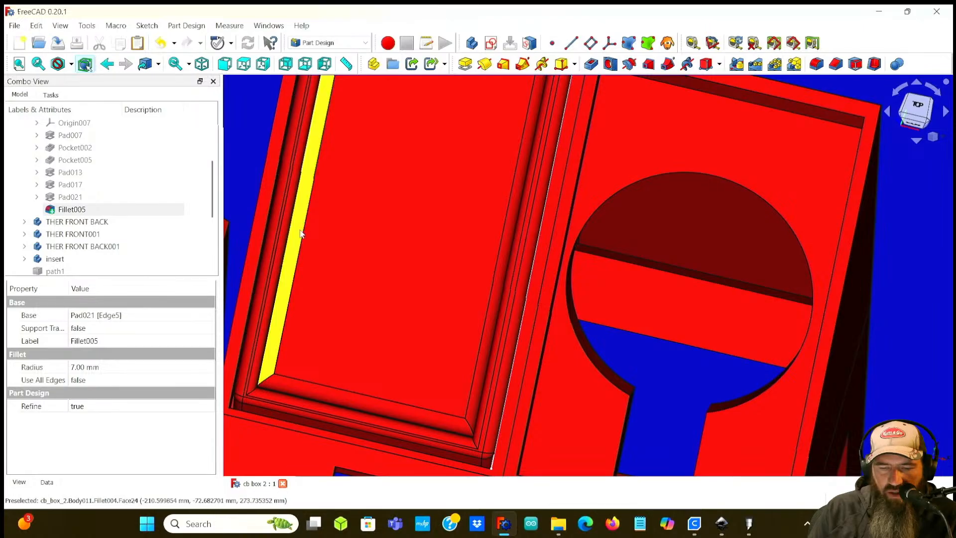
pyautogui.moveTo(240, 185)
pyautogui.mouseDown(button='middle')
pyautogui.moveTo(249, 175)
pyautogui.moveTo(279, 188)
pyautogui.moveTo(244, 179)
pyautogui.mouseUp(button='middle')
pyautogui.scroll(-2, 59, 148)
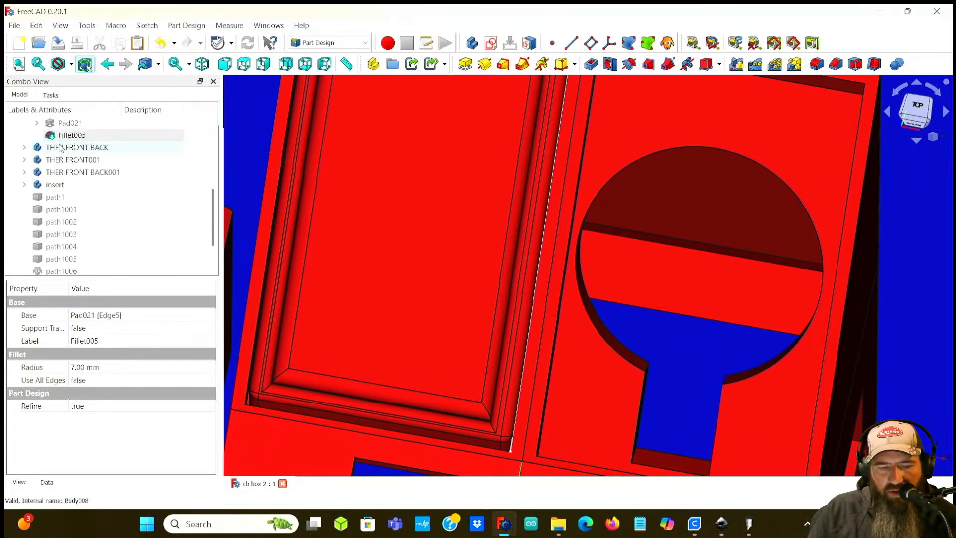
pyautogui.scroll(4, 29, 178)
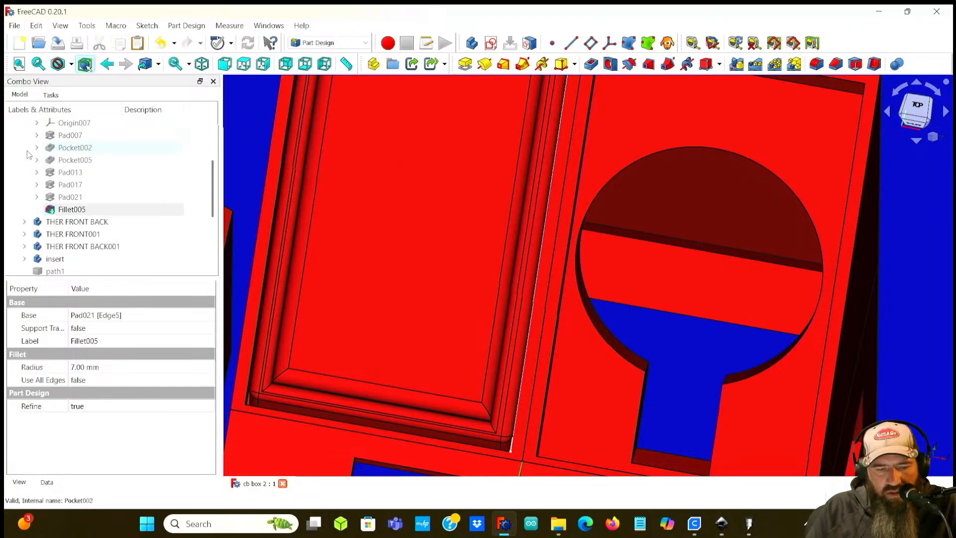
# Step: Hide every box body except the front b1 panel
pyautogui.click(24, 184)
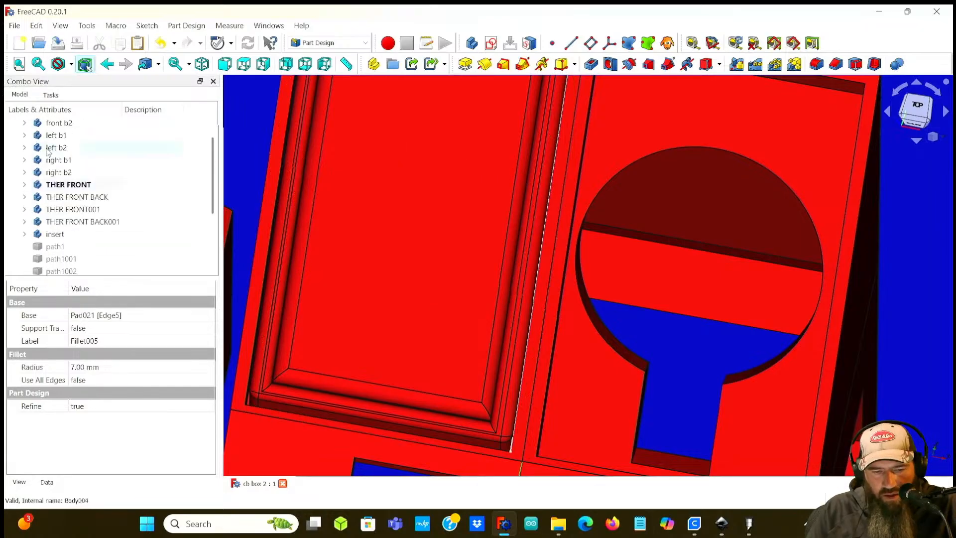
pyautogui.click(56, 221)
pyautogui.press('space')
pyautogui.click(82, 209)
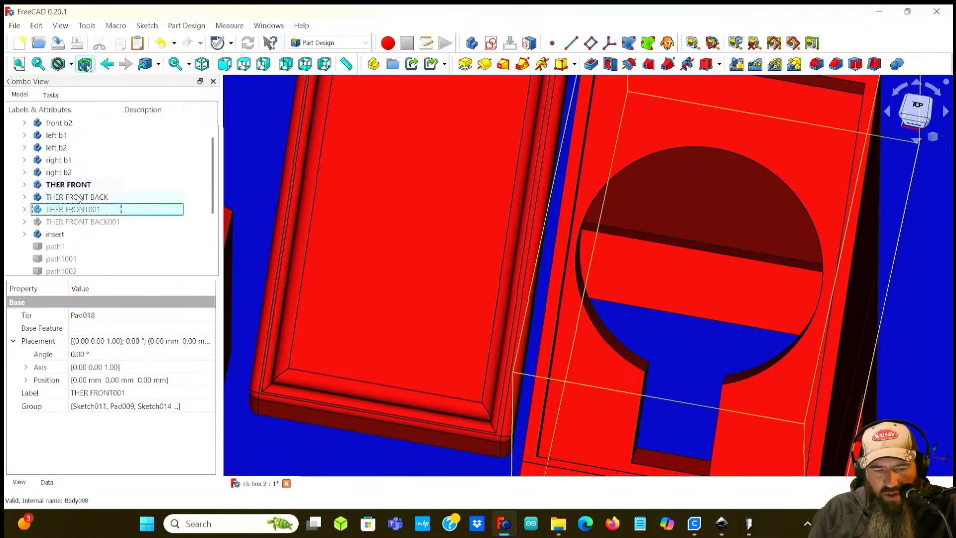
pyautogui.press('space')
pyautogui.click(77, 197)
pyautogui.press('space')
pyautogui.click(72, 185)
pyautogui.press('space')
pyautogui.click(64, 172)
pyautogui.press('space')
pyautogui.click(64, 160)
pyautogui.press('space')
pyautogui.click(62, 147)
pyautogui.press('space')
pyautogui.click(68, 135)
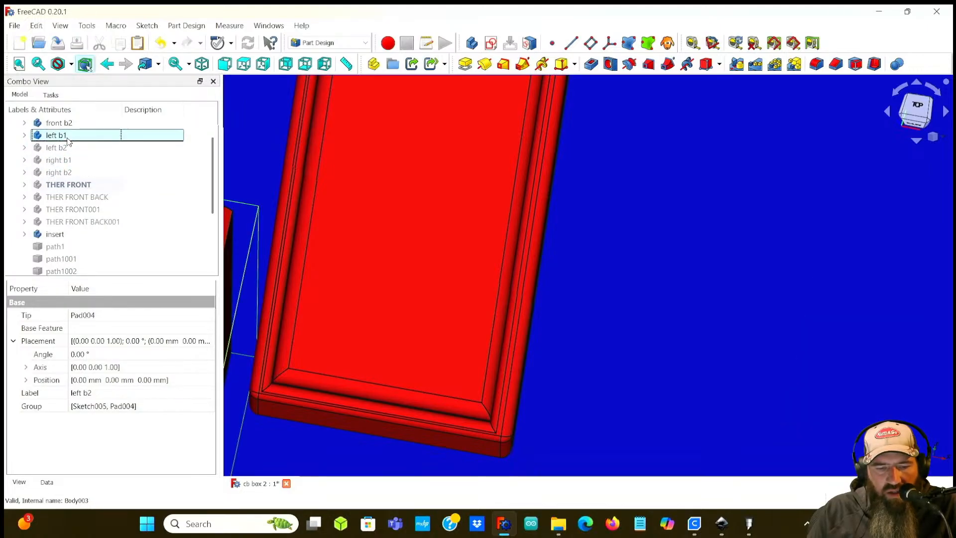
pyautogui.press('space')
pyautogui.click(60, 122)
pyautogui.scroll(2, 59, 123)
pyautogui.press('space')
pyautogui.click(60, 159)
pyautogui.scroll(-3, 62, 189)
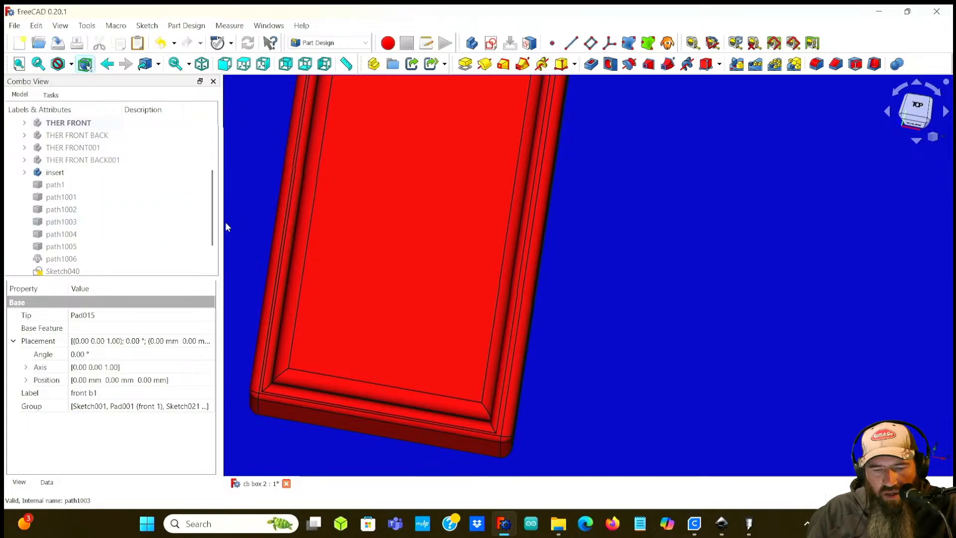
# Step: Inspect the isolated front b1 panel from several angles and zoom levels
pyautogui.moveTo(548, 260); pyautogui.dragTo(603, 333, button='middle')
pyautogui.scroll(-4, 546, 258)
pyautogui.moveTo(353, 247); pyautogui.dragTo(444, 277, button='middle')
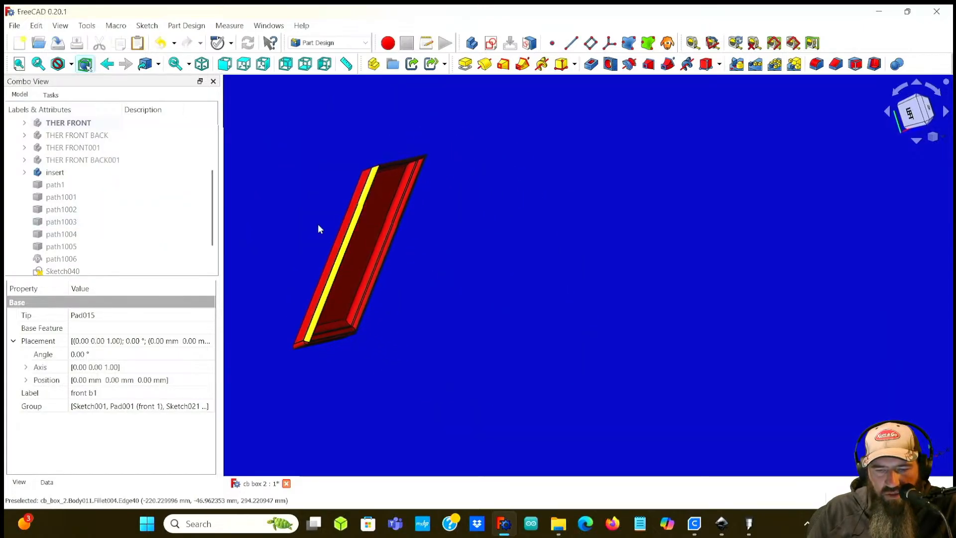
pyautogui.scroll(5, 319, 229)
pyautogui.moveTo(327, 226); pyautogui.dragTo(367, 237, button='middle')
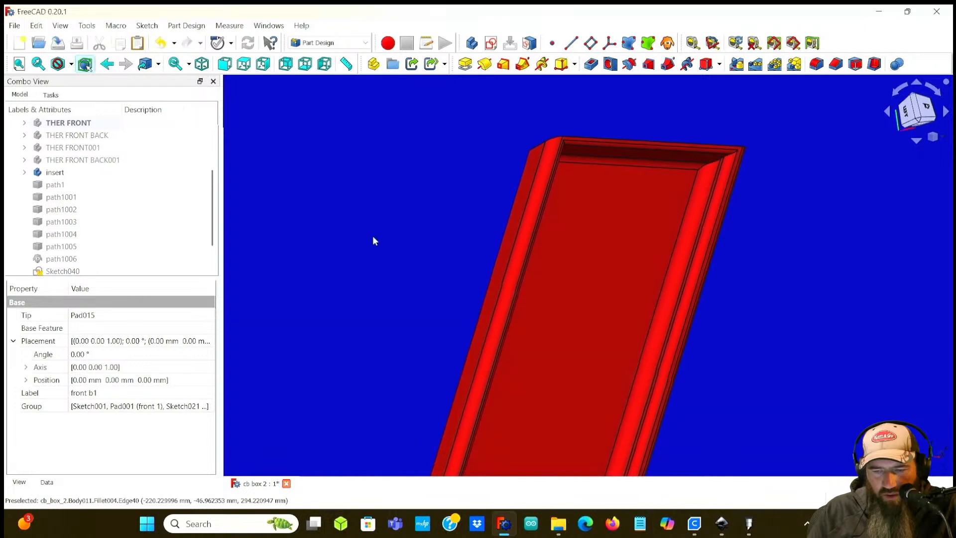
pyautogui.moveTo(452, 267); pyautogui.dragTo(415, 256, button='middle')
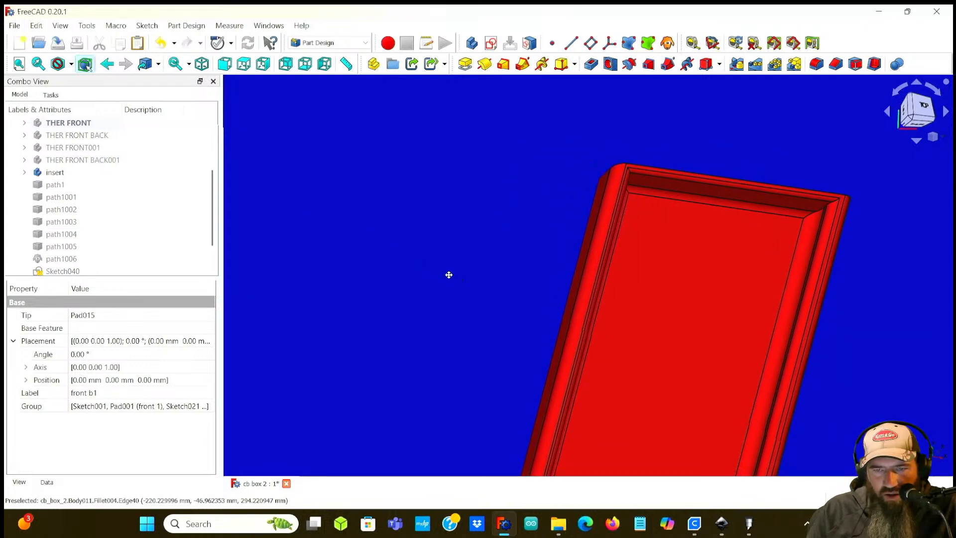
pyautogui.moveTo(458, 280); pyautogui.dragTo(335, 223, button='middle')
pyautogui.moveTo(389, 253); pyautogui.dragTo(412, 260, button='middle')
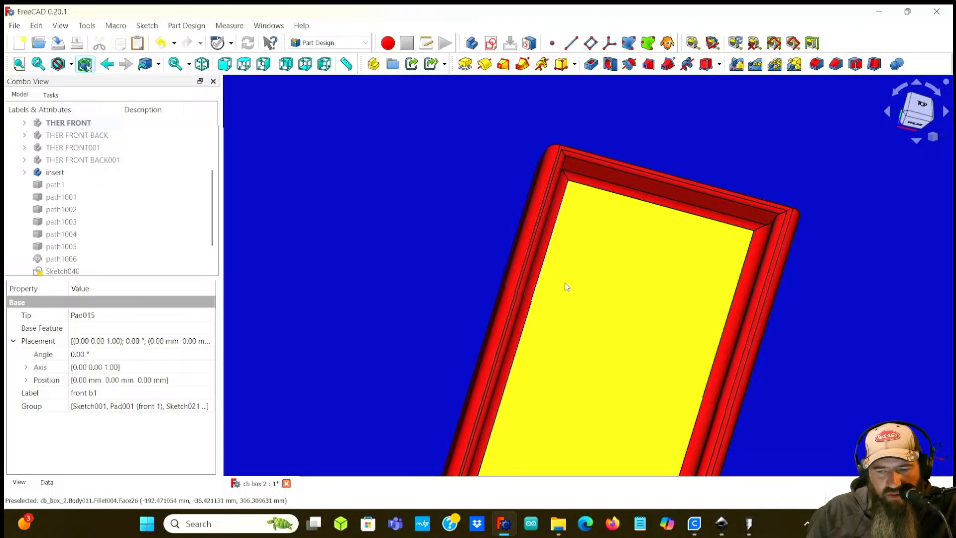
pyautogui.moveTo(440, 249); pyautogui.dragTo(282, 187, button='middle')
pyautogui.scroll(1, 671, 333)
pyautogui.moveTo(672, 333); pyautogui.dragTo(793, 187, button='middle')
pyautogui.scroll(-3, 744, 271)
pyautogui.moveTo(752, 316); pyautogui.dragTo(735, 337, button='middle')
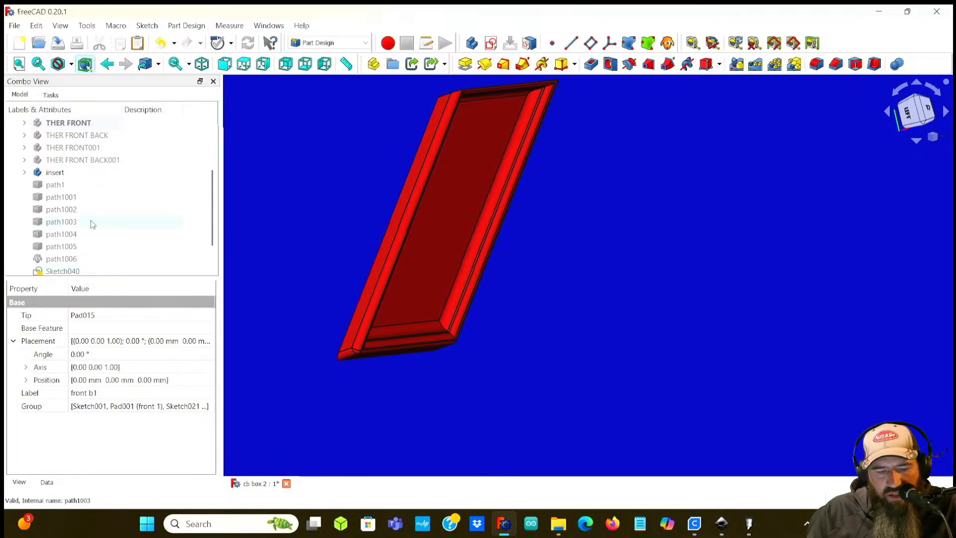
pyautogui.scroll(1, 82, 199)
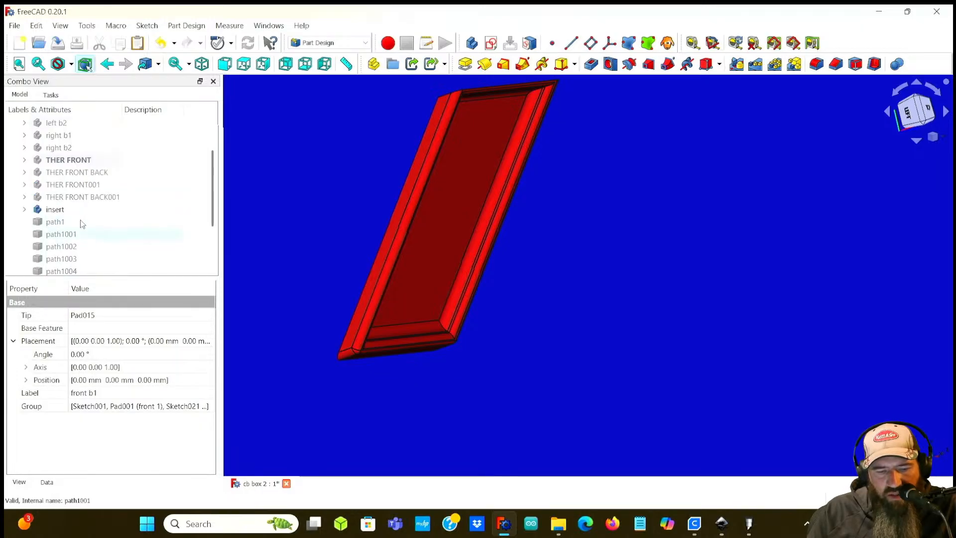
# Step: Show the THER FRONT BACK001 panel again next to front b1
pyautogui.click(70, 172)
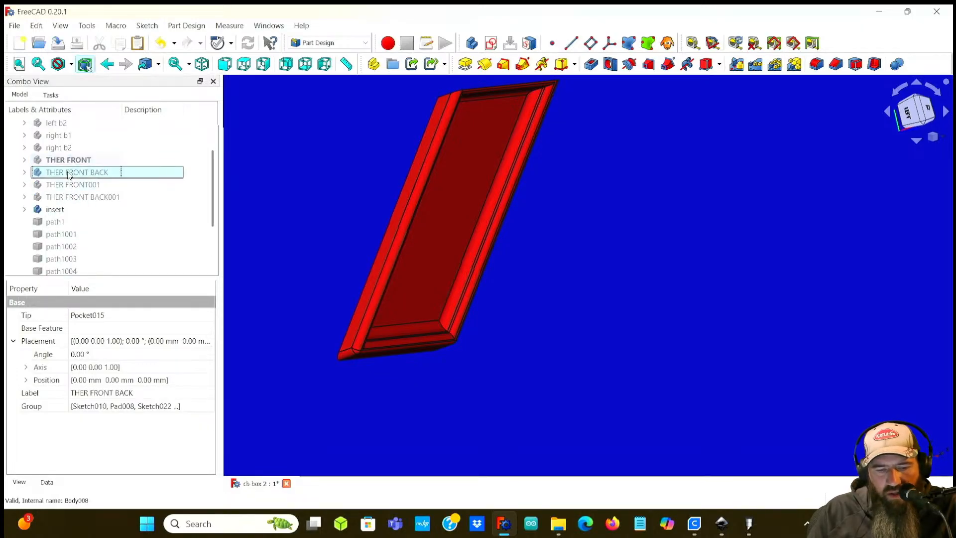
pyautogui.press('space')
pyautogui.press('space')
pyautogui.click(88, 197)
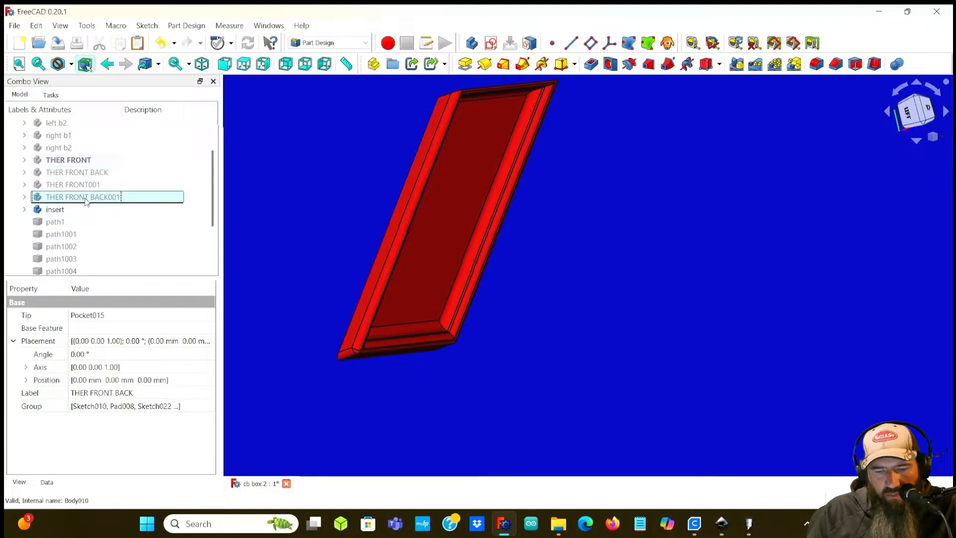
pyautogui.press('space')
pyautogui.scroll(2, 341, 220)
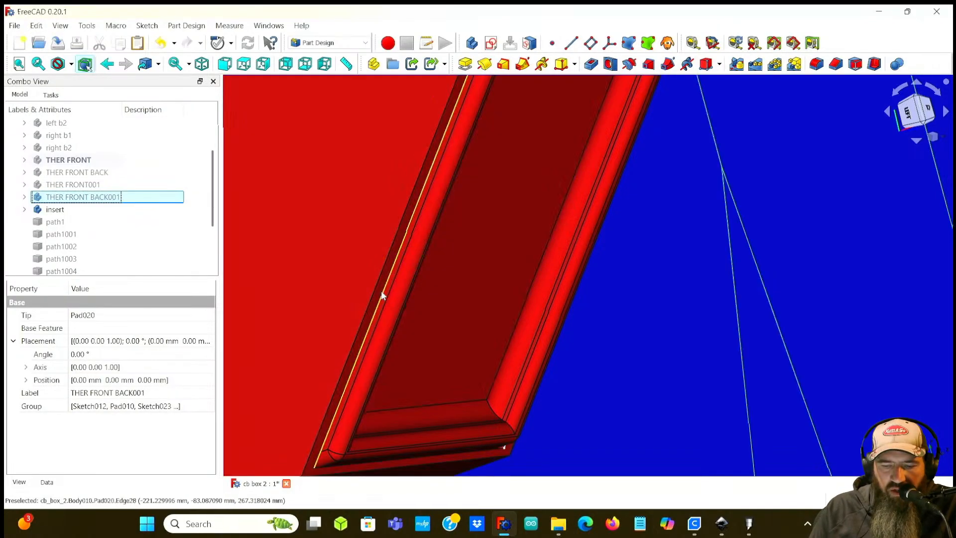
pyautogui.scroll(-5, 367, 229)
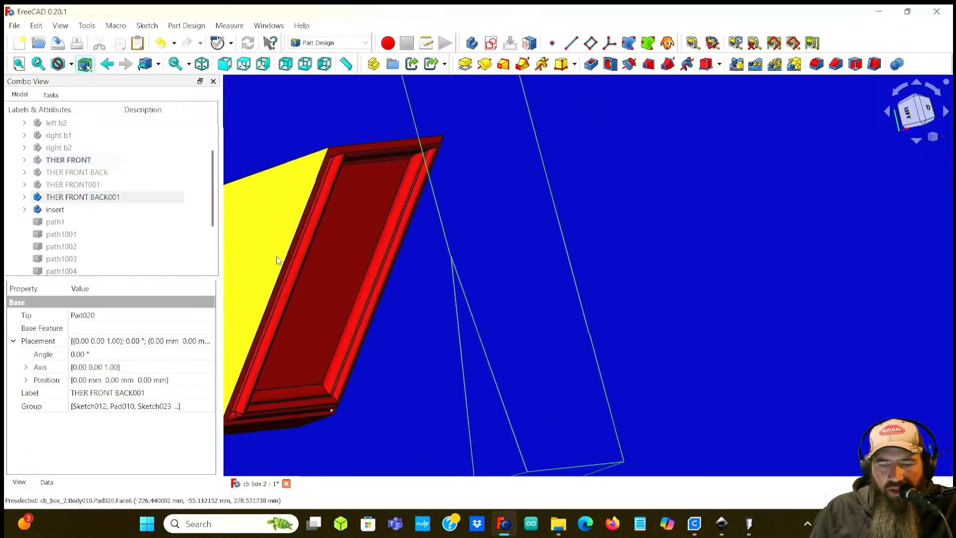
pyautogui.press('space')
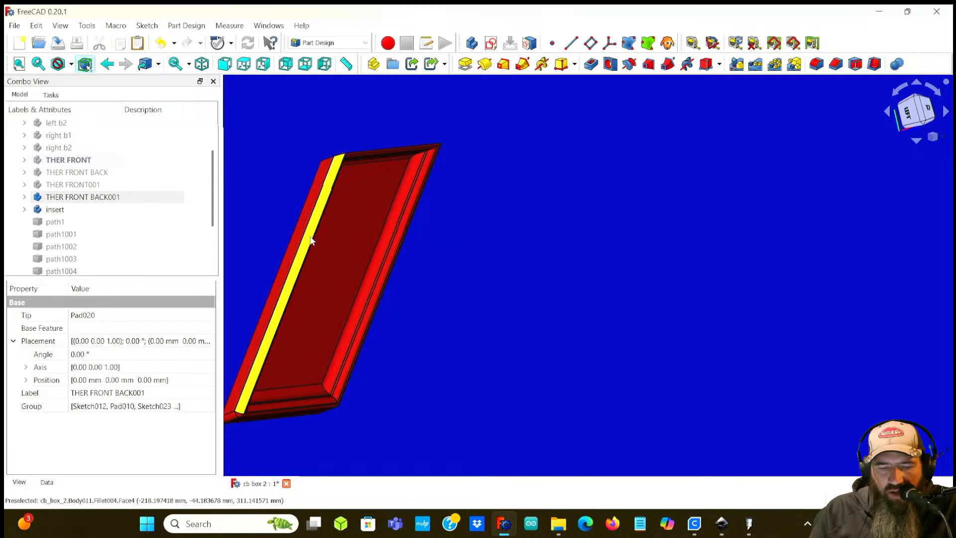
pyautogui.press('space')
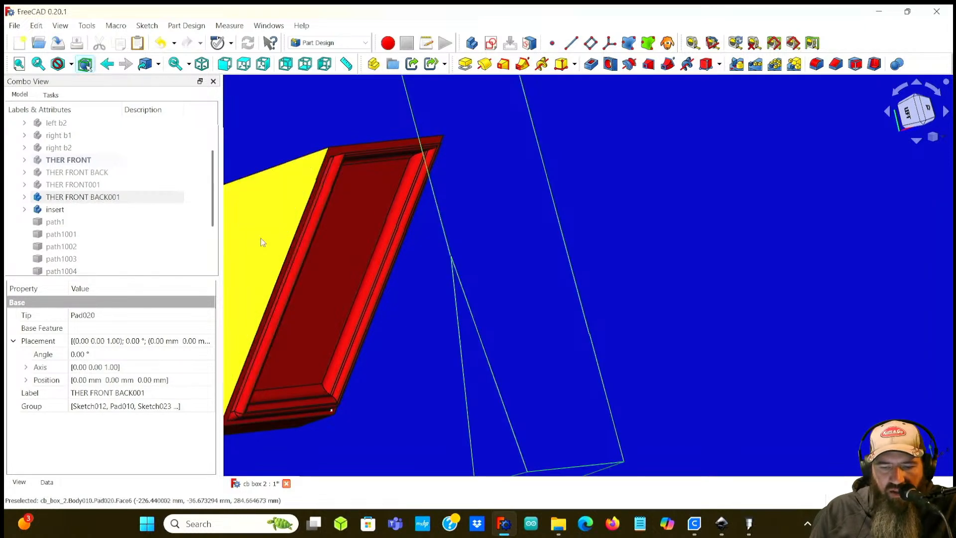
pyautogui.press('space')
pyautogui.press('space')
pyautogui.press('space')
pyautogui.press('space')
pyautogui.press('space')
pyautogui.press('space')
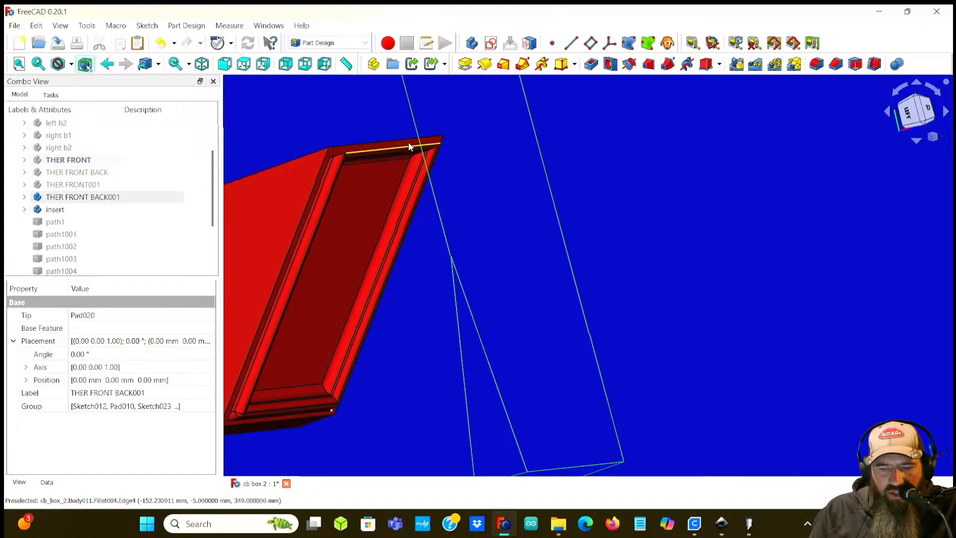
# Step: Try to fillet the top edge of THER FRONT BACK001 while it is not the active body
pyautogui.moveTo(405, 393); pyautogui.dragTo(398, 314, button='middle')
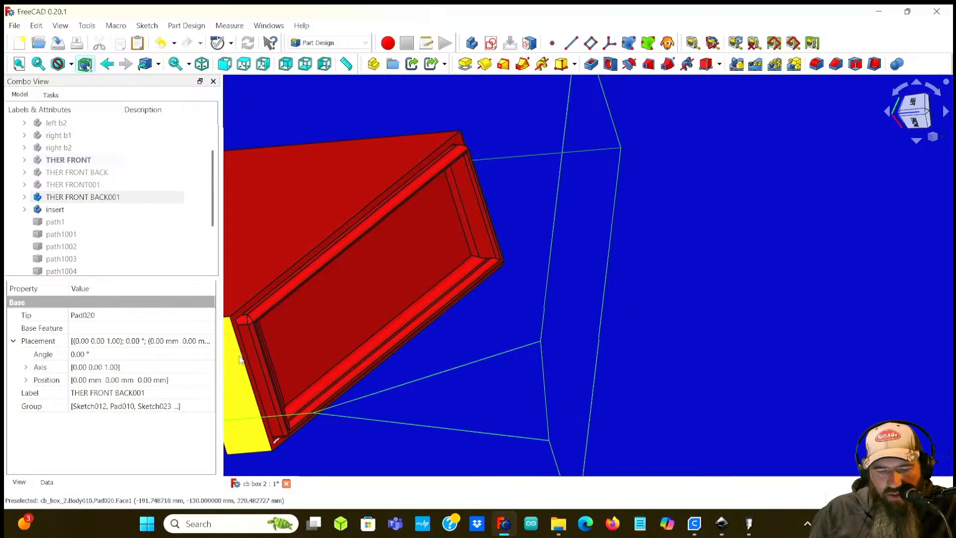
pyautogui.click(246, 300)
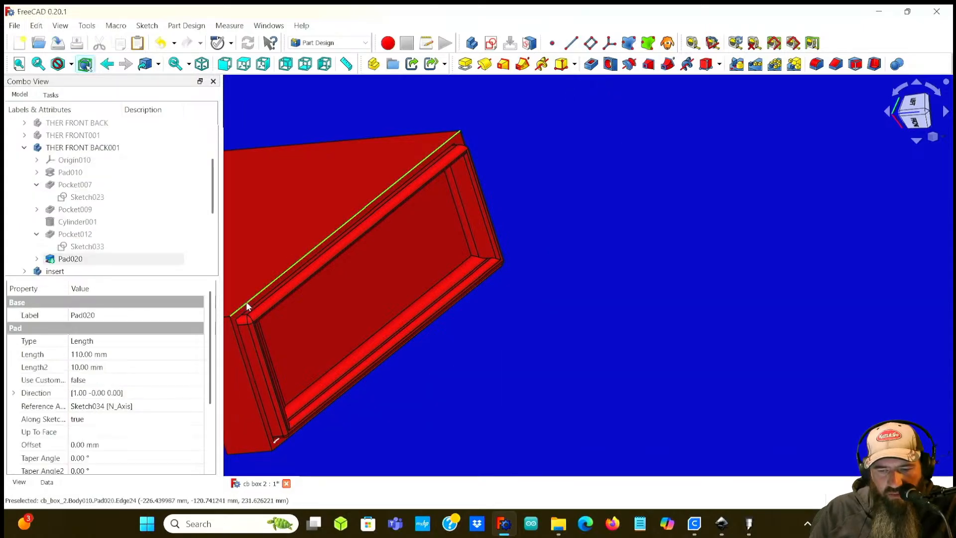
pyautogui.click(817, 64)
pyautogui.click(569, 229)
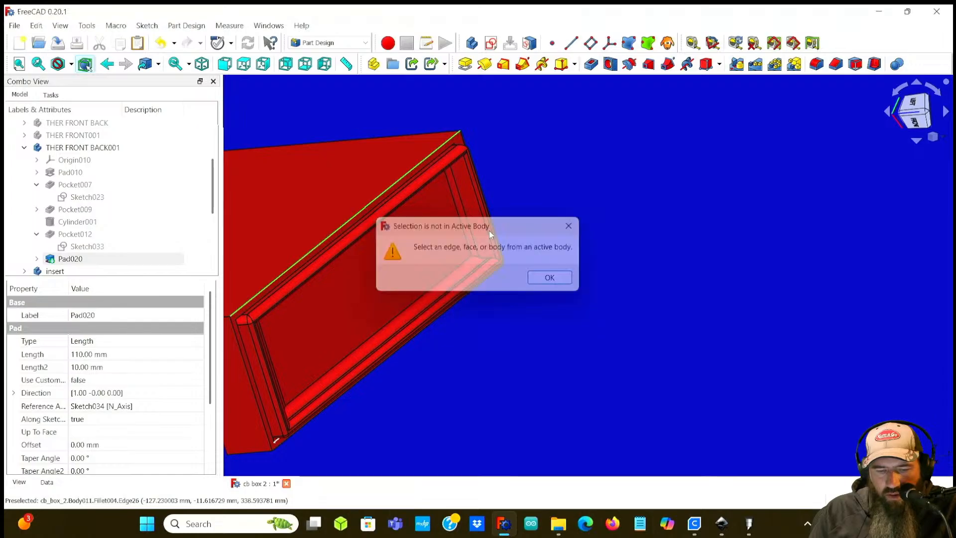
# Step: Activate the THER FRONT BACK001 body and fillet its top outer edge with a 4 mm radius
pyautogui.doubleClick(85, 148)
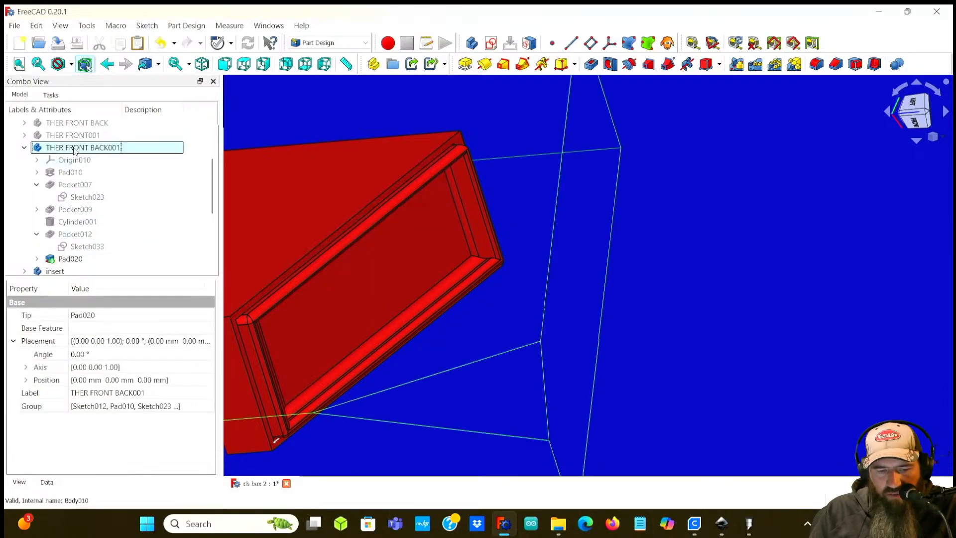
pyautogui.click(417, 166)
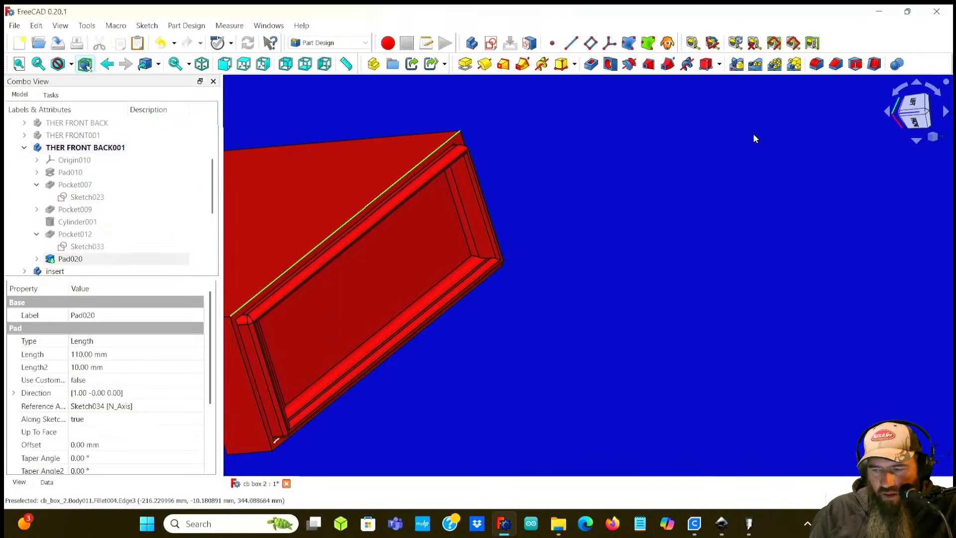
pyautogui.click(817, 64)
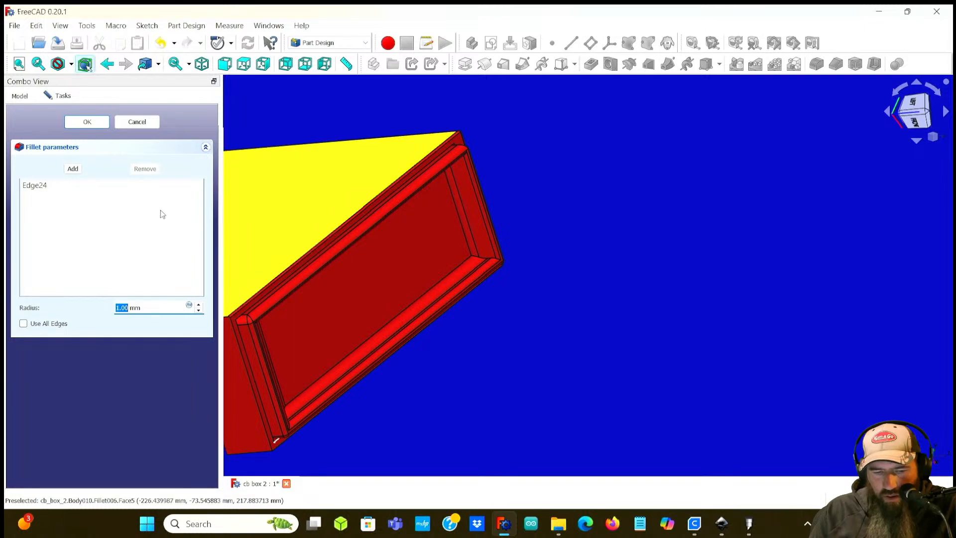
pyautogui.click(199, 305)
pyautogui.click(199, 305)
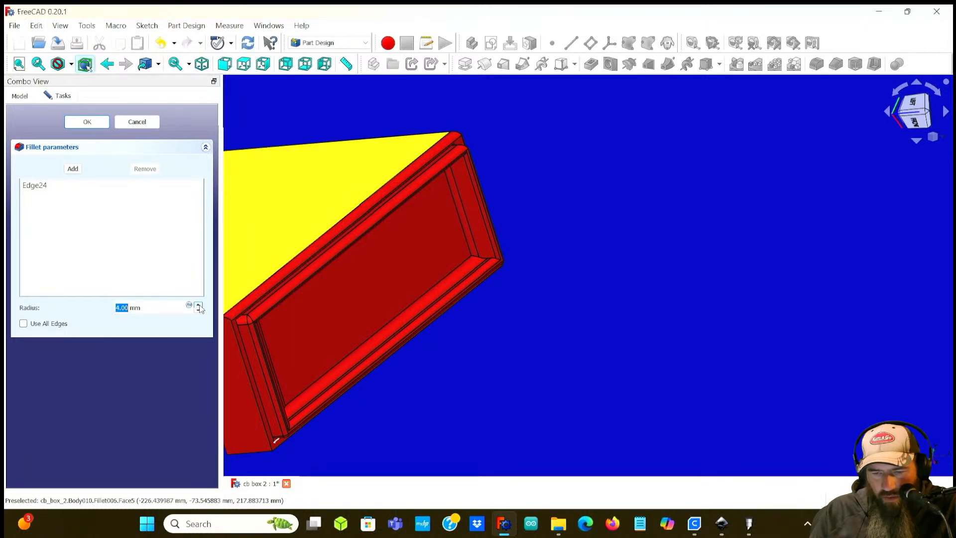
pyautogui.click(87, 122)
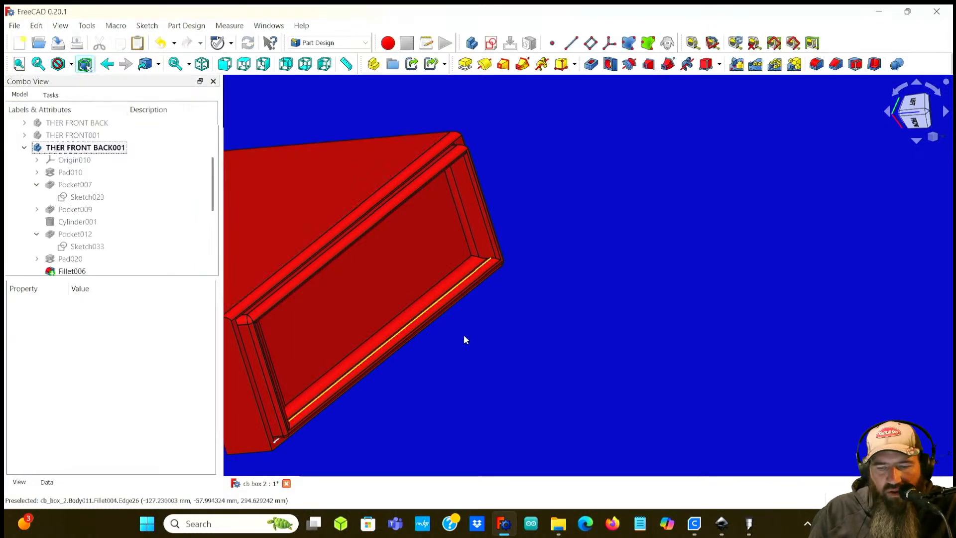
pyautogui.moveTo(559, 356); pyautogui.dragTo(443, 214, button='middle')
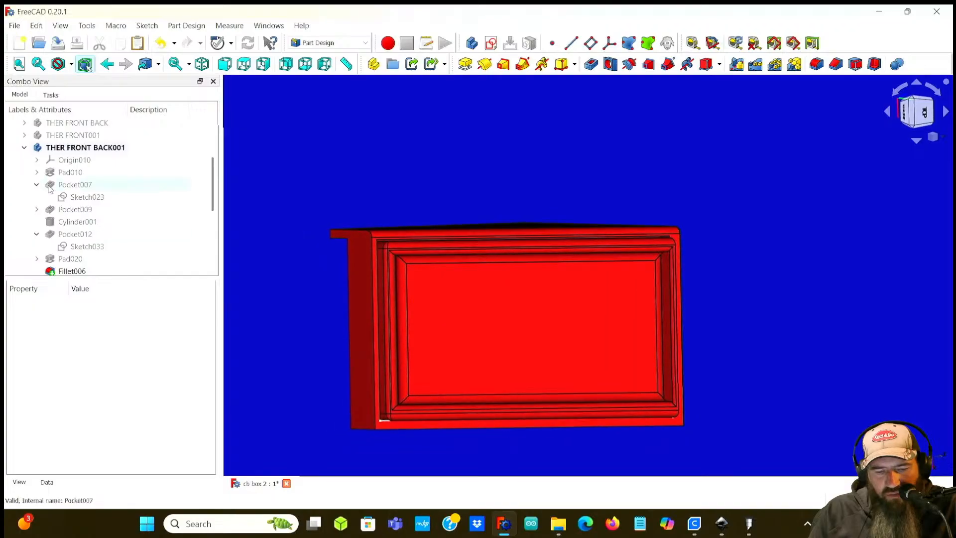
# Step: Inspect the THER FRONT BACK001 panel from the top, front and orbited views
pyautogui.click(947, 114)
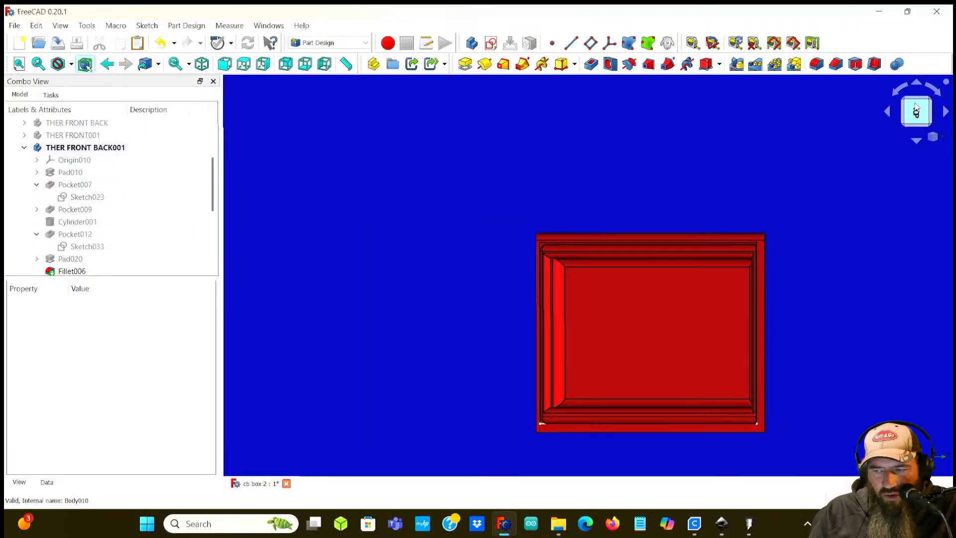
pyautogui.click(894, 92)
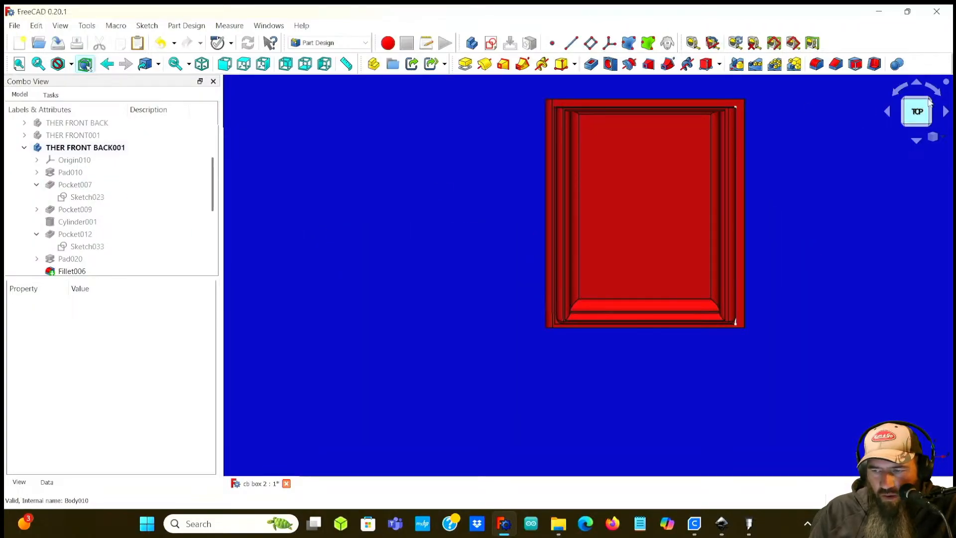
pyautogui.click(946, 113)
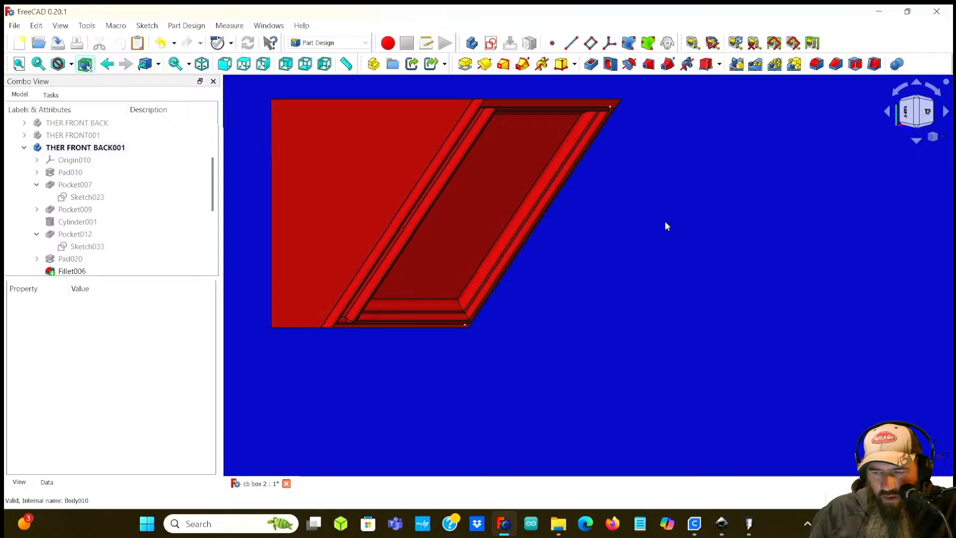
pyautogui.click(917, 83)
pyautogui.moveTo(752, 298); pyautogui.dragTo(797, 204, button='middle')
pyautogui.rightClick(765, 240)
pyautogui.click(728, 266)
pyautogui.moveTo(749, 265); pyautogui.dragTo(726, 316, button='middle')
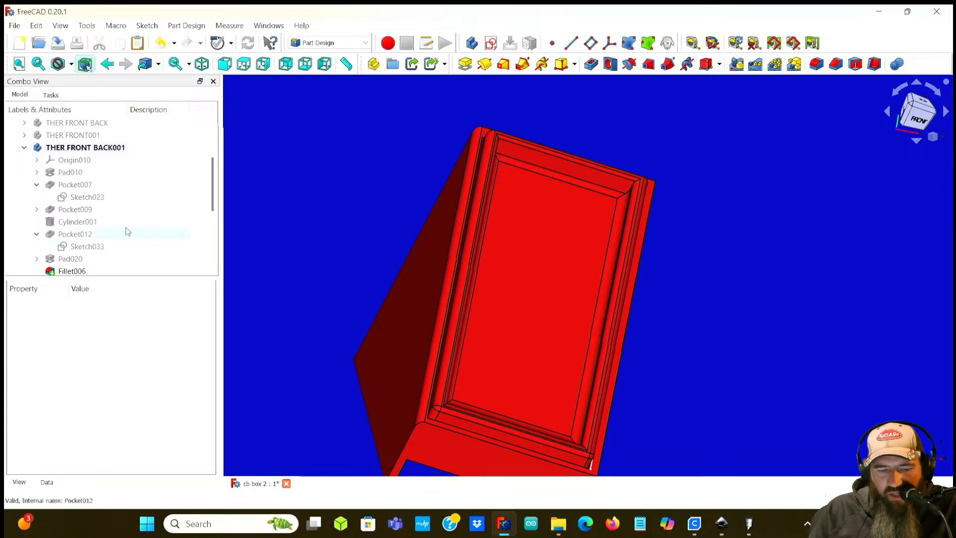
# Step: Collapse the THER FRONT BACK001 body, show the THER FRONT001 body, and inspect its inner panel face close up
pyautogui.click(24, 147)
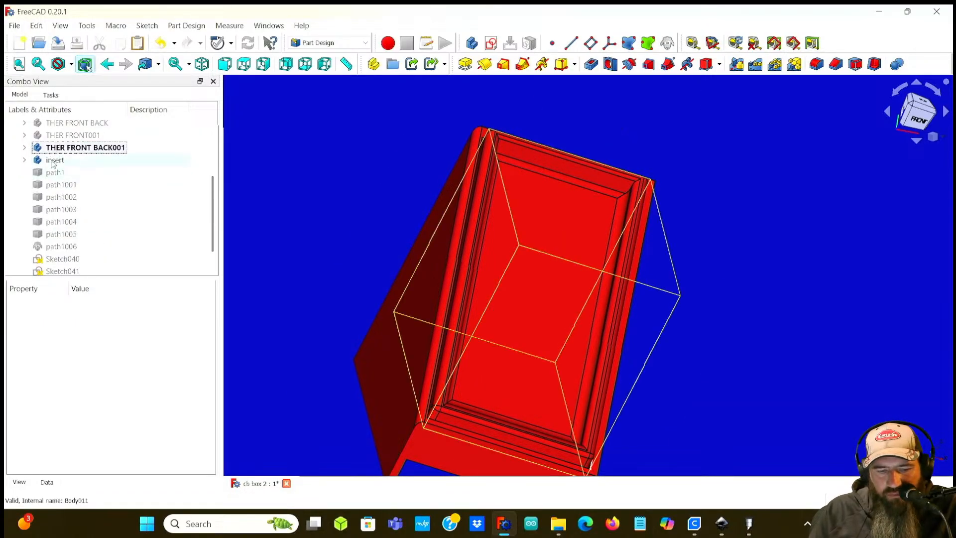
pyautogui.click(62, 134)
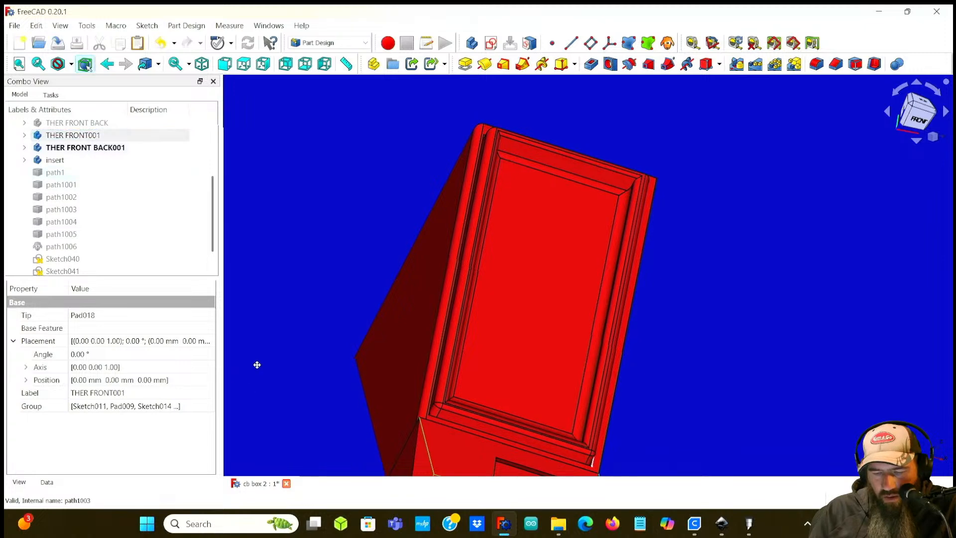
pyautogui.moveTo(252, 379); pyautogui.dragTo(254, 228, button='middle')
pyautogui.moveTo(327, 302); pyautogui.dragTo(305, 481, button='middle')
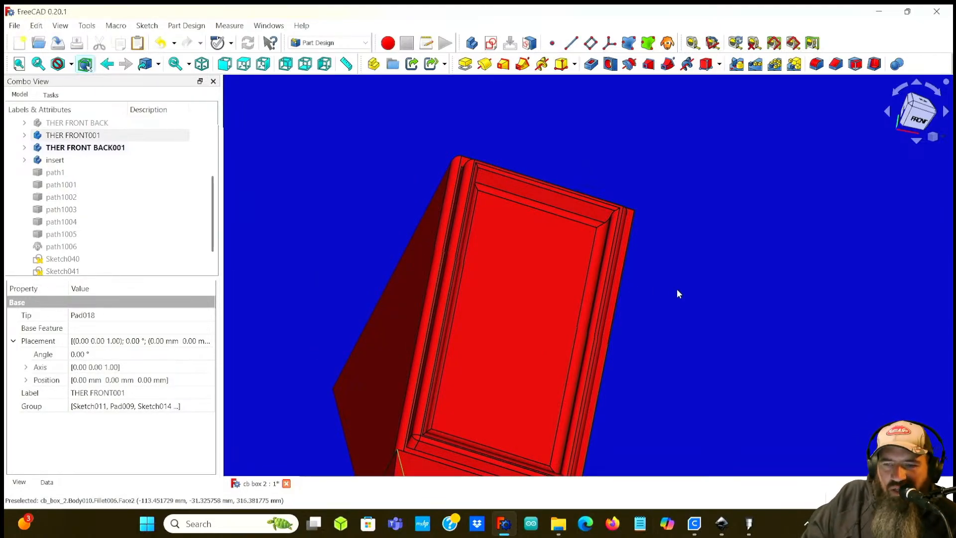
pyautogui.scroll(-2, 753, 336)
pyautogui.moveTo(753, 336); pyautogui.dragTo(584, 250, button='middle')
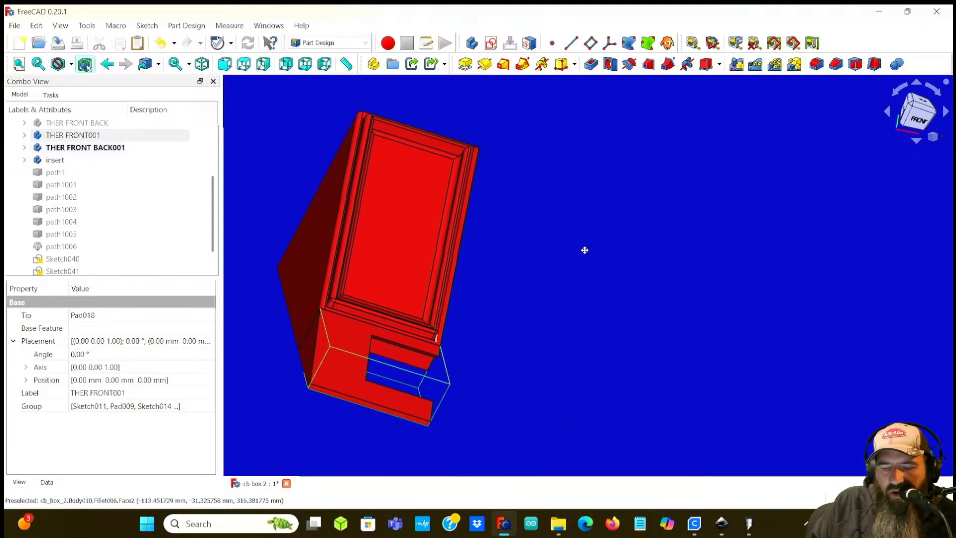
pyautogui.moveTo(518, 282); pyautogui.dragTo(548, 307, button='middle')
pyautogui.scroll(4, 431, 317)
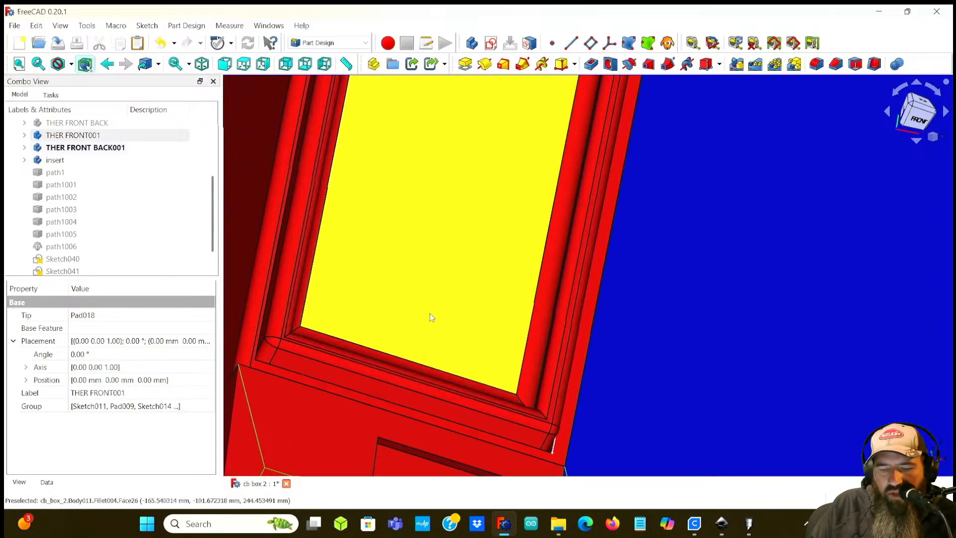
pyautogui.moveTo(441, 304); pyautogui.dragTo(472, 392, button='middle')
pyautogui.moveTo(523, 216); pyautogui.dragTo(489, 345, button='middle')
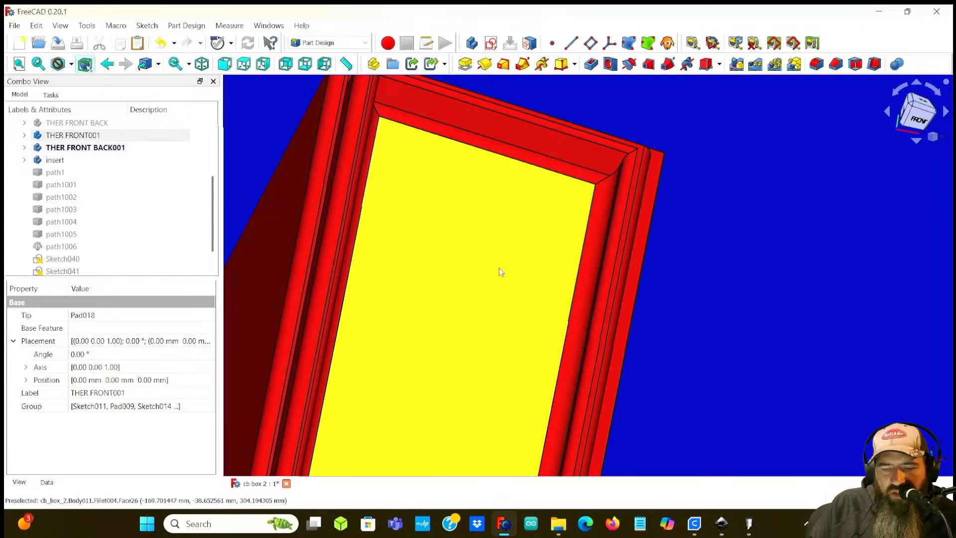
pyautogui.scroll(-2, 491, 268)
pyautogui.moveTo(480, 298); pyautogui.dragTo(476, 269, button='middle')
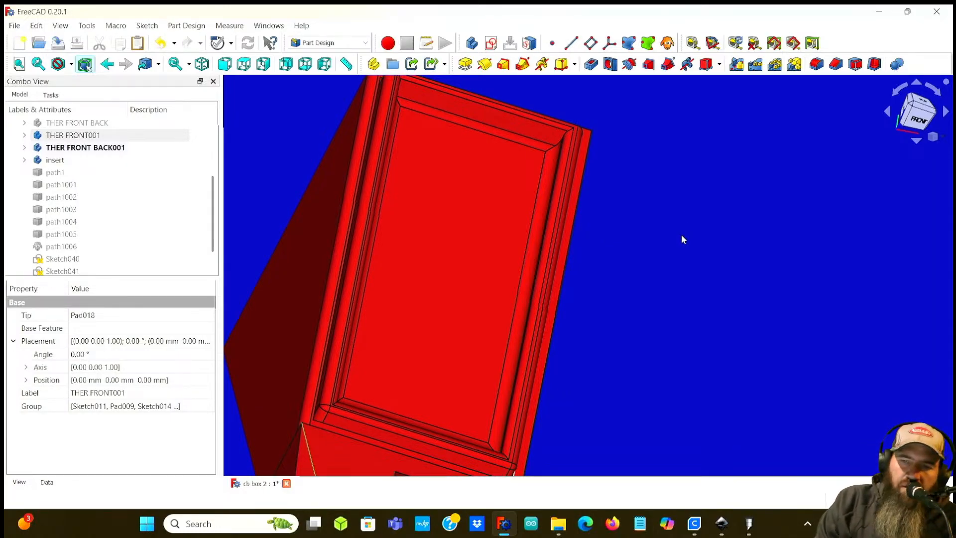
# Step: Orbit around the assembled panels to inspect how they fit together from several angles
pyautogui.scroll(-5, 662, 250)
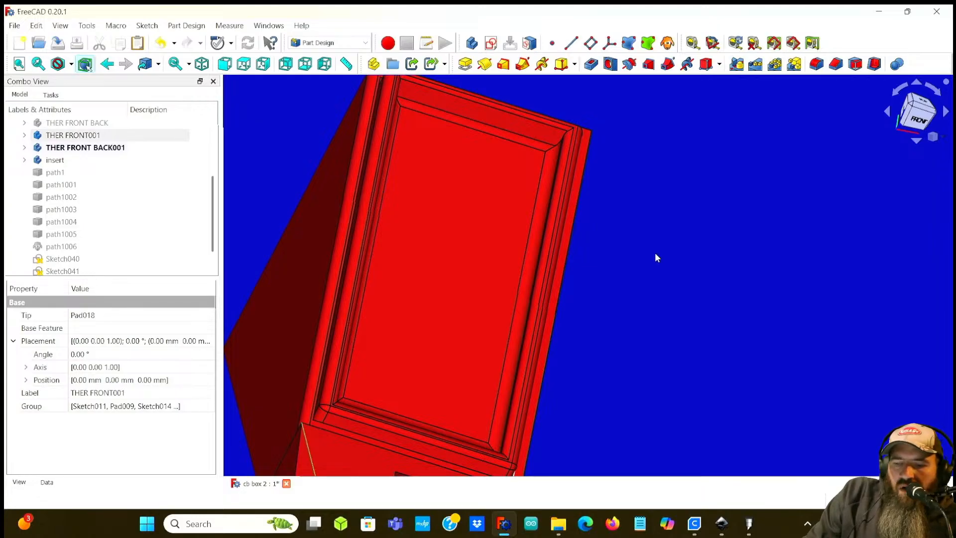
pyautogui.moveTo(653, 256); pyautogui.dragTo(664, 284, button='middle')
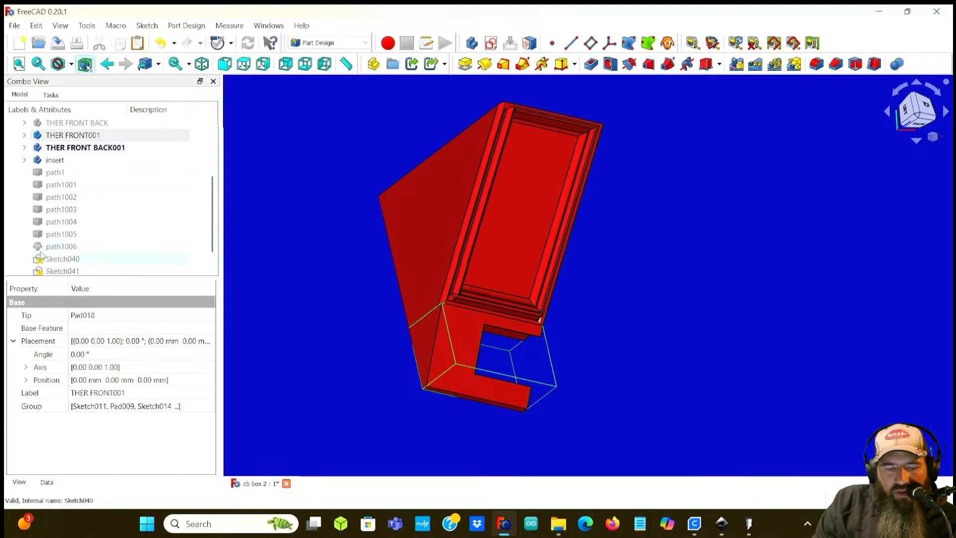
pyautogui.moveTo(304, 216); pyautogui.dragTo(401, 186, button='middle')
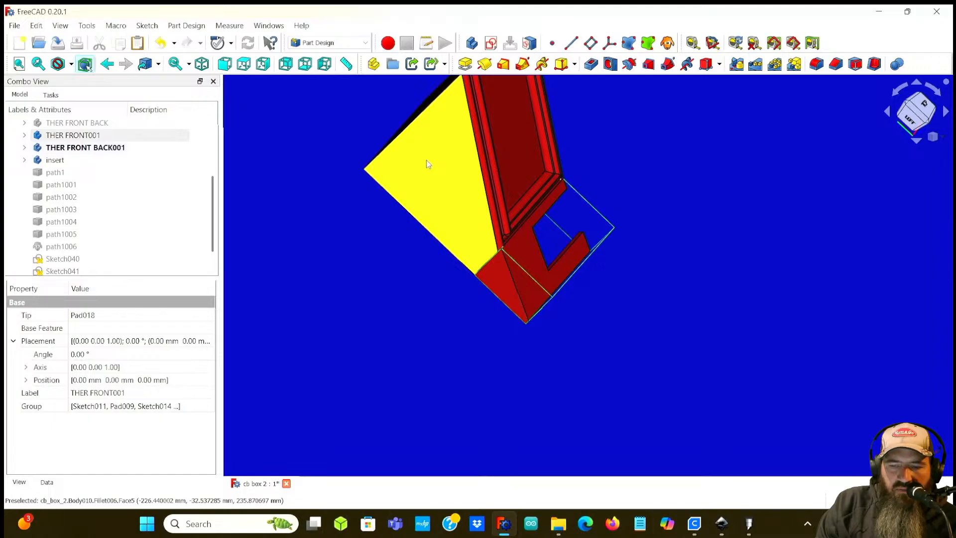
pyautogui.scroll(2, 426, 161)
pyautogui.moveTo(427, 160); pyautogui.dragTo(459, 178, button='middle')
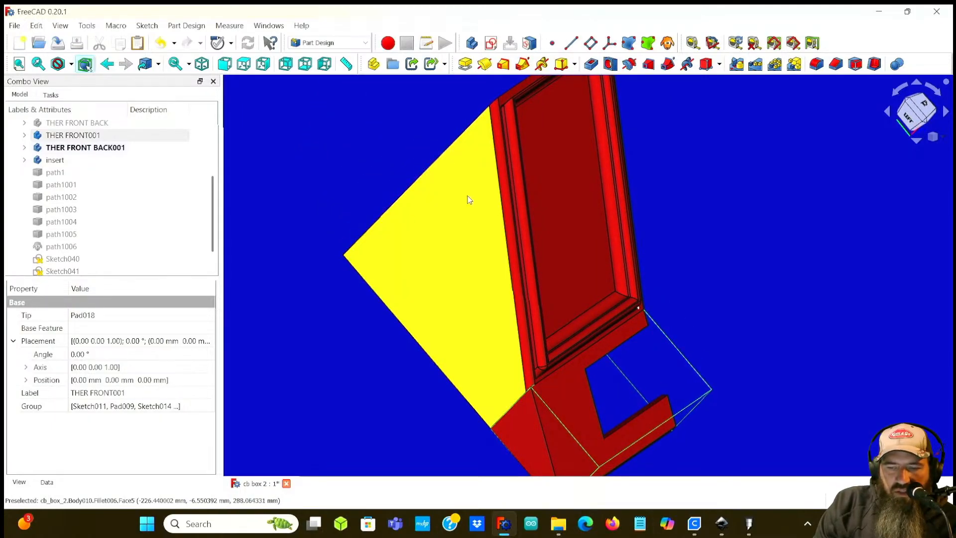
pyautogui.scroll(-1, 384, 253)
pyautogui.scroll(-1, 346, 297)
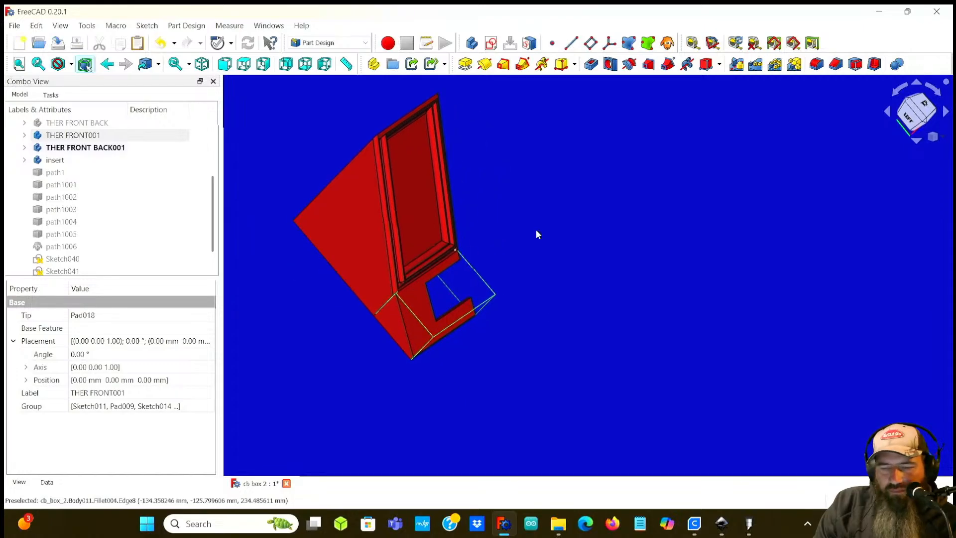
pyautogui.moveTo(555, 225); pyautogui.dragTo(498, 214, button='middle')
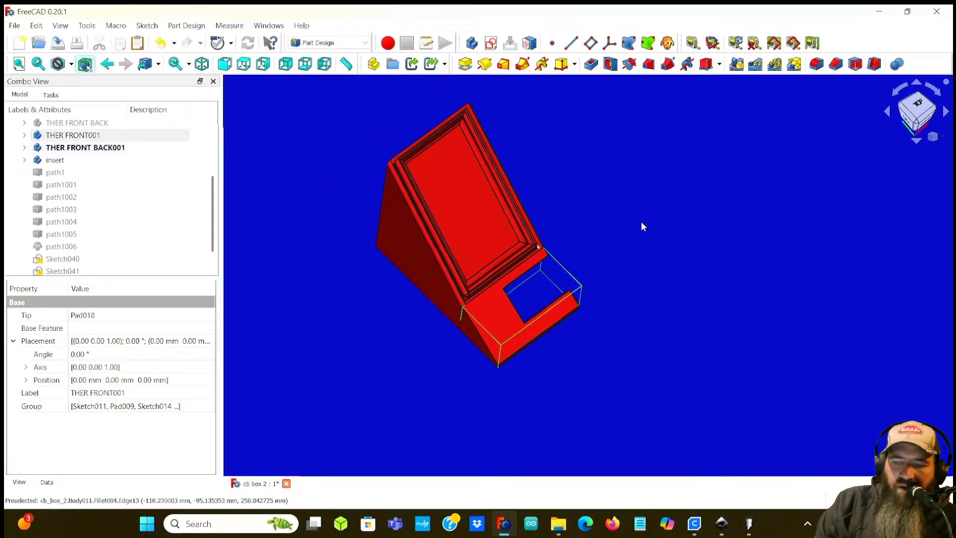
pyautogui.moveTo(598, 199); pyautogui.dragTo(583, 254, button='middle')
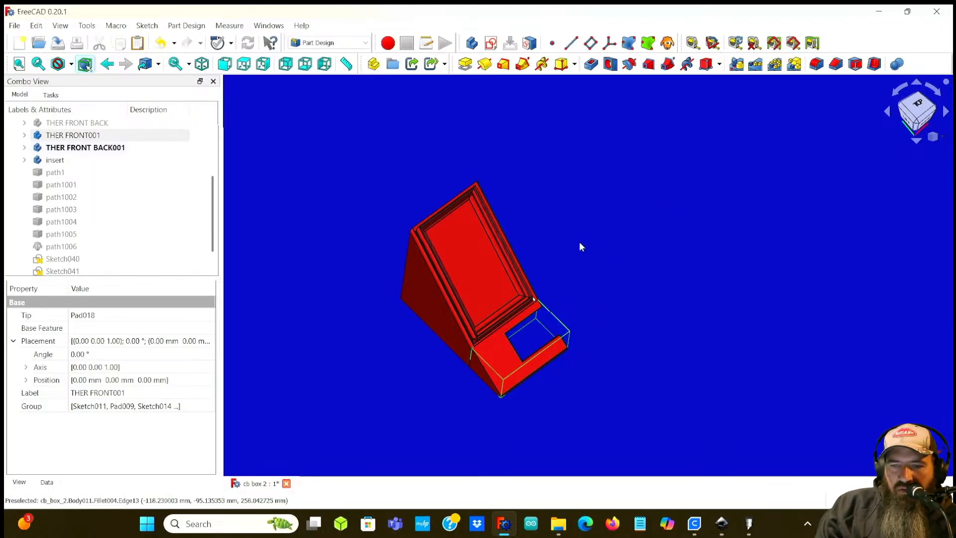
pyautogui.moveTo(670, 313); pyautogui.dragTo(635, 375, button='middle')
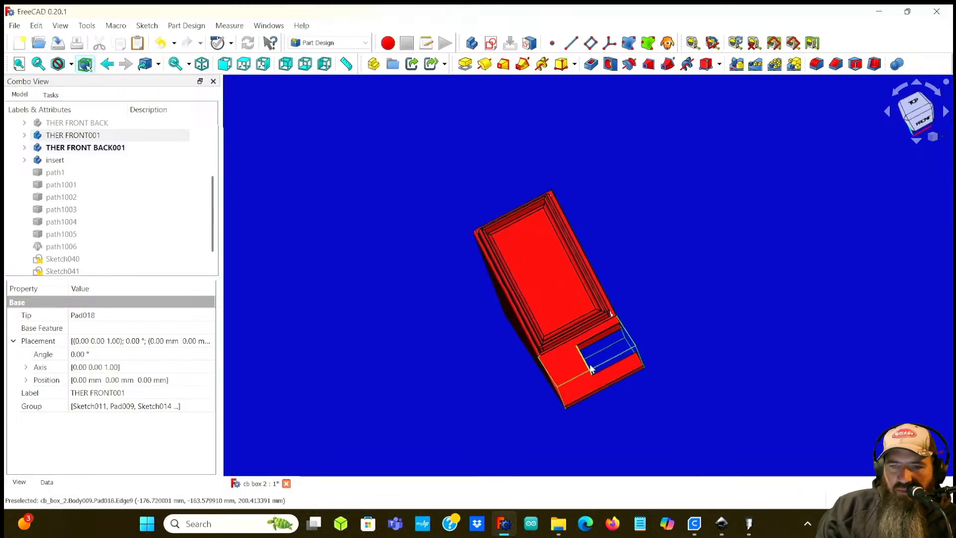
pyautogui.moveTo(738, 321); pyautogui.dragTo(747, 284, button='middle')
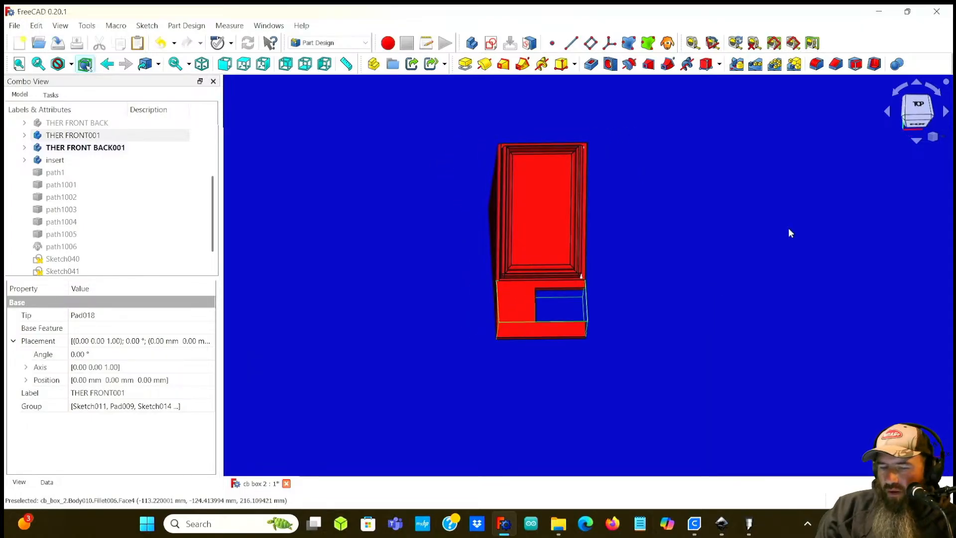
pyautogui.scroll(3, 623, 241)
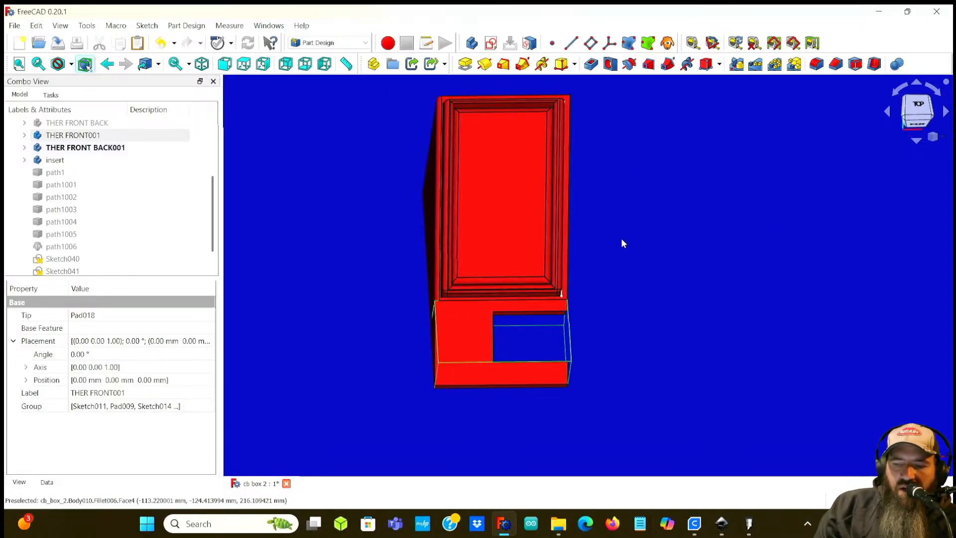
pyautogui.moveTo(644, 218); pyautogui.dragTo(685, 249, button='middle')
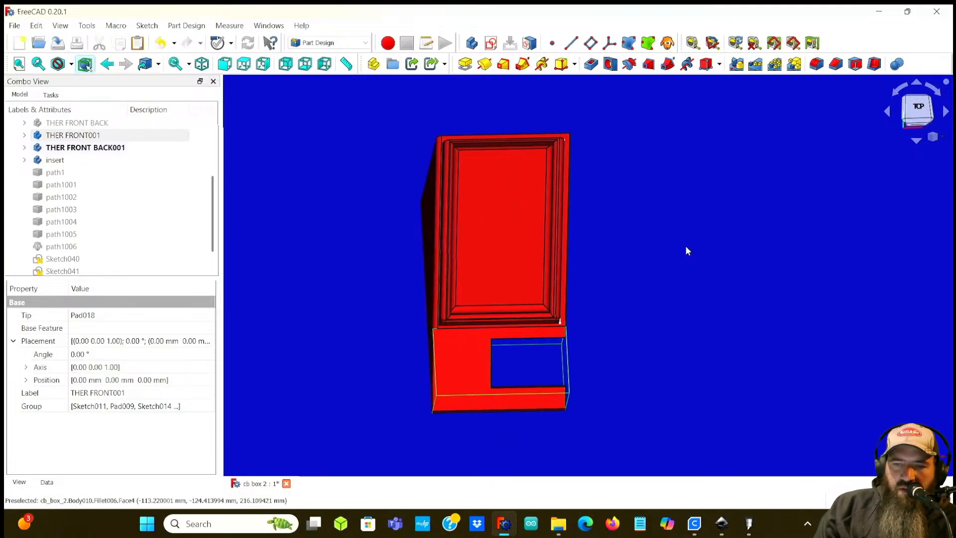
pyautogui.moveTo(628, 242); pyautogui.dragTo(643, 243, button='middle')
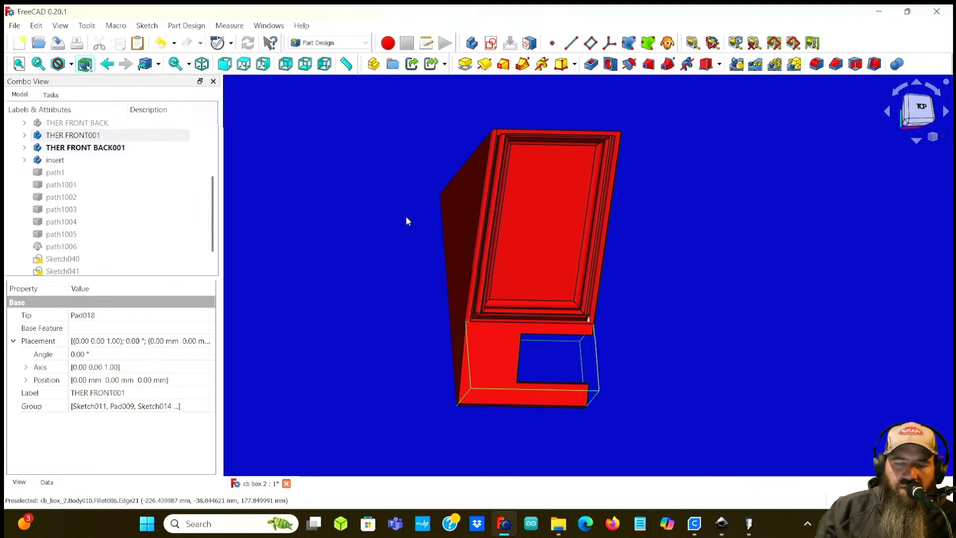
pyautogui.moveTo(348, 235); pyautogui.dragTo(439, 274, button='middle')
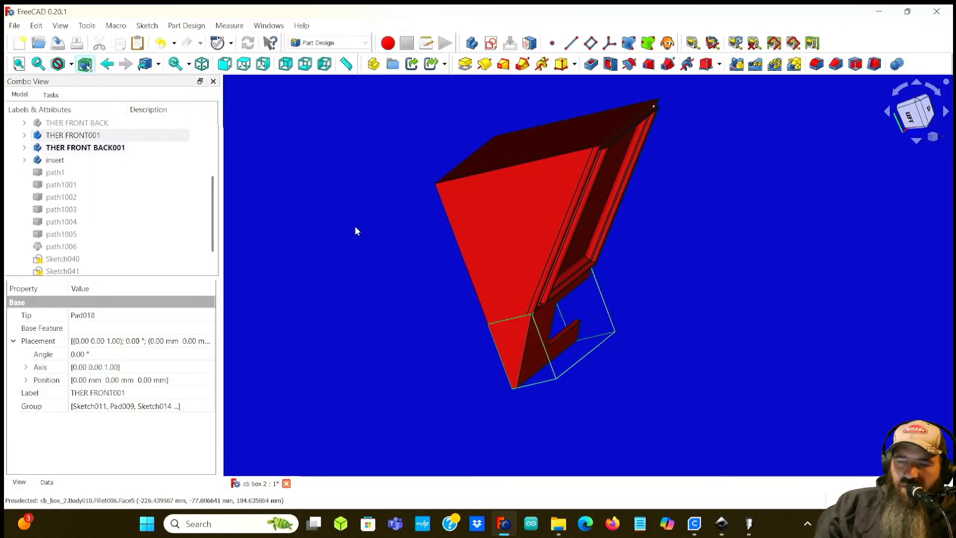
pyautogui.moveTo(385, 265); pyautogui.dragTo(562, 282, button='middle')
pyautogui.moveTo(669, 281); pyautogui.dragTo(597, 301, button='middle')
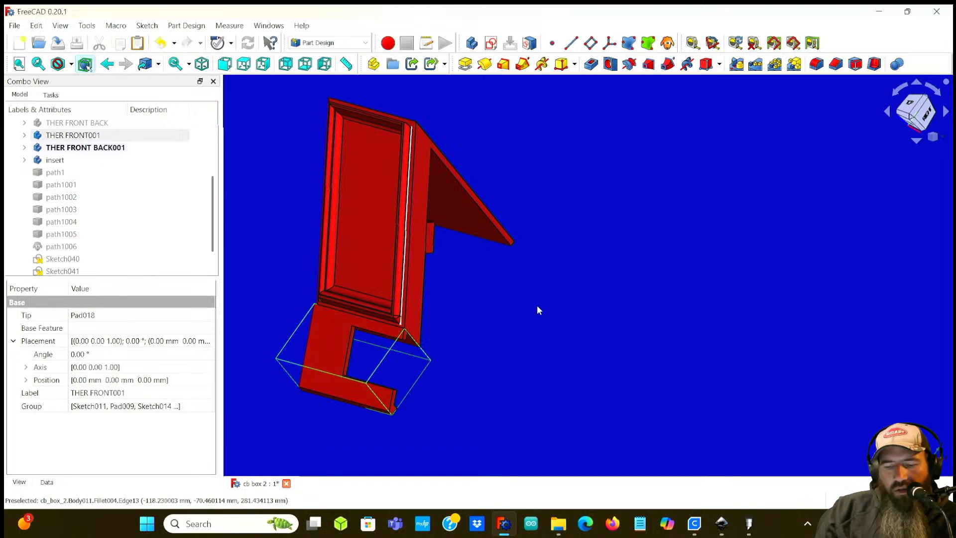
pyautogui.moveTo(510, 340); pyautogui.dragTo(710, 313, button='middle')
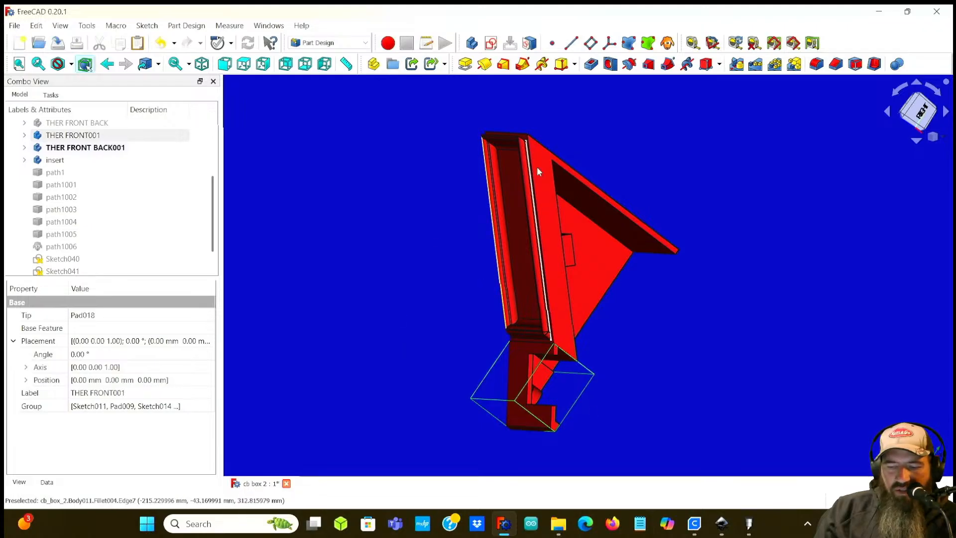
pyautogui.moveTo(678, 296); pyautogui.dragTo(726, 294, button='middle')
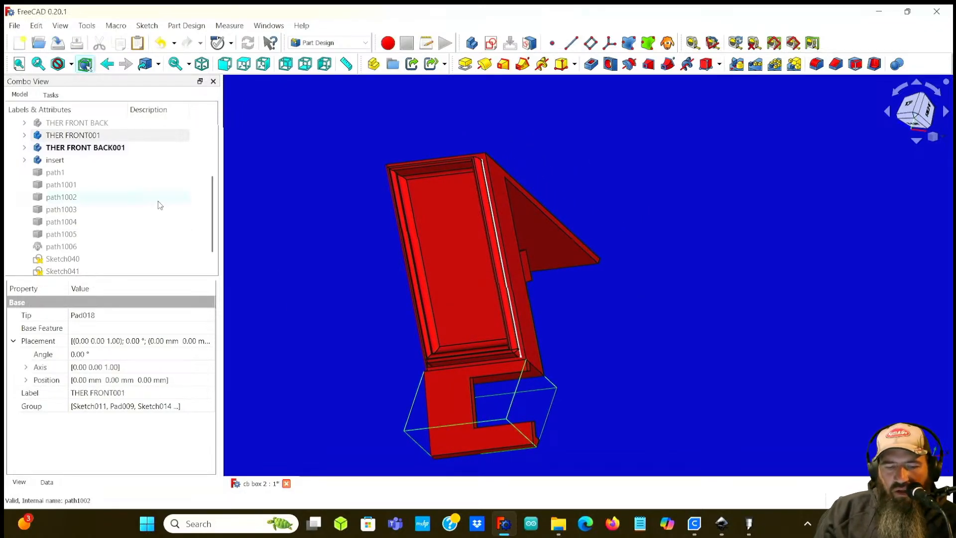
# Step: Show the THER FRONT body in the model tree
pyautogui.click(52, 161)
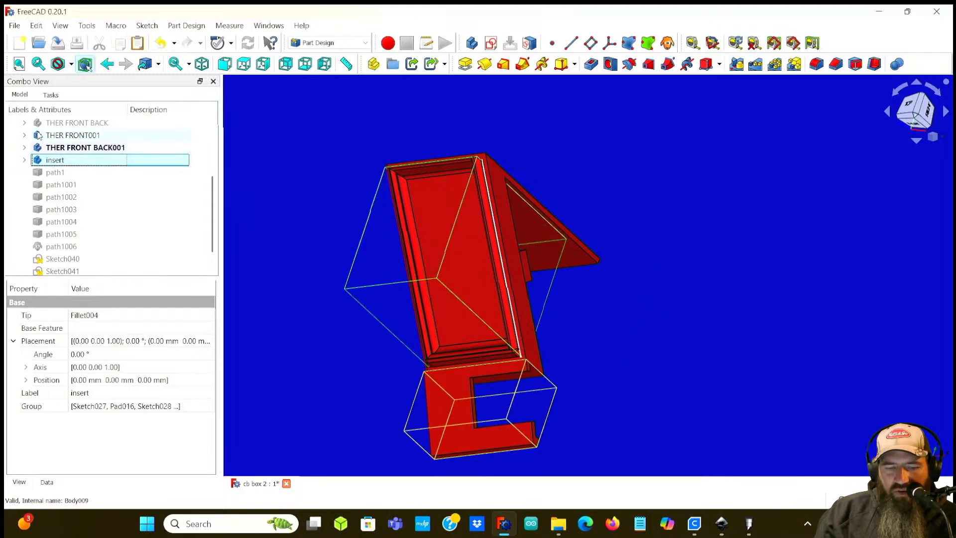
pyautogui.scroll(-1, 54, 126)
pyautogui.scroll(2, 54, 136)
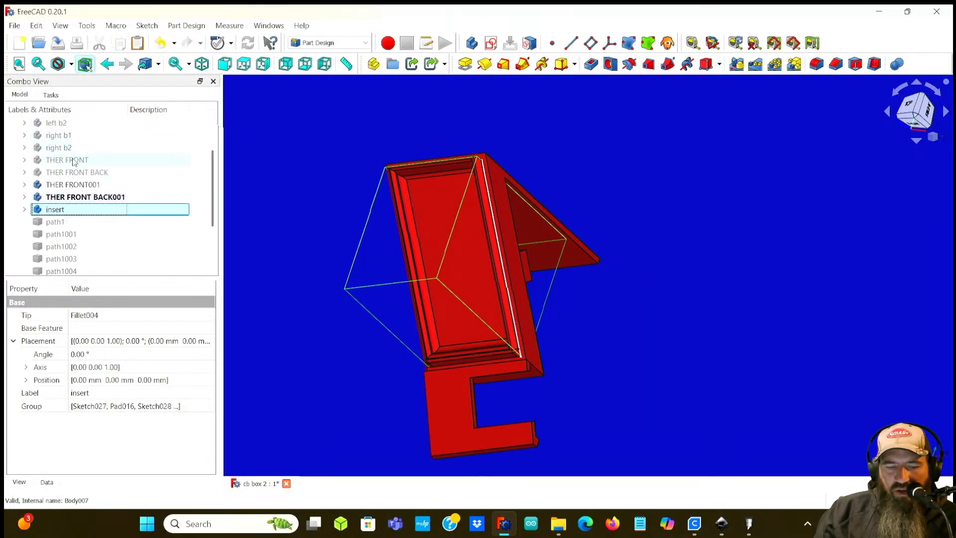
pyautogui.click(75, 161)
pyautogui.press('space')
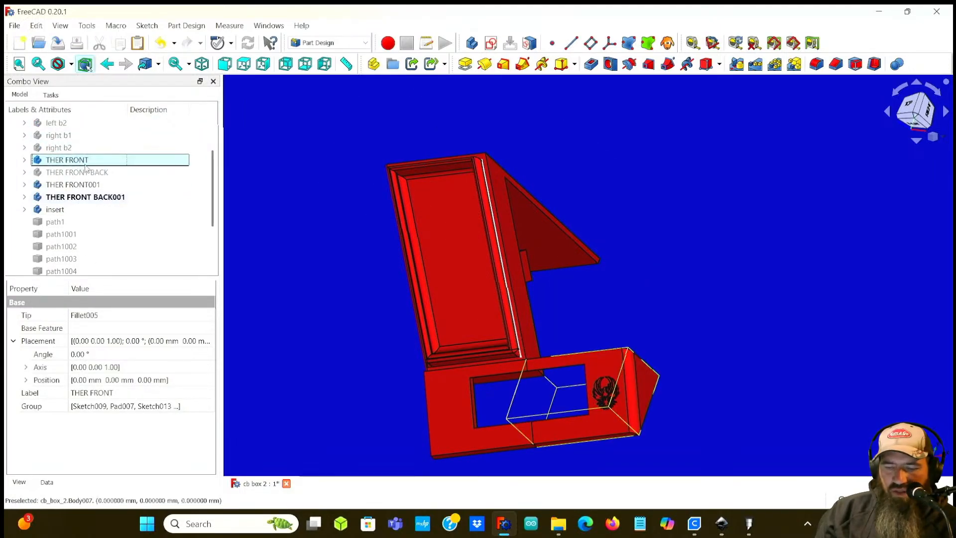
# Step: Zoom in to inspect the phoenix engraving on the THER FRONT panel
pyautogui.scroll(5, 748, 407)
pyautogui.moveTo(826, 372); pyautogui.dragTo(784, 256, button='middle')
pyautogui.scroll(4, 637, 315)
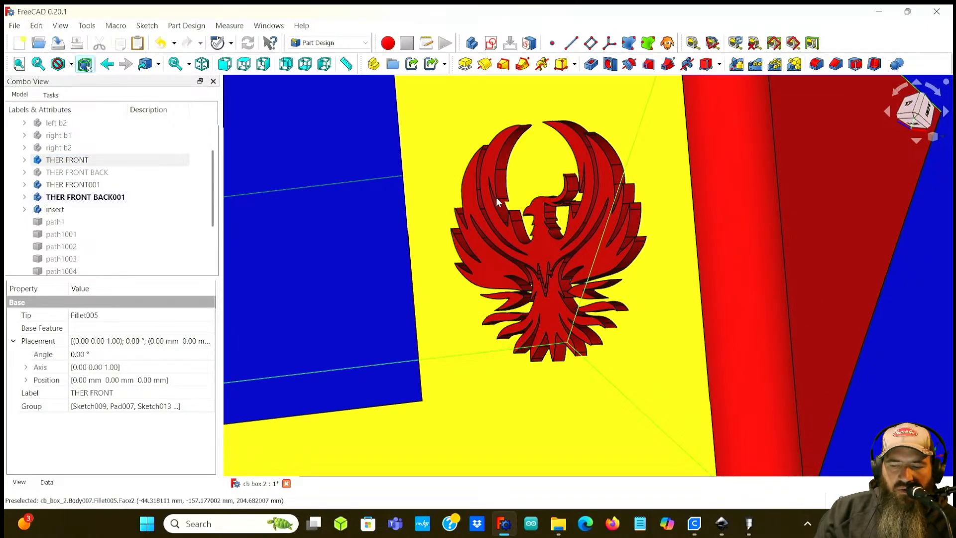
pyautogui.scroll(-5, 465, 324)
pyautogui.scroll(2, 535, 294)
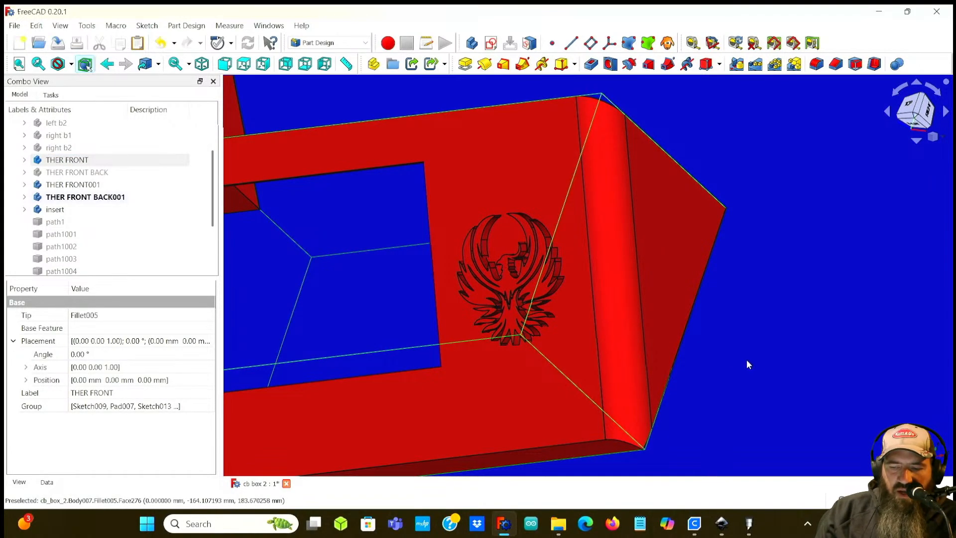
pyautogui.click(784, 331)
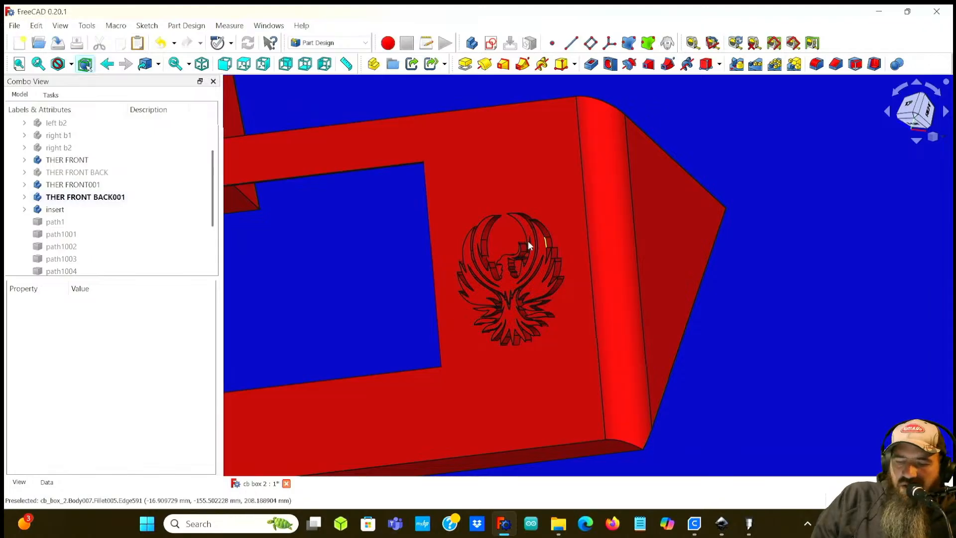
pyautogui.moveTo(325, 283); pyautogui.dragTo(351, 316, button='middle')
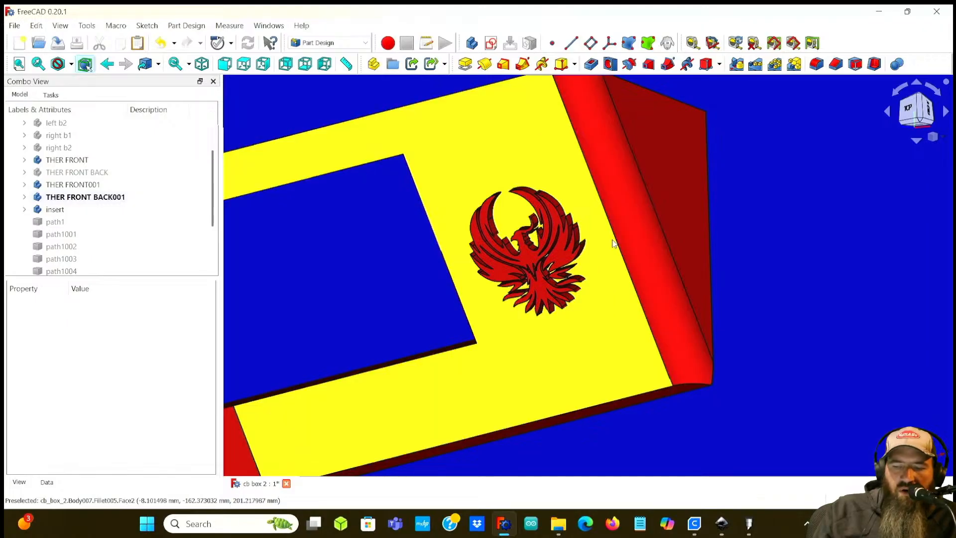
pyautogui.scroll(5, 553, 254)
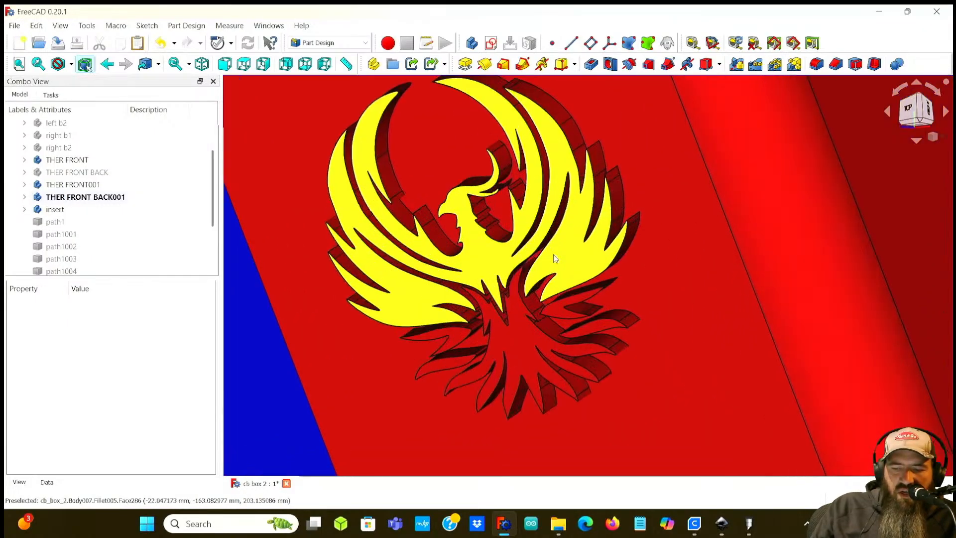
# Step: Orbit and zoom around the phoenix engraving on the panel to examine its cut depth and outlines
pyautogui.scroll(-2, 553, 254)
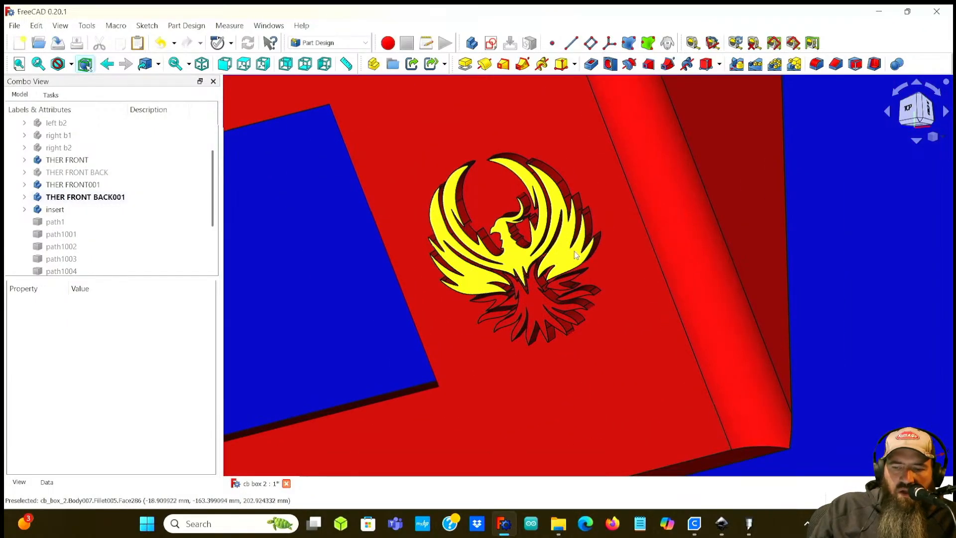
pyautogui.moveTo(554, 290); pyautogui.dragTo(647, 281, button='middle')
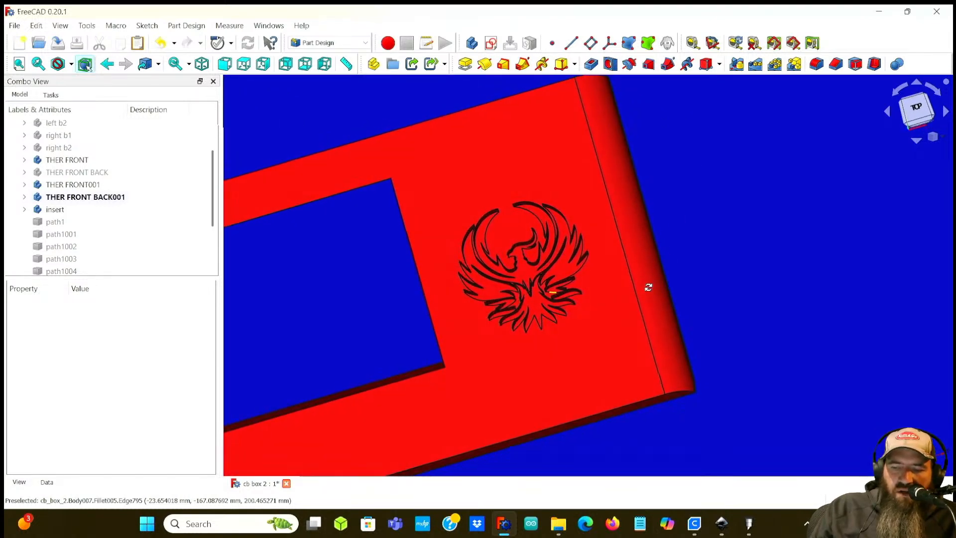
pyautogui.scroll(3, 521, 299)
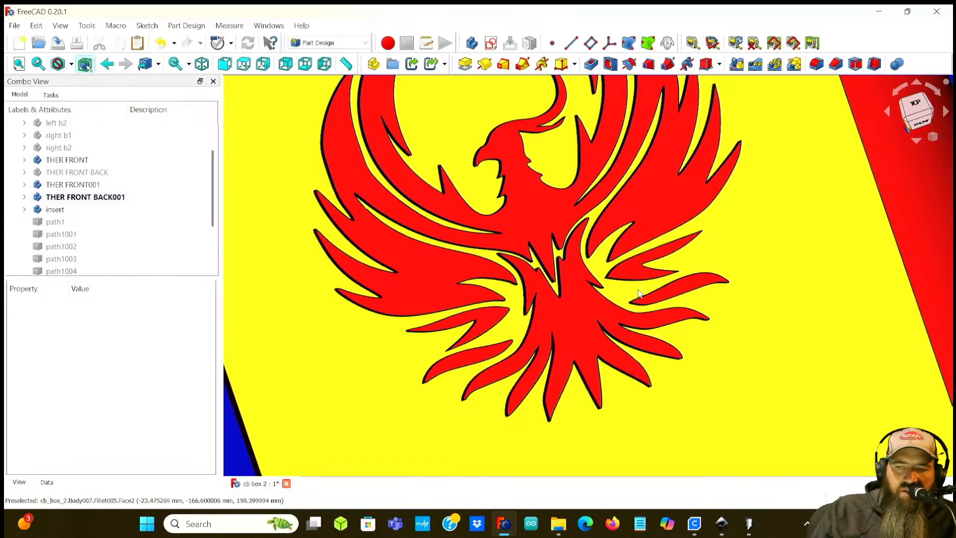
pyautogui.scroll(-5, 635, 283)
pyautogui.moveTo(780, 255); pyautogui.dragTo(699, 289, button='middle')
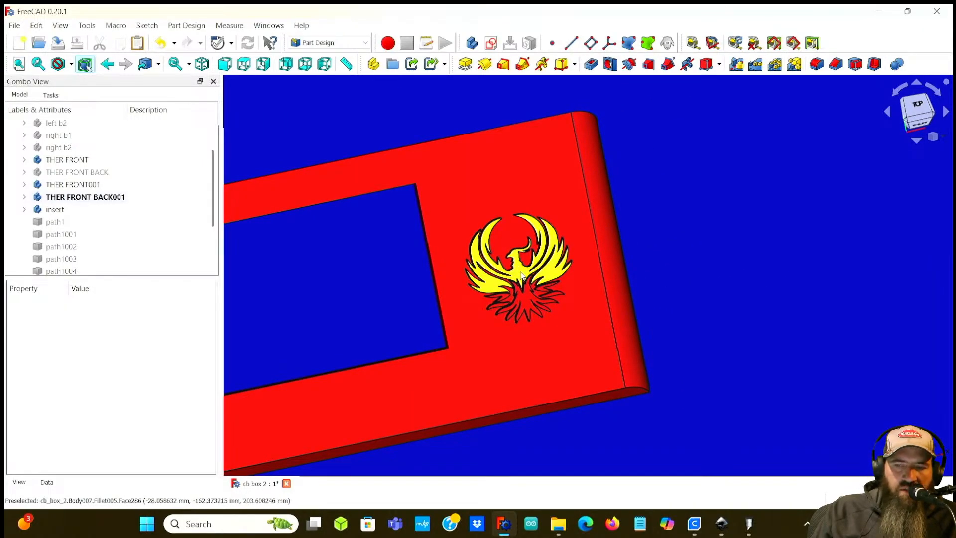
pyautogui.scroll(3, 511, 284)
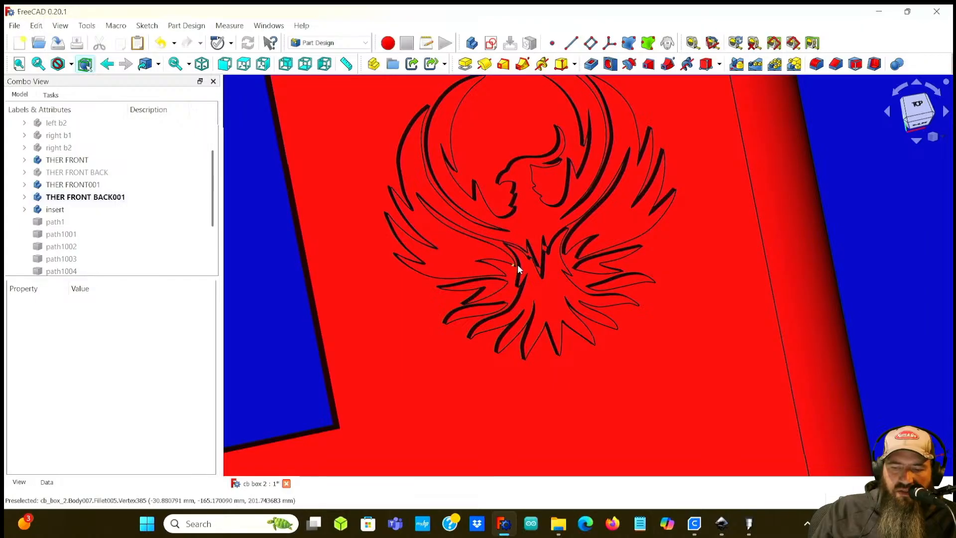
pyautogui.scroll(4, 493, 279)
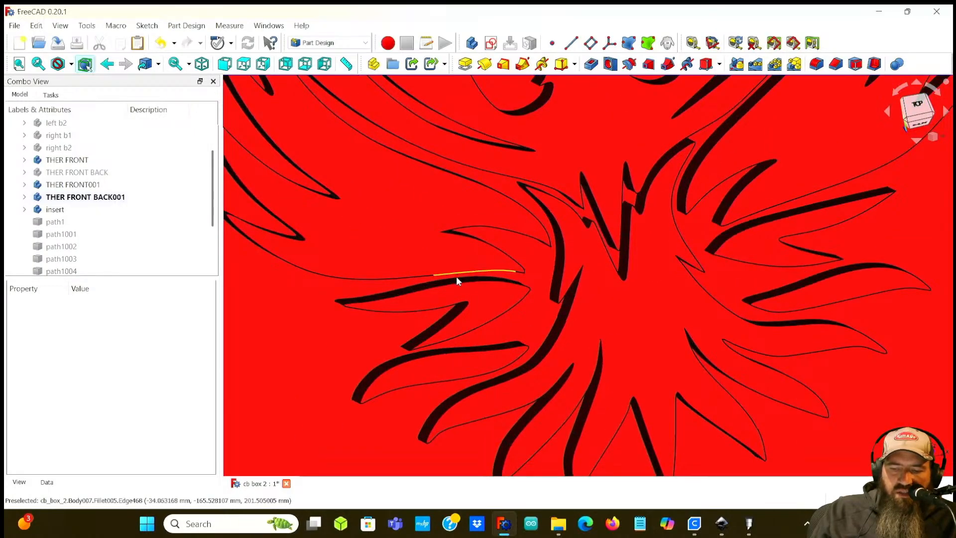
pyautogui.scroll(-5, 456, 275)
pyautogui.moveTo(648, 258); pyautogui.dragTo(617, 269, button='middle')
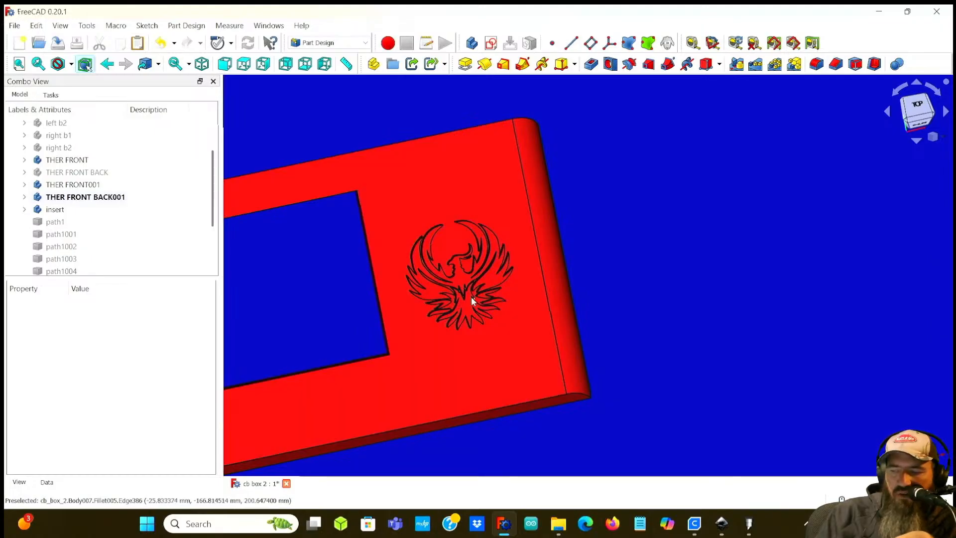
# Step: Zoom into the engraving's lower feathers to inspect individual cut edges closely
pyautogui.scroll(5, 509, 293)
pyautogui.moveTo(561, 294); pyautogui.dragTo(521, 235, button='middle')
pyautogui.scroll(6, 443, 281)
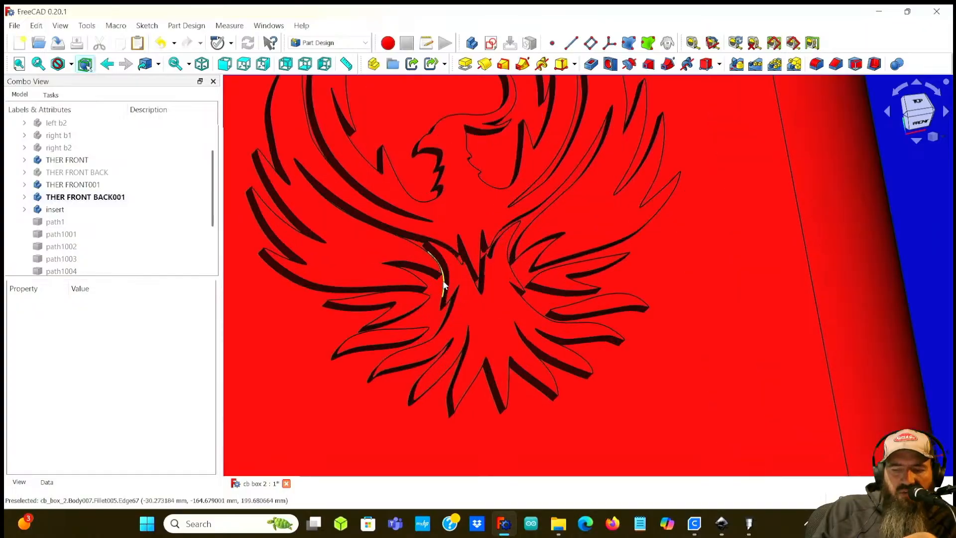
pyautogui.moveTo(443, 280); pyautogui.dragTo(411, 285, button='middle')
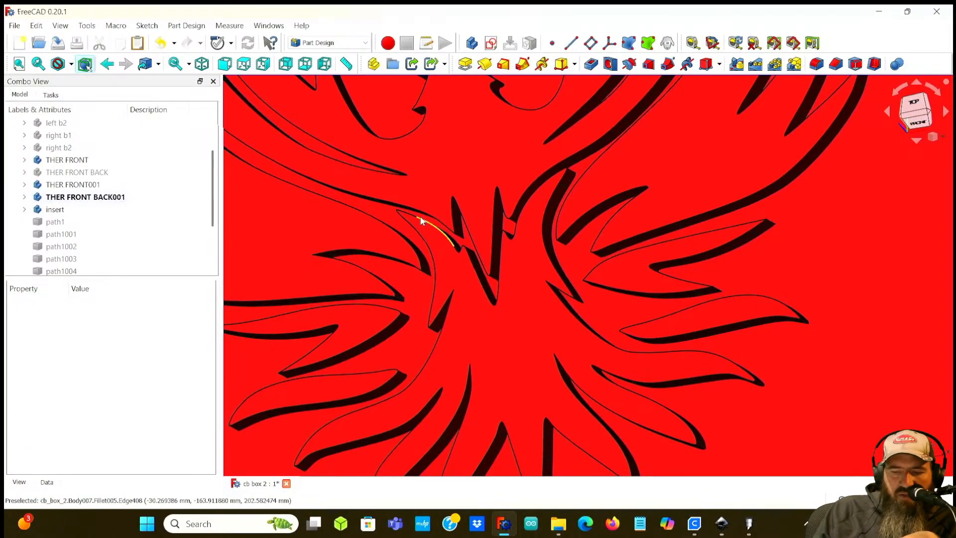
pyautogui.scroll(2, 398, 259)
pyautogui.scroll(-5, 390, 269)
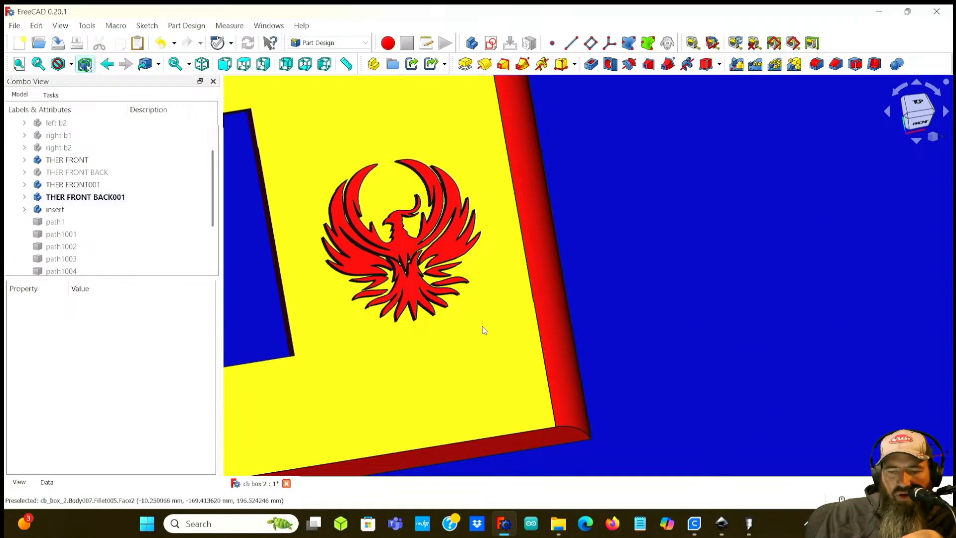
pyautogui.scroll(-3, 391, 239)
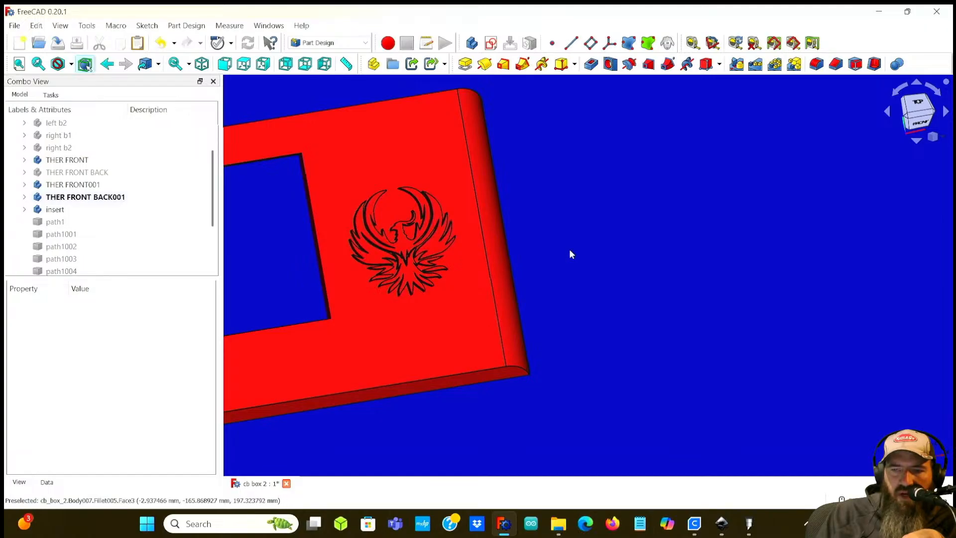
pyautogui.scroll(-2, 568, 249)
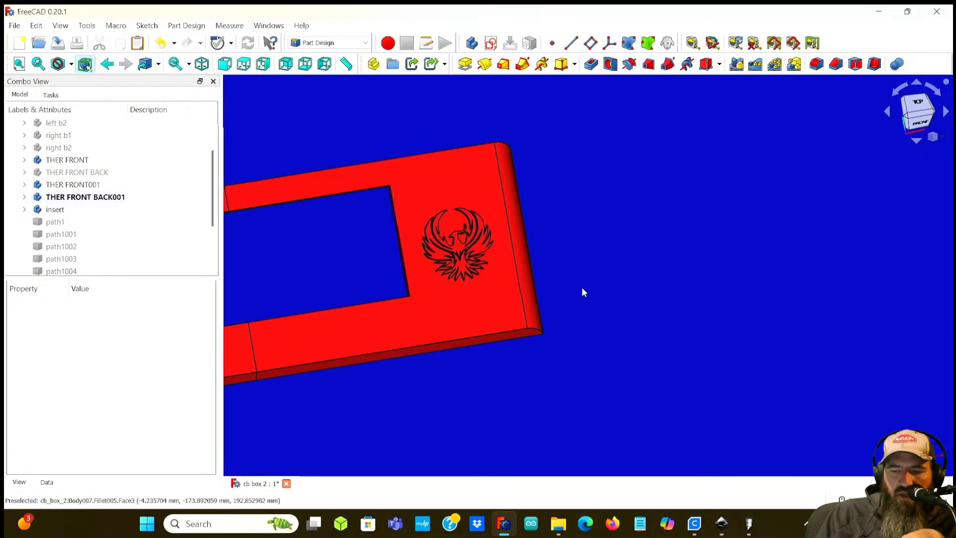
pyautogui.scroll(5, 508, 286)
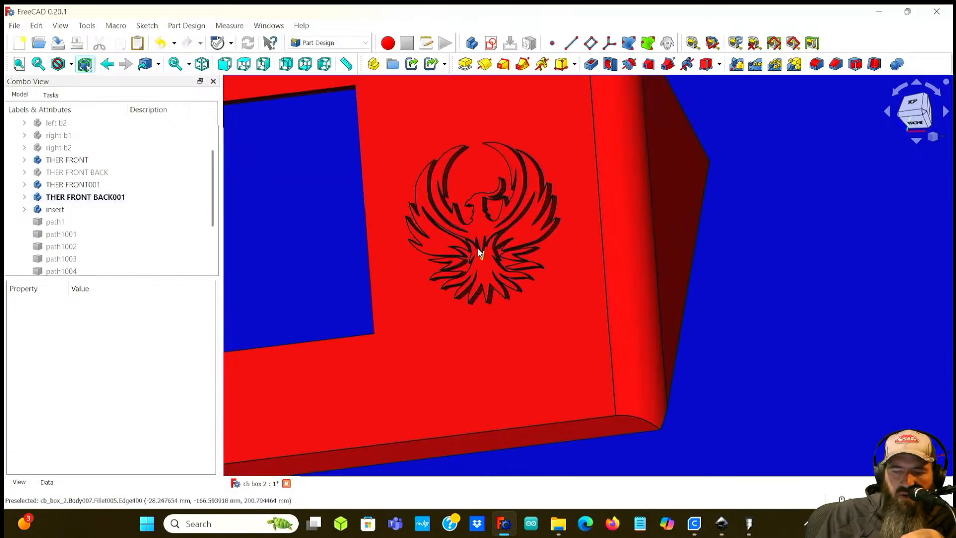
pyautogui.scroll(-6, 536, 248)
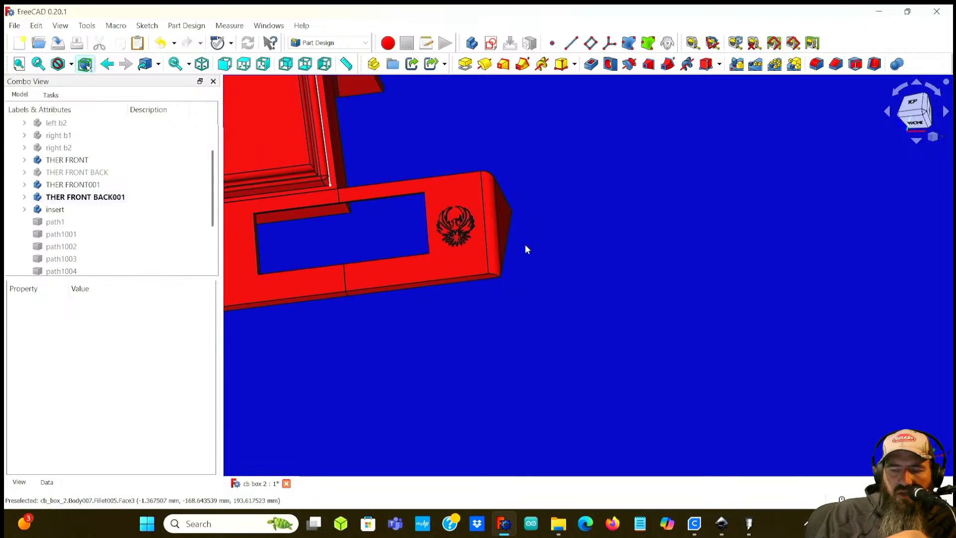
pyautogui.scroll(6, 535, 248)
pyautogui.moveTo(508, 266); pyautogui.dragTo(523, 294, button='middle')
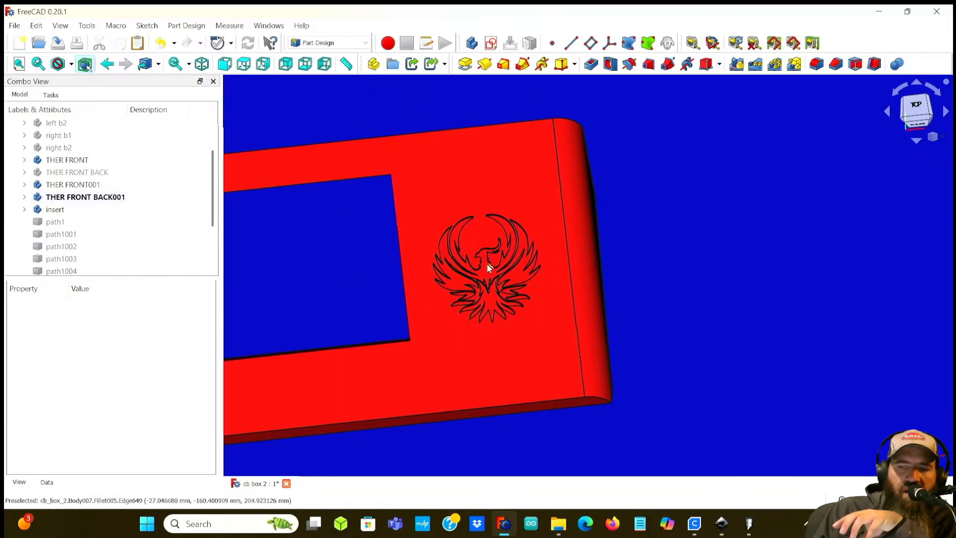
# Step: Examine the engraved panel end and its filleted edge at several zoom levels
pyautogui.scroll(-2, 696, 239)
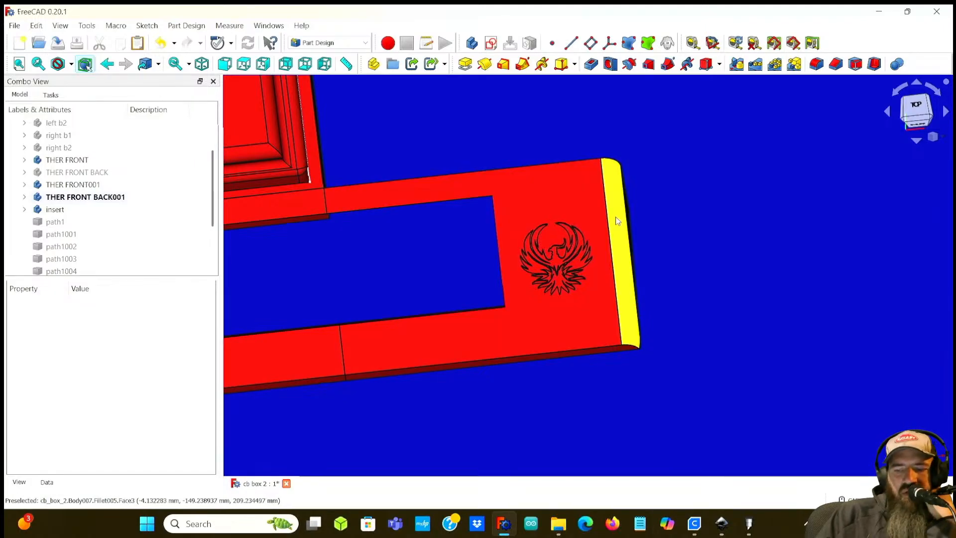
pyautogui.scroll(3, 546, 261)
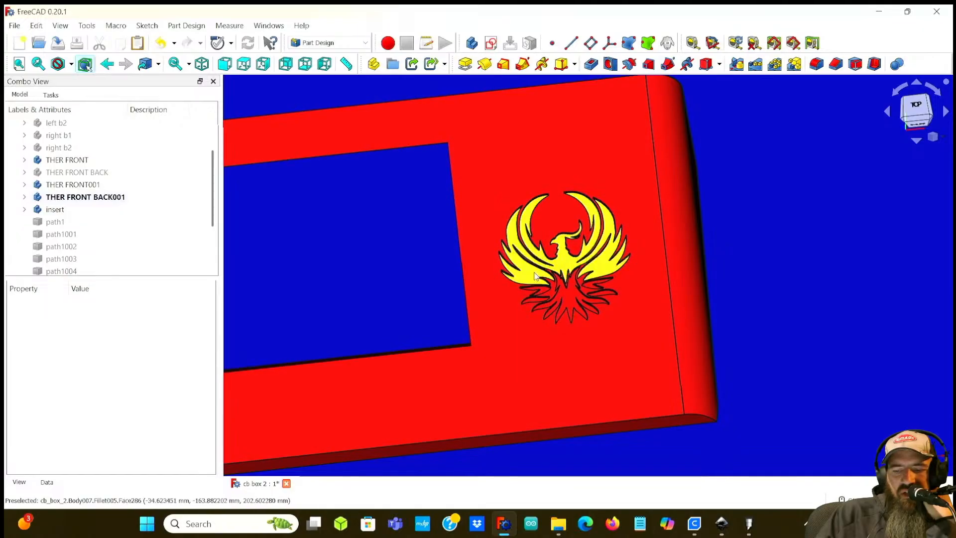
pyautogui.scroll(3, 535, 271)
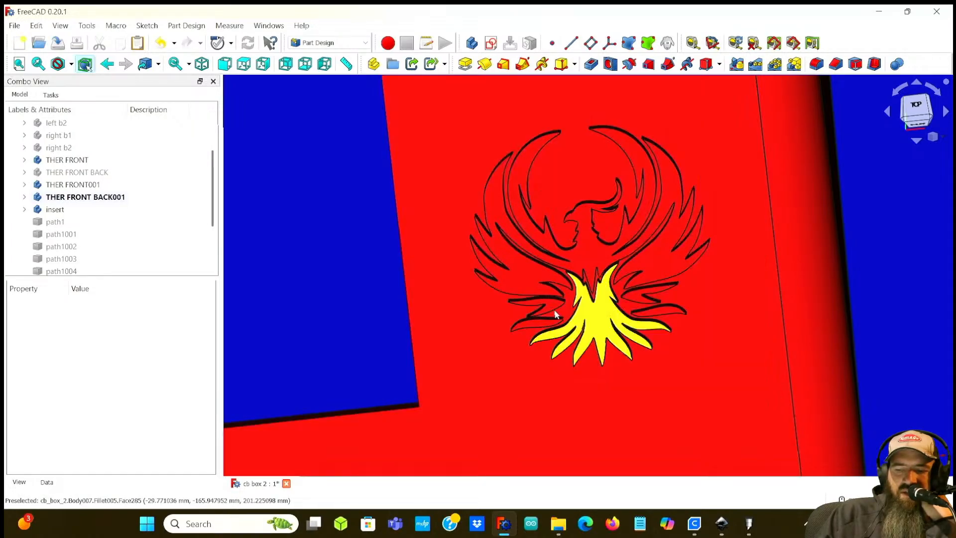
pyautogui.scroll(-3, 567, 303)
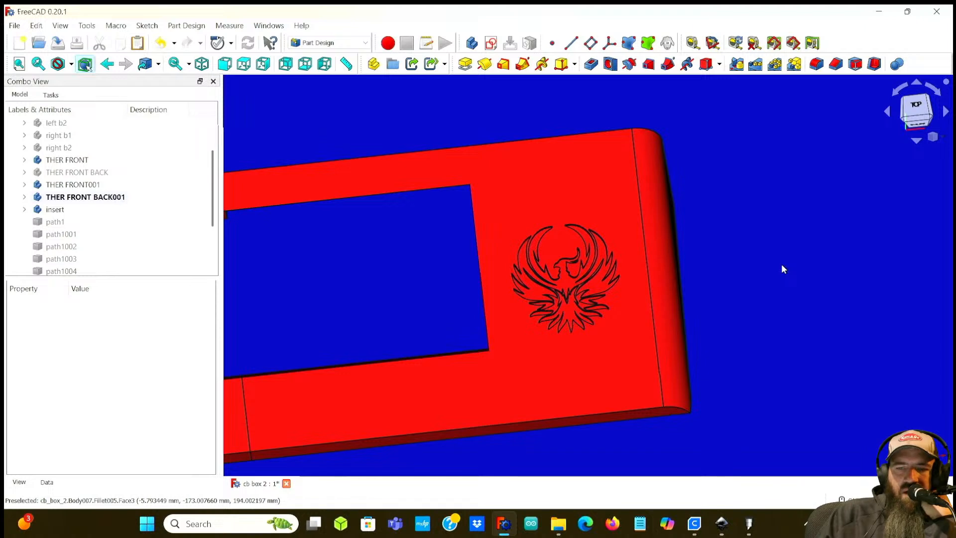
pyautogui.scroll(-3, 775, 263)
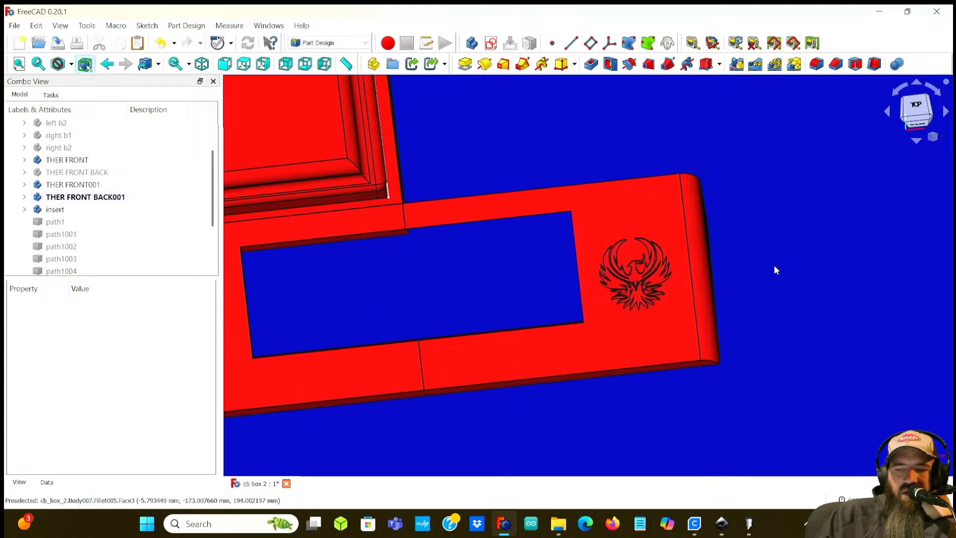
pyautogui.moveTo(453, 288); pyautogui.dragTo(469, 286, button='middle')
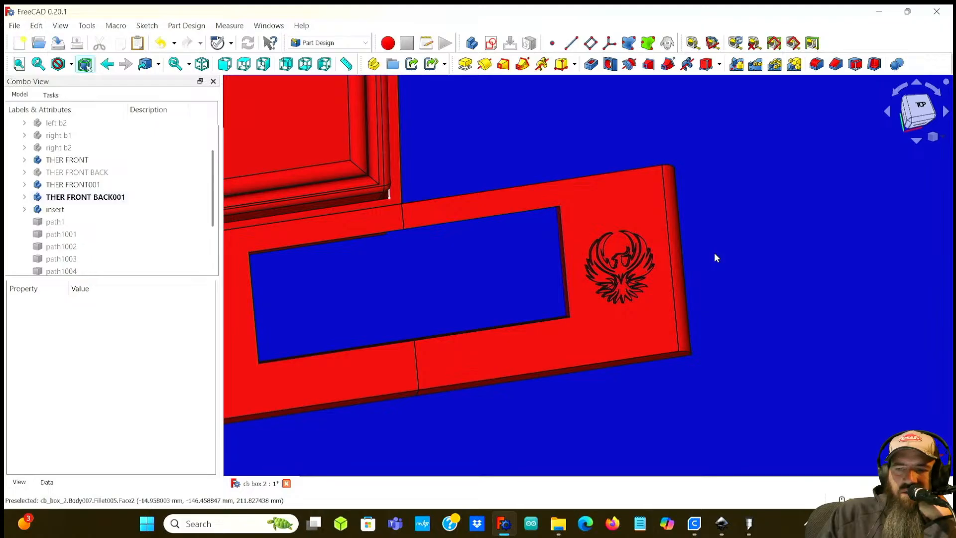
pyautogui.scroll(5, 623, 277)
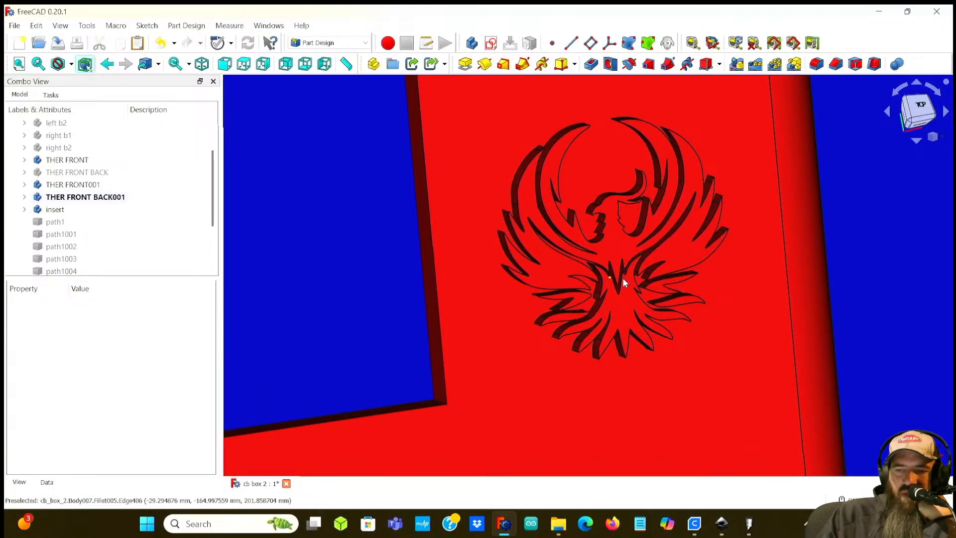
pyautogui.scroll(3, 622, 277)
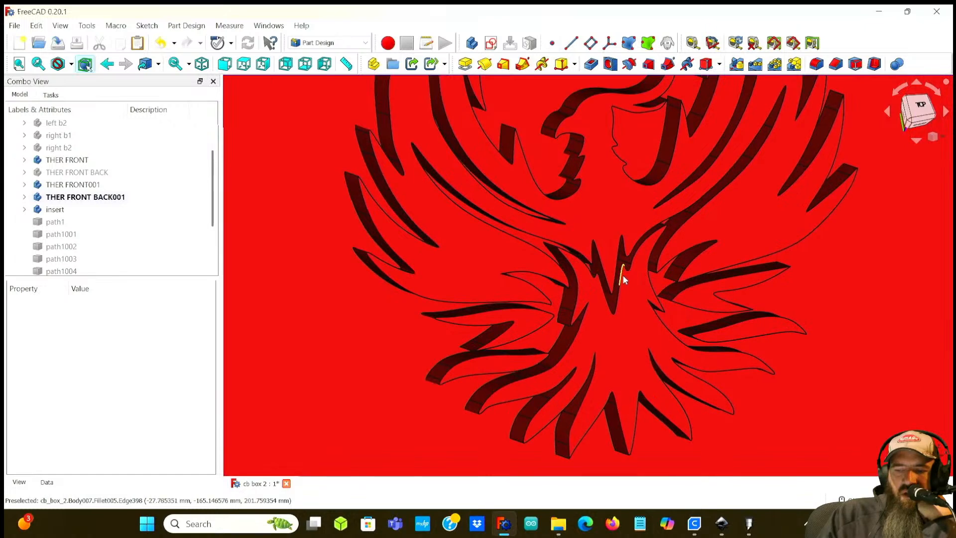
pyautogui.scroll(-6, 667, 212)
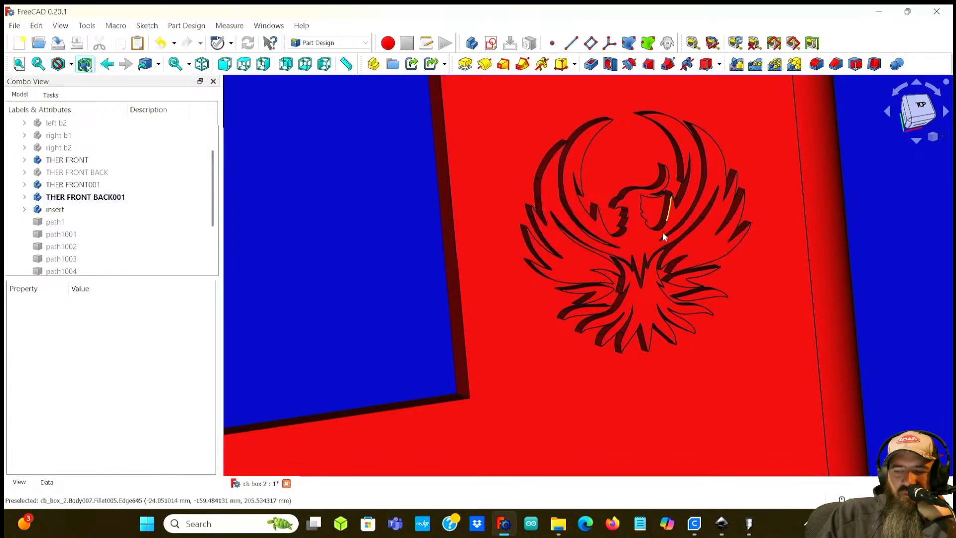
pyautogui.scroll(-2, 640, 270)
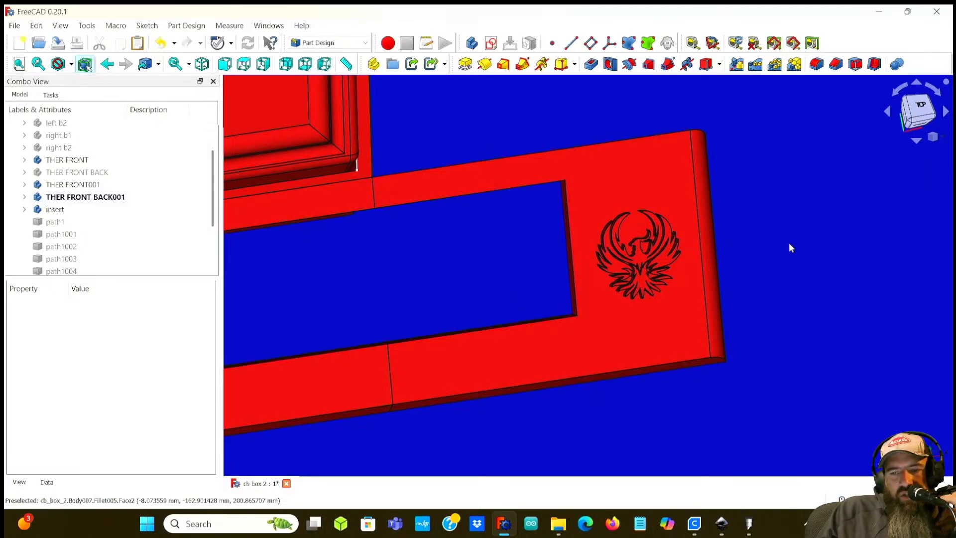
pyautogui.scroll(-3, 788, 243)
pyautogui.moveTo(785, 322); pyautogui.dragTo(704, 341, button='middle')
pyautogui.scroll(-3, 704, 341)
pyautogui.moveTo(803, 277); pyautogui.dragTo(742, 315, button='middle')
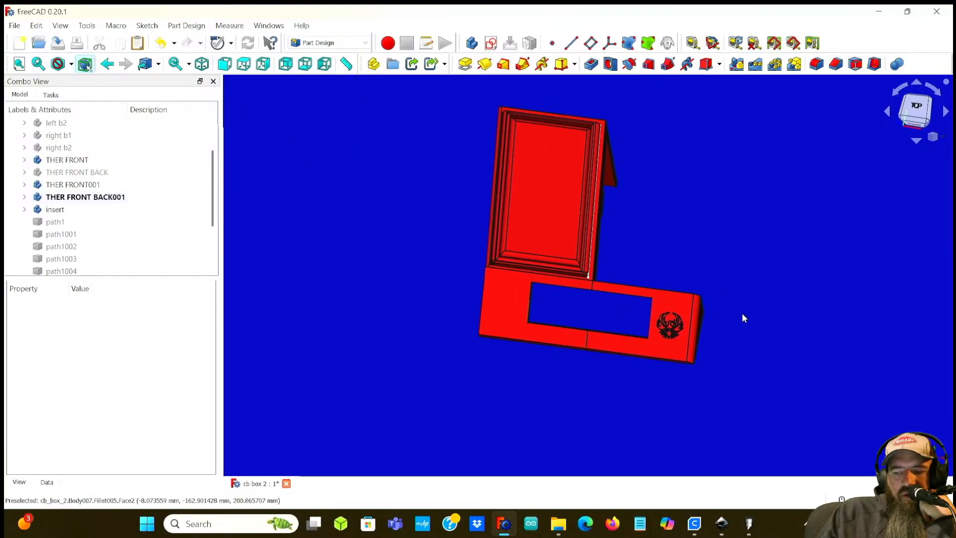
# Step: Orbit and zoom on the panel end to check the phoenix engraving's placement relative to the opening and edges
pyautogui.scroll(5, 722, 318)
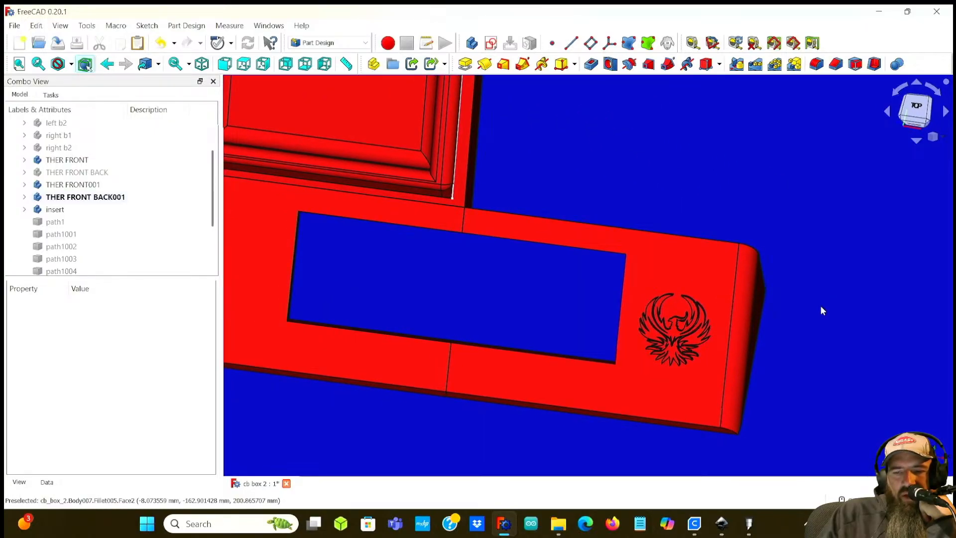
pyautogui.scroll(4, 820, 305)
pyautogui.moveTo(819, 330); pyautogui.dragTo(871, 237, button='middle')
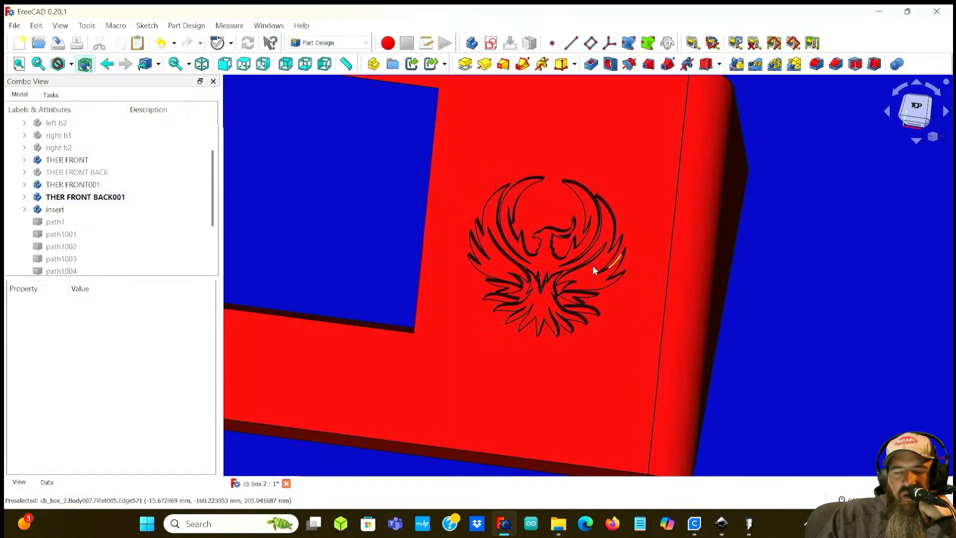
pyautogui.scroll(-2, 828, 279)
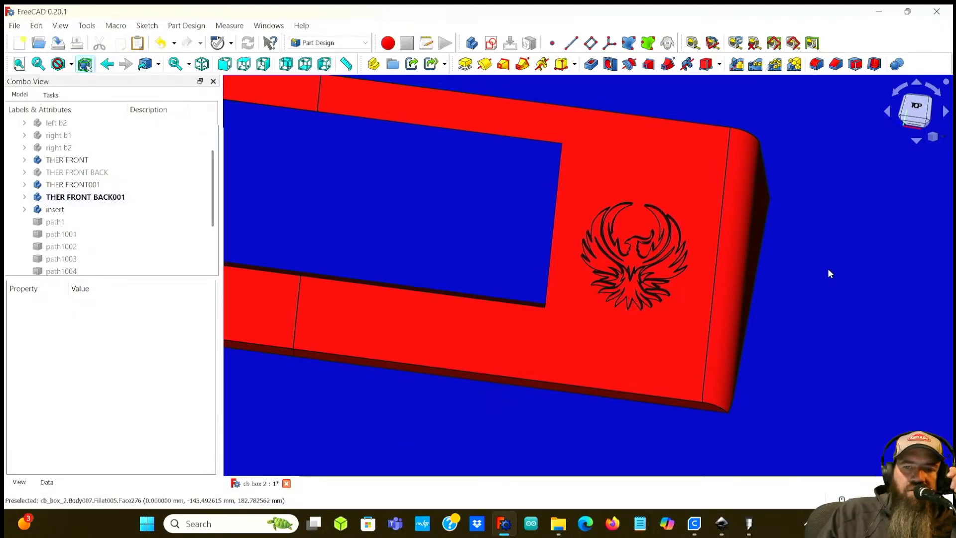
pyautogui.scroll(-3, 810, 259)
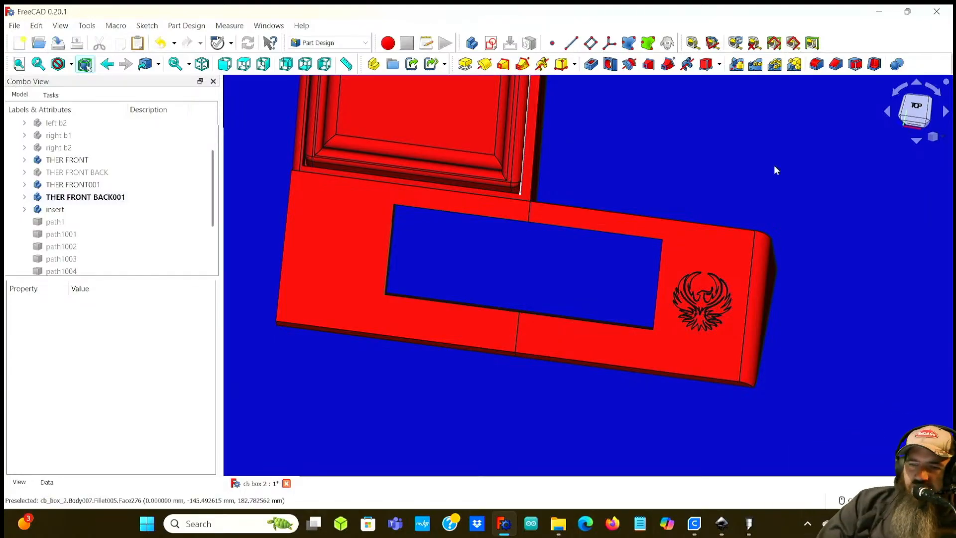
pyautogui.scroll(4, 691, 283)
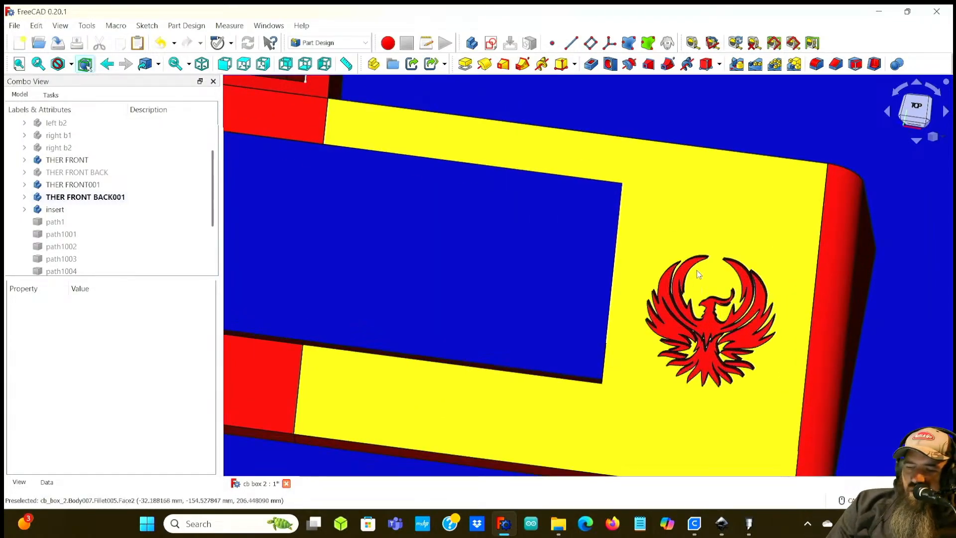
pyautogui.scroll(-2, 692, 323)
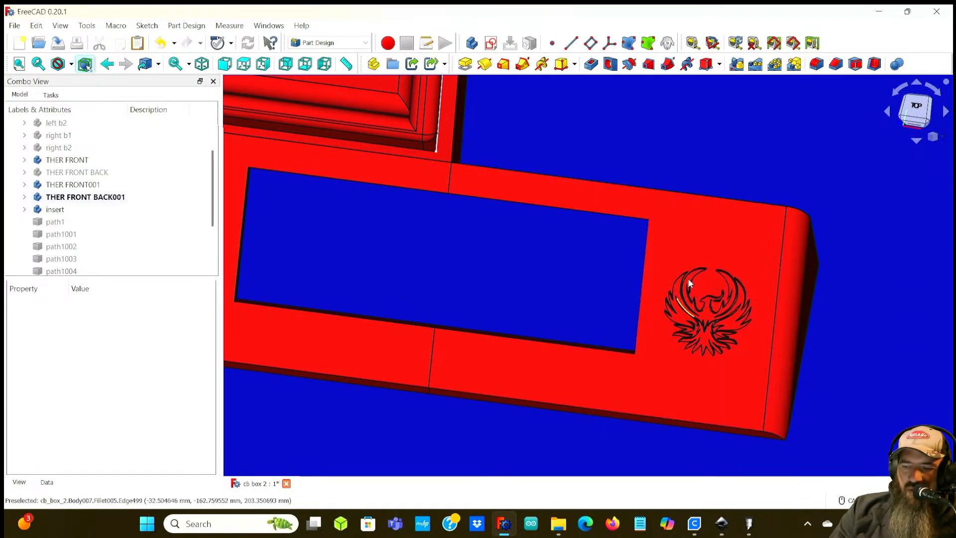
pyautogui.scroll(-2, 724, 306)
pyautogui.scroll(-2, 790, 291)
pyautogui.moveTo(789, 291); pyautogui.dragTo(769, 288, button='middle')
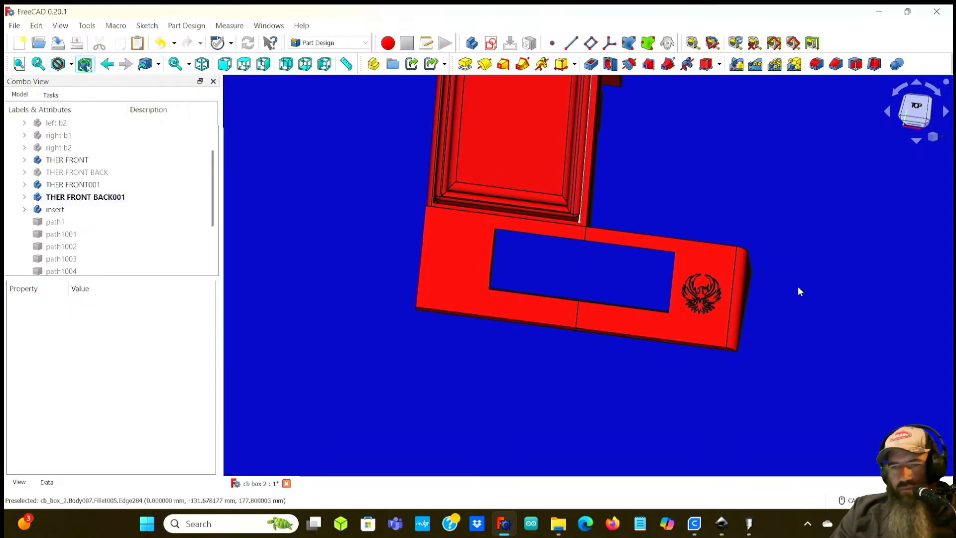
pyautogui.scroll(5, 753, 313)
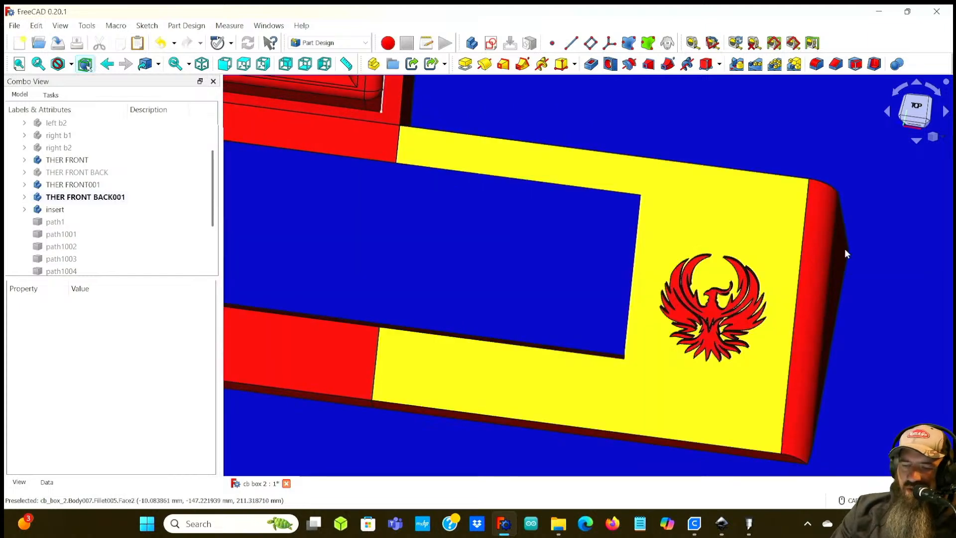
pyautogui.scroll(3, 724, 288)
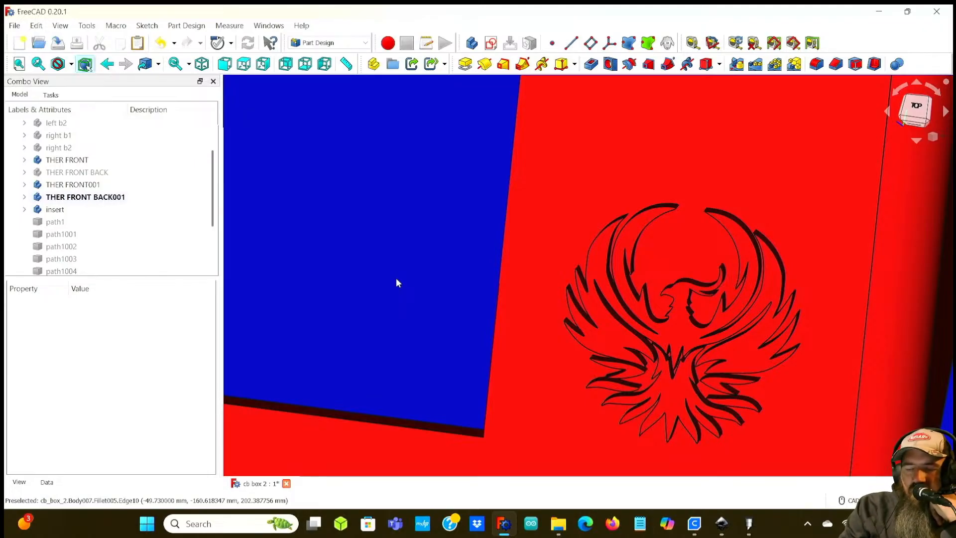
# Step: Orbit and zoom around the panel end to examine the phoenix engraving's cut depth from side angles
pyautogui.scroll(-5, 398, 279)
pyautogui.moveTo(367, 267); pyautogui.dragTo(629, 280, button='middle')
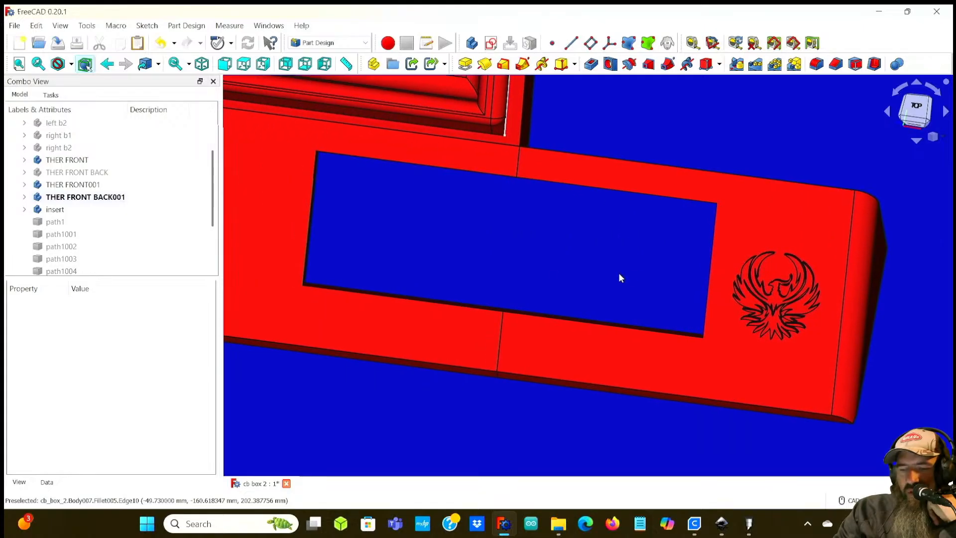
pyautogui.scroll(-1, 522, 273)
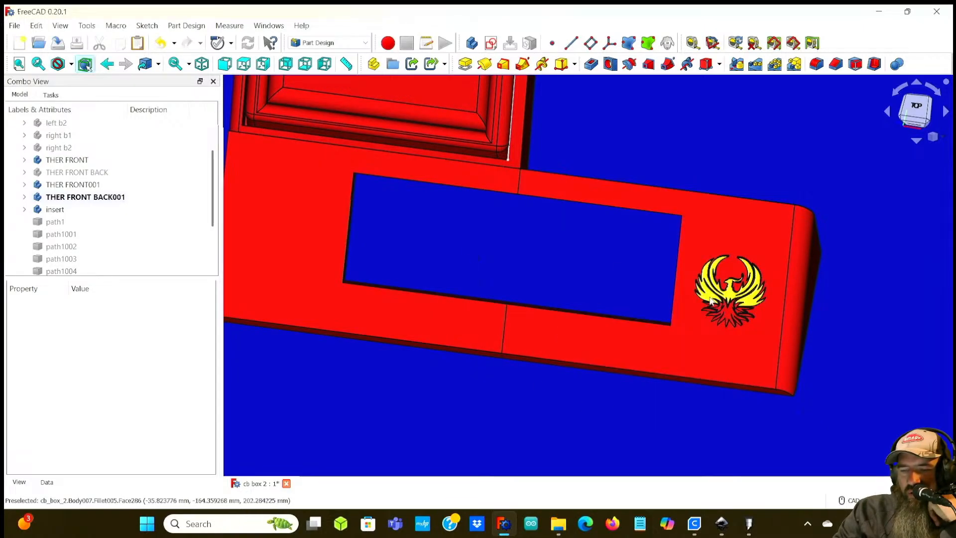
pyautogui.scroll(1, 589, 282)
pyautogui.moveTo(589, 282); pyautogui.dragTo(503, 268, button='middle')
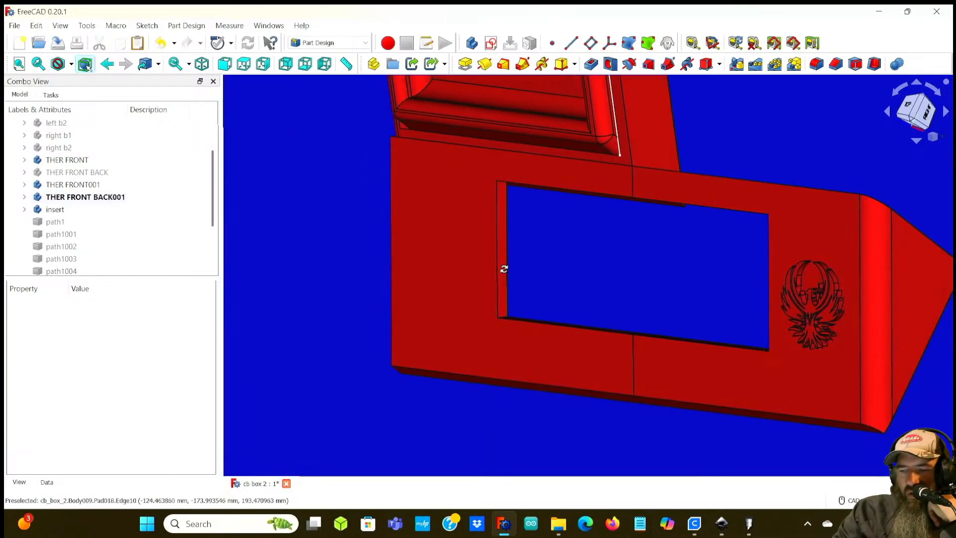
pyautogui.moveTo(674, 277); pyautogui.dragTo(446, 250, button='middle')
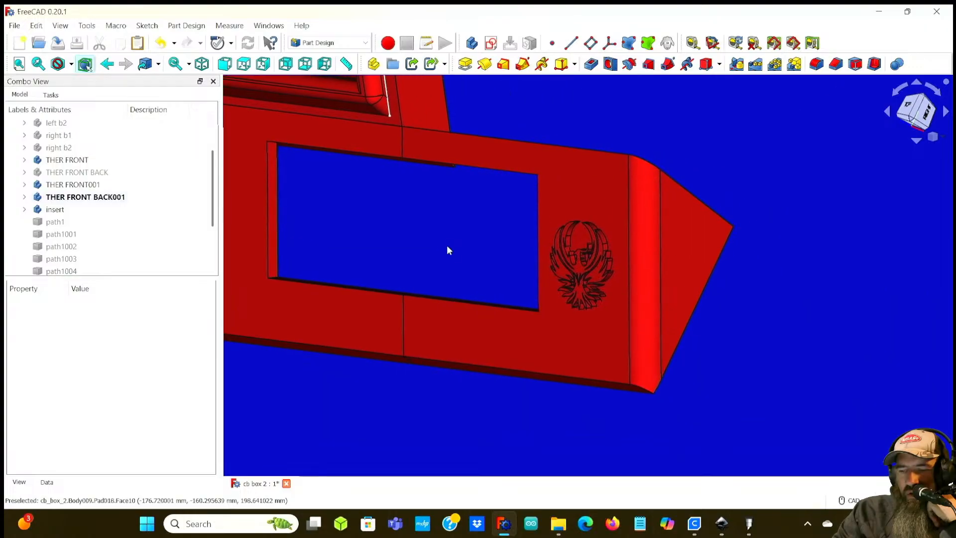
pyautogui.scroll(5, 634, 286)
pyautogui.moveTo(631, 286); pyautogui.dragTo(546, 260, button='middle')
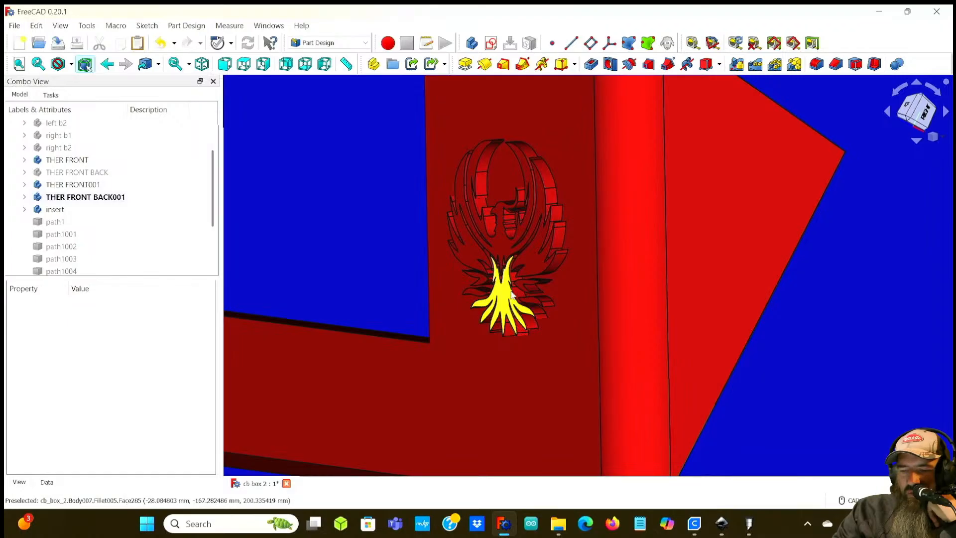
pyautogui.moveTo(572, 354); pyautogui.dragTo(644, 331, button='middle')
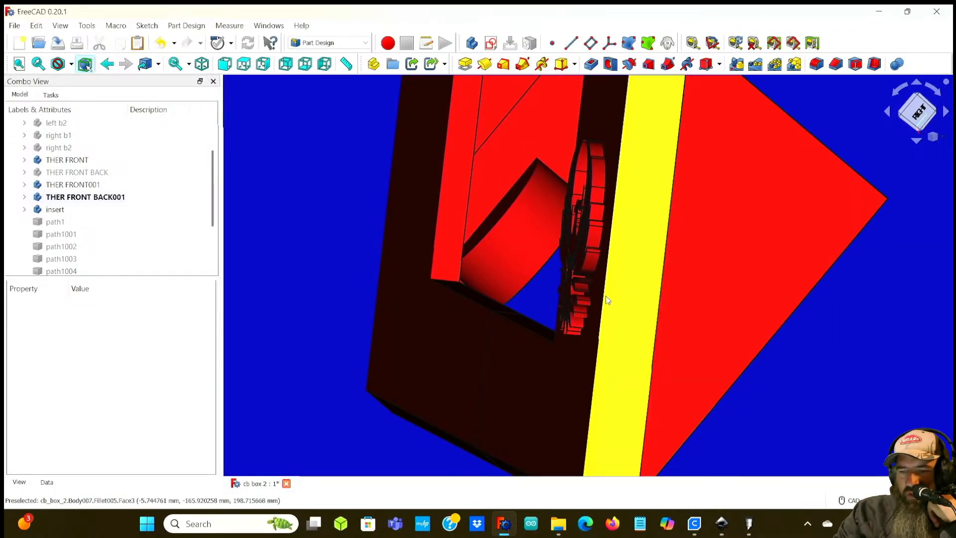
pyautogui.scroll(-6, 659, 265)
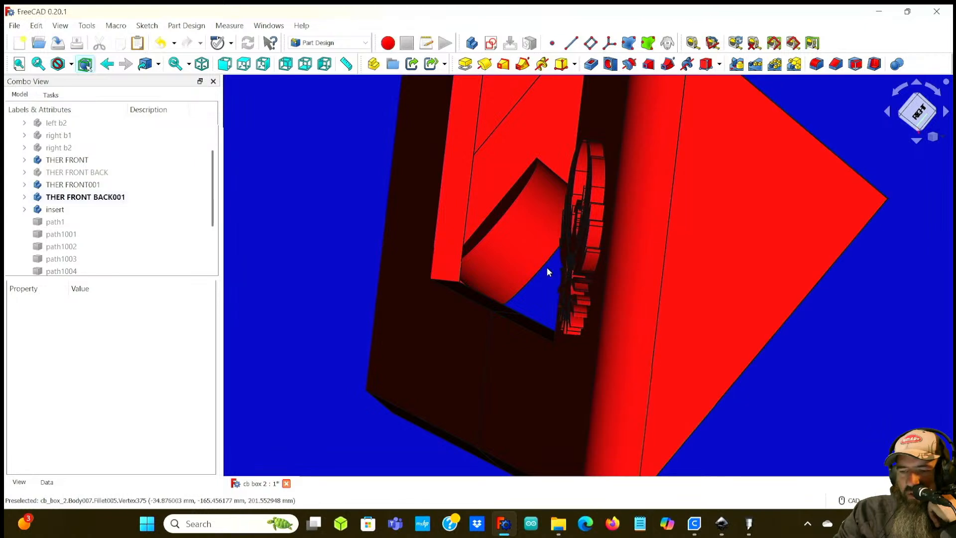
pyautogui.scroll(3, 622, 282)
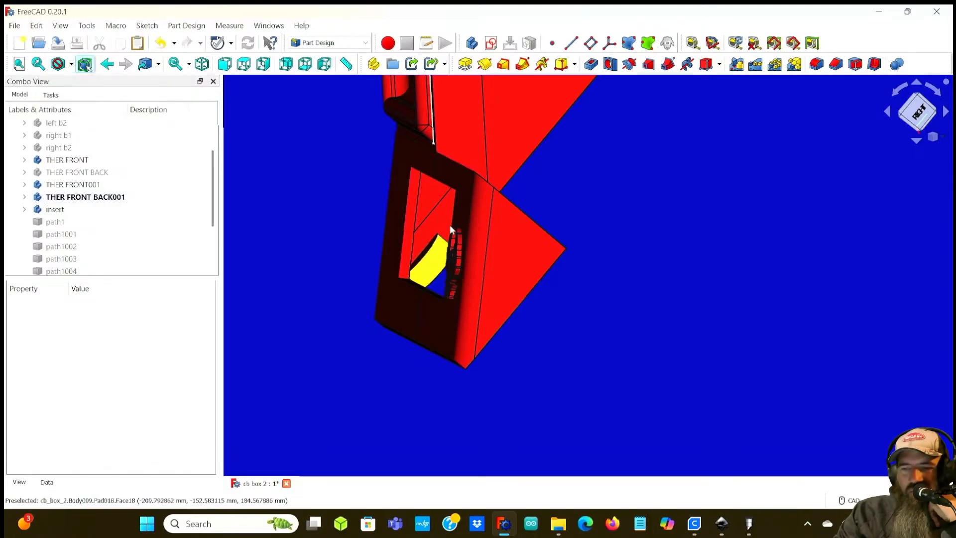
# Step: Zoom out and orbit the box to review the engraved panel's placement on the assembly
pyautogui.moveTo(300, 292); pyautogui.dragTo(508, 363, button='middle')
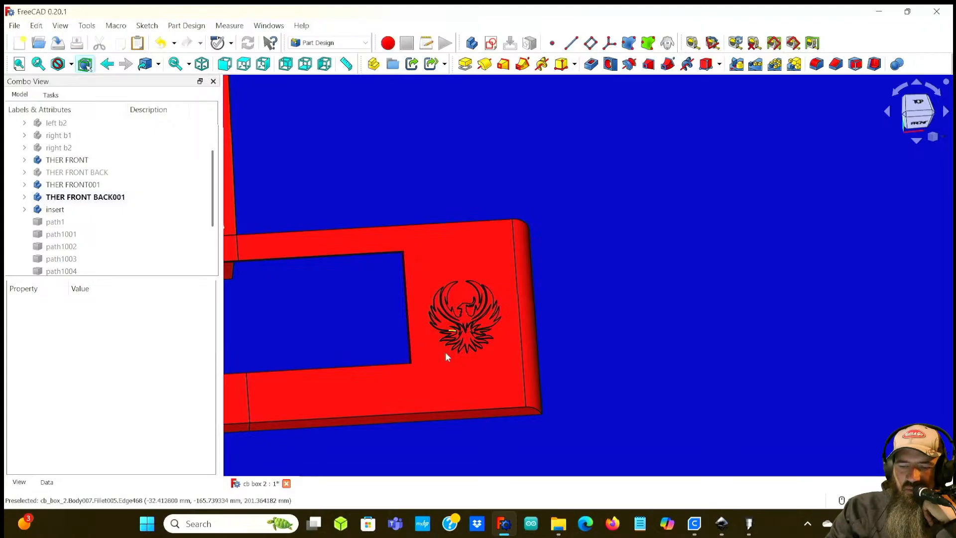
pyautogui.scroll(-5, 422, 332)
pyautogui.moveTo(422, 332); pyautogui.dragTo(606, 364, button='middle')
pyautogui.moveTo(778, 396); pyautogui.dragTo(705, 398, button='middle')
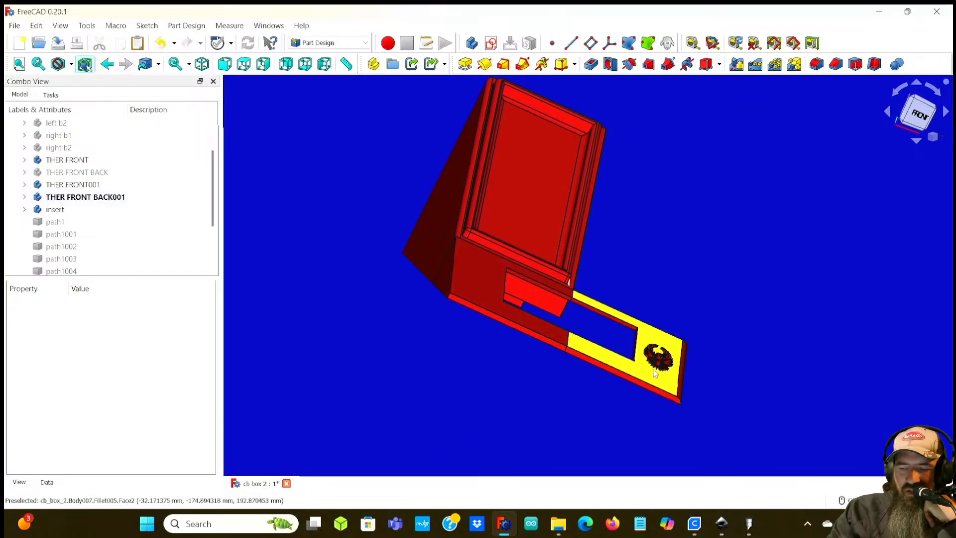
pyautogui.scroll(4, 685, 311)
pyautogui.scroll(3, 647, 339)
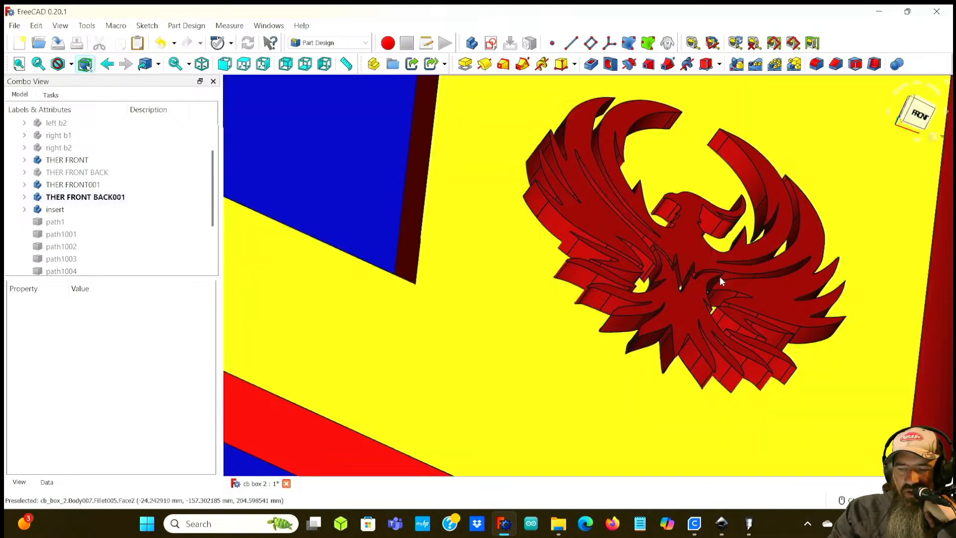
pyautogui.scroll(-5, 680, 285)
pyautogui.moveTo(541, 369); pyautogui.dragTo(529, 304, button='middle')
pyautogui.scroll(-5, 529, 305)
pyautogui.moveTo(621, 195); pyautogui.dragTo(533, 291, button='middle')
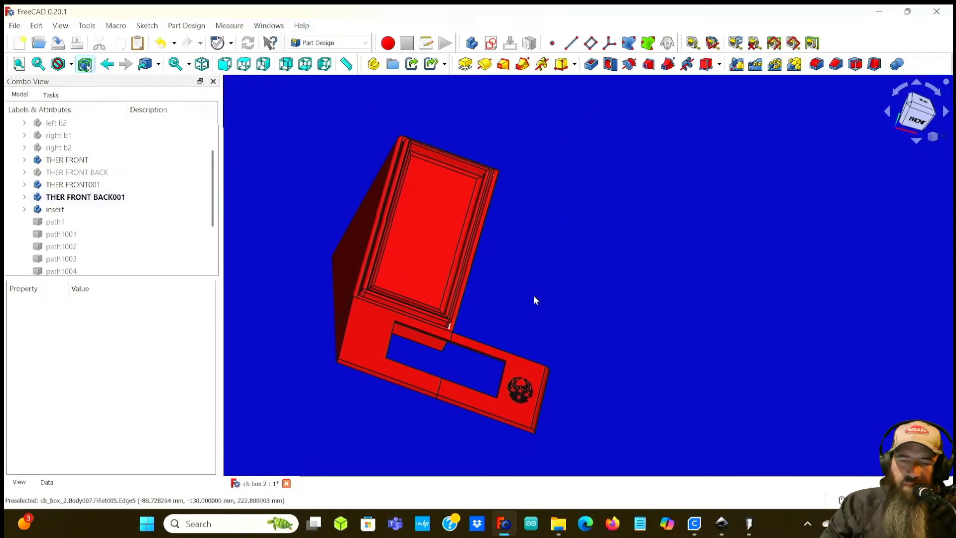
pyautogui.scroll(-3, 534, 274)
pyautogui.scroll(3, 535, 273)
pyautogui.moveTo(535, 273); pyautogui.dragTo(573, 303, button='middle')
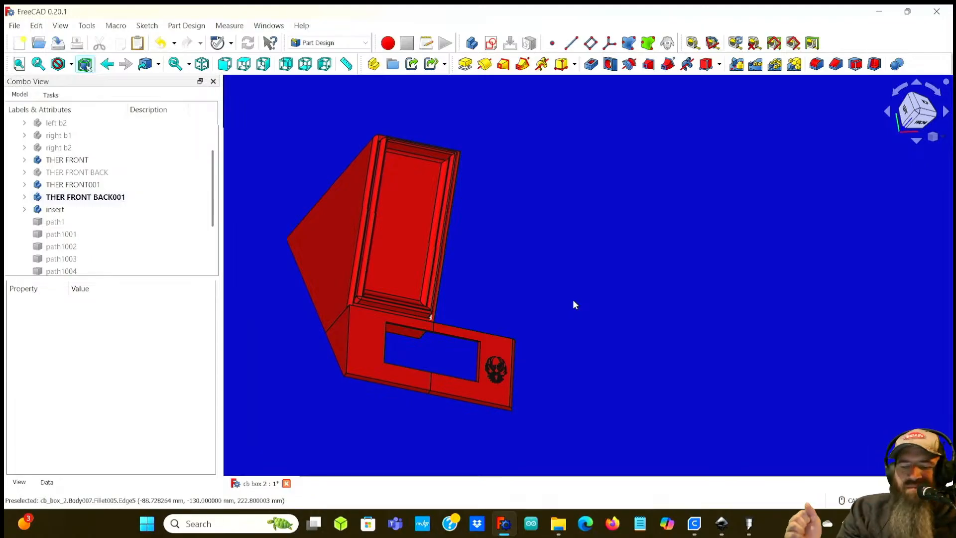
# Step: Zoom in and out on the engraved panel end to inspect the phoenix outline and panel edges
pyautogui.scroll(5, 488, 367)
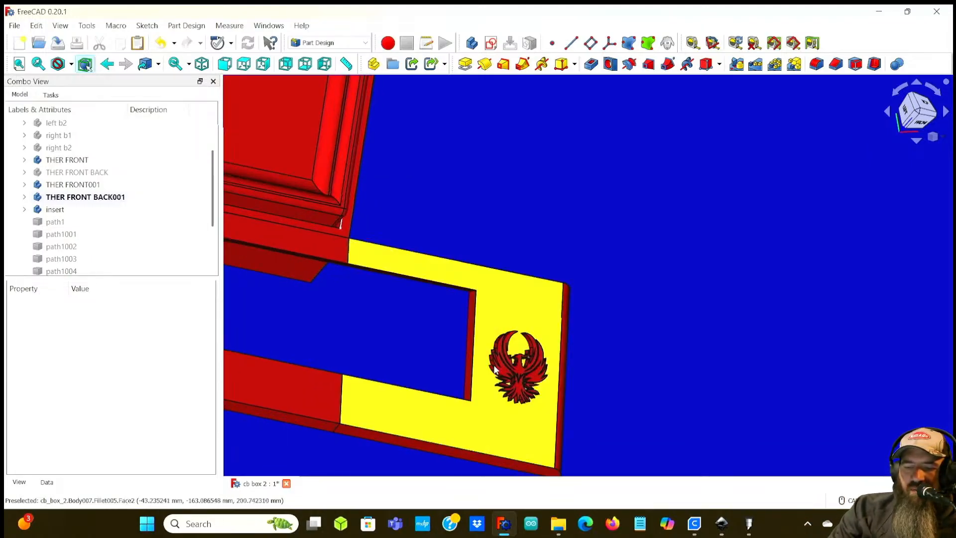
pyautogui.scroll(3, 518, 365)
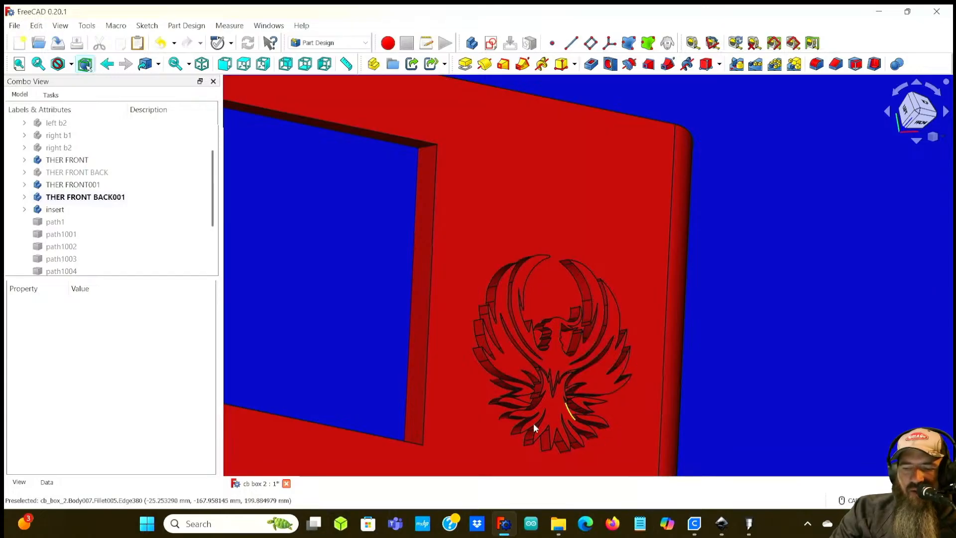
pyautogui.moveTo(770, 337); pyautogui.dragTo(358, 265, button='middle')
pyautogui.scroll(-5, 697, 338)
pyautogui.scroll(3, 563, 333)
pyautogui.moveTo(502, 334); pyautogui.dragTo(650, 355, button='middle')
pyautogui.moveTo(571, 306); pyautogui.dragTo(711, 333, button='middle')
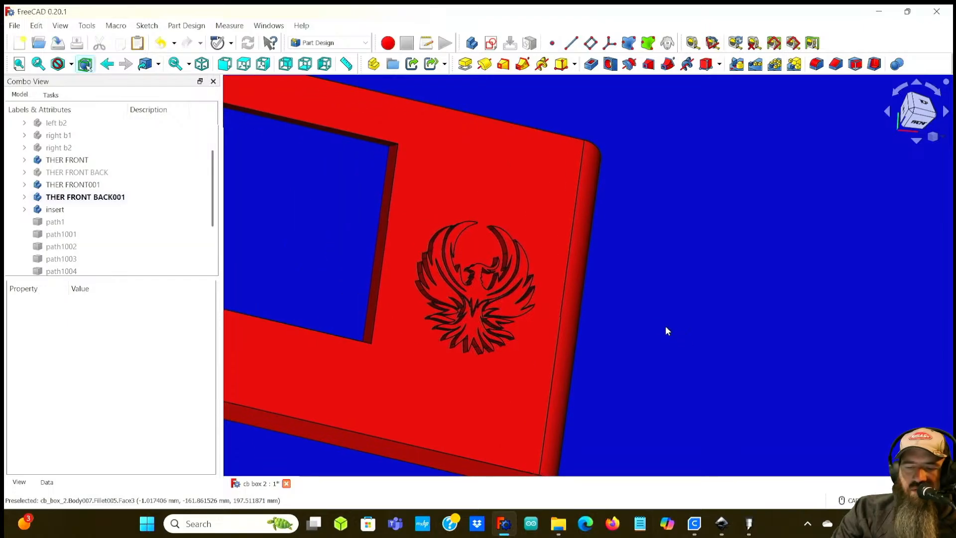
pyautogui.scroll(-4, 653, 323)
pyautogui.scroll(-3, 636, 329)
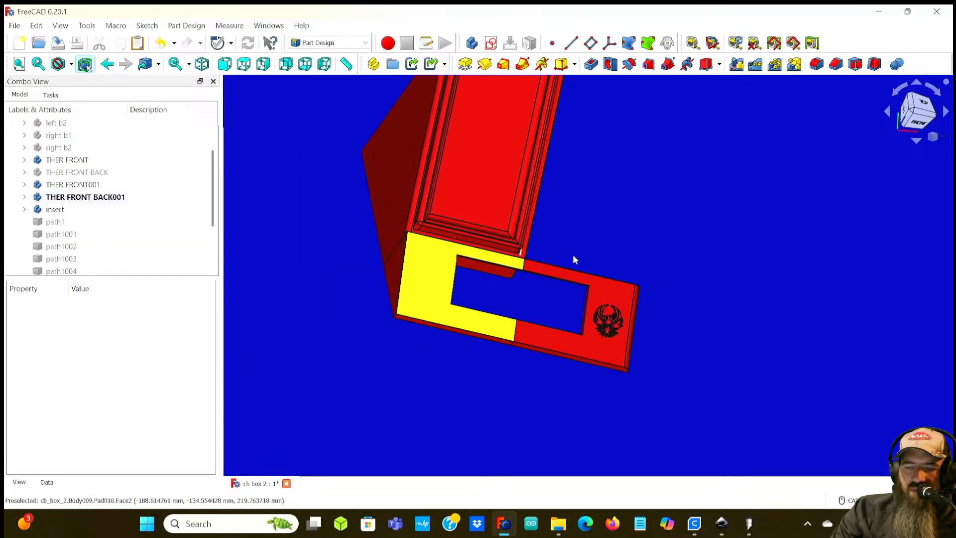
pyautogui.scroll(-2, 712, 332)
pyautogui.moveTo(670, 333); pyautogui.dragTo(550, 338, button='middle')
pyautogui.scroll(1, 550, 338)
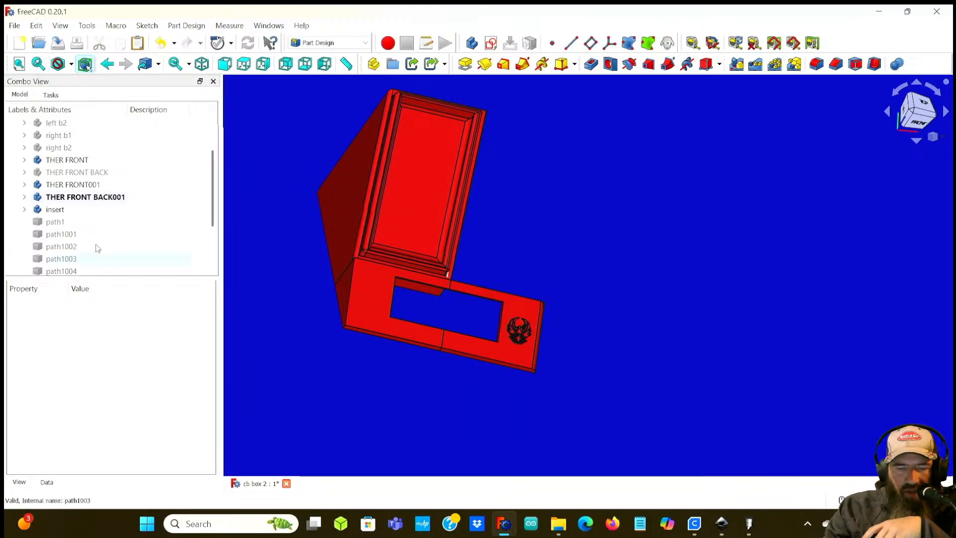
# Step: Show the hidden bodies cb, front b1, front b2, left b1, left b2, right b1, right b2 and THER FRONT BACK
pyautogui.scroll(-2, 83, 195)
pyautogui.scroll(4, 84, 196)
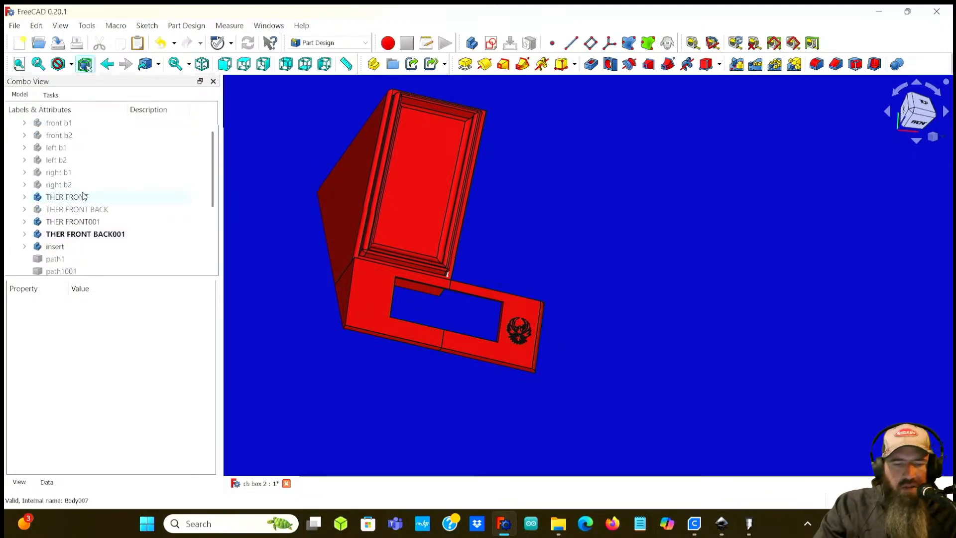
pyautogui.click(66, 148)
pyautogui.press('space')
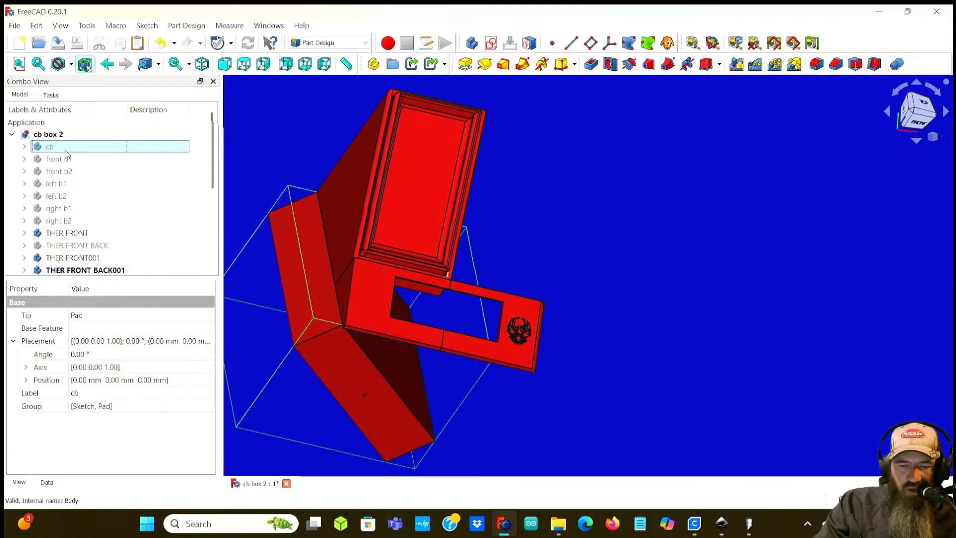
pyautogui.click(67, 159)
pyautogui.press('space')
pyautogui.click(68, 174)
pyautogui.press('space')
pyautogui.click(64, 185)
pyautogui.press('space')
pyautogui.click(64, 197)
pyautogui.press('space')
pyautogui.click(60, 208)
pyautogui.press('space')
pyautogui.click(60, 220)
pyautogui.press('space')
pyautogui.click(64, 245)
pyautogui.press('space')
pyautogui.scroll(-3, 66, 258)
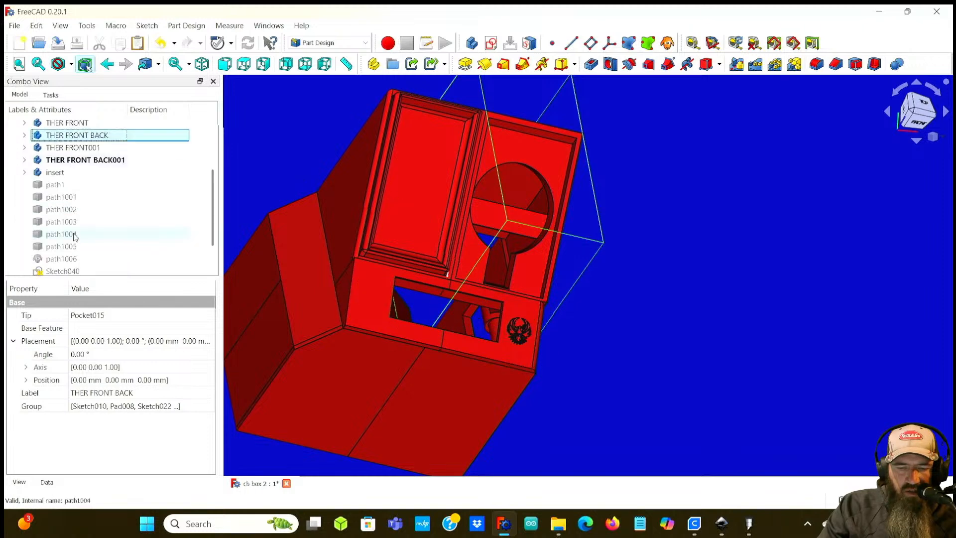
pyautogui.scroll(1, 73, 232)
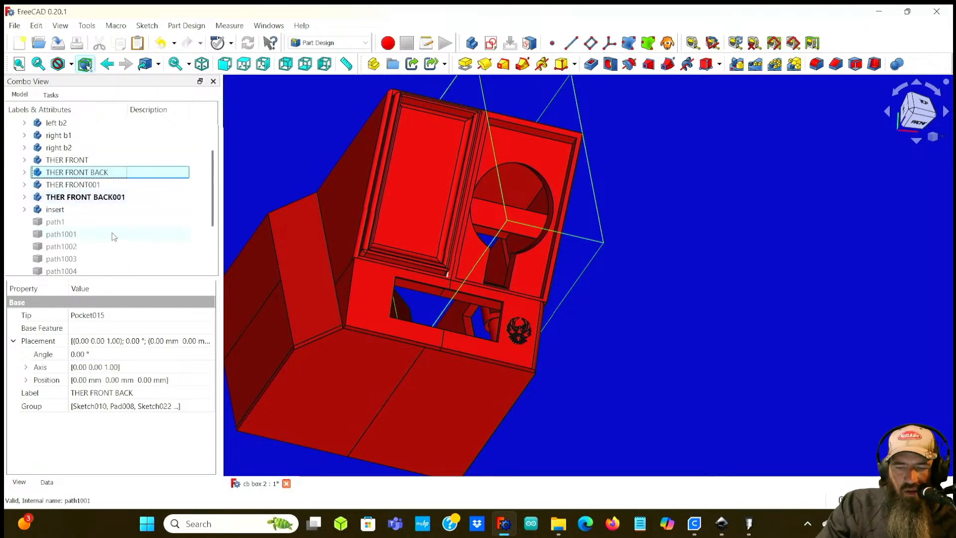
# Step: Try to fillet the front panel's outer vertical edge
pyautogui.moveTo(625, 320); pyautogui.dragTo(573, 293, button='middle')
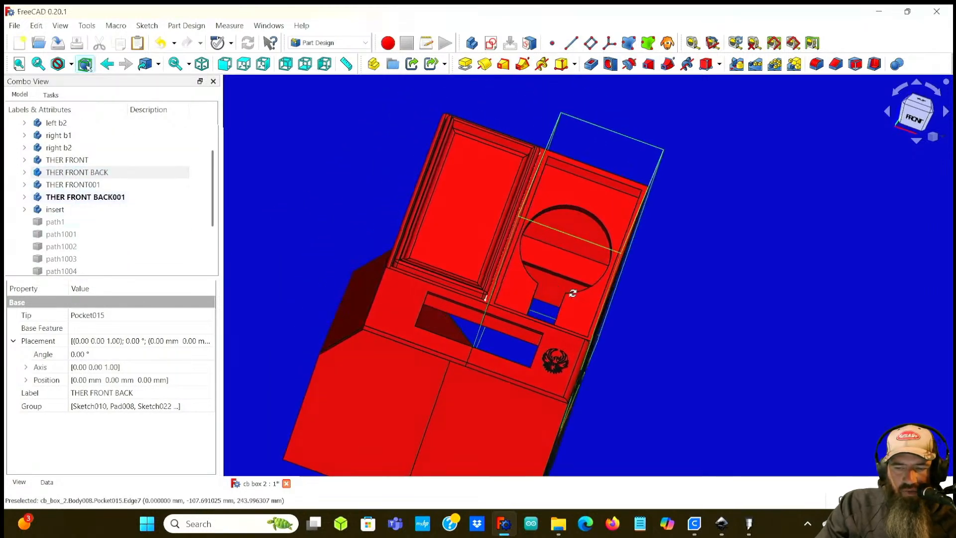
pyautogui.click(750, 351)
pyautogui.moveTo(750, 353); pyautogui.dragTo(699, 399, button='middle')
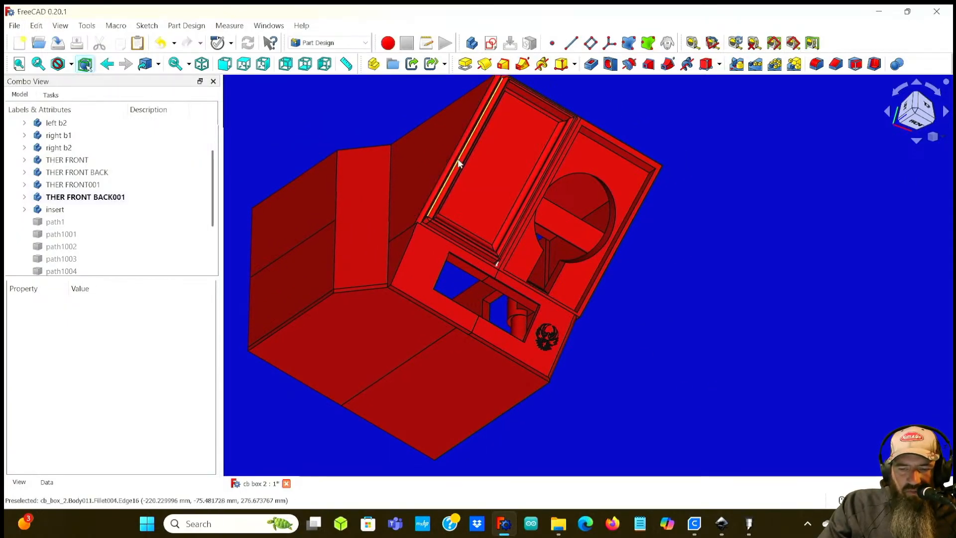
pyautogui.click(407, 247)
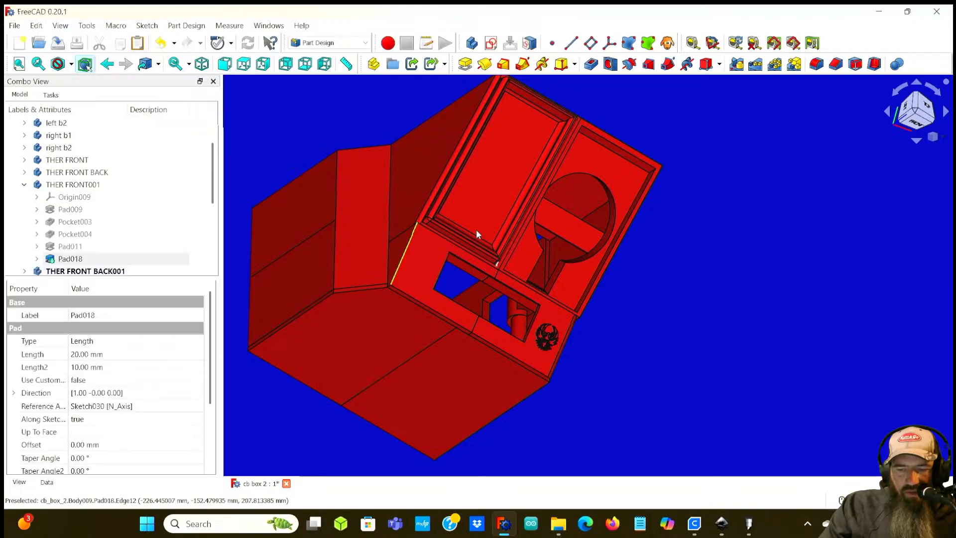
pyautogui.click(816, 68)
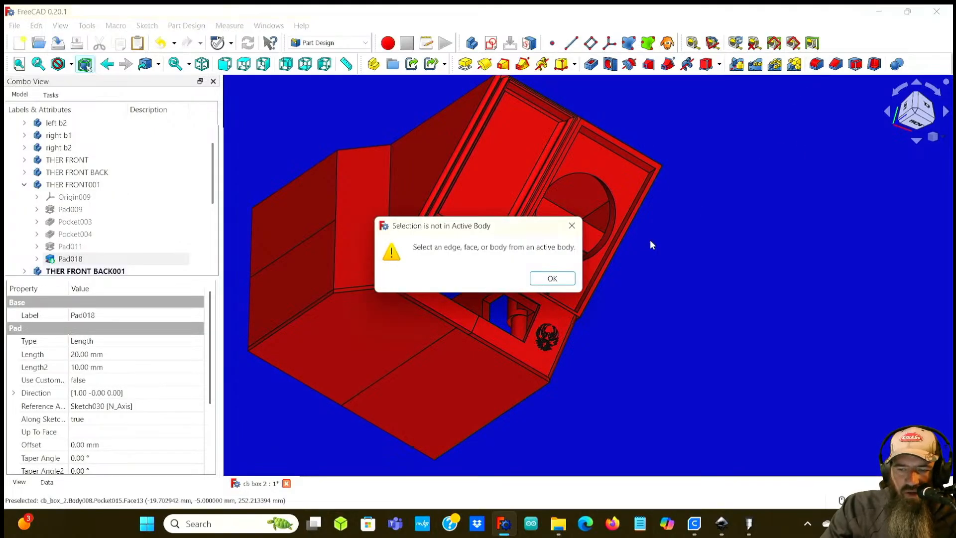
pyautogui.click(551, 277)
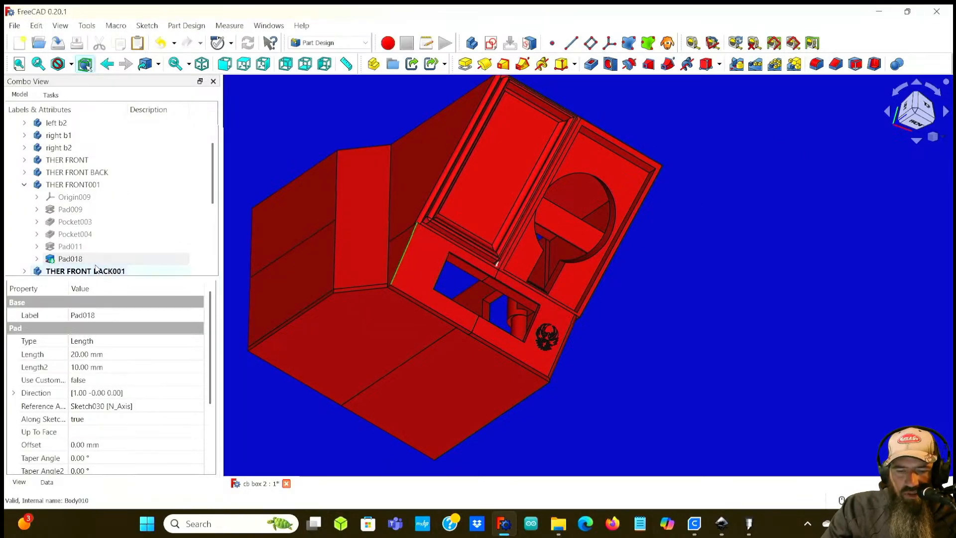
# Step: Make THER FRONT001 the active body
pyautogui.scroll(-2, 95, 267)
pyautogui.scroll(3, 96, 267)
pyautogui.scroll(-1, 95, 265)
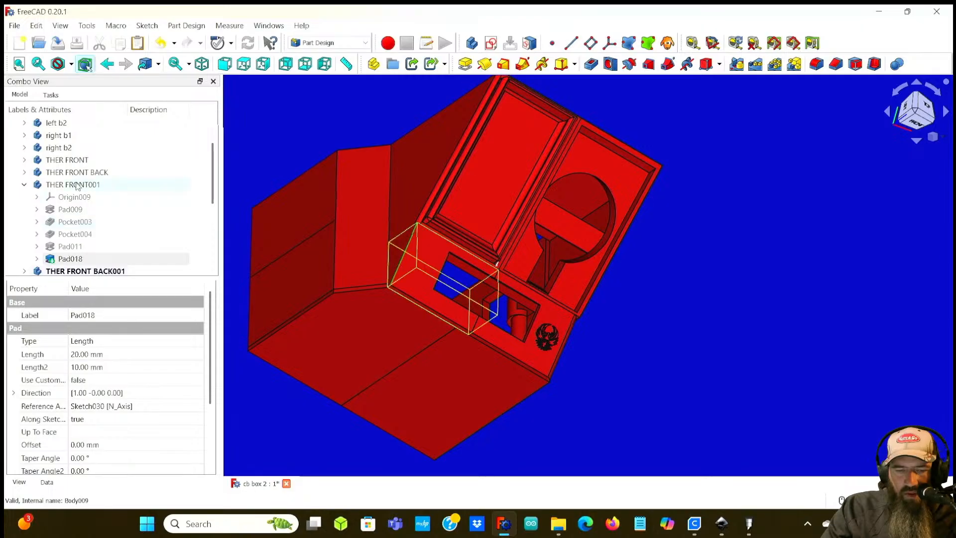
pyautogui.click(77, 185)
pyautogui.doubleClick(76, 185)
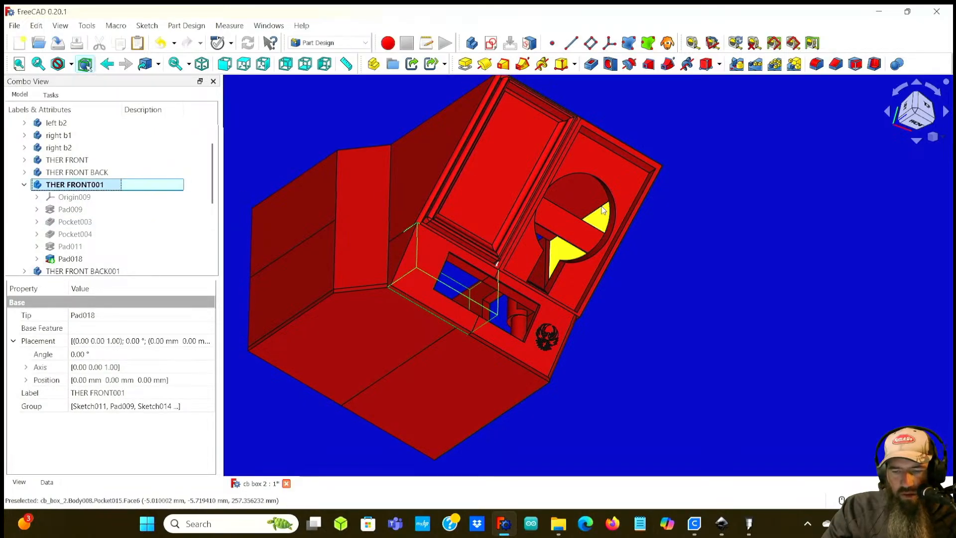
# Step: Fillet the front panel's outer vertical edge with a 4 mm radius
pyautogui.click(405, 252)
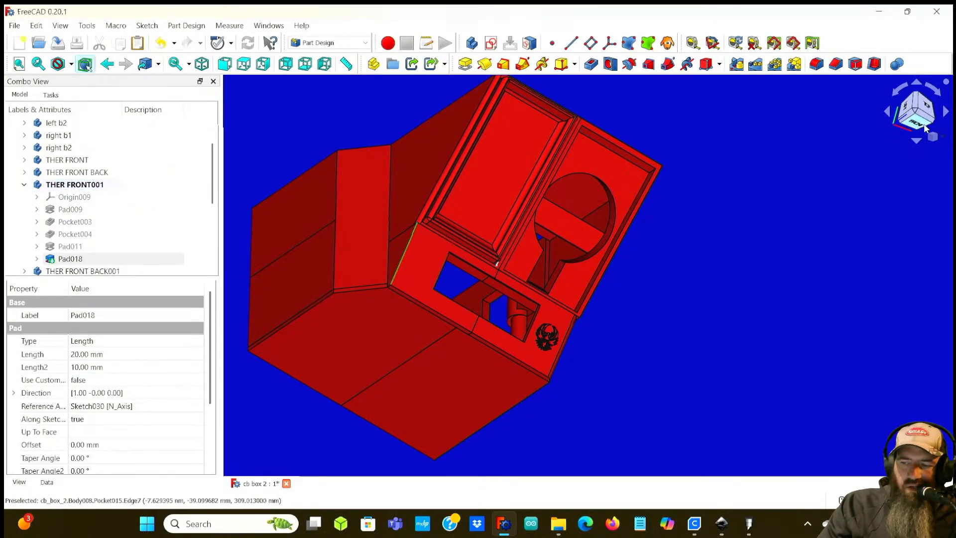
pyautogui.click(816, 64)
pyautogui.write('5')
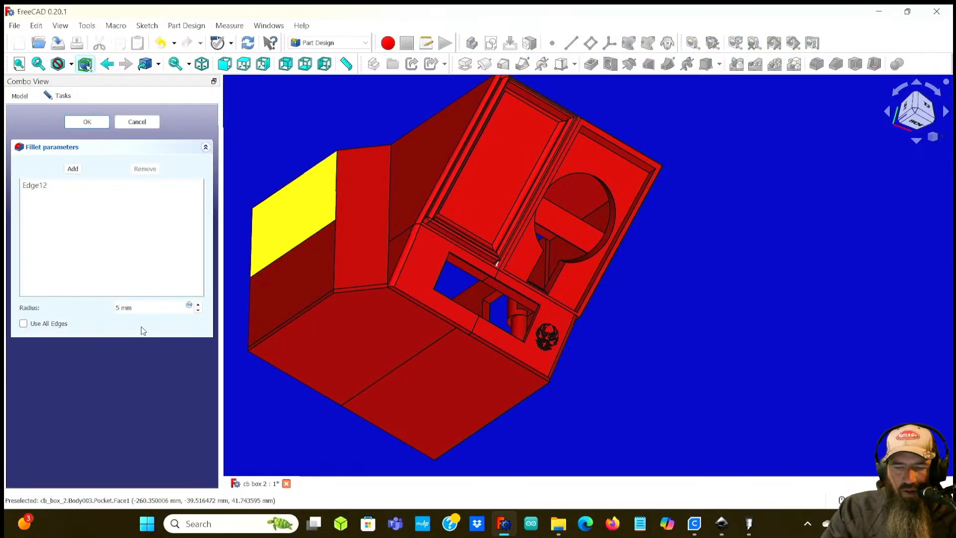
pyautogui.scroll(5, 434, 241)
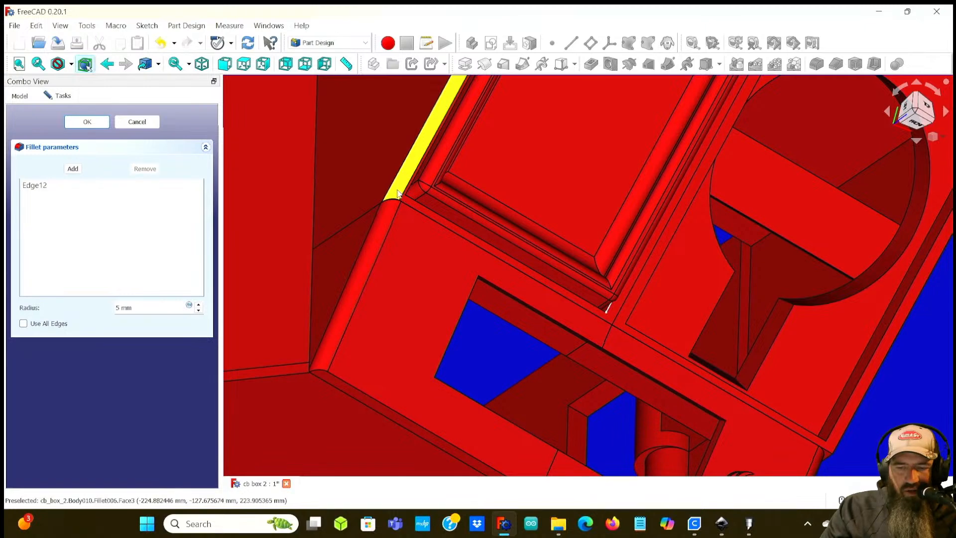
pyautogui.scroll(-2, 396, 194)
pyautogui.scroll(-1, 388, 259)
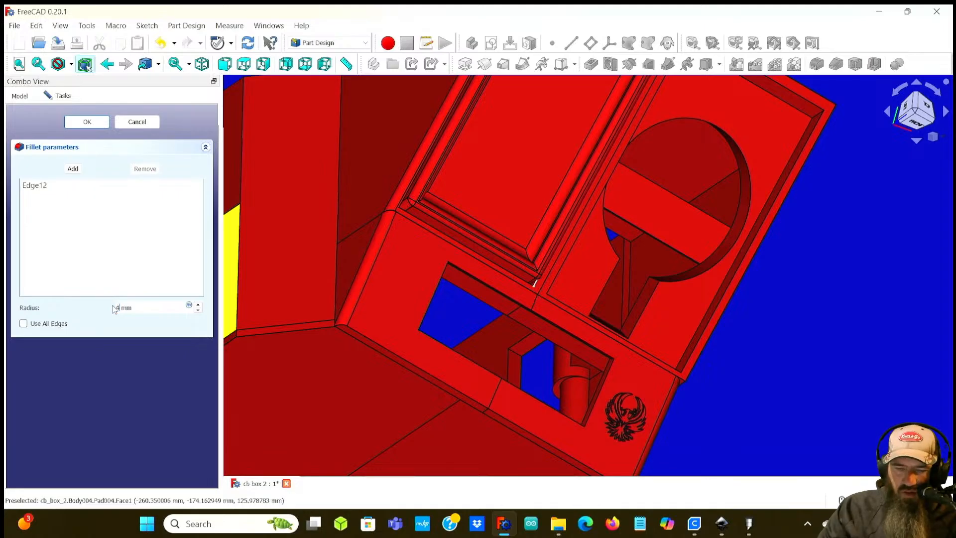
pyautogui.scroll(10, 392, 222)
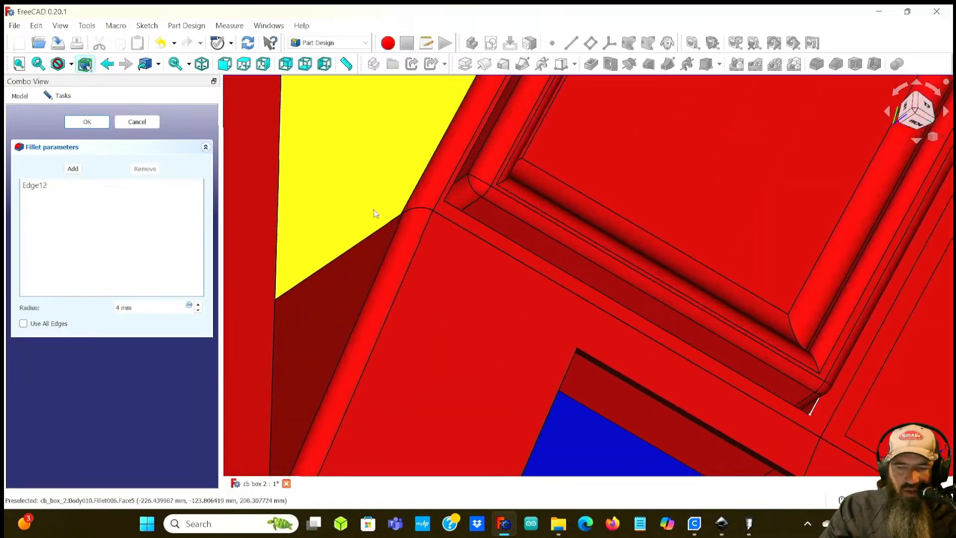
pyautogui.moveTo(363, 212); pyautogui.dragTo(525, 310, button='middle')
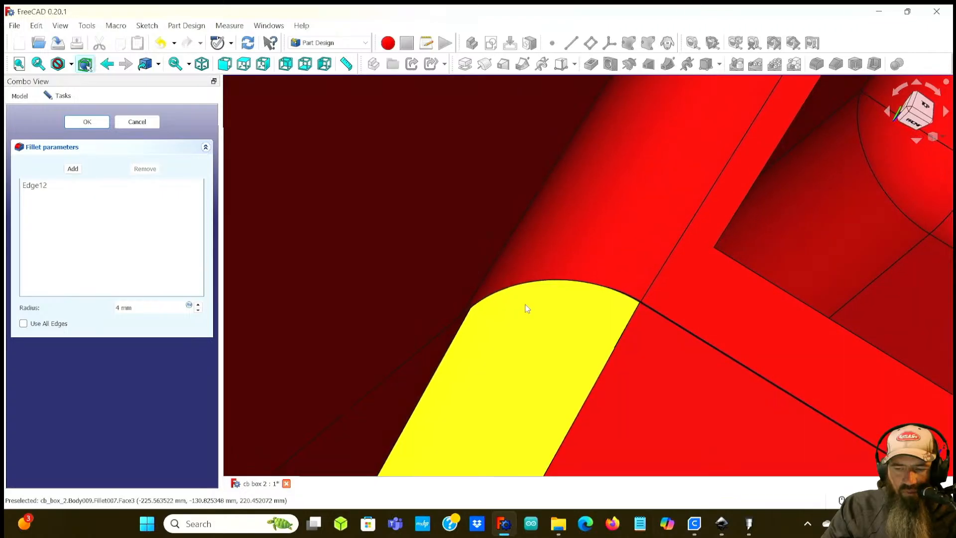
pyautogui.scroll(-6, 520, 307)
pyautogui.moveTo(533, 341); pyautogui.dragTo(413, 323, button='middle')
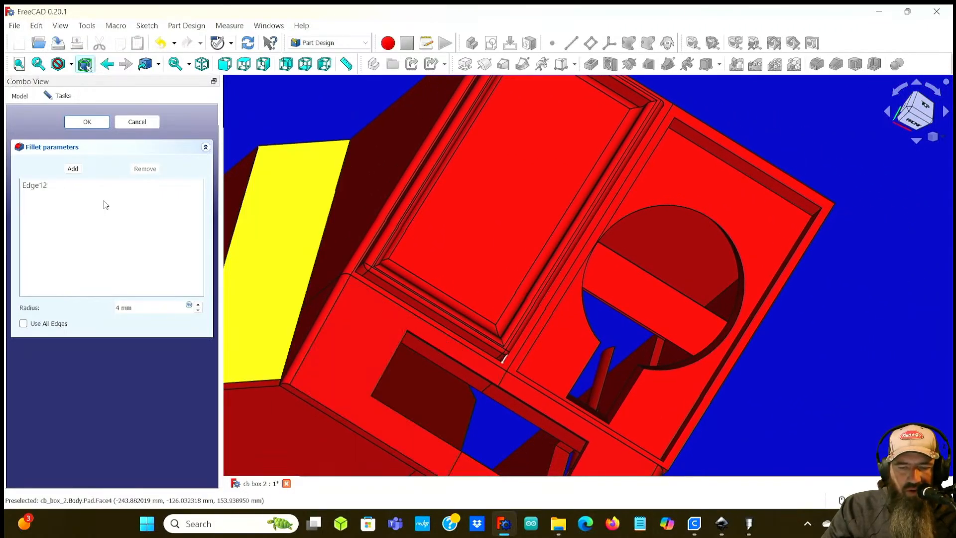
pyautogui.click(87, 122)
# Step: Fillet the panel's lower front edge with a 4 mm radius
pyautogui.scroll(-4, 816, 367)
pyautogui.moveTo(787, 372)
pyautogui.mouseDown(button='middle')
pyautogui.moveTo(733, 335)
pyautogui.moveTo(785, 358)
pyautogui.mouseUp(button='middle')
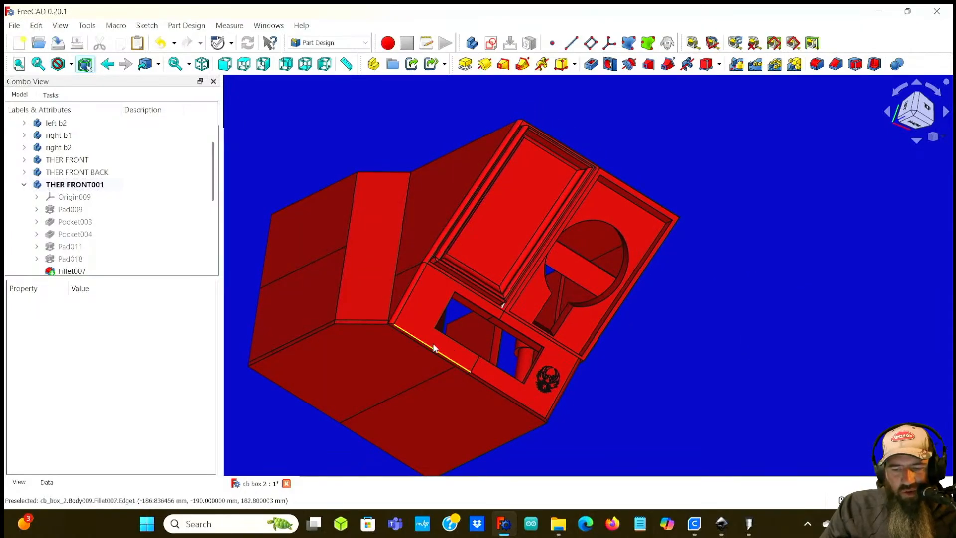
pyautogui.click(453, 360)
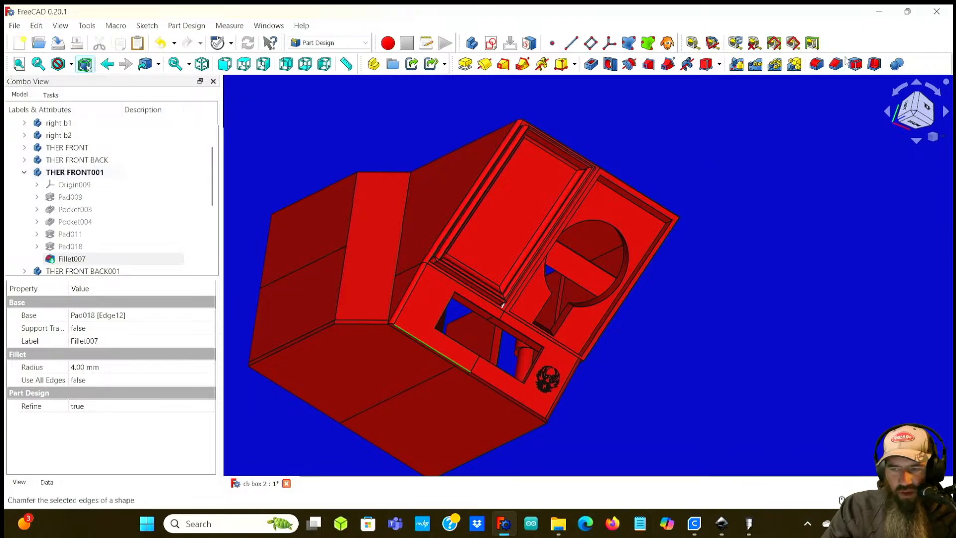
pyautogui.click(816, 67)
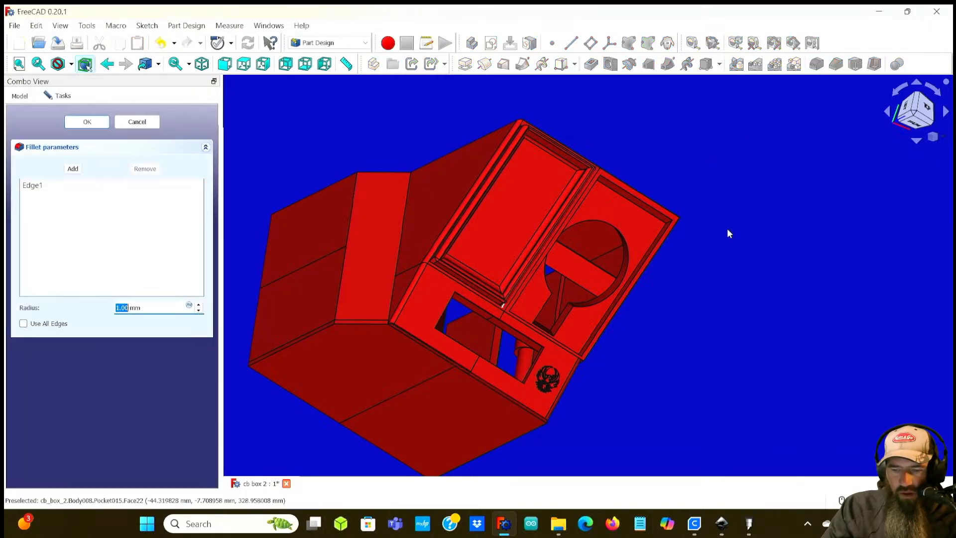
pyautogui.click(199, 303)
pyautogui.click(199, 303)
pyautogui.click(92, 125)
# Step: Switch to the front view and zoom in to examine the fillets along the panel's lower edges
pyautogui.scroll(6, 398, 349)
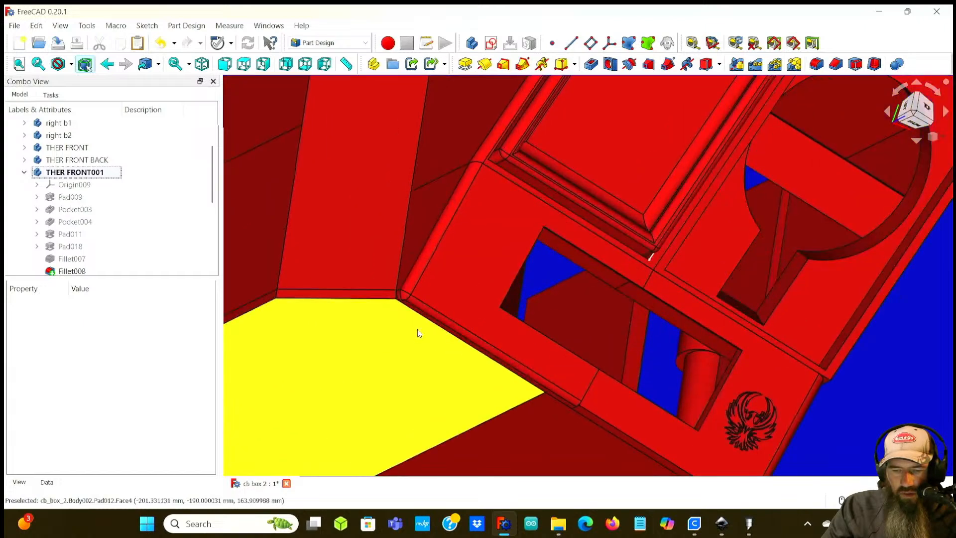
pyautogui.moveTo(507, 363); pyautogui.dragTo(410, 320, button='middle')
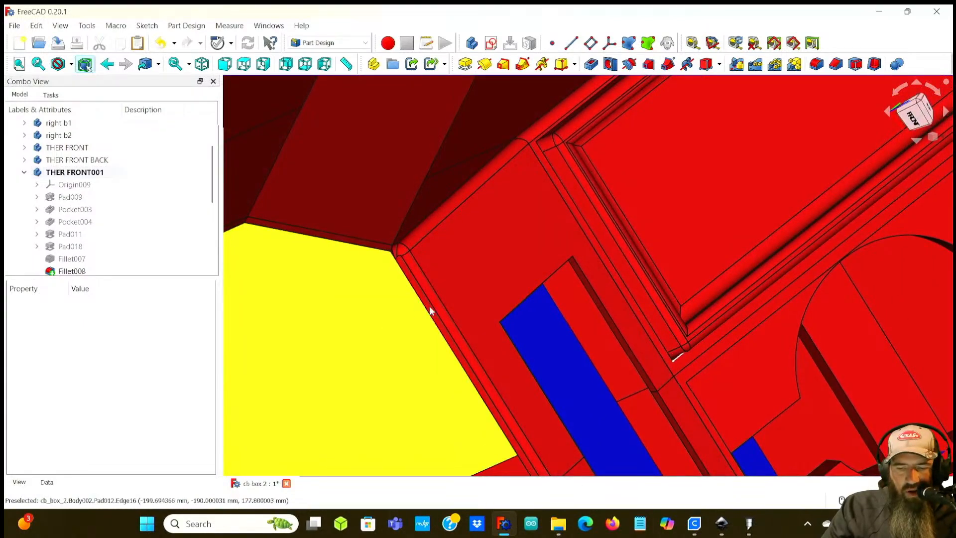
pyautogui.scroll(-6, 432, 311)
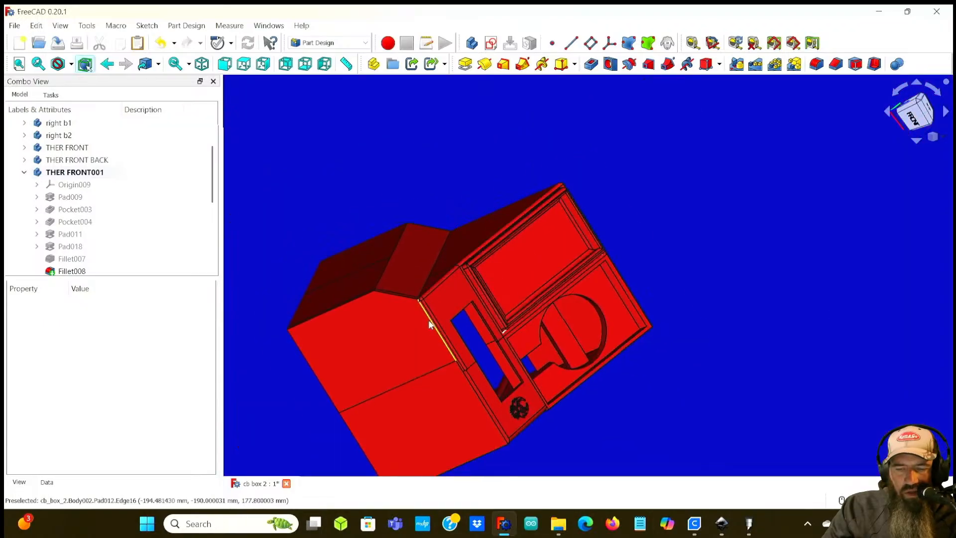
pyautogui.click(913, 117)
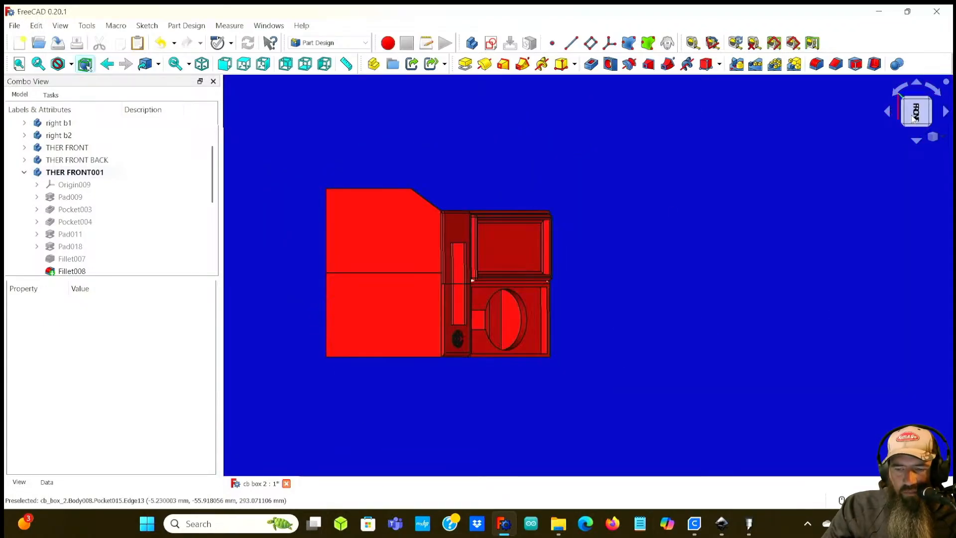
pyautogui.click(899, 91)
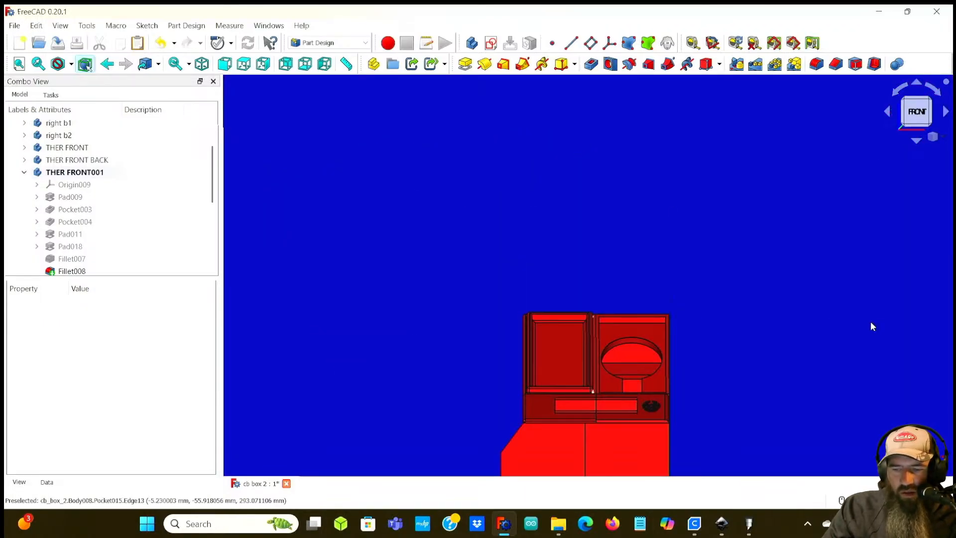
pyautogui.moveTo(756, 367); pyautogui.dragTo(607, 299, button='middle')
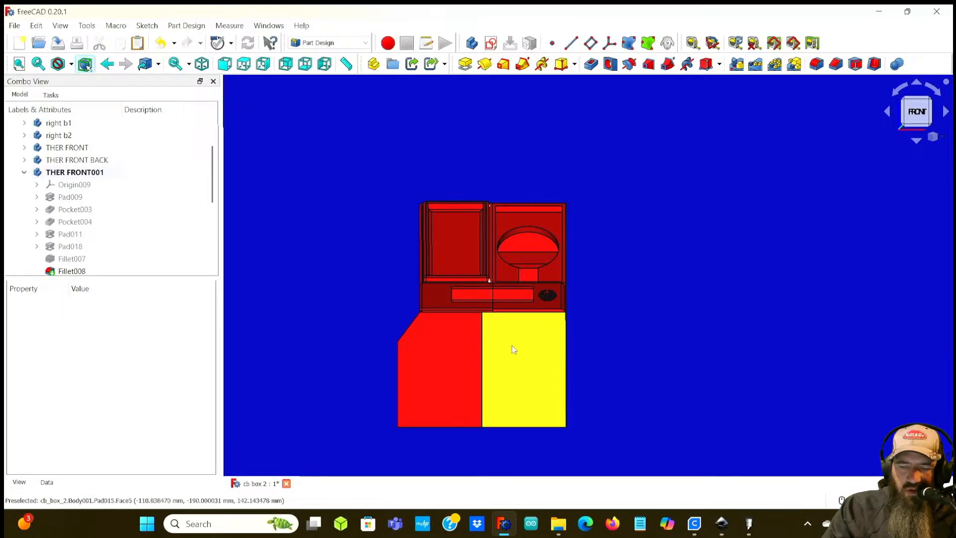
pyautogui.scroll(2, 494, 326)
pyautogui.scroll(3, 495, 326)
pyautogui.scroll(3, 237, 358)
pyautogui.scroll(-5, 493, 254)
pyautogui.moveTo(494, 255); pyautogui.dragTo(432, 269, button='middle')
pyautogui.scroll(-2, 459, 302)
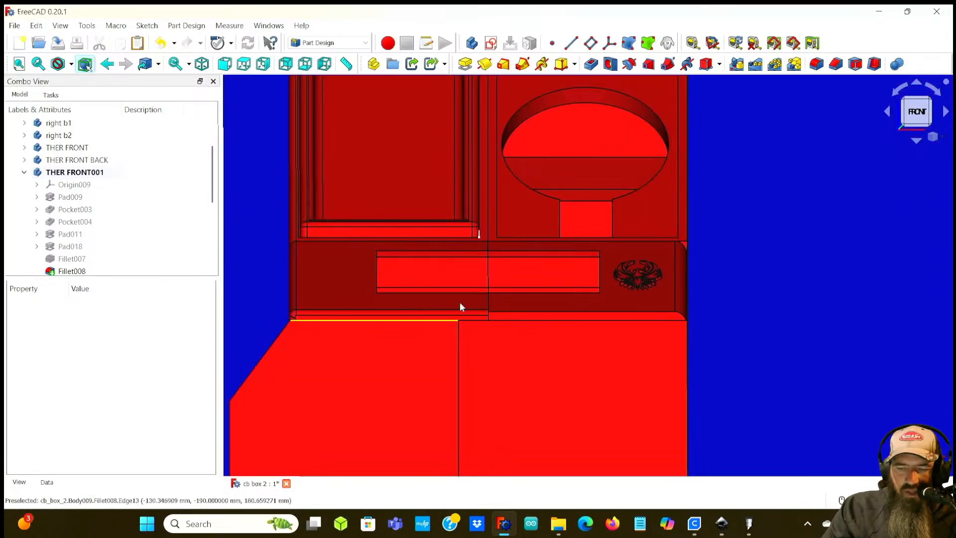
# Step: Make THER FRONT the active body
pyautogui.click(547, 306)
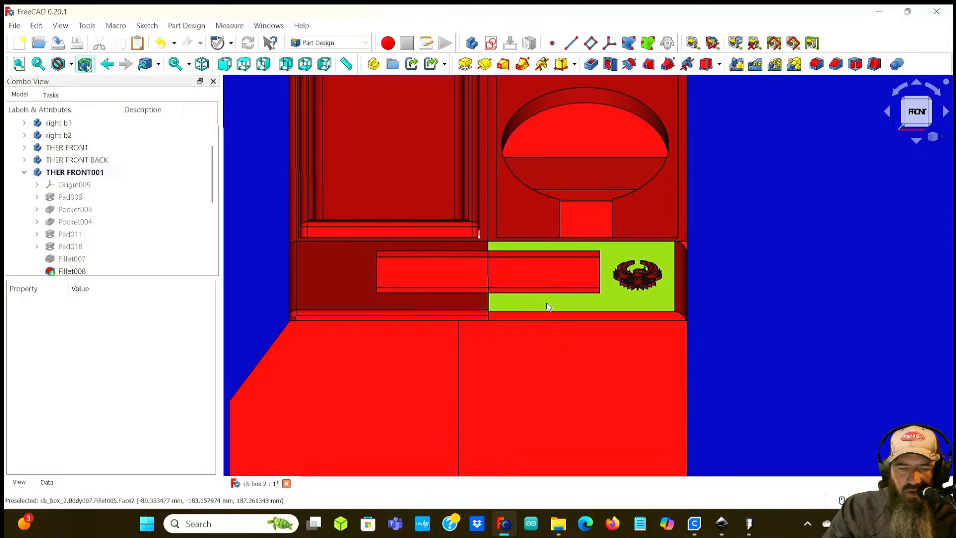
pyautogui.click(25, 147)
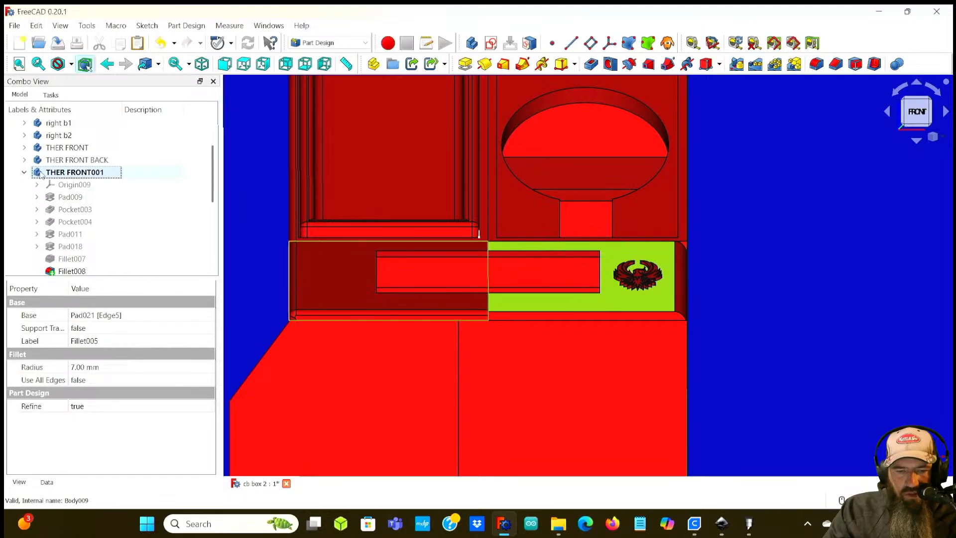
pyautogui.click(69, 148)
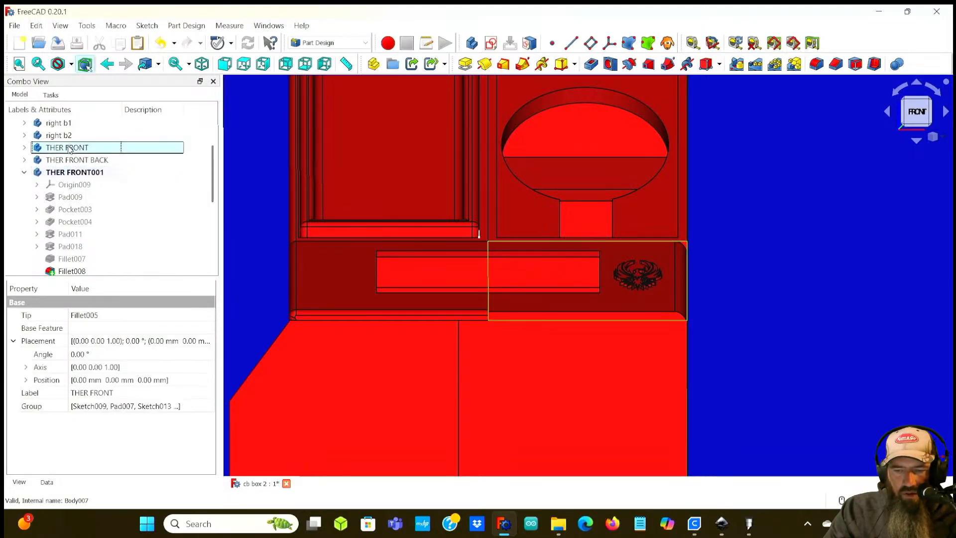
pyautogui.doubleClick(68, 148)
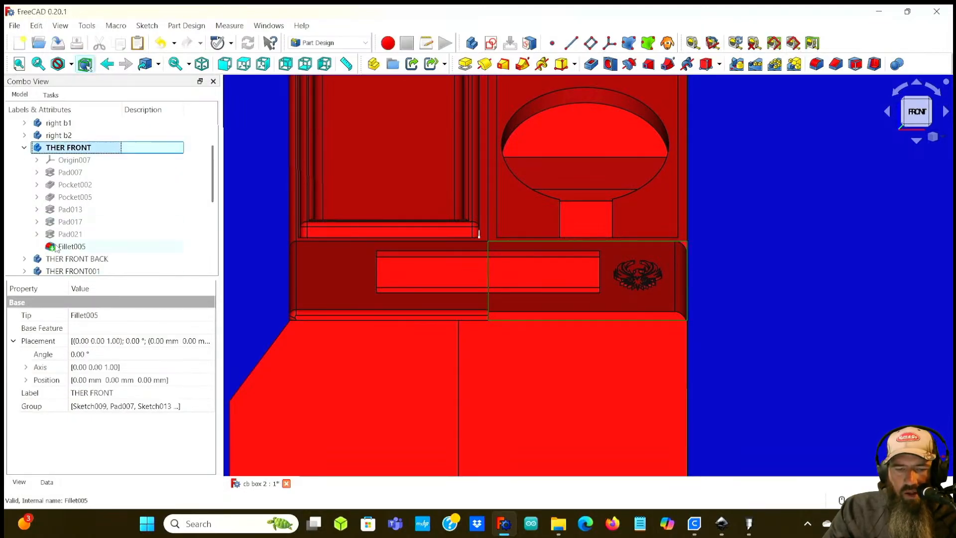
# Step: Fillet the lower edge of the engraved front panel with a 5 mm radius
pyautogui.click(610, 312)
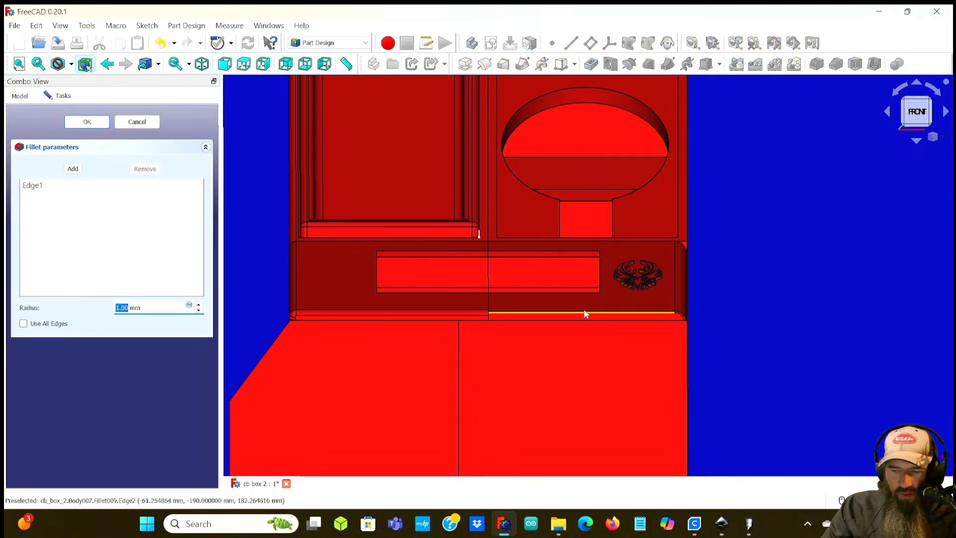
pyautogui.click(199, 305)
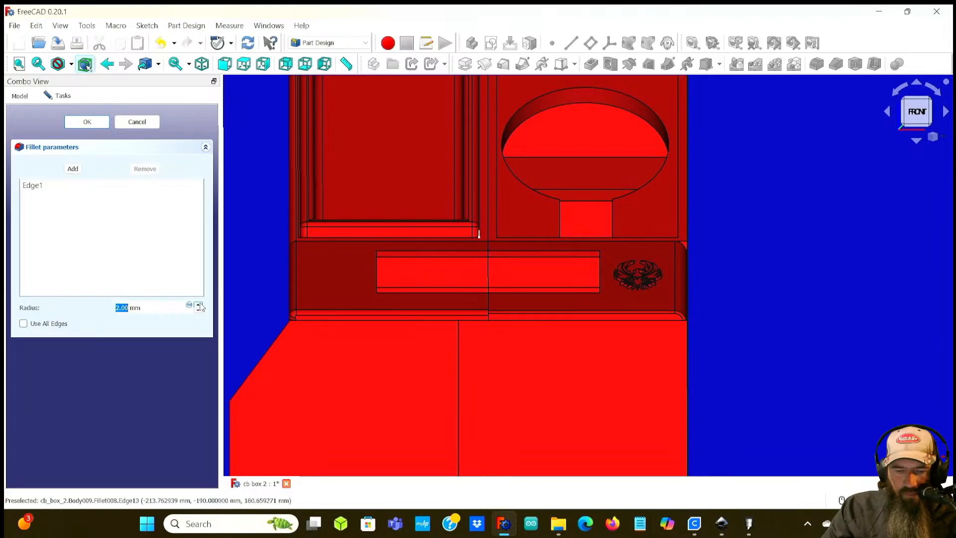
pyautogui.click(199, 304)
pyautogui.click(199, 304)
pyautogui.click(199, 305)
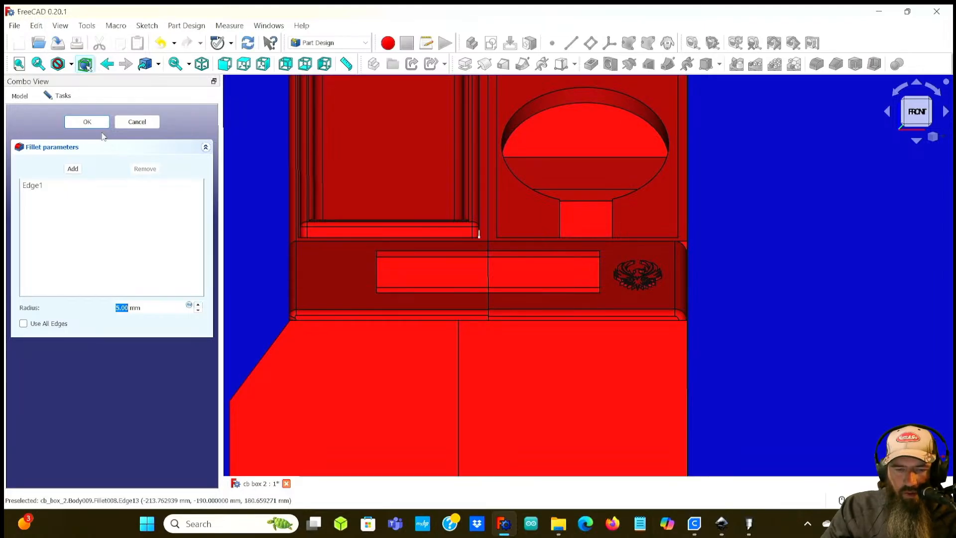
pyautogui.press('Return')
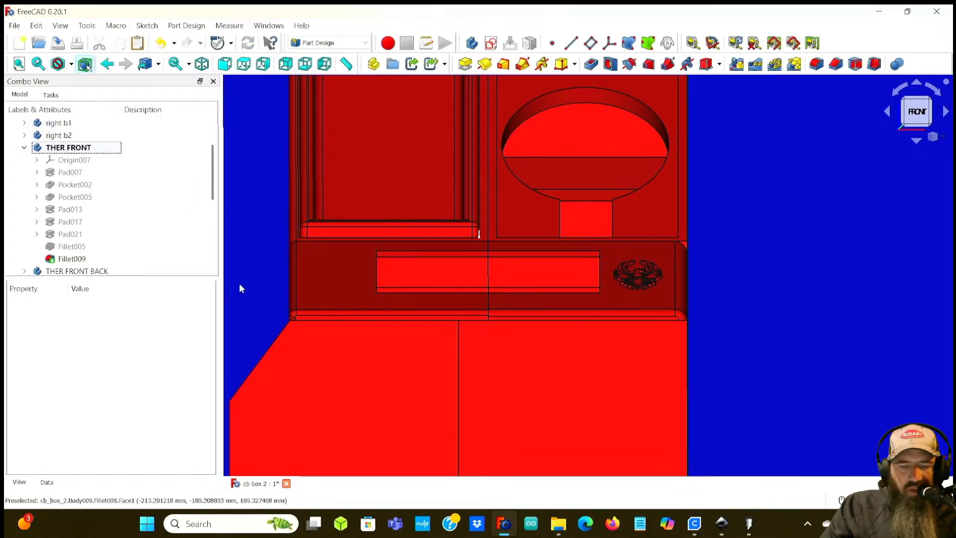
# Step: Edit Fillet005 and set its radius to 4 mm
pyautogui.click(71, 247)
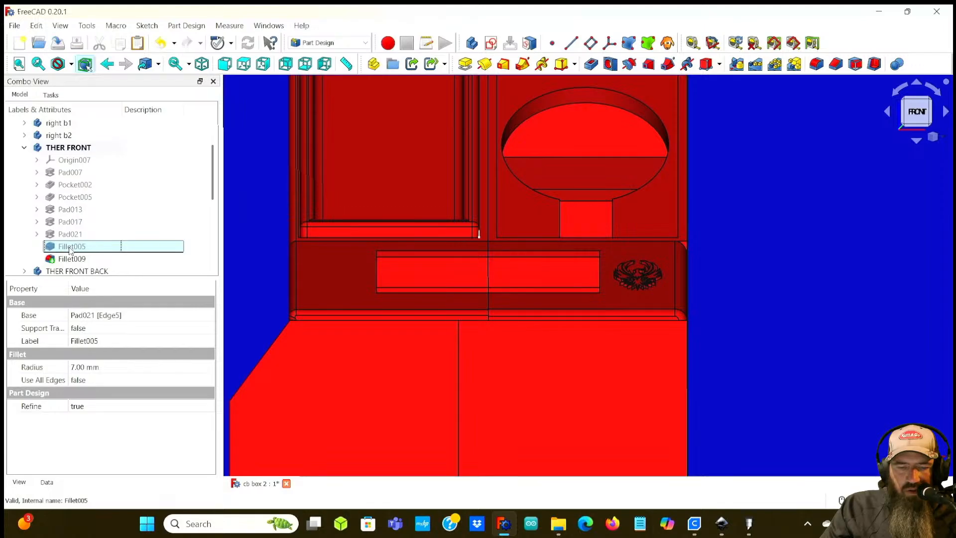
pyautogui.doubleClick(72, 248)
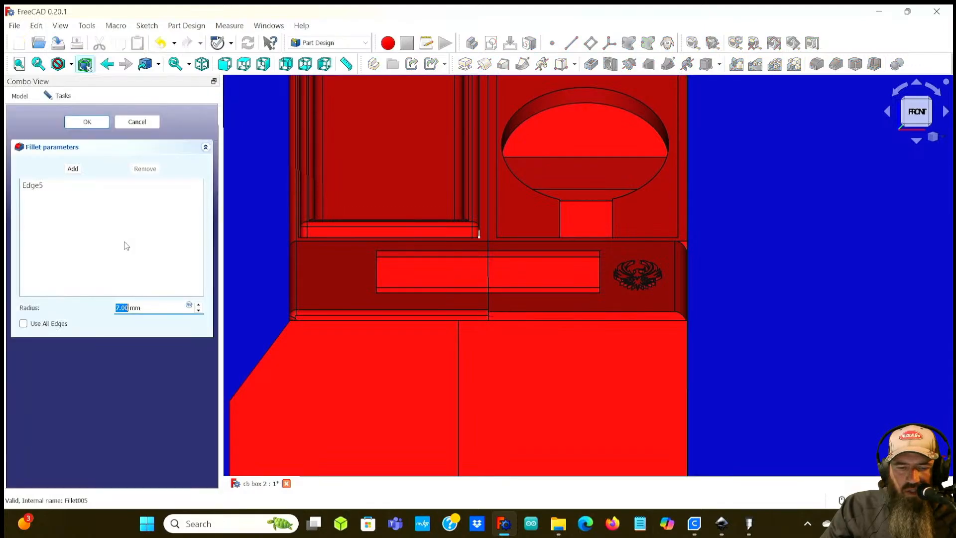
pyautogui.click(198, 310)
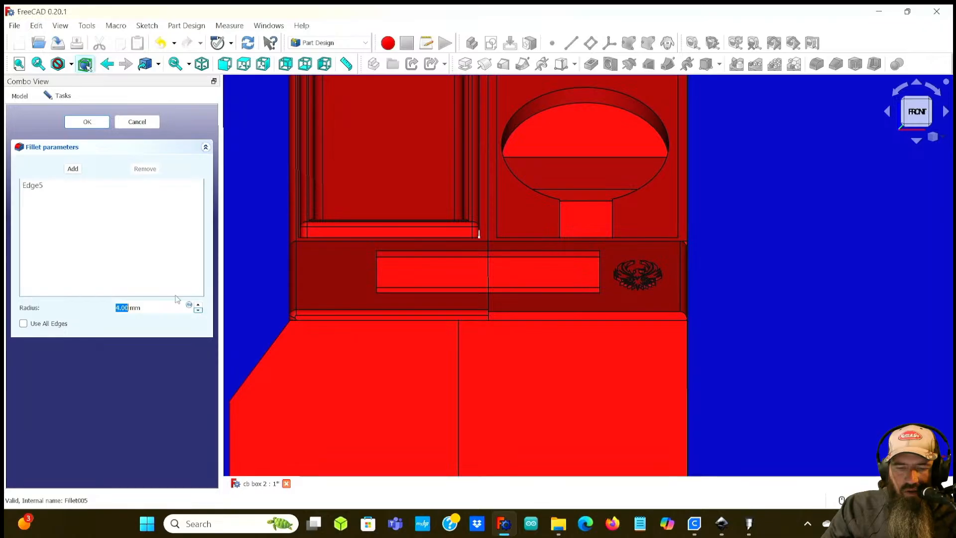
pyautogui.click(87, 122)
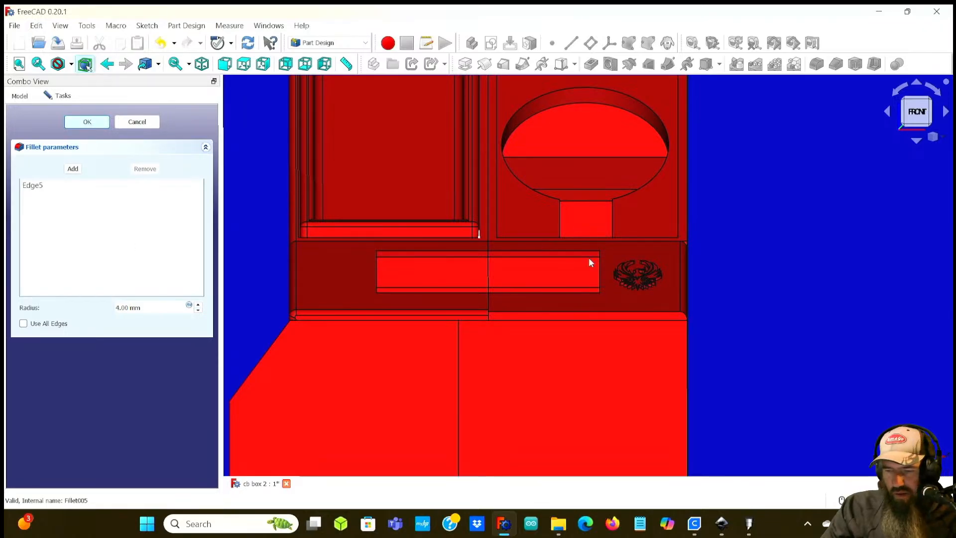
# Step: Zoom in to inspect the filleted lower edge of the front panel beside the phoenix
pyautogui.scroll(1, 734, 304)
pyautogui.moveTo(710, 314); pyautogui.dragTo(697, 335, button='middle')
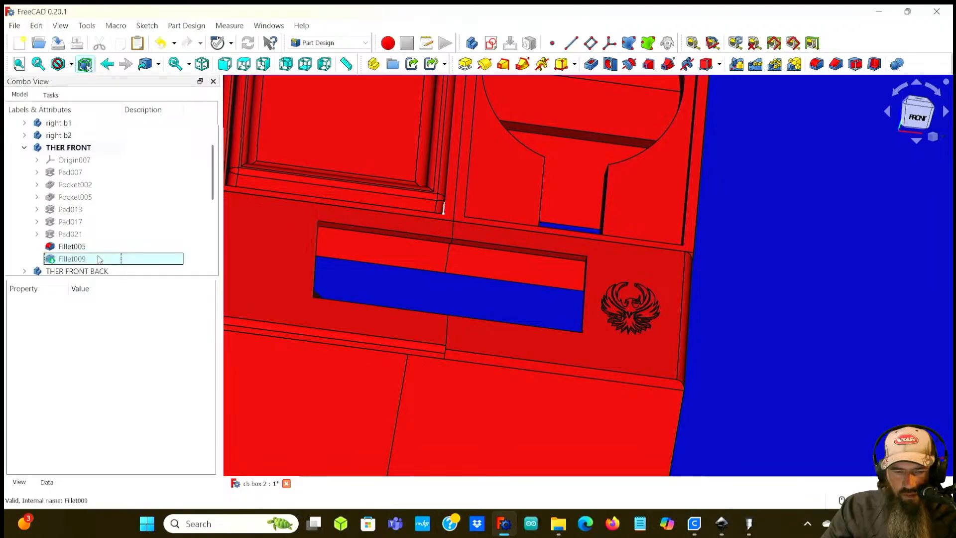
pyautogui.click(75, 259)
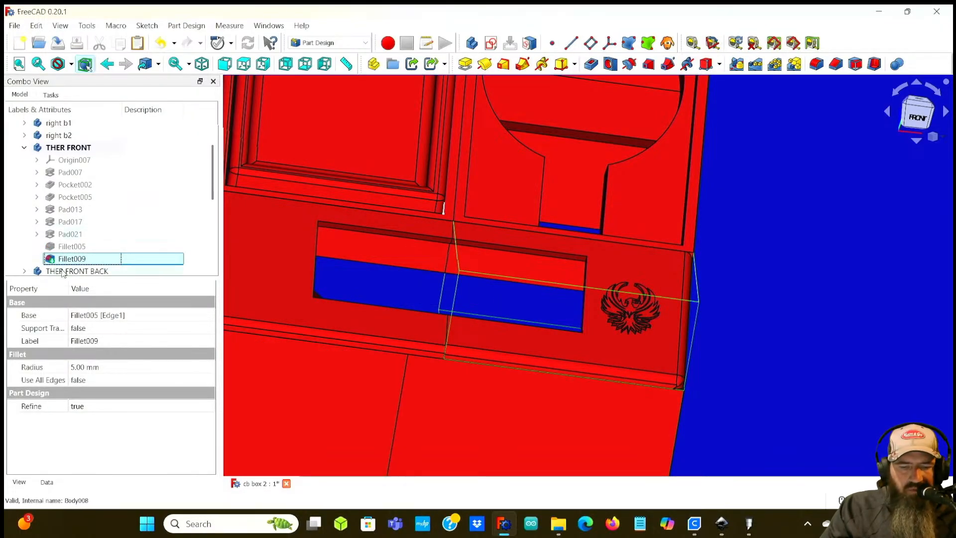
pyautogui.moveTo(715, 373); pyautogui.dragTo(699, 360, button='middle')
pyautogui.scroll(10, 421, 332)
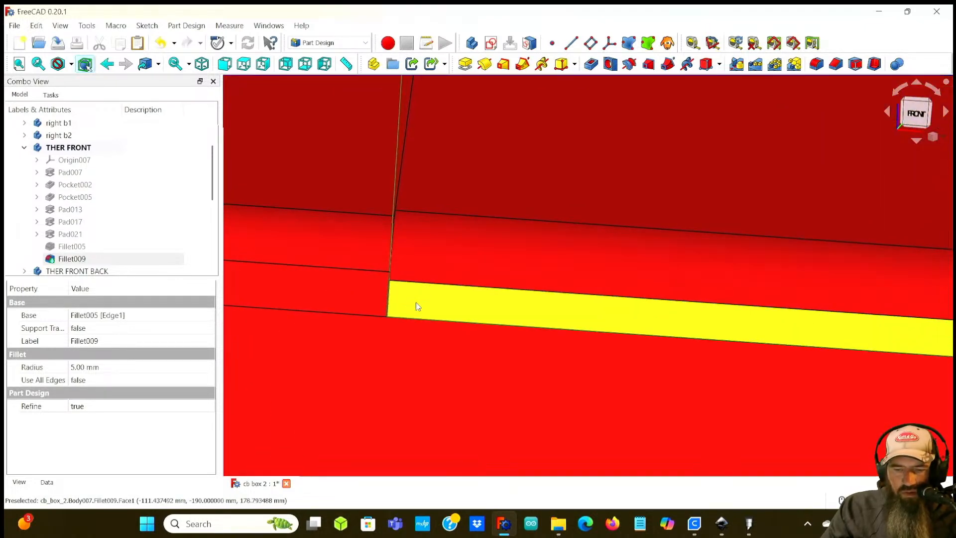
pyautogui.moveTo(351, 284); pyautogui.dragTo(471, 315, button='middle')
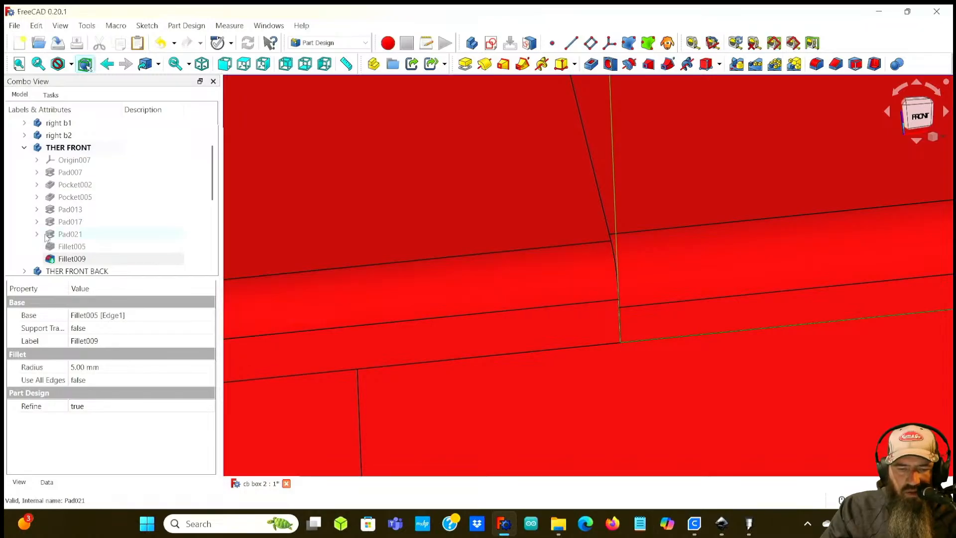
# Step: Open the fillet parameters of Fillet008 in THER FRONT001 to check its edge and radius, then cancel
pyautogui.click(24, 147)
pyautogui.click(65, 172)
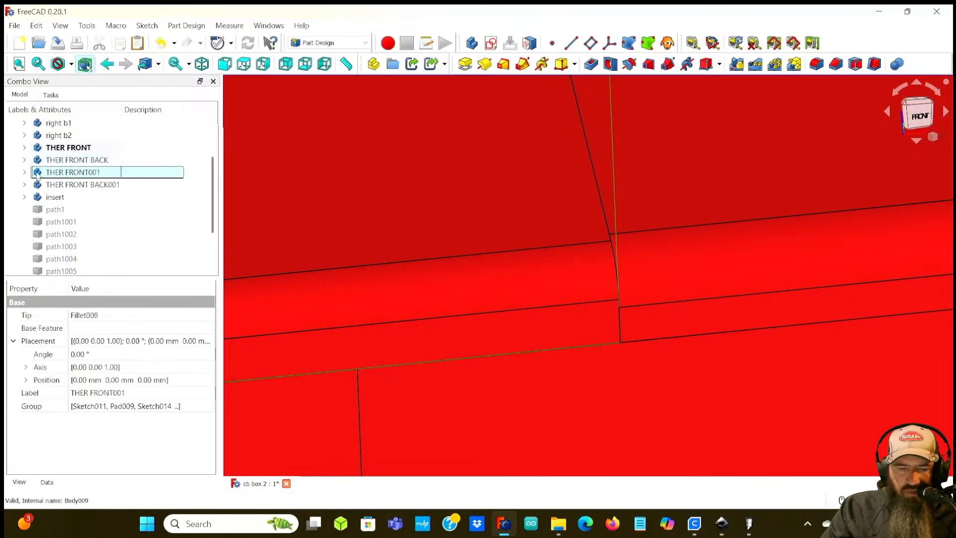
pyautogui.click(24, 172)
pyautogui.scroll(-2, 70, 270)
pyautogui.doubleClick(70, 197)
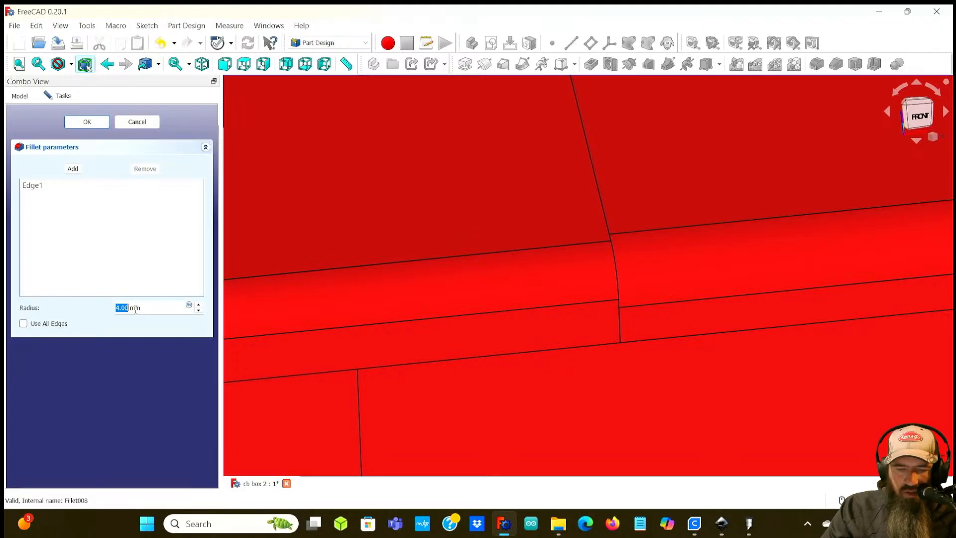
pyautogui.moveTo(527, 258); pyautogui.dragTo(571, 239, button='middle')
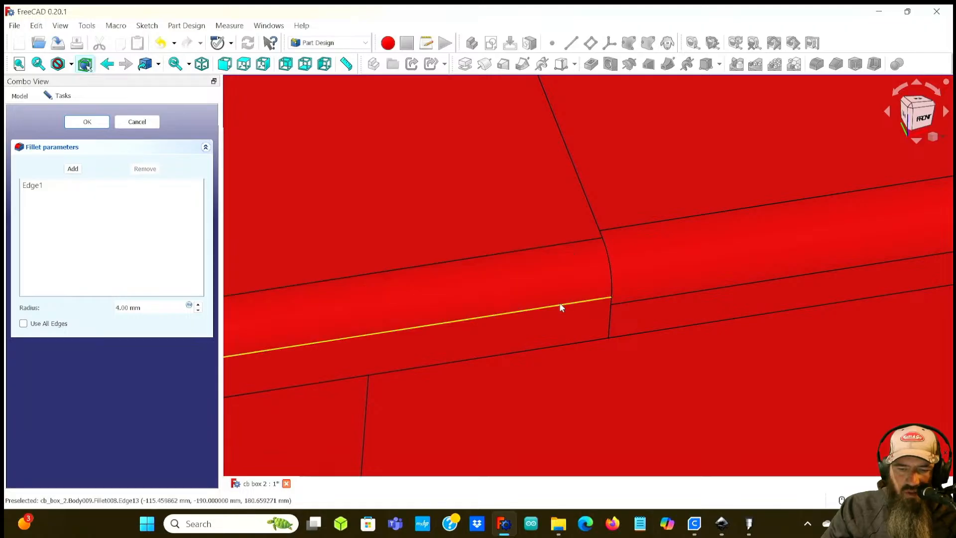
pyautogui.click(137, 122)
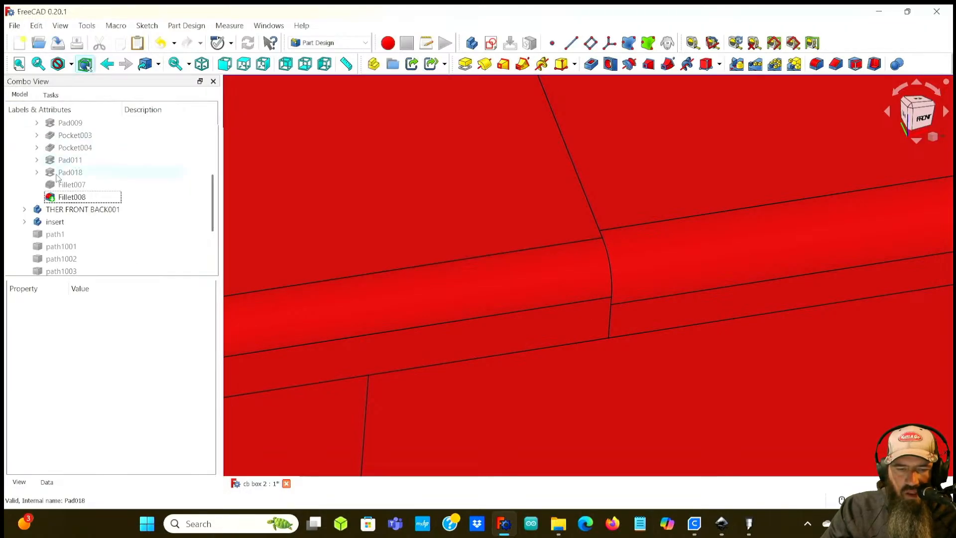
# Step: Edit Fillet009 in THER FRONT and set its radius to 4 mm
pyautogui.scroll(-2, 61, 183)
pyautogui.scroll(4, 58, 167)
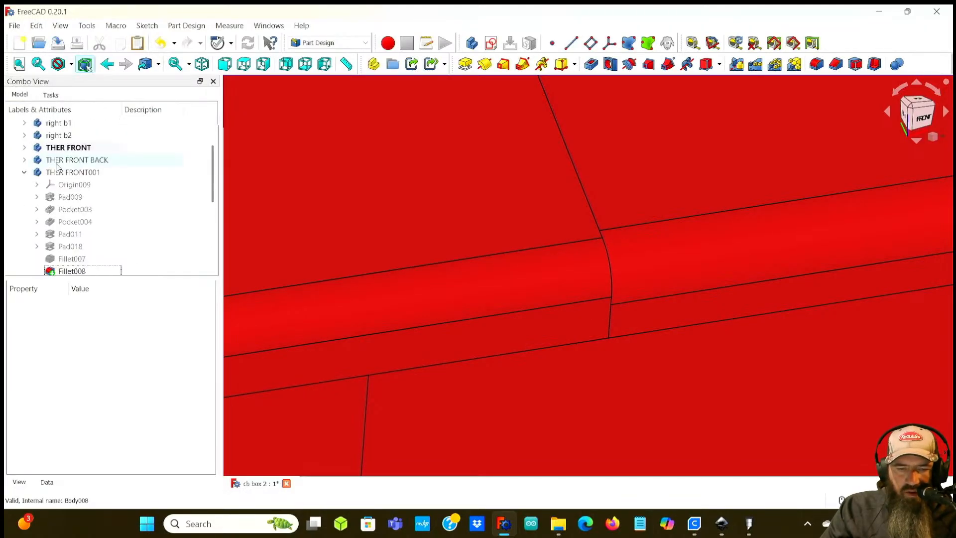
pyautogui.click(24, 172)
pyautogui.click(24, 147)
pyautogui.doubleClick(65, 257)
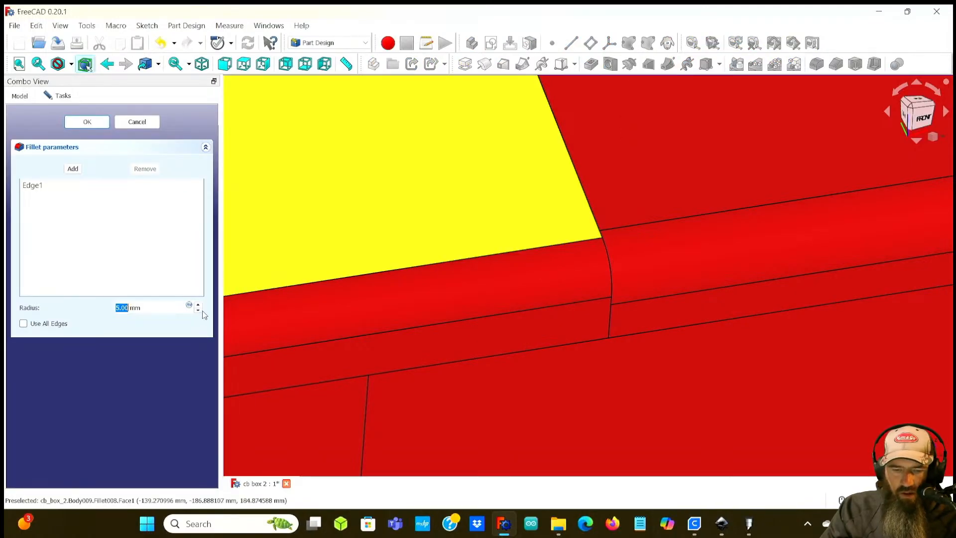
pyautogui.scroll(-1, 187, 306)
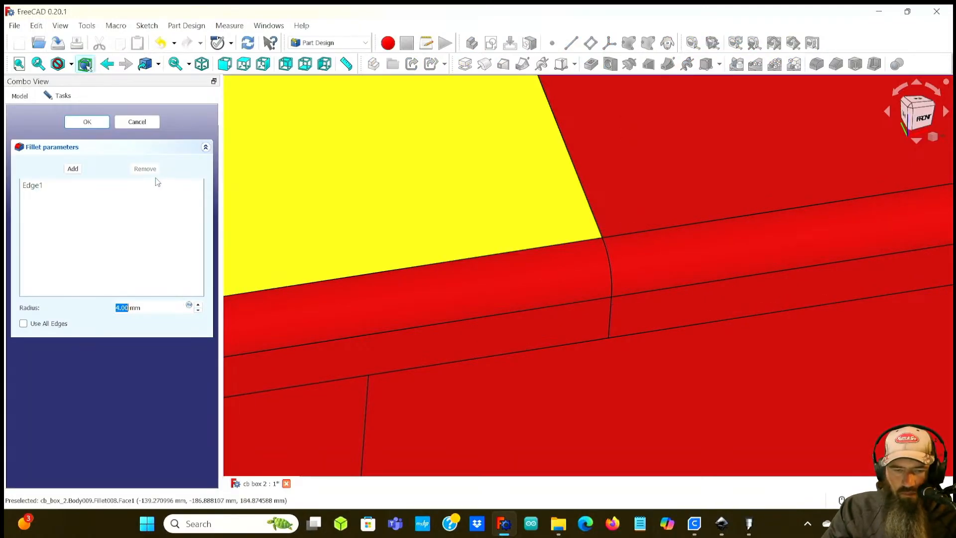
pyautogui.press('Return')
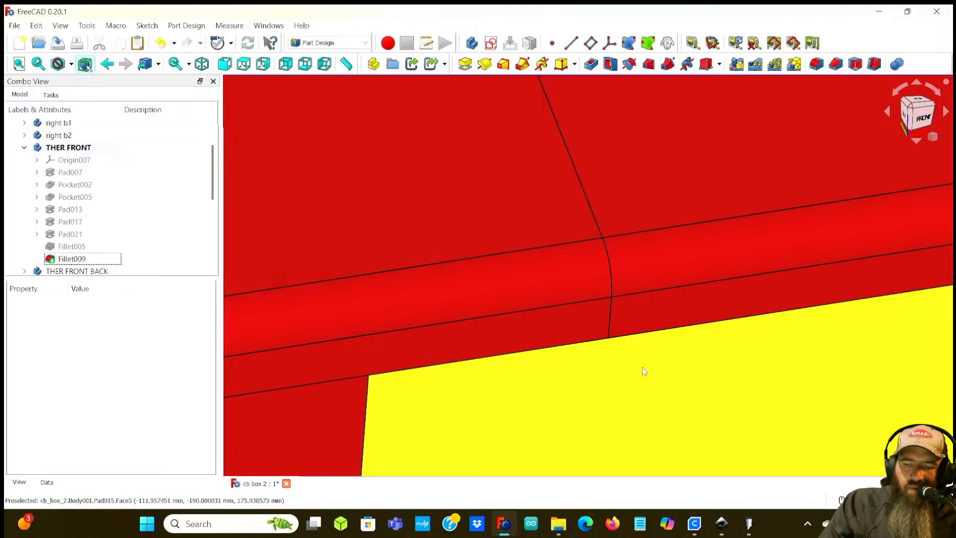
# Step: Fillet the outer edge of the THER FRONT BACK panel with a 4 mm radius
pyautogui.moveTo(647, 348); pyautogui.dragTo(381, 332, button='middle')
pyautogui.scroll(-8, 448, 323)
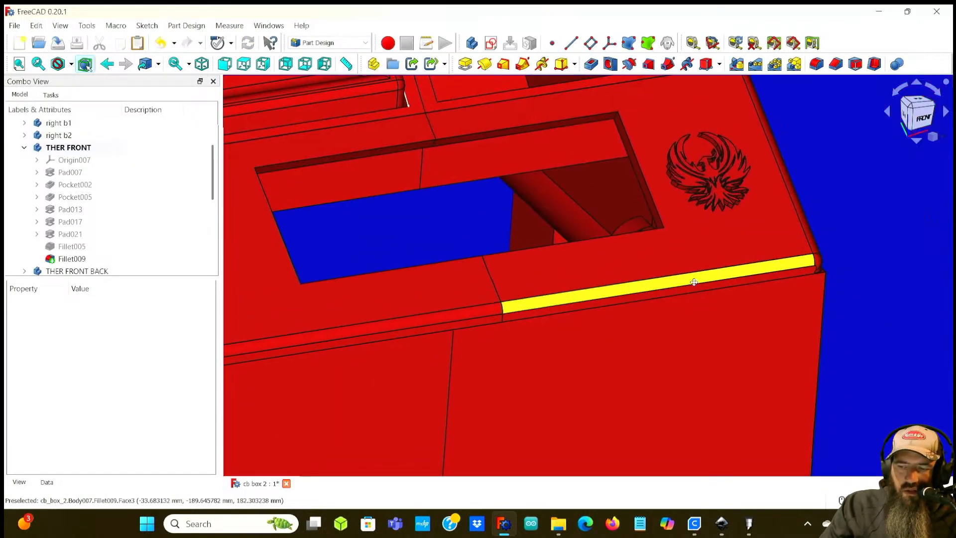
pyautogui.moveTo(842, 225); pyautogui.dragTo(541, 341, button='middle')
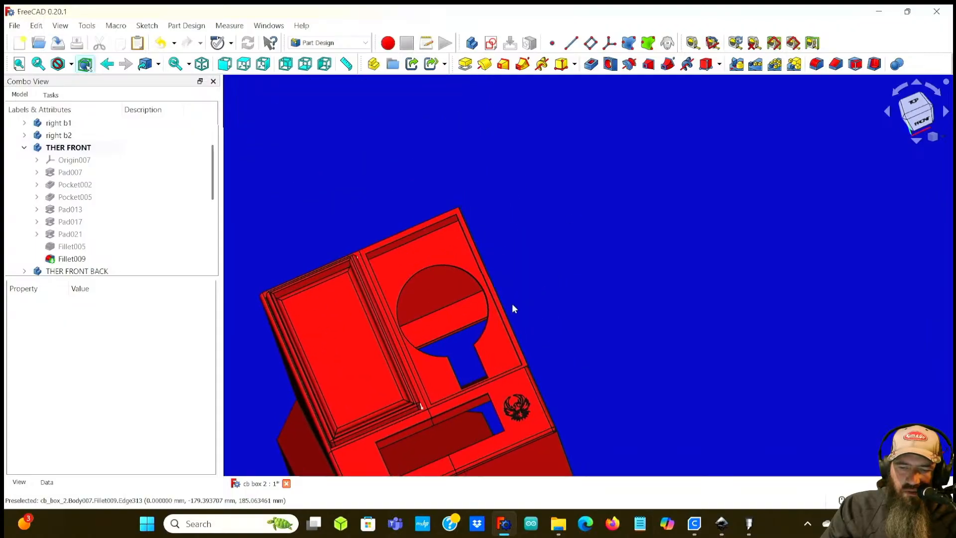
pyautogui.scroll(5, 522, 304)
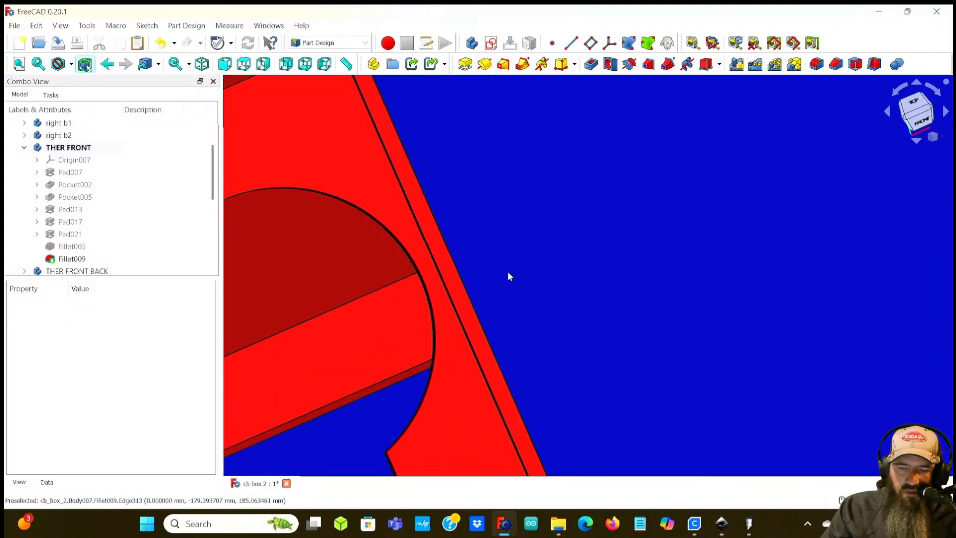
pyautogui.click(24, 147)
pyautogui.click(39, 186)
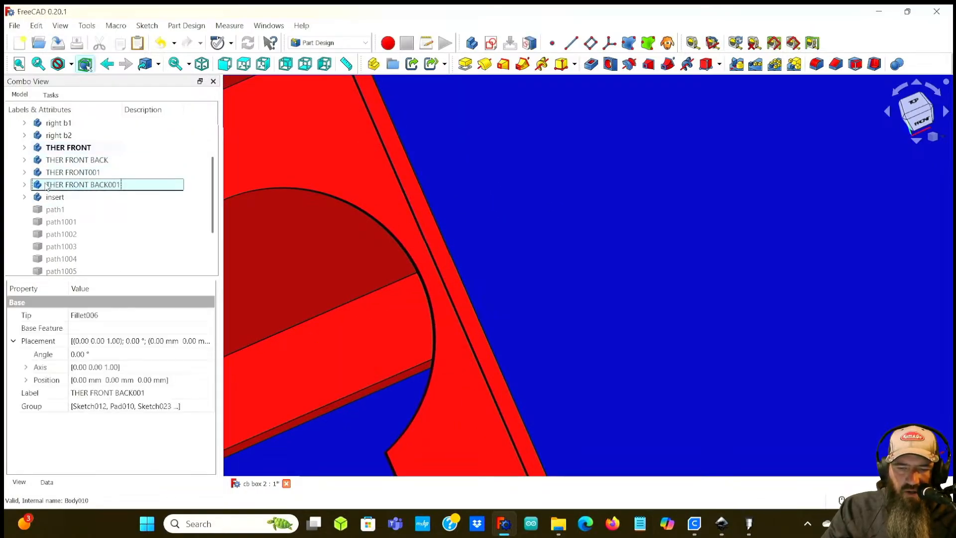
pyautogui.scroll(-5, 241, 228)
pyautogui.click(85, 157)
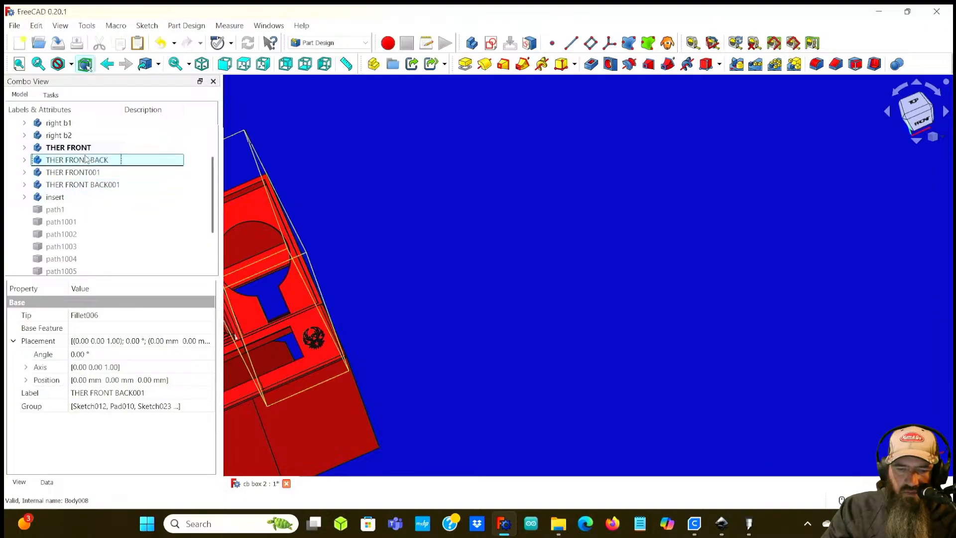
pyautogui.click(24, 160)
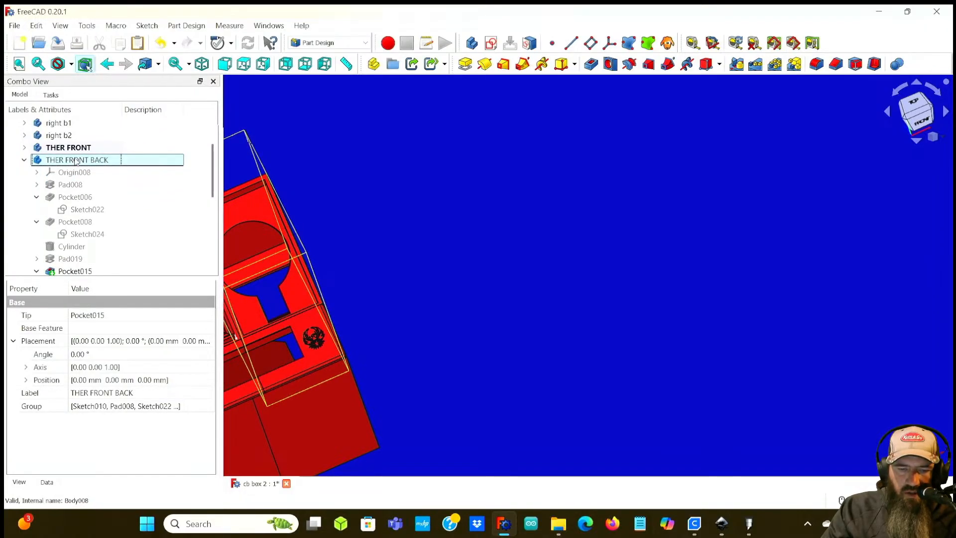
pyautogui.scroll(2, 76, 222)
pyautogui.scroll(-5, 76, 249)
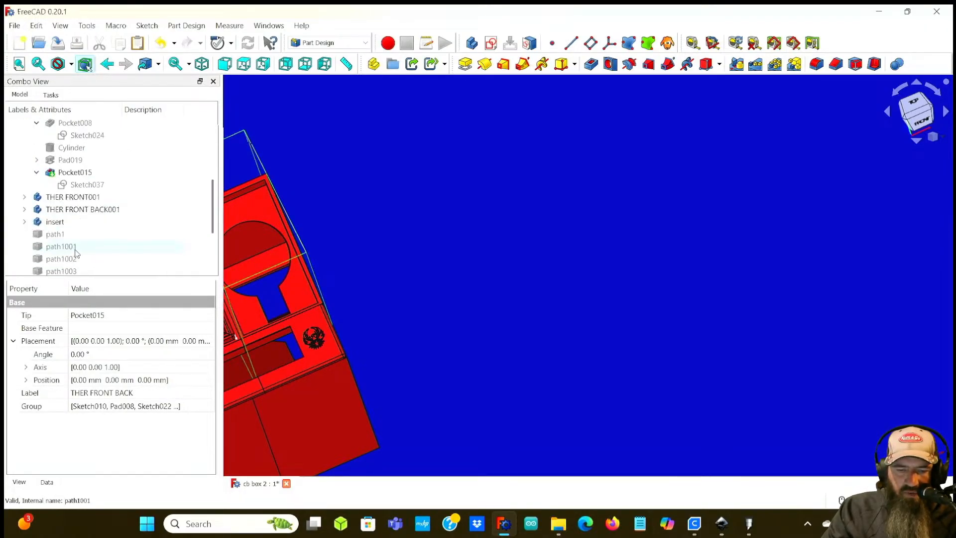
pyautogui.scroll(4, 299, 261)
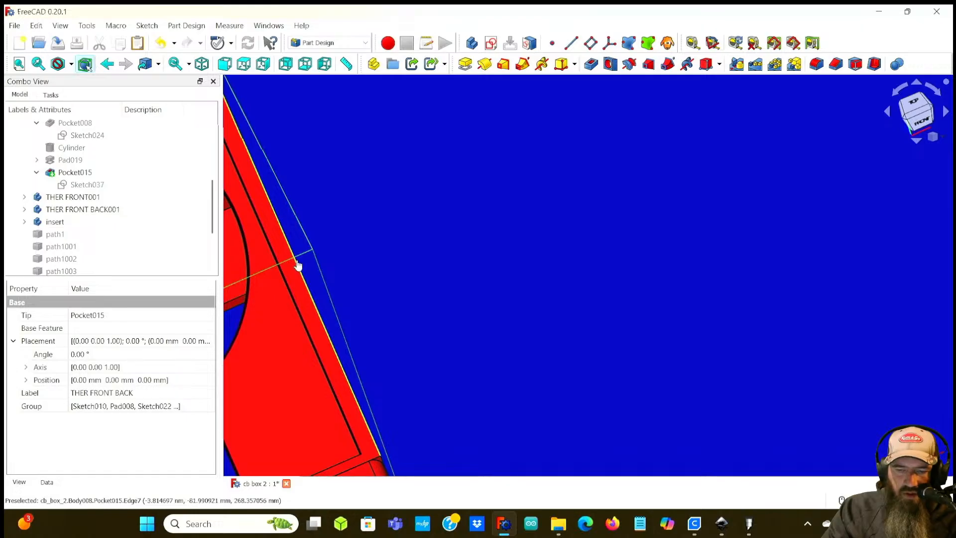
pyautogui.click(297, 265)
pyautogui.click(835, 64)
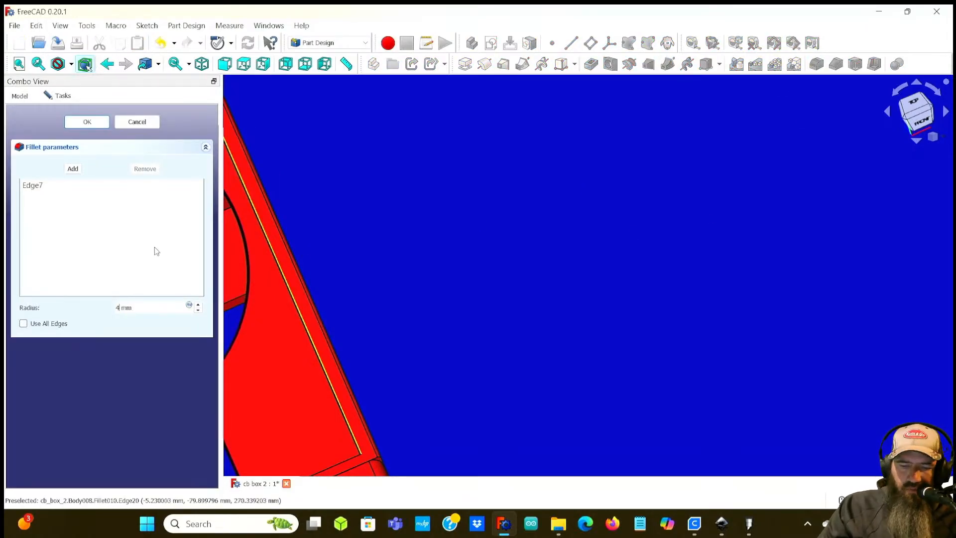
pyautogui.click(86, 122)
# Step: Inspect the engraved phoenix panels and filleted edges around the box
pyautogui.scroll(-4, 423, 311)
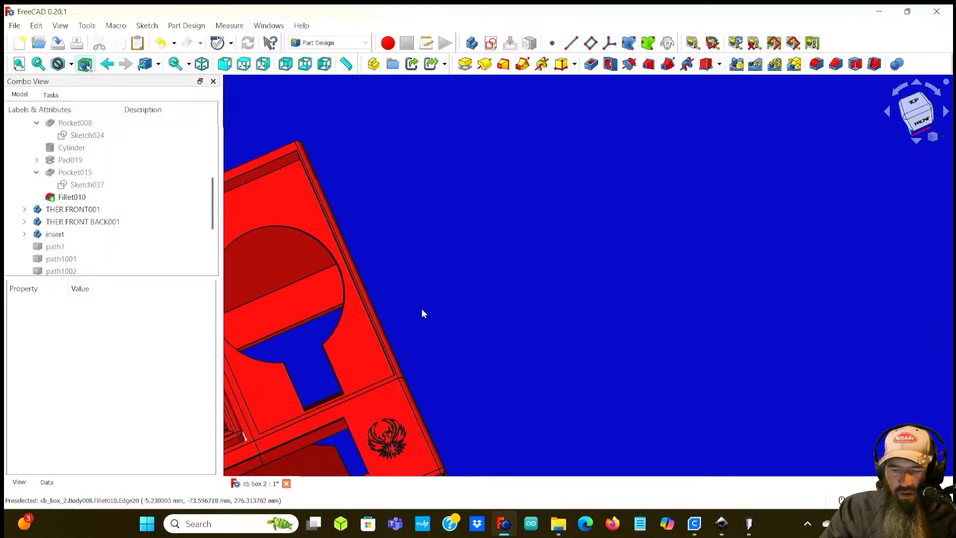
pyautogui.moveTo(636, 326); pyautogui.dragTo(572, 120, button='middle')
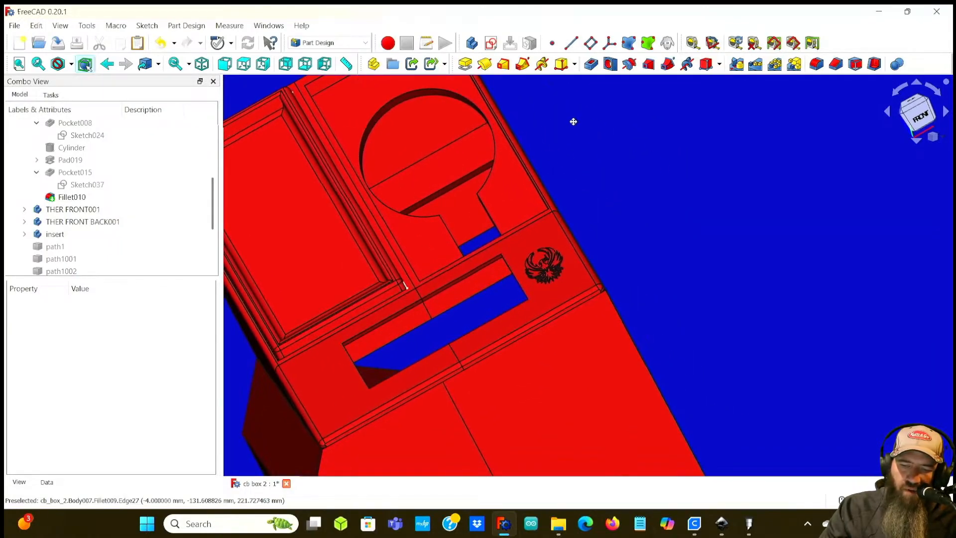
pyautogui.moveTo(670, 284); pyautogui.dragTo(604, 294, button='middle')
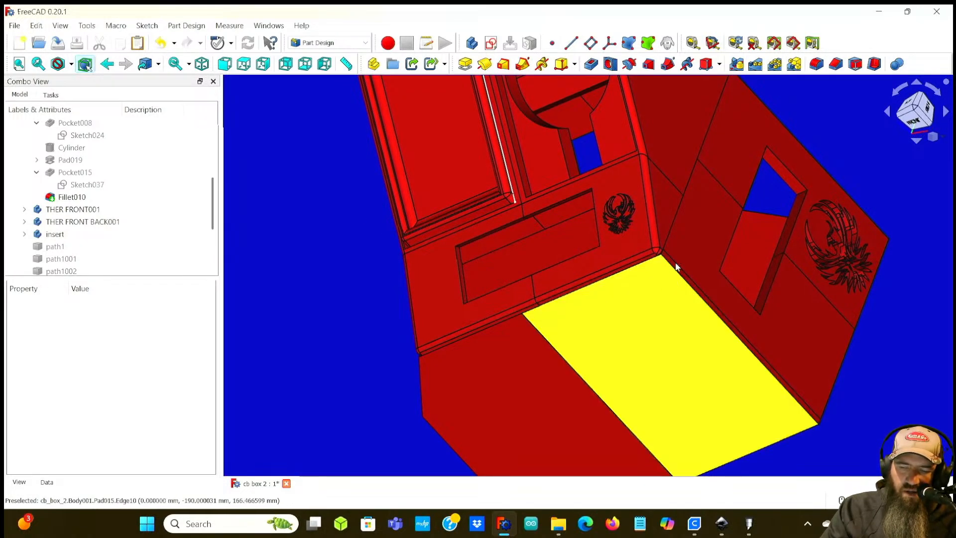
pyautogui.scroll(-4, 672, 267)
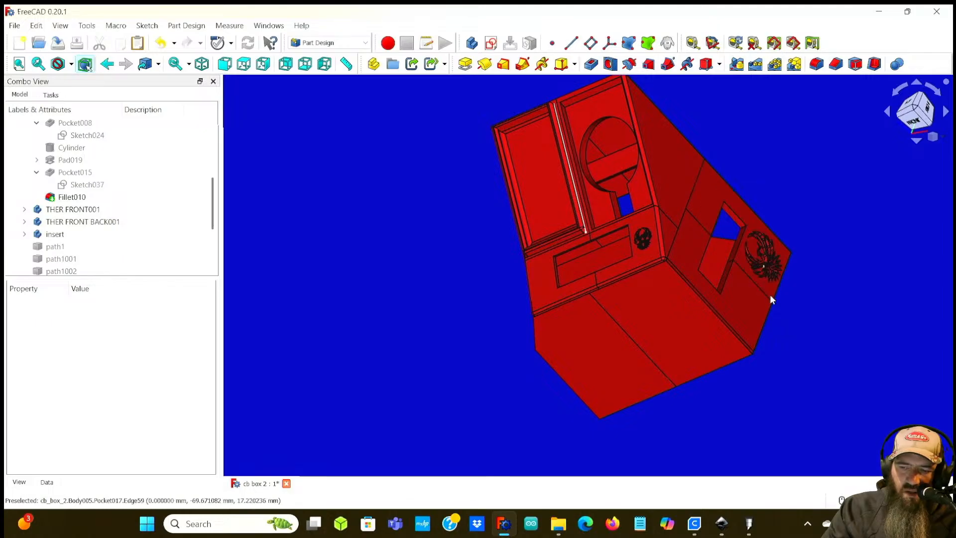
pyautogui.moveTo(443, 279); pyautogui.dragTo(631, 273, button='middle')
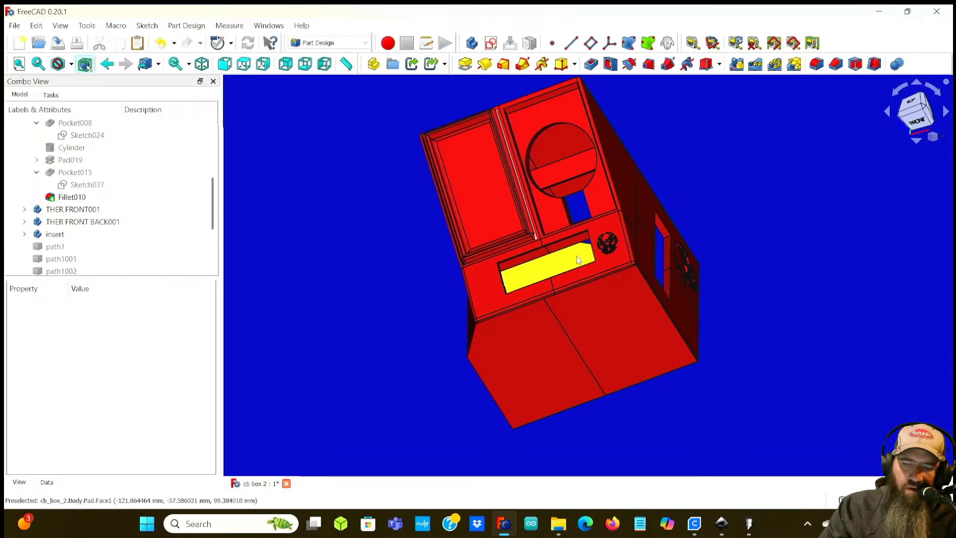
pyautogui.scroll(6, 579, 263)
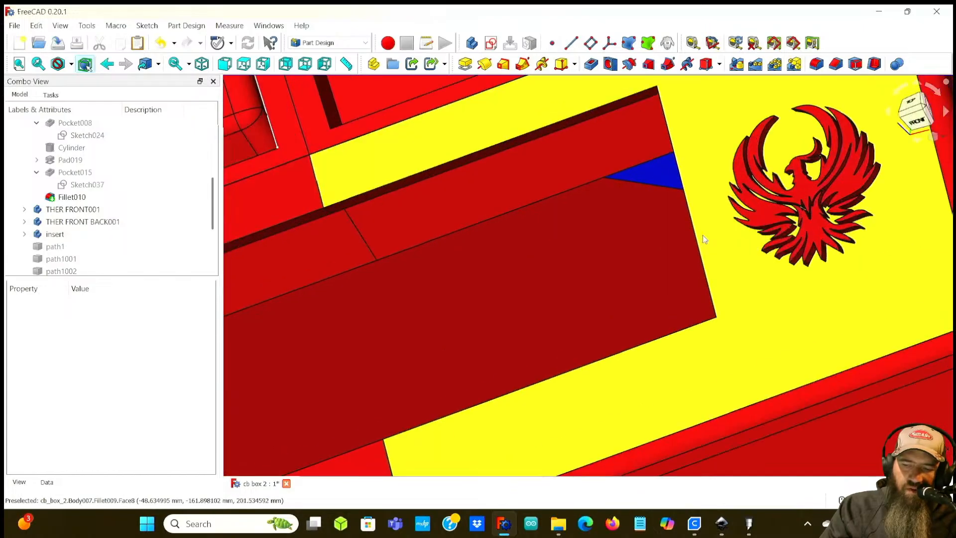
pyautogui.moveTo(703, 238); pyautogui.dragTo(595, 299, button='middle')
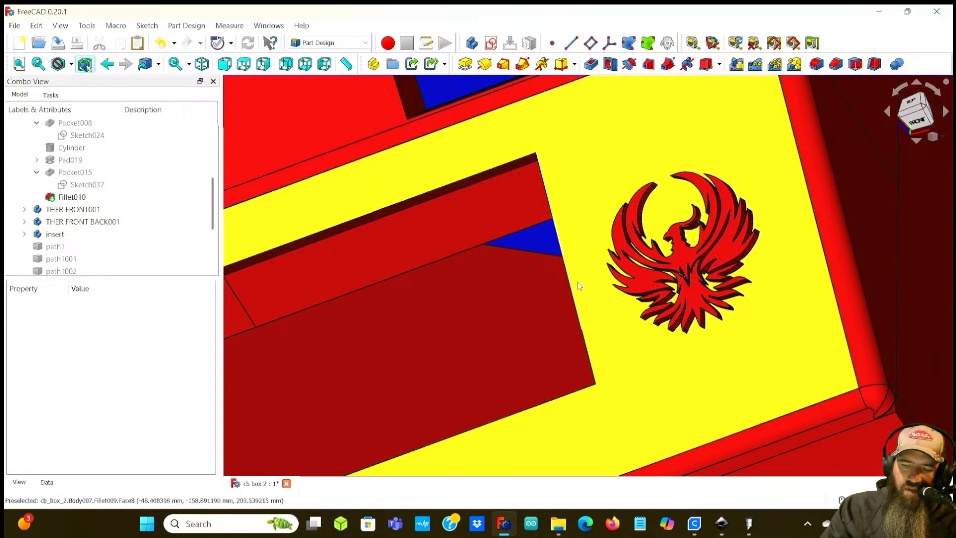
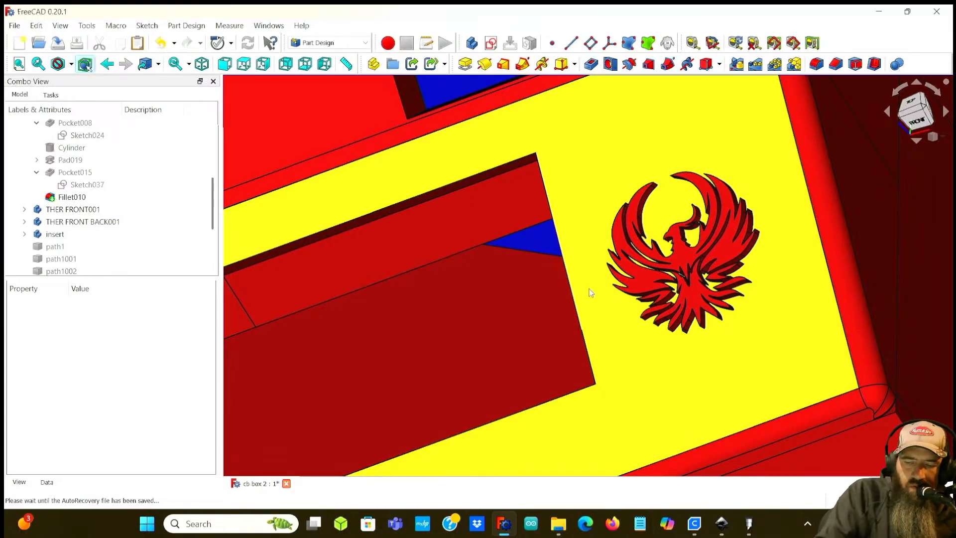
# Step: Measure the distance between the pocket's edge and the phoenix engraving on the front panel
pyautogui.moveTo(890, 192); pyautogui.dragTo(682, 204, button='middle')
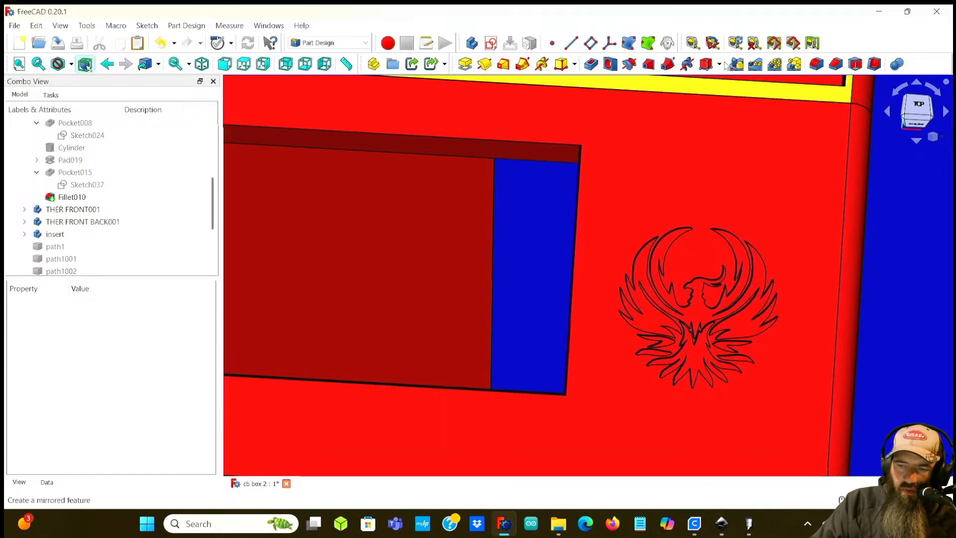
pyautogui.click(691, 44)
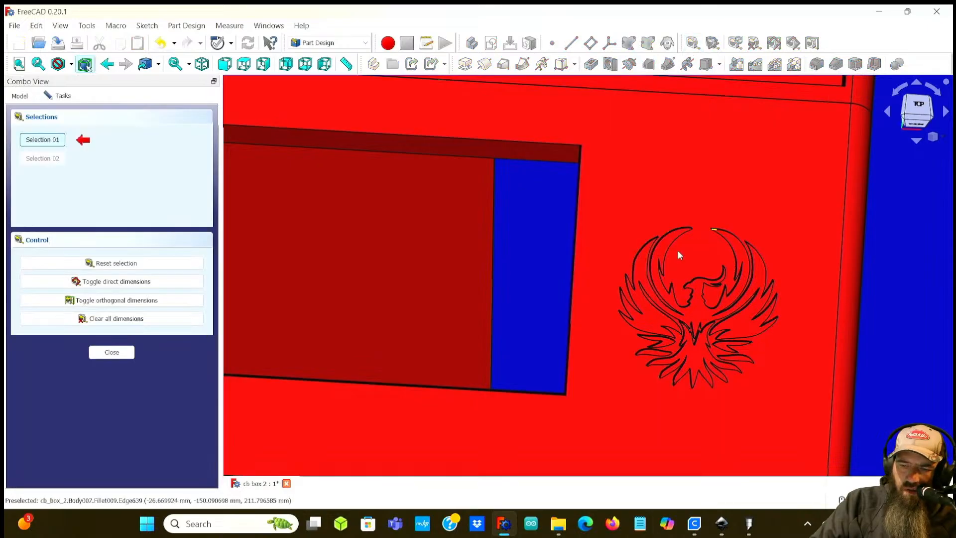
pyautogui.click(572, 280)
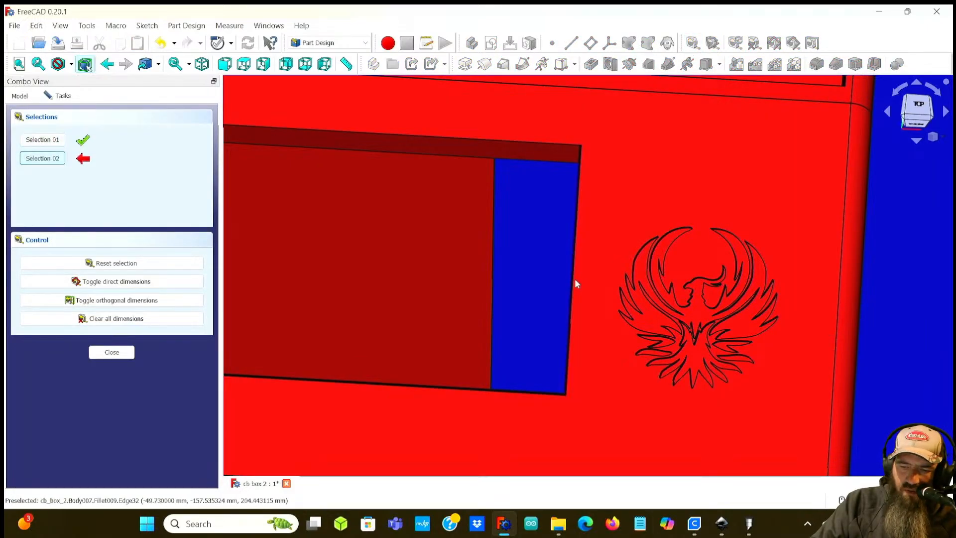
pyautogui.click(621, 291)
pyautogui.scroll(5, 605, 293)
pyautogui.scroll(-5, 604, 291)
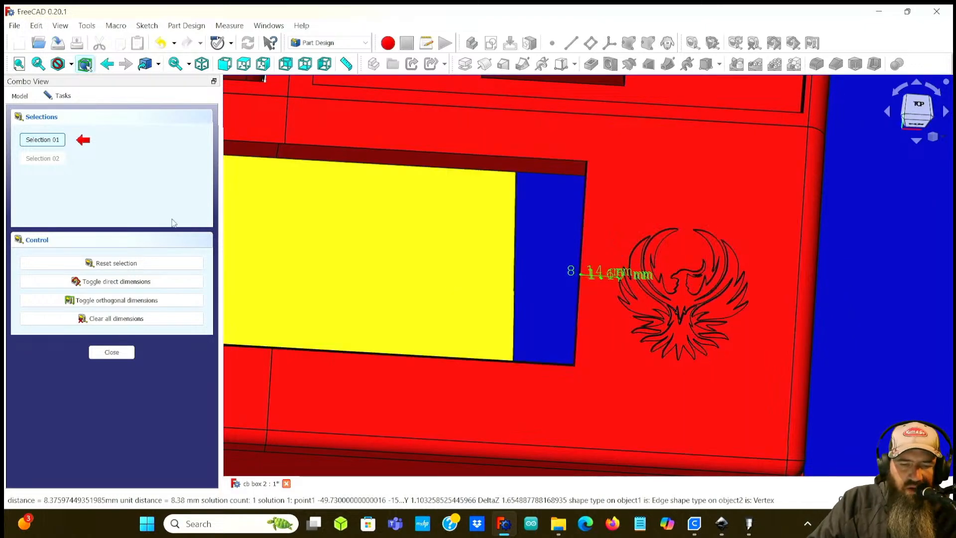
pyautogui.click(111, 352)
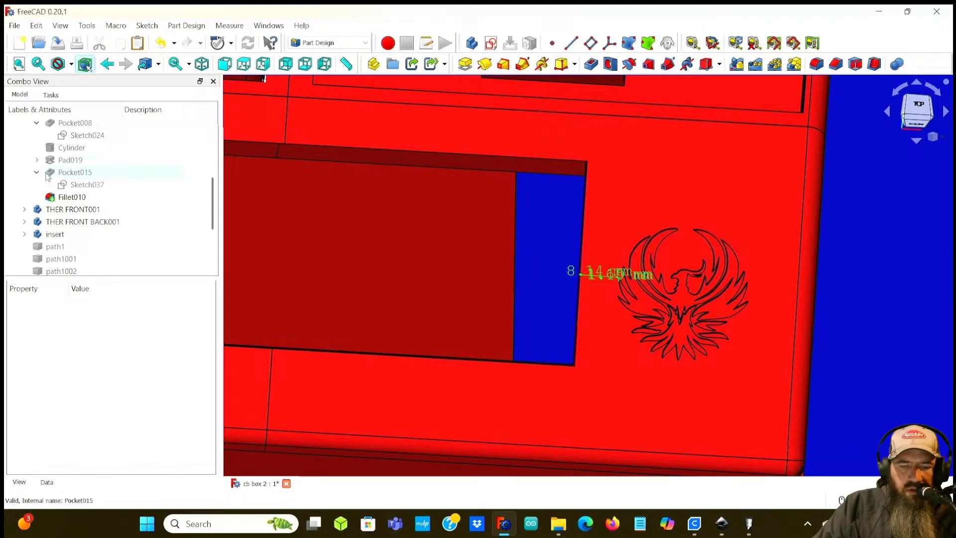
# Step: Set the x position of Sketch042 under Pad021 in THER FRONT to 0 mm
pyautogui.click(80, 184)
pyautogui.click(36, 172)
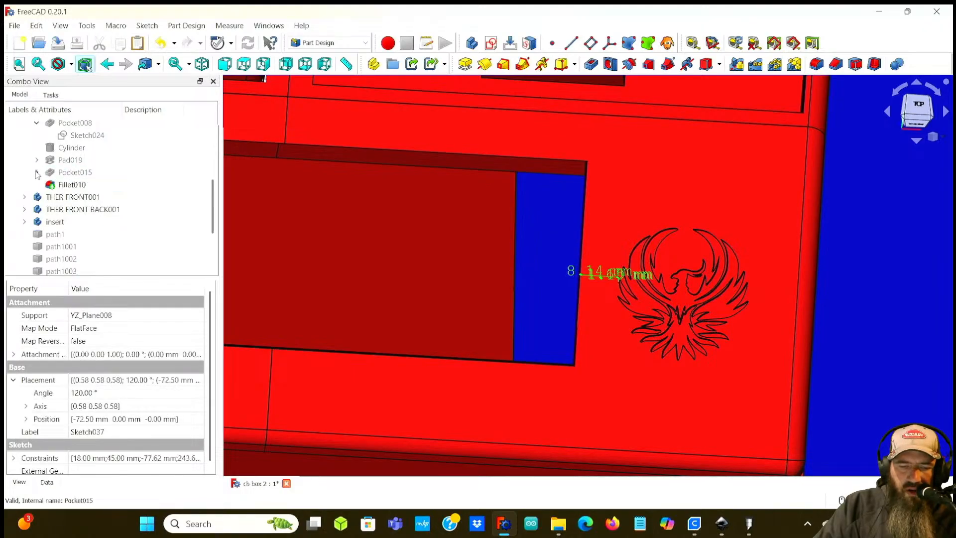
pyautogui.scroll(2, 50, 168)
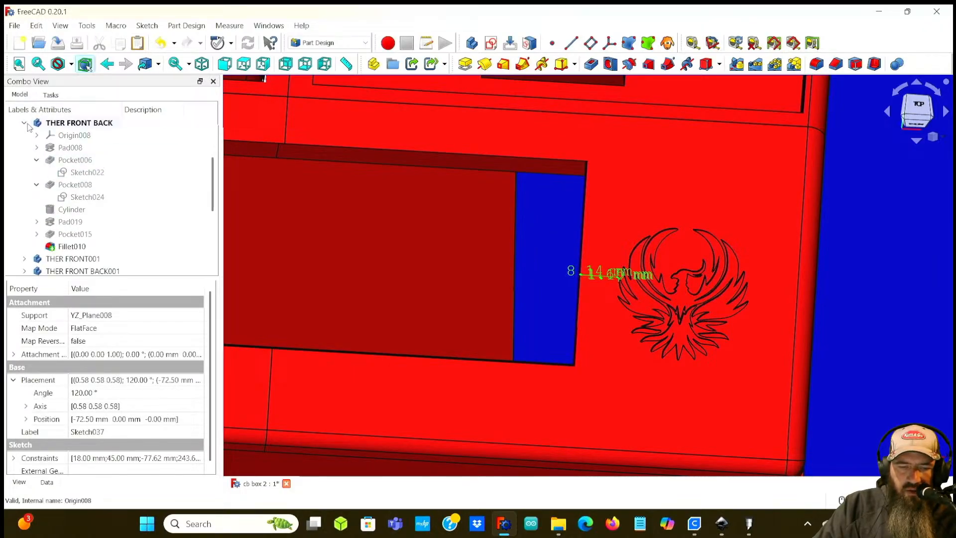
pyautogui.click(24, 123)
pyautogui.scroll(3, 80, 224)
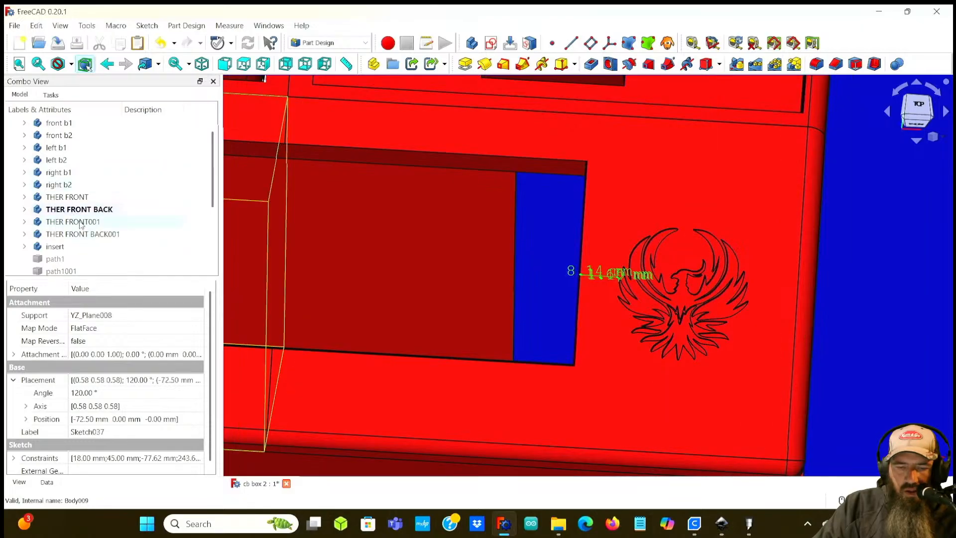
pyautogui.click(80, 222)
pyautogui.click(73, 197)
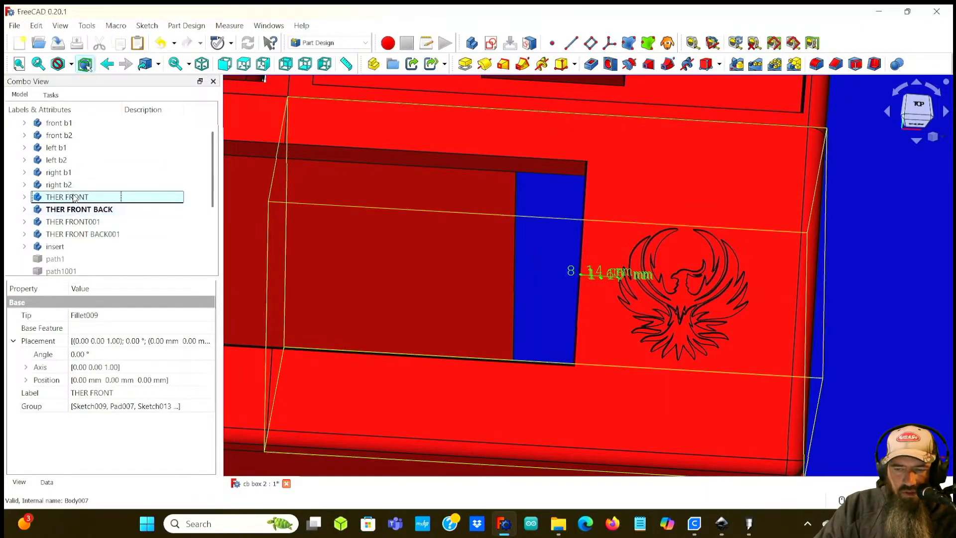
pyautogui.click(24, 198)
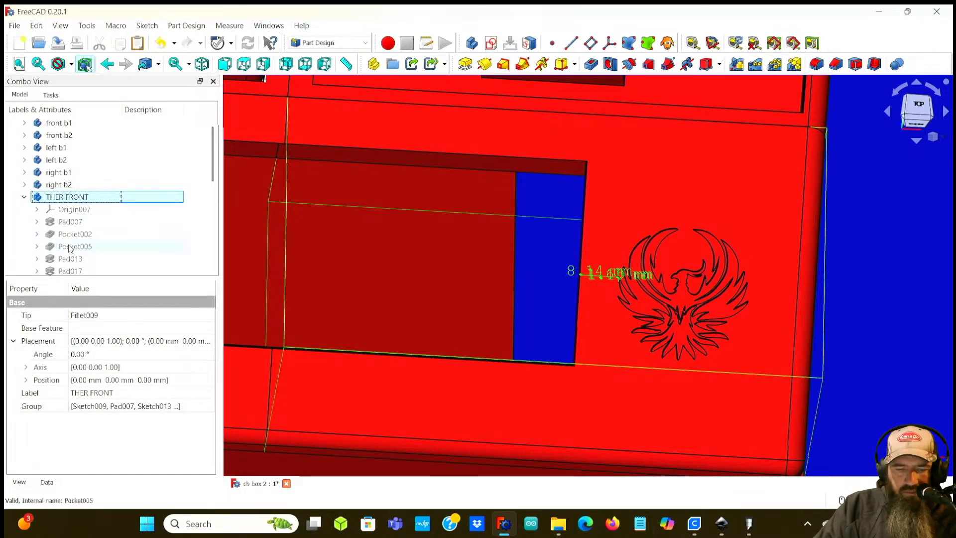
pyautogui.scroll(-2, 70, 248)
pyautogui.click(37, 209)
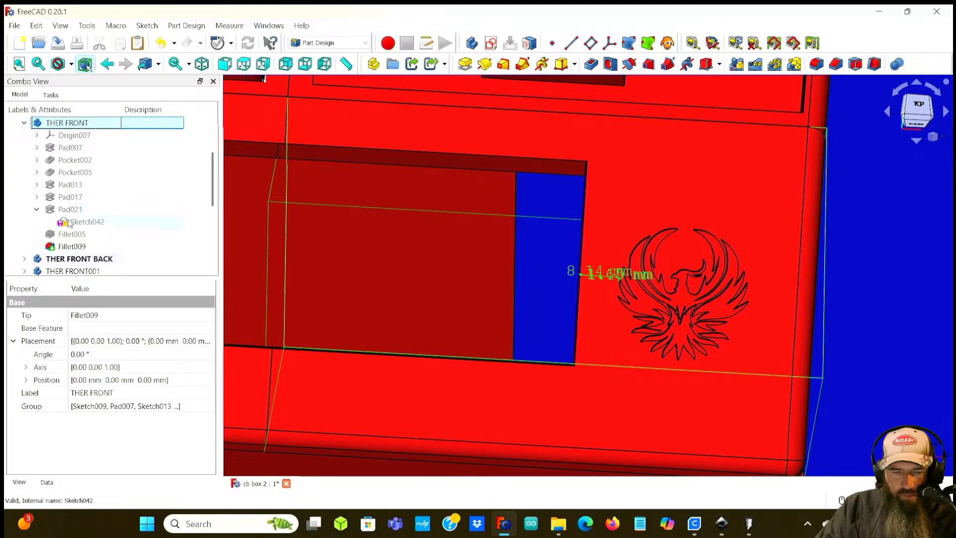
pyautogui.click(70, 222)
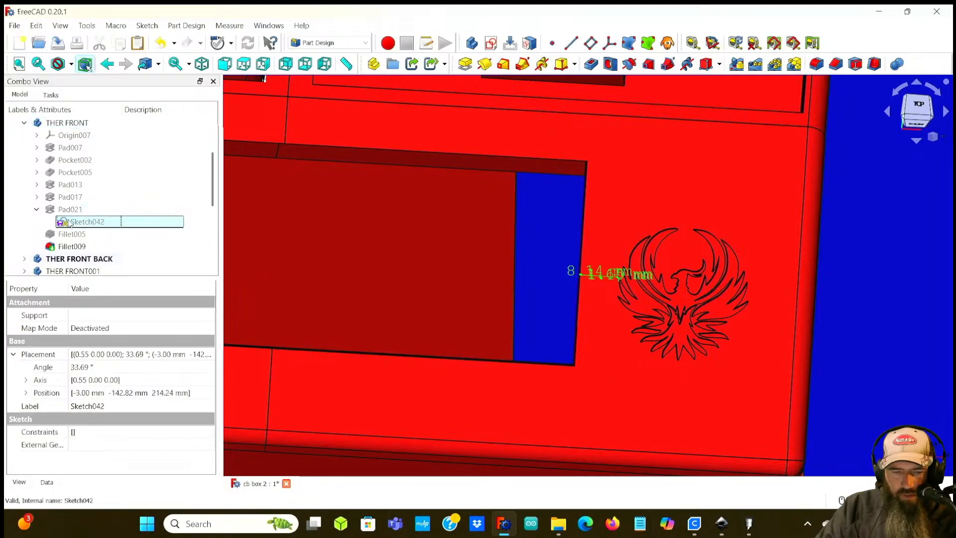
pyautogui.click(26, 393)
pyautogui.click(86, 405)
pyautogui.click(85, 406)
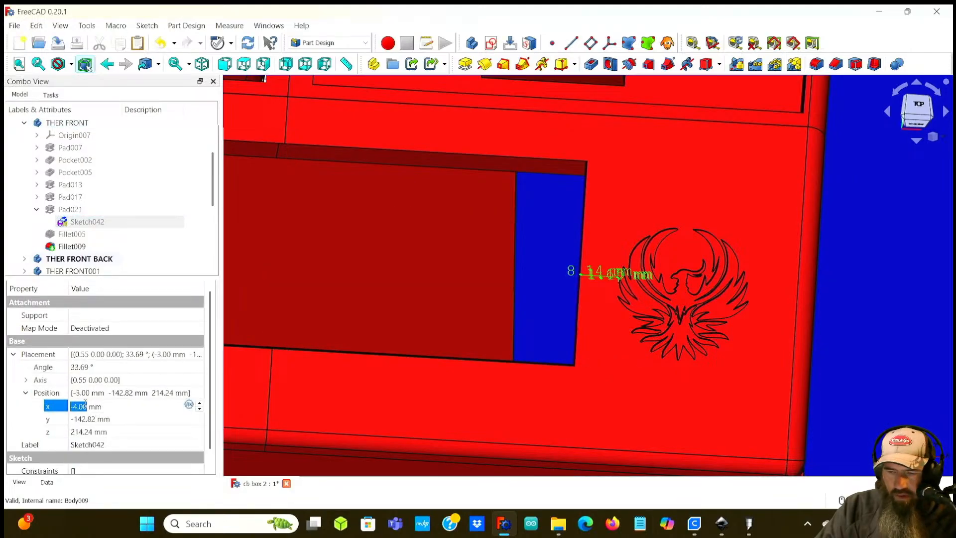
pyautogui.scroll(1, 86, 404)
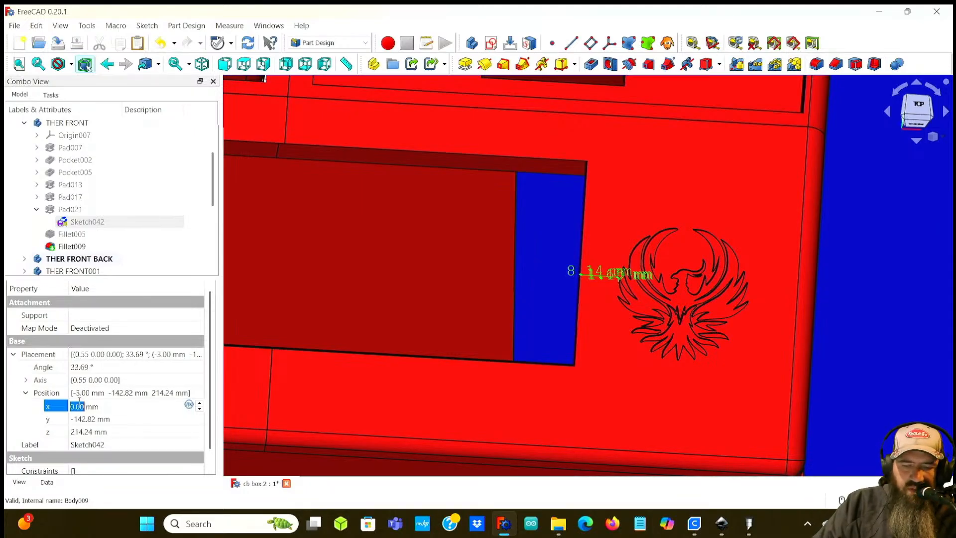
pyautogui.press('Return')
# Step: Adjust the phoenix sketch's x position through 4 mm and 7 mm, finally setting it to 6 mm
pyautogui.click(81, 406)
pyautogui.scroll(3, 81, 404)
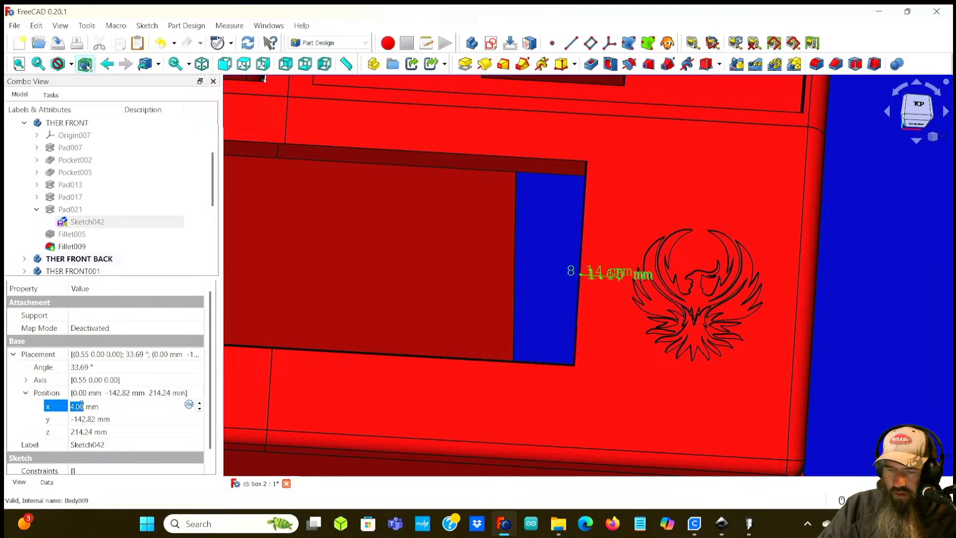
pyautogui.press('Return')
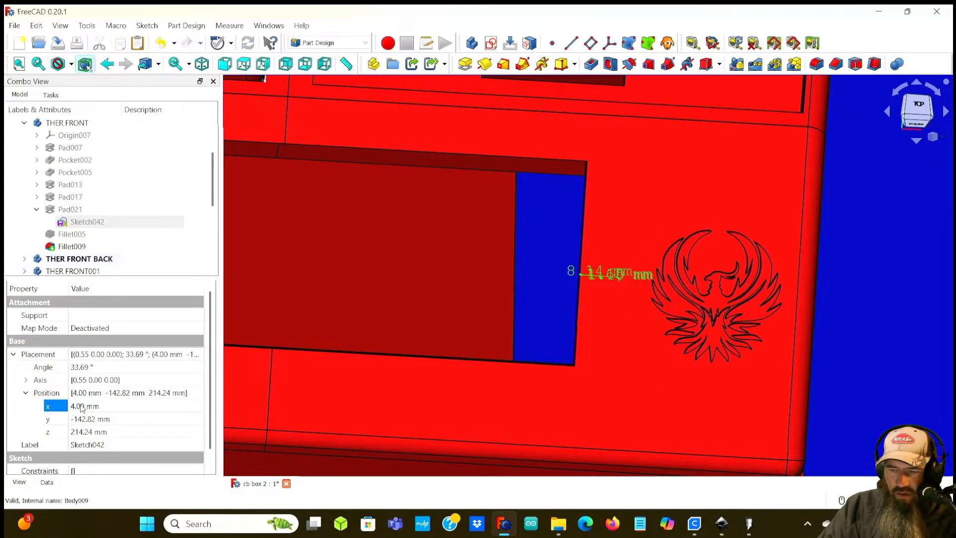
pyautogui.click(82, 406)
pyautogui.scroll(1, 81, 405)
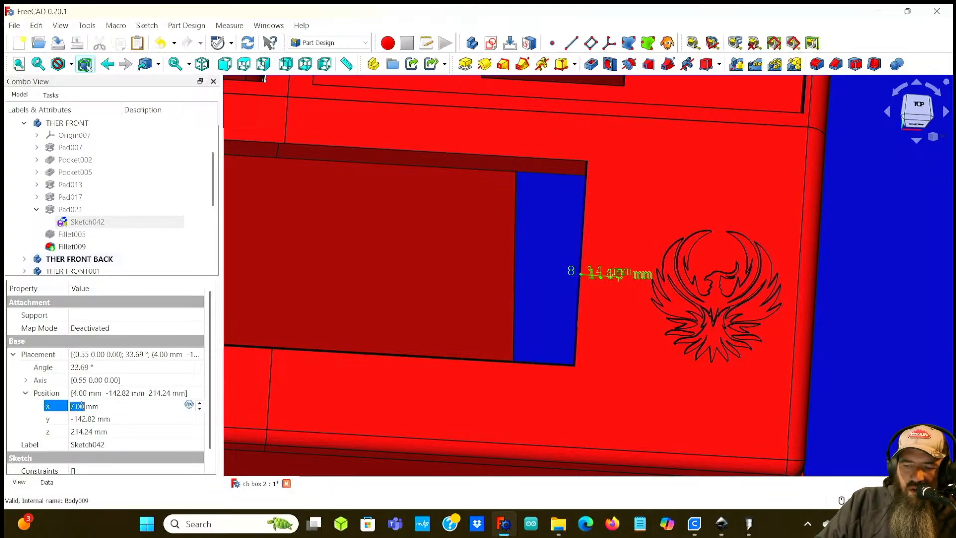
pyautogui.press('Return')
pyautogui.click(82, 406)
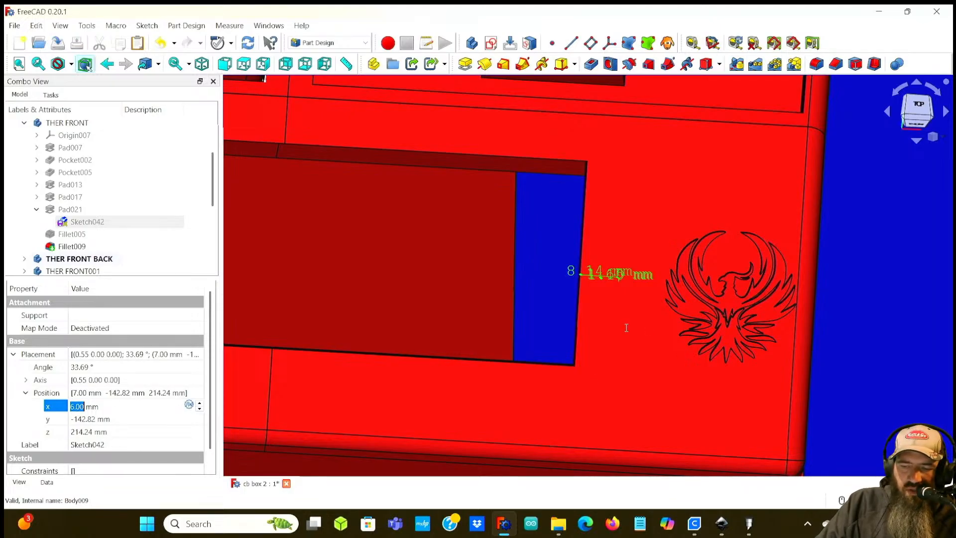
pyautogui.press('Return')
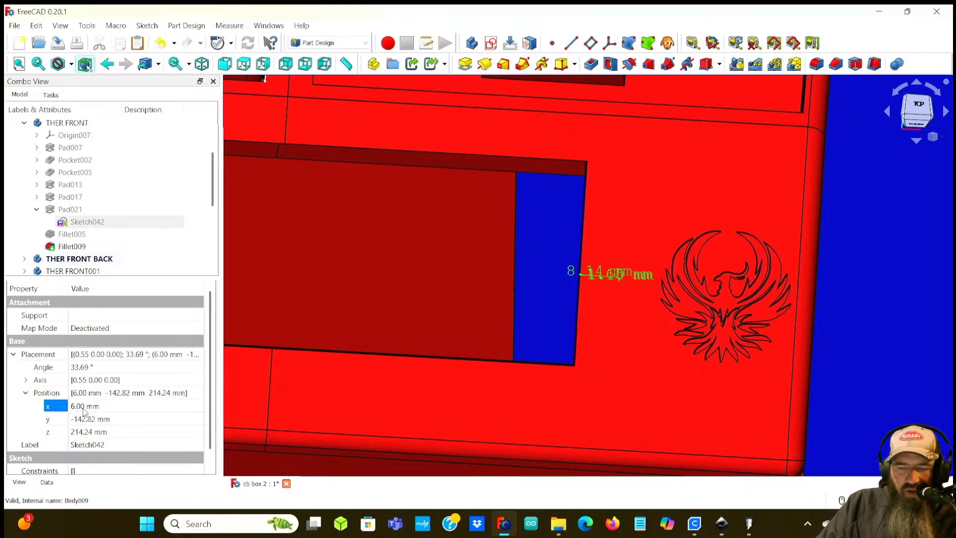
# Step: Measure again the gap between the pocket's edge and the shifted phoenix engraving
pyautogui.scroll(2, 585, 307)
pyautogui.scroll(-1, 551, 350)
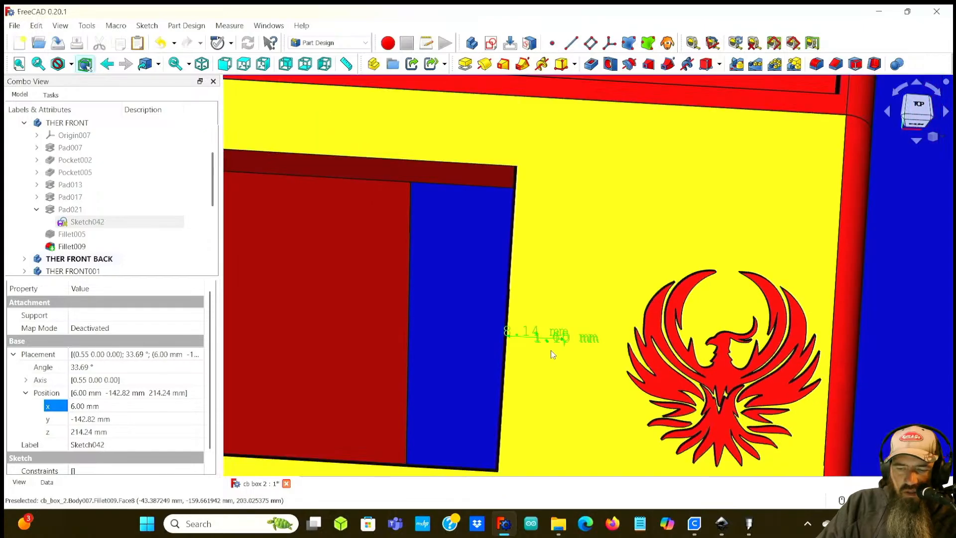
pyautogui.scroll(1, 545, 342)
pyautogui.scroll(-2, 545, 342)
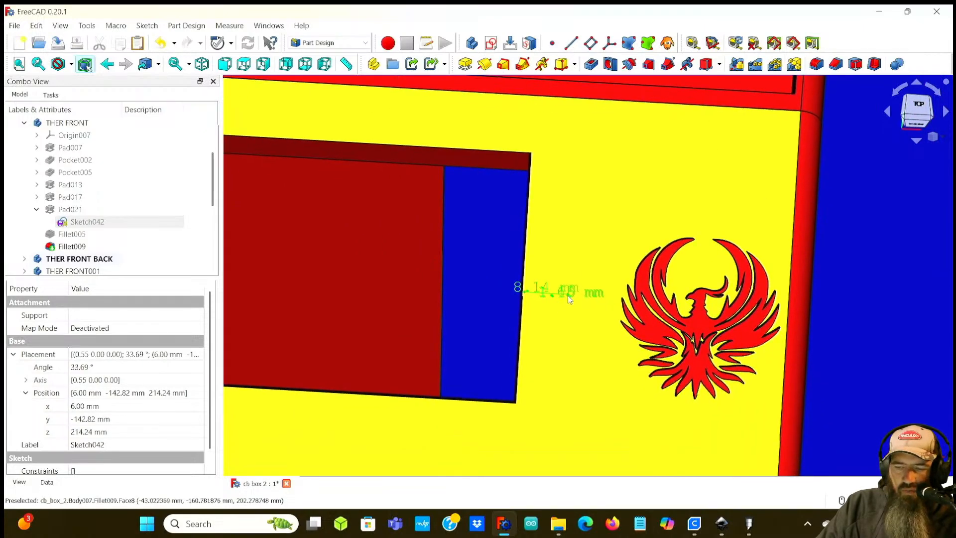
pyautogui.click(692, 43)
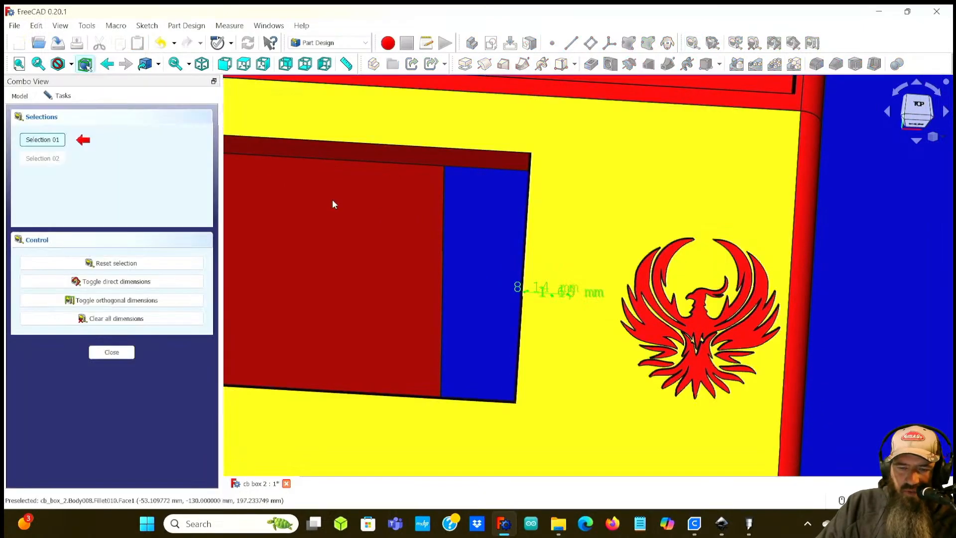
pyautogui.click(116, 318)
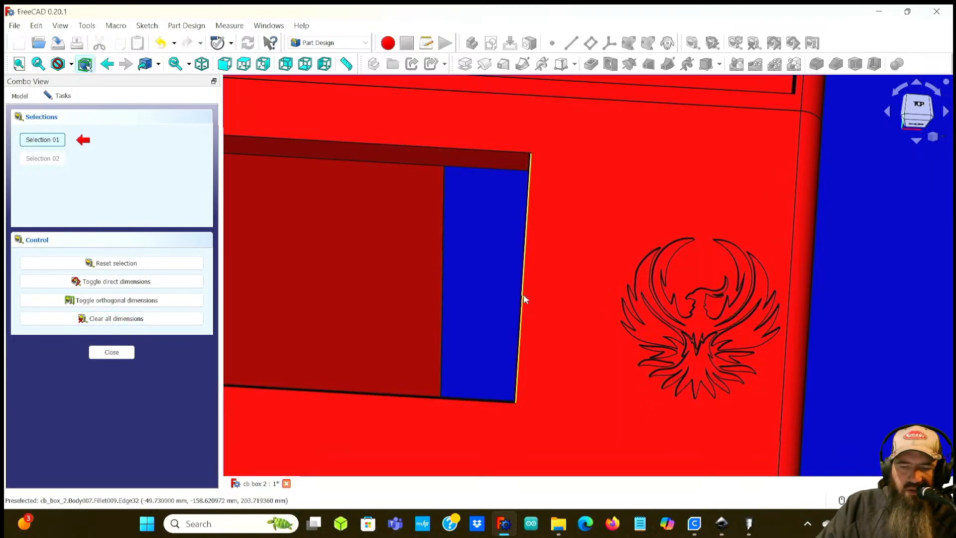
pyautogui.click(523, 297)
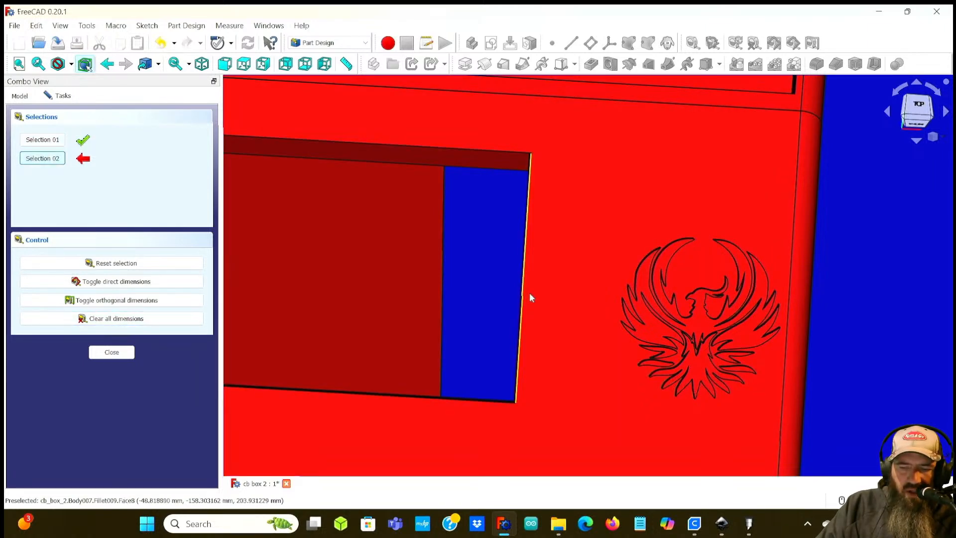
pyautogui.click(622, 301)
pyautogui.scroll(5, 580, 313)
pyautogui.scroll(-4, 579, 306)
pyautogui.scroll(-2, 582, 314)
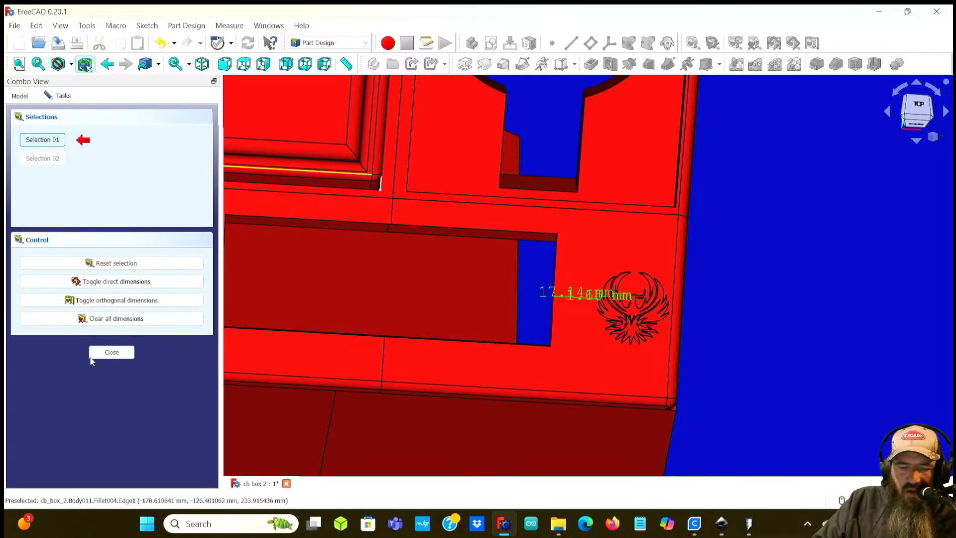
pyautogui.click(116, 318)
pyautogui.click(111, 352)
# Step: Shift the phoenix sketch's y position to -140.82 mm, then try -137.82 mm
pyautogui.scroll(-3, 763, 322)
pyautogui.moveTo(755, 312)
pyautogui.mouseDown(button='middle')
pyautogui.moveTo(722, 317)
pyautogui.moveTo(753, 306)
pyautogui.moveTo(753, 317)
pyautogui.mouseUp(button='middle')
pyautogui.scroll(5, 755, 321)
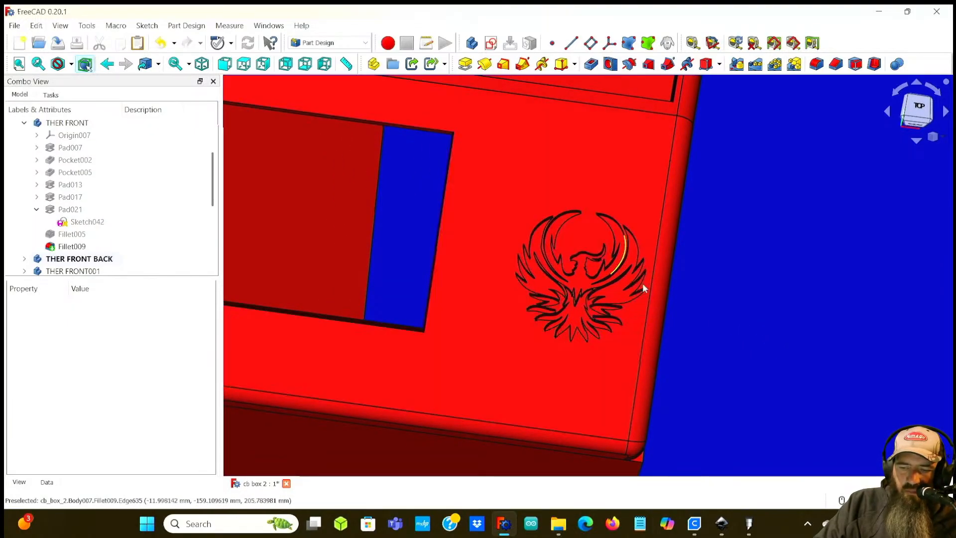
pyautogui.scroll(-4, 745, 292)
pyautogui.scroll(1, 744, 291)
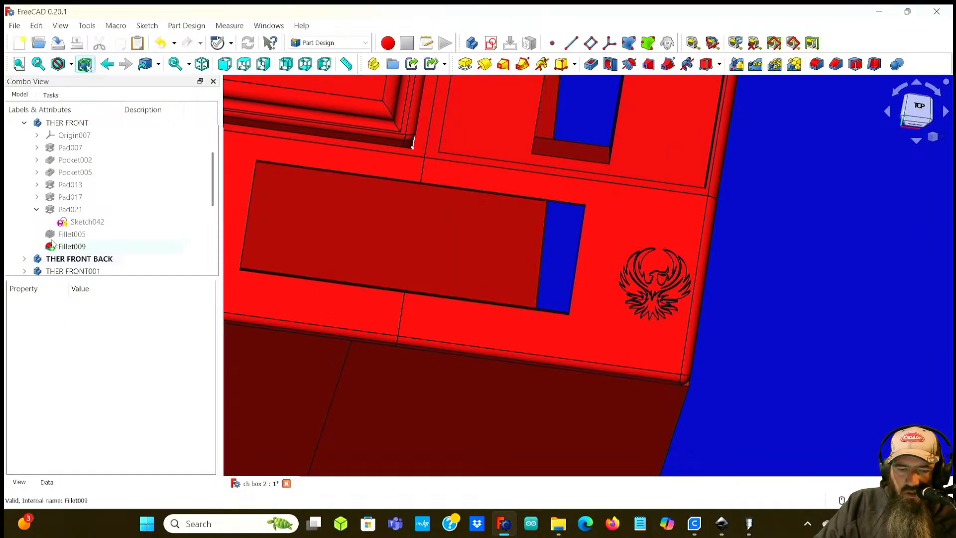
pyautogui.click(67, 224)
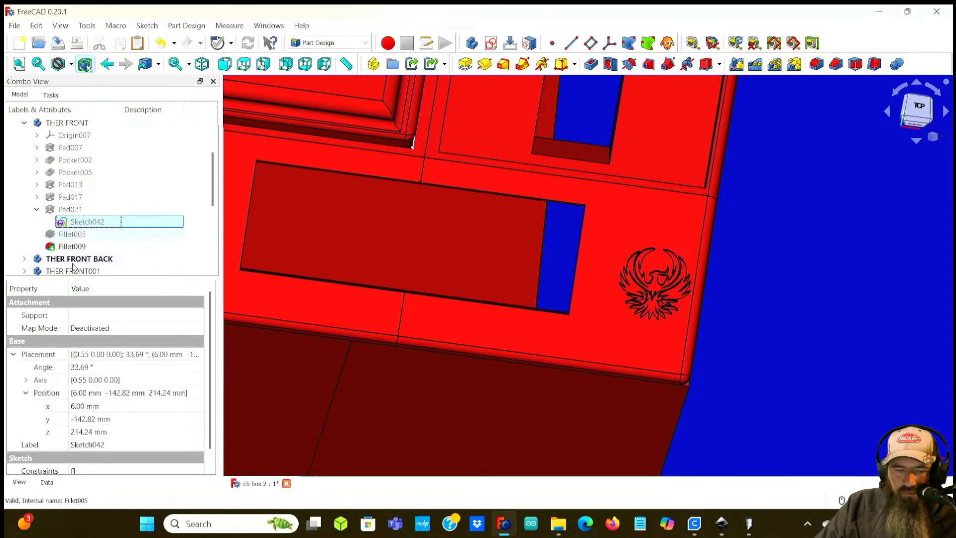
pyautogui.click(81, 419)
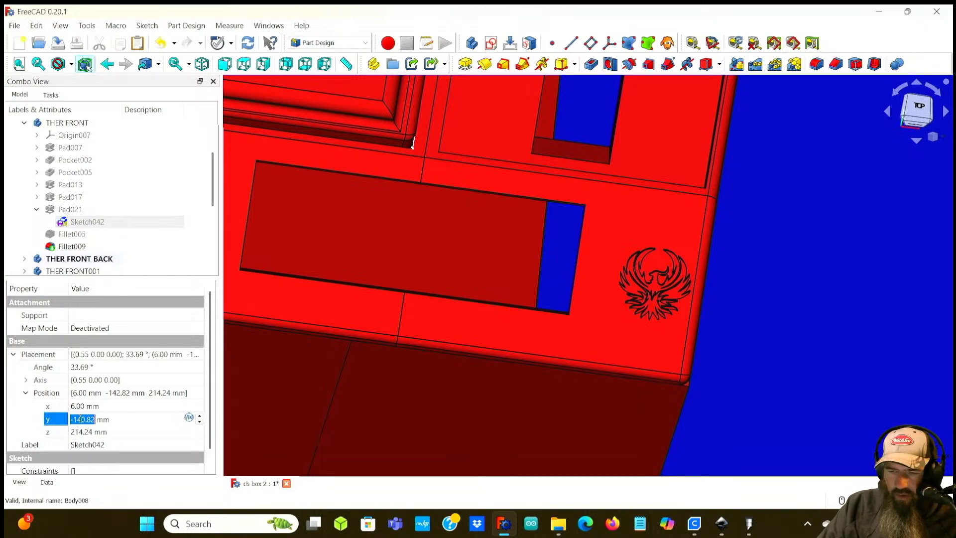
pyautogui.press('Return')
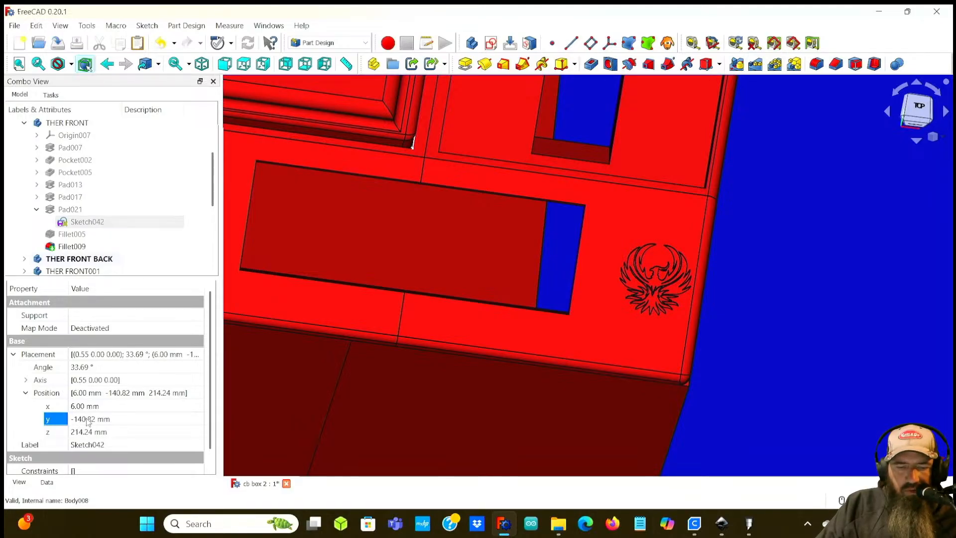
pyautogui.click(88, 420)
pyautogui.scroll(2, 87, 420)
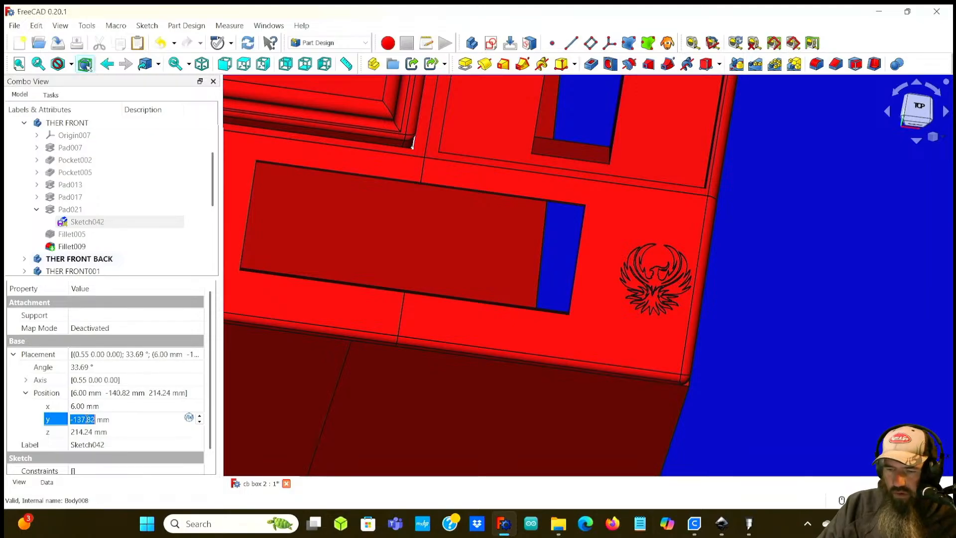
pyautogui.scroll(-3, 79, 419)
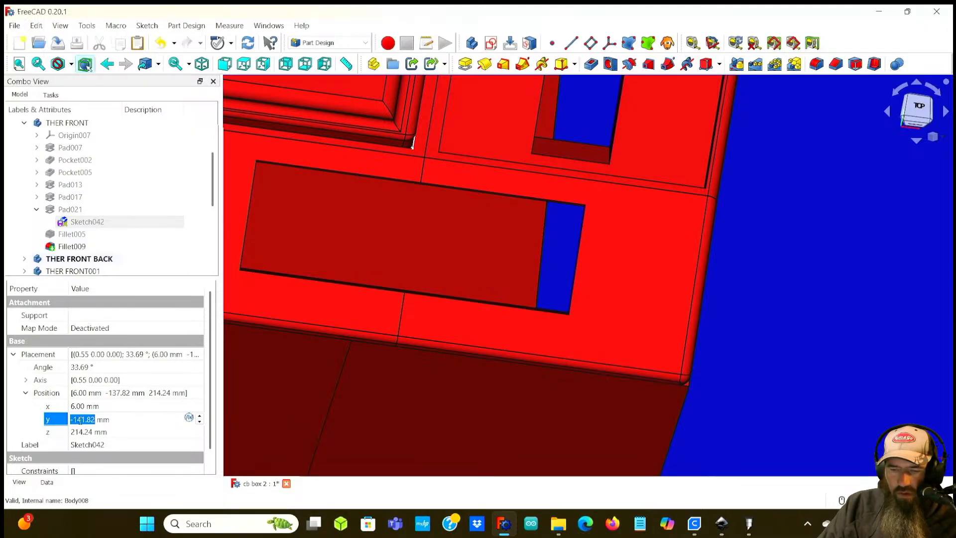
# Step: Undo the phoenix sketch's y position changes
pyautogui.click(36, 25)
pyautogui.click(43, 40)
pyautogui.click(36, 25)
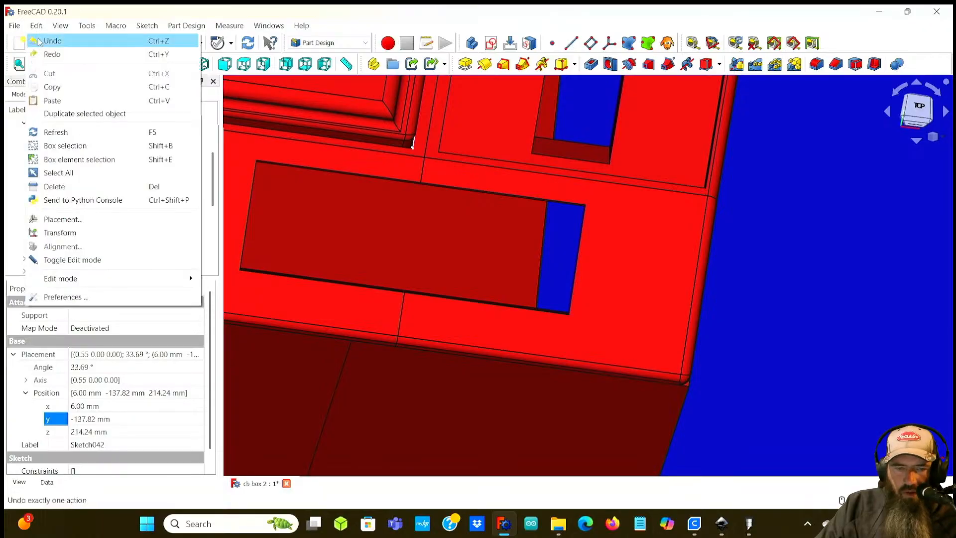
pyautogui.click(38, 42)
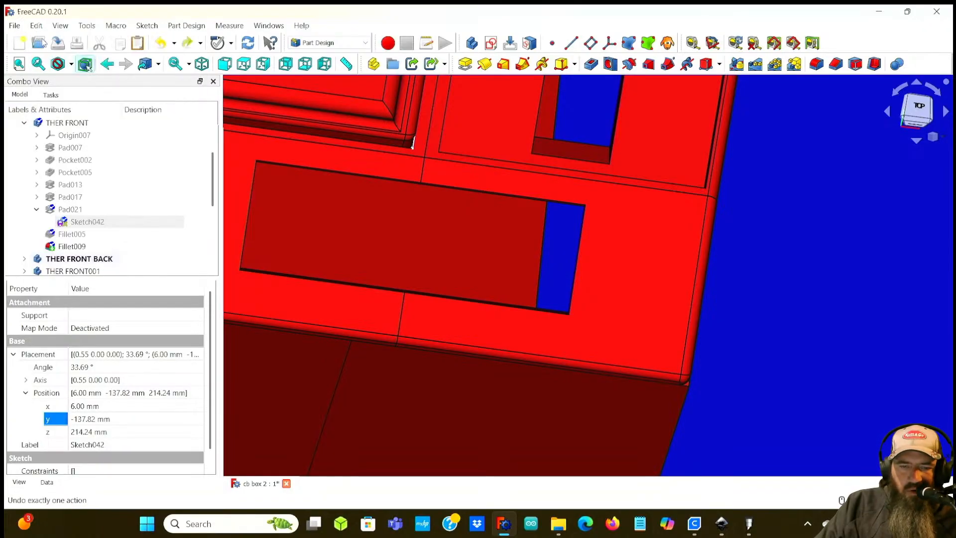
pyautogui.click(36, 26)
pyautogui.click(41, 41)
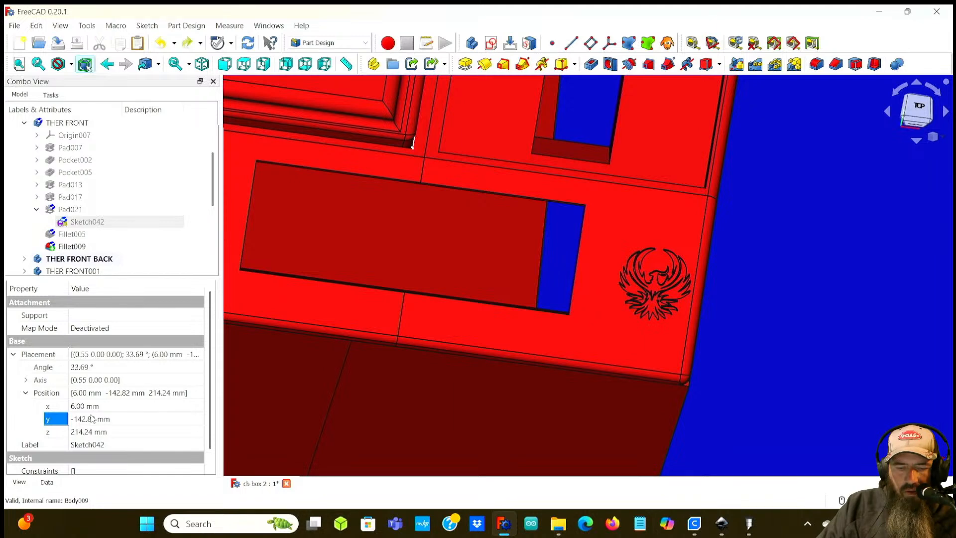
# Step: Try shifting the phoenix sketch's z position to 213.24 mm, 217.24 mm and 215.24 mm
pyautogui.moveTo(759, 280); pyautogui.dragTo(550, 329, button='middle')
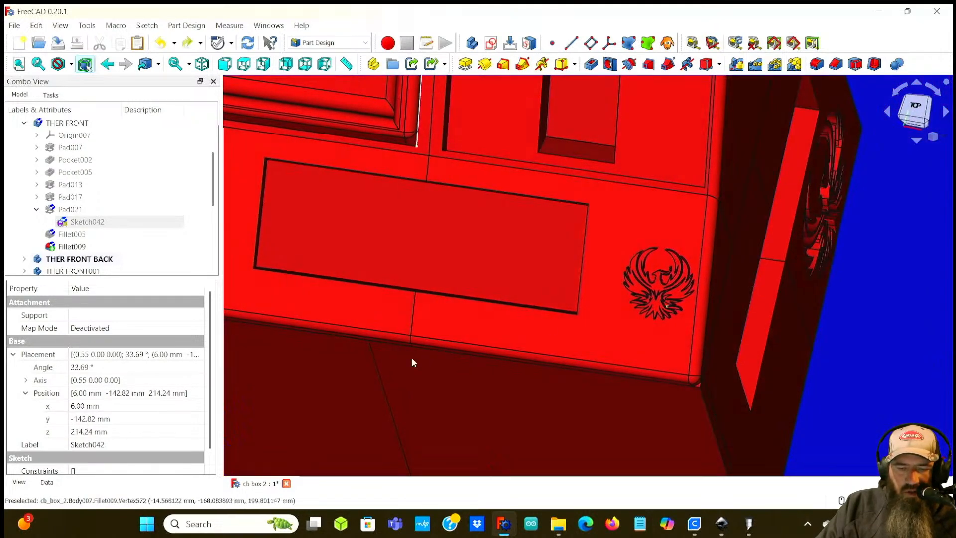
pyautogui.click(79, 431)
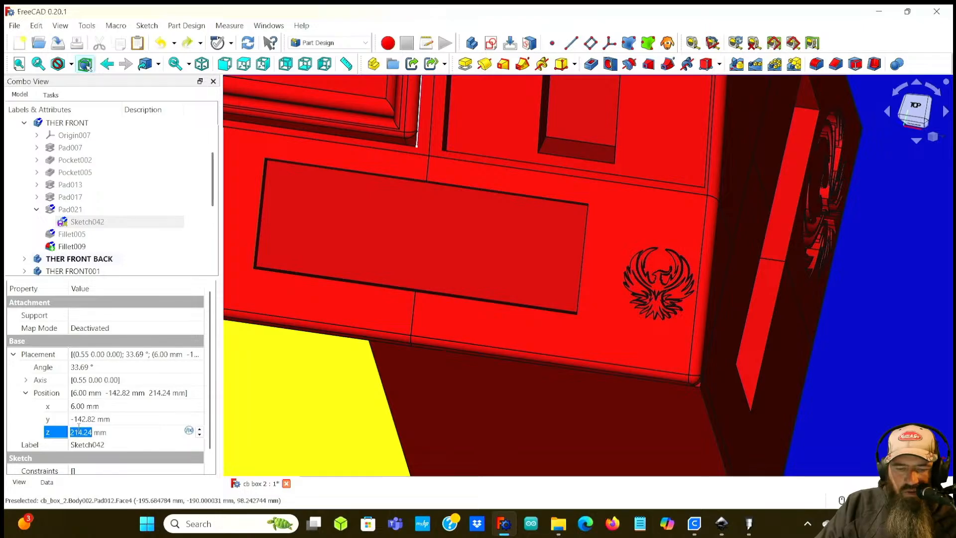
pyautogui.scroll(-1, 110, 429)
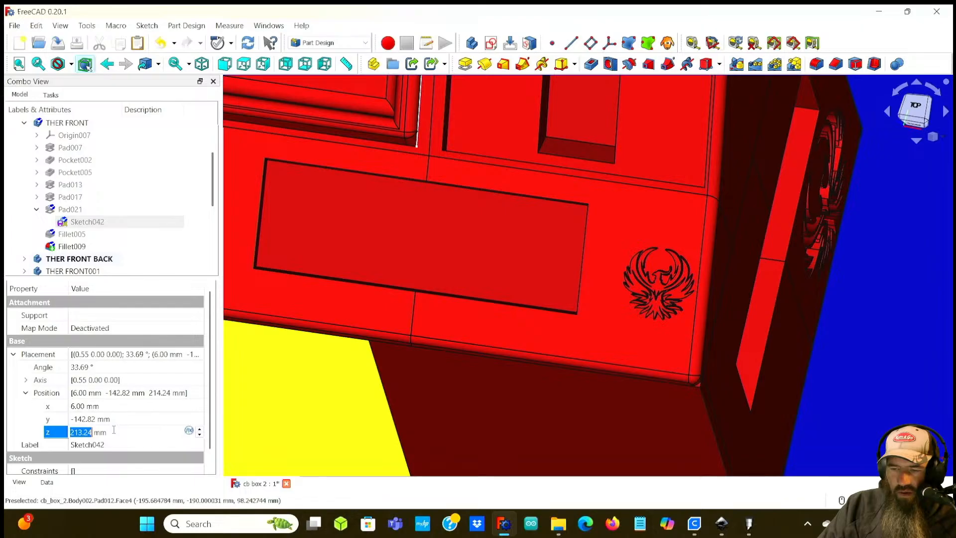
pyautogui.press('Return')
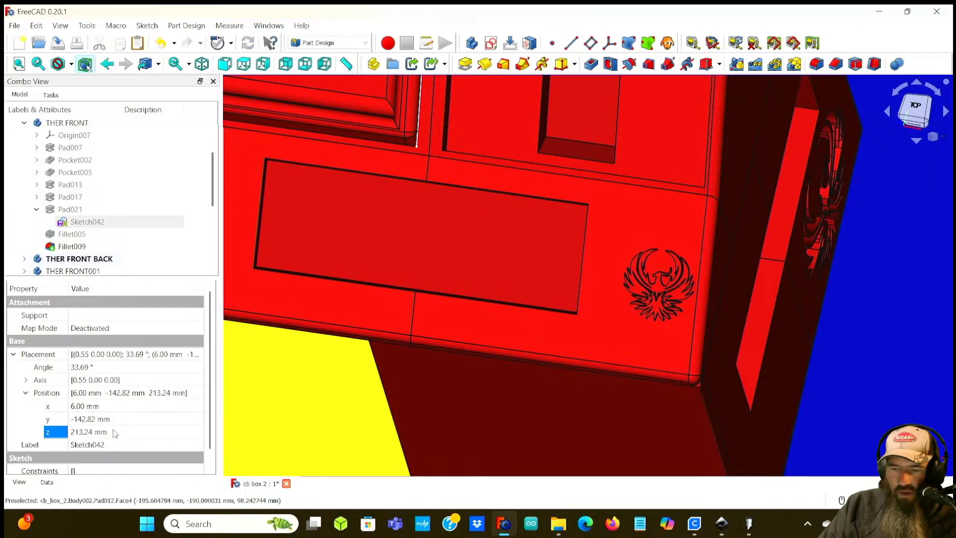
pyautogui.click(86, 432)
pyautogui.scroll(4, 86, 431)
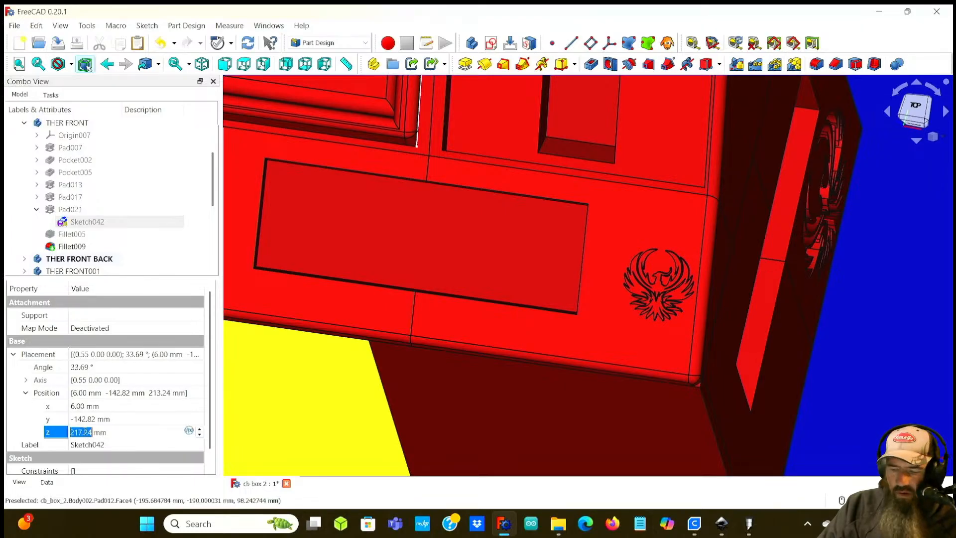
pyautogui.press('Return')
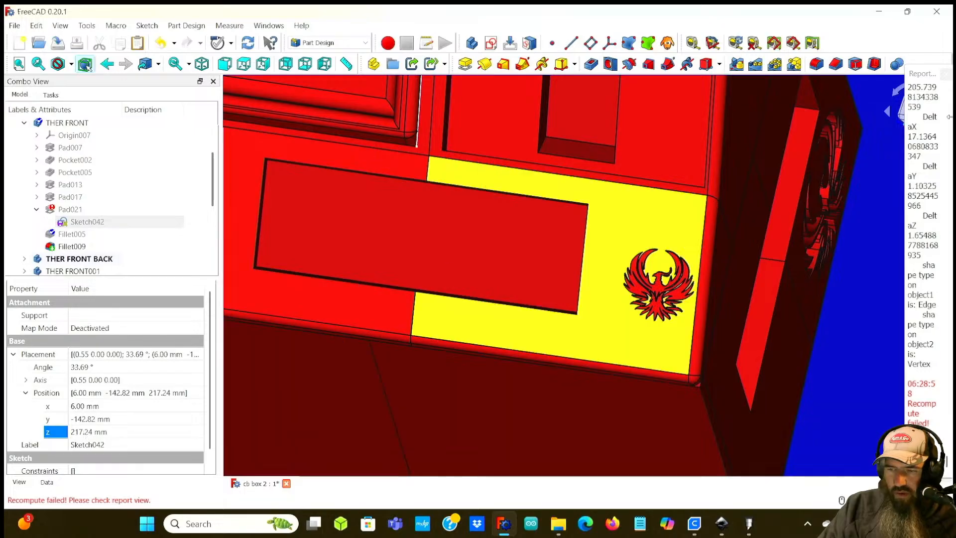
pyautogui.click(945, 74)
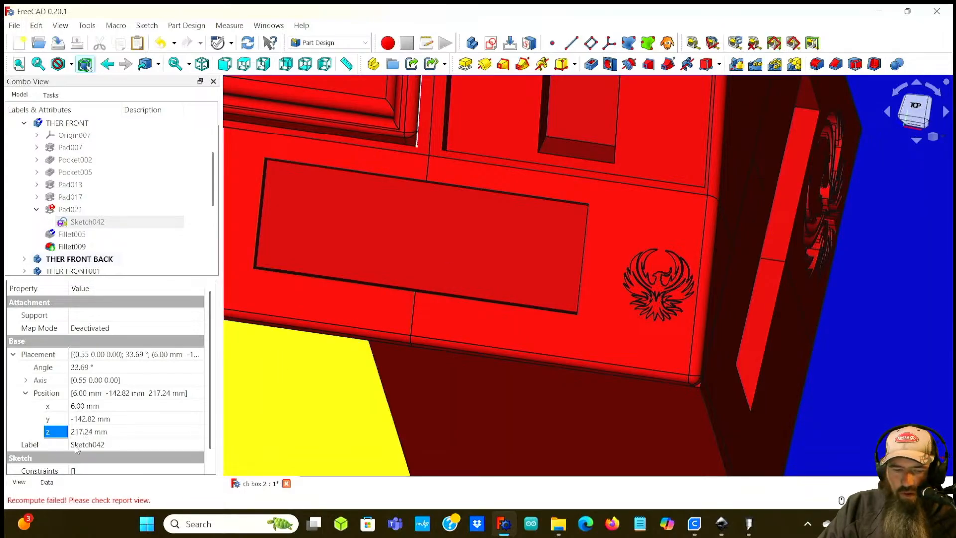
pyautogui.click(83, 432)
pyautogui.scroll(-1, 83, 432)
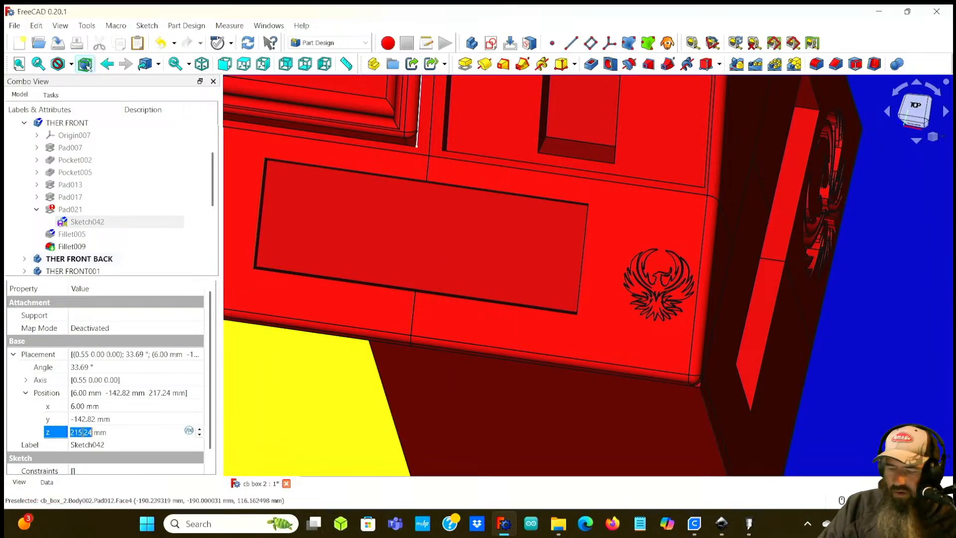
pyautogui.press('Return')
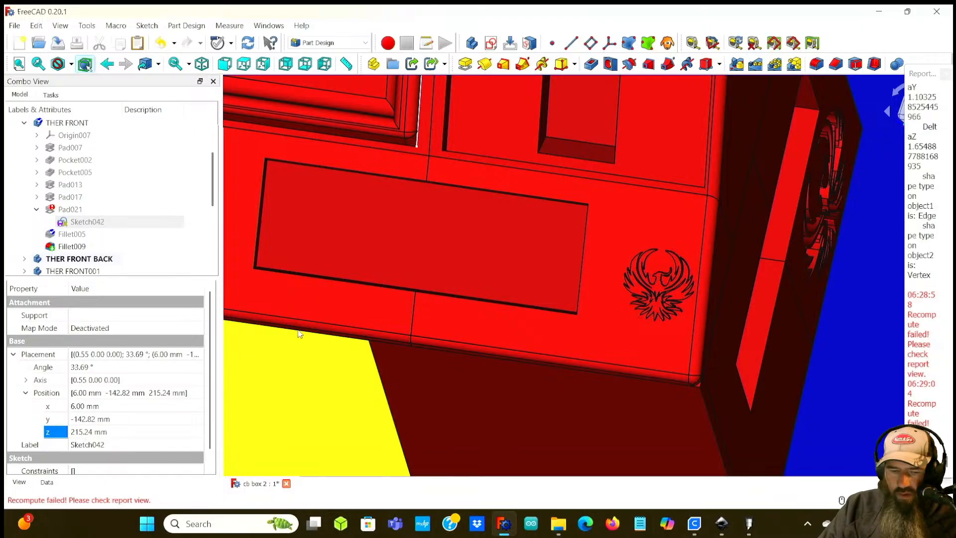
# Step: Undo the phoenix sketch's z position changes
pyautogui.click(36, 26)
pyautogui.click(53, 40)
pyautogui.click(35, 25)
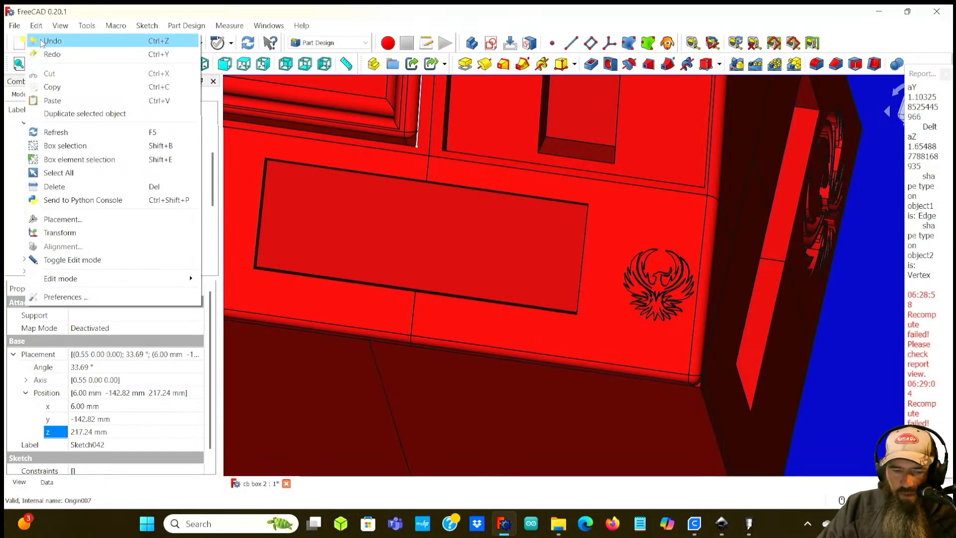
pyautogui.click(42, 42)
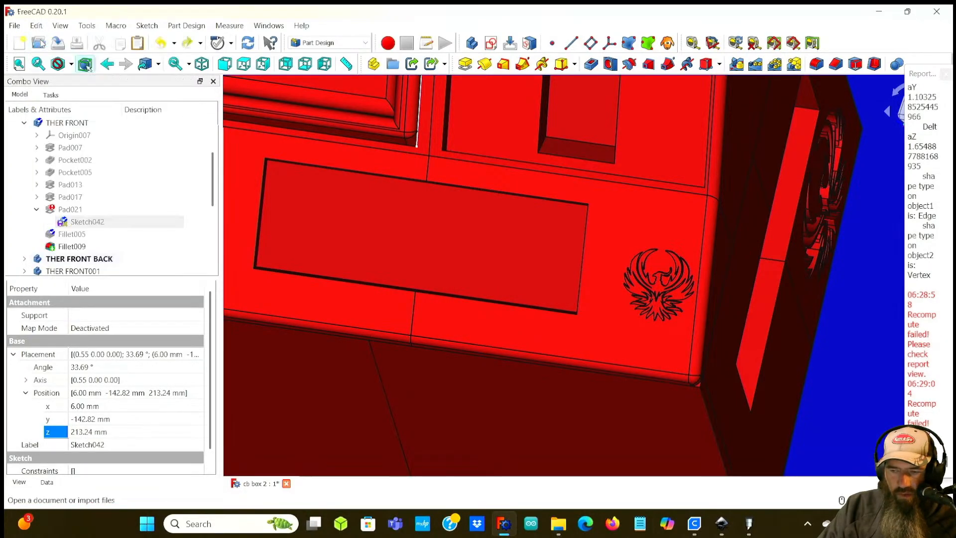
pyautogui.click(36, 26)
pyautogui.click(55, 42)
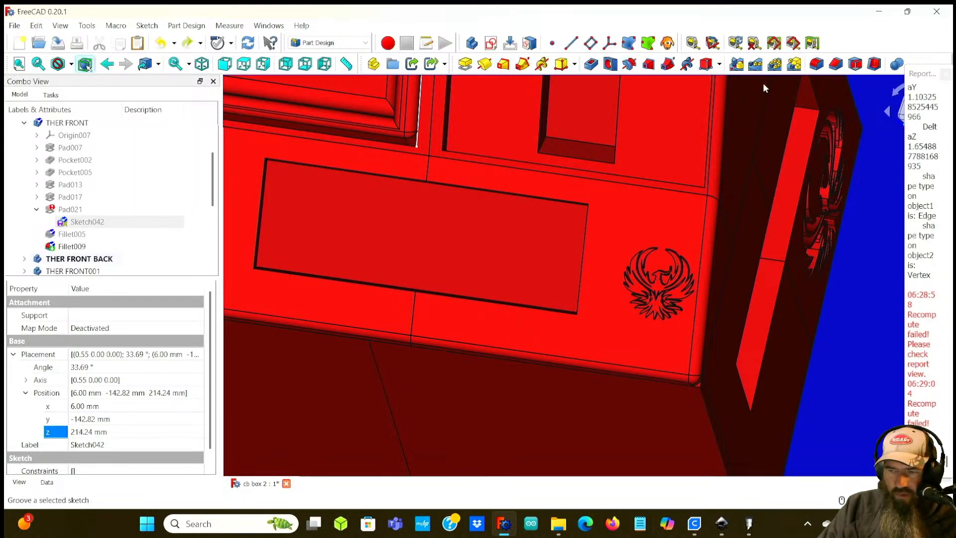
pyautogui.click(945, 74)
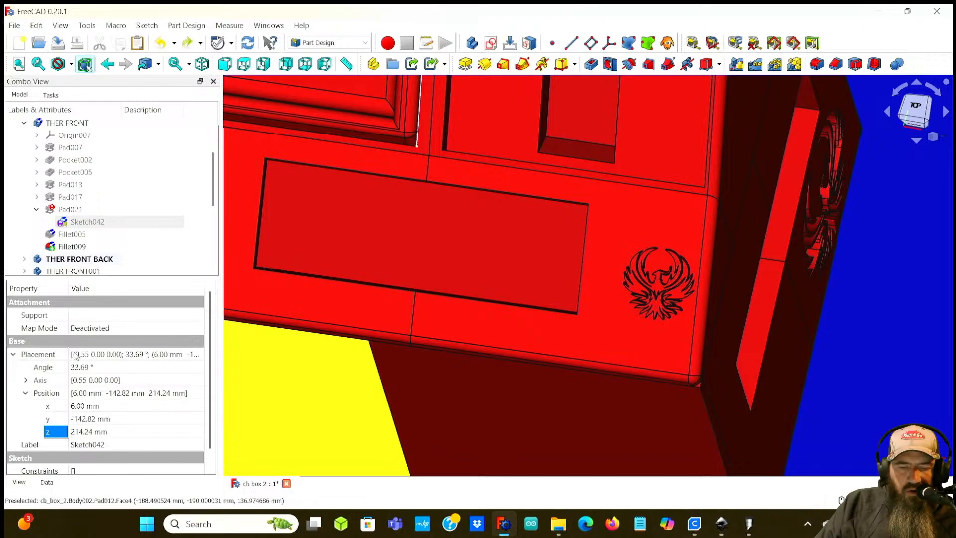
# Step: Reselect the phoenix sketch under Pad021 and set its x position to 5 mm
pyautogui.doubleClick(62, 211)
pyautogui.click(97, 125)
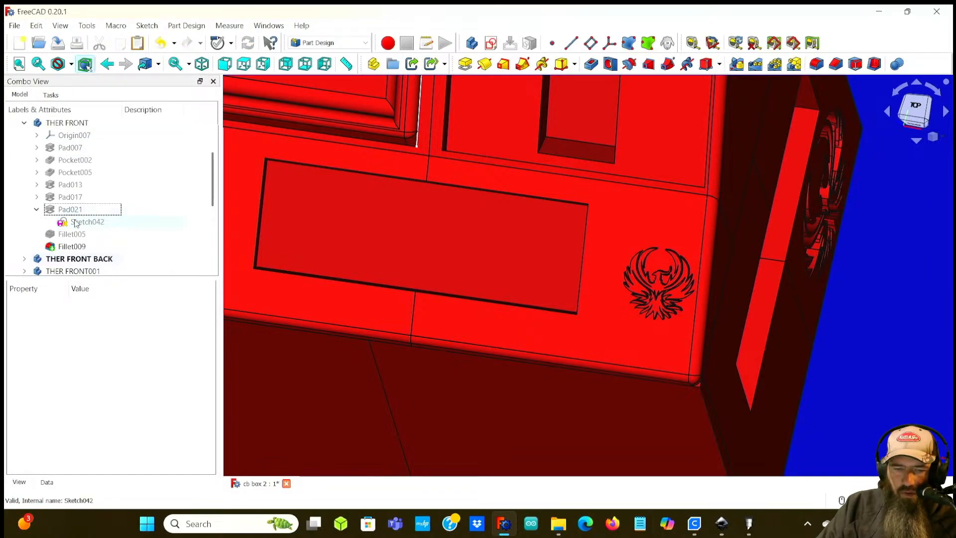
pyautogui.click(74, 220)
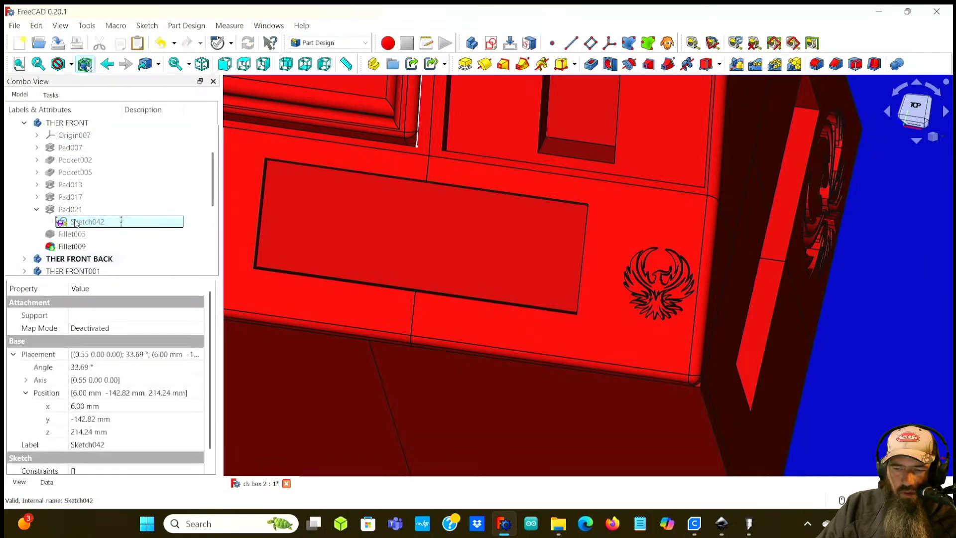
pyautogui.click(78, 406)
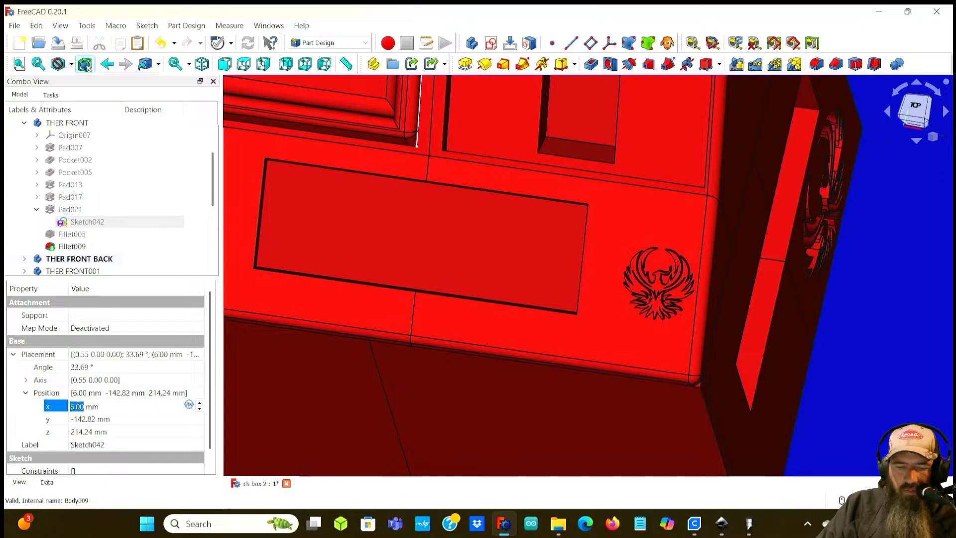
pyautogui.moveTo(683, 321); pyautogui.dragTo(554, 298, button='middle')
pyautogui.click(75, 406)
pyautogui.scroll(-1, 75, 406)
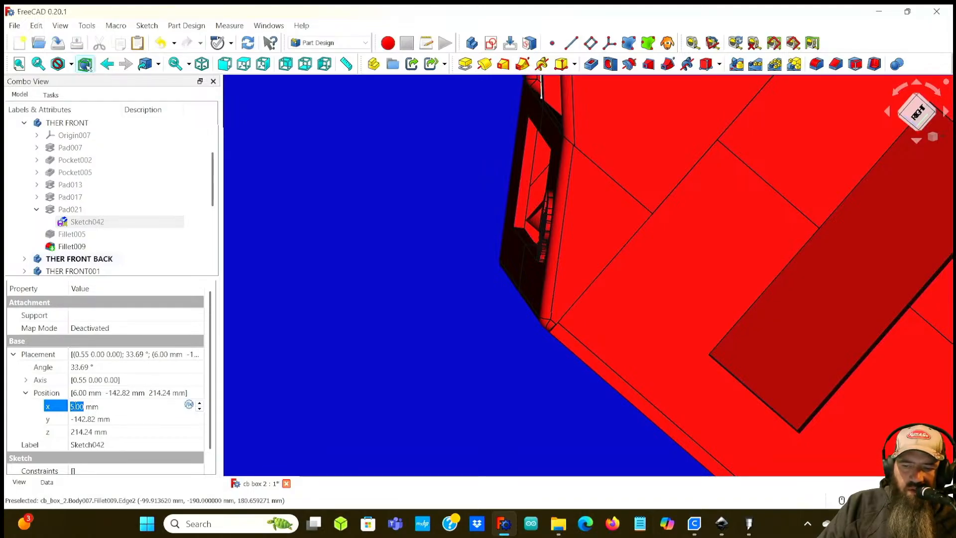
pyautogui.press('Return')
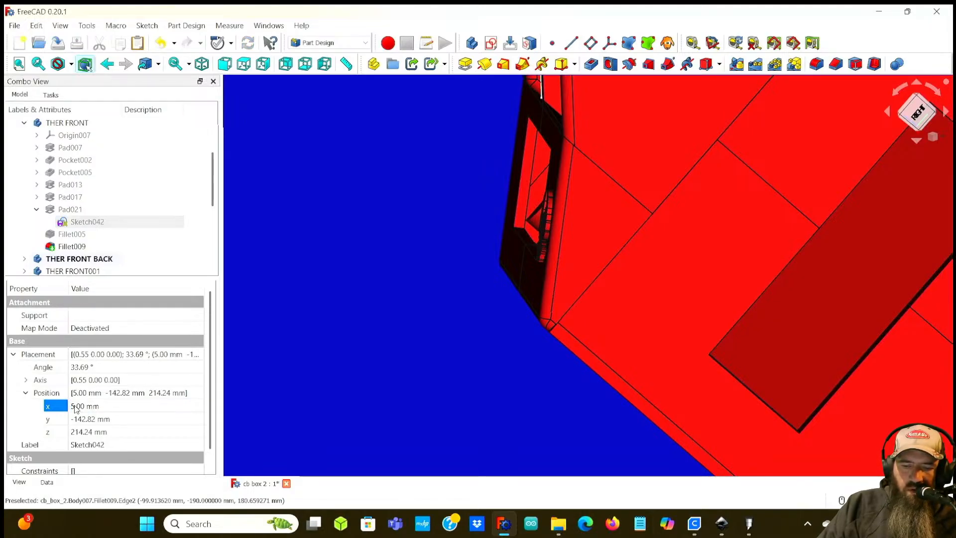
# Step: Set the phoenix sketch's x position to 4 mm, then back to 6 mm
pyautogui.scroll(6, 538, 267)
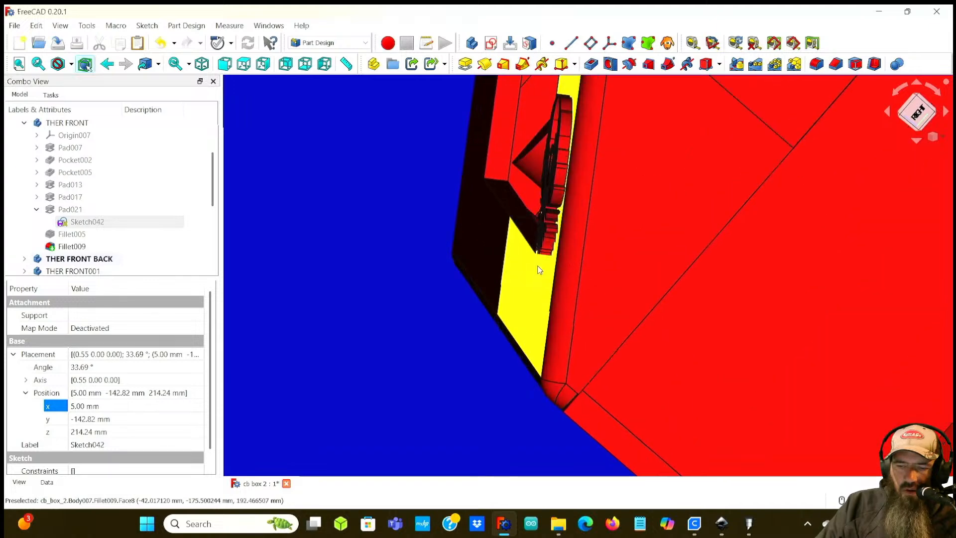
pyautogui.moveTo(504, 233); pyautogui.dragTo(371, 297, button='middle')
pyautogui.scroll(-3, 567, 265)
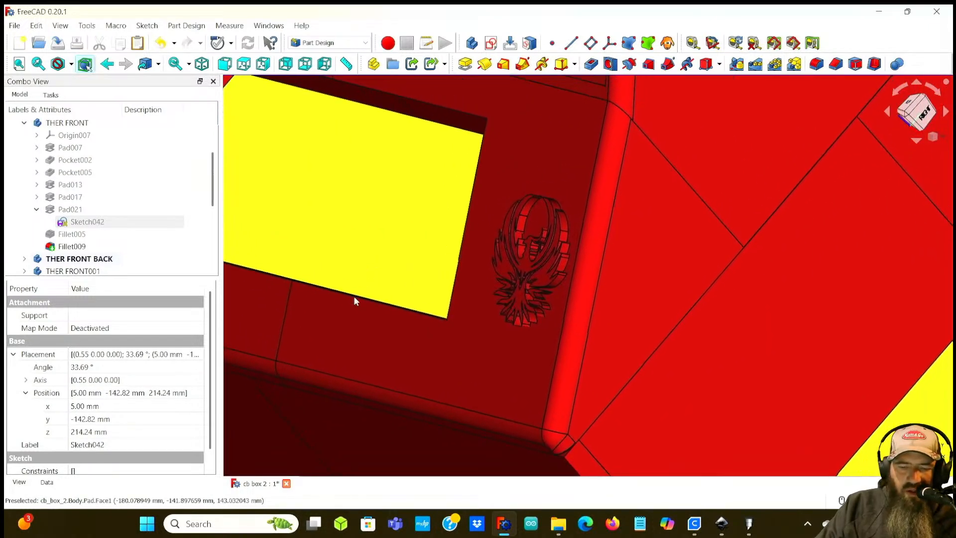
pyautogui.click(80, 407)
pyautogui.scroll(-1, 81, 407)
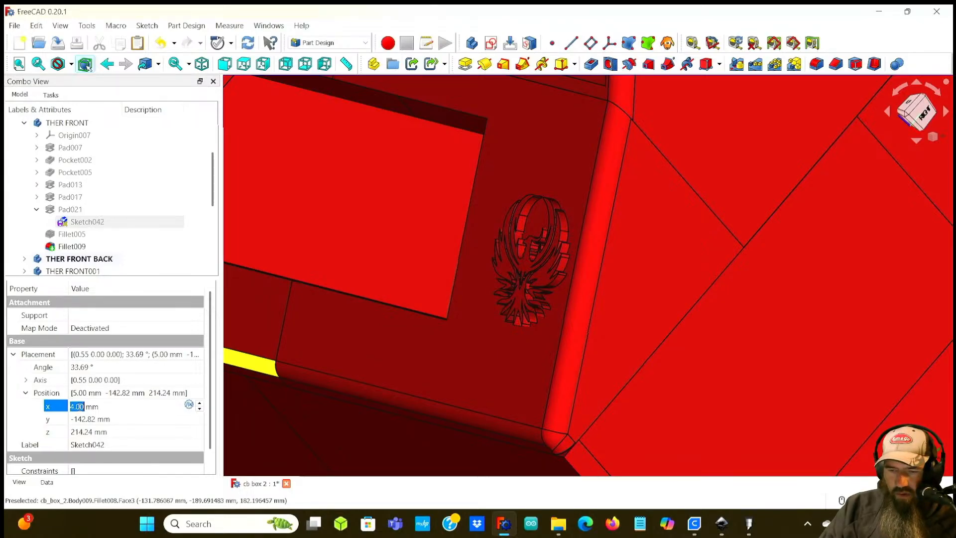
pyautogui.press('Return')
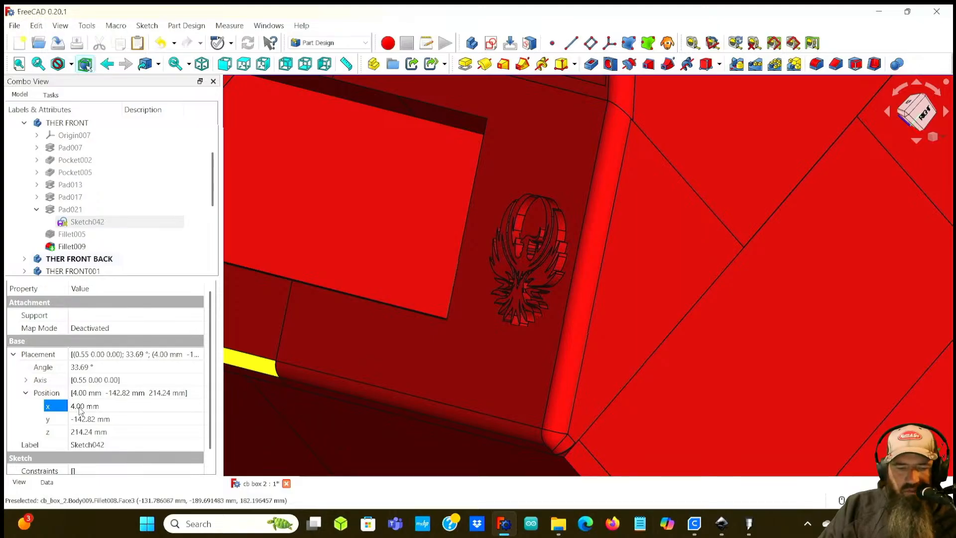
pyautogui.click(80, 407)
pyautogui.scroll(2, 80, 408)
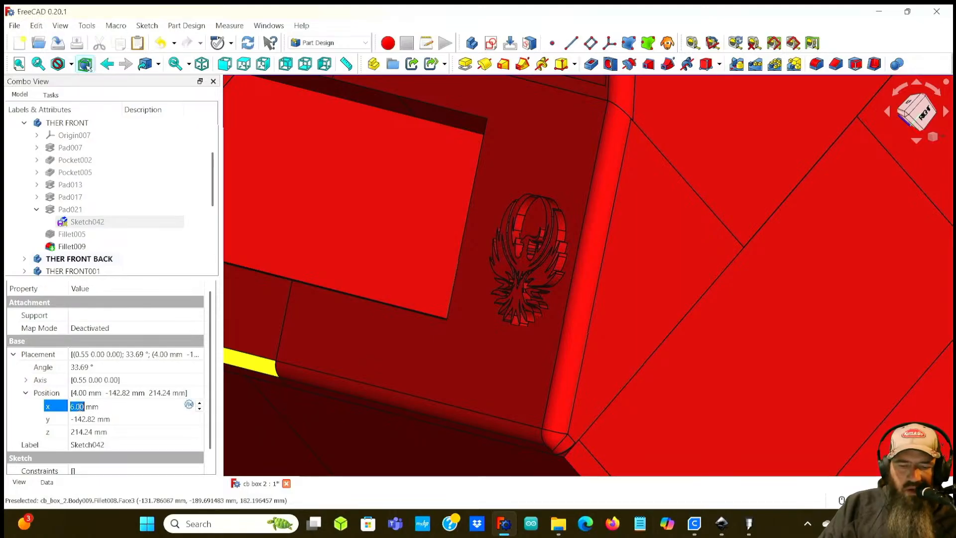
pyautogui.press('Return')
pyautogui.moveTo(418, 264); pyautogui.dragTo(169, 243, button='middle')
pyautogui.moveTo(526, 274); pyautogui.dragTo(352, 258, button='middle')
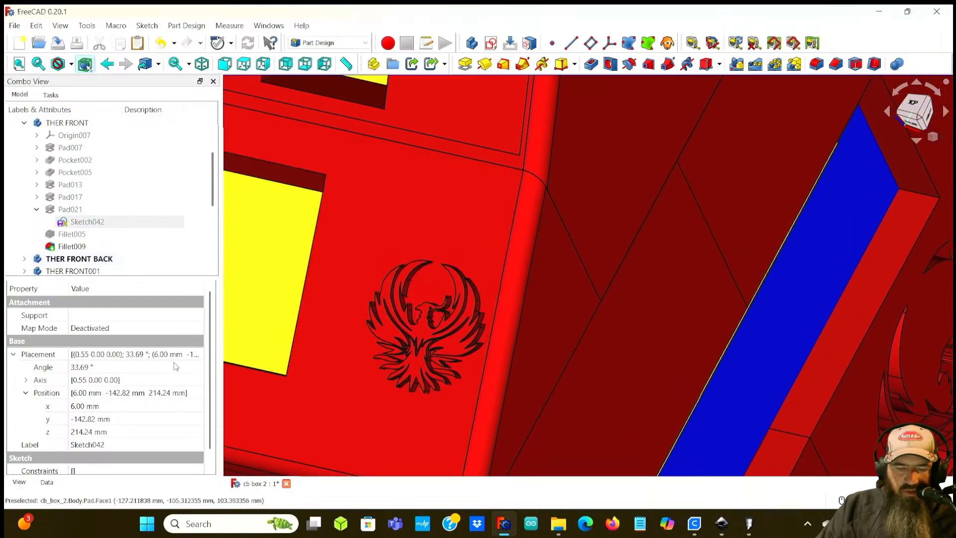
# Step: Try the phoenix sketch's y position at -144.82 mm and -143.82 mm
pyautogui.click(83, 419)
pyautogui.scroll(-1, 89, 415)
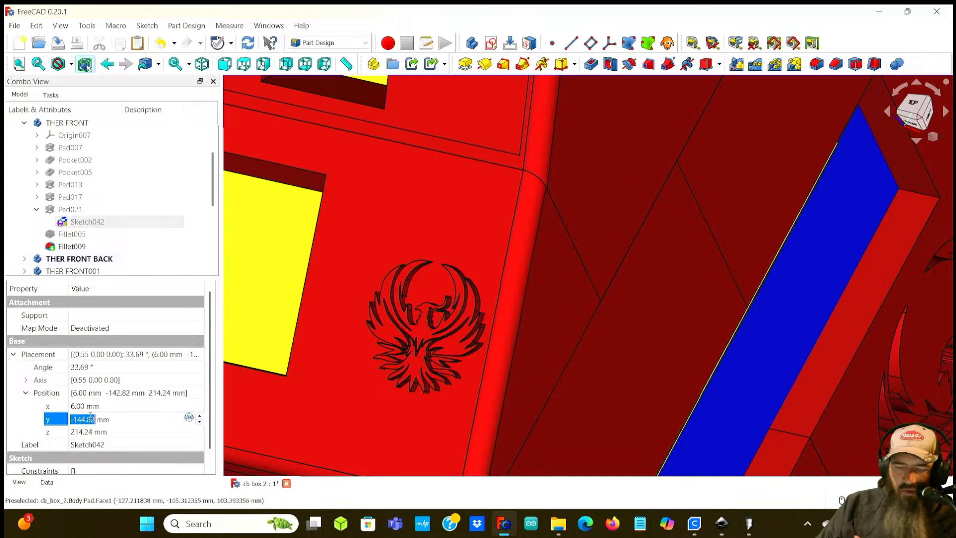
pyautogui.press('Return')
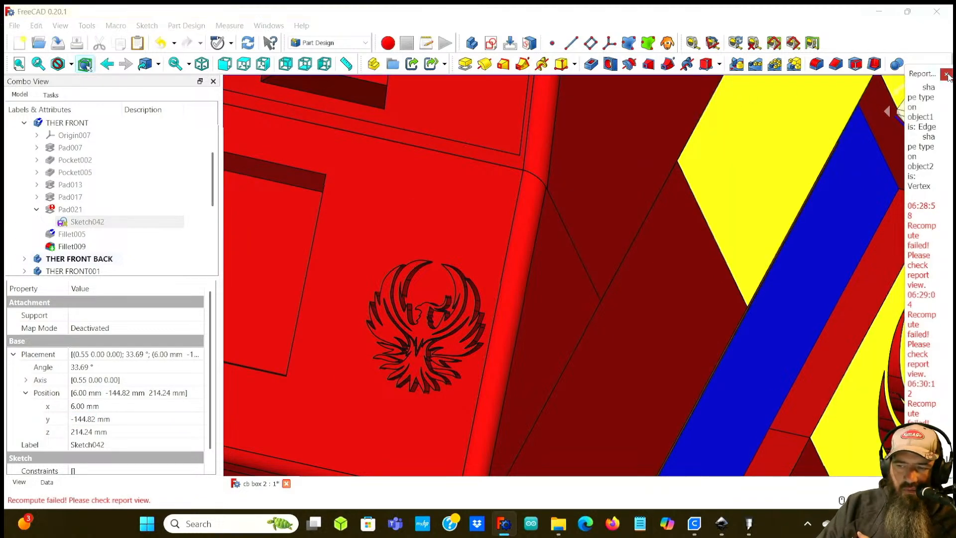
pyautogui.click(946, 74)
pyautogui.click(82, 417)
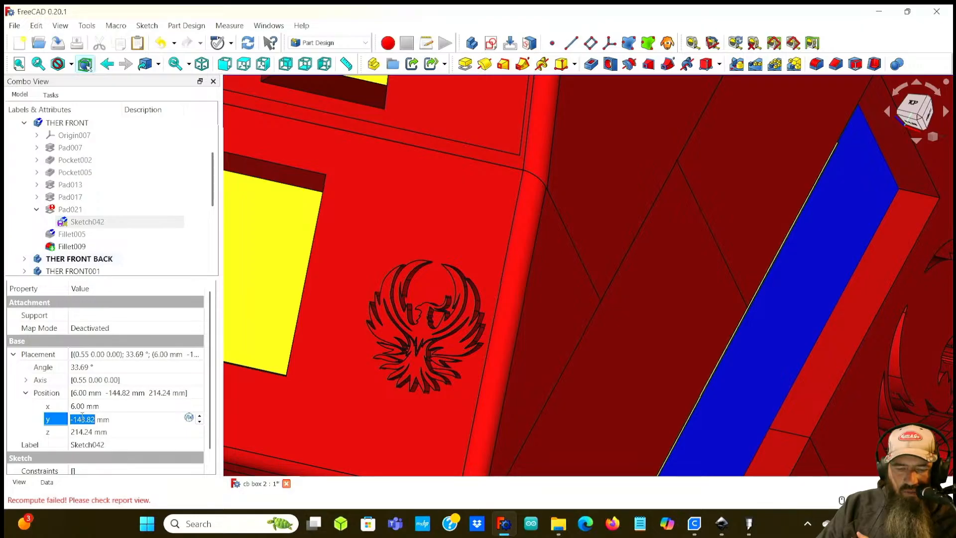
pyautogui.scroll(1, 82, 417)
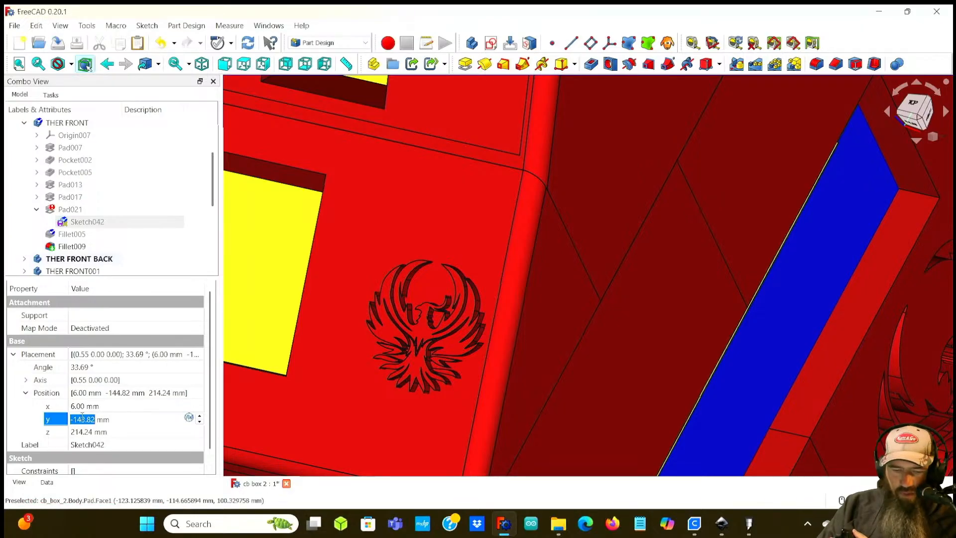
pyautogui.press('Return')
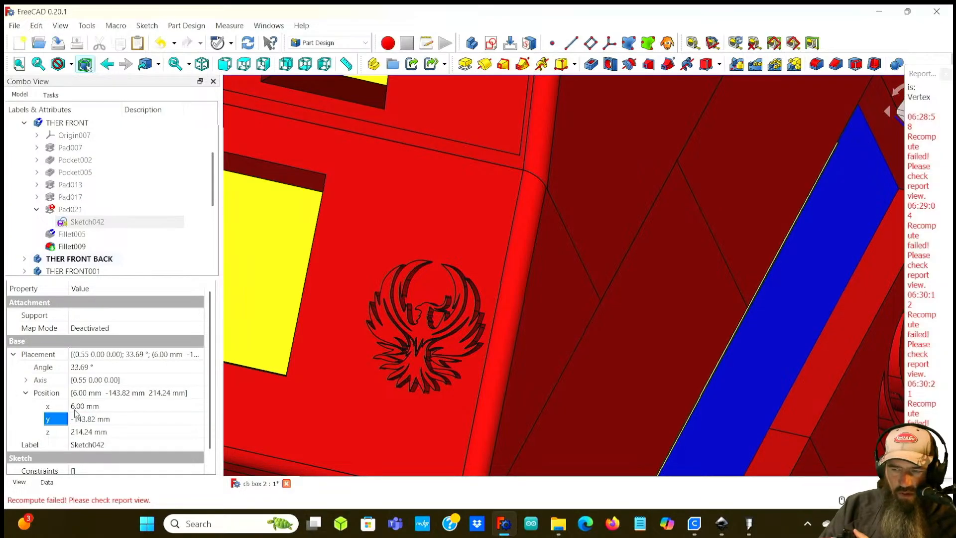
pyautogui.click(946, 74)
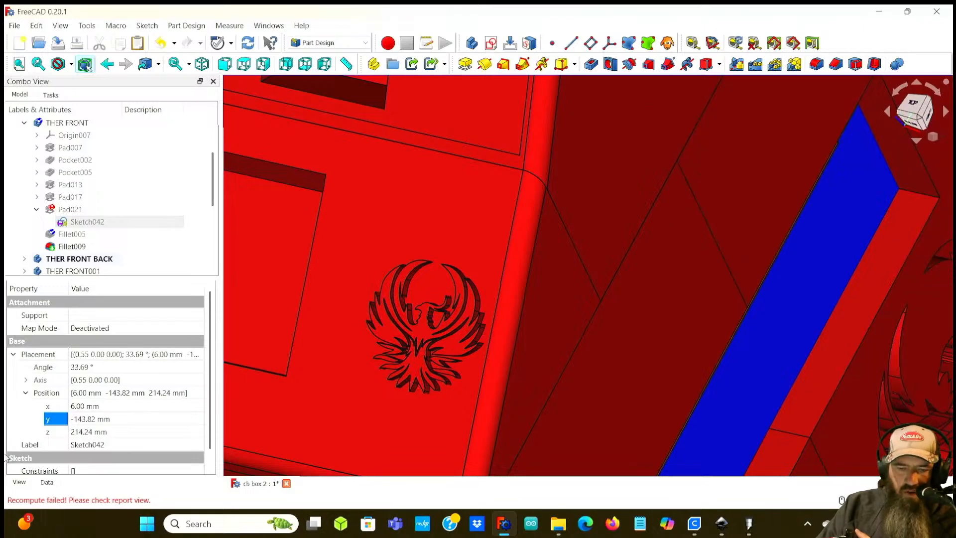
# Step: Shift the phoenix sketch's y position through -141.82 mm to -140.82 mm
pyautogui.click(90, 418)
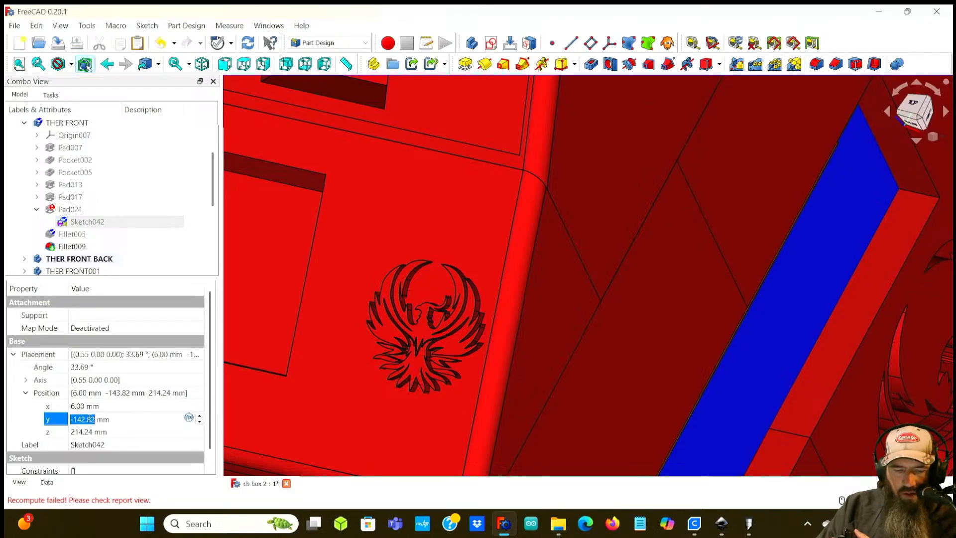
pyautogui.press('Up')
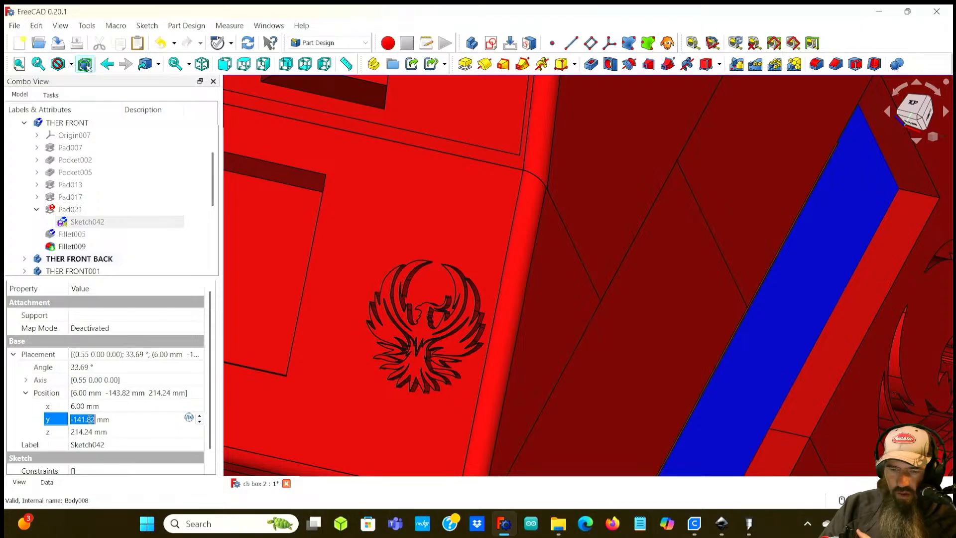
pyautogui.press('Return')
pyautogui.click(90, 420)
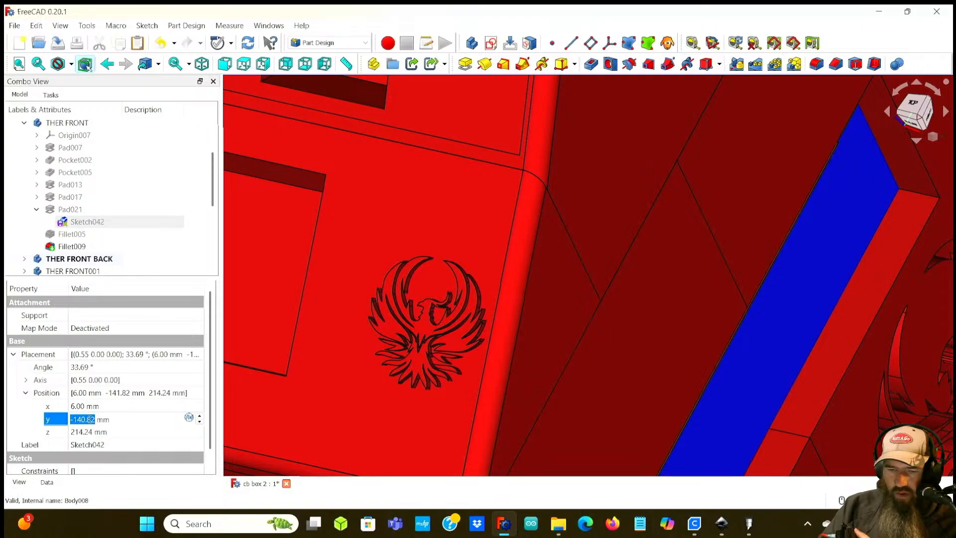
pyautogui.press('Return')
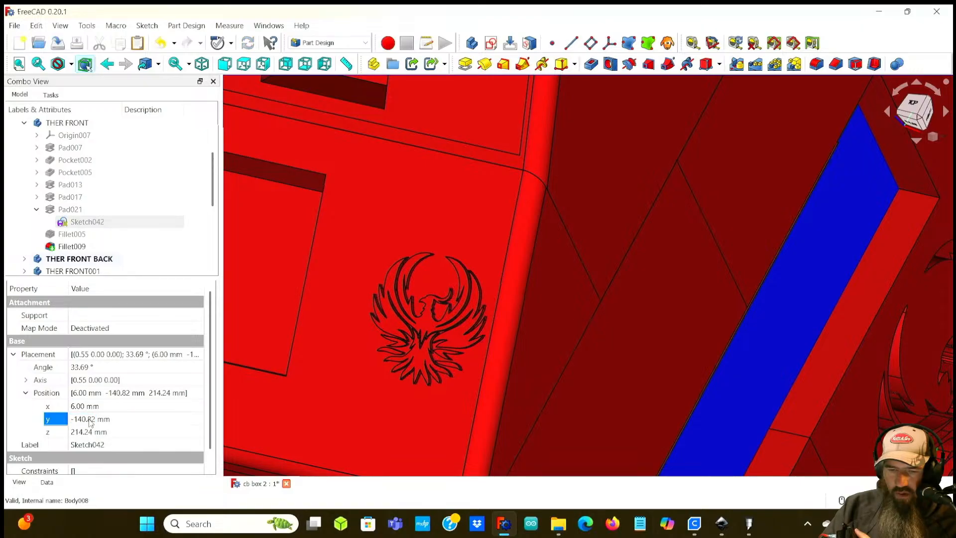
pyautogui.click(90, 421)
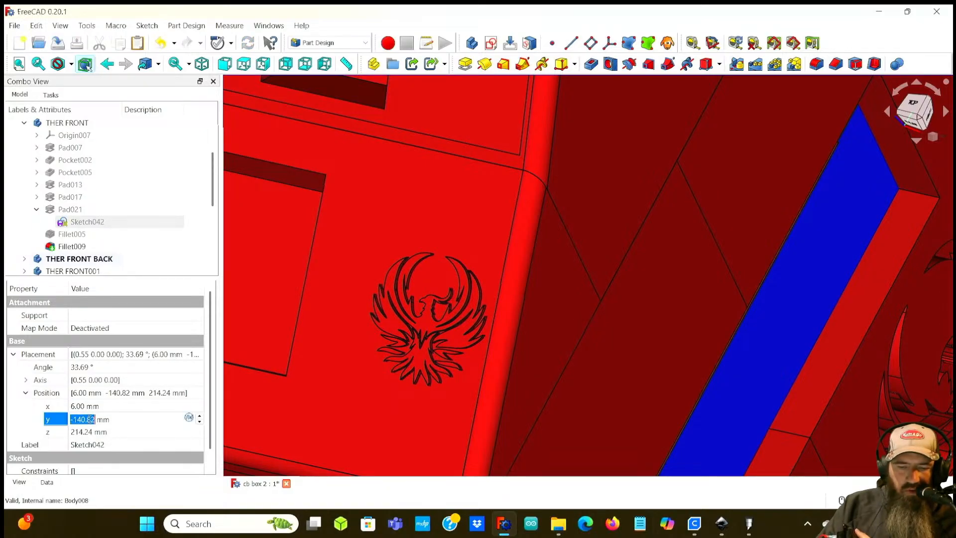
# Step: Set the phoenix sketch's y position to -139.82 mm
pyautogui.press('Up')
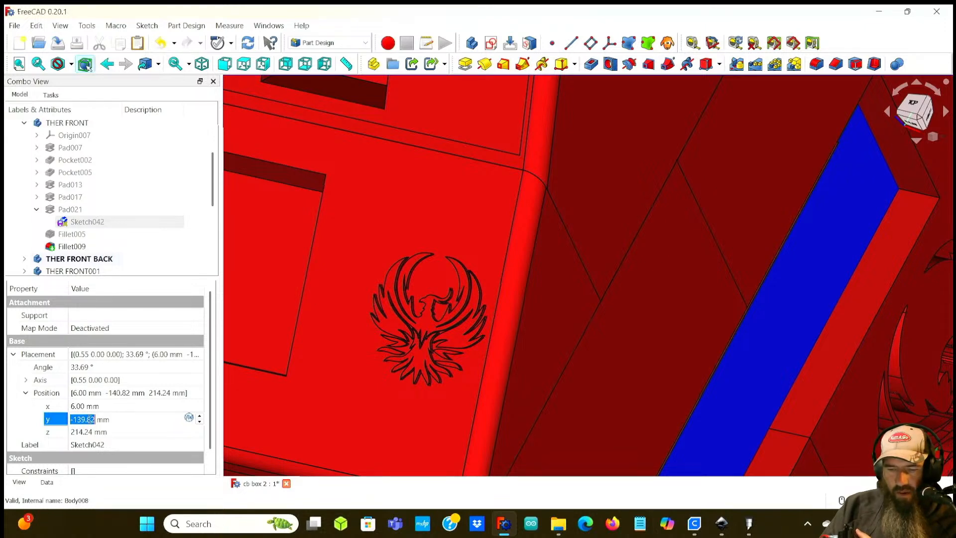
pyautogui.press('Return')
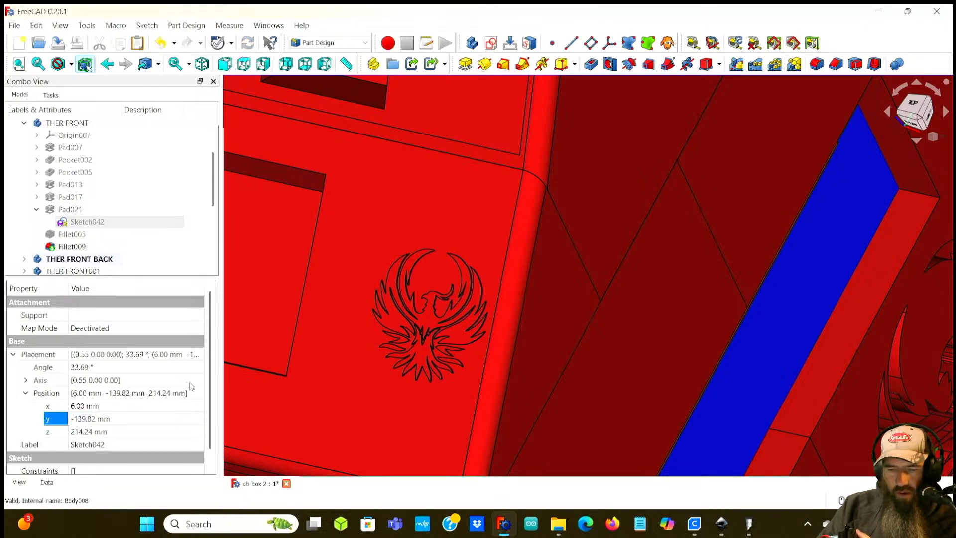
pyautogui.moveTo(489, 349)
pyautogui.mouseDown(button='middle')
pyautogui.moveTo(393, 341)
pyautogui.moveTo(501, 358)
pyautogui.moveTo(387, 313)
pyautogui.moveTo(408, 297)
pyautogui.moveTo(422, 319)
pyautogui.moveTo(510, 340)
pyautogui.moveTo(394, 320)
pyautogui.moveTo(421, 306)
pyautogui.moveTo(491, 338)
pyautogui.mouseUp(button='middle')
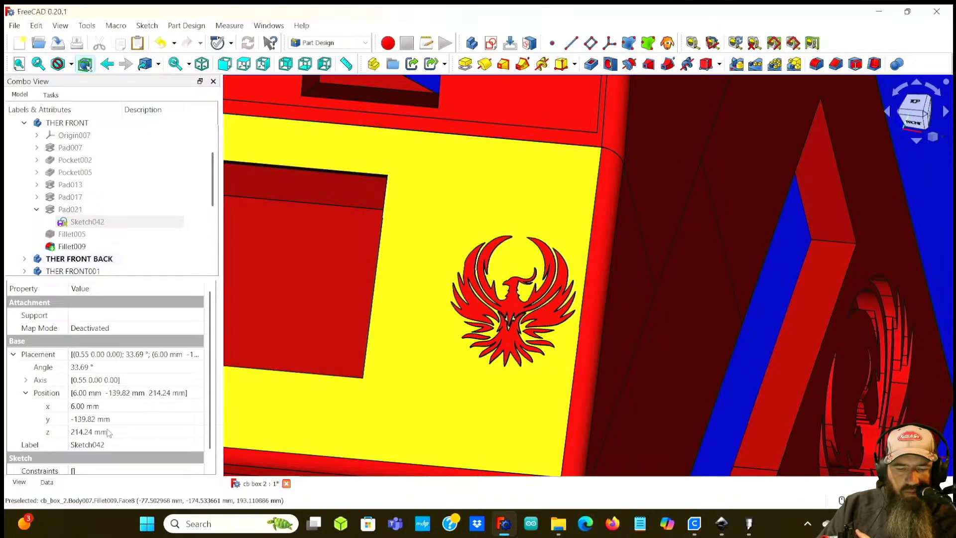
# Step: Shift the phoenix sketch's z position through 215.24 mm and 217.24 mm to 216.24 mm
pyautogui.click(81, 431)
pyautogui.scroll(1, 78, 432)
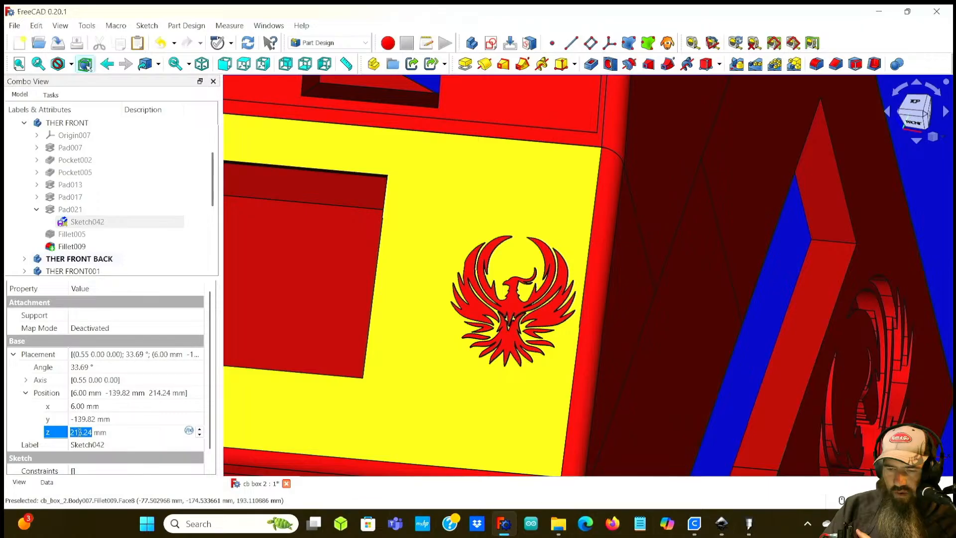
pyautogui.press('Return')
pyautogui.click(80, 432)
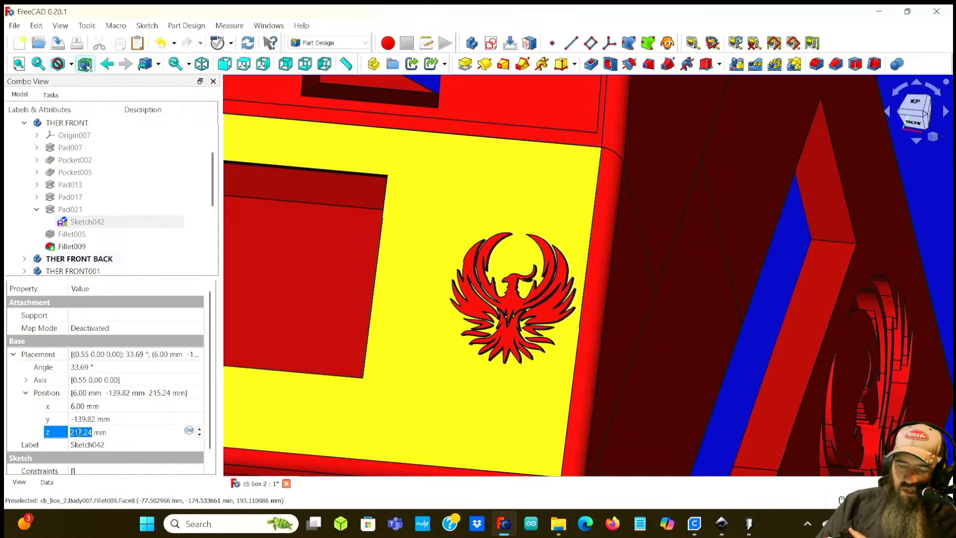
pyautogui.press('Return')
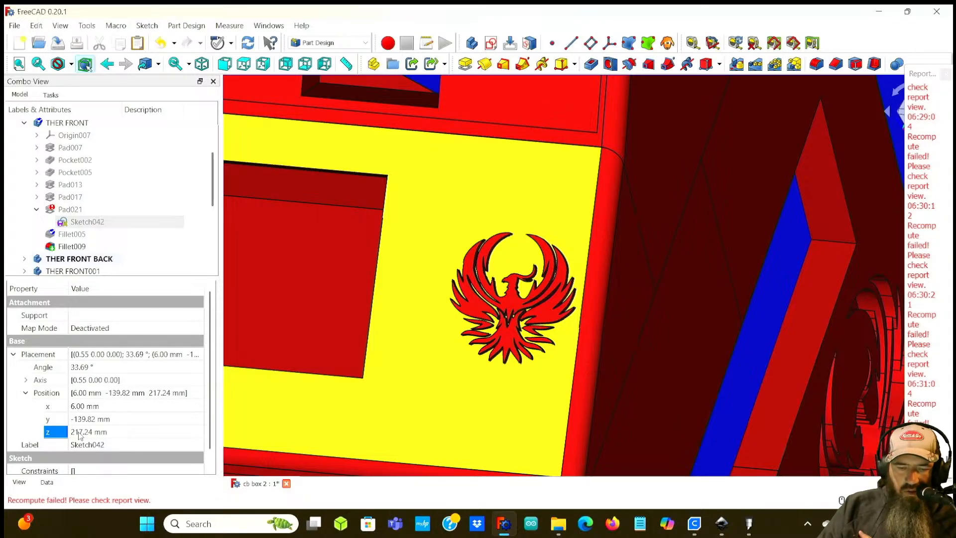
pyautogui.click(80, 433)
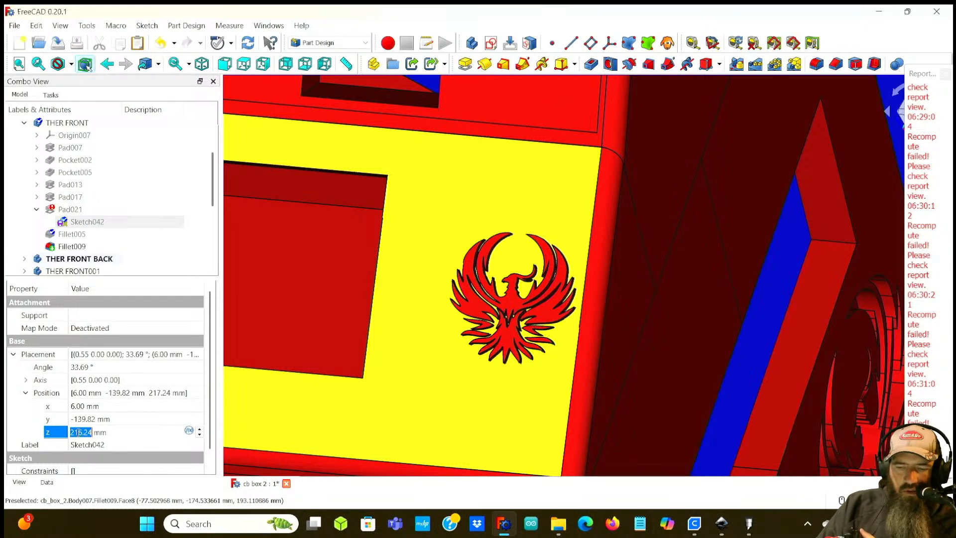
pyautogui.press('Return')
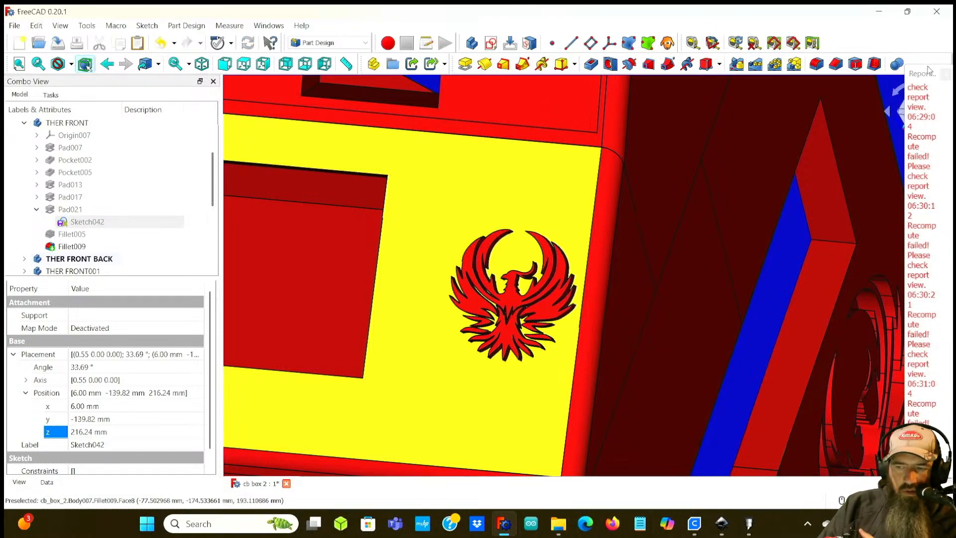
# Step: Close the report view and step the phoenix sketch's y position through -138.82 mm to -137.82 mm
pyautogui.click(946, 75)
pyautogui.moveTo(650, 282); pyautogui.dragTo(474, 284, button='middle')
pyautogui.click(84, 419)
pyautogui.scroll(1, 84, 419)
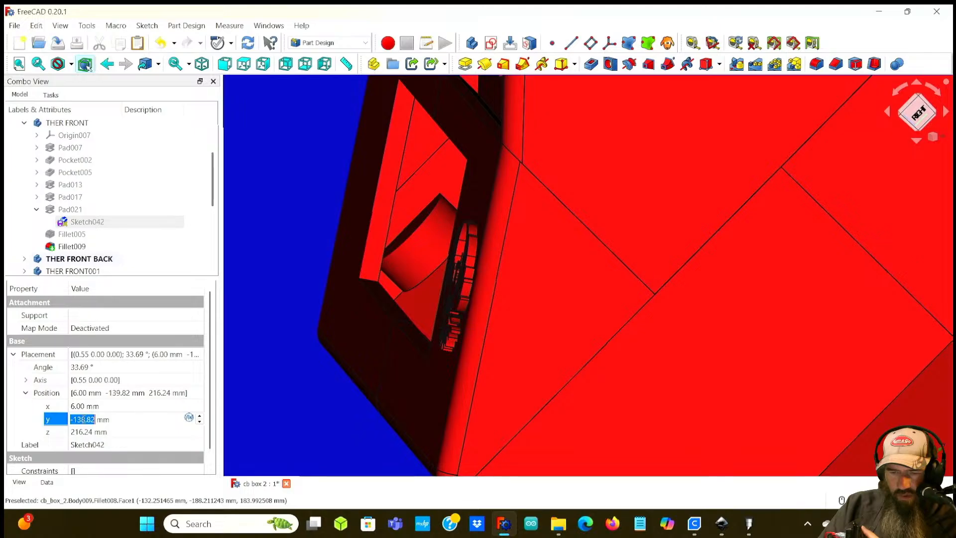
pyautogui.press('Return')
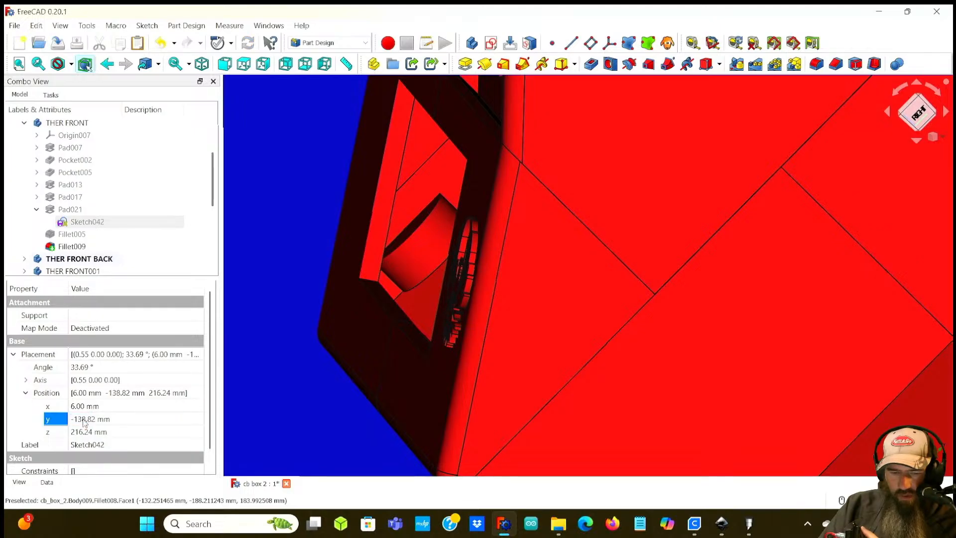
pyautogui.click(84, 421)
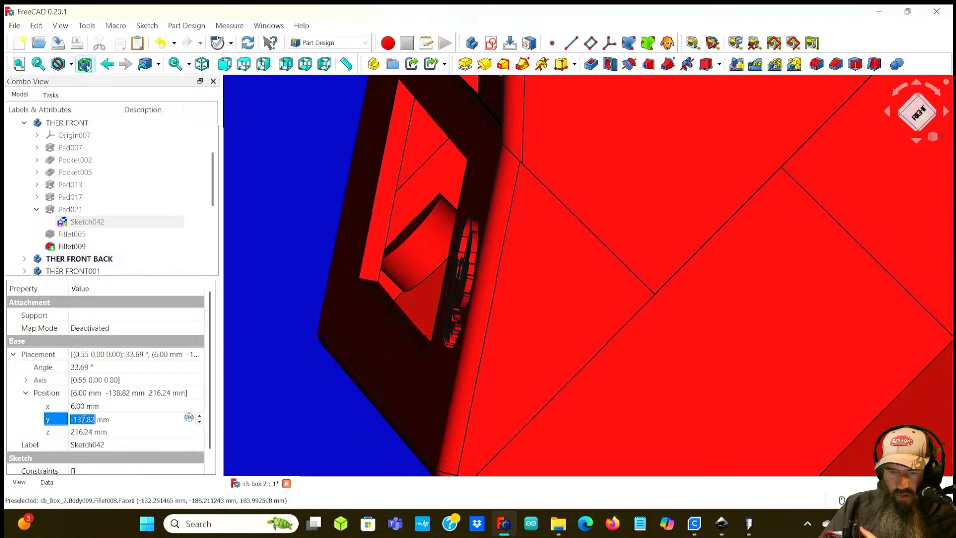
pyautogui.press('Return')
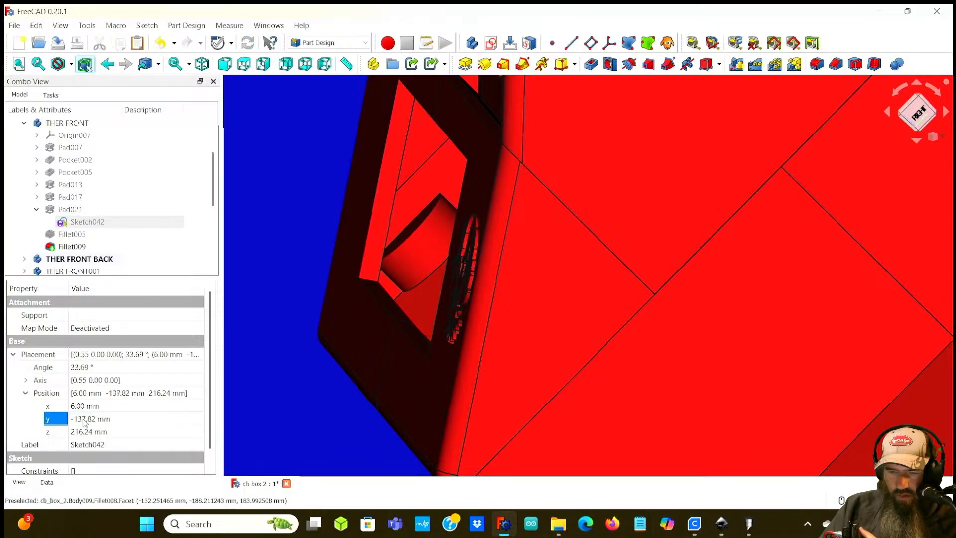
# Step: Step the phoenix sketch's z position through 215.24 mm and 217.24 mm to 218.24 mm
pyautogui.moveTo(423, 251); pyautogui.dragTo(438, 234, button='middle')
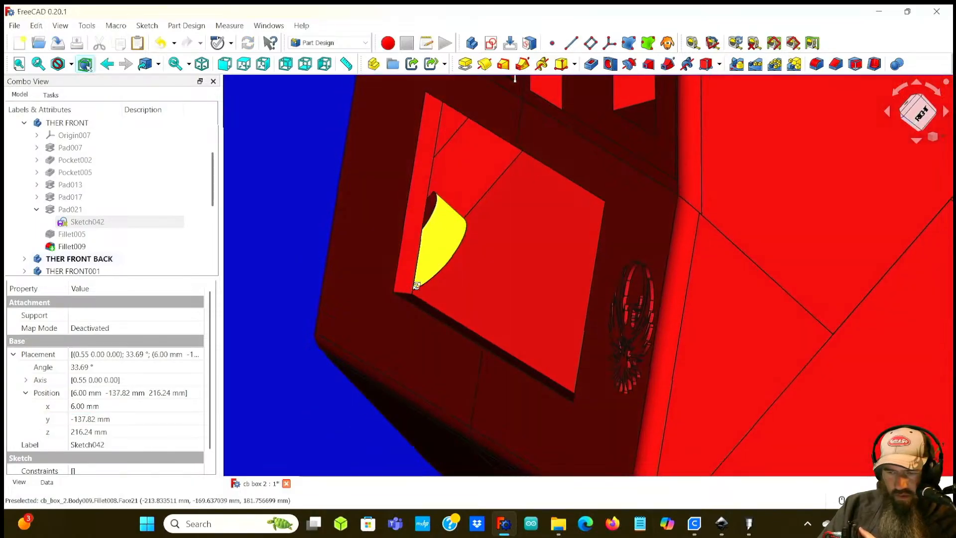
pyautogui.click(84, 432)
pyautogui.press('Down')
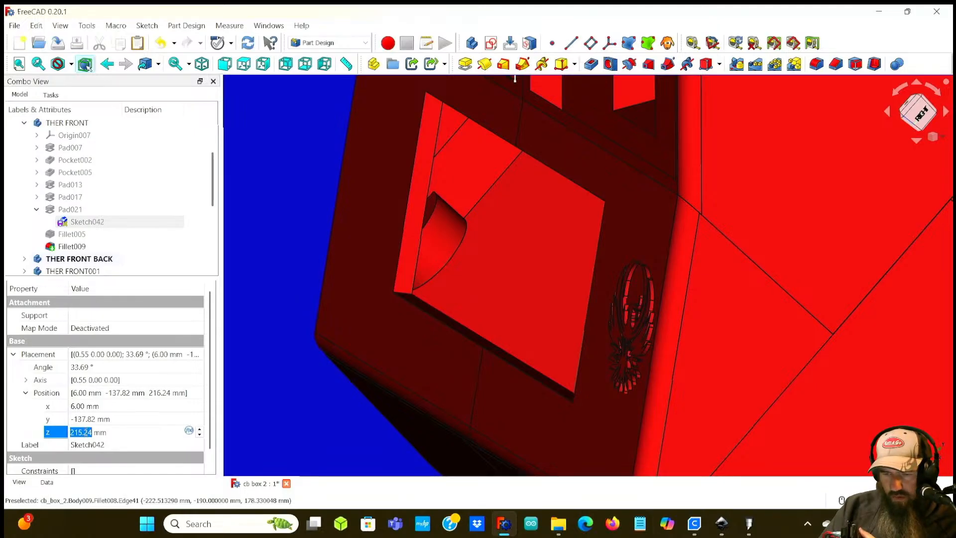
pyautogui.press('Return')
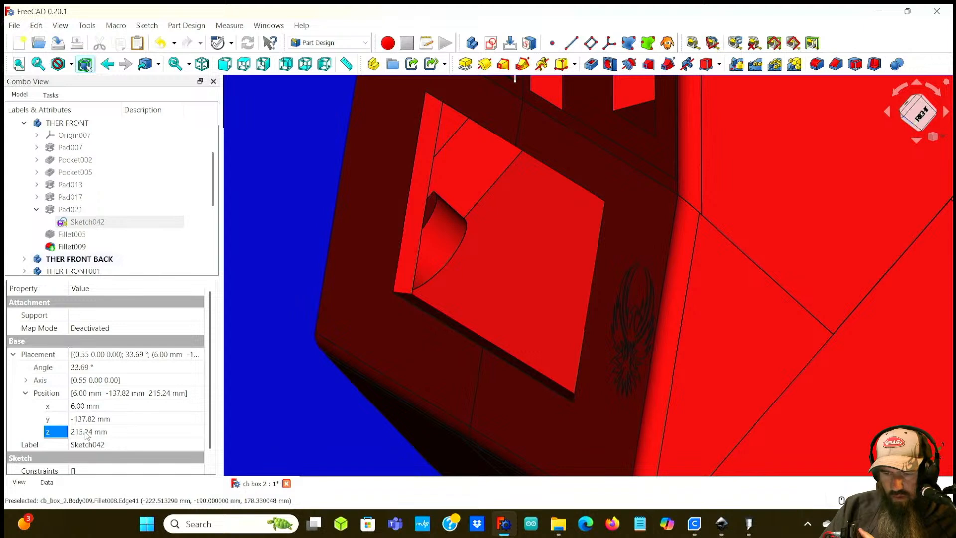
pyautogui.click(87, 432)
pyautogui.press('Up')
pyautogui.press('Up')
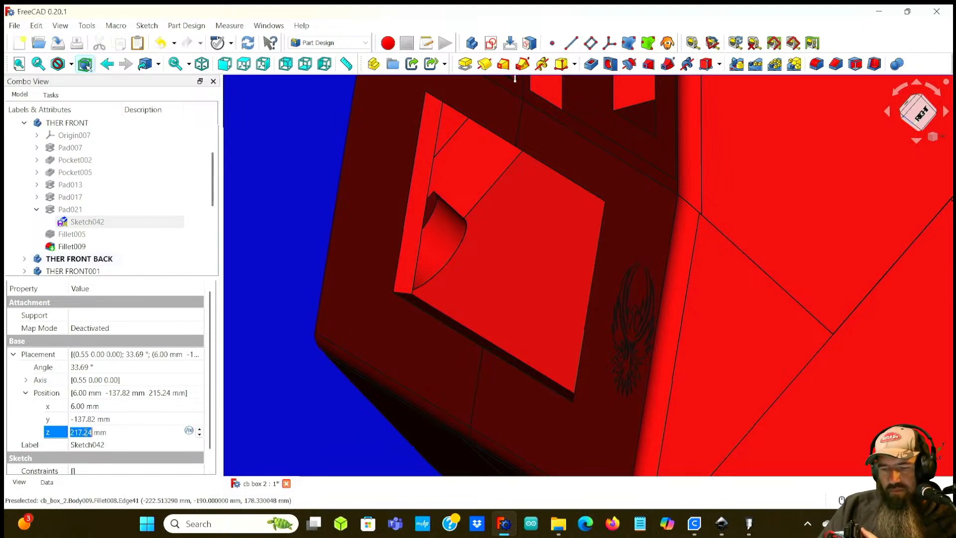
pyautogui.press('Return')
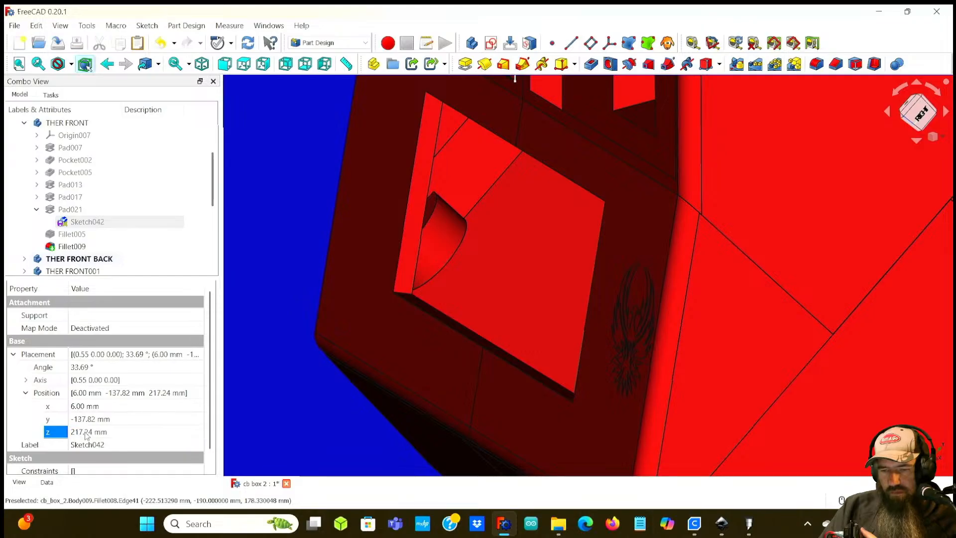
pyautogui.click(87, 432)
pyautogui.press('Up')
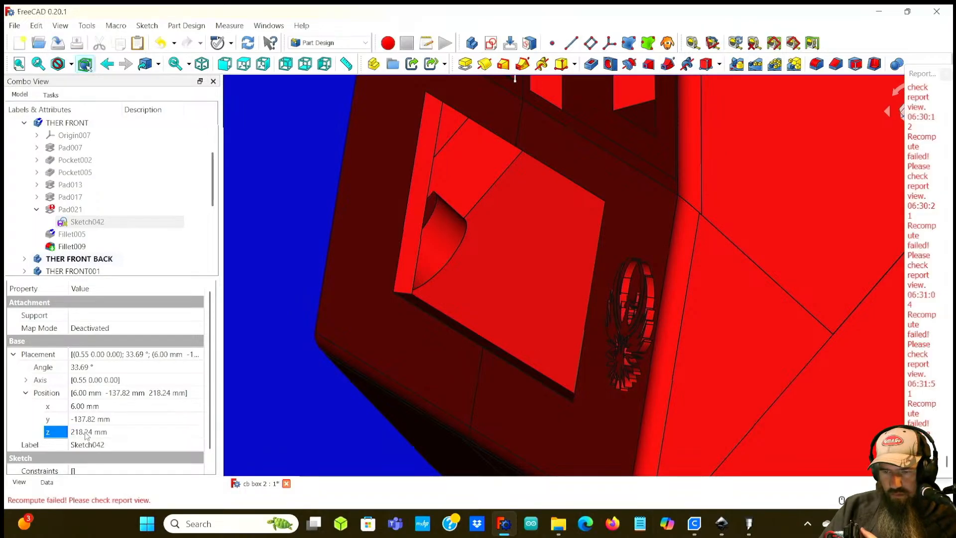
# Step: Try the phoenix sketch's y position at -138.82 mm, then return it to -137.82 mm
pyautogui.click(86, 419)
pyautogui.press('Down')
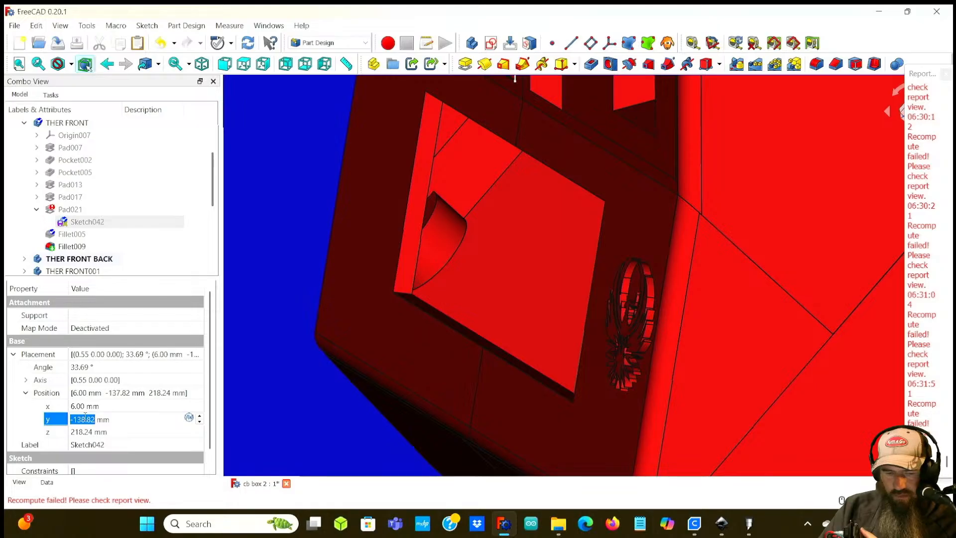
pyautogui.press('Return')
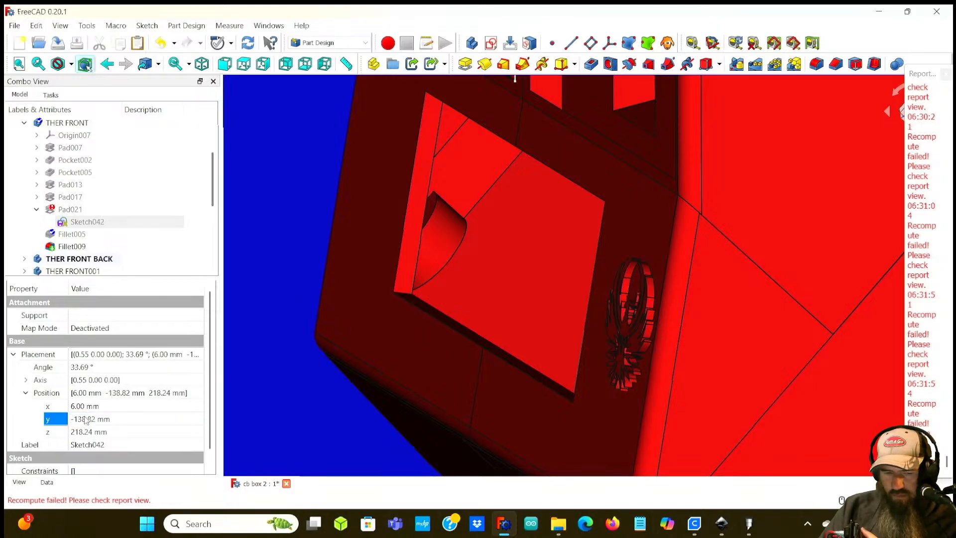
pyautogui.click(946, 74)
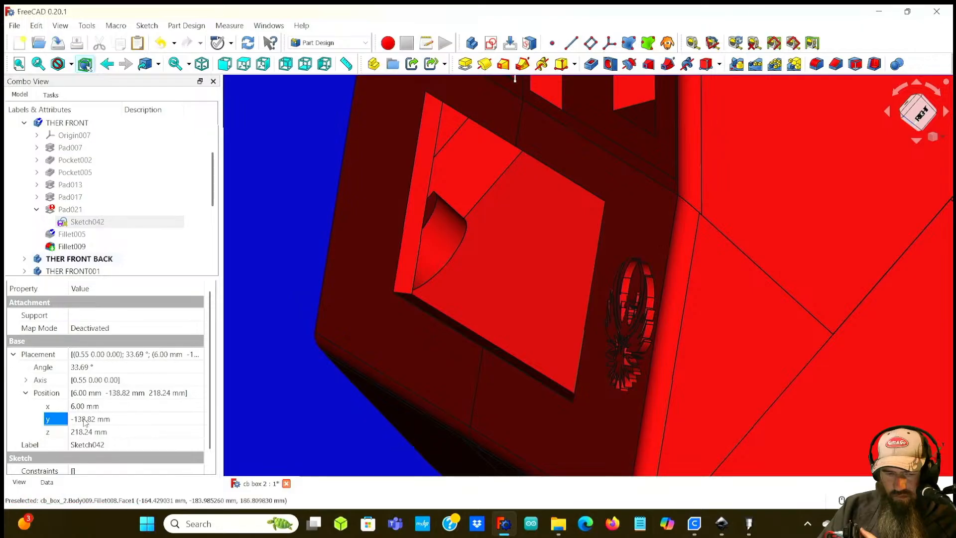
pyautogui.click(84, 420)
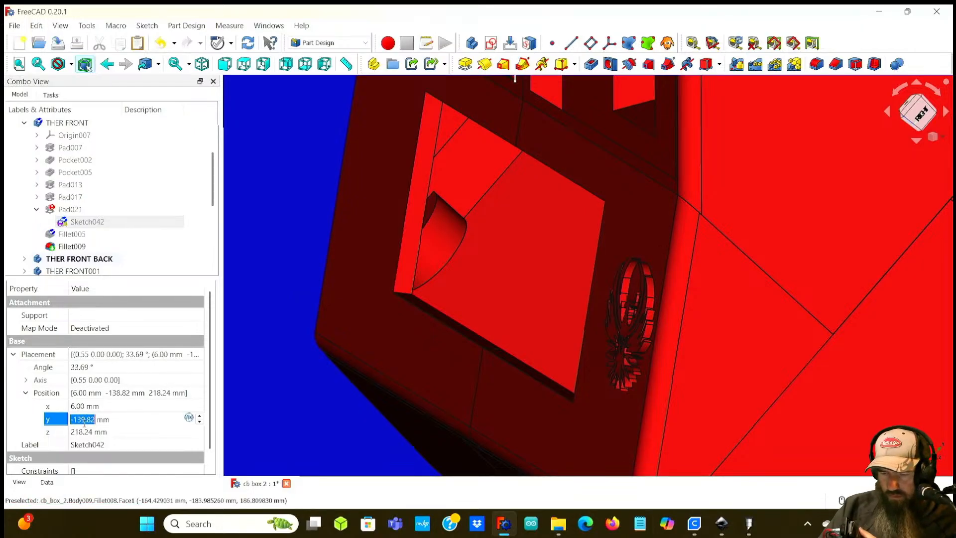
pyautogui.scroll(-1, 83, 422)
pyautogui.click(84, 420)
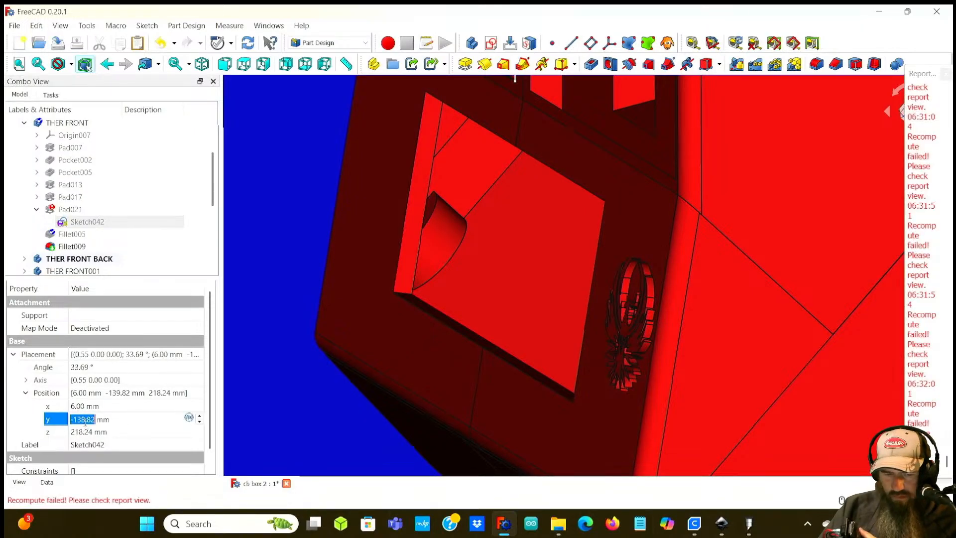
pyautogui.press('Return')
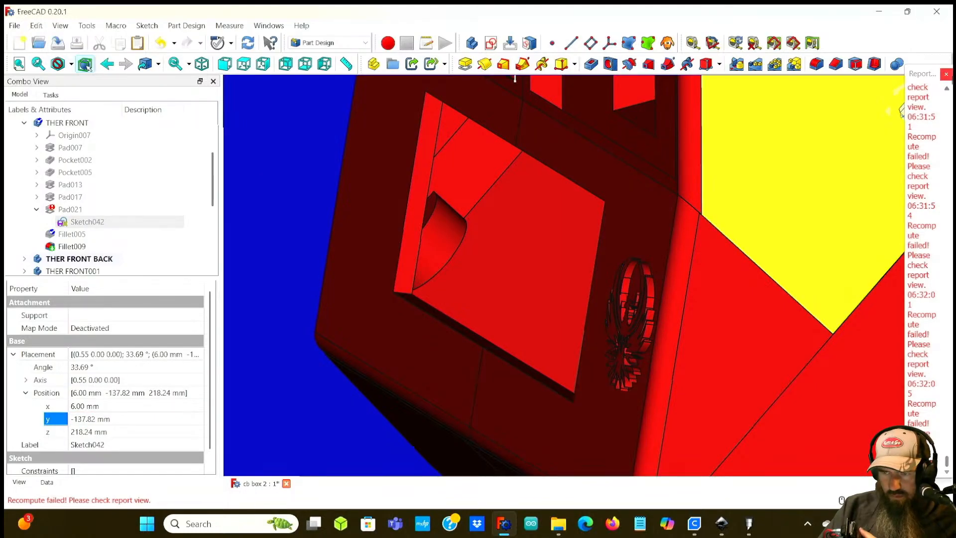
# Step: Try to open Pad021's pad parameters for editing, then cancel and dismiss the error
pyautogui.moveTo(659, 282); pyautogui.dragTo(804, 277, button='middle')
pyautogui.moveTo(587, 324); pyautogui.dragTo(551, 336, button='middle')
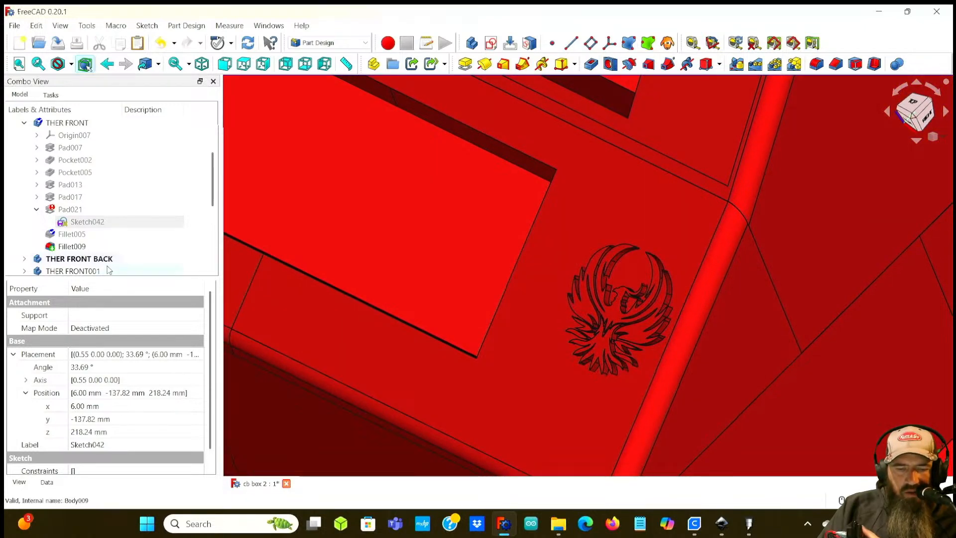
pyautogui.doubleClick(201, 206)
pyautogui.click(99, 124)
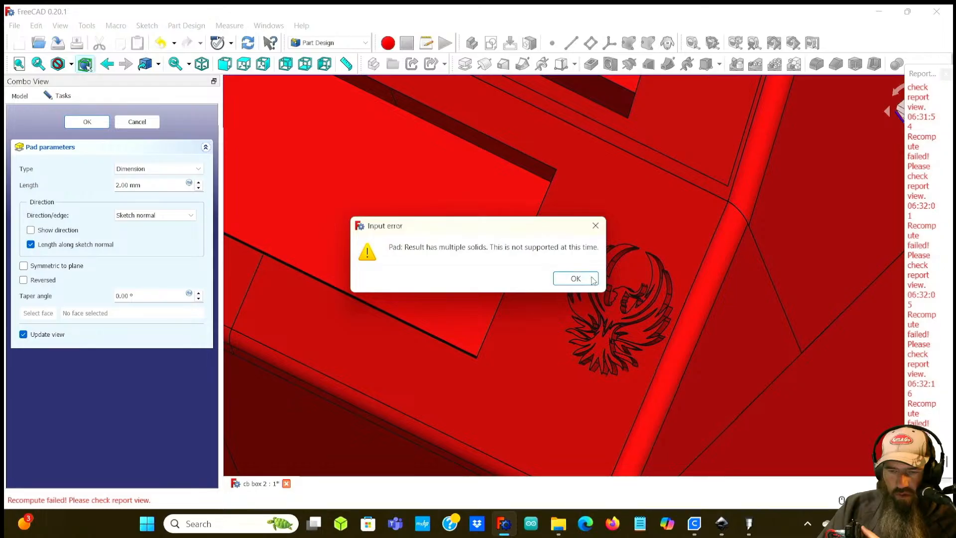
pyautogui.click(585, 277)
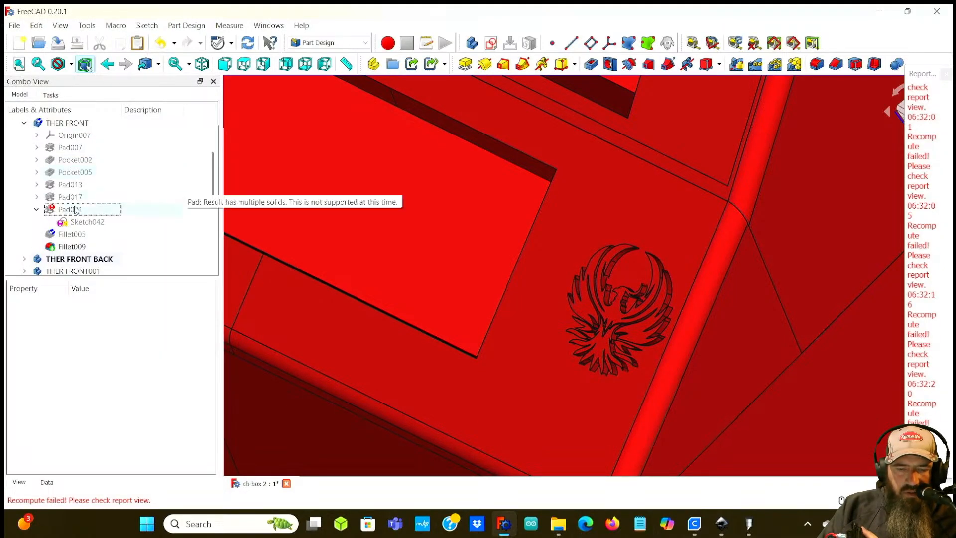
pyautogui.click(74, 206)
pyautogui.press('Delete')
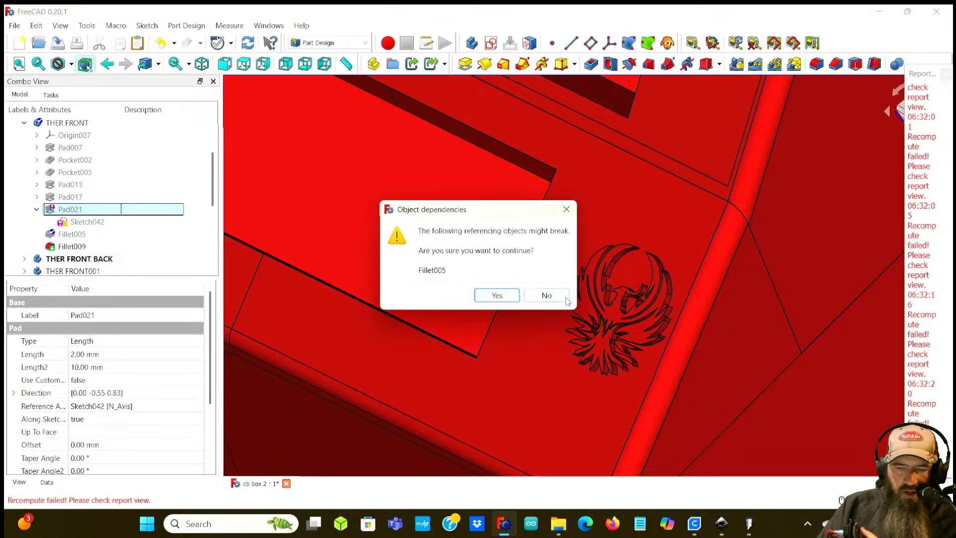
pyautogui.click(545, 295)
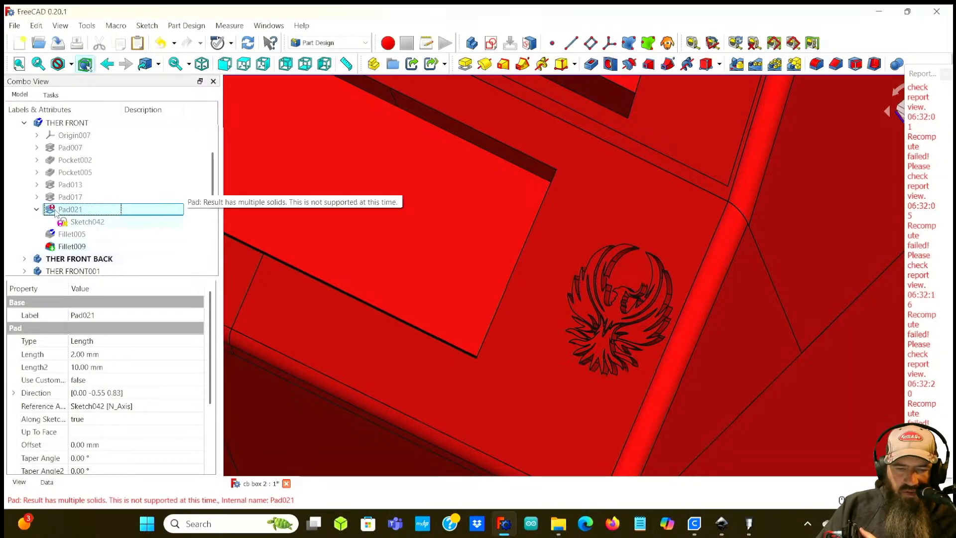
# Step: Delete both fillets, Fillet005 and Fillet009, under Pad021, accepting the dependency warning
pyautogui.click(80, 221)
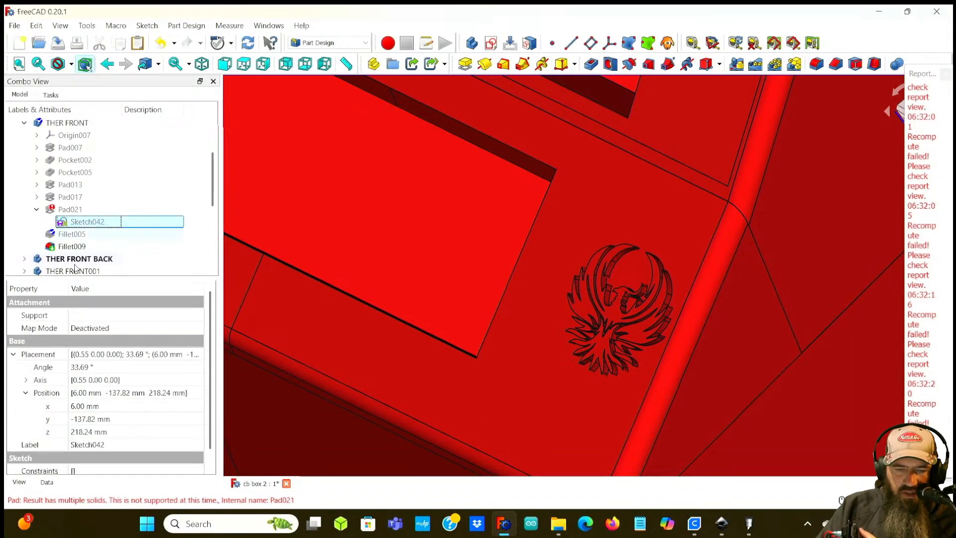
pyautogui.click(86, 417)
pyautogui.moveTo(492, 331); pyautogui.dragTo(389, 293, button='middle')
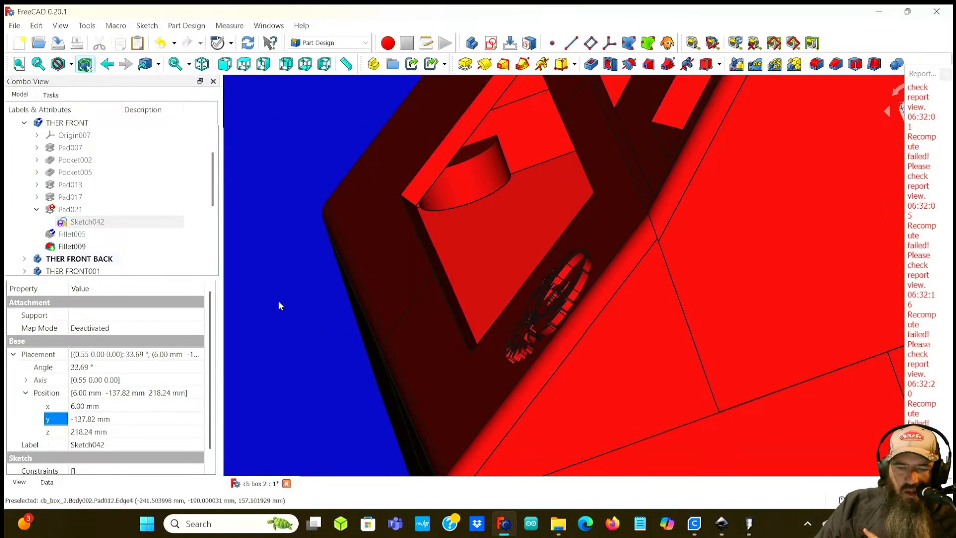
pyautogui.click(89, 234)
pyautogui.press('Delete')
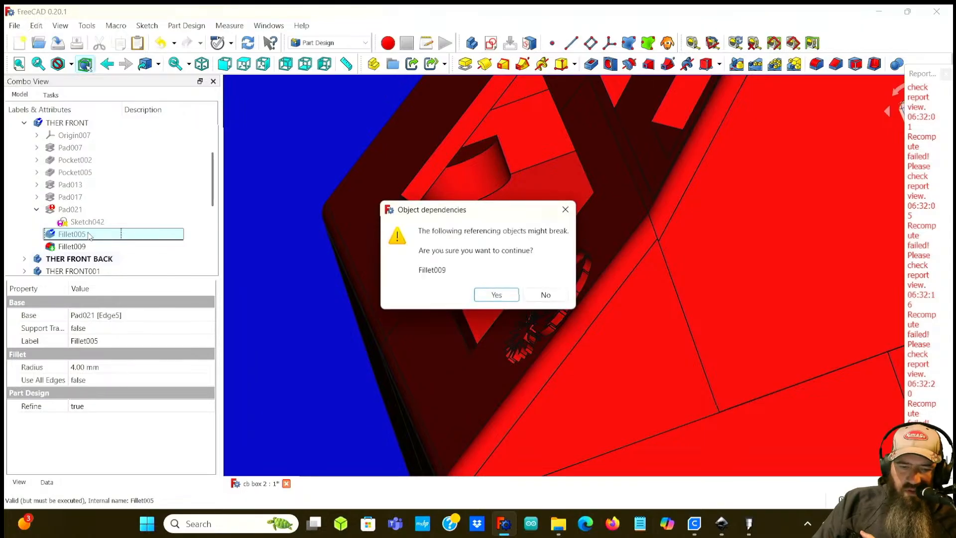
pyautogui.click(497, 296)
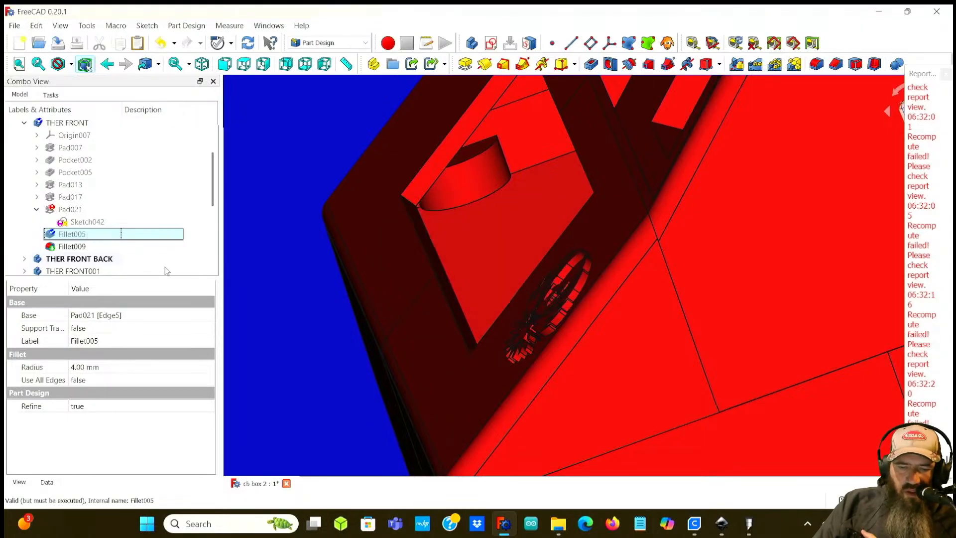
pyautogui.click(71, 246)
pyautogui.click(69, 235)
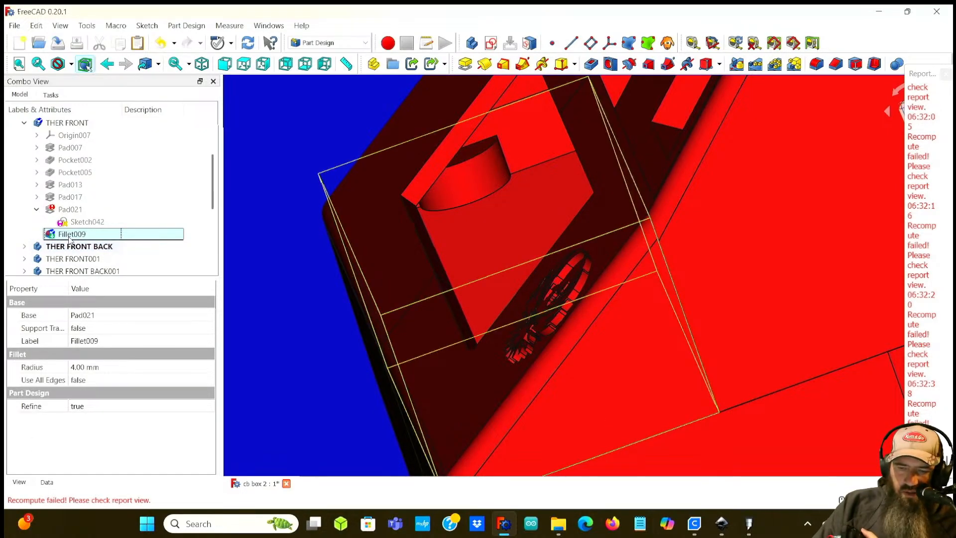
pyautogui.press('Delete')
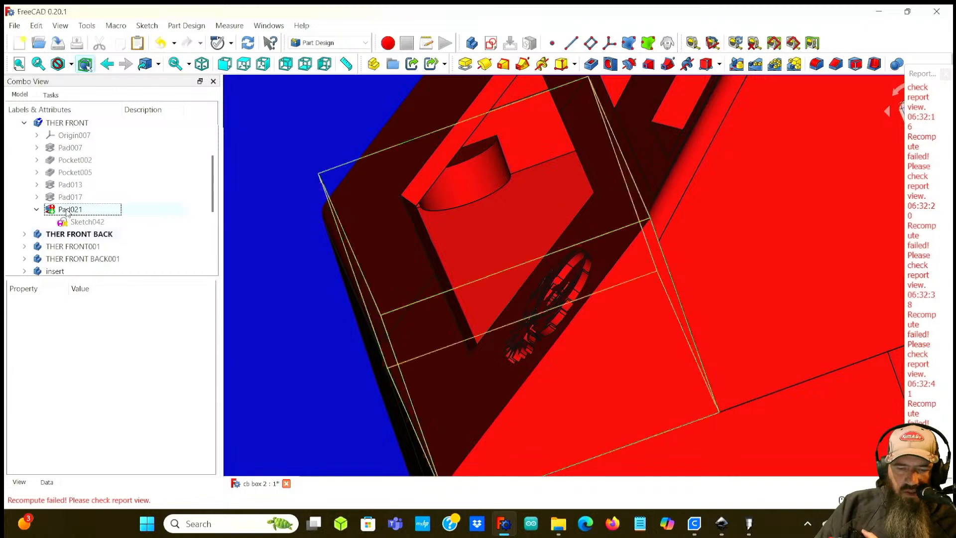
# Step: Delete Pad021, keeping the phoenix sketch in the THER FRONT body
pyautogui.click(67, 210)
pyautogui.press('Delete')
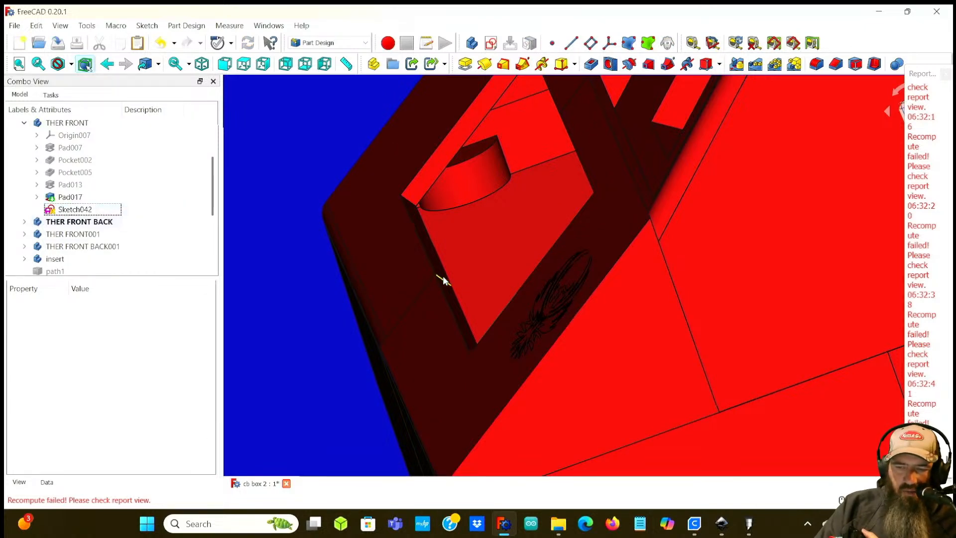
# Step: Step the phoenix sketch's y position to -136.82 mm
pyautogui.moveTo(440, 277)
pyautogui.mouseDown(button='middle')
pyautogui.moveTo(546, 307)
pyautogui.moveTo(555, 278)
pyautogui.moveTo(423, 280)
pyautogui.moveTo(426, 294)
pyautogui.mouseUp(button='middle')
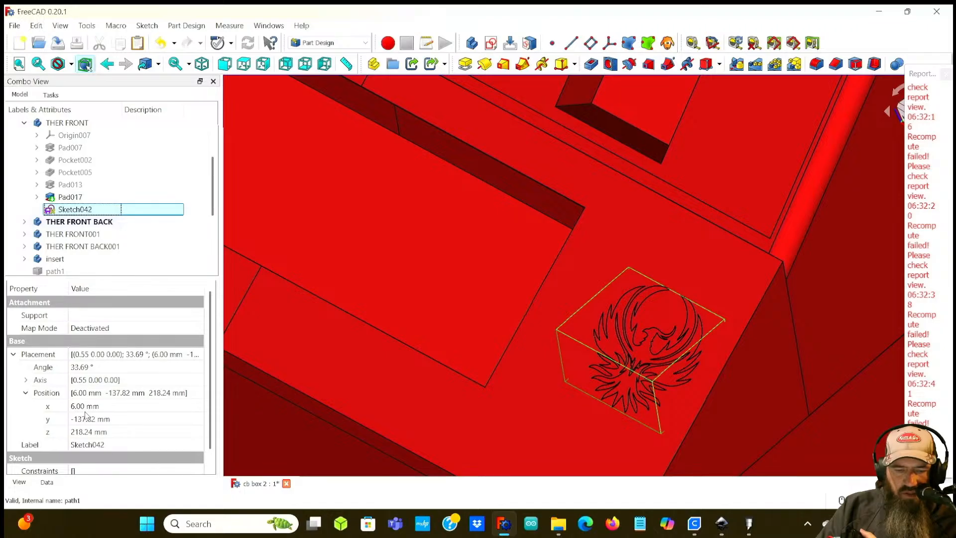
pyautogui.click(85, 417)
pyautogui.press('Down')
pyautogui.press('Up')
pyautogui.press('Up')
pyautogui.press('Up')
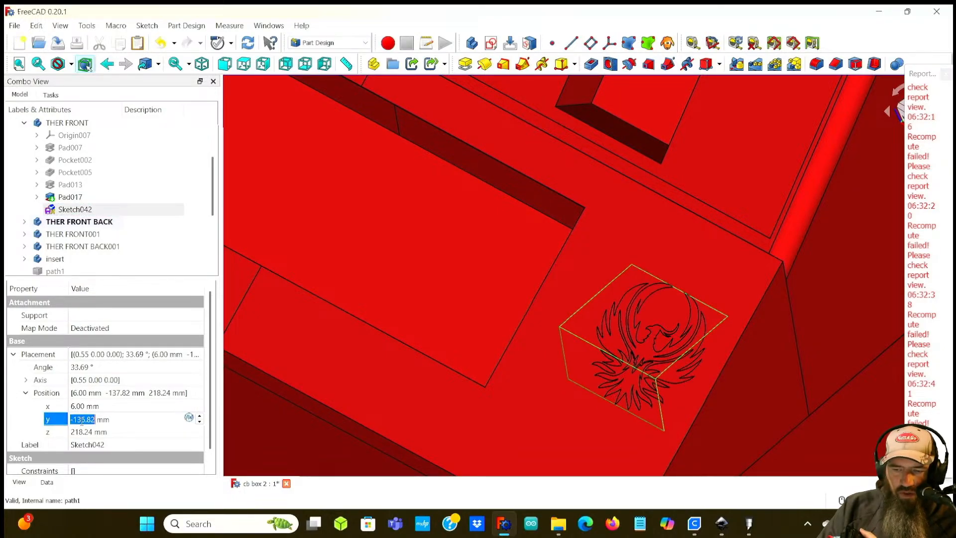
# Step: Step the phoenix sketch's z position up to 220.24 mm and back down to 219.24 mm
pyautogui.click(86, 431)
pyautogui.press('Up')
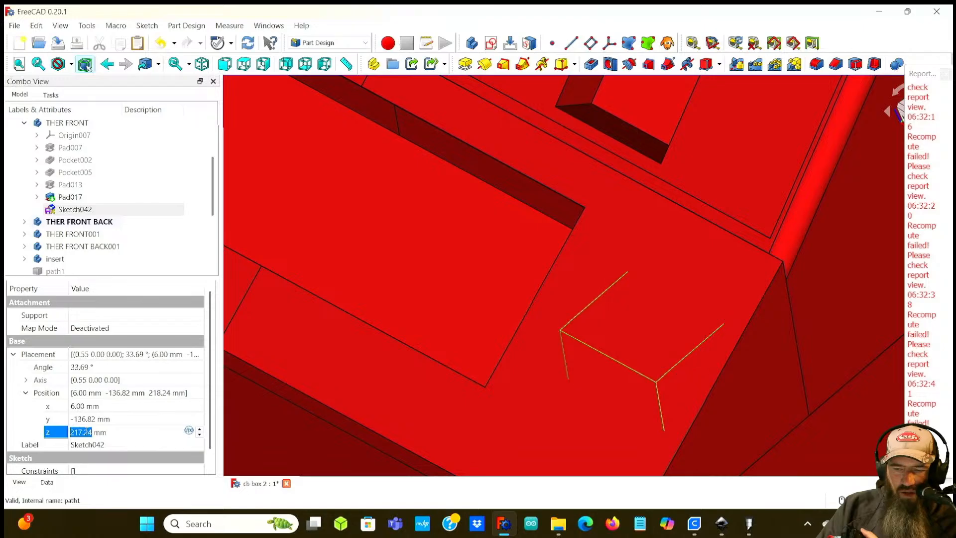
pyautogui.press('Up')
pyautogui.moveTo(443, 309)
pyautogui.mouseDown(button='middle')
pyautogui.moveTo(354, 273)
pyautogui.moveTo(362, 279)
pyautogui.moveTo(344, 320)
pyautogui.moveTo(409, 365)
pyautogui.mouseUp(button='middle')
pyautogui.scroll(-1, 310, 291)
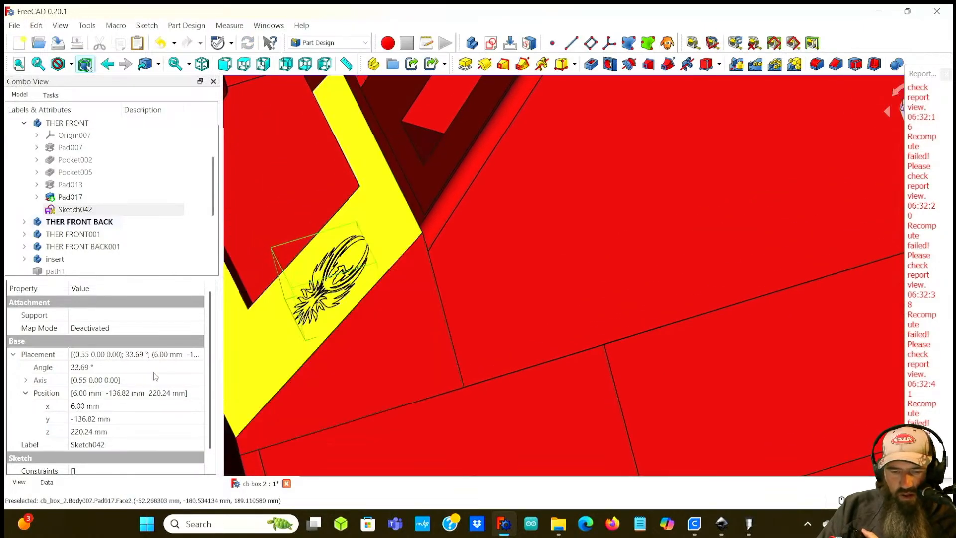
pyautogui.click(81, 431)
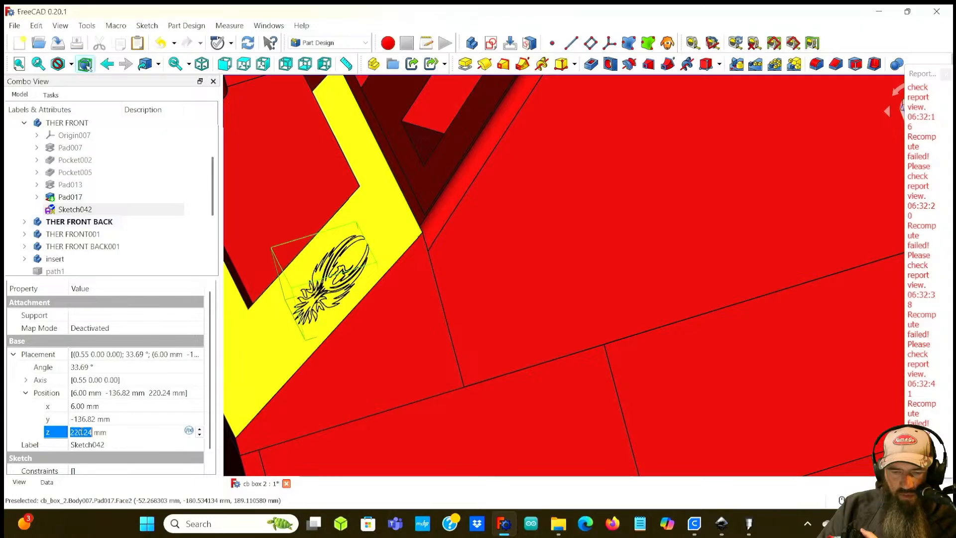
pyautogui.press('Down')
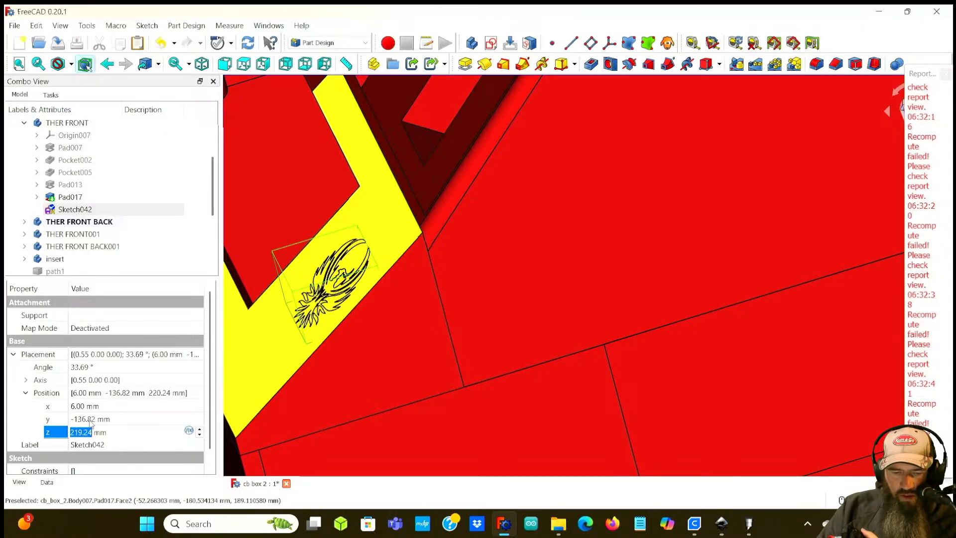
# Step: Orbit around the panel to examine how the phoenix sketch sits on its surface
pyautogui.click(90, 419)
pyautogui.moveTo(274, 396)
pyautogui.mouseDown(button='middle')
pyautogui.moveTo(461, 403)
pyautogui.moveTo(412, 356)
pyautogui.moveTo(345, 341)
pyautogui.moveTo(418, 333)
pyautogui.moveTo(382, 333)
pyautogui.moveTo(423, 288)
pyautogui.moveTo(342, 342)
pyautogui.moveTo(365, 335)
pyautogui.moveTo(328, 333)
pyautogui.moveTo(506, 326)
pyautogui.mouseUp(button='middle')
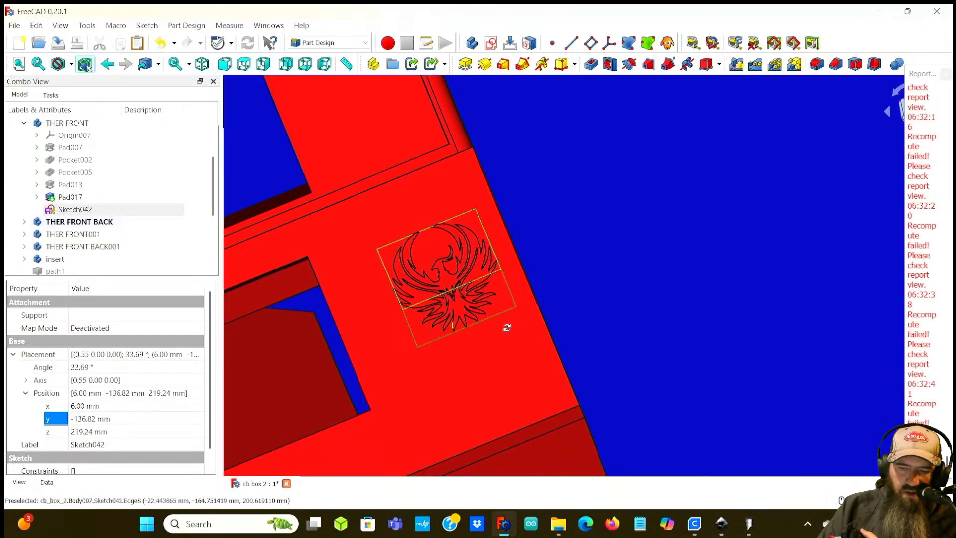
pyautogui.moveTo(380, 332); pyautogui.dragTo(342, 335, button='middle')
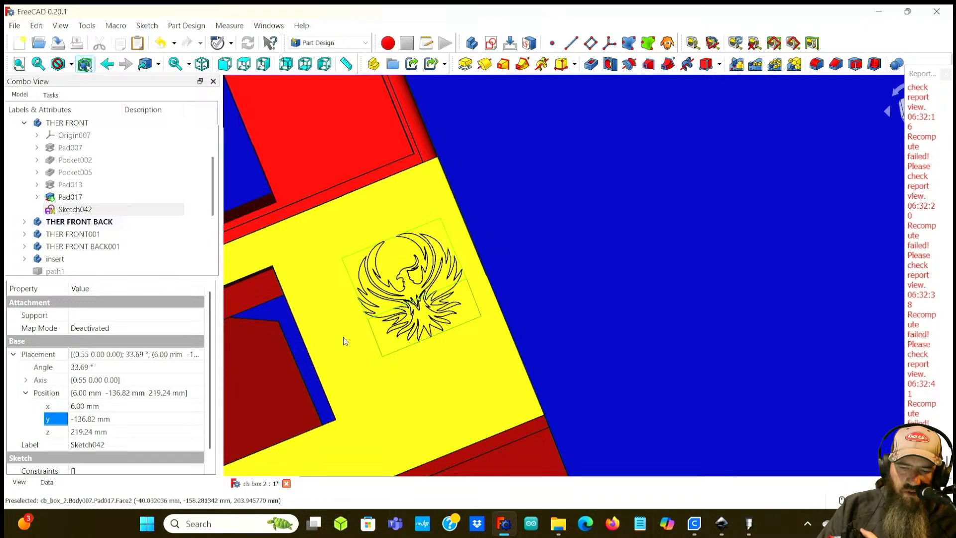
pyautogui.click(77, 406)
pyautogui.scroll(-1, 77, 406)
pyautogui.scroll(1, 76, 405)
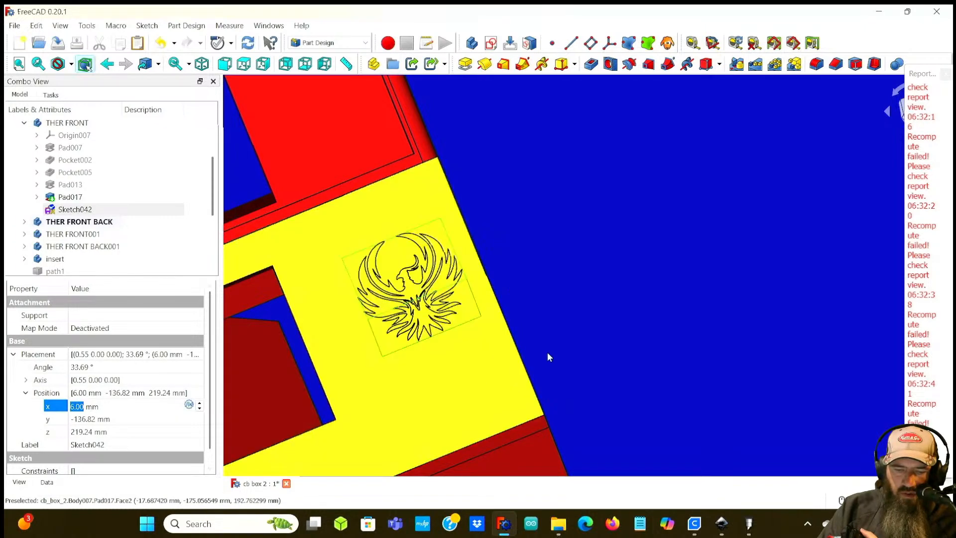
pyautogui.click(553, 294)
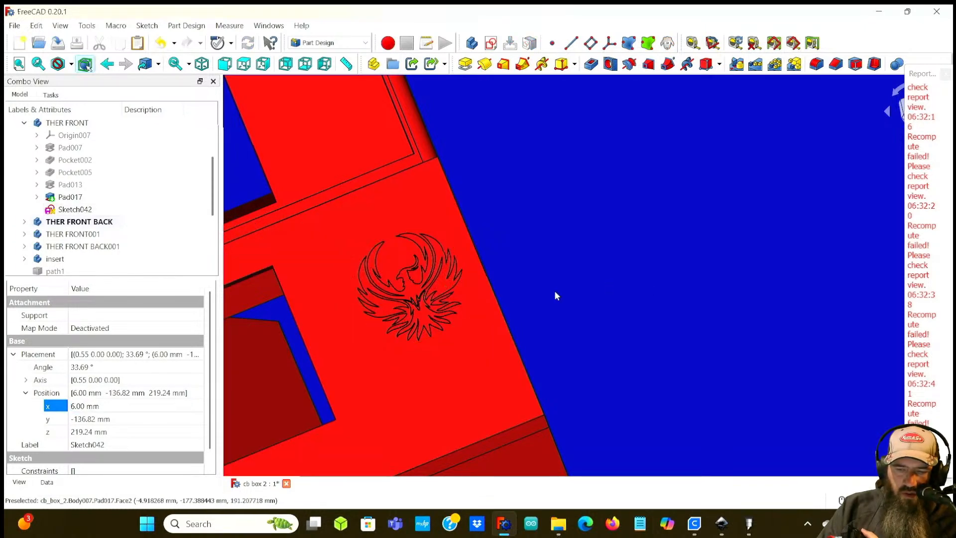
pyautogui.click(946, 74)
pyautogui.moveTo(613, 228)
pyautogui.mouseDown(button='middle')
pyautogui.moveTo(689, 241)
pyautogui.moveTo(677, 256)
pyautogui.mouseUp(button='middle')
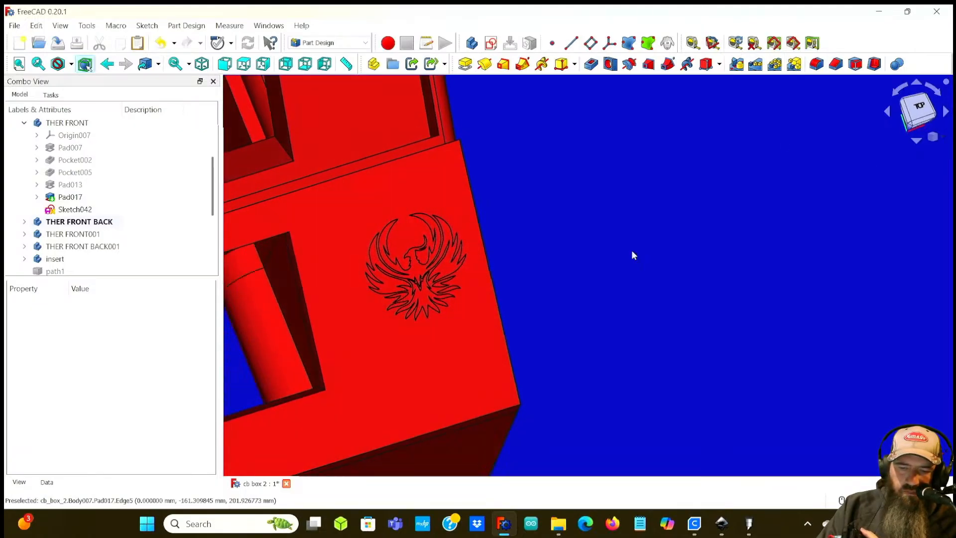
# Step: Activate the THER FRONT body and try to pad the phoenix sketch 2 mm, then cancel the pad
pyautogui.click(93, 212)
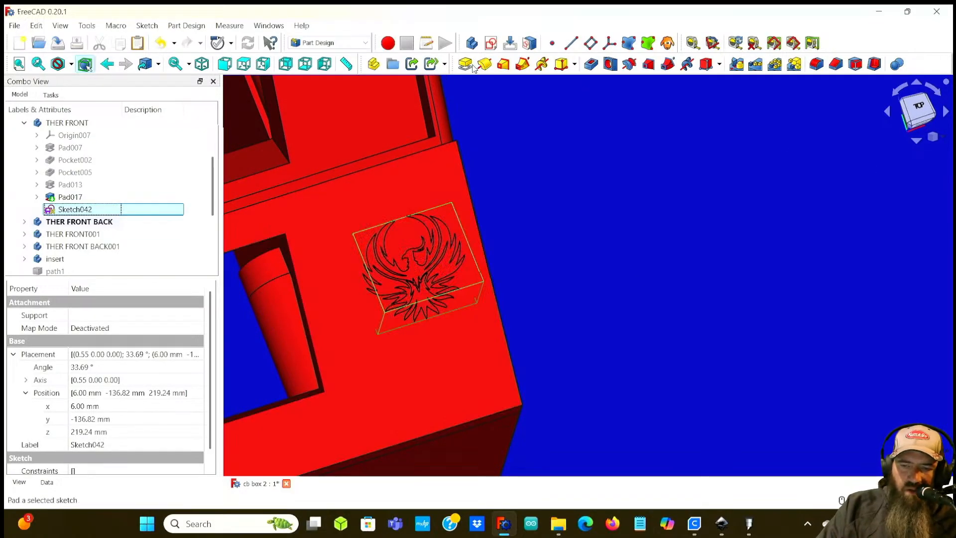
pyautogui.click(465, 64)
pyautogui.click(584, 283)
pyautogui.doubleClick(70, 122)
pyautogui.click(75, 209)
pyautogui.click(465, 63)
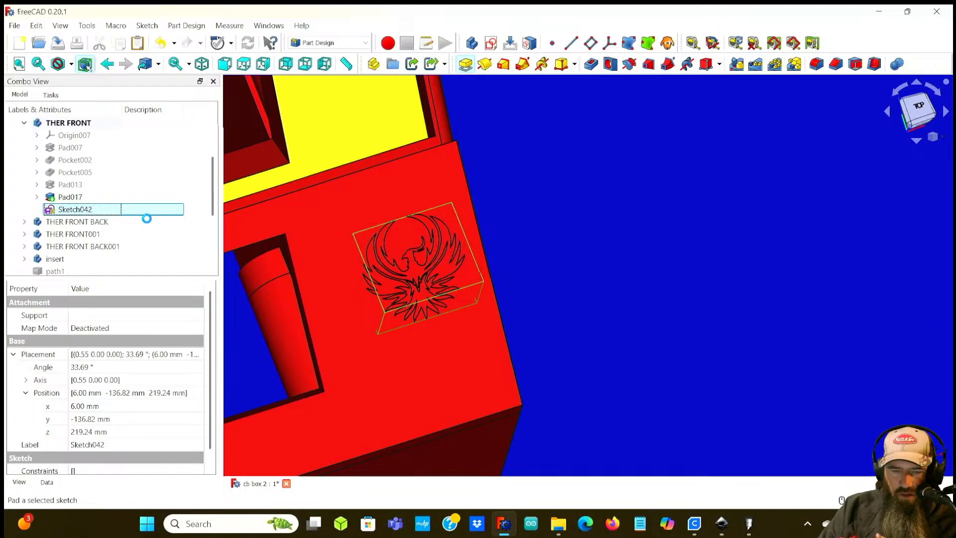
pyautogui.write('2')
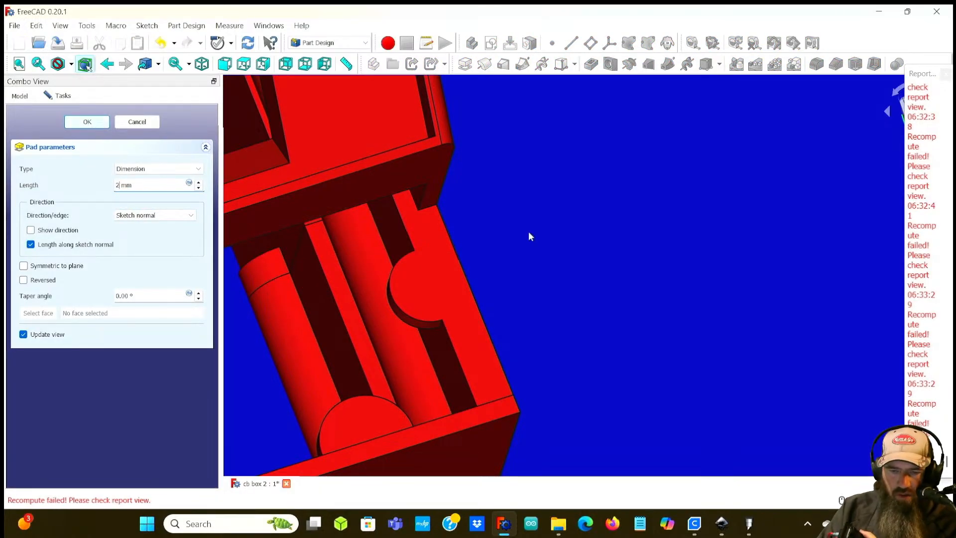
pyautogui.press('Return')
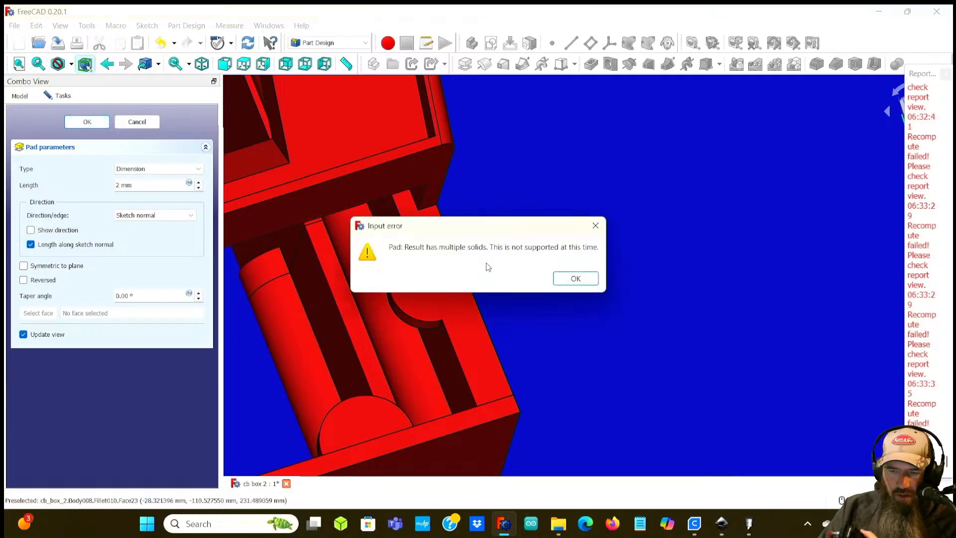
pyautogui.press('Return')
pyautogui.click(945, 74)
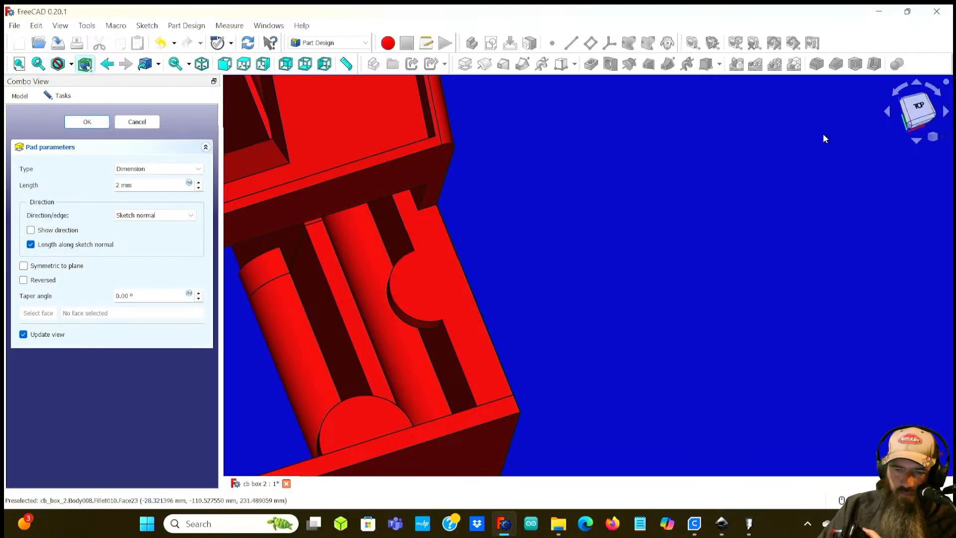
pyautogui.moveTo(557, 228); pyautogui.dragTo(247, 190, button='middle')
pyautogui.click(137, 122)
# Step: Set the phoenix sketch's z position to 218.24 mm
pyautogui.scroll(3, 607, 149)
pyautogui.moveTo(607, 150); pyautogui.dragTo(647, 239, button='middle')
pyautogui.click(70, 210)
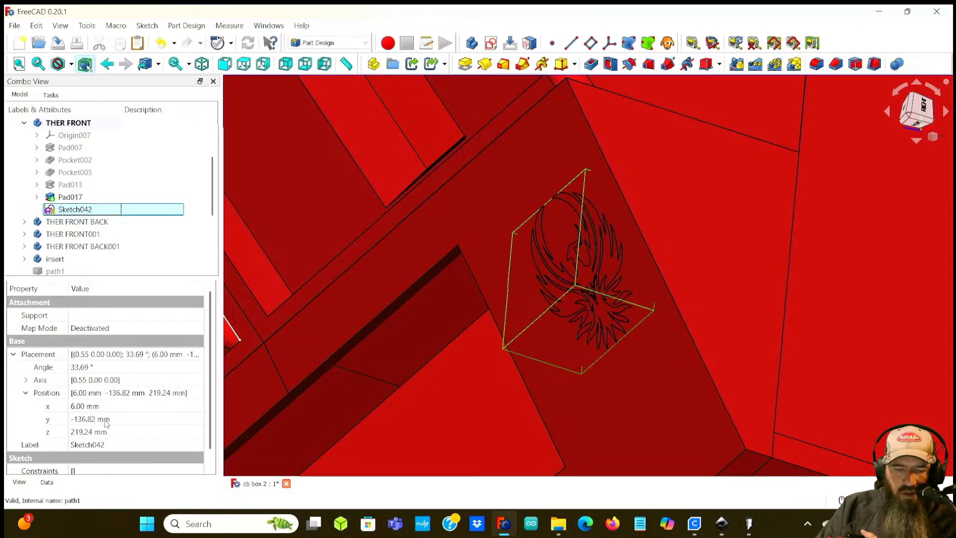
pyautogui.click(85, 431)
pyautogui.scroll(-2, 84, 432)
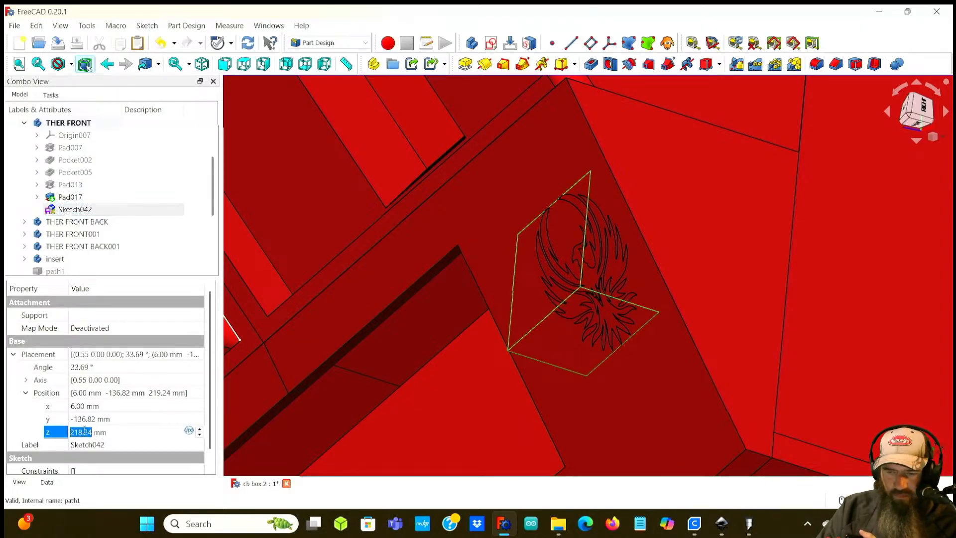
pyautogui.scroll(1, 85, 431)
pyautogui.scroll(-1, 84, 431)
pyautogui.scroll(1, 84, 432)
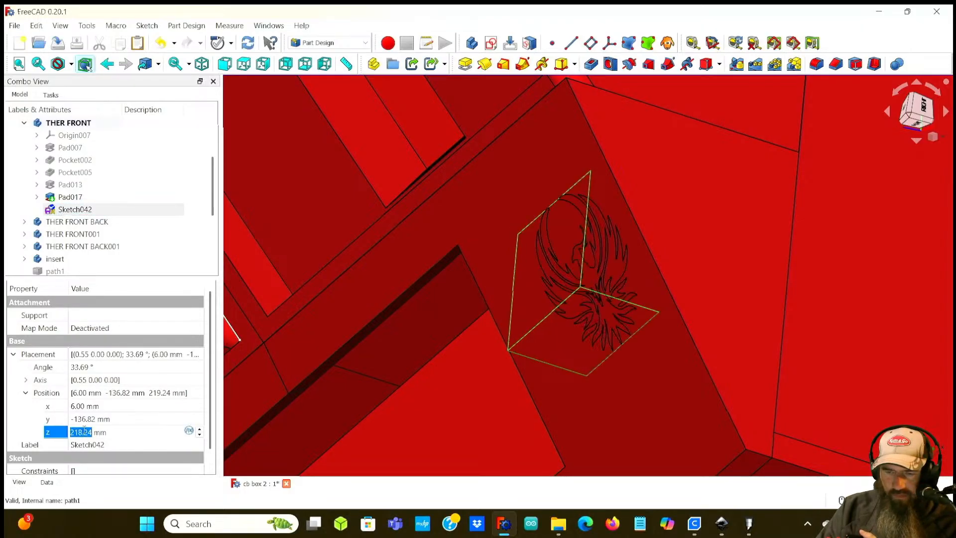
pyautogui.write('218')
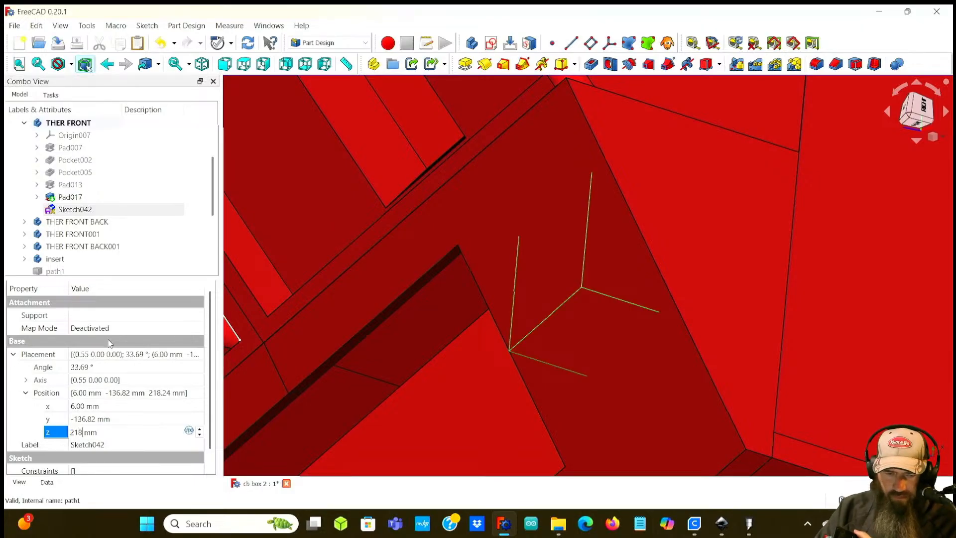
pyautogui.write('.24')
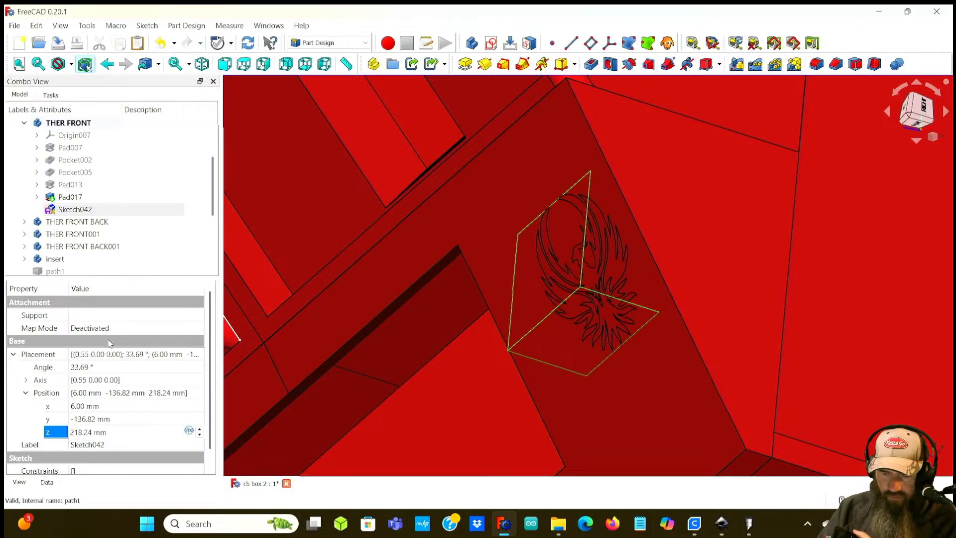
pyautogui.press('BackSpace')
pyautogui.write('4')
pyautogui.doubleClick(85, 431)
# Step: Pad the phoenix sketch 2 mm
pyautogui.click(69, 210)
pyautogui.click(464, 63)
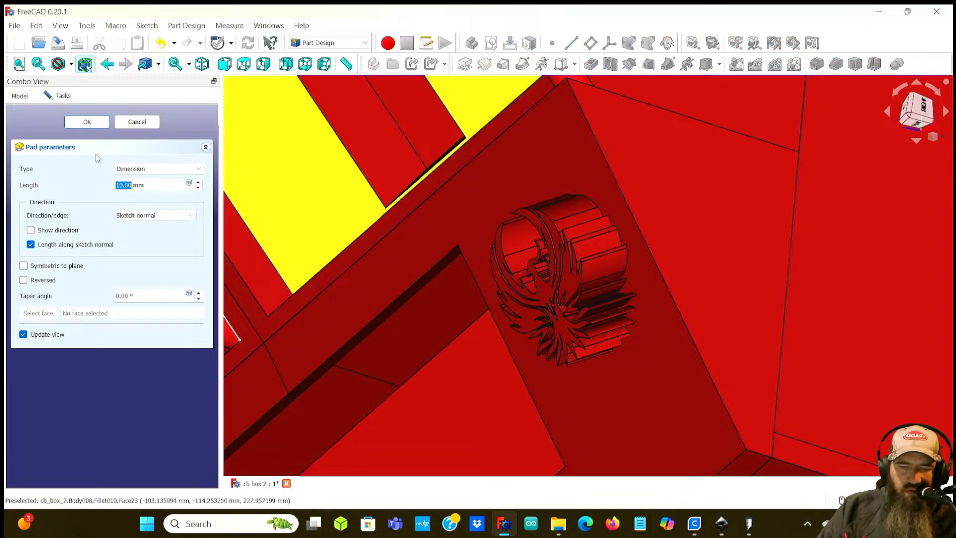
pyautogui.write('2')
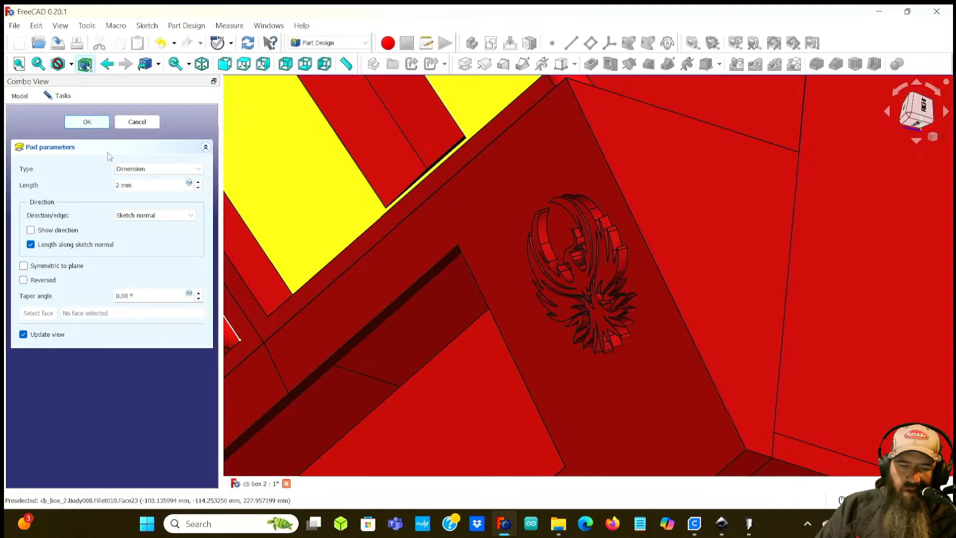
pyautogui.click(87, 122)
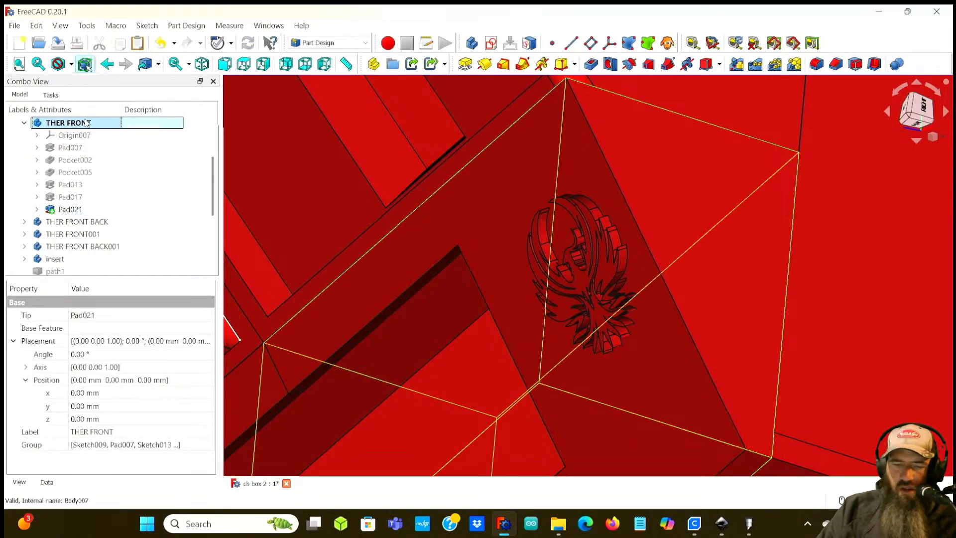
# Step: Fillet the two panel edges beside the phoenix engraving with a 4 mm radius
pyautogui.moveTo(546, 337); pyautogui.dragTo(535, 318, button='middle')
pyautogui.click(71, 209)
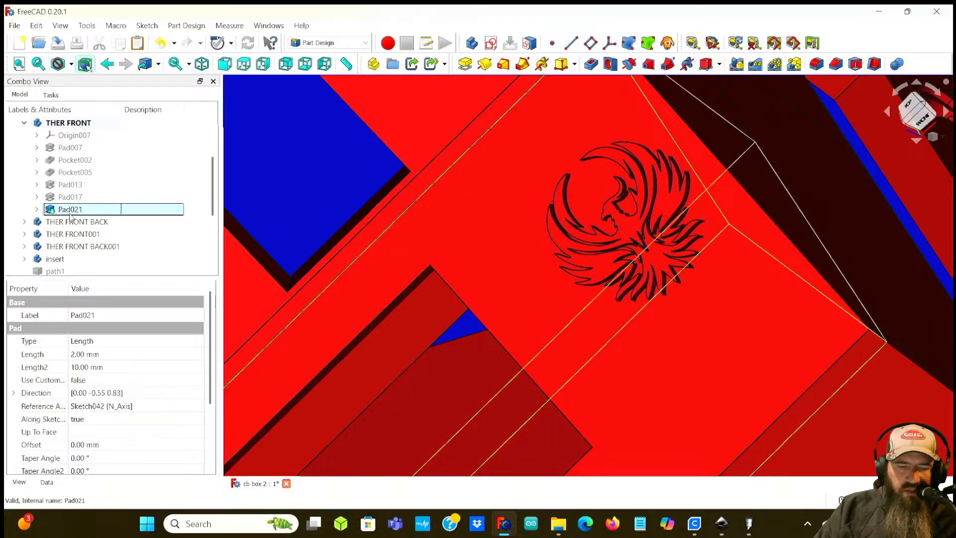
pyautogui.scroll(-4, 307, 316)
pyautogui.moveTo(311, 317); pyautogui.dragTo(234, 279, button='middle')
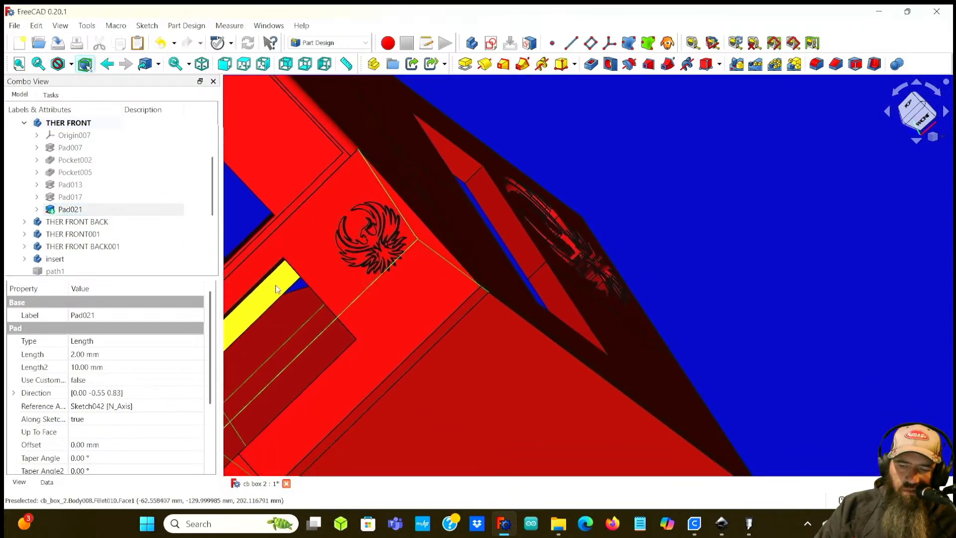
pyautogui.click(447, 316)
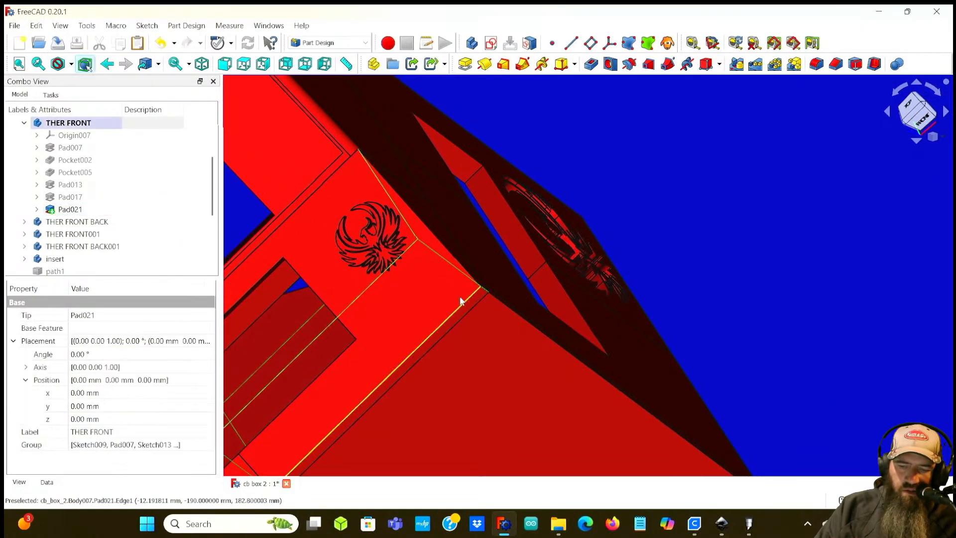
pyautogui.click(749, 219)
pyautogui.click(445, 250)
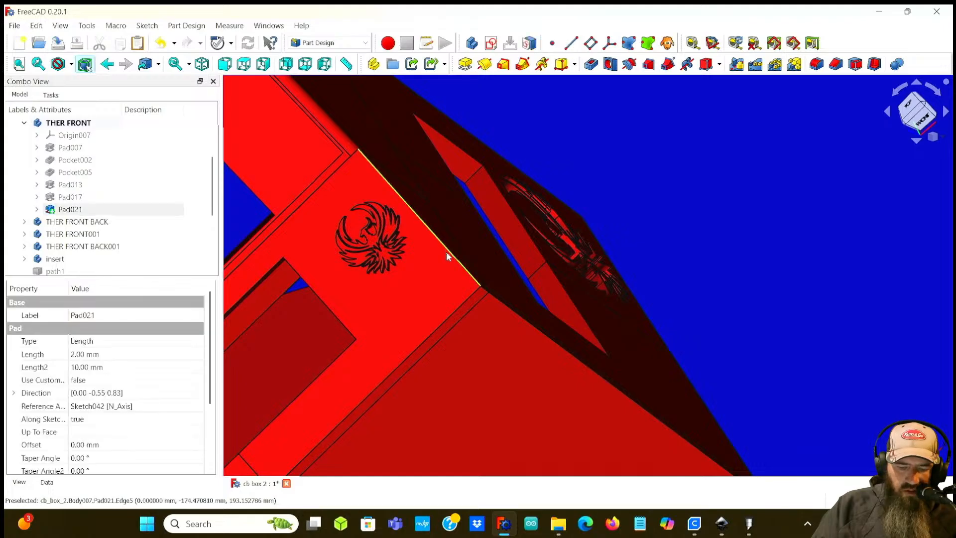
pyautogui.keyDown('ctrl'); pyautogui.click(441, 324); pyautogui.keyUp('ctrl')
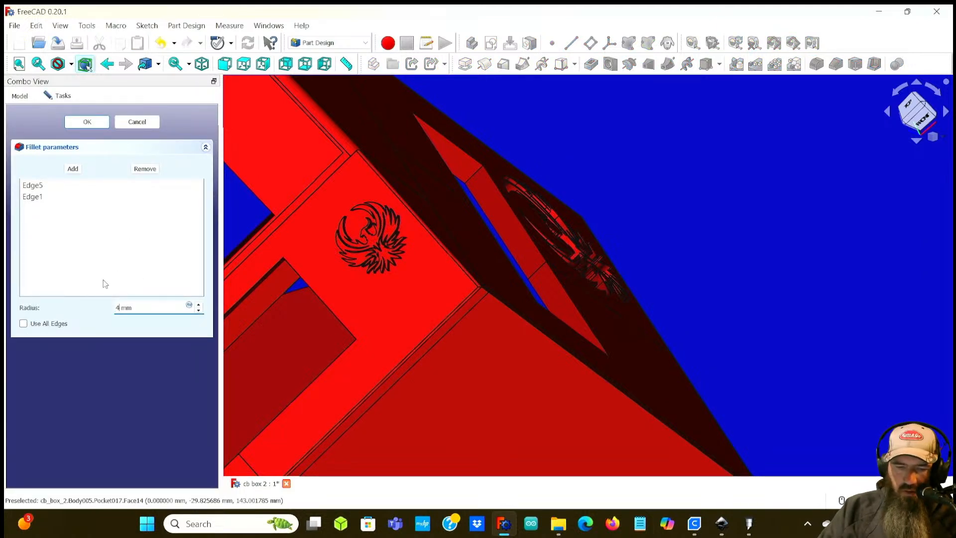
pyautogui.click(80, 123)
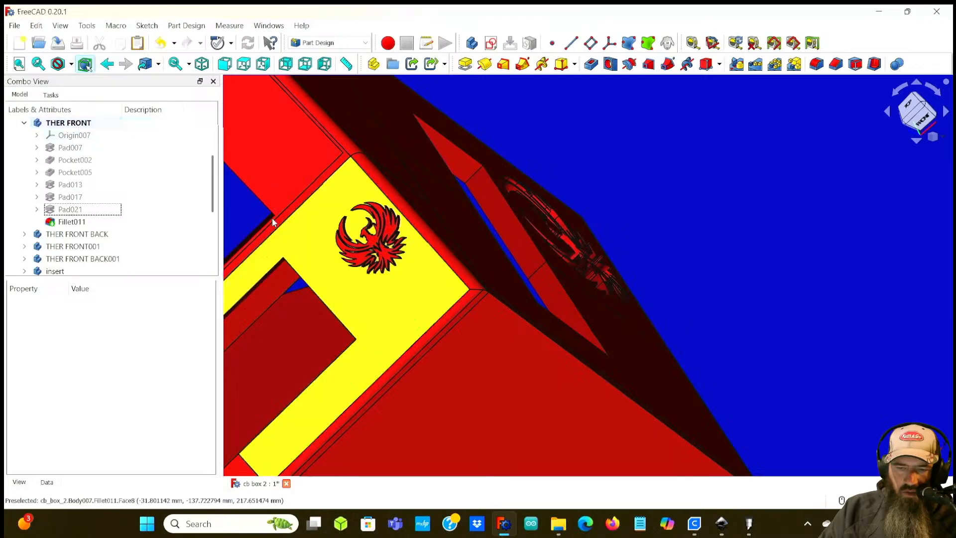
# Step: Orbit and zoom out to inspect the finished box with the phoenix logo
pyautogui.moveTo(285, 220); pyautogui.dragTo(435, 134, button='middle')
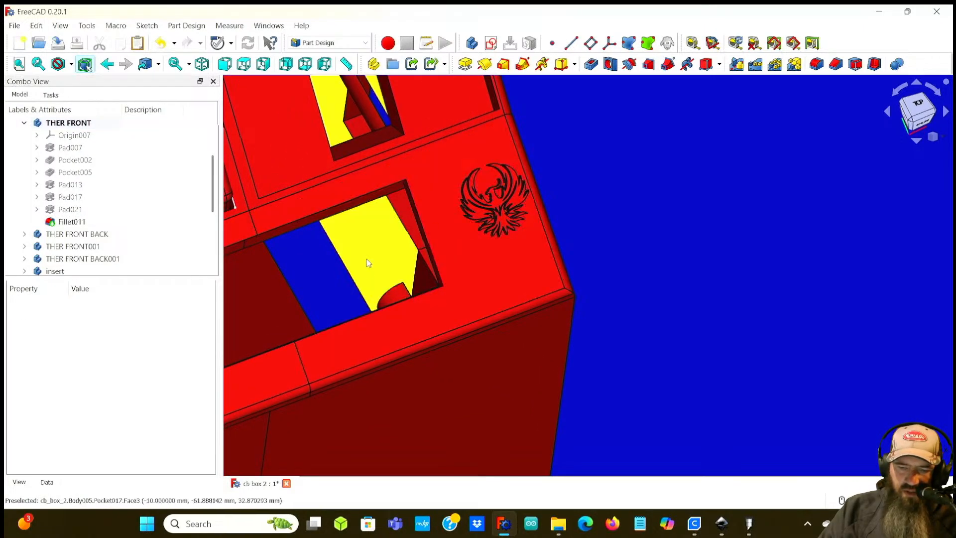
pyautogui.moveTo(479, 300); pyautogui.dragTo(647, 189, button='middle')
pyautogui.moveTo(760, 186); pyautogui.dragTo(529, 231, button='middle')
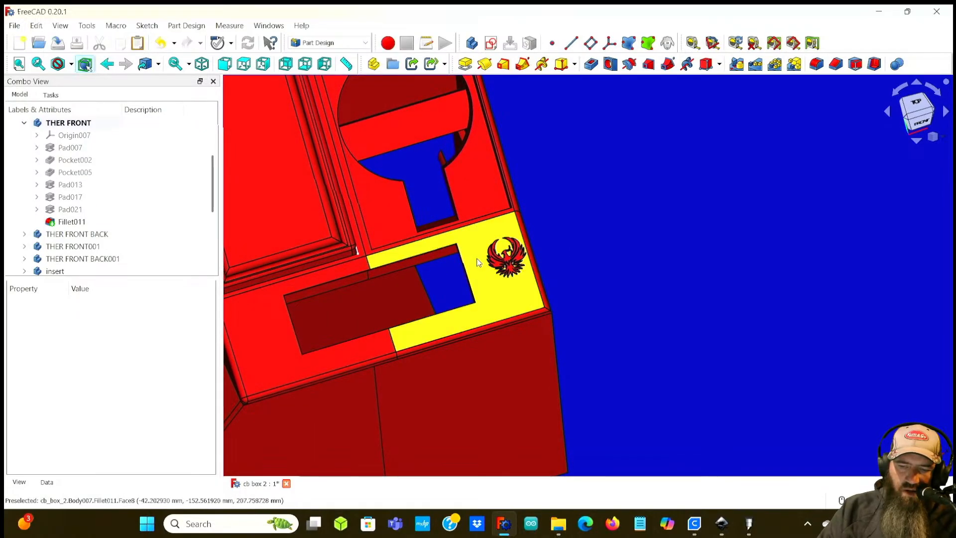
pyautogui.scroll(-5, 572, 226)
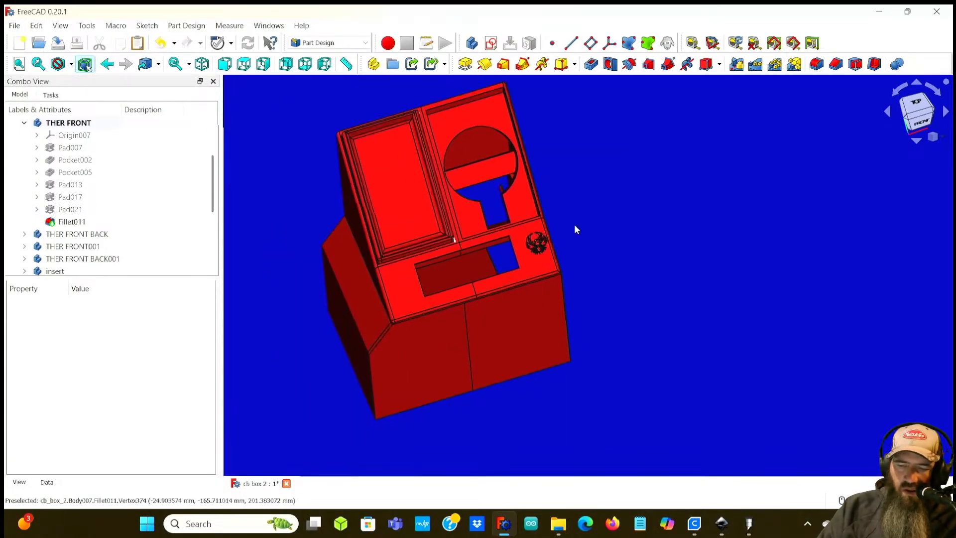
pyautogui.scroll(3, 572, 234)
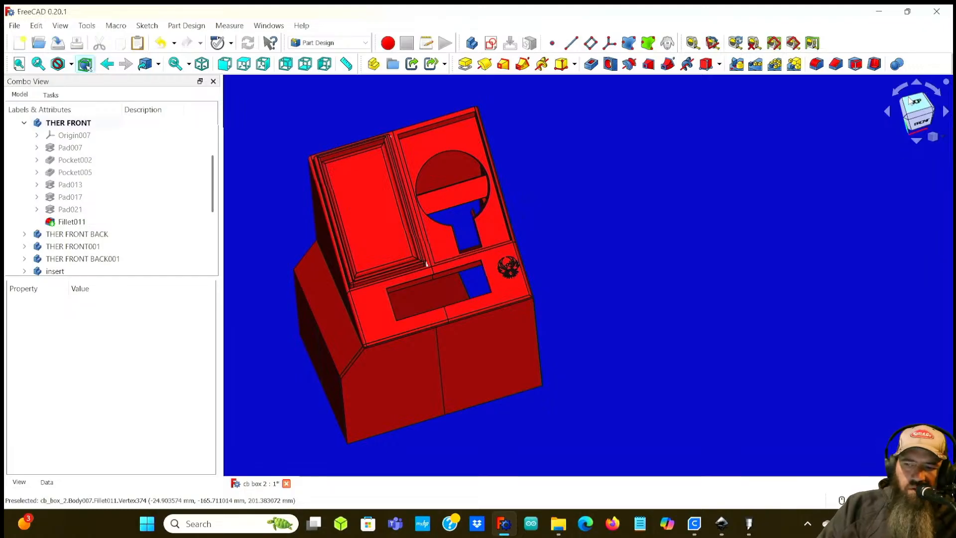
# Step: Orbit and zoom around the box to examine the phoenix engravings on its panels from several angles
pyautogui.click(915, 108)
pyautogui.scroll(1, 587, 237)
pyautogui.moveTo(587, 237); pyautogui.dragTo(411, 332, button='middle')
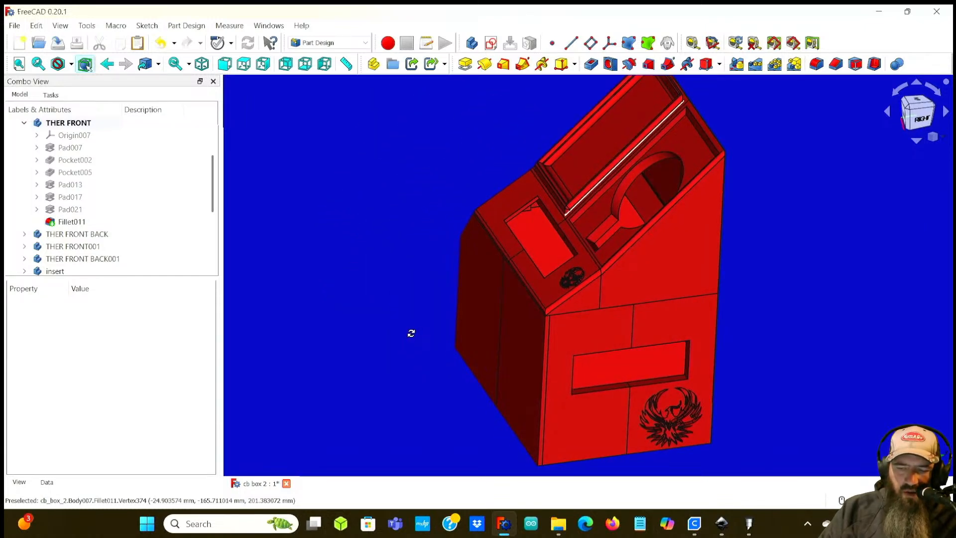
pyautogui.moveTo(531, 263)
pyautogui.mouseDown(button='middle')
pyautogui.moveTo(532, 294)
pyautogui.moveTo(586, 314)
pyautogui.moveTo(540, 268)
pyautogui.mouseUp(button='middle')
pyautogui.moveTo(405, 243); pyautogui.dragTo(434, 243, button='middle')
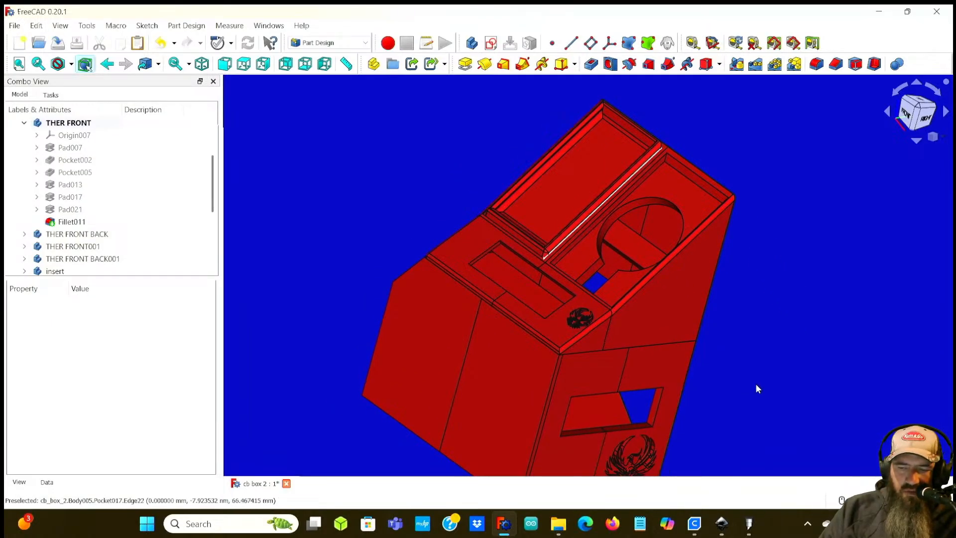
pyautogui.scroll(-2, 755, 386)
pyautogui.scroll(3, 736, 382)
pyautogui.scroll(-2, 765, 367)
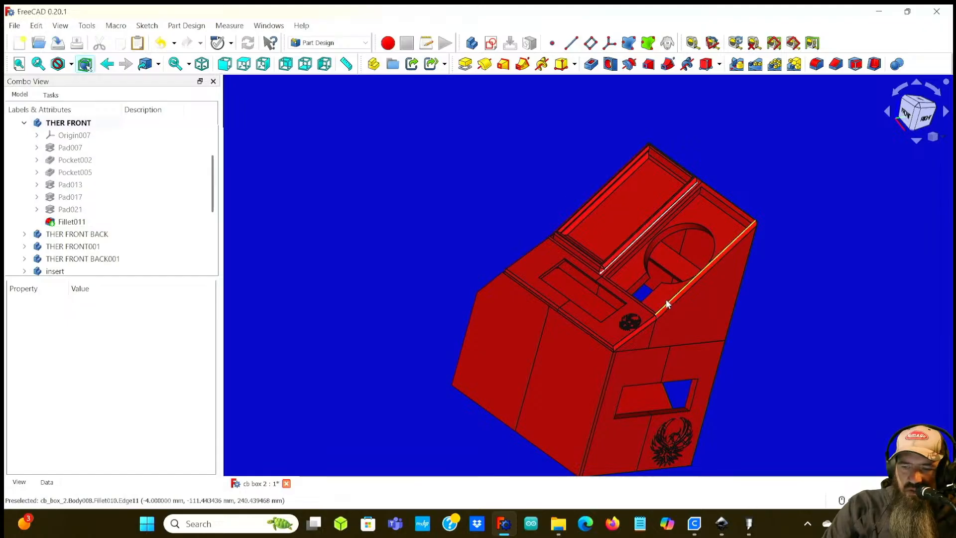
pyautogui.scroll(4, 666, 299)
pyautogui.moveTo(611, 361); pyautogui.dragTo(707, 380, button='middle')
pyautogui.scroll(1, 639, 394)
pyautogui.moveTo(638, 384); pyautogui.dragTo(672, 237, button='middle')
pyautogui.scroll(-1, 671, 239)
pyautogui.scroll(5, 628, 234)
pyautogui.moveTo(619, 214); pyautogui.dragTo(545, 342, button='middle')
pyautogui.scroll(1, 546, 341)
pyautogui.moveTo(616, 300); pyautogui.dragTo(600, 344, button='middle')
pyautogui.scroll(-5, 404, 356)
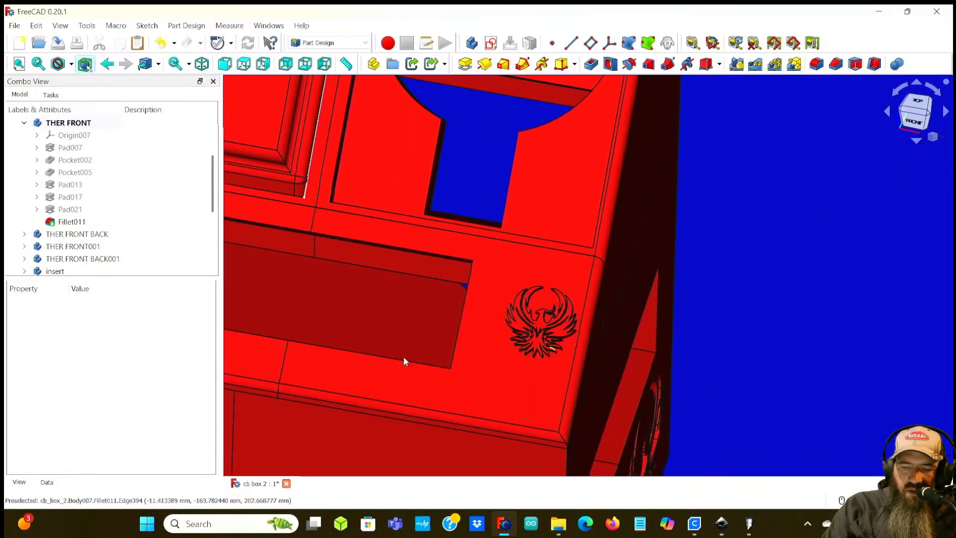
pyautogui.scroll(5, 398, 358)
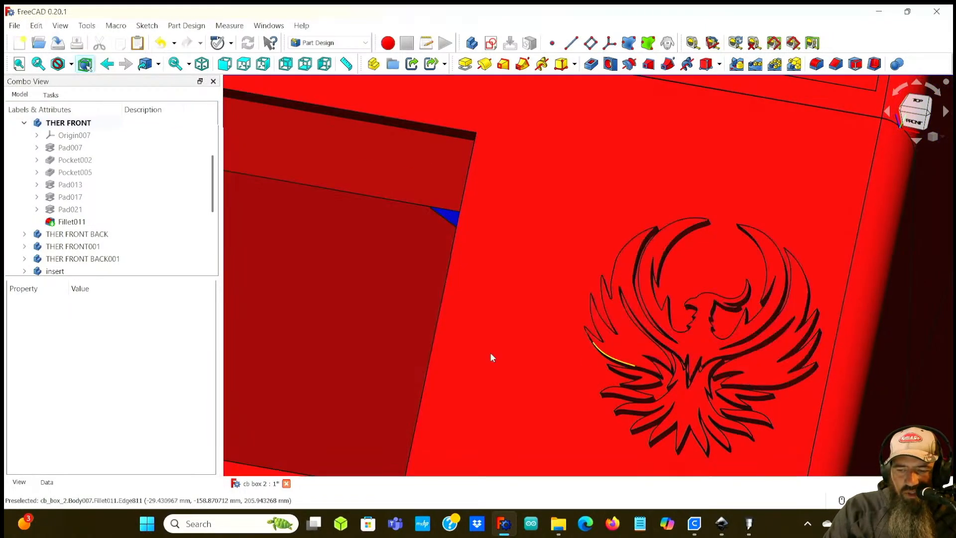
pyautogui.scroll(-5, 279, 330)
pyautogui.scroll(-1, 344, 344)
pyautogui.moveTo(343, 345); pyautogui.dragTo(476, 342, button='middle')
pyautogui.scroll(-6, 469, 342)
pyautogui.moveTo(622, 328); pyautogui.dragTo(641, 292, button='middle')
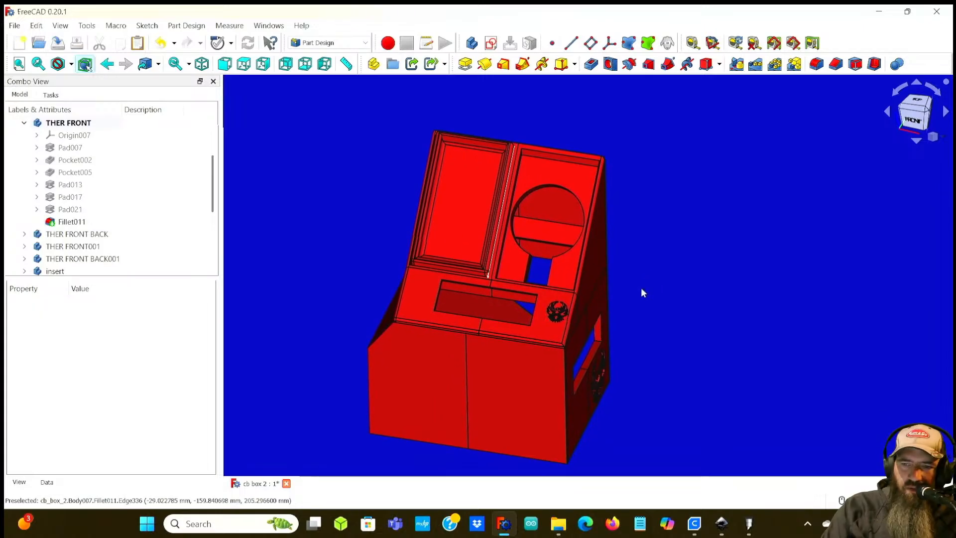